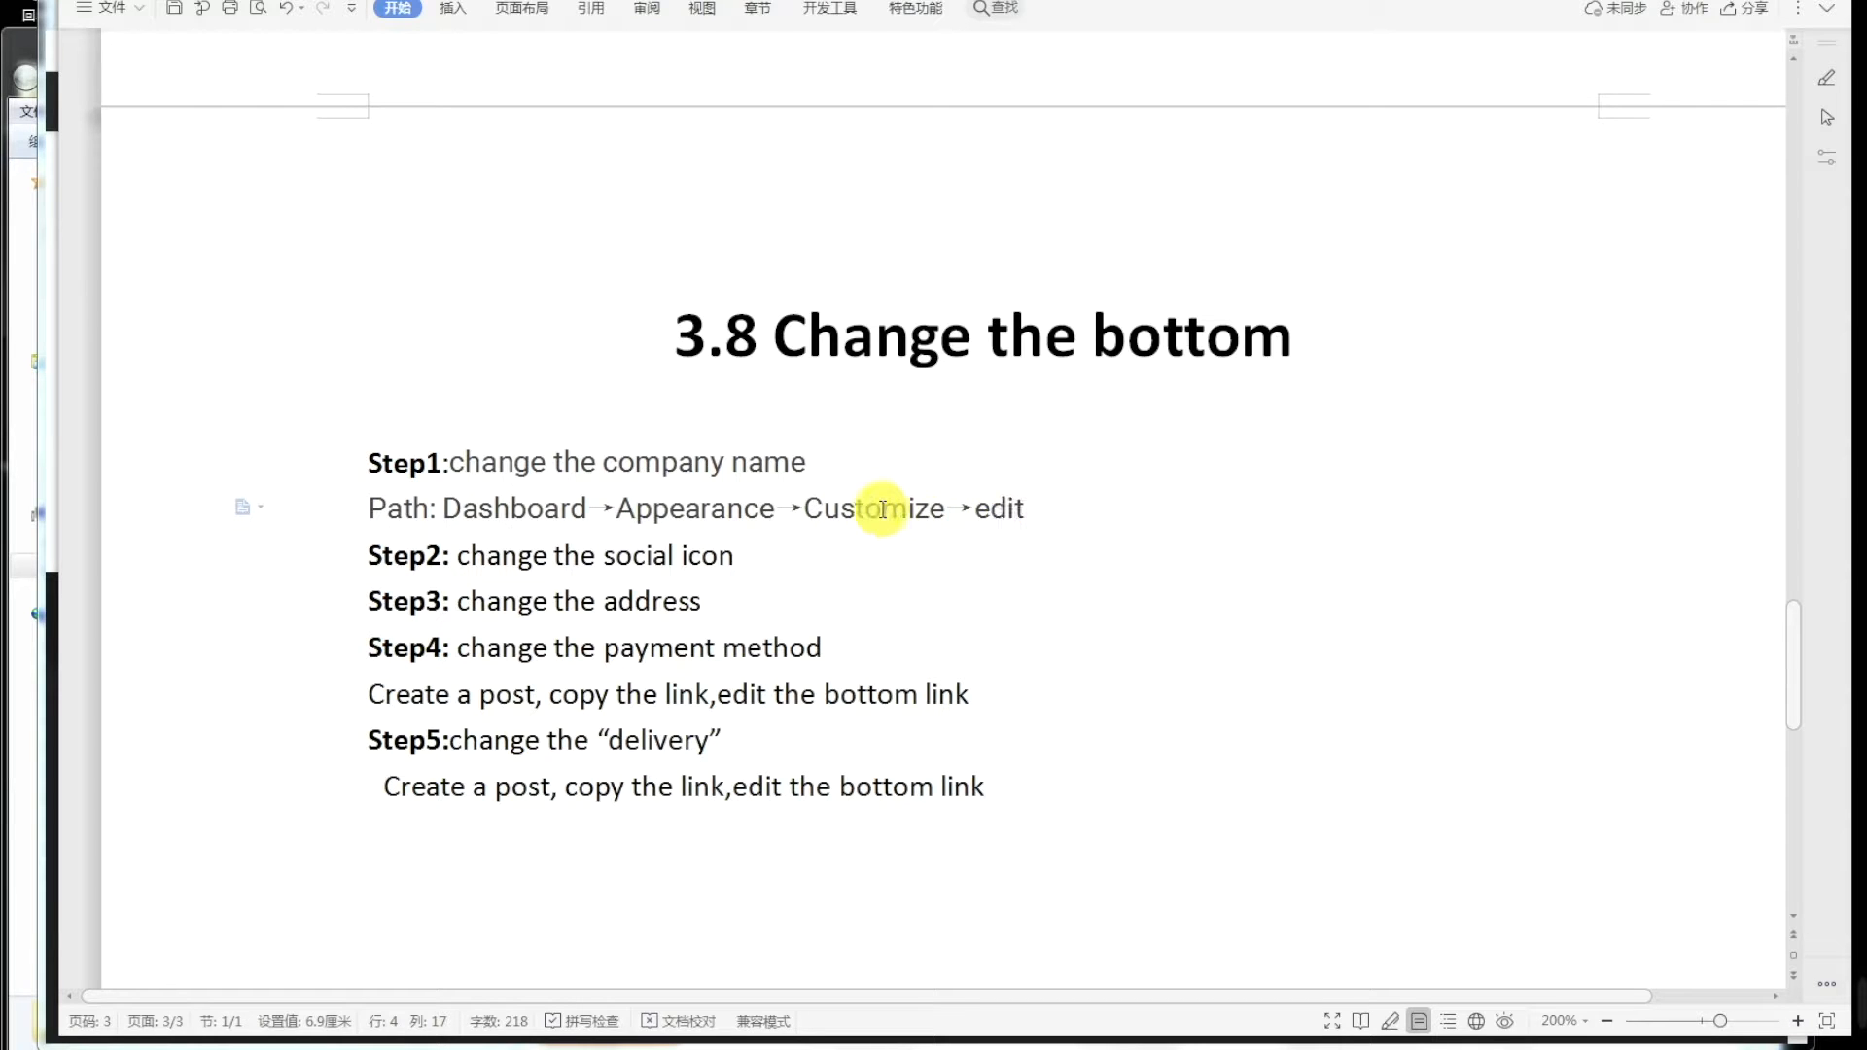
Step: Switch from the WPS Writer notes to the WordPress Themes page with OceanWP active
{"action": "left_click", "coordinate": [1006, 509]}
{"action": "mouse_move", "coordinate": [389, 1043]}
{"action": "left_click", "coordinate": [389, 962]}
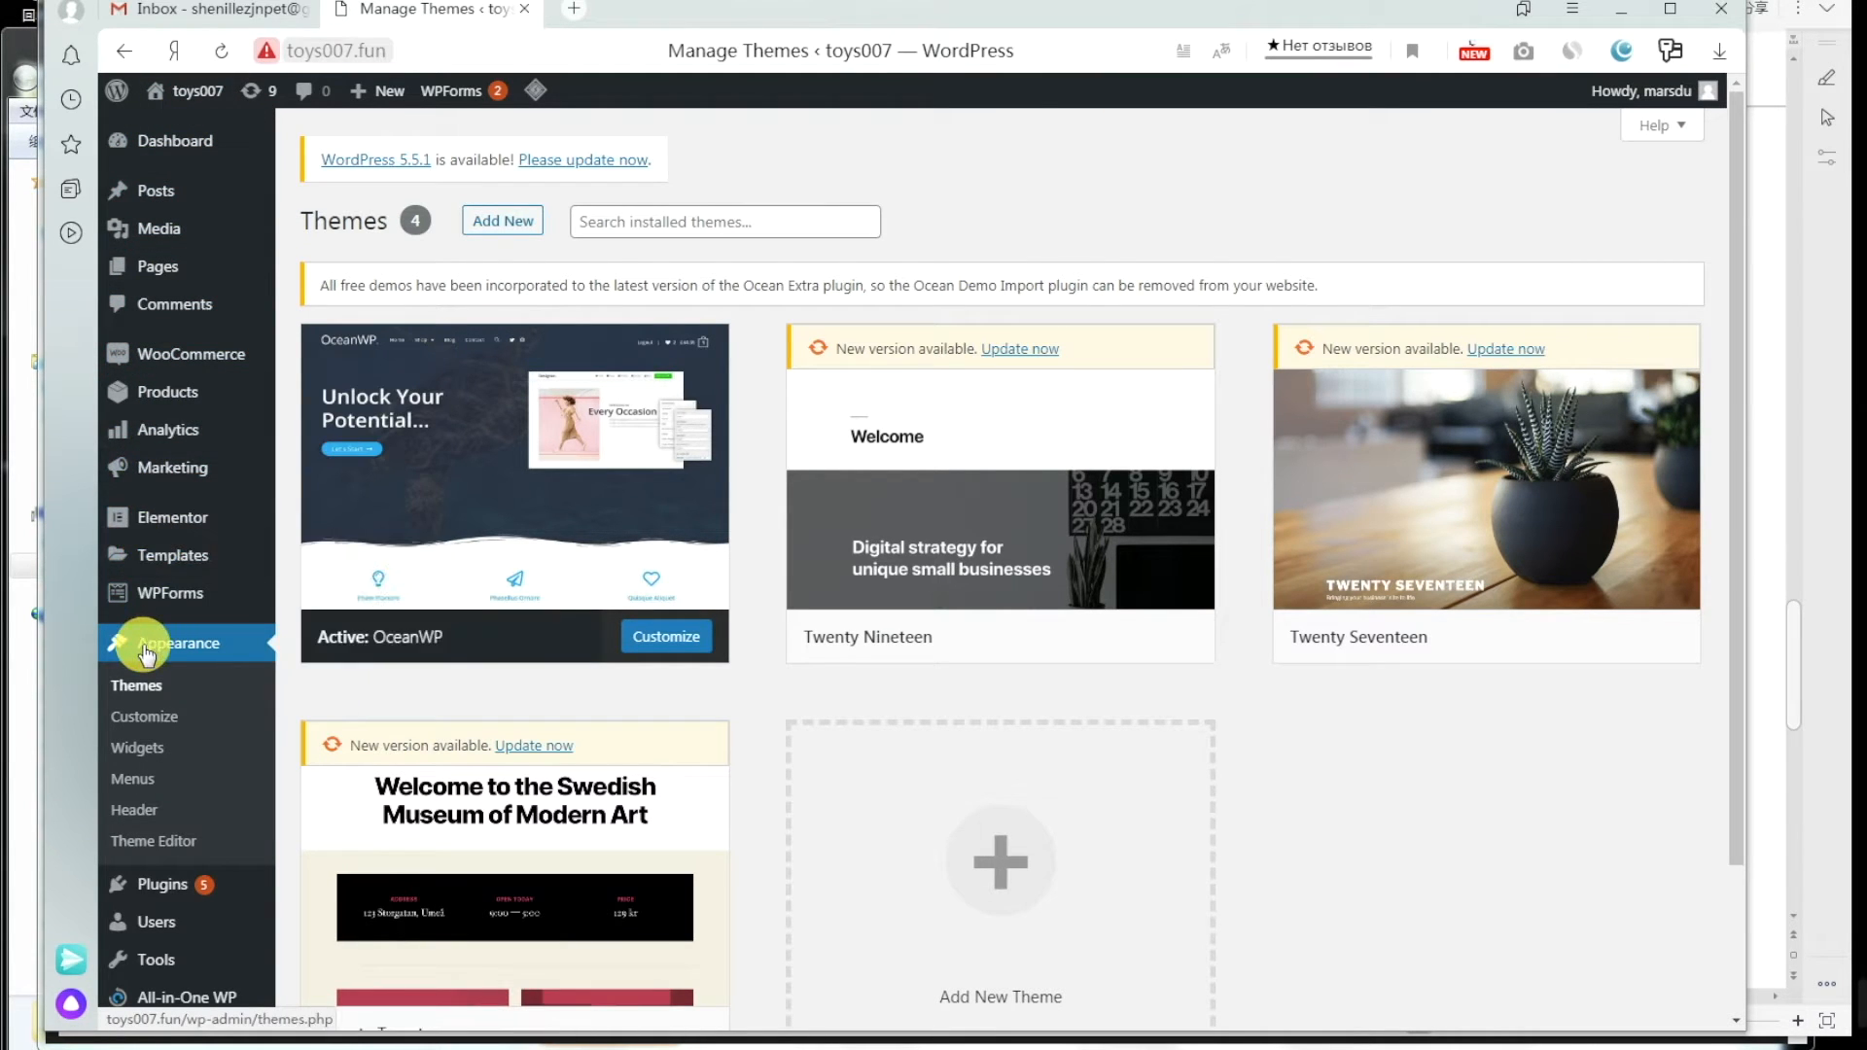
Step: Open the Customizer and edit the footer widget showing Store Fashion Co. Ltd and social icons
{"action": "left_click", "coordinate": [146, 718]}
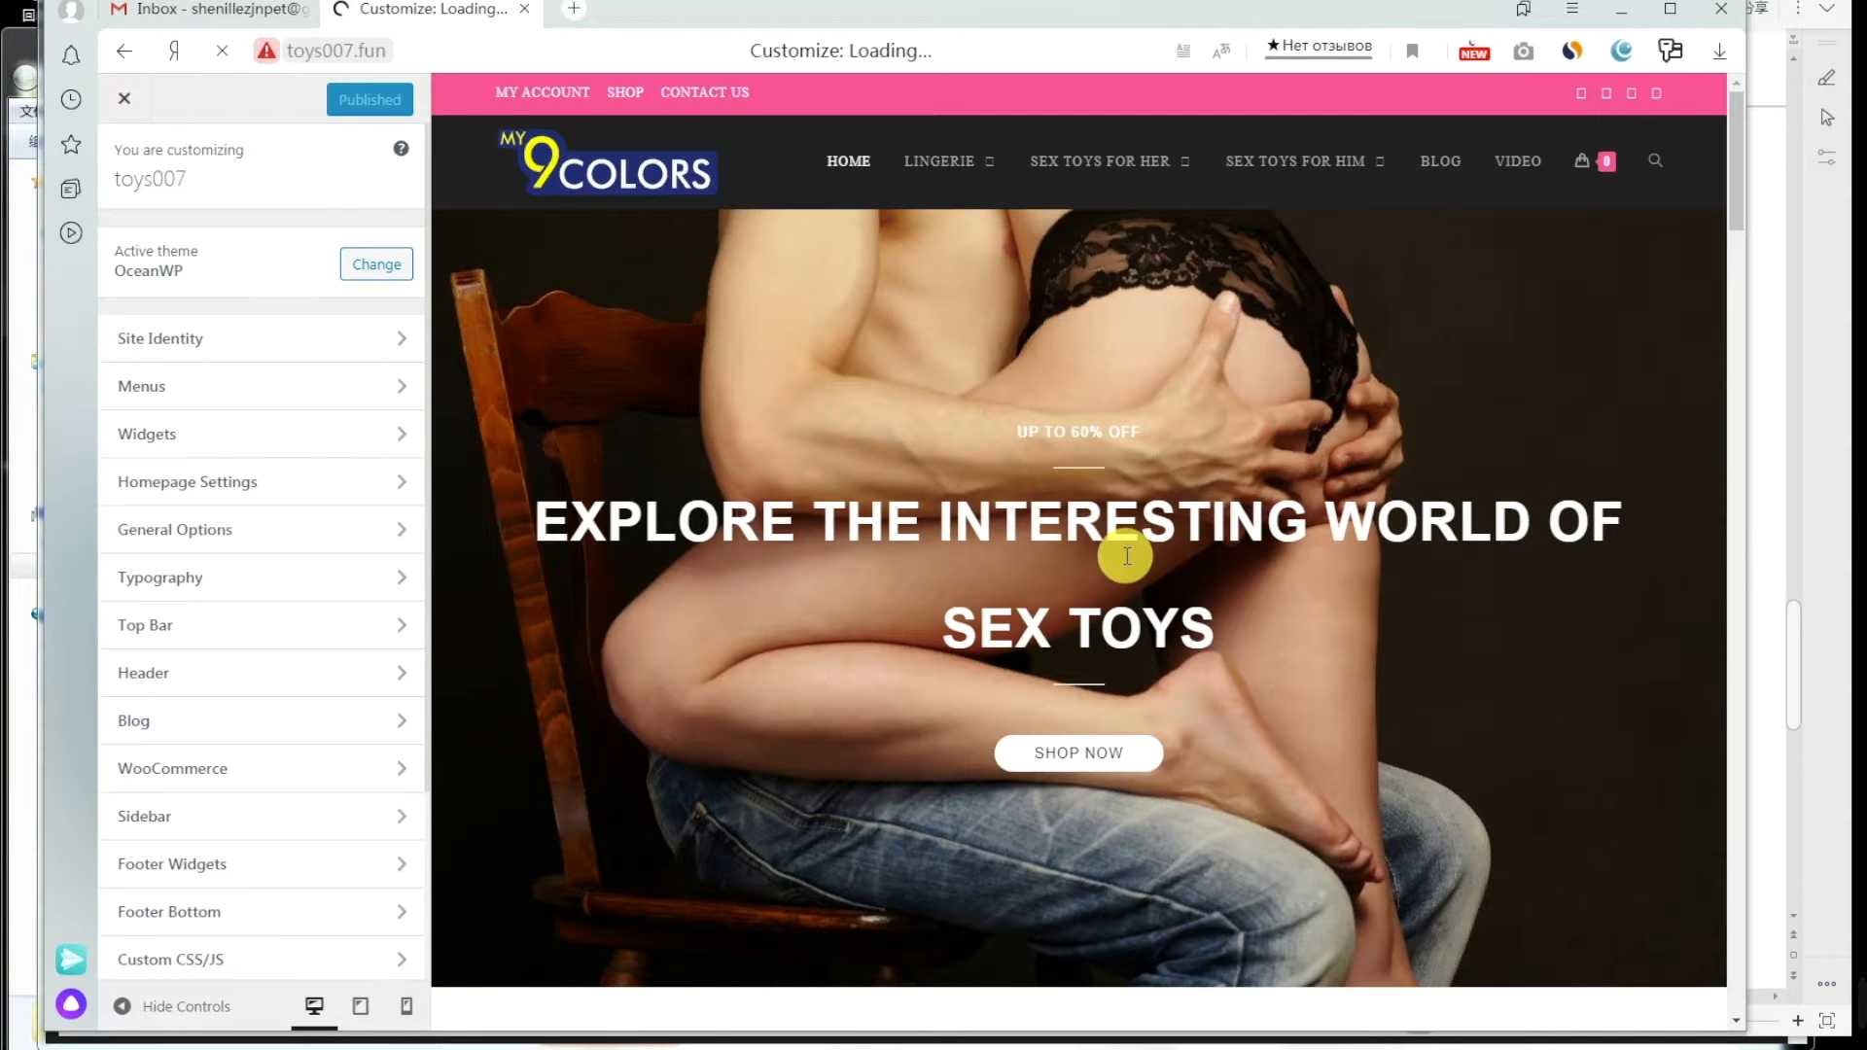
{"action": "scroll", "coordinate": [1620, 255], "scroll_direction": "down", "scroll_amount": 10}
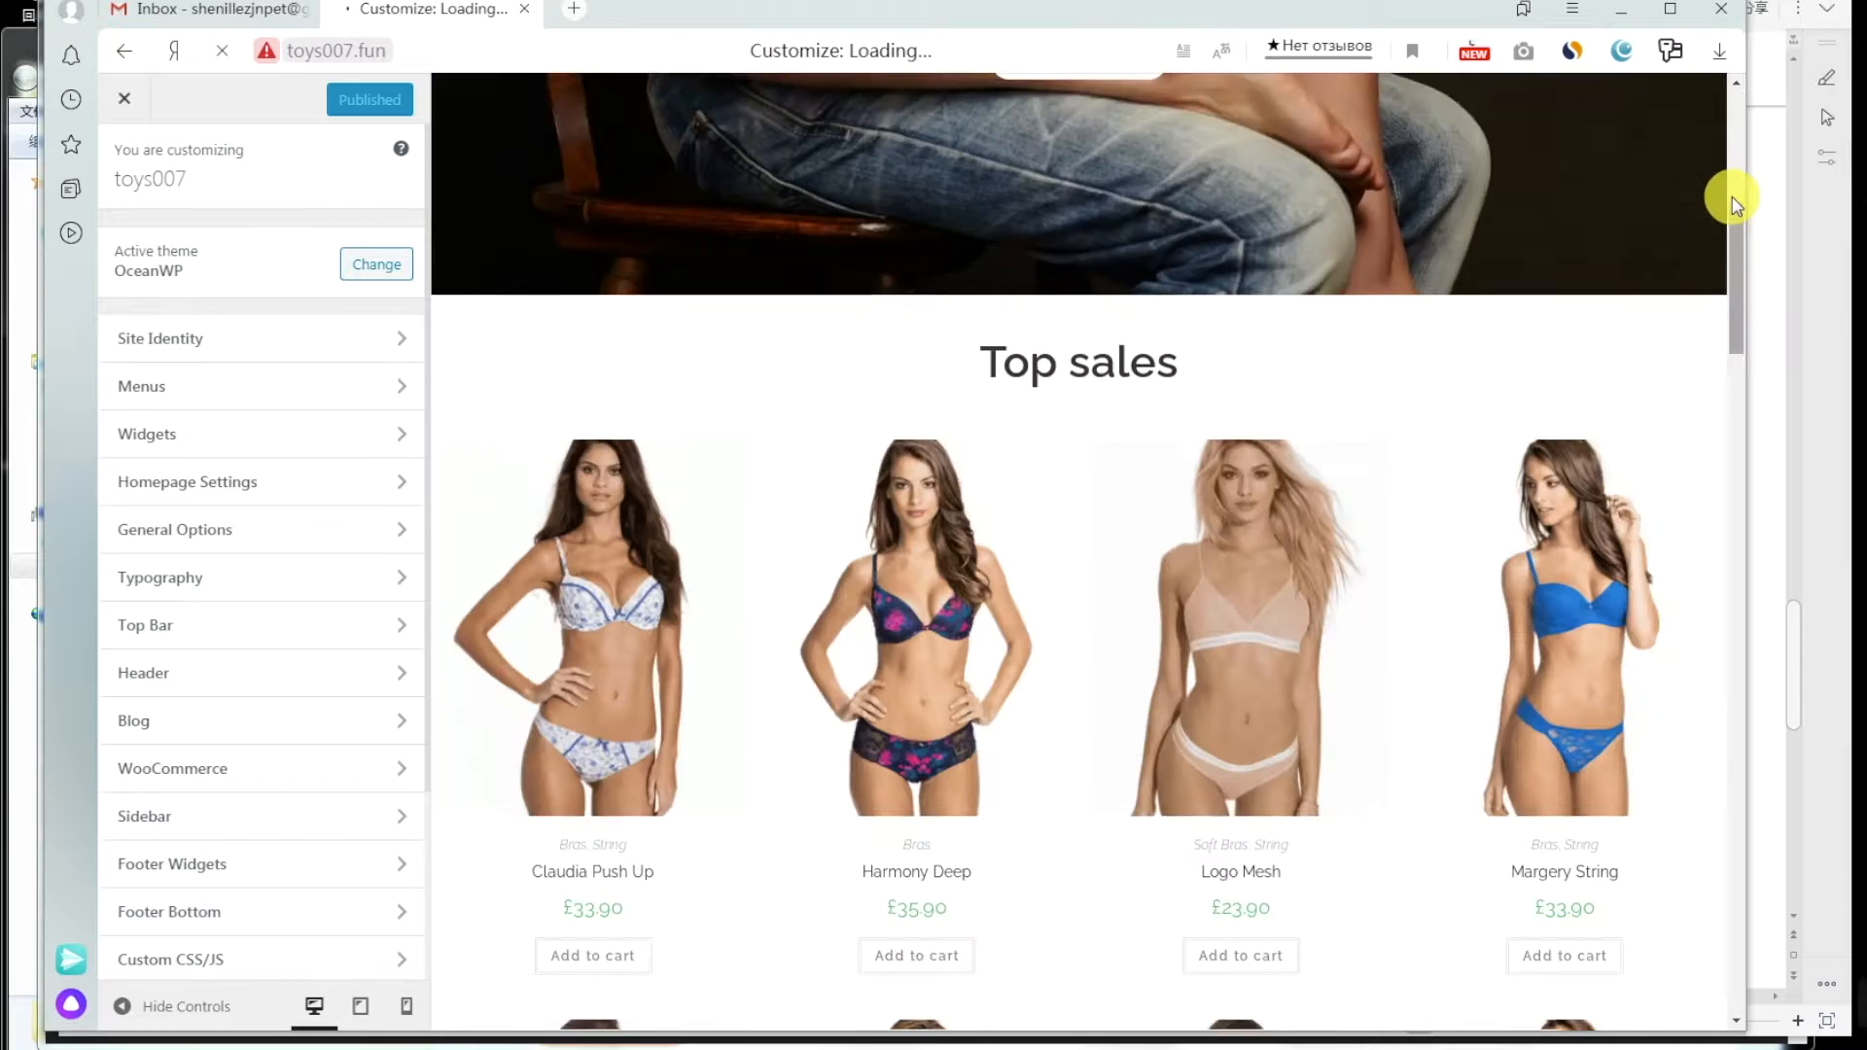
{"action": "scroll", "coordinate": [1549, 536], "scroll_direction": "down", "scroll_amount": 12}
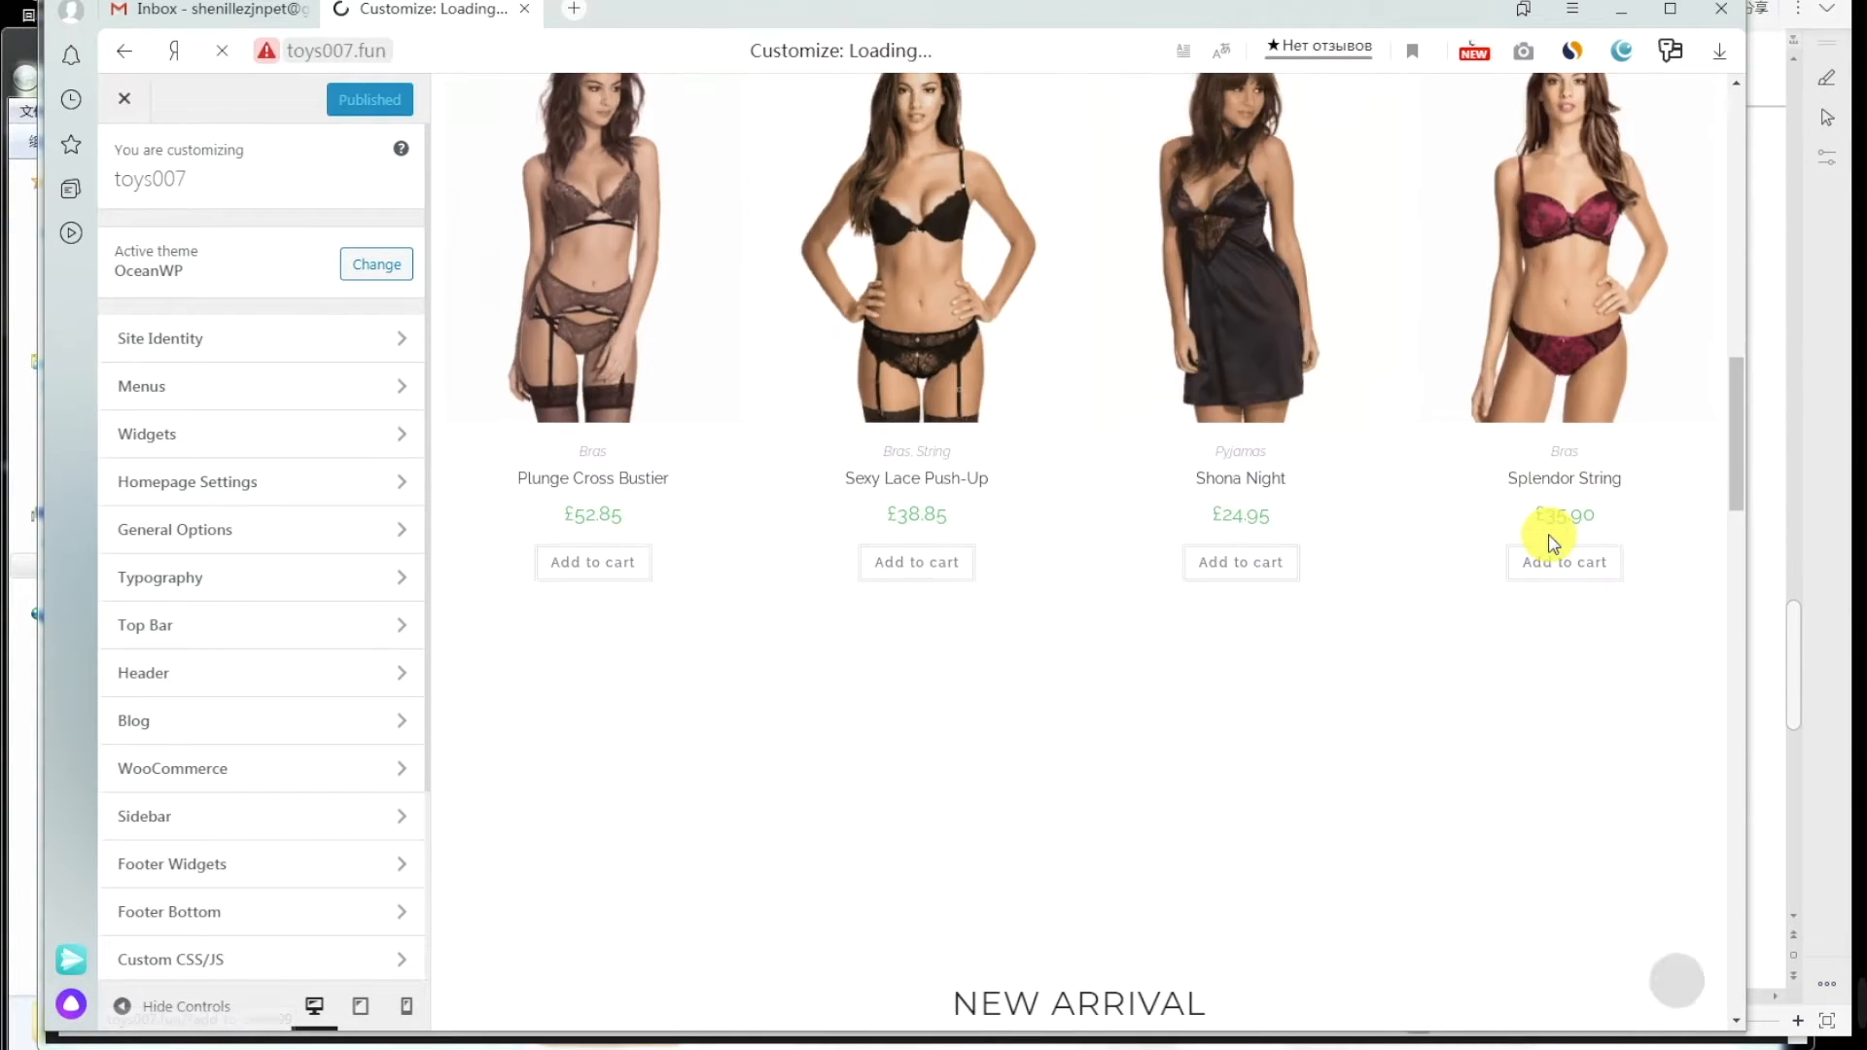
{"action": "scroll", "coordinate": [1549, 536], "scroll_direction": "up", "scroll_amount": 20}
{"action": "scroll", "coordinate": [1549, 536], "scroll_direction": "down", "scroll_amount": 4}
{"action": "scroll", "coordinate": [1551, 542], "scroll_direction": "down", "scroll_amount": 15}
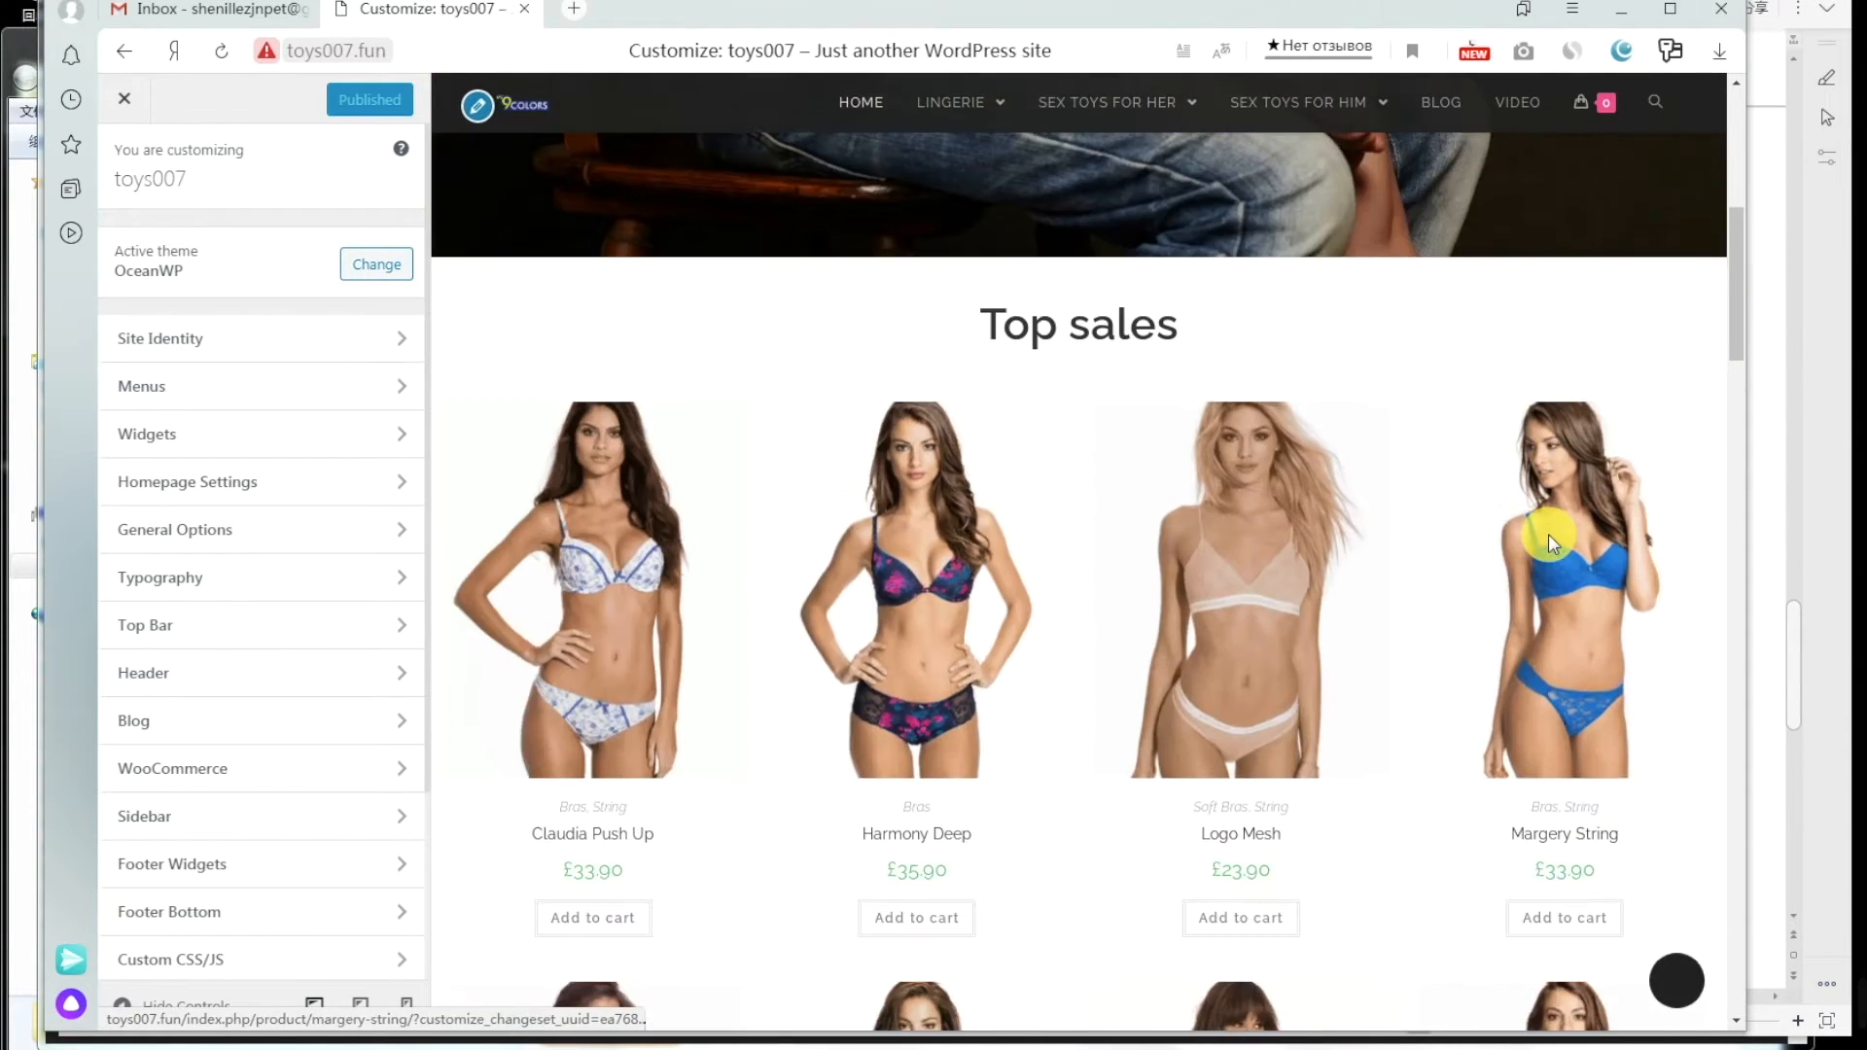
{"action": "scroll", "coordinate": [1548, 534], "scroll_direction": "down", "scroll_amount": 3}
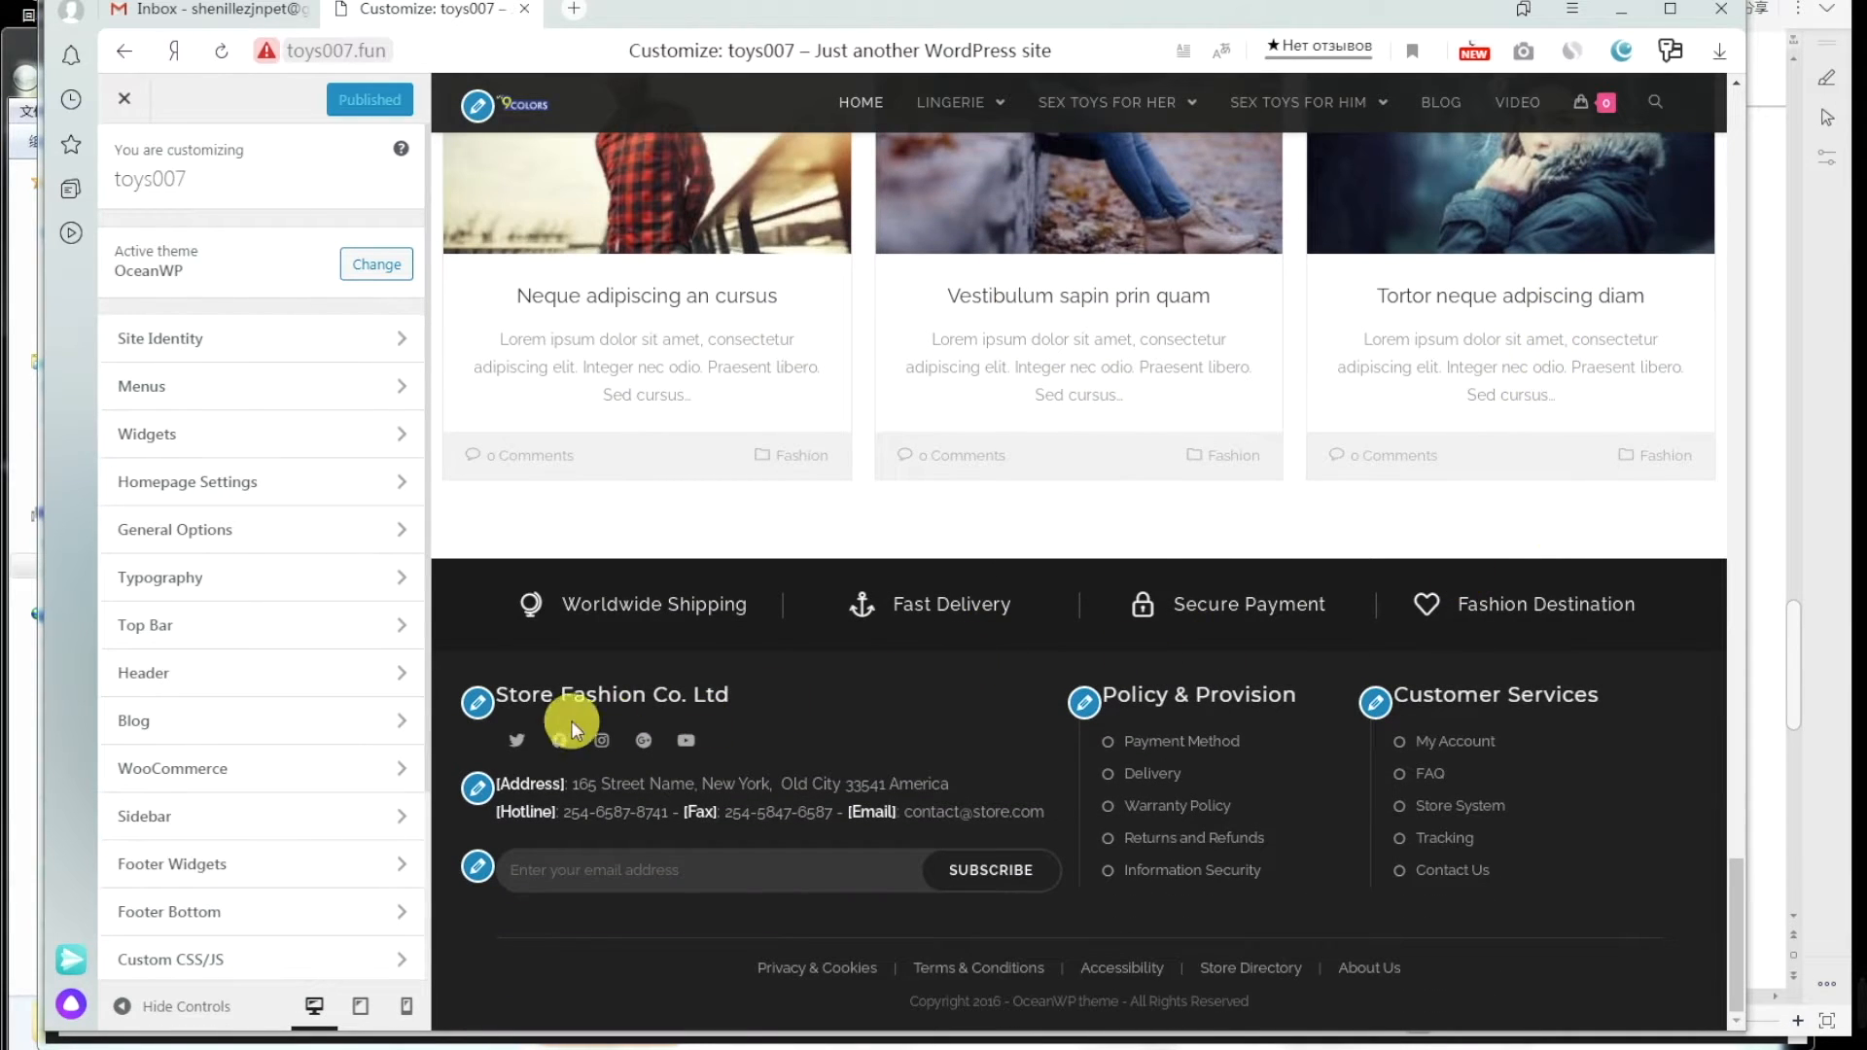
{"action": "left_click", "coordinate": [477, 706]}
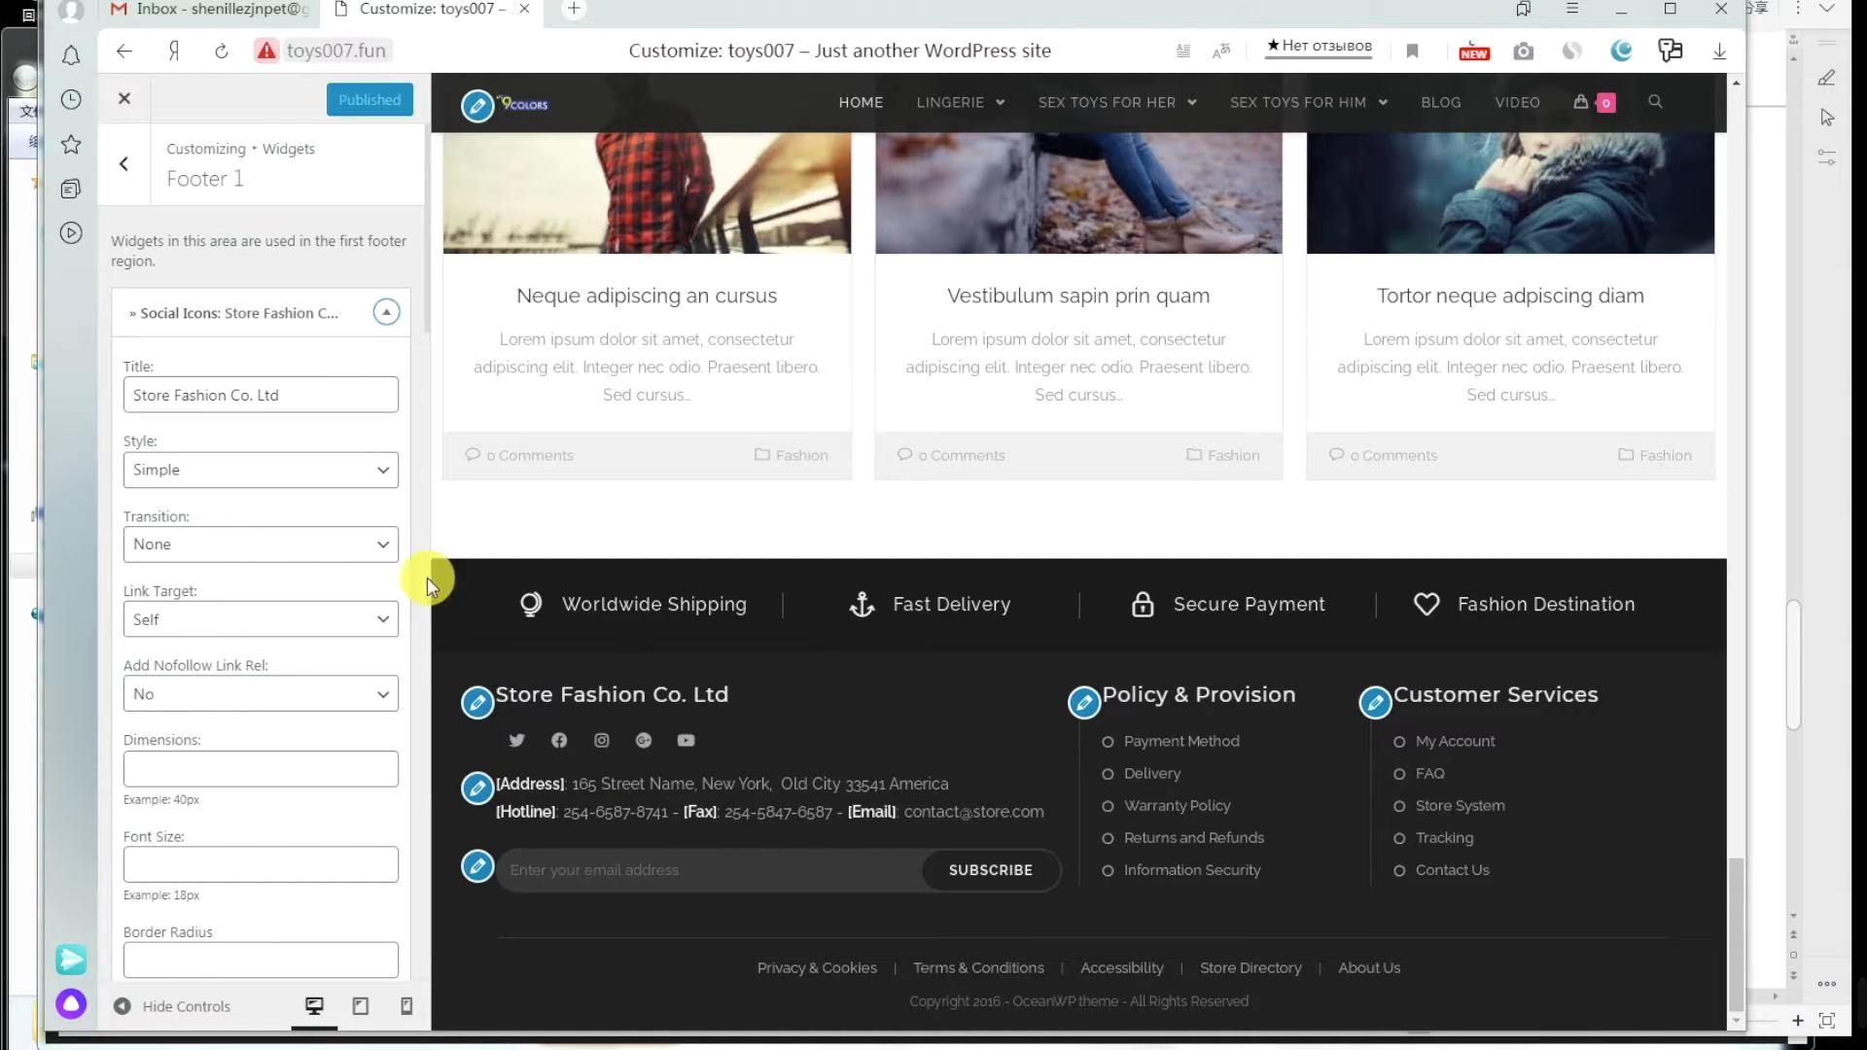
Step: Replace the Social Icons widget title with 'My9colors Co. Ltd' copied from the orlupo.com footer
{"action": "left_click", "coordinate": [296, 392]}
{"action": "mouse_move", "coordinate": [321, 1042]}
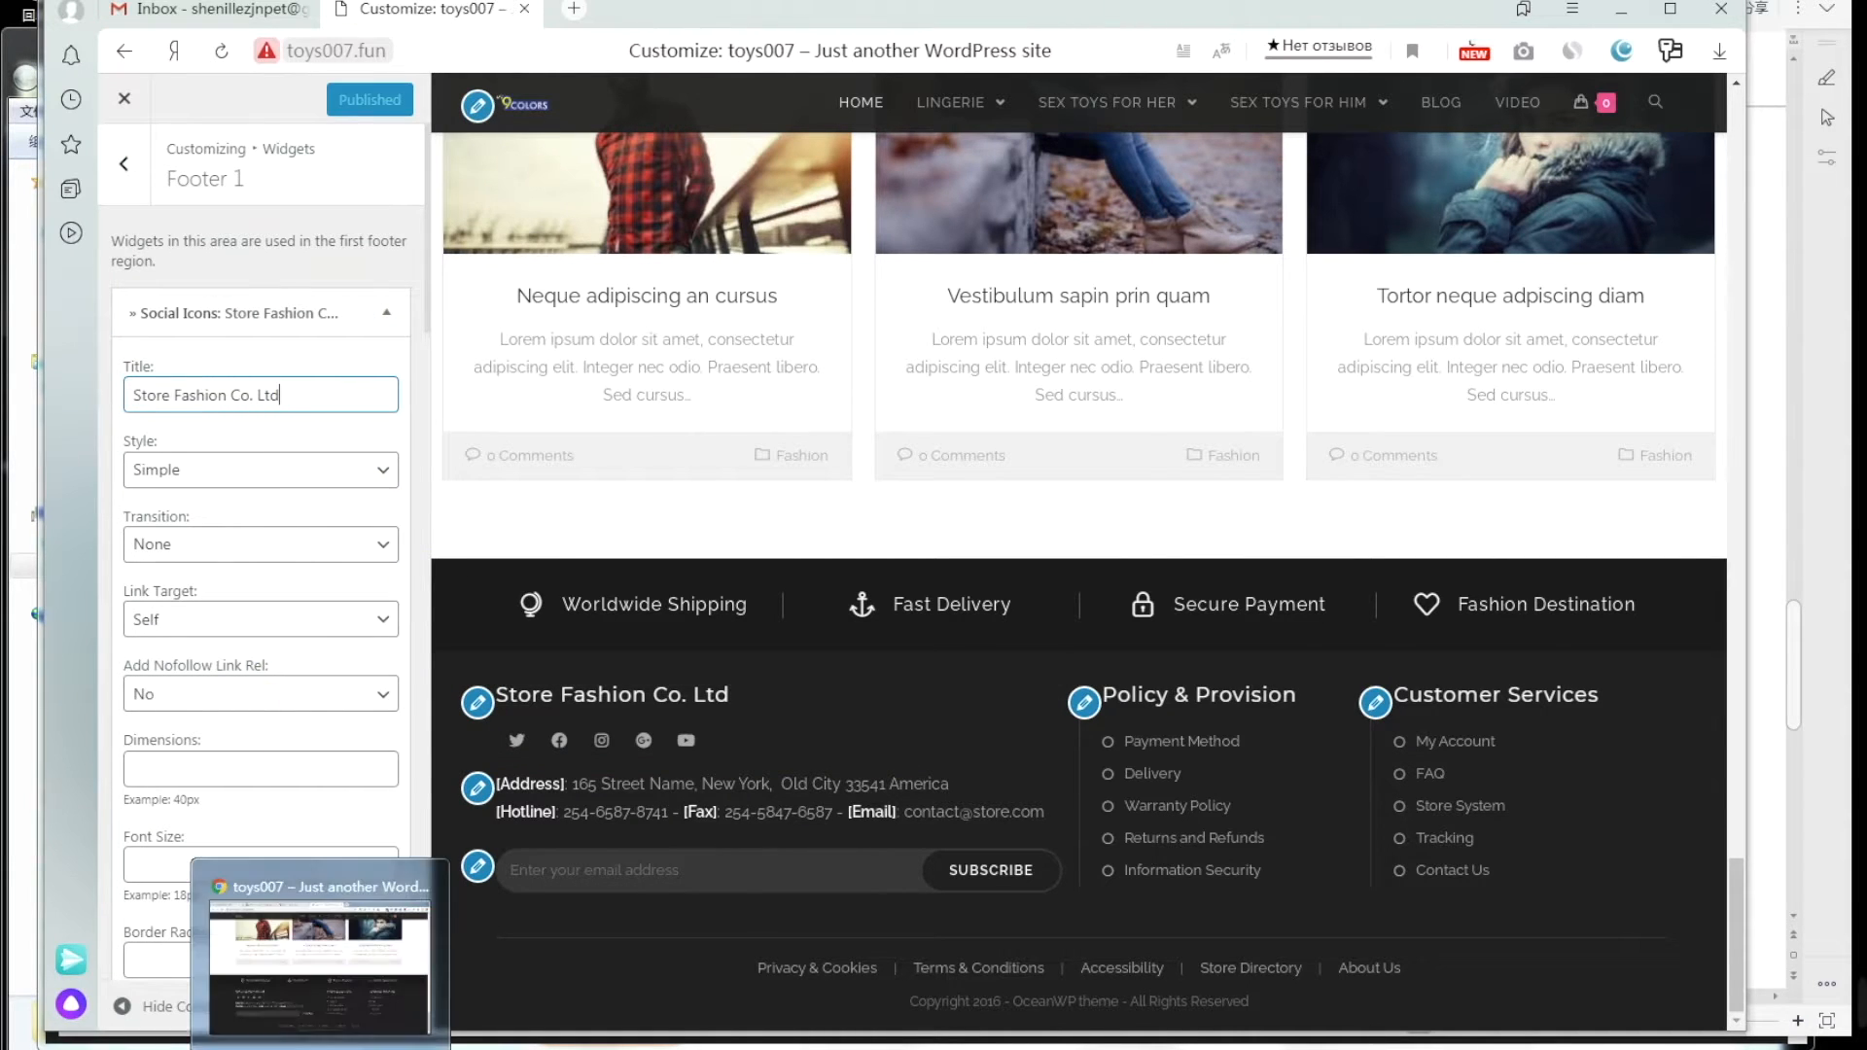
{"action": "left_click", "coordinate": [319, 963]}
{"action": "left_click", "coordinate": [763, 13]}
{"action": "left_click_drag", "start_coordinate": [258, 711], "coordinate": [306, 711]}
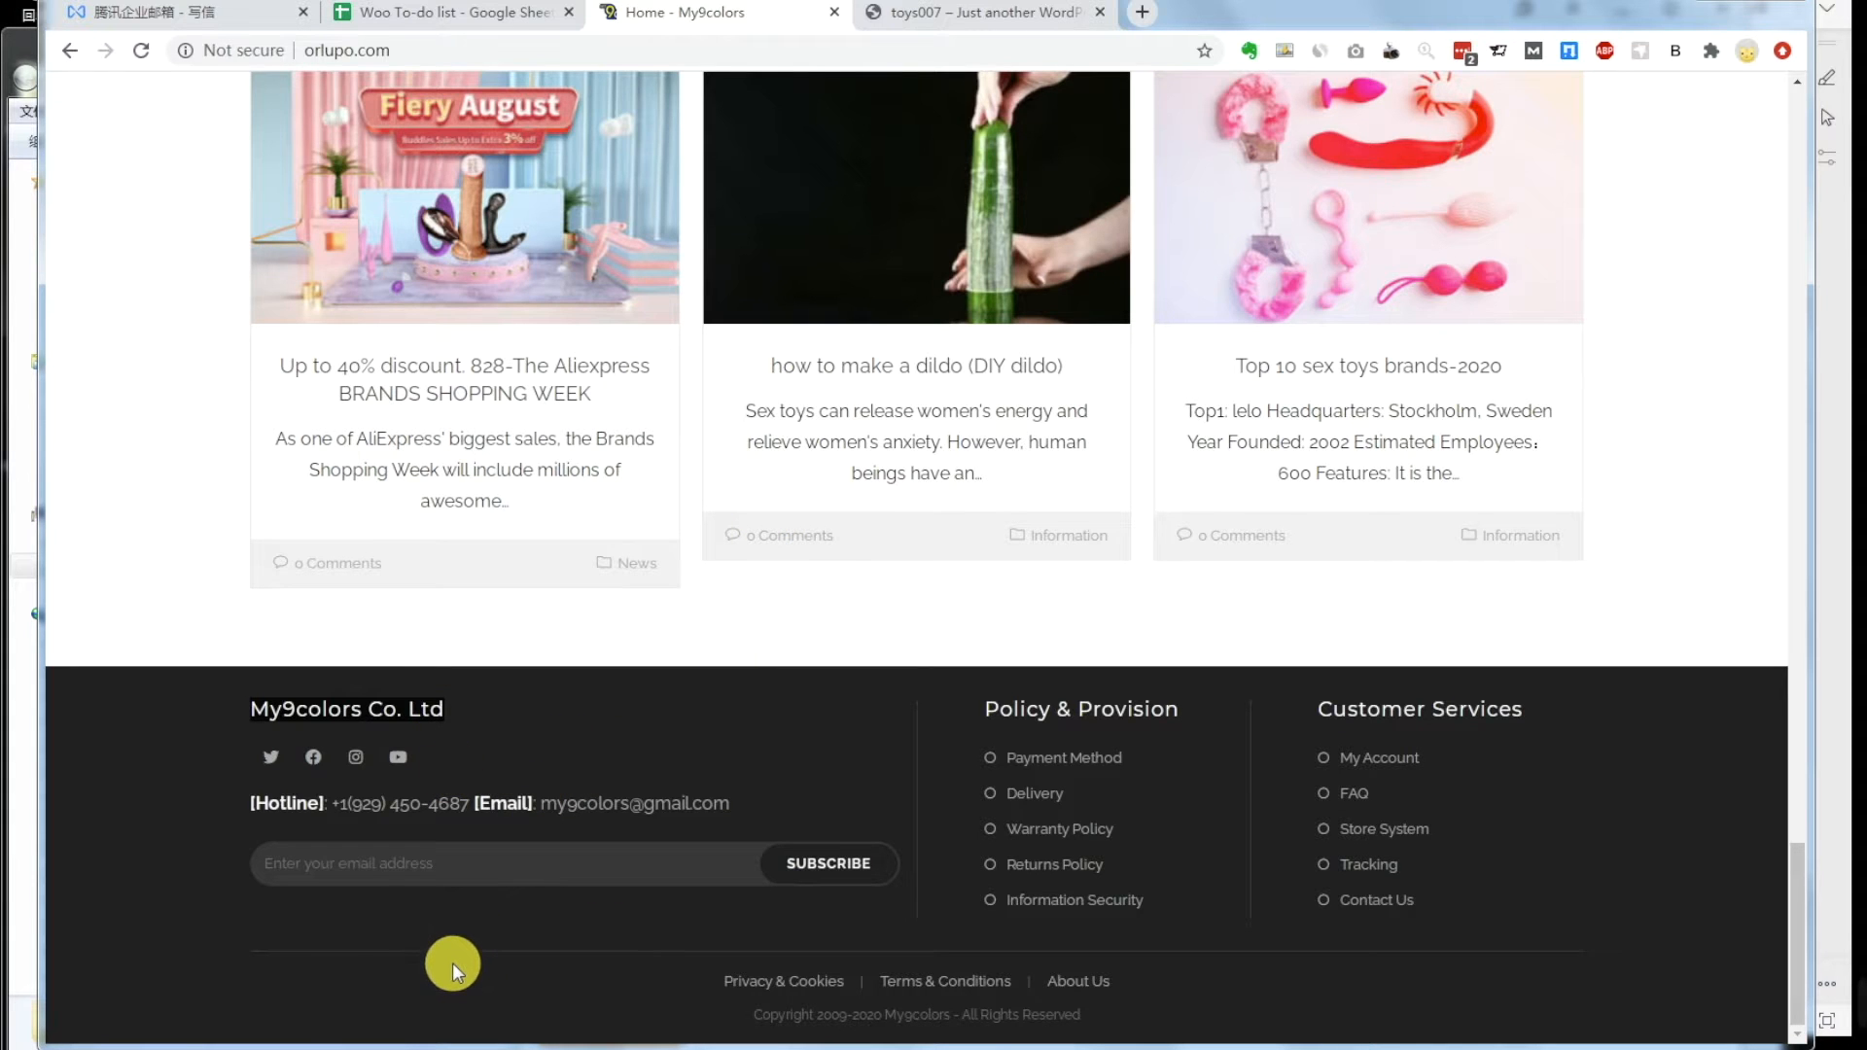
{"action": "left_click", "coordinate": [394, 938]}
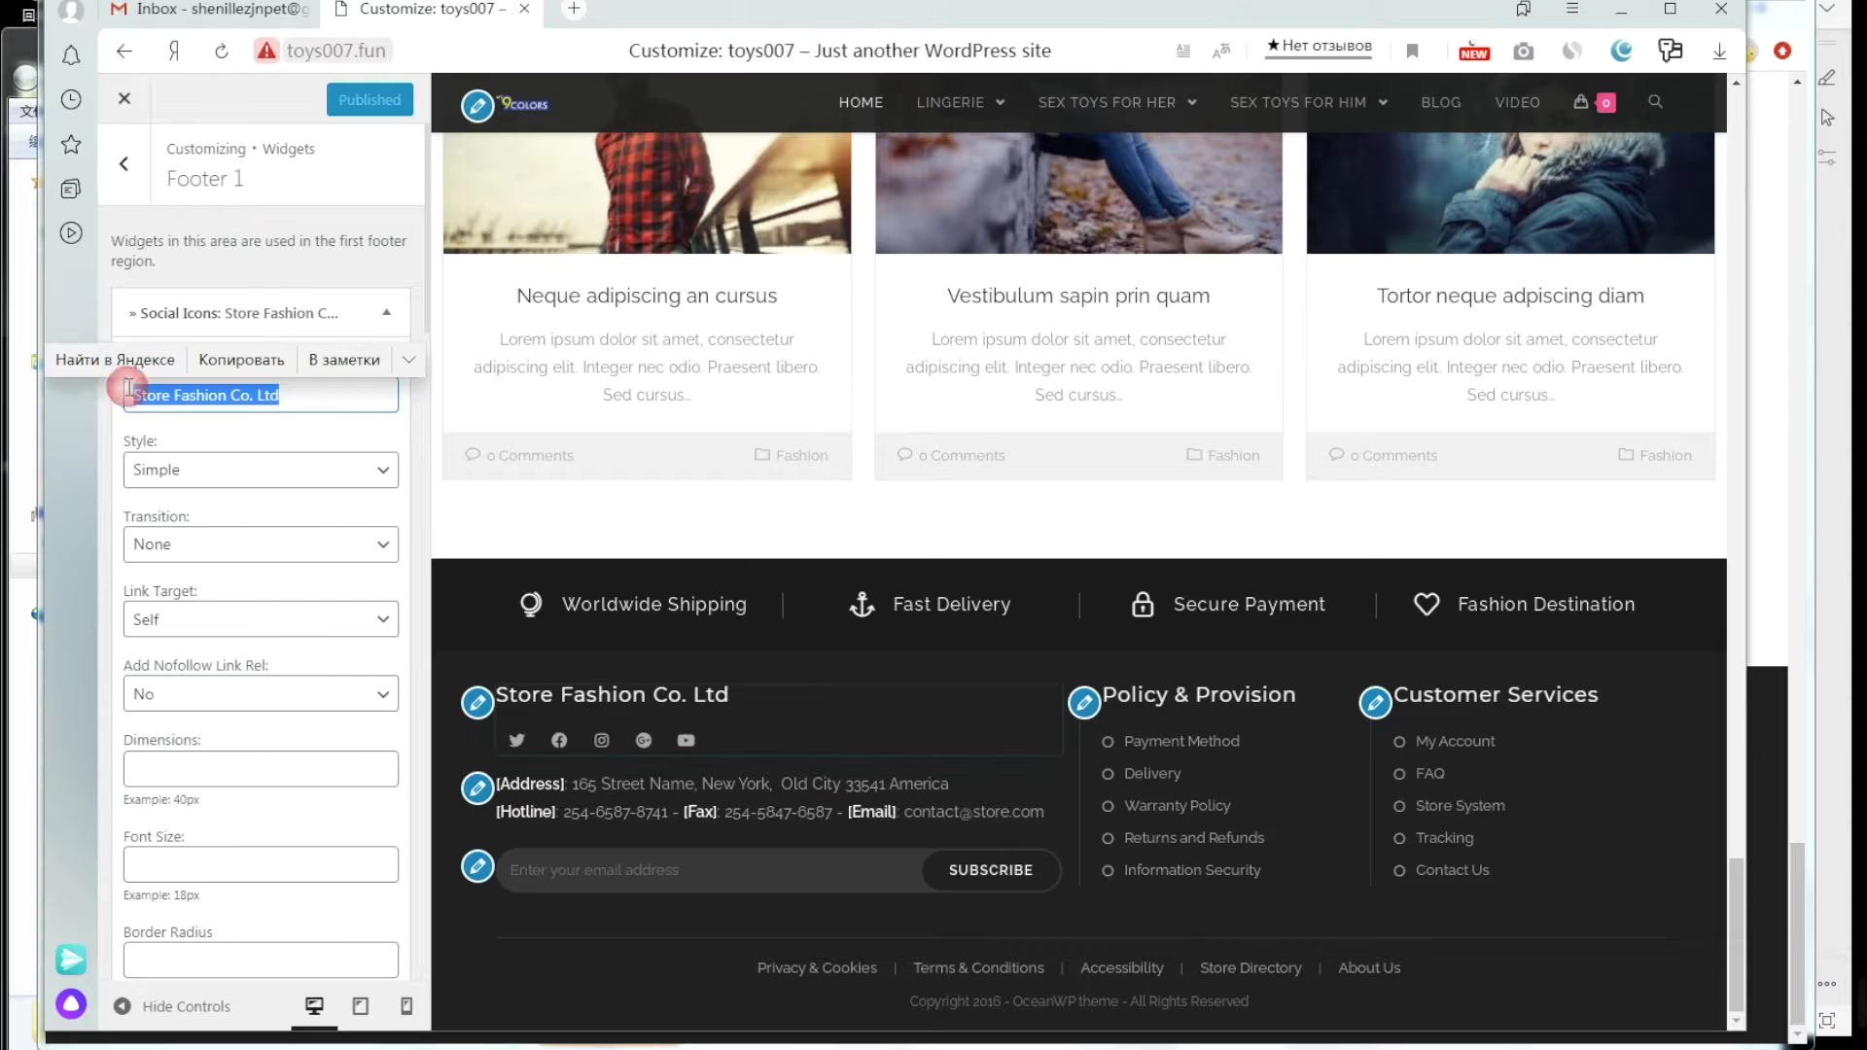
{"action": "type", "text": "My9colors Co. Ltd"}
{"action": "left_click", "coordinate": [347, 387]}
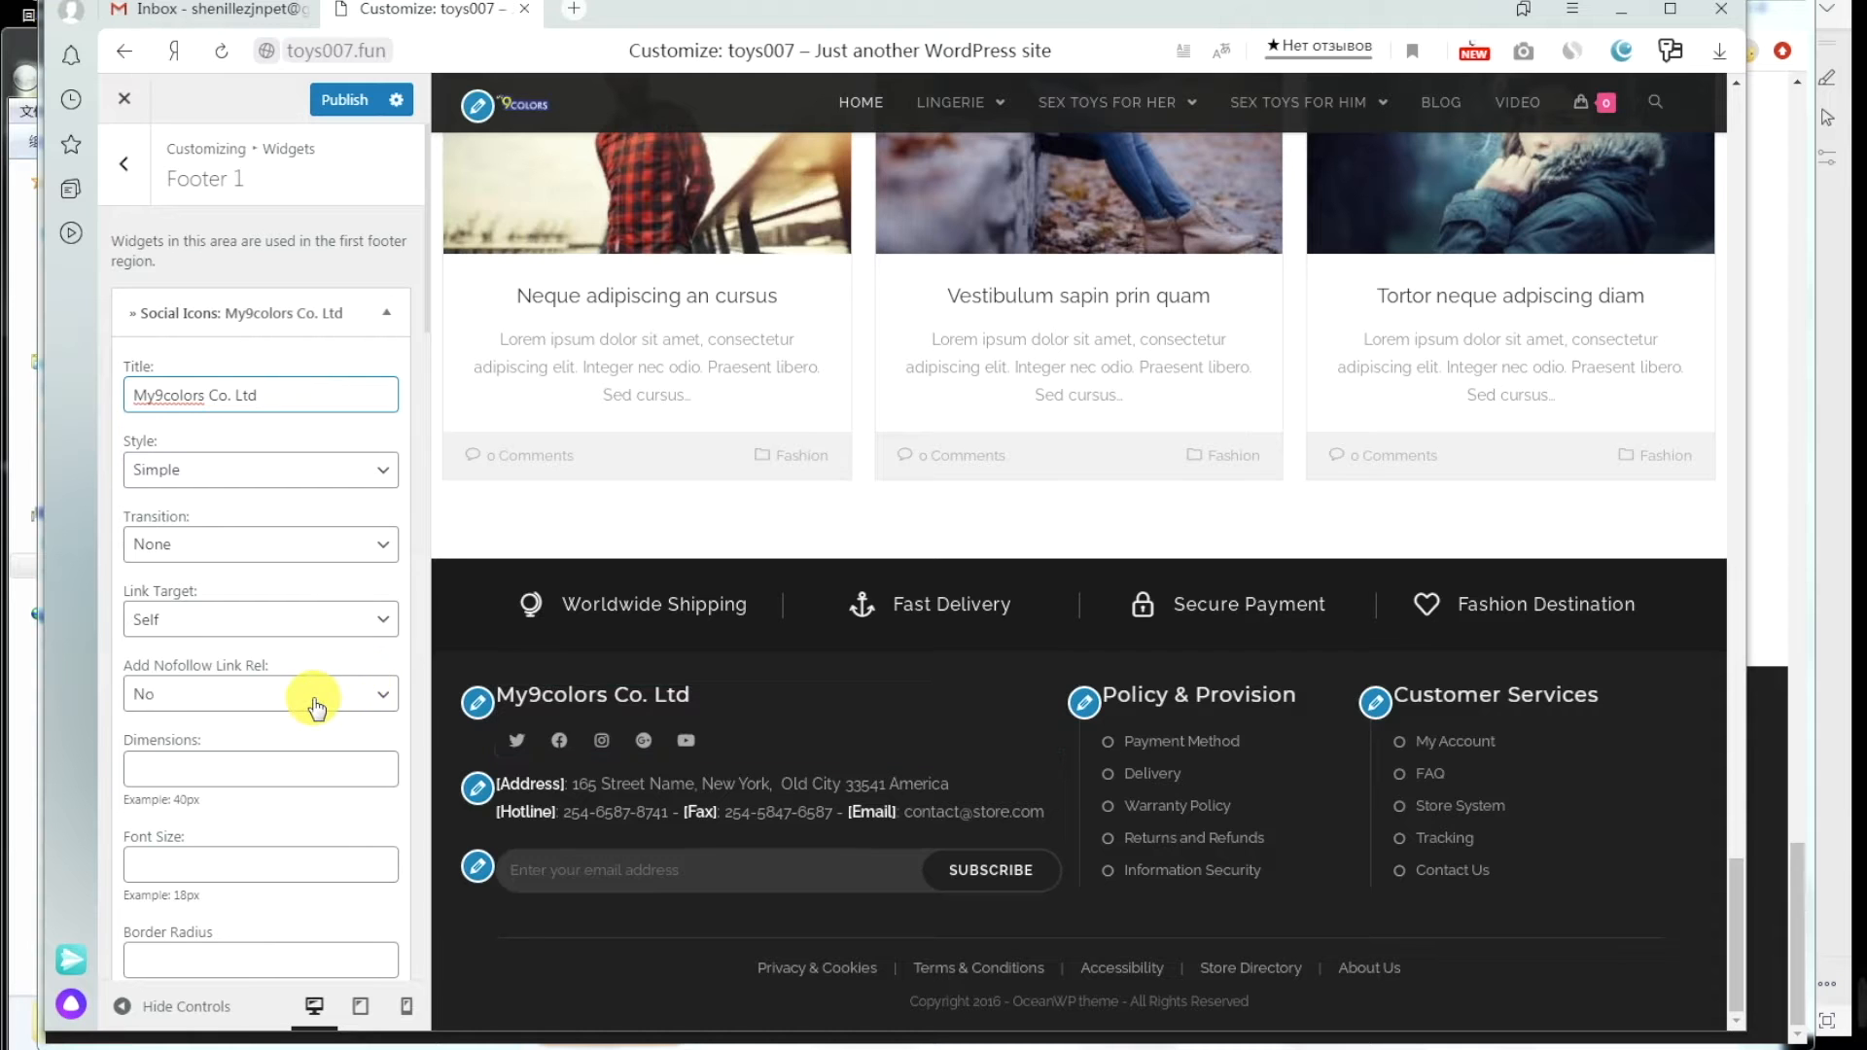
{"action": "scroll", "coordinate": [316, 705], "scroll_direction": "down", "scroll_amount": 4}
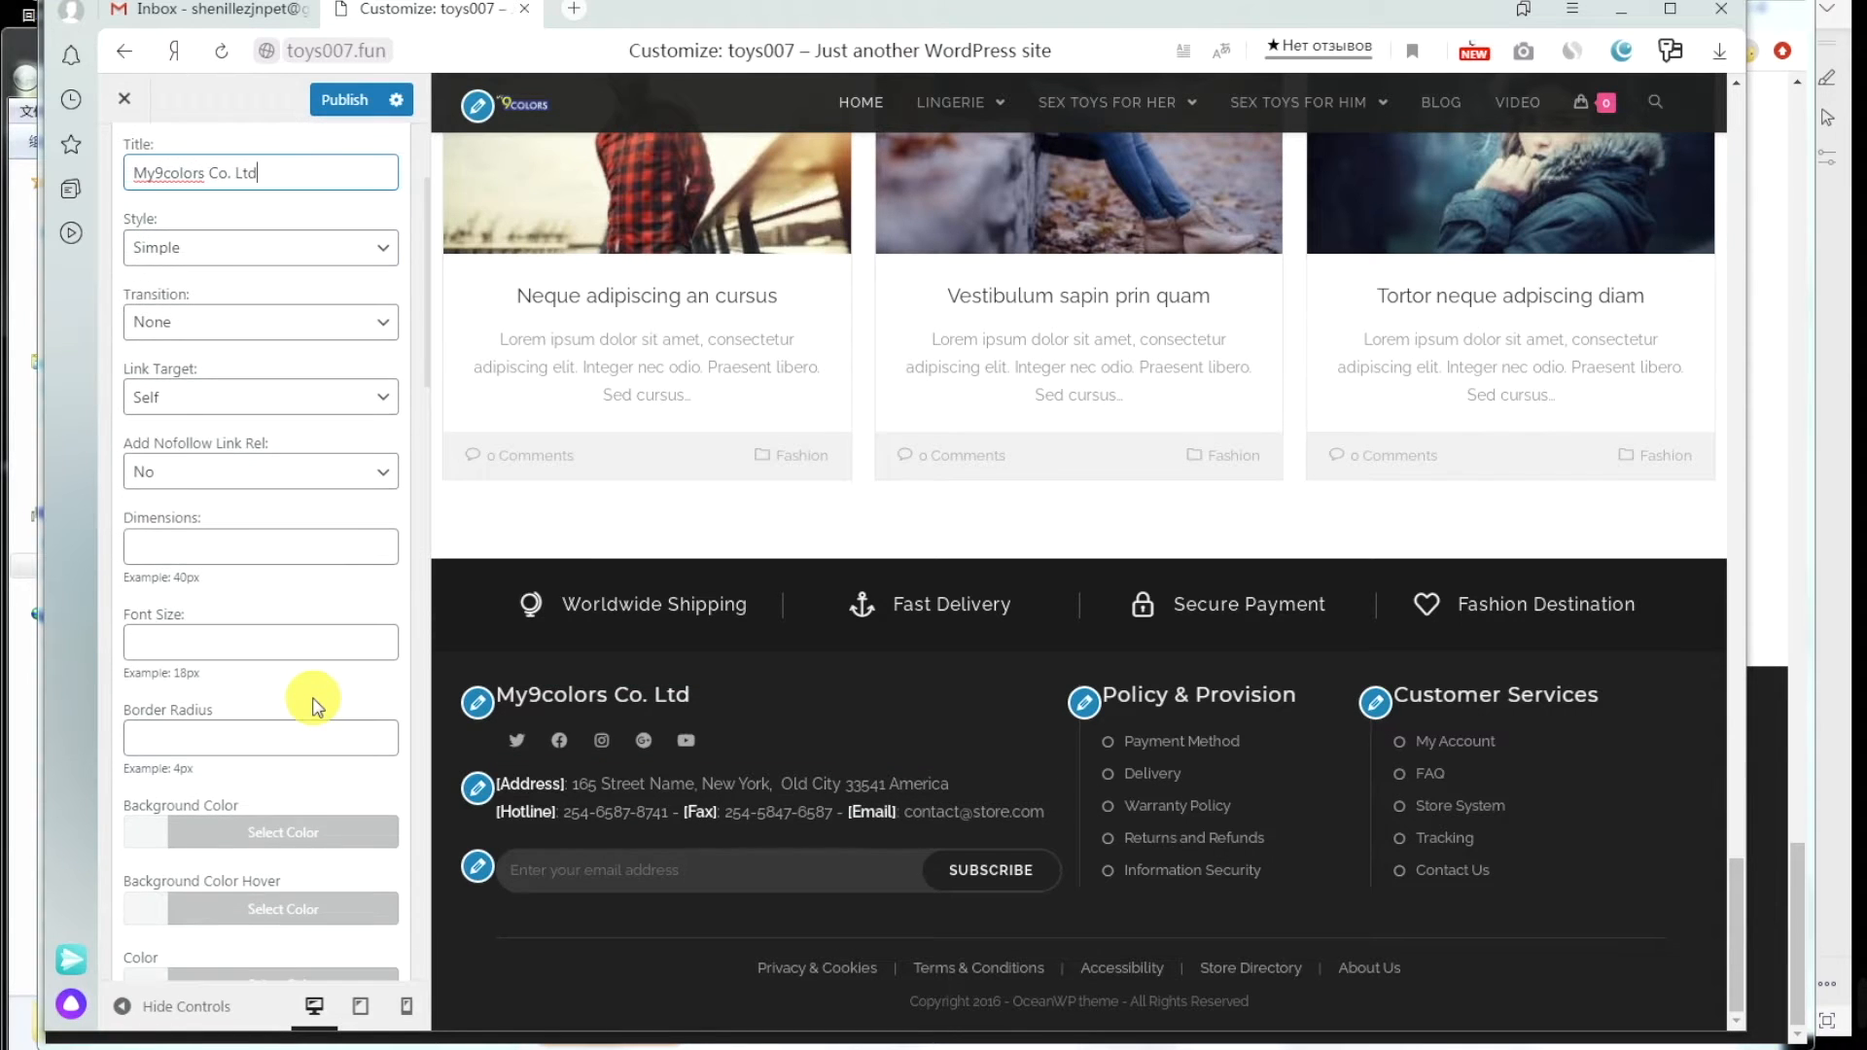
Step: Copy the My9colors Twitter link from orlupo.com into the widget's Twitter field
{"action": "scroll", "coordinate": [316, 705], "scroll_direction": "down", "scroll_amount": 5}
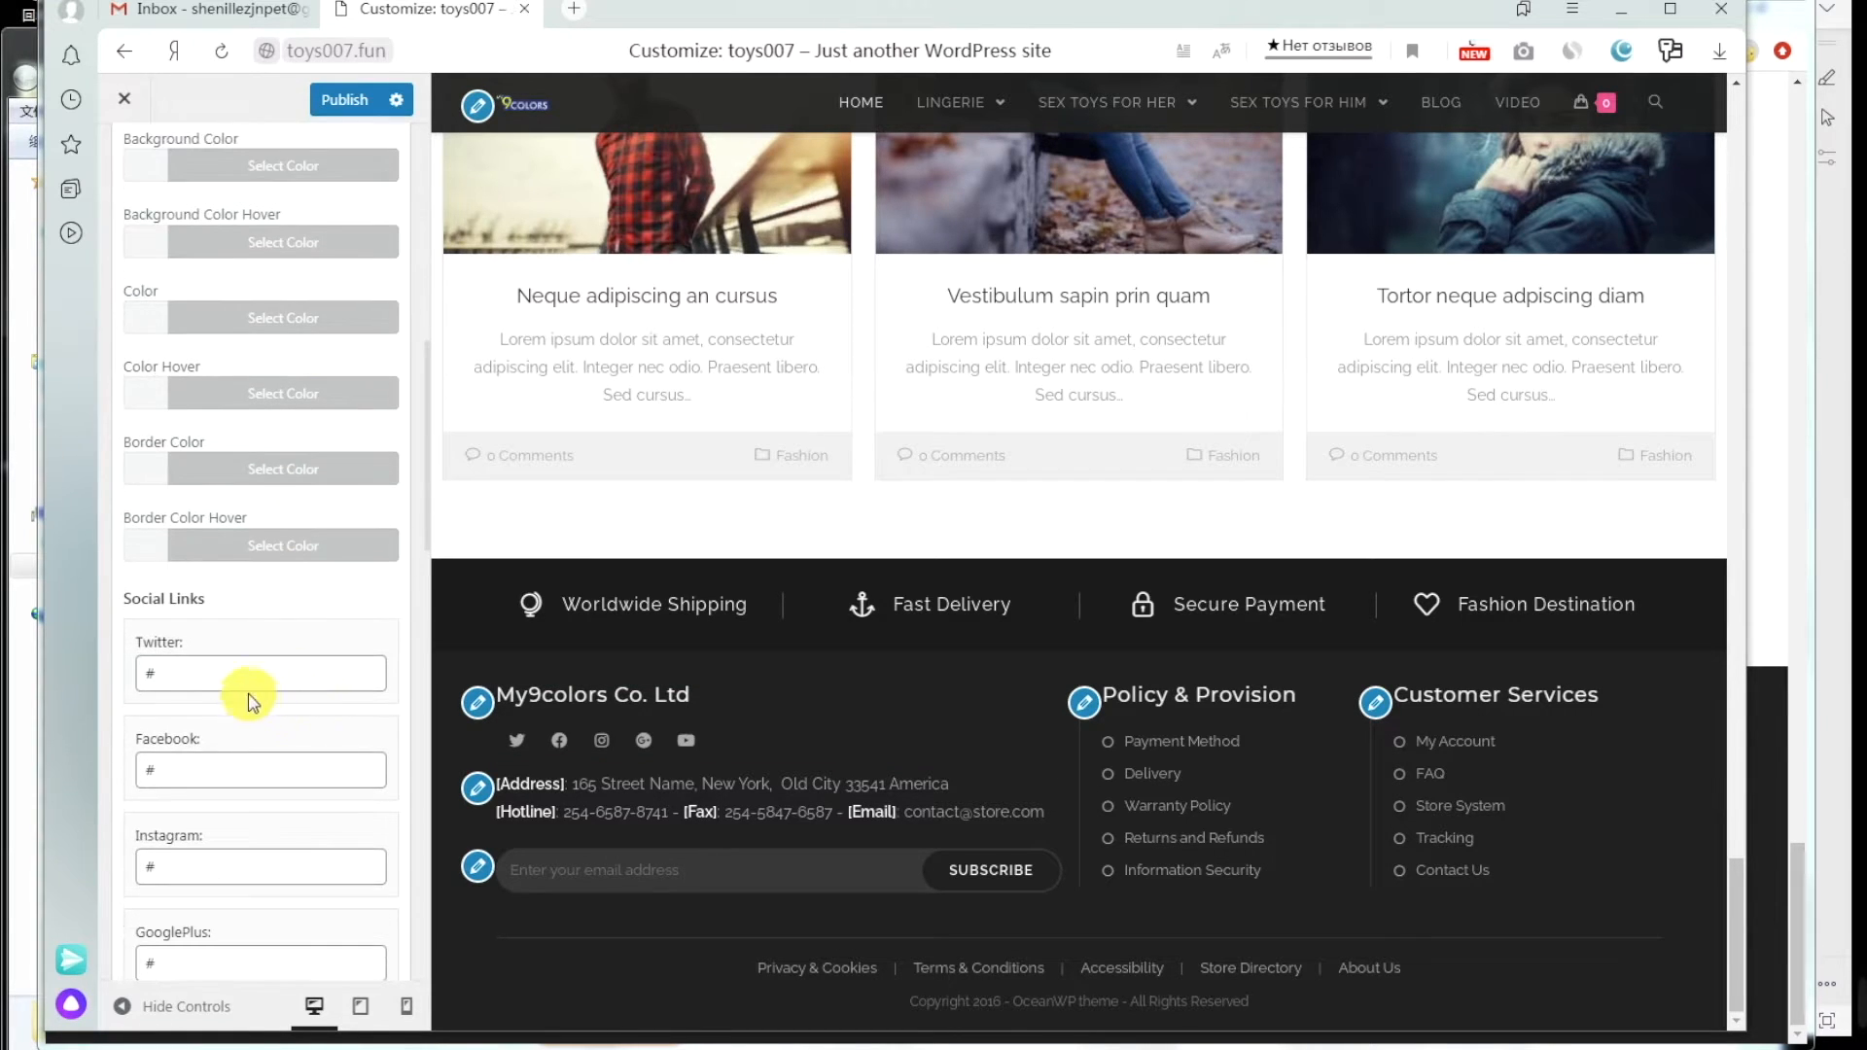
{"action": "scroll", "coordinate": [283, 675], "scroll_direction": "down", "scroll_amount": 1}
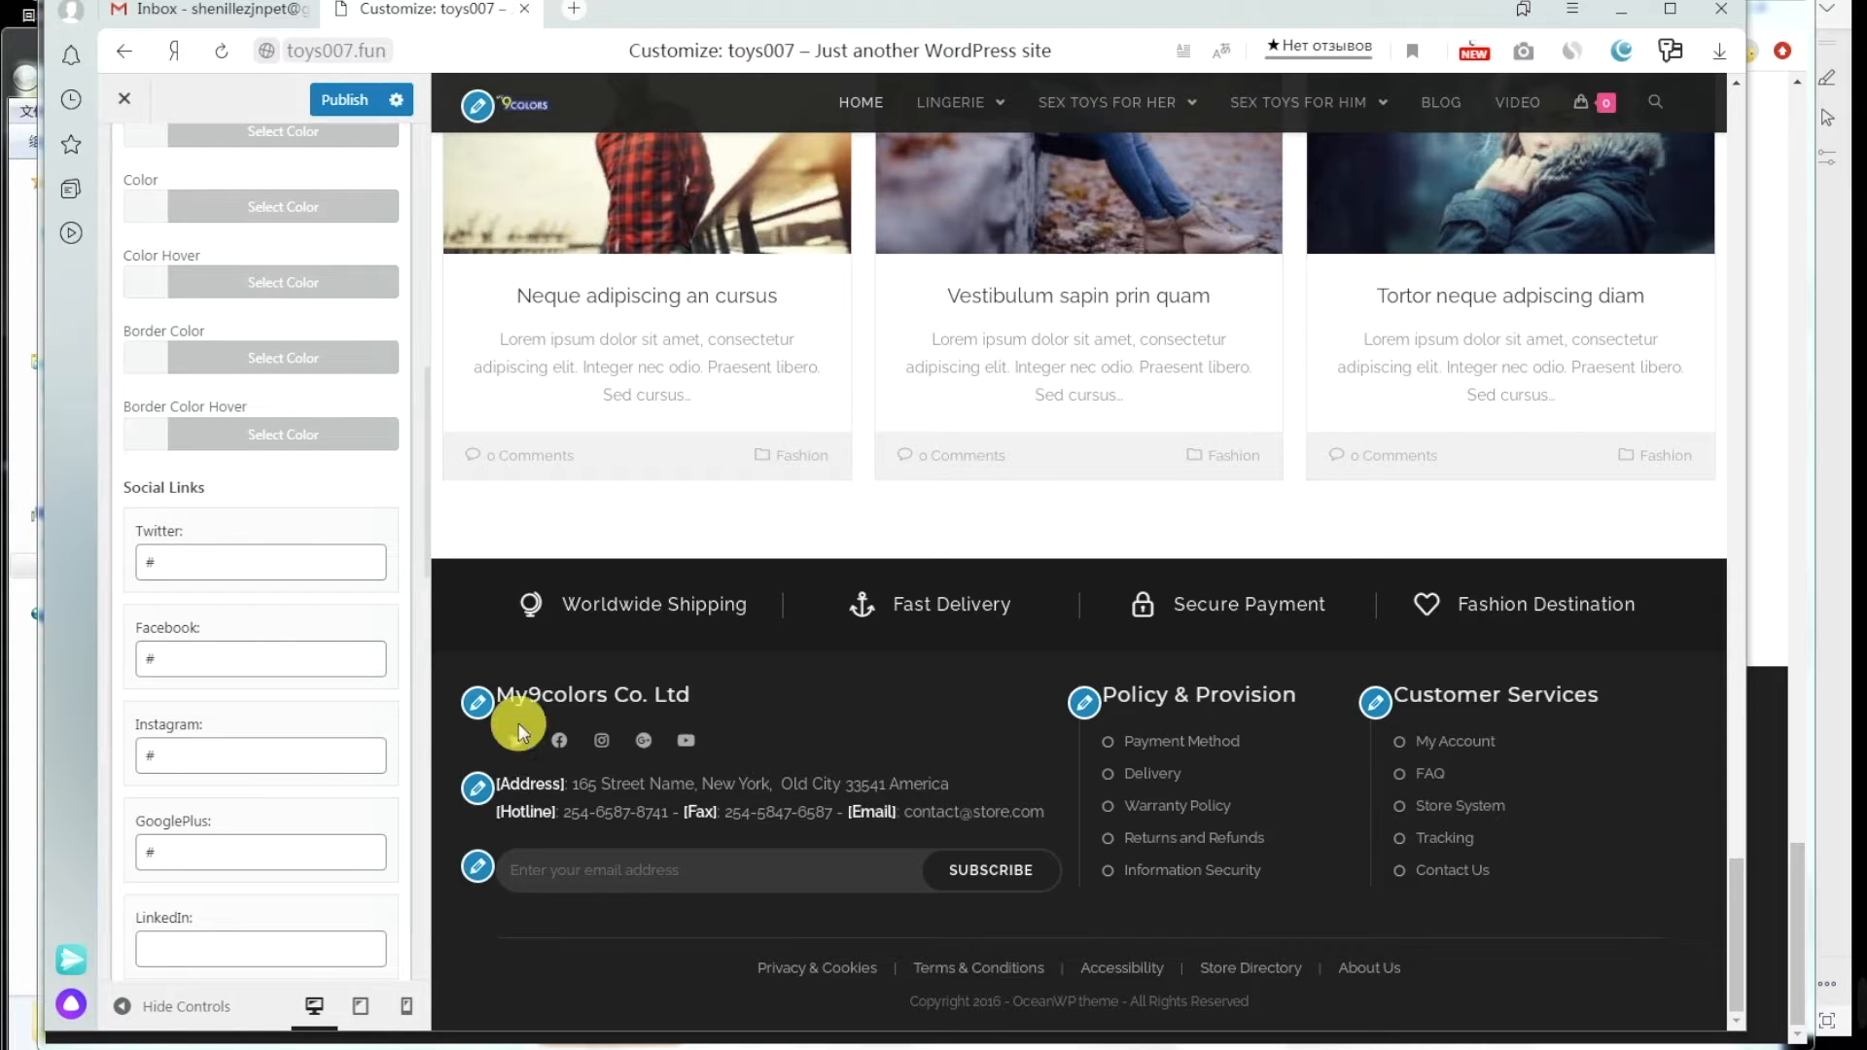
{"action": "left_click", "coordinate": [457, 943]}
{"action": "left_click", "coordinate": [502, 552]}
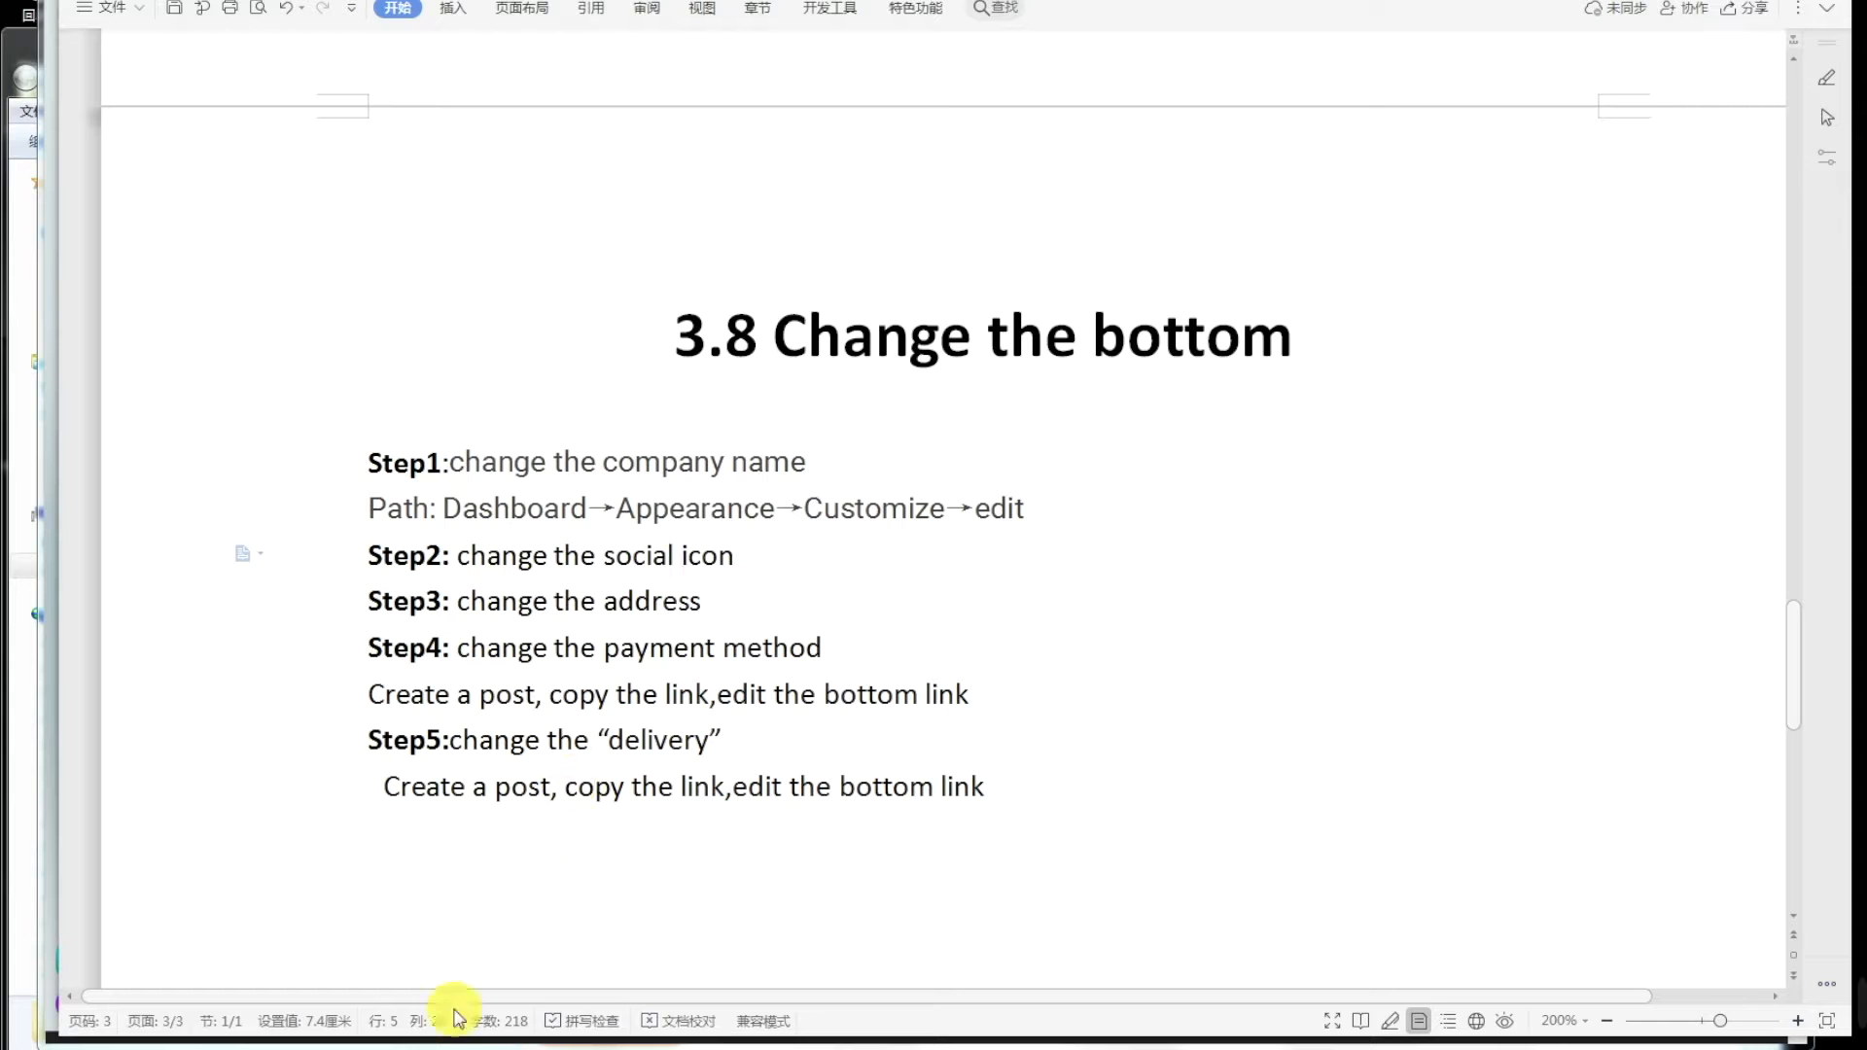
{"action": "mouse_move", "coordinate": [457, 1018]}
{"action": "left_click", "coordinate": [389, 938]}
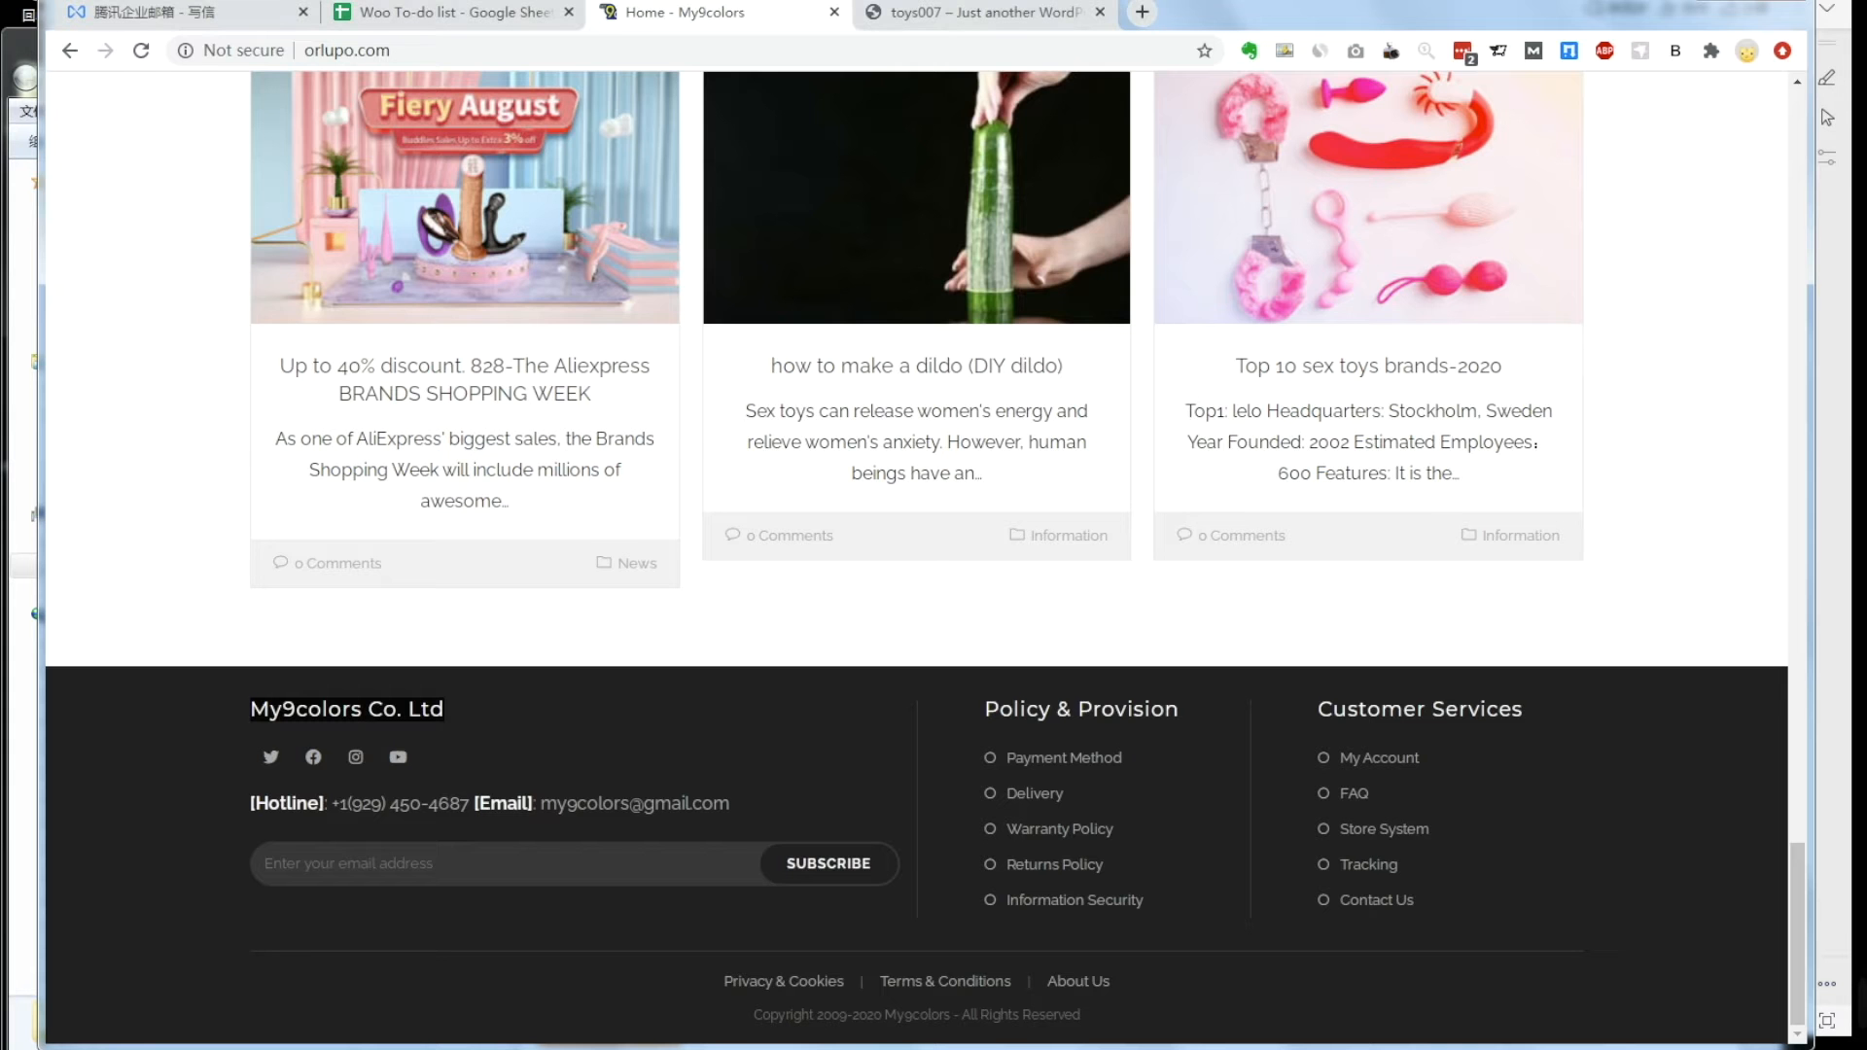
{"action": "right_click", "coordinate": [270, 760]}
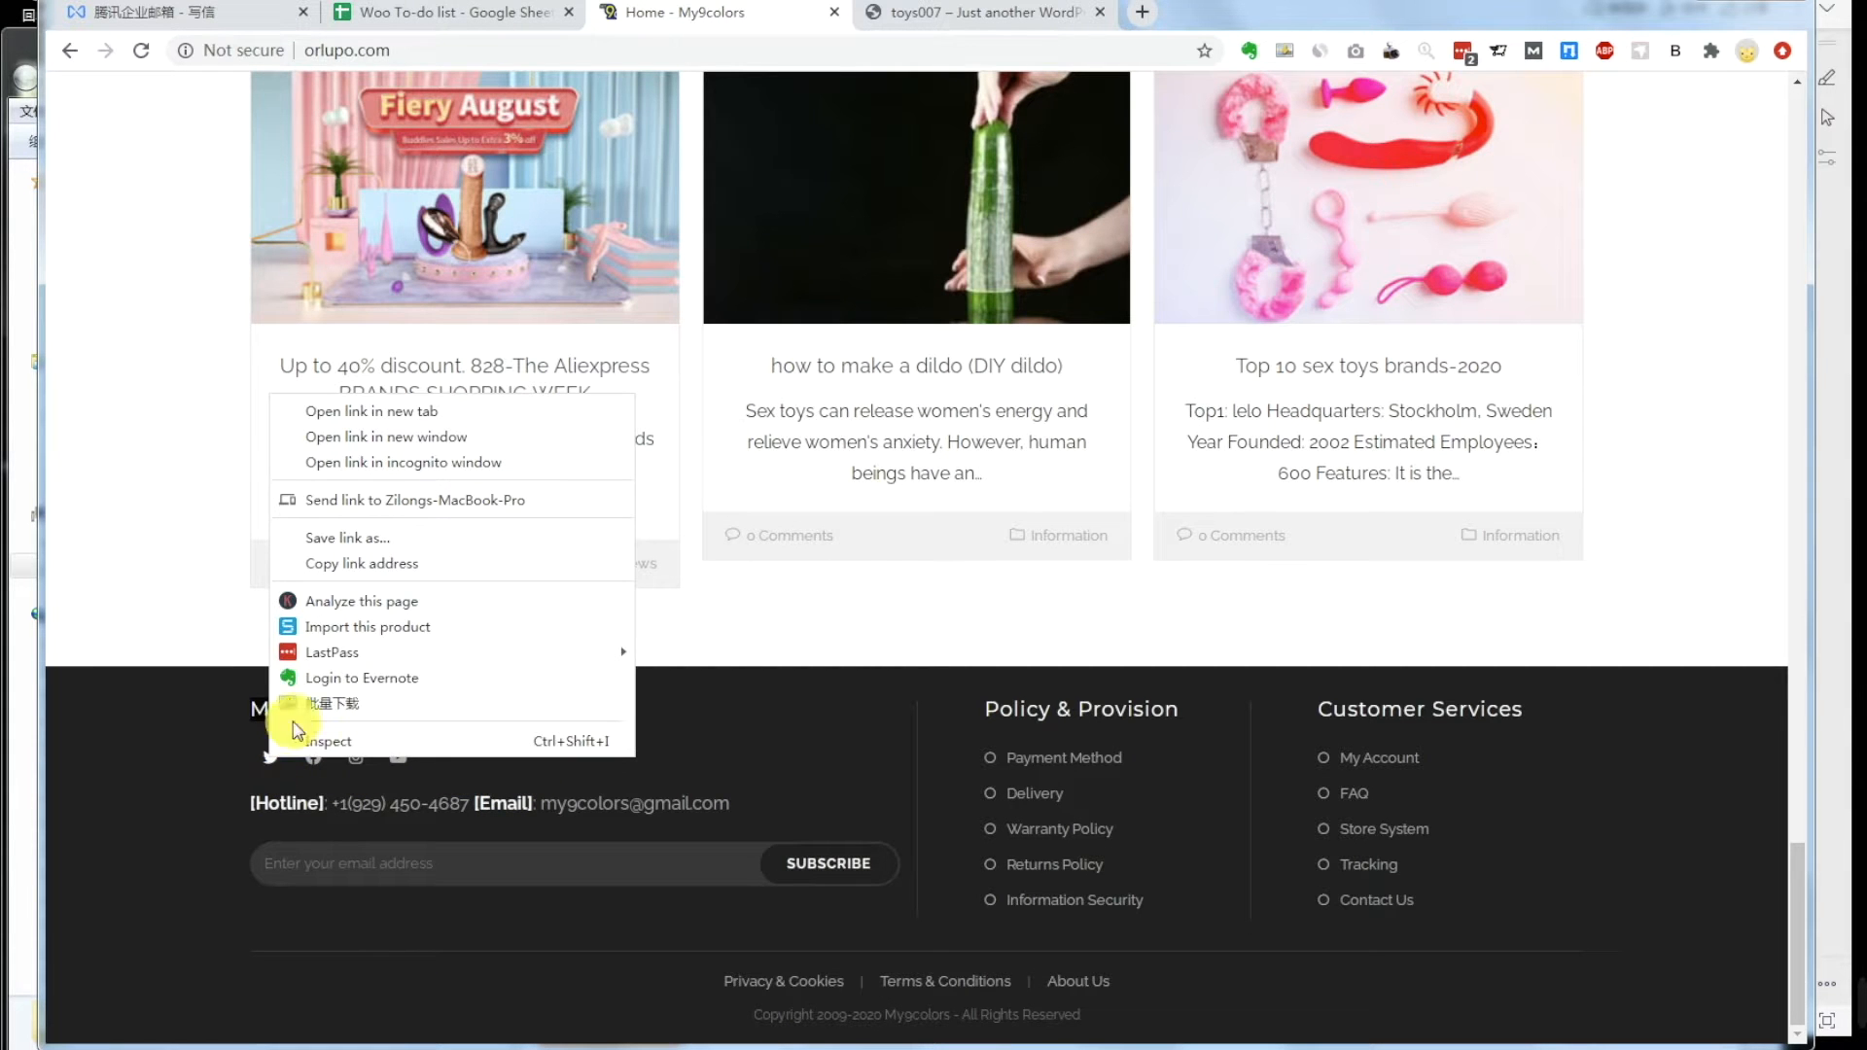
{"action": "left_click", "coordinate": [372, 573]}
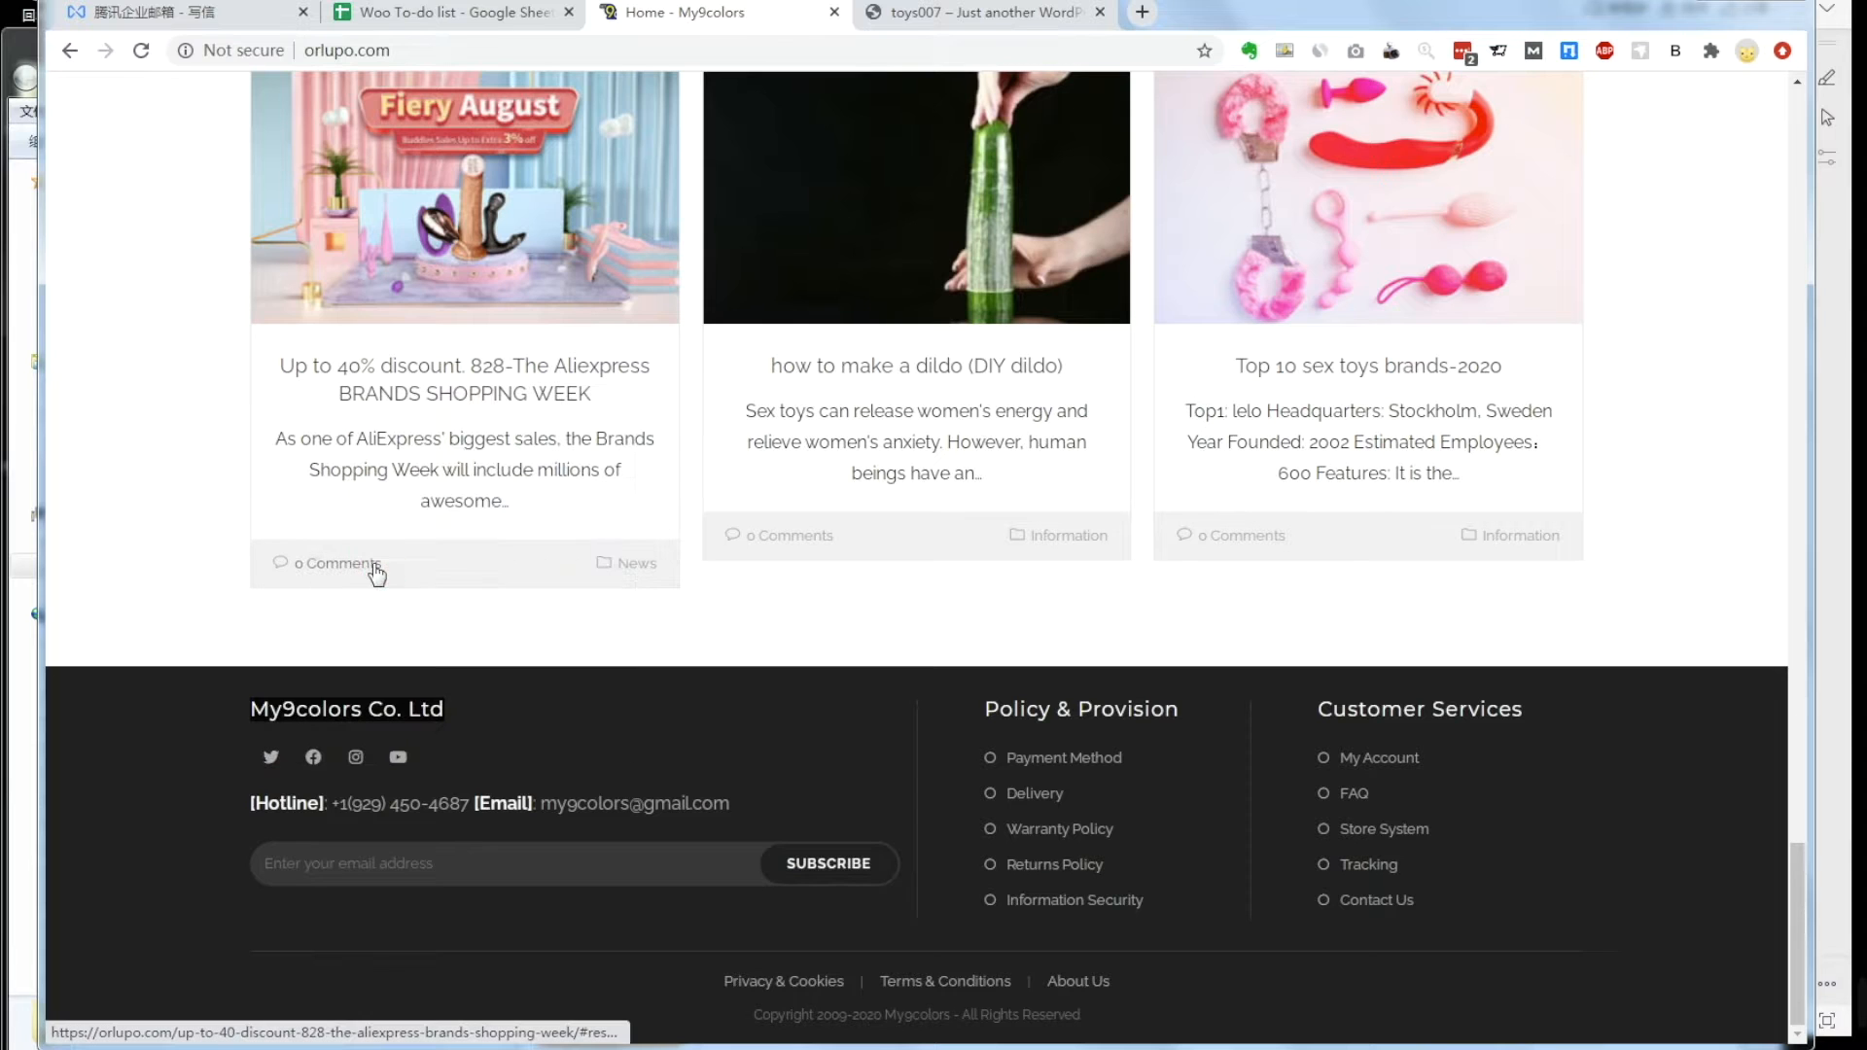
{"action": "mouse_move", "coordinate": [466, 1032]}
{"action": "left_click", "coordinate": [608, 1047]}
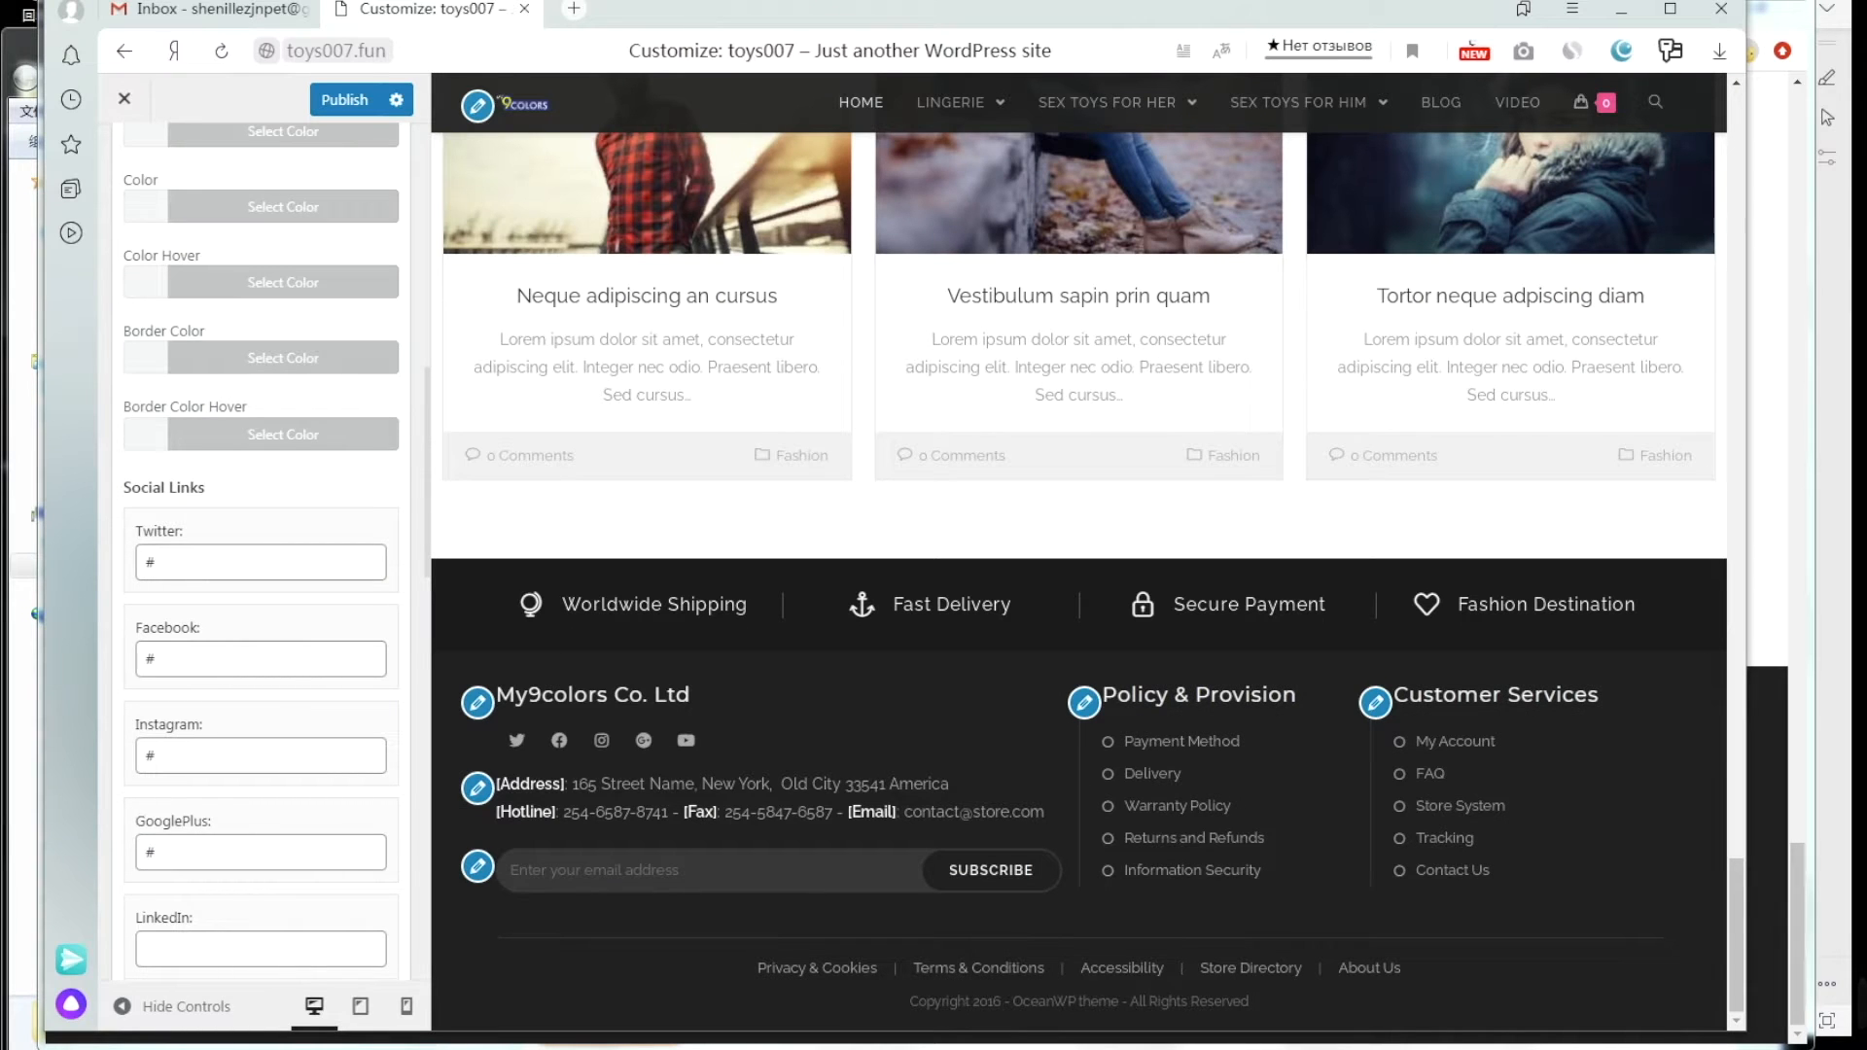
{"action": "left_click", "coordinate": [321, 1046]}
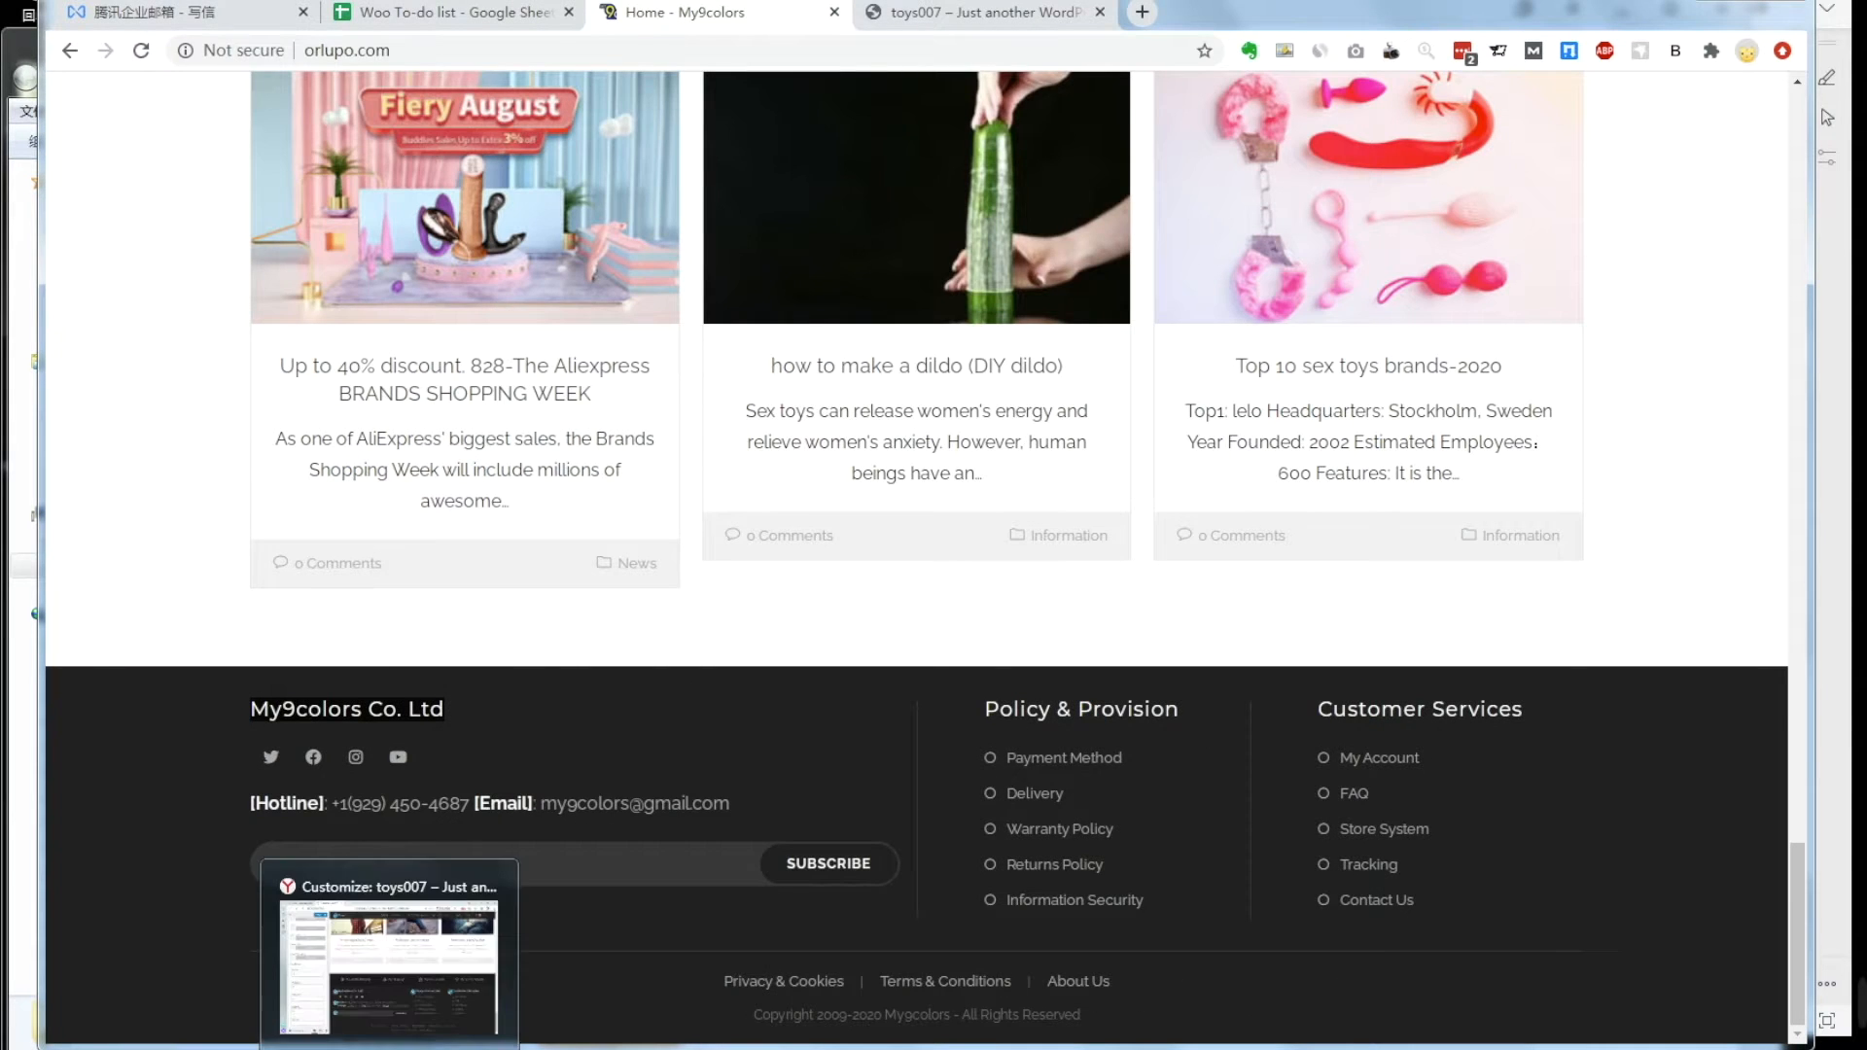
{"action": "left_click", "coordinate": [389, 1047]}
{"action": "key", "text": "ctrl+v"}
Step: Copy the My9colors Facebook link into the widget's Facebook field
{"action": "left_click", "coordinate": [294, 659]}
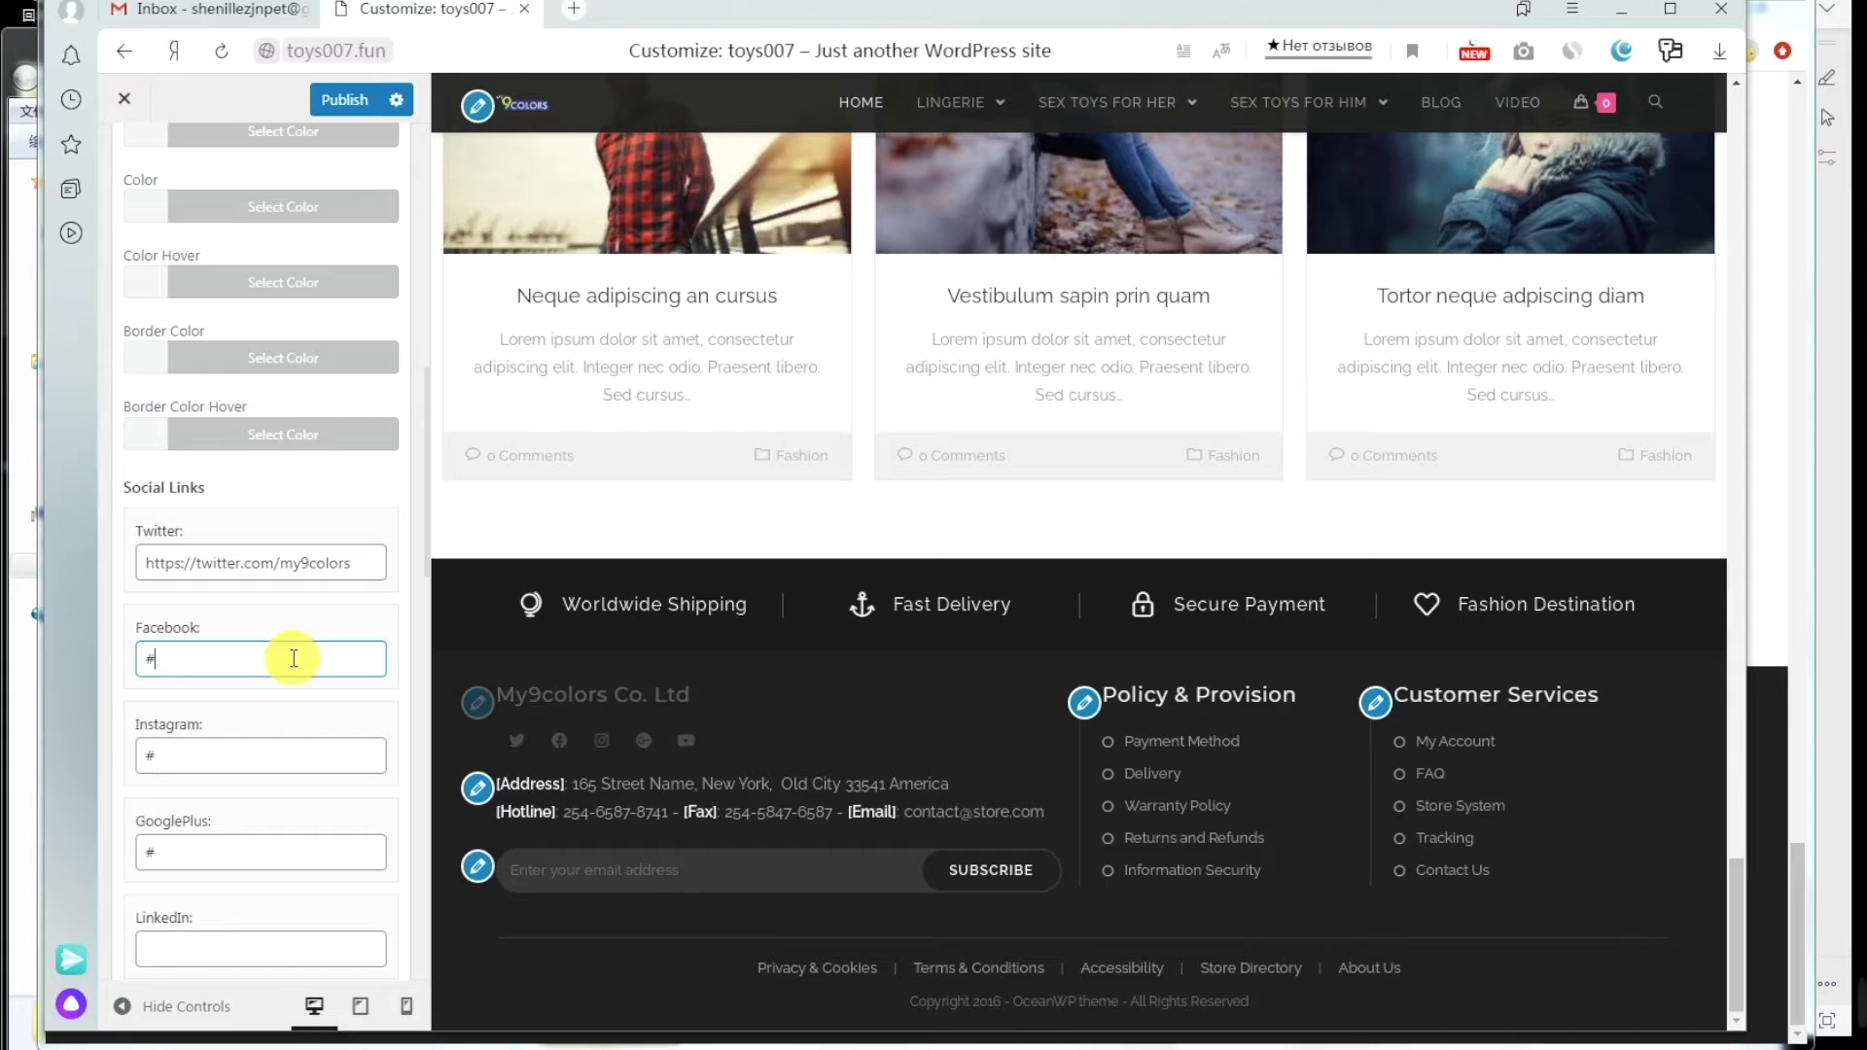
{"action": "left_click", "coordinate": [323, 1046]}
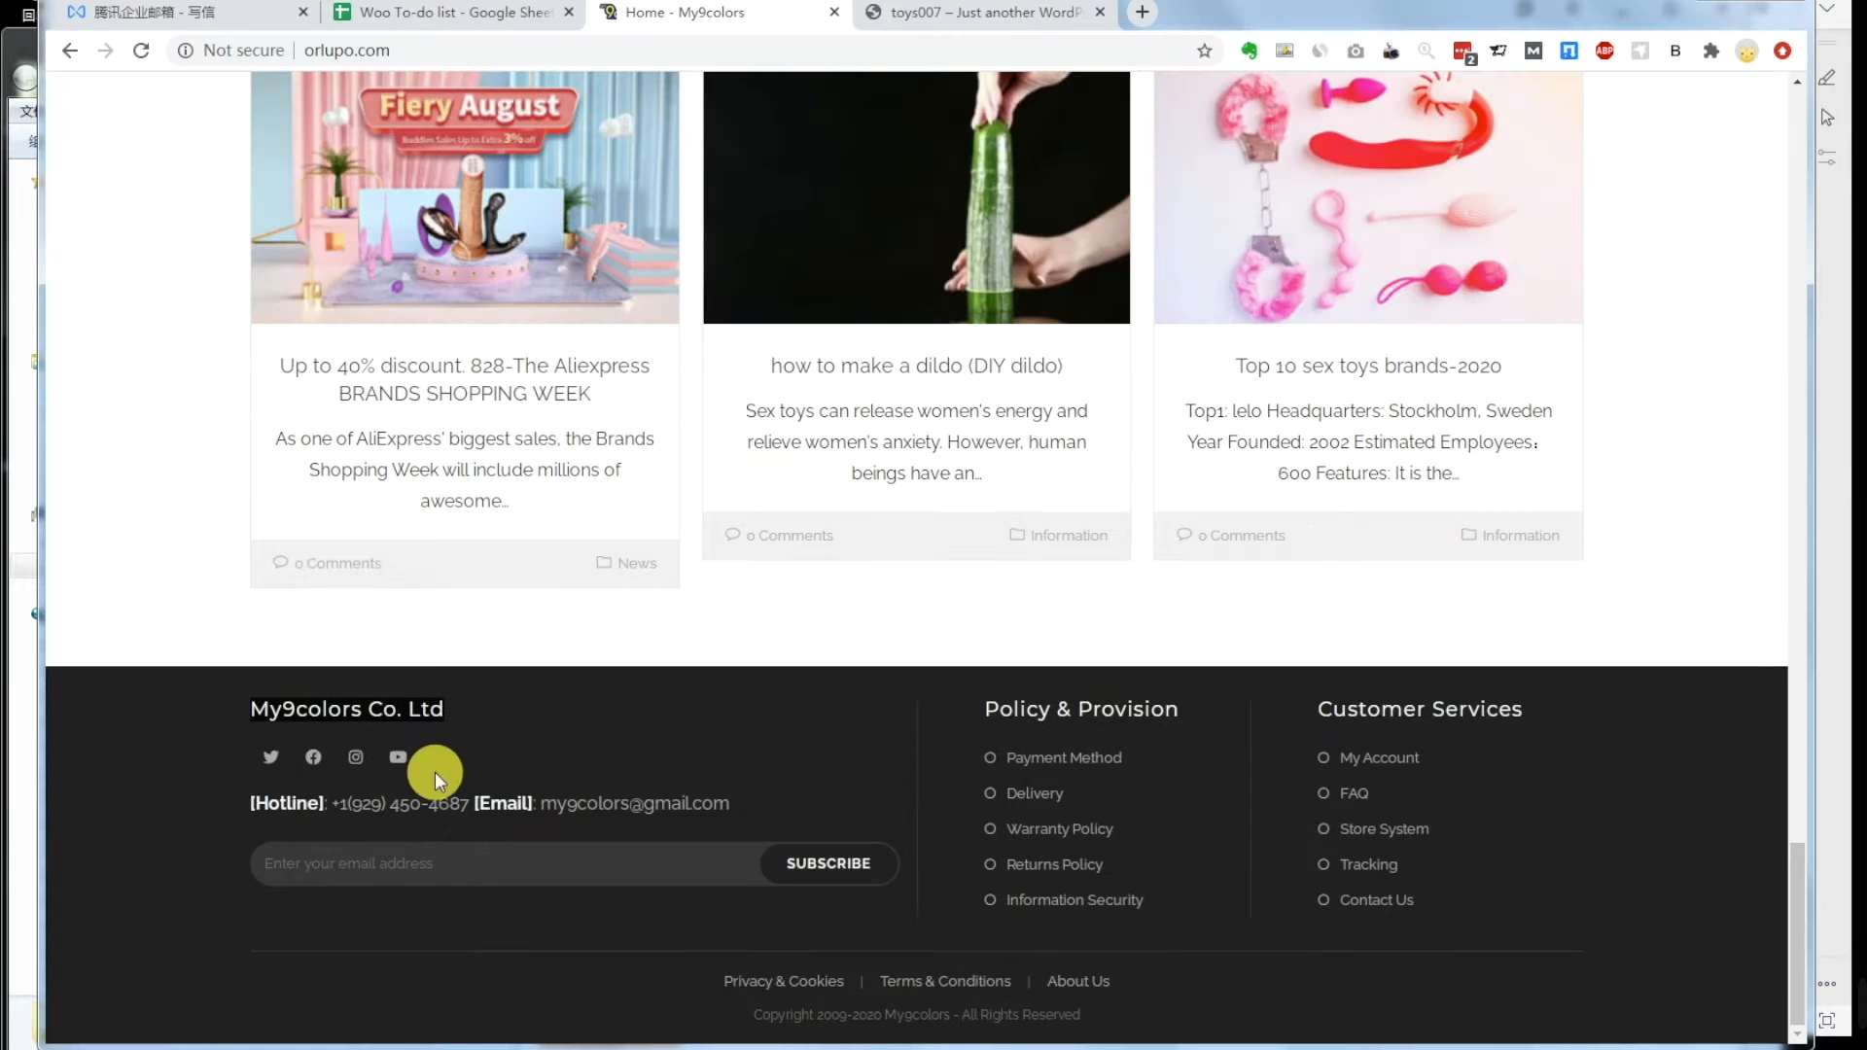
{"action": "right_click", "coordinate": [312, 761]}
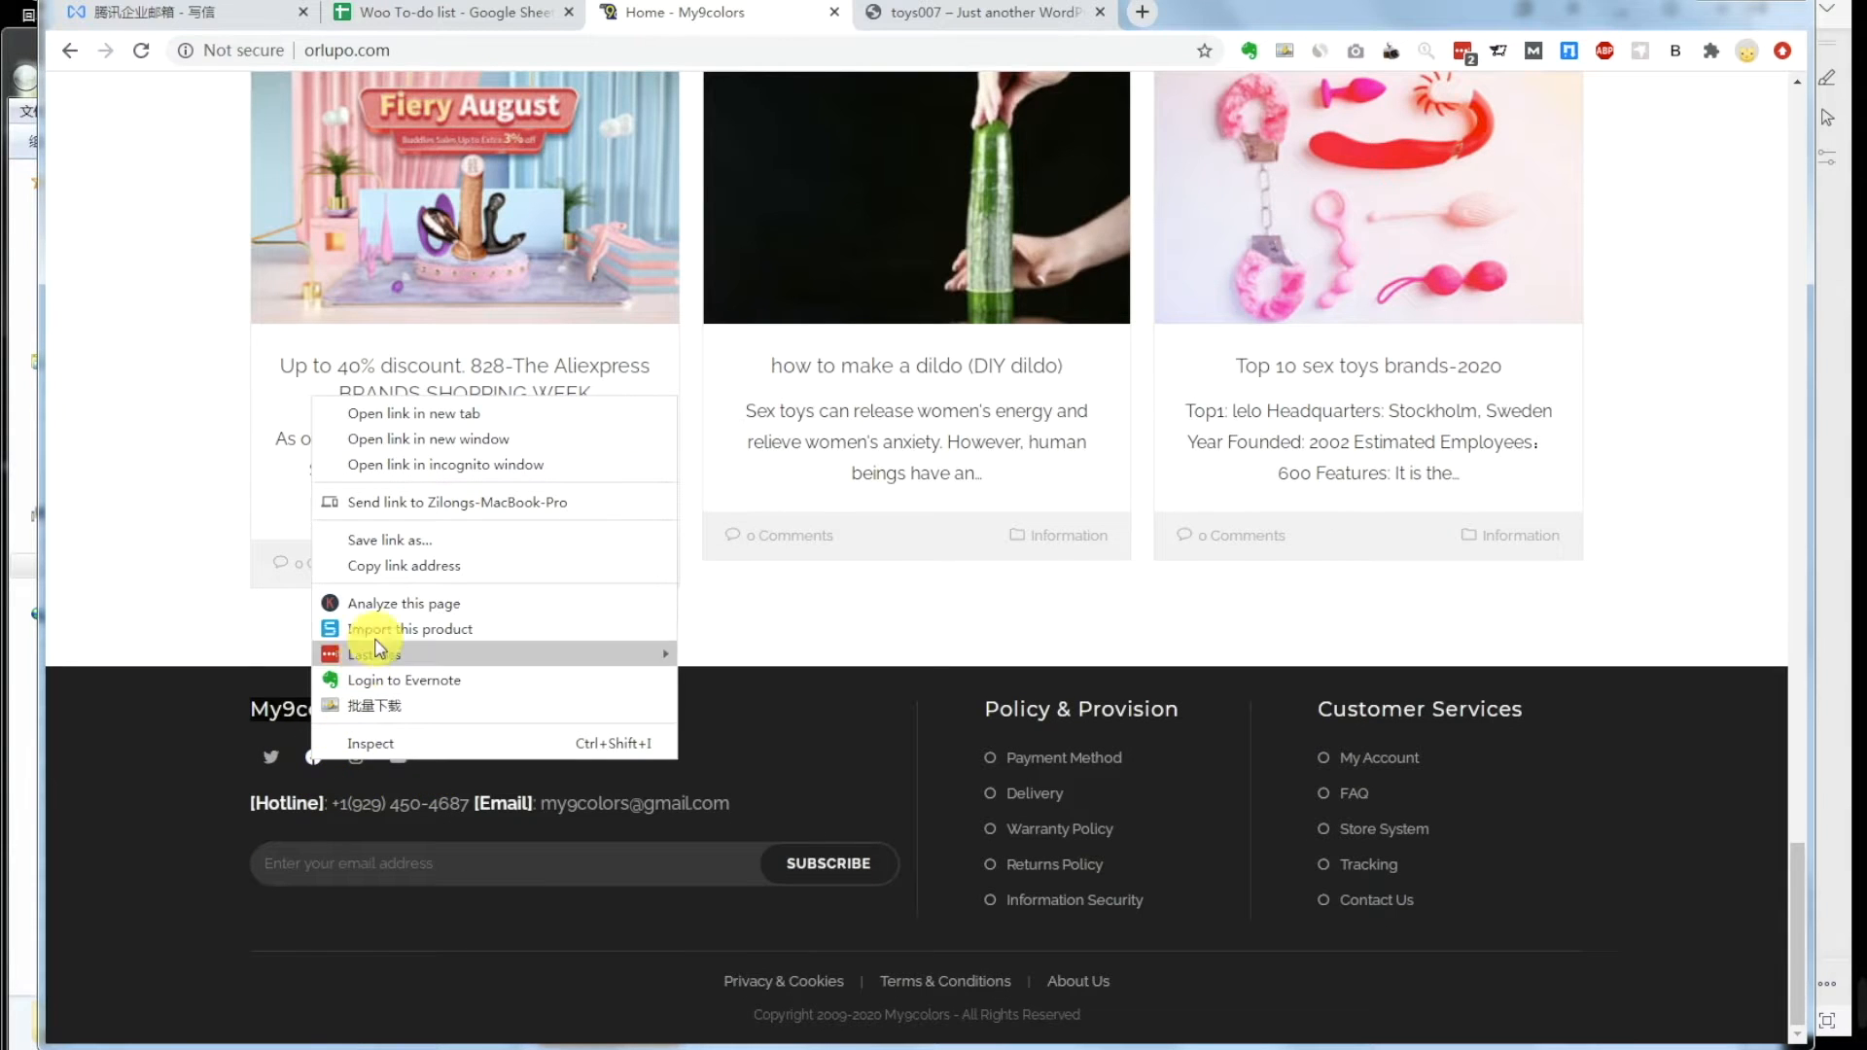
{"action": "left_click", "coordinate": [406, 567]}
{"action": "left_click", "coordinate": [389, 1038]}
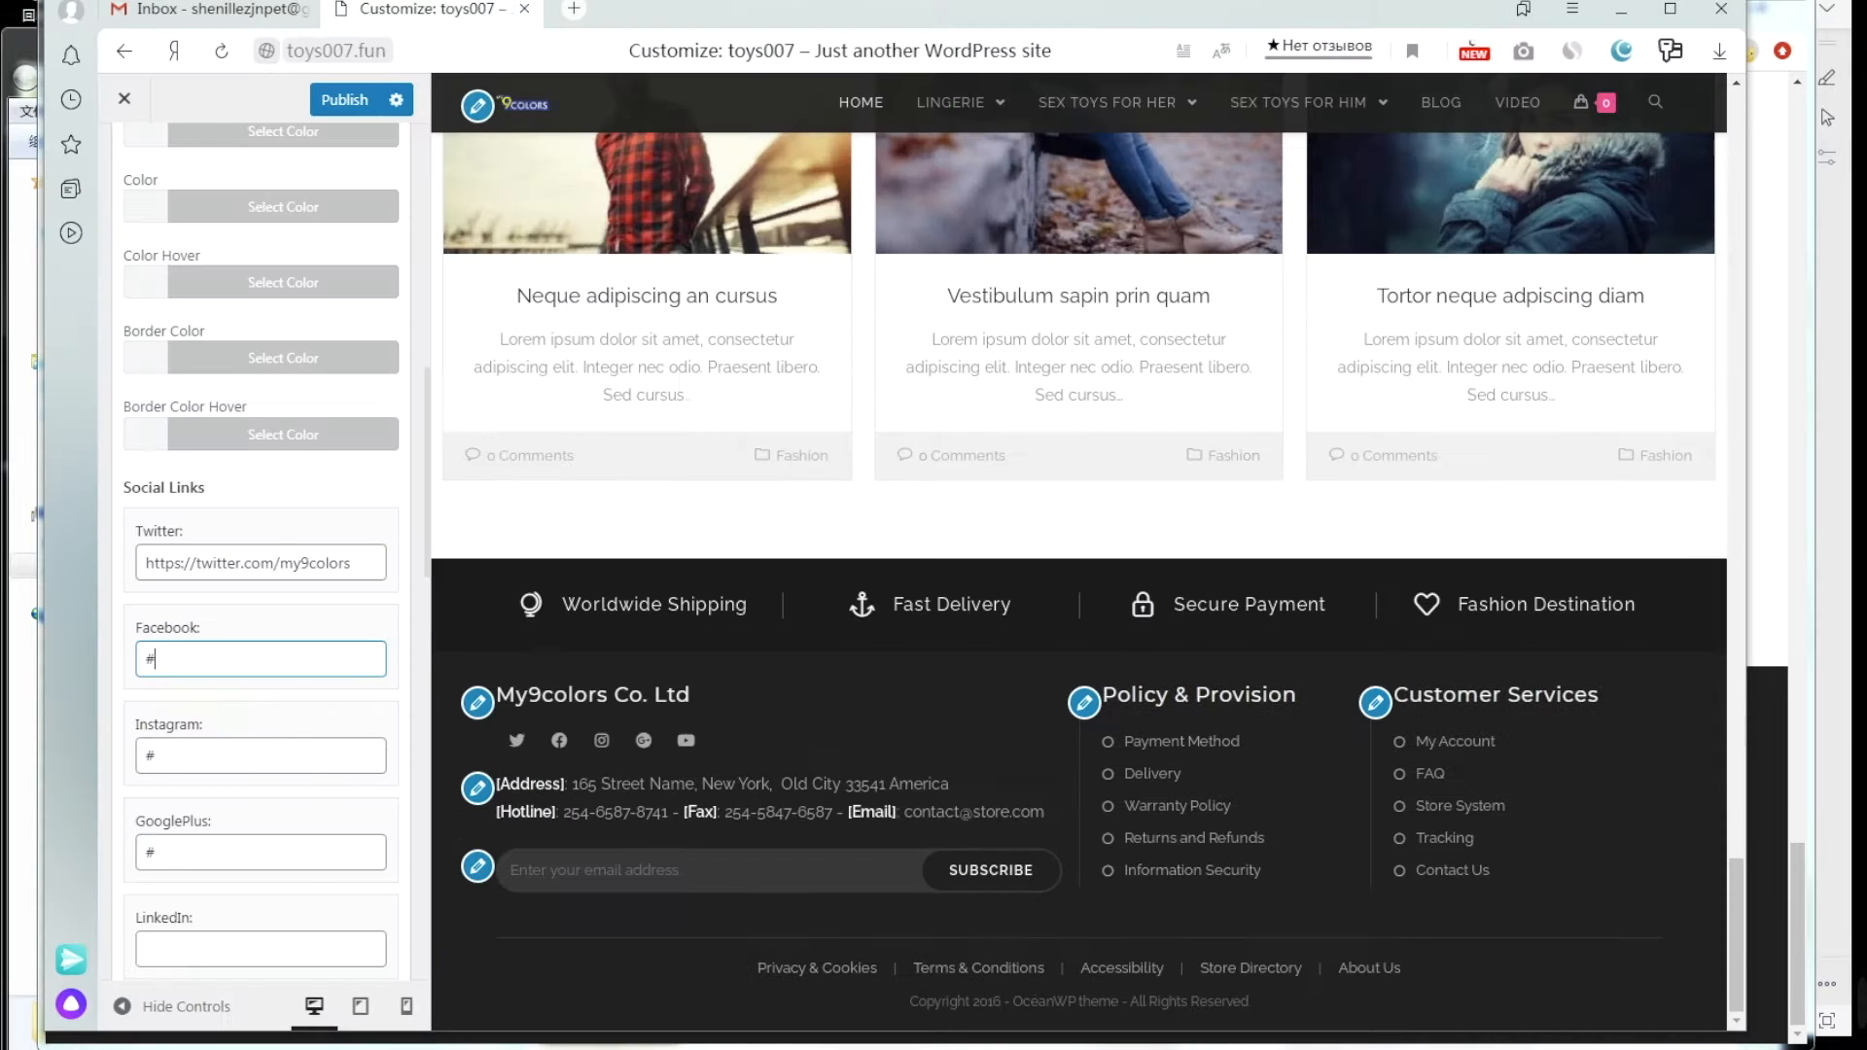
{"action": "key", "text": "ctrl+v"}
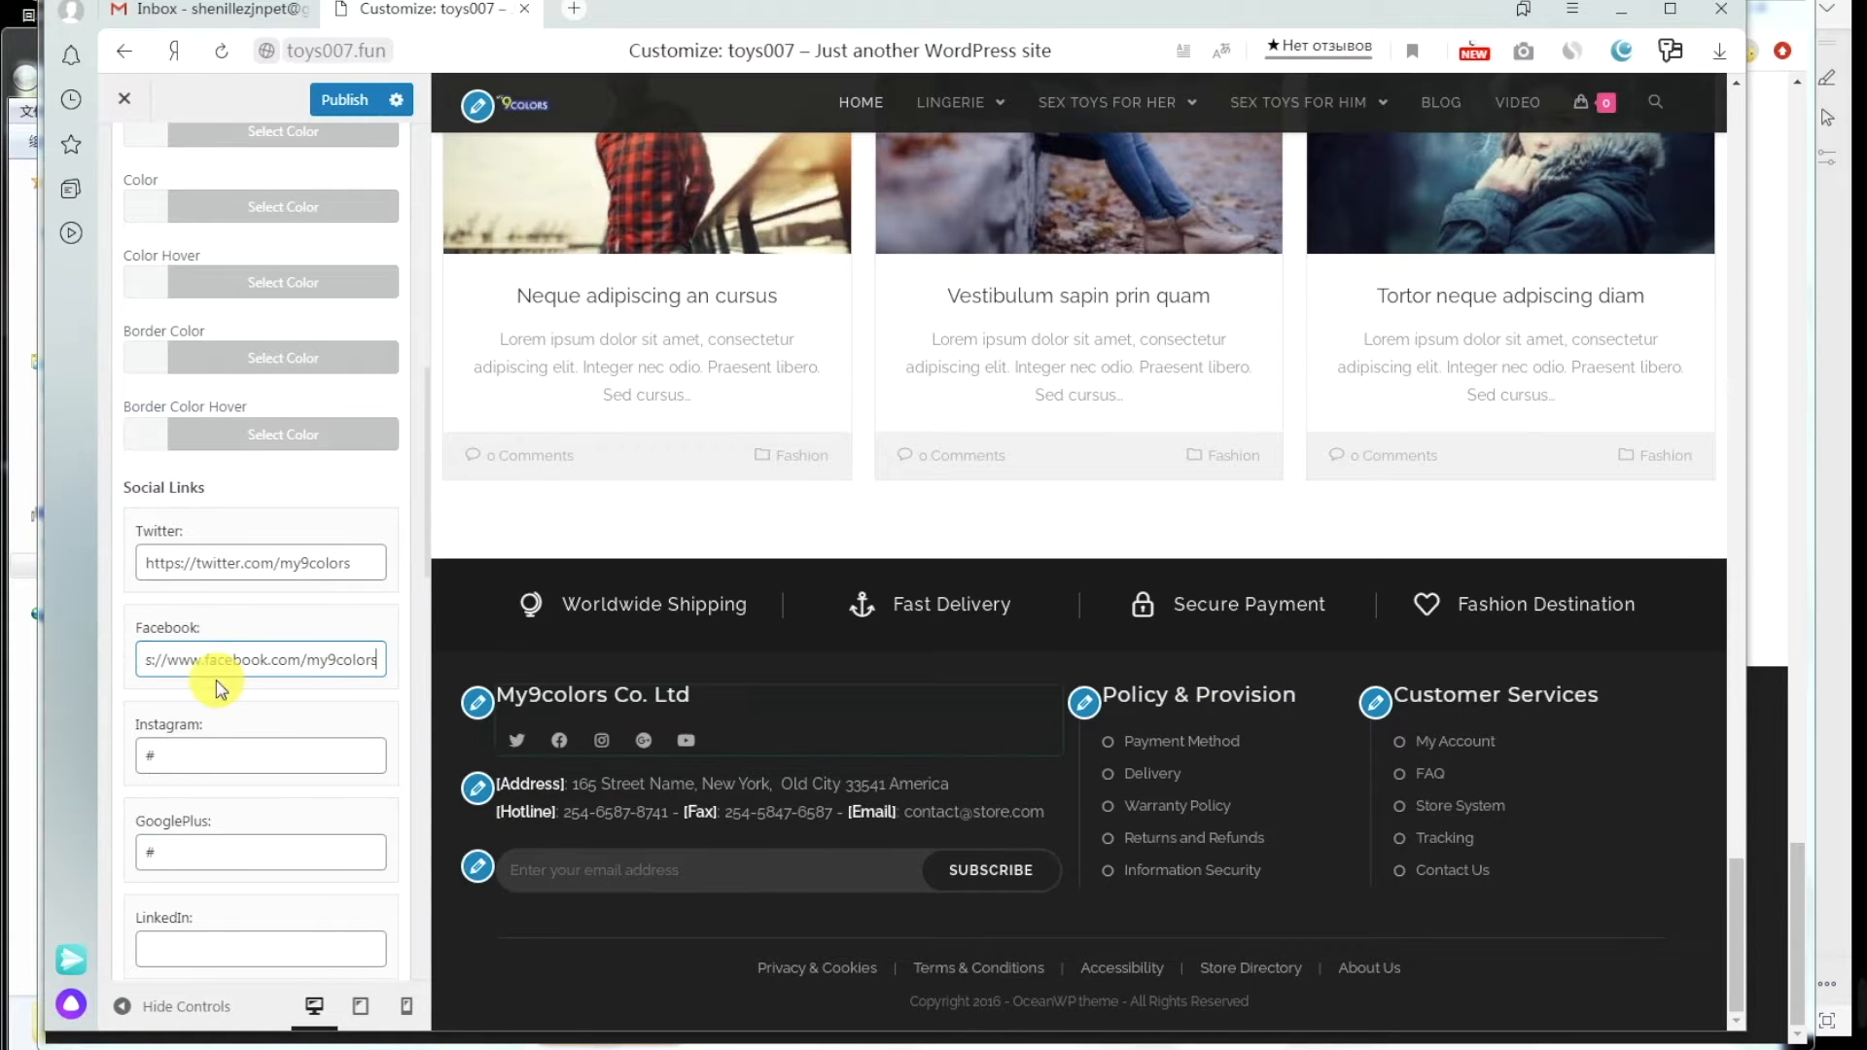
Step: Paste the My9colors Instagram link over its placeholder and clear the GooglePlus '#'
{"action": "scroll", "coordinate": [209, 680], "scroll_direction": "down", "scroll_amount": 1}
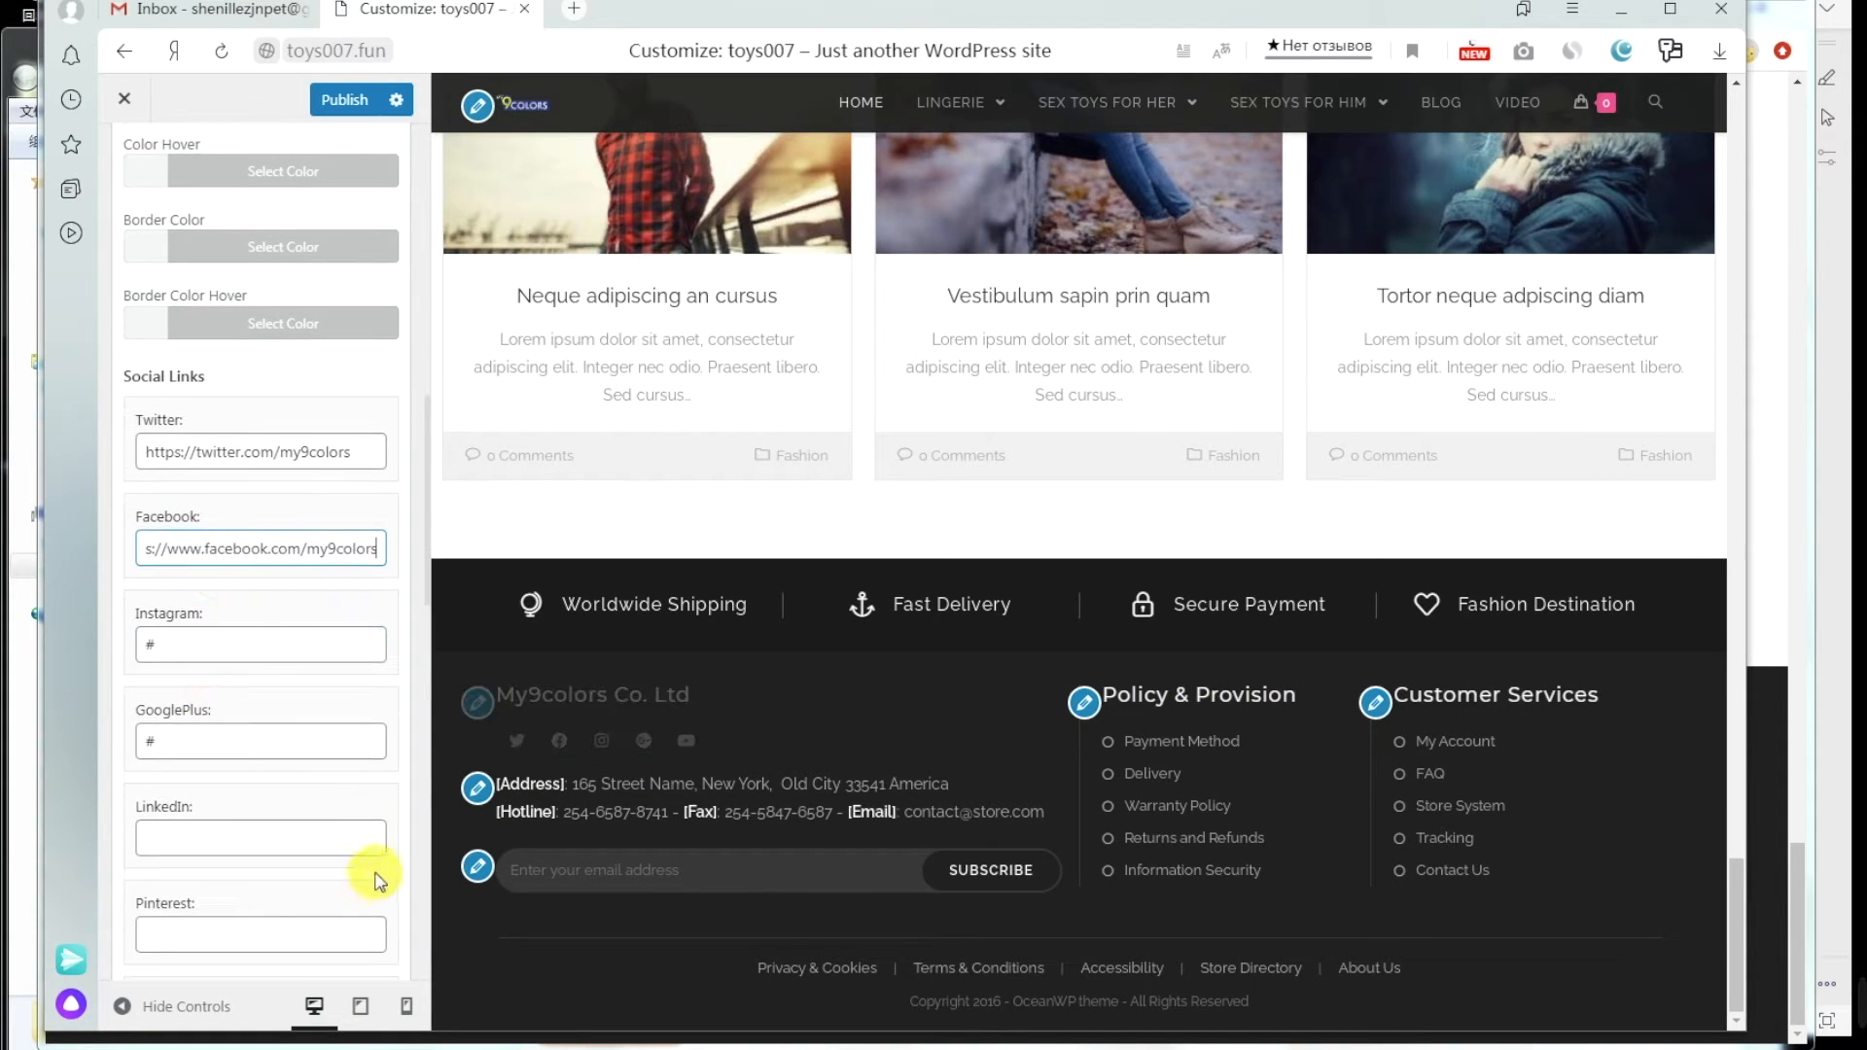
{"action": "left_click", "coordinate": [341, 979]}
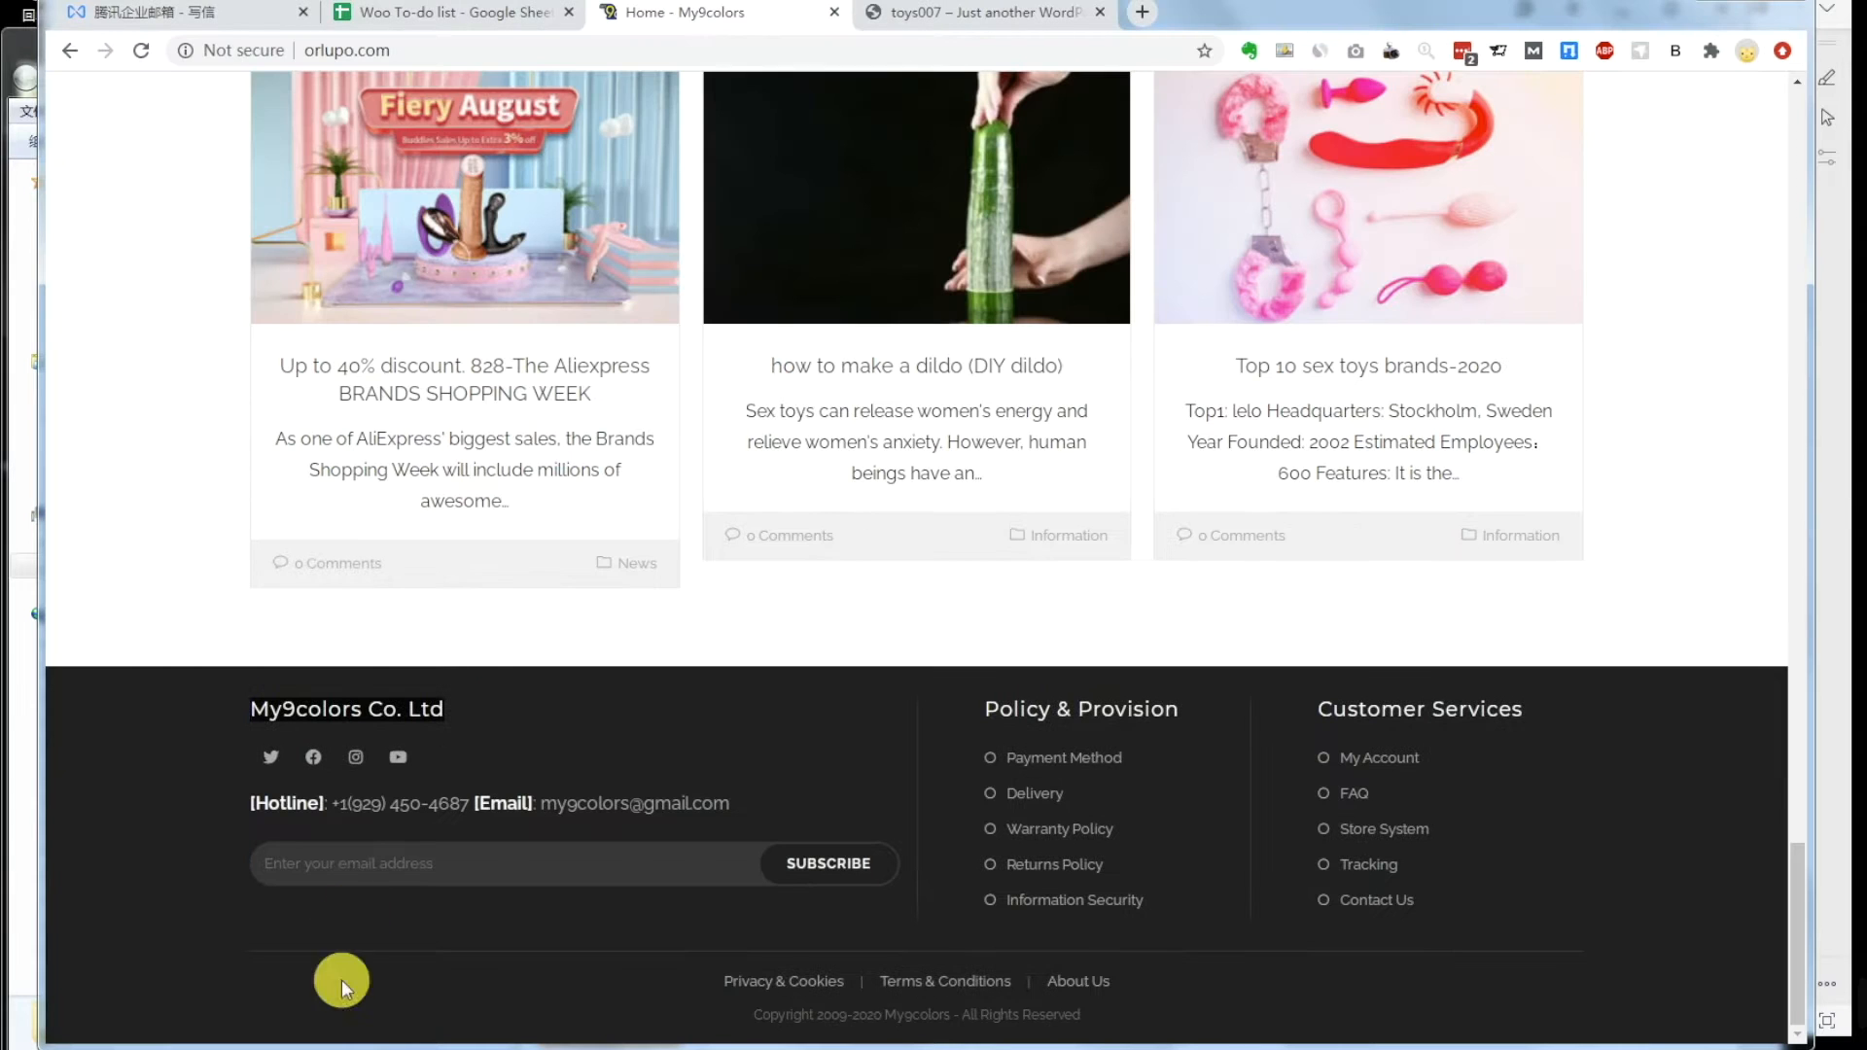
{"action": "right_click", "coordinate": [356, 760]}
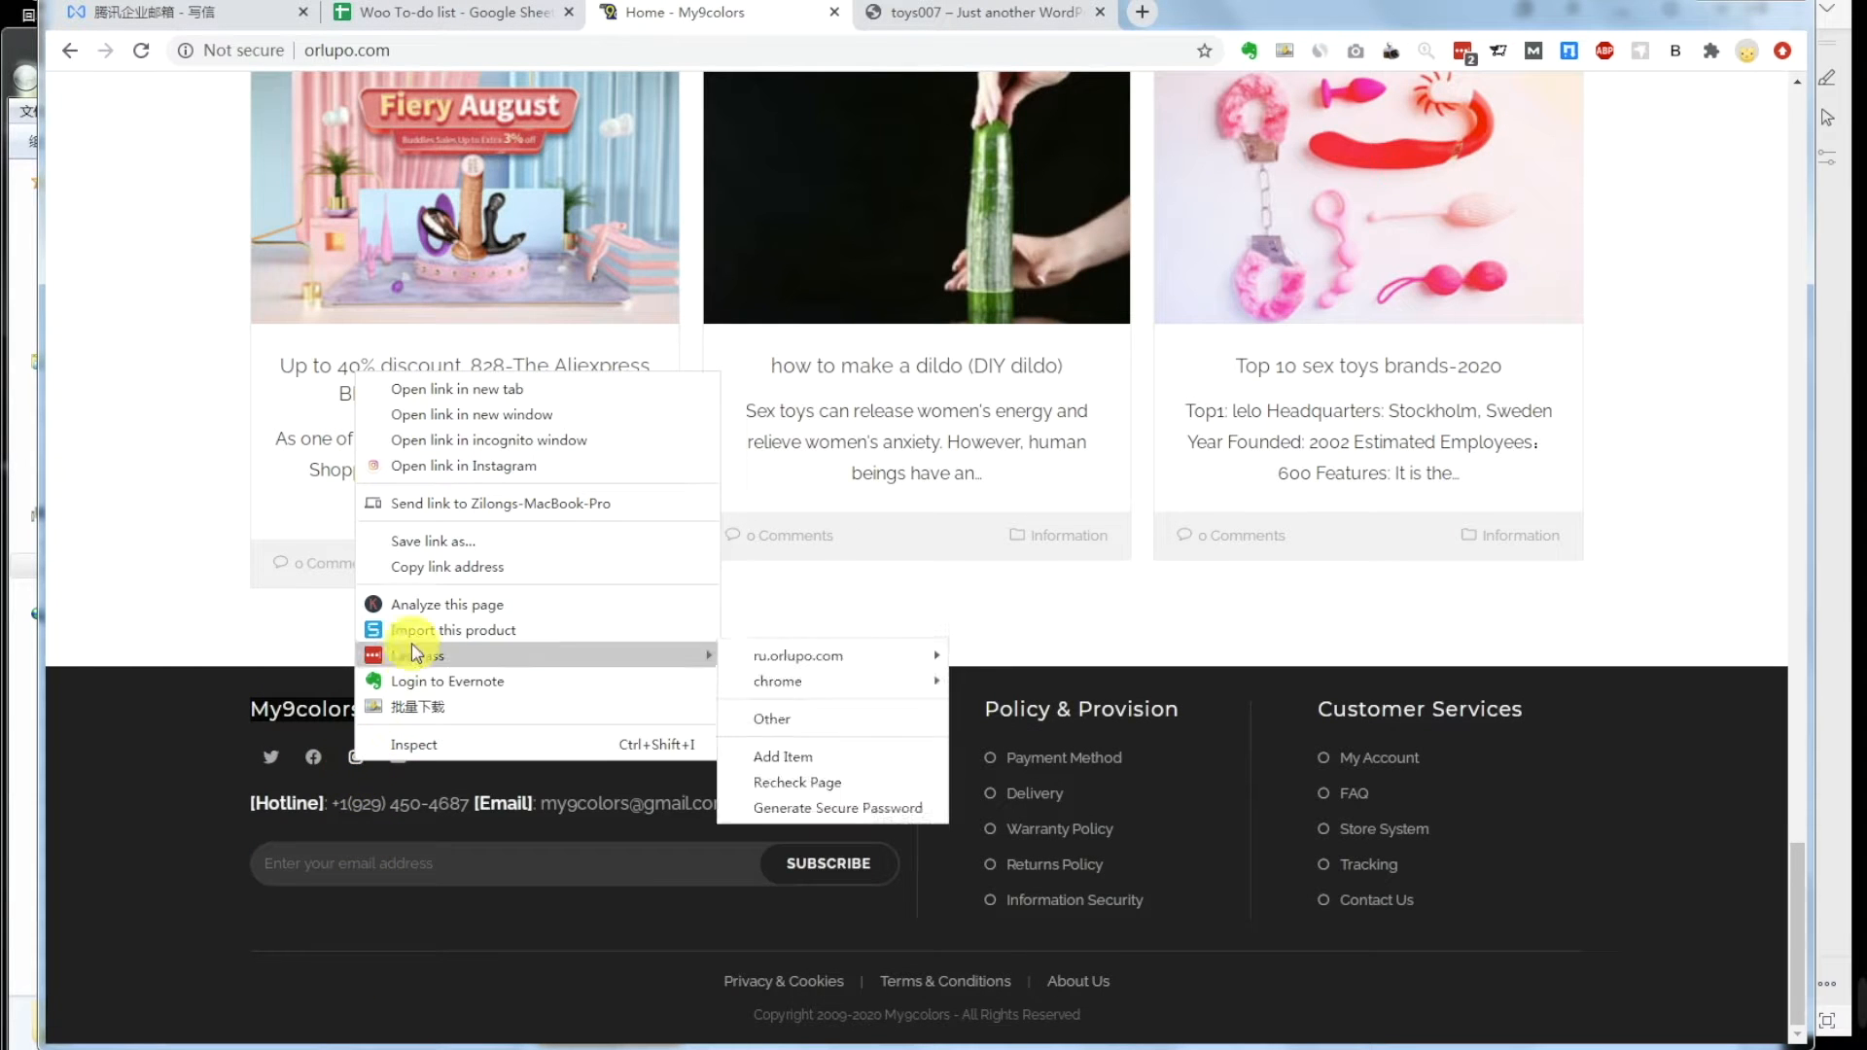
{"action": "left_click", "coordinate": [458, 567]}
{"action": "mouse_move", "coordinate": [400, 1031]}
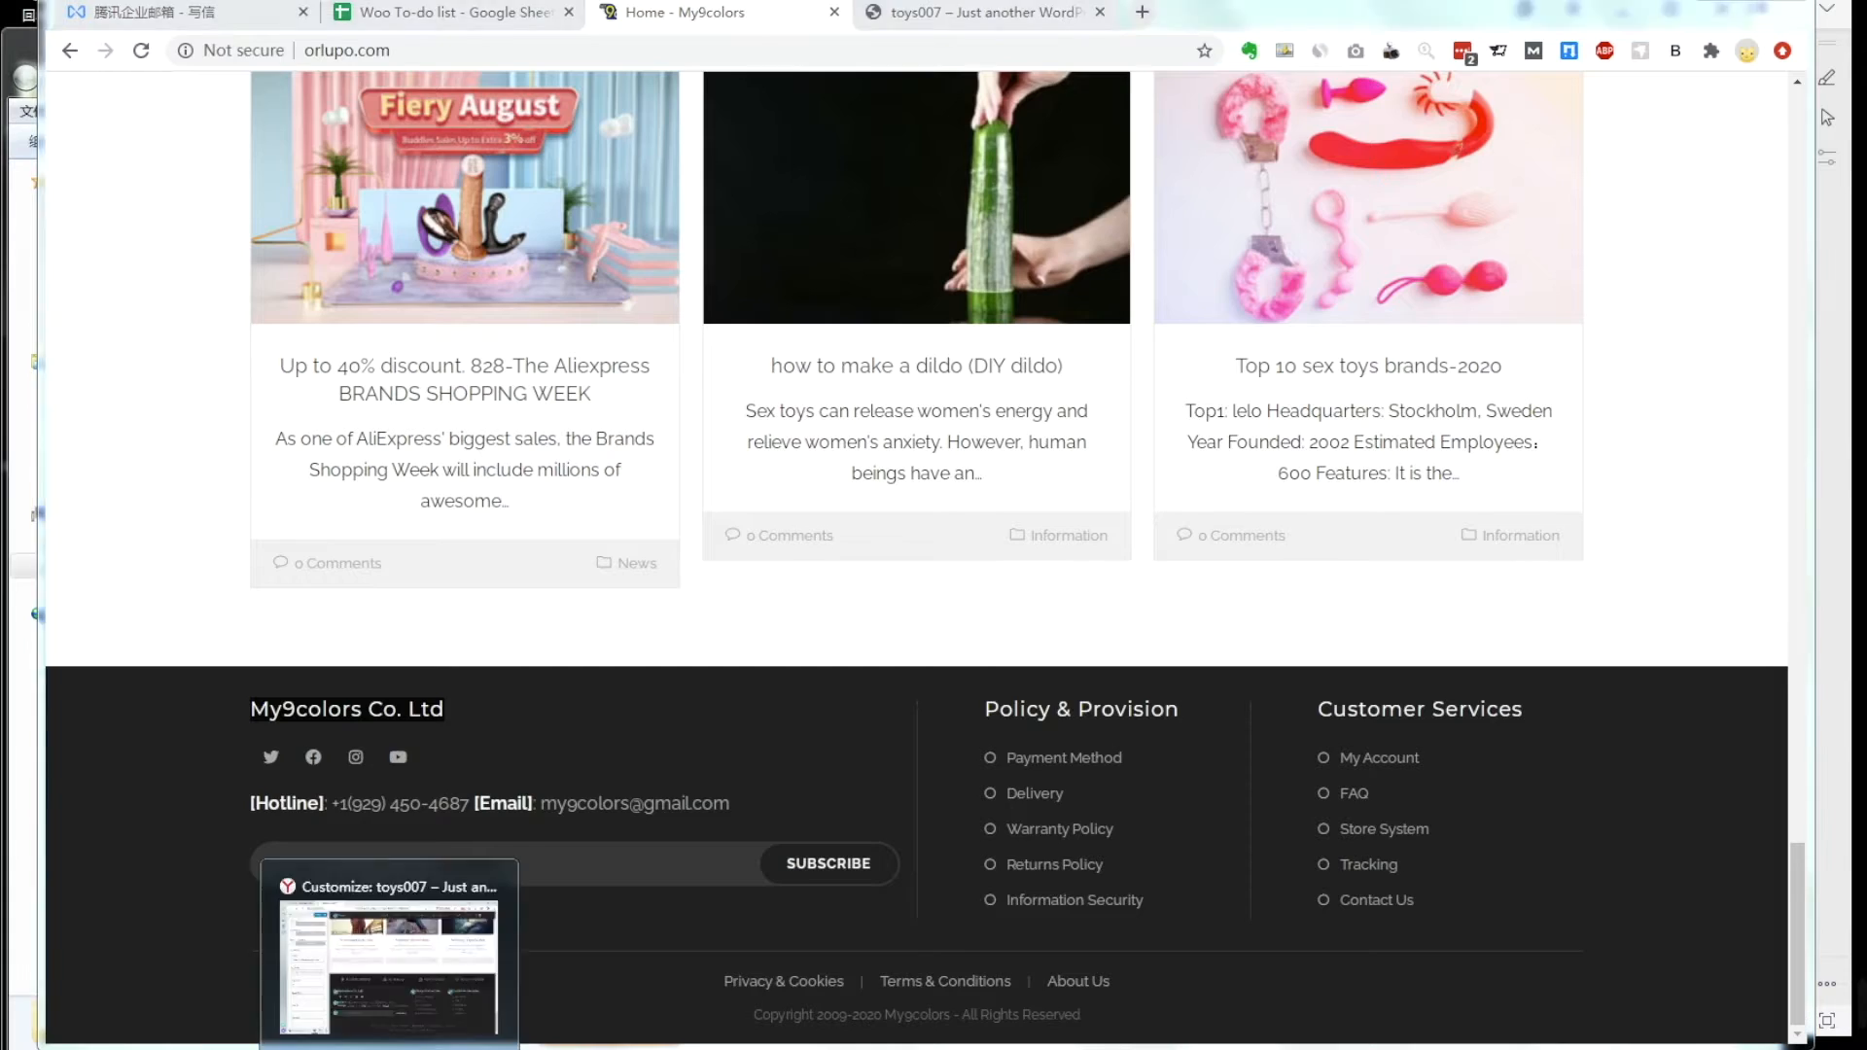
{"action": "left_click", "coordinate": [418, 963]}
{"action": "double_click", "coordinate": [200, 646]}
{"action": "key", "text": "ctrl+v"}
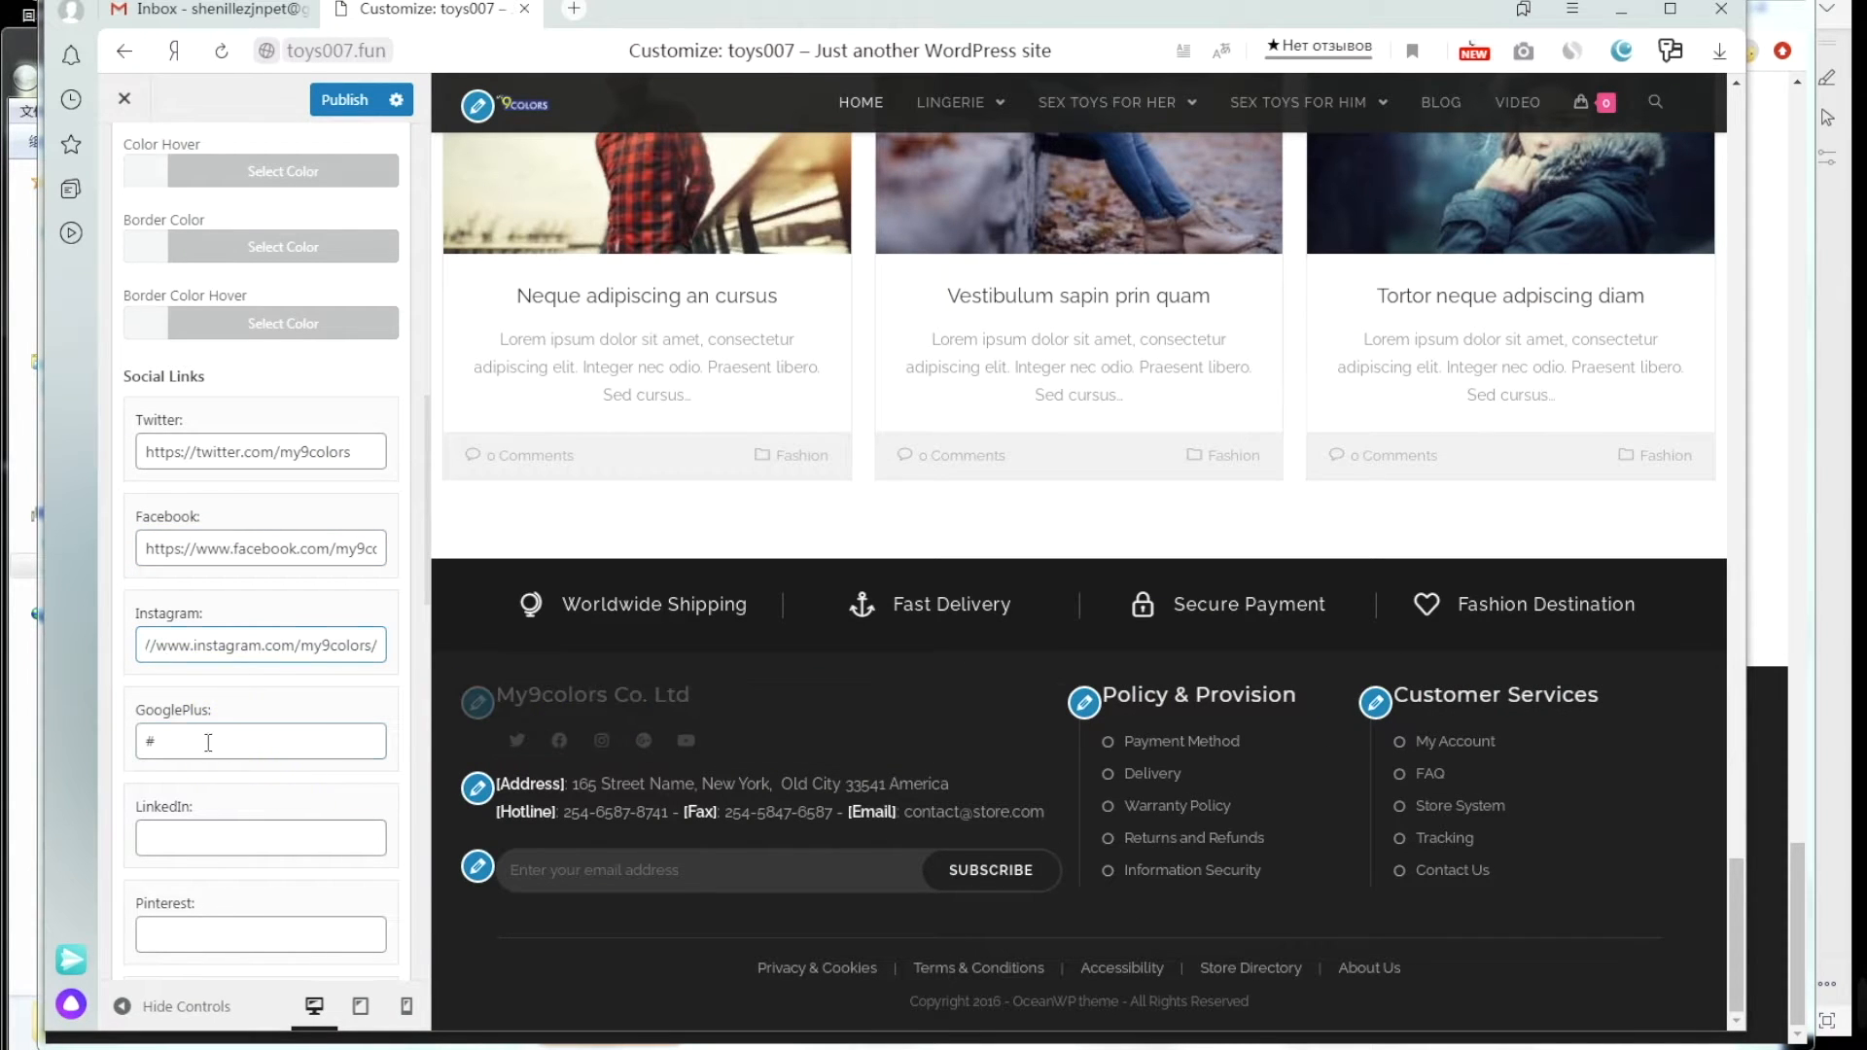
{"action": "left_click_drag", "start_coordinate": [160, 742], "coordinate": [130, 747]}
{"action": "key", "text": "BackSpace"}
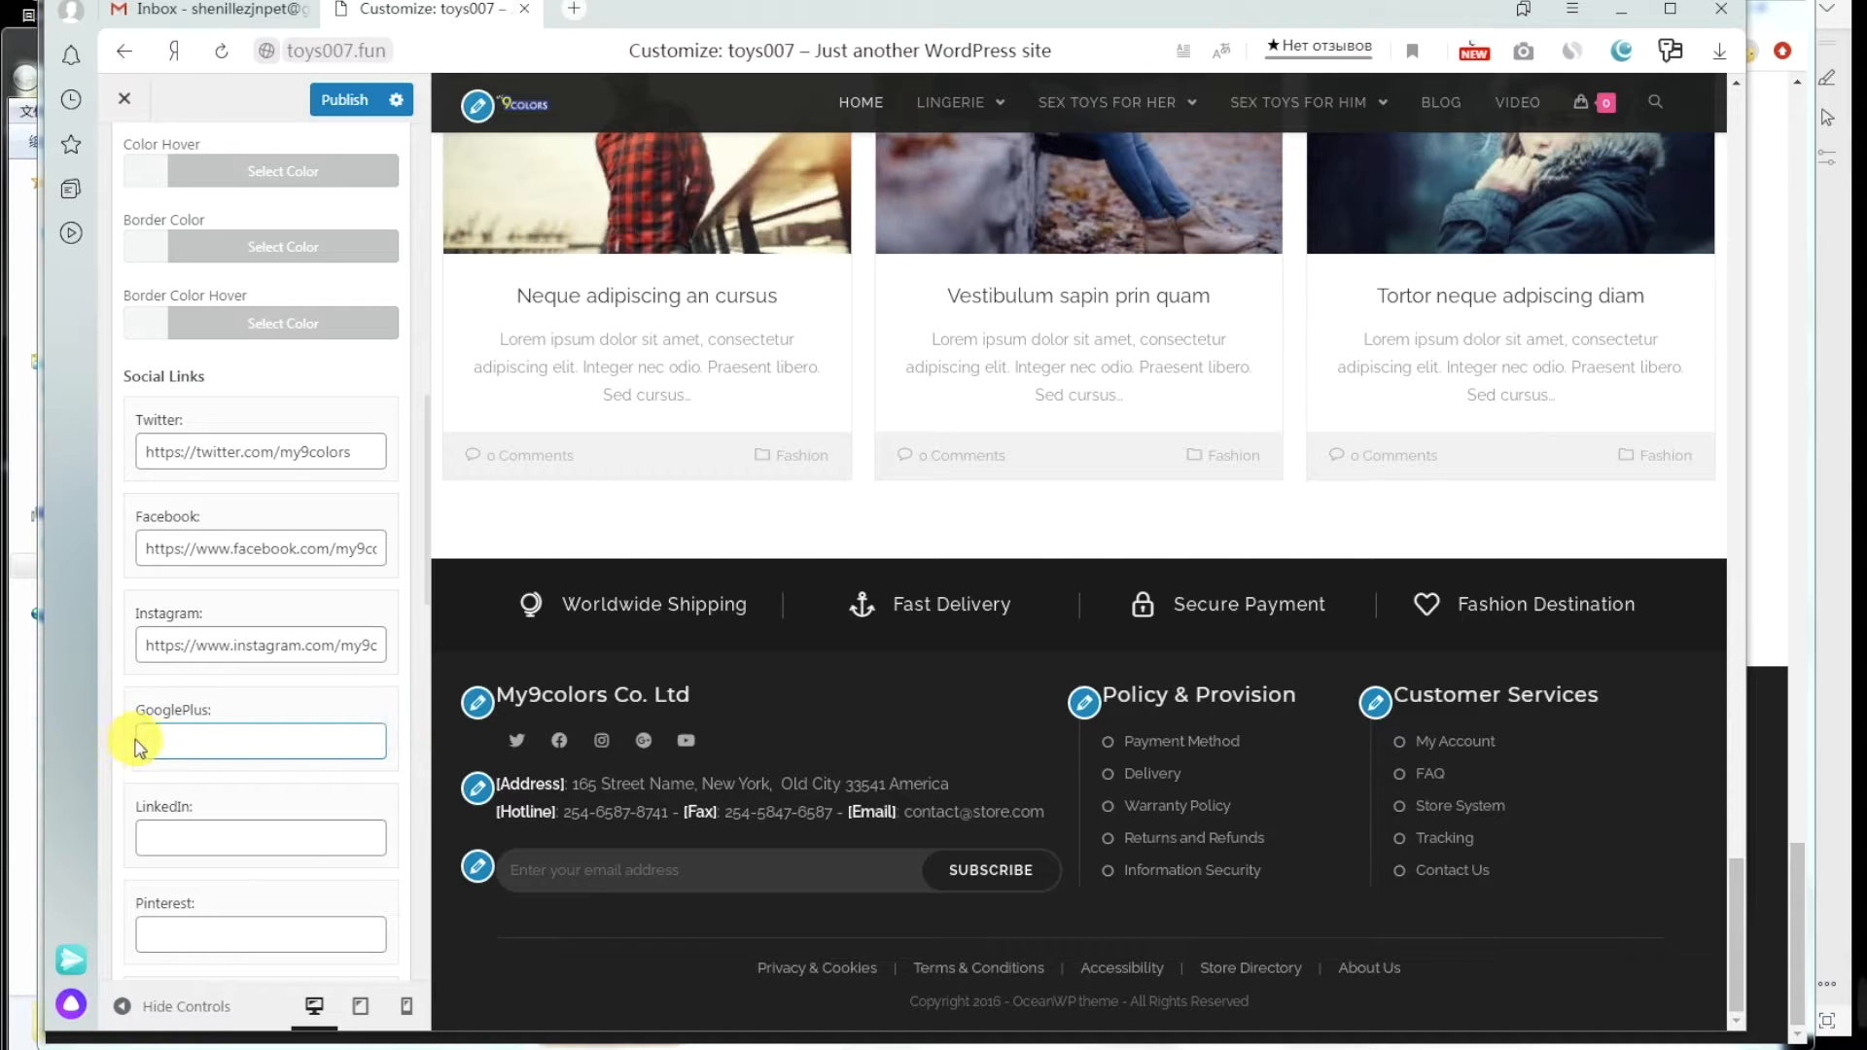
Step: Replace the Youtube field's '#' with the My9colors channel link copied from orlupo.com
{"action": "scroll", "coordinate": [229, 717], "scroll_direction": "down", "scroll_amount": 6}
{"action": "scroll", "coordinate": [229, 716], "scroll_direction": "down", "scroll_amount": 5}
{"action": "scroll", "coordinate": [230, 715], "scroll_direction": "down", "scroll_amount": 4}
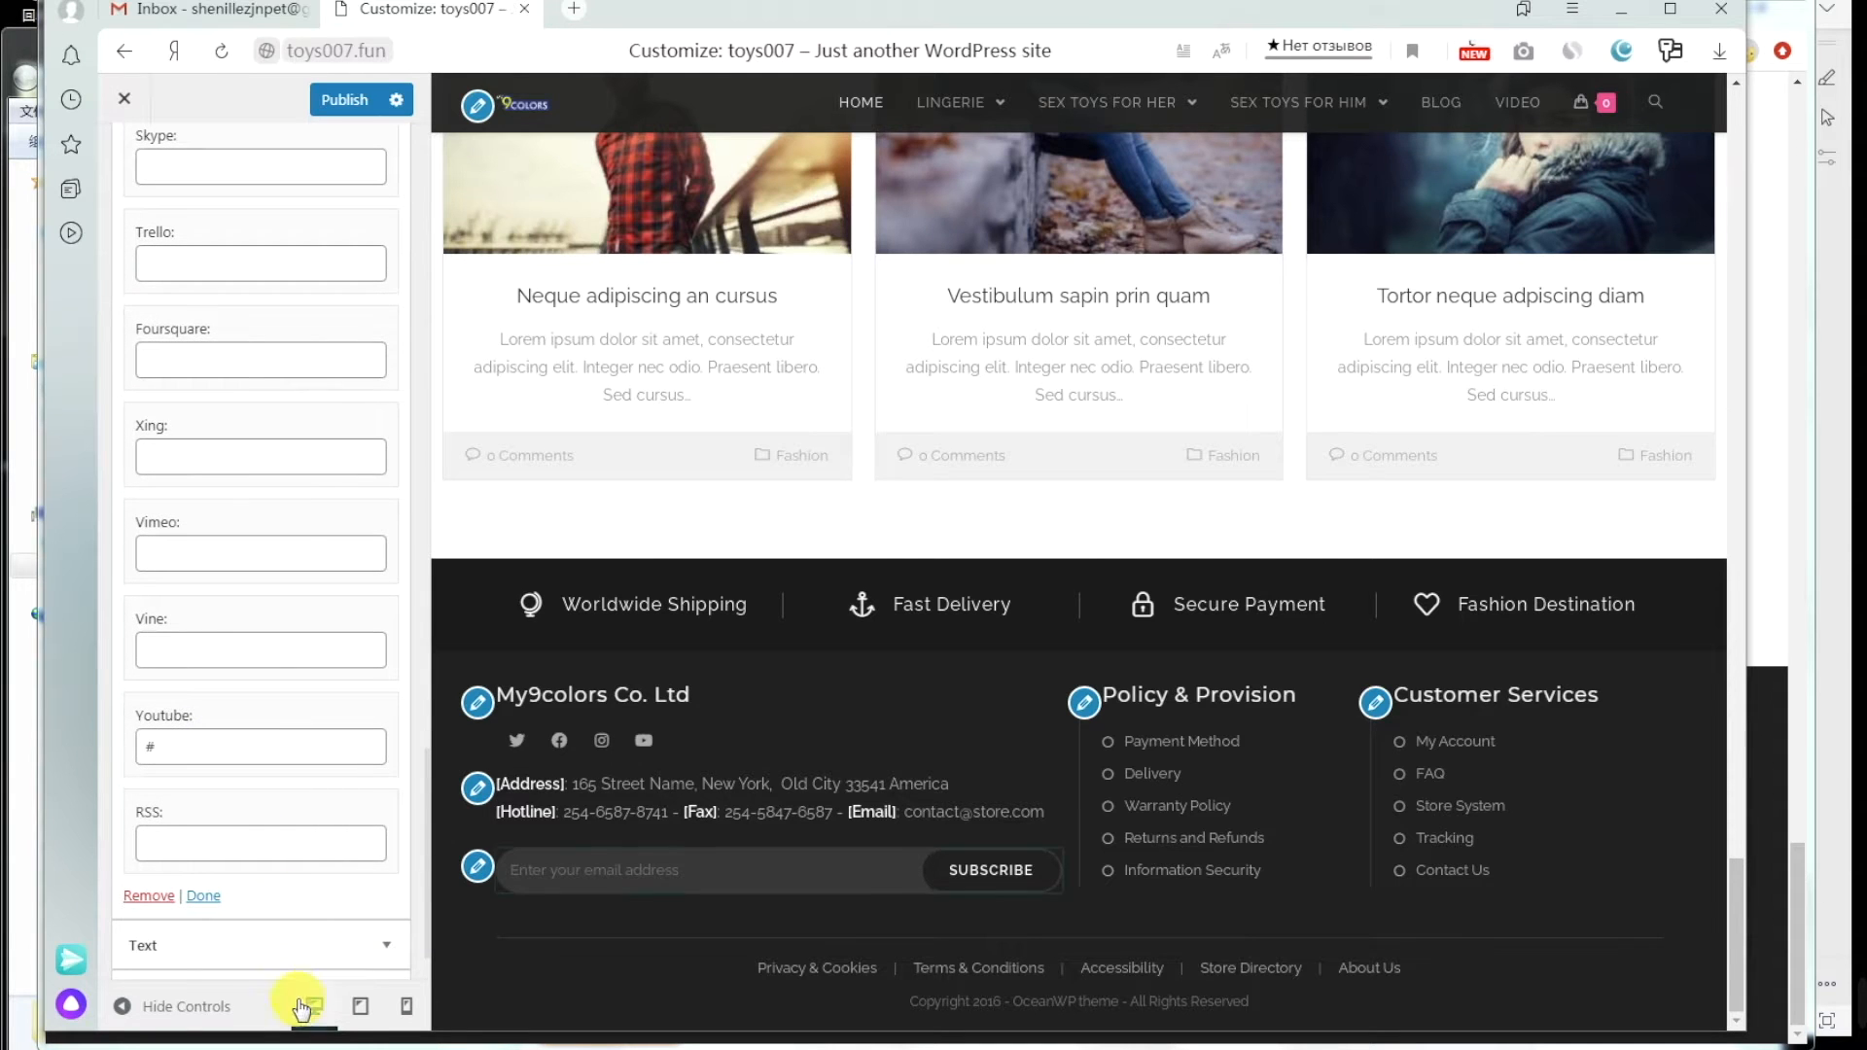
{"action": "left_click", "coordinate": [325, 1046]}
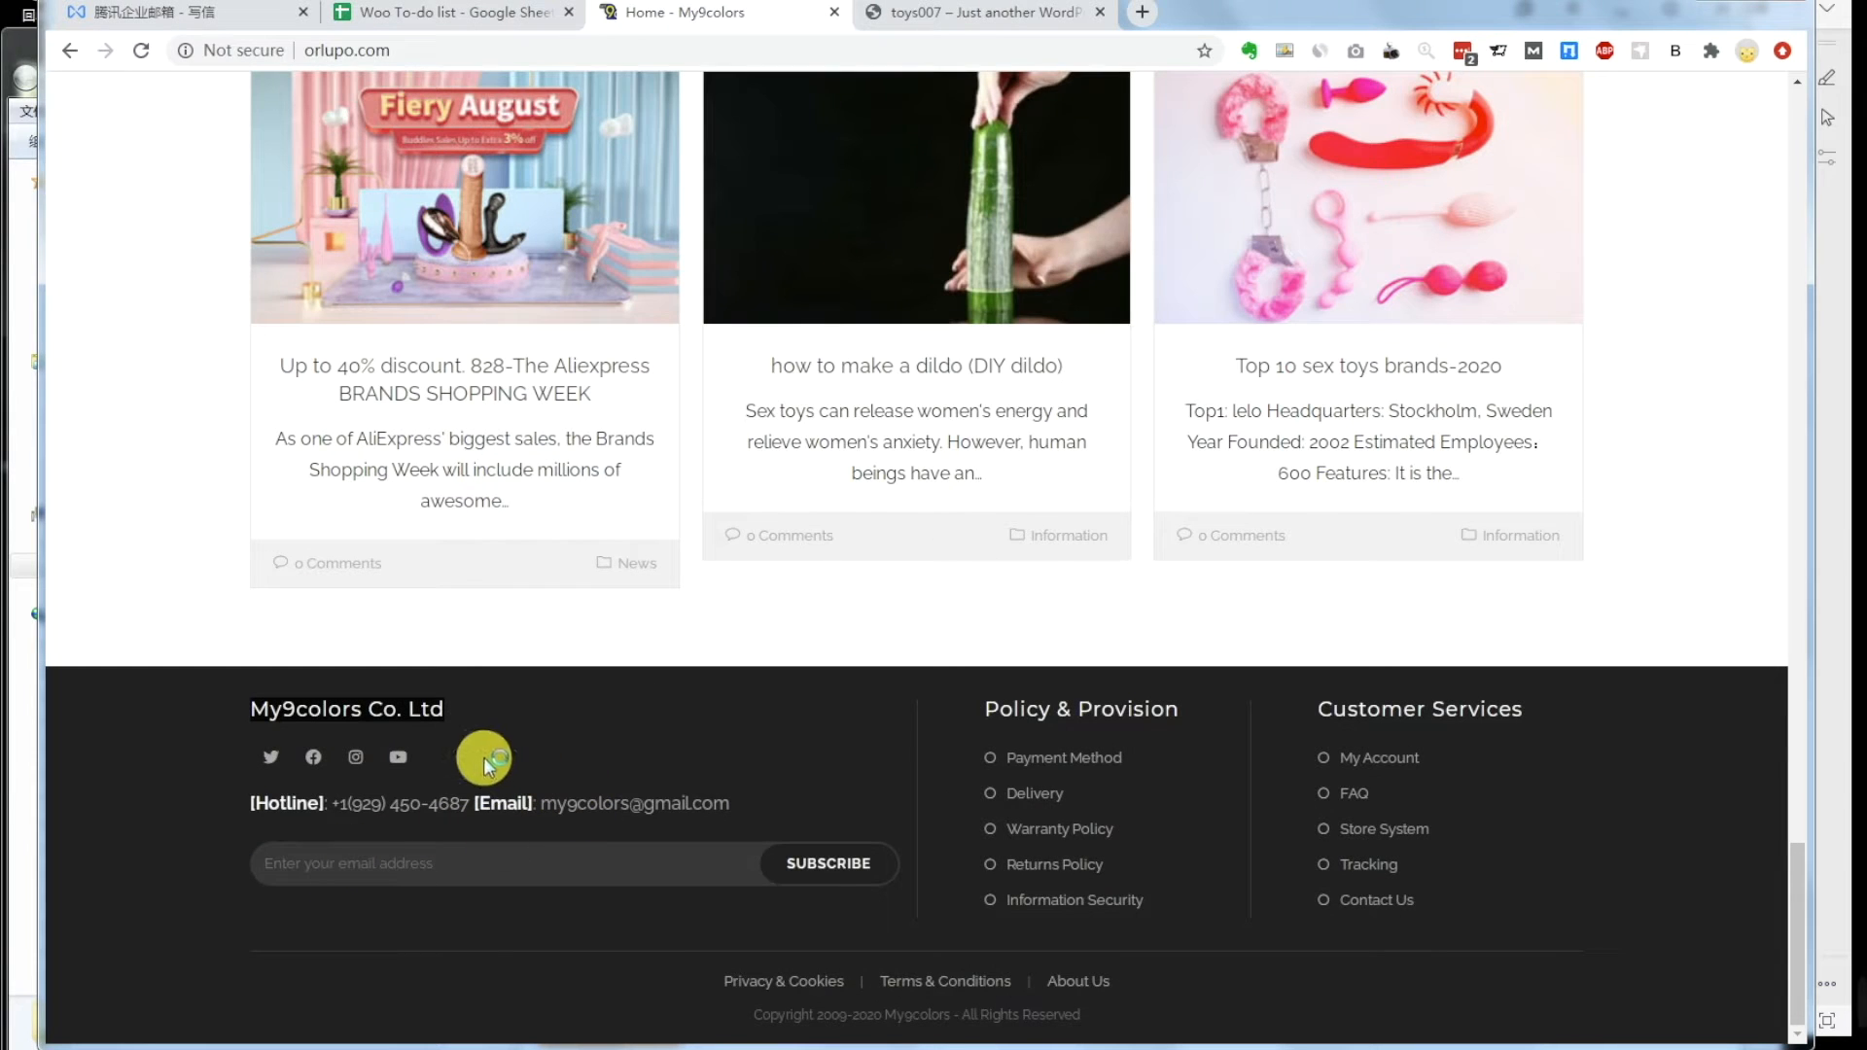
{"action": "right_click", "coordinate": [399, 760]}
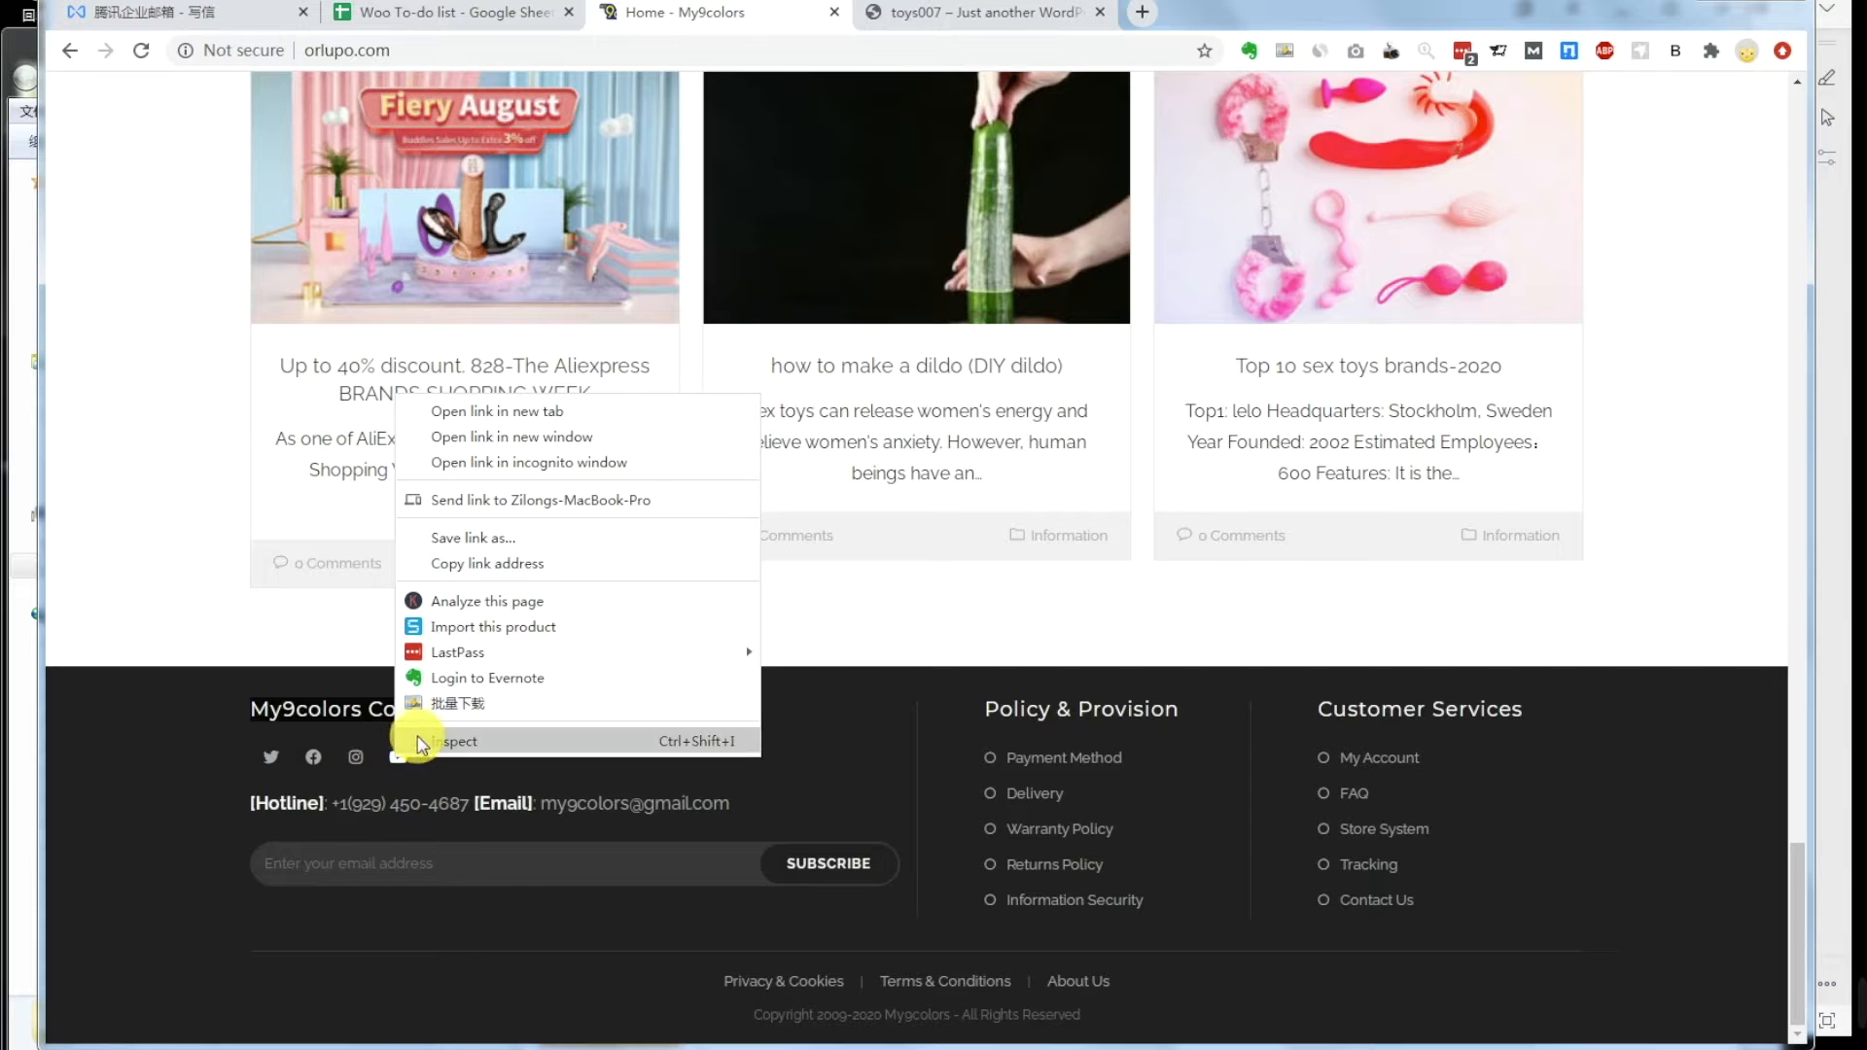
{"action": "left_click", "coordinate": [490, 565]}
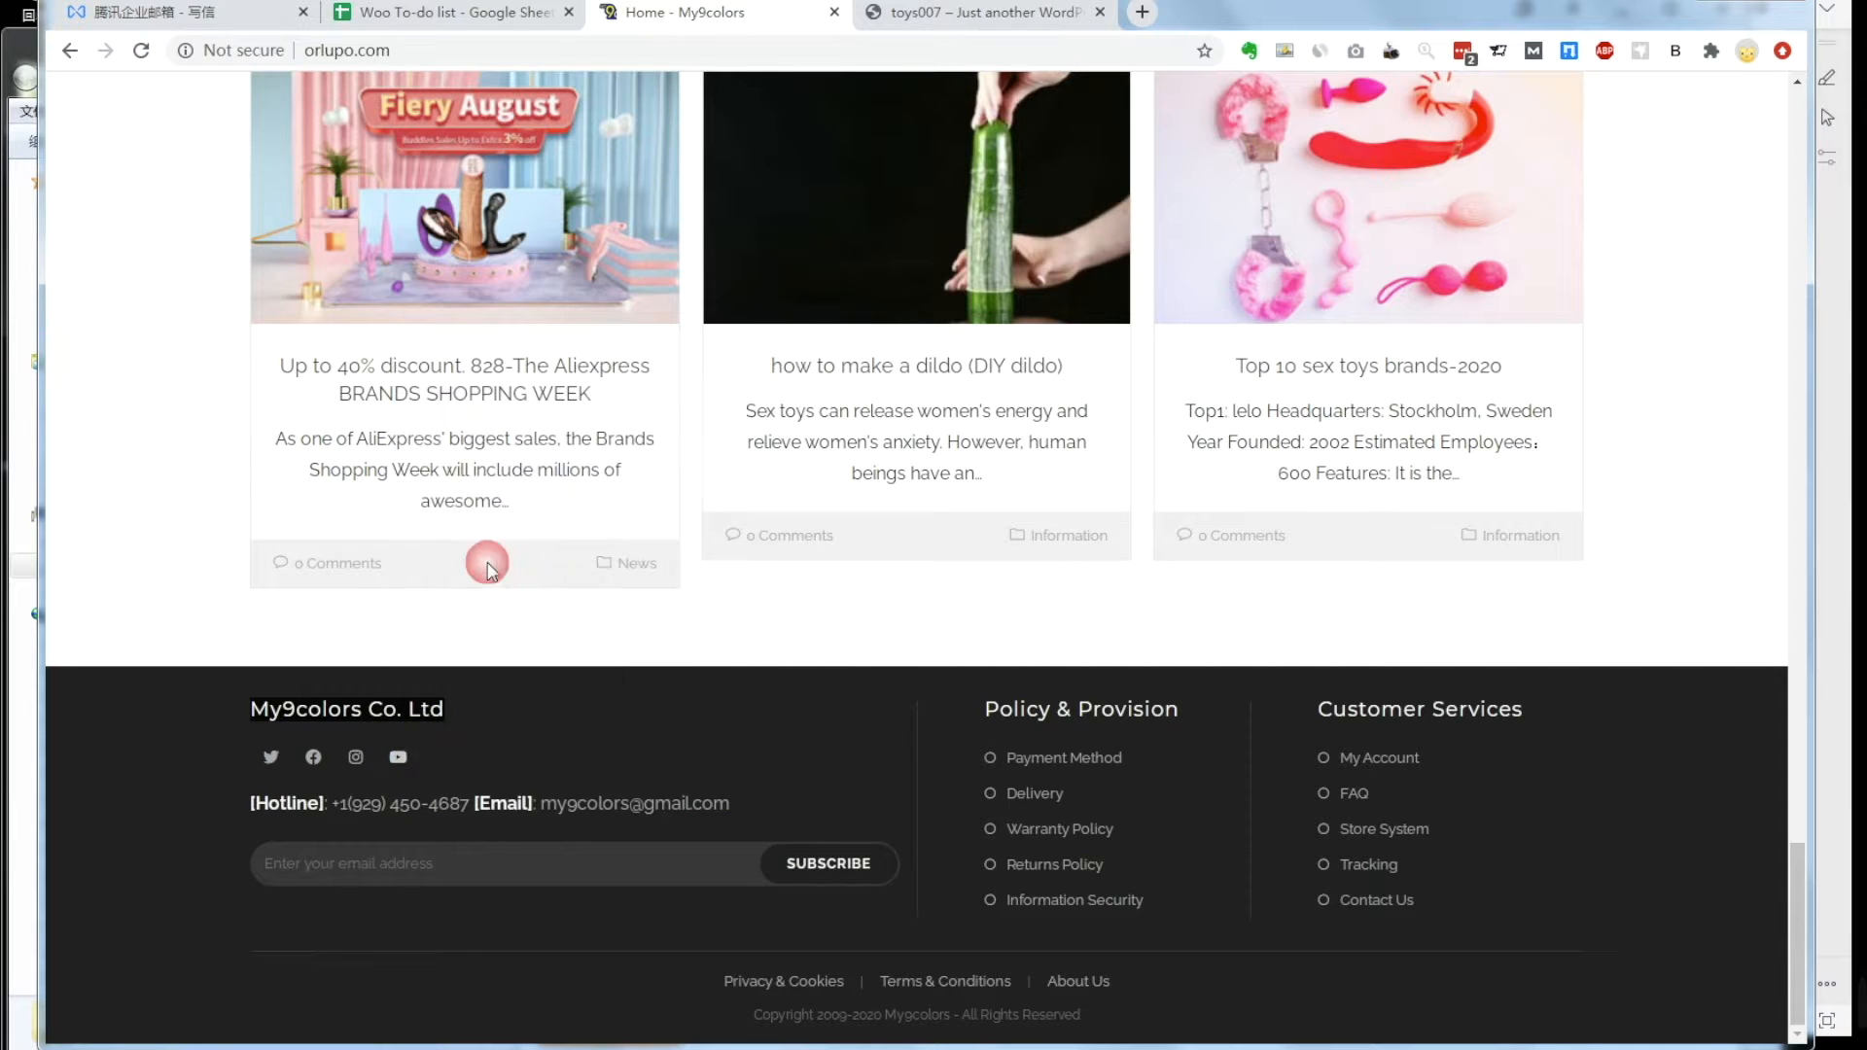
{"action": "left_click", "coordinate": [389, 948]}
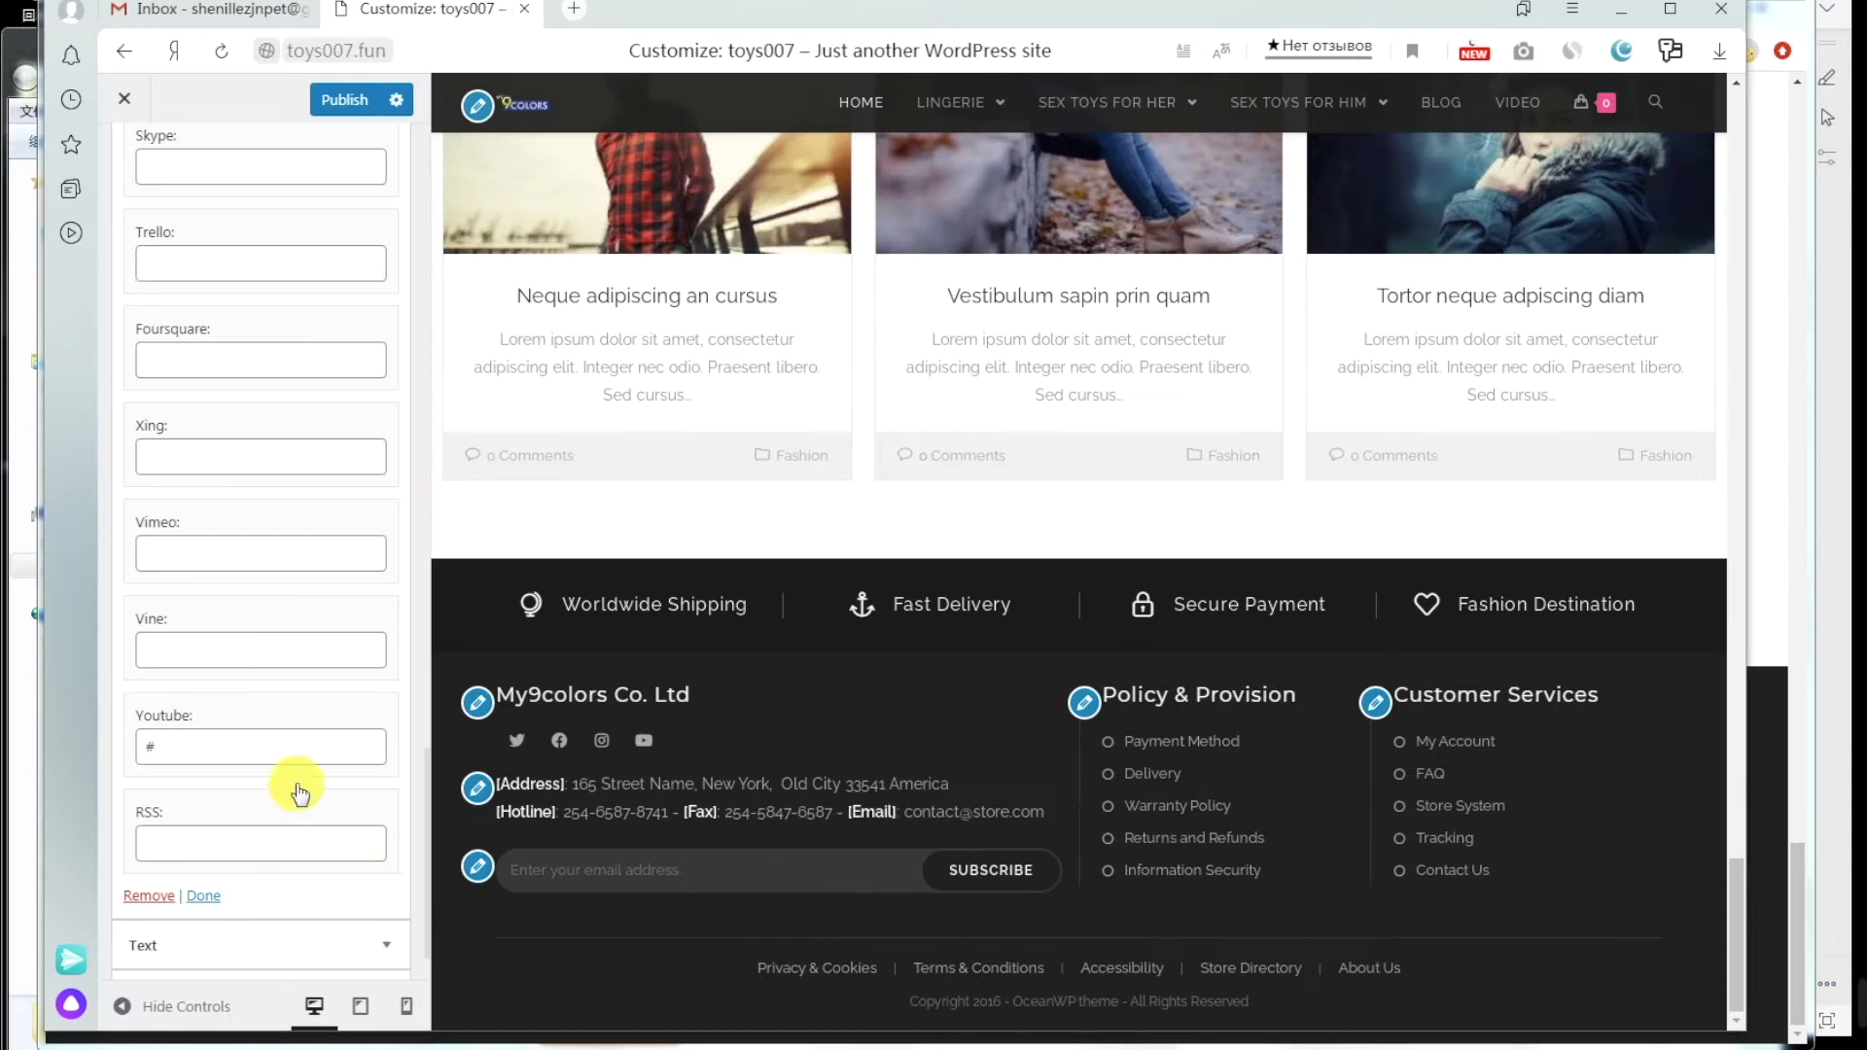
{"action": "left_click", "coordinate": [234, 750]}
{"action": "left_click_drag", "start_coordinate": [152, 742], "coordinate": [137, 742]}
{"action": "key", "text": "ctrl+v"}
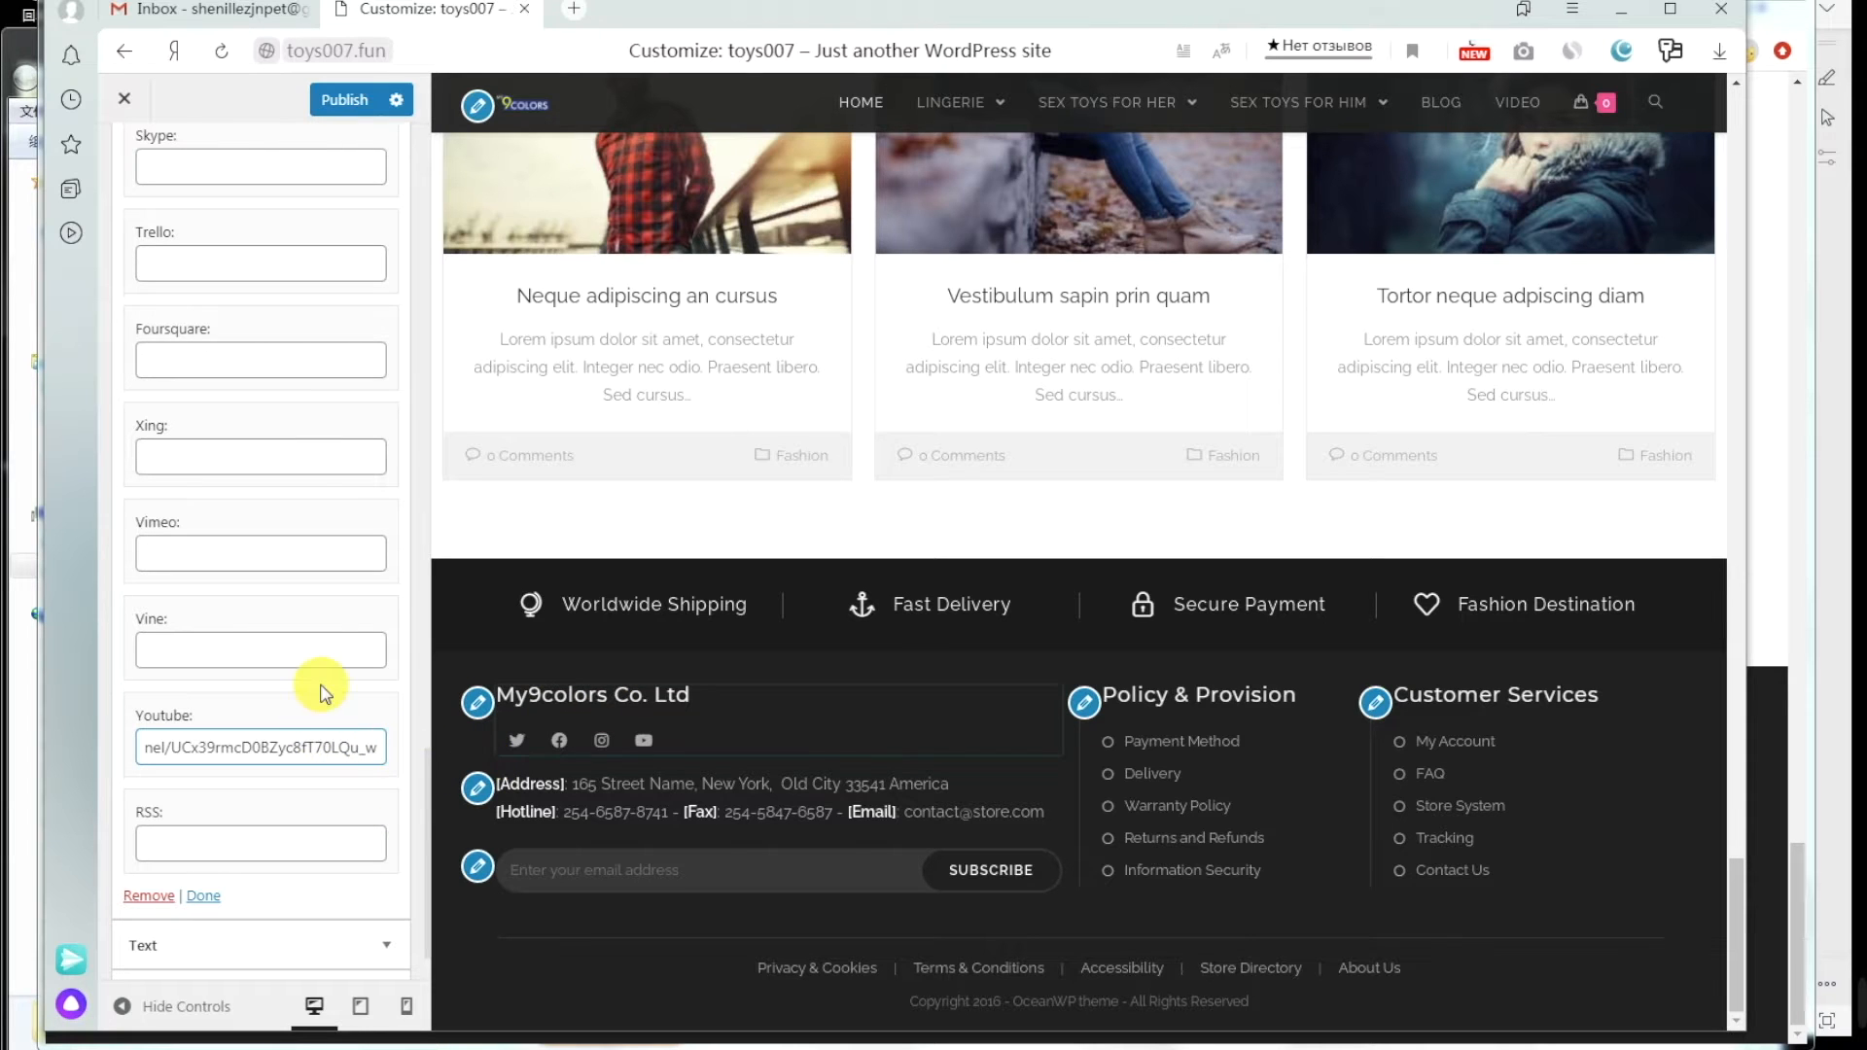
Step: Publish the Customizer changes and mark the address and payment method steps in the notes
{"action": "scroll", "coordinate": [296, 703], "scroll_direction": "down", "scroll_amount": 1}
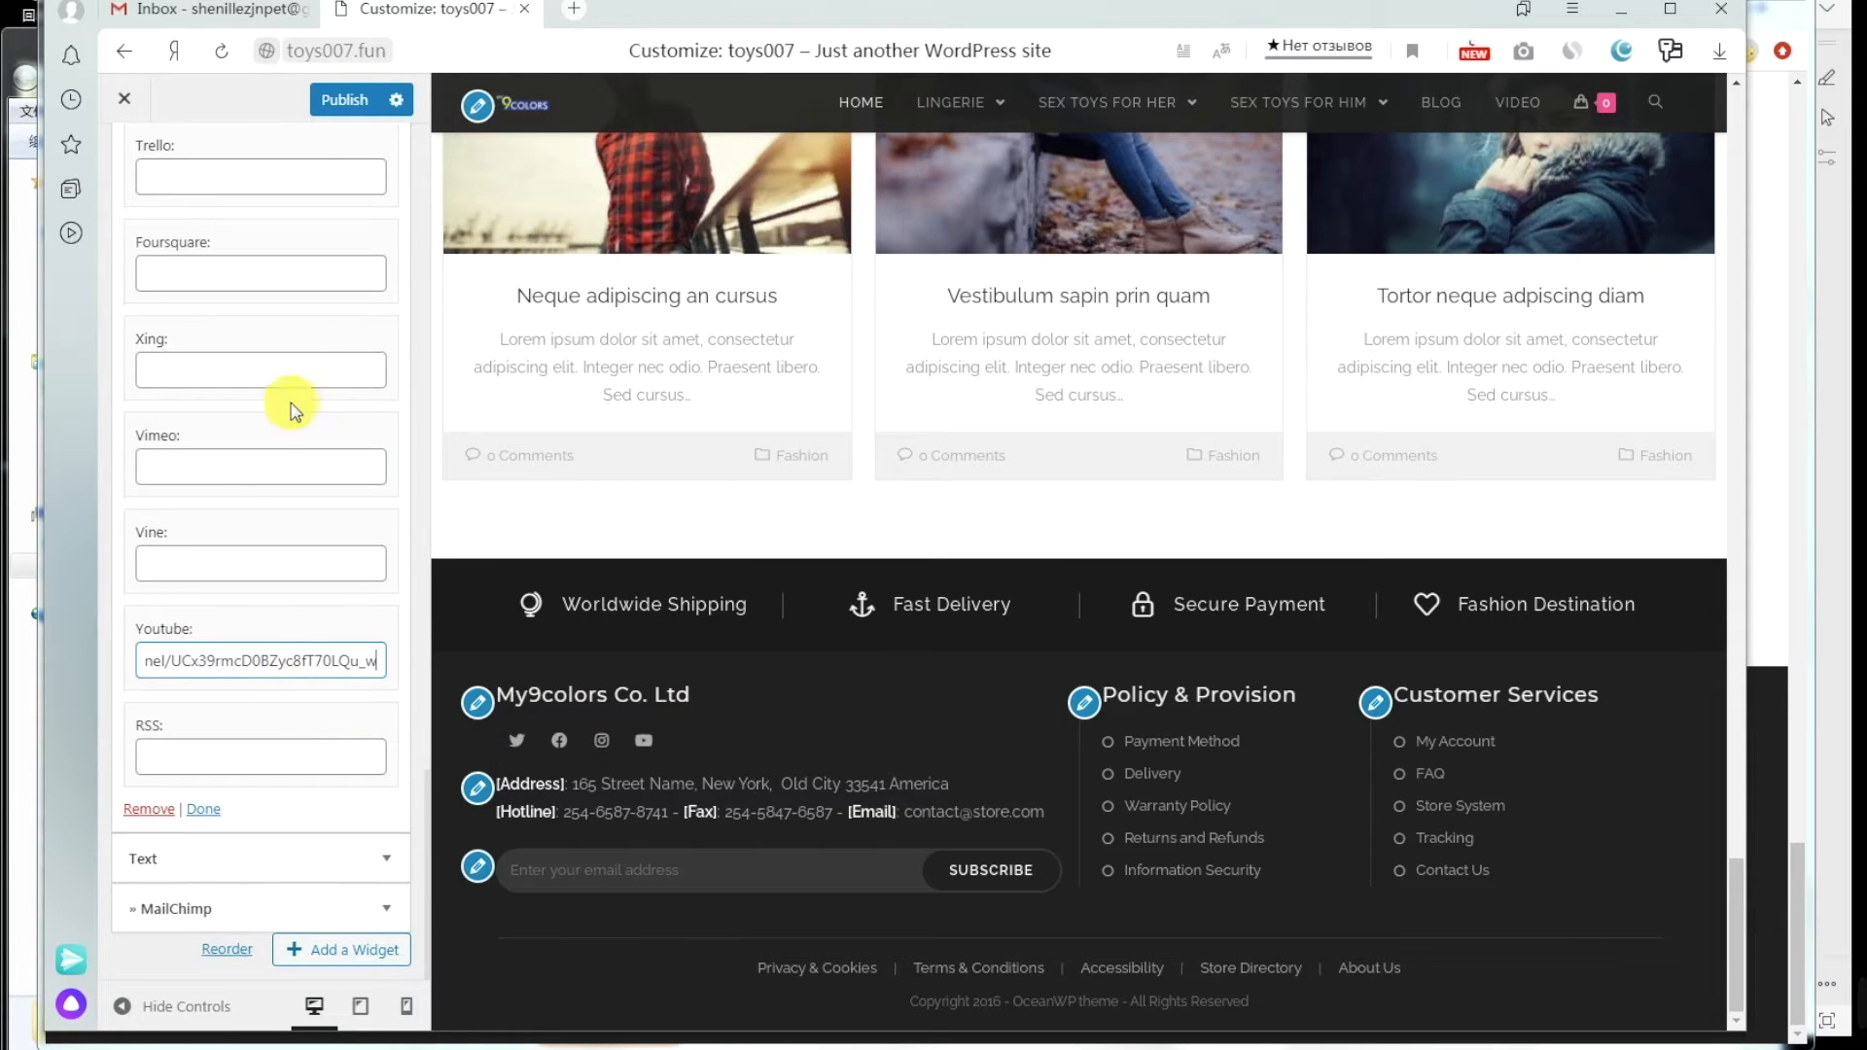
{"action": "left_click", "coordinate": [332, 107]}
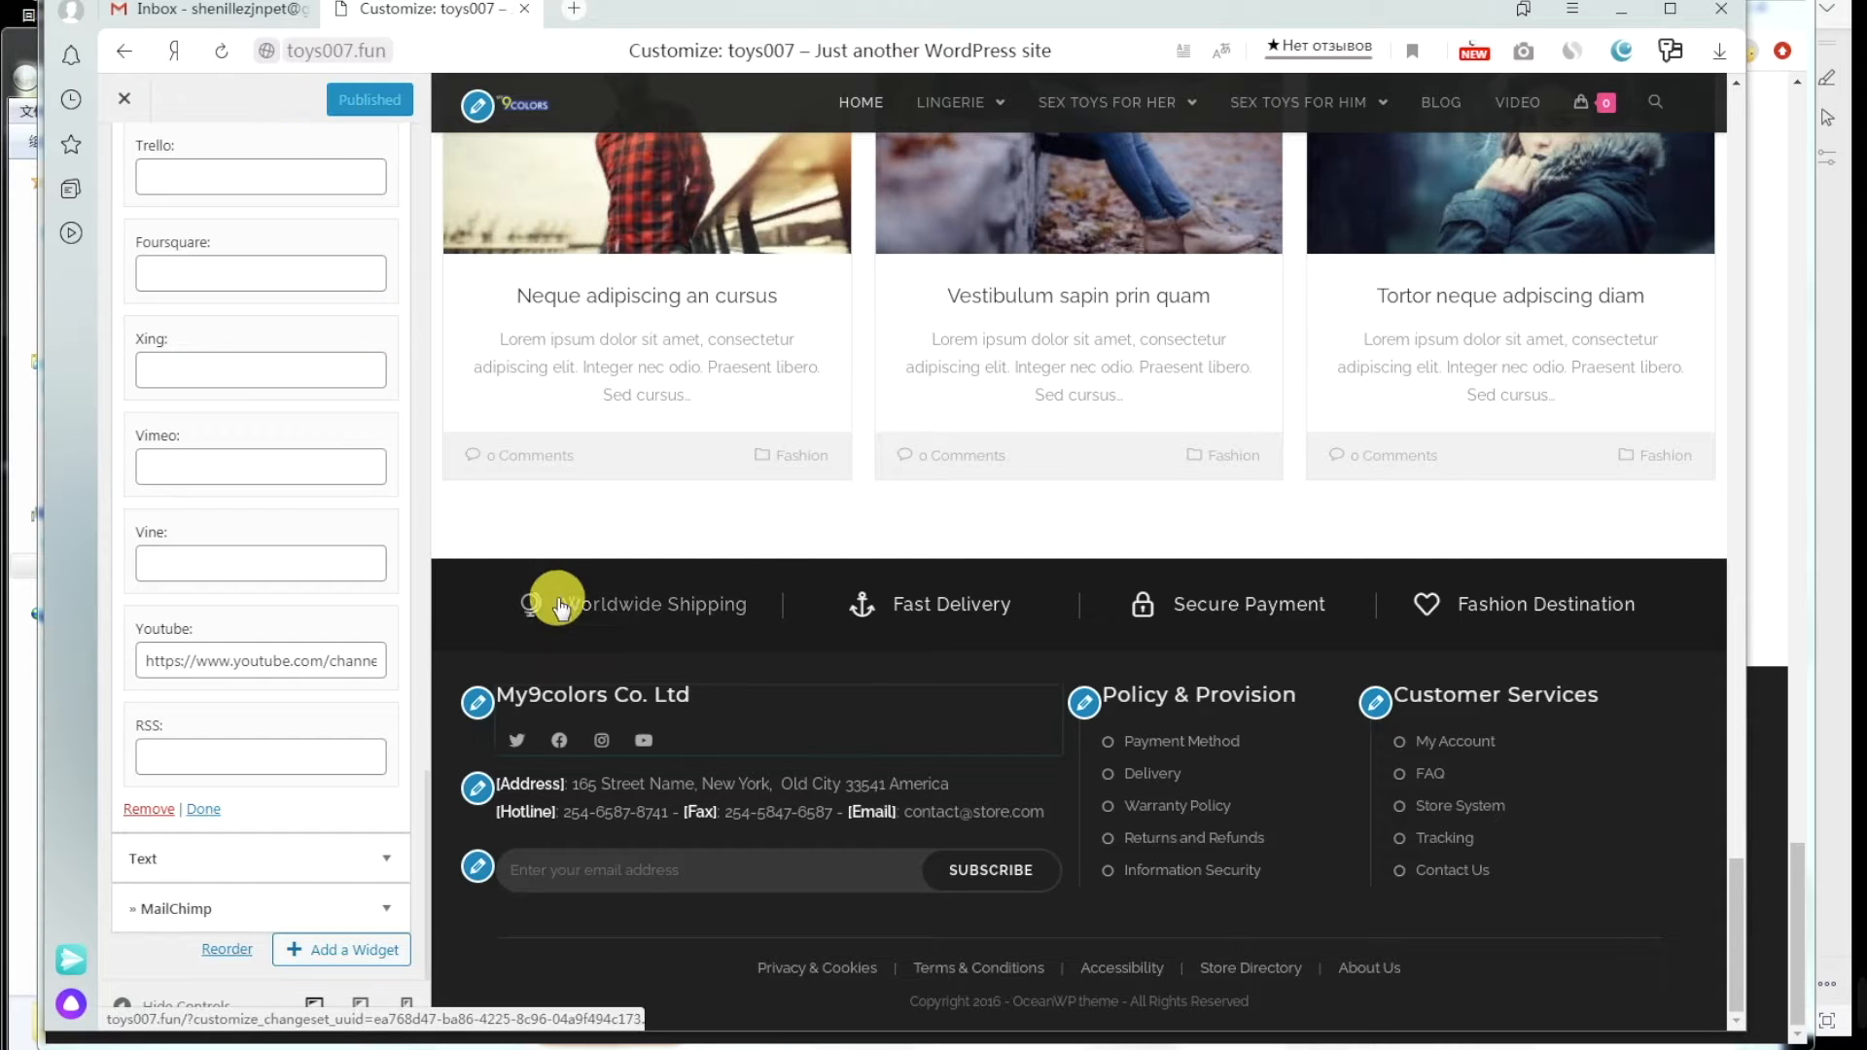
{"action": "mouse_move", "coordinate": [526, 1045]}
{"action": "left_click", "coordinate": [520, 962]}
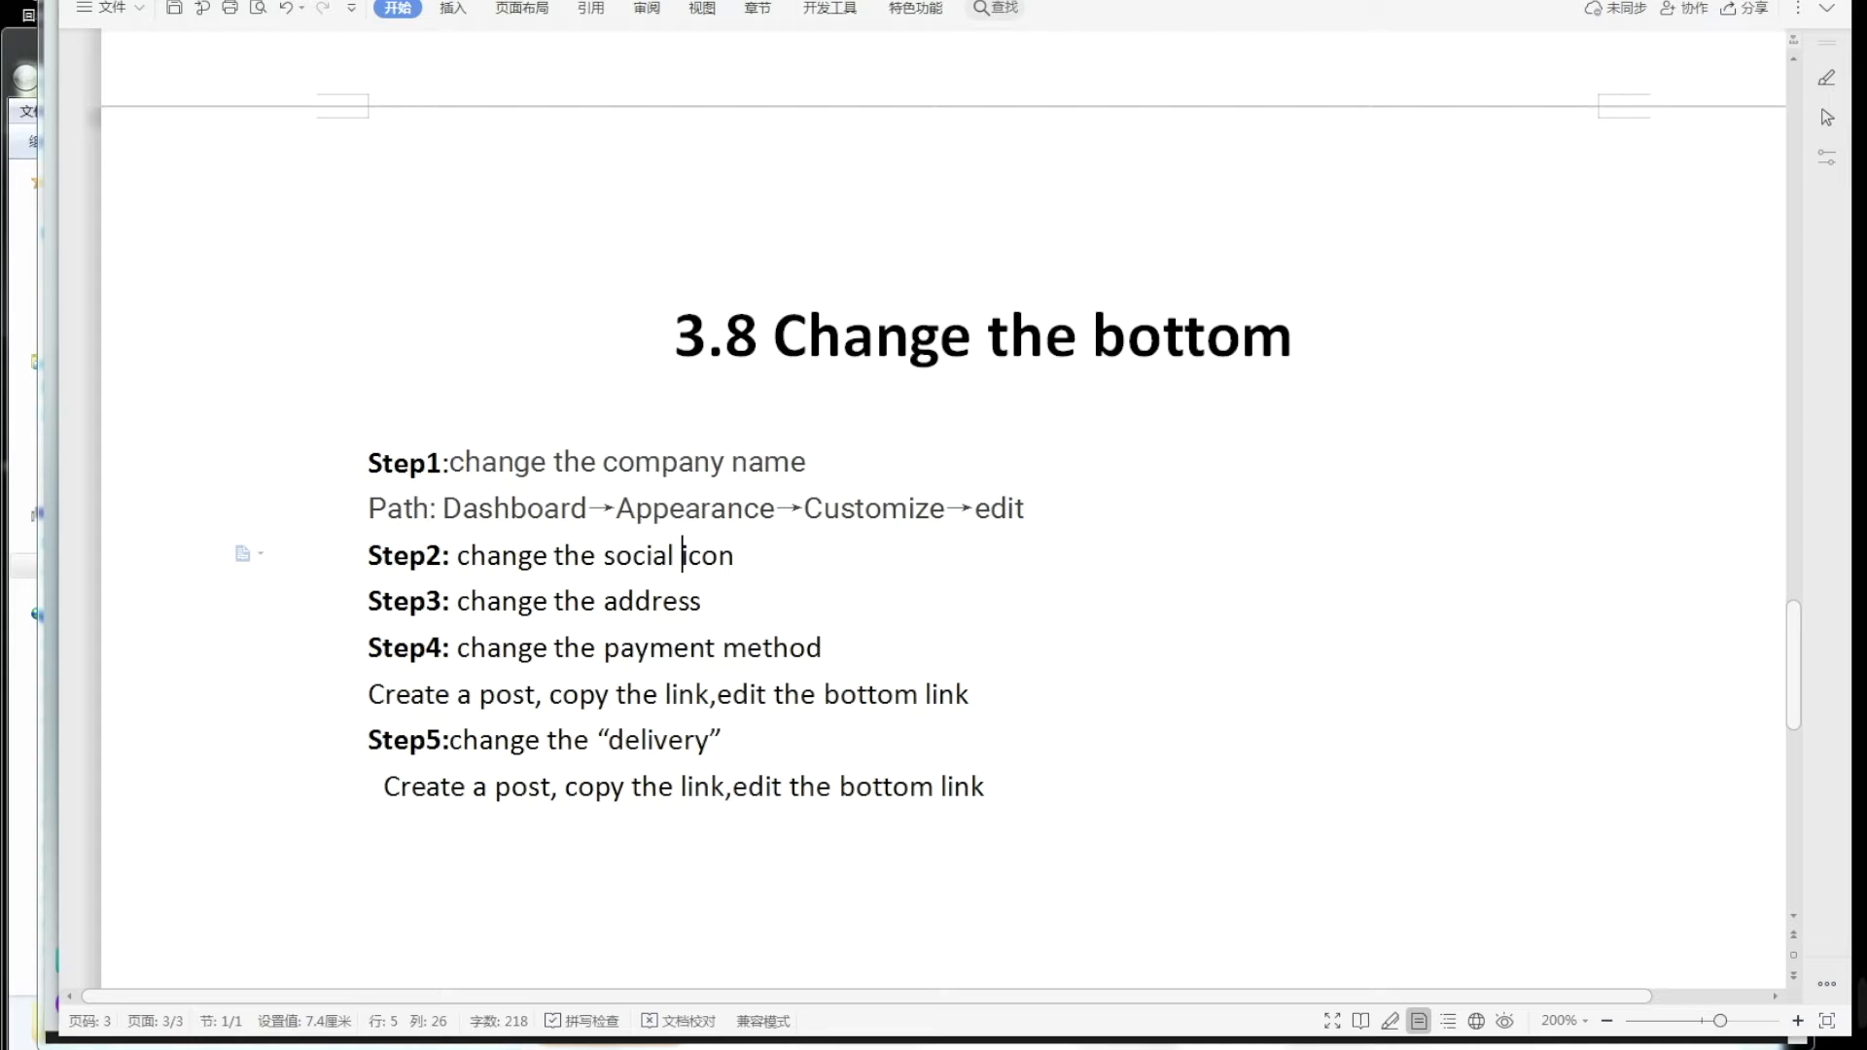
{"action": "left_click", "coordinate": [734, 606]}
{"action": "left_click", "coordinate": [675, 636]}
{"action": "mouse_move", "coordinate": [347, 1044]}
{"action": "left_click", "coordinate": [335, 961]}
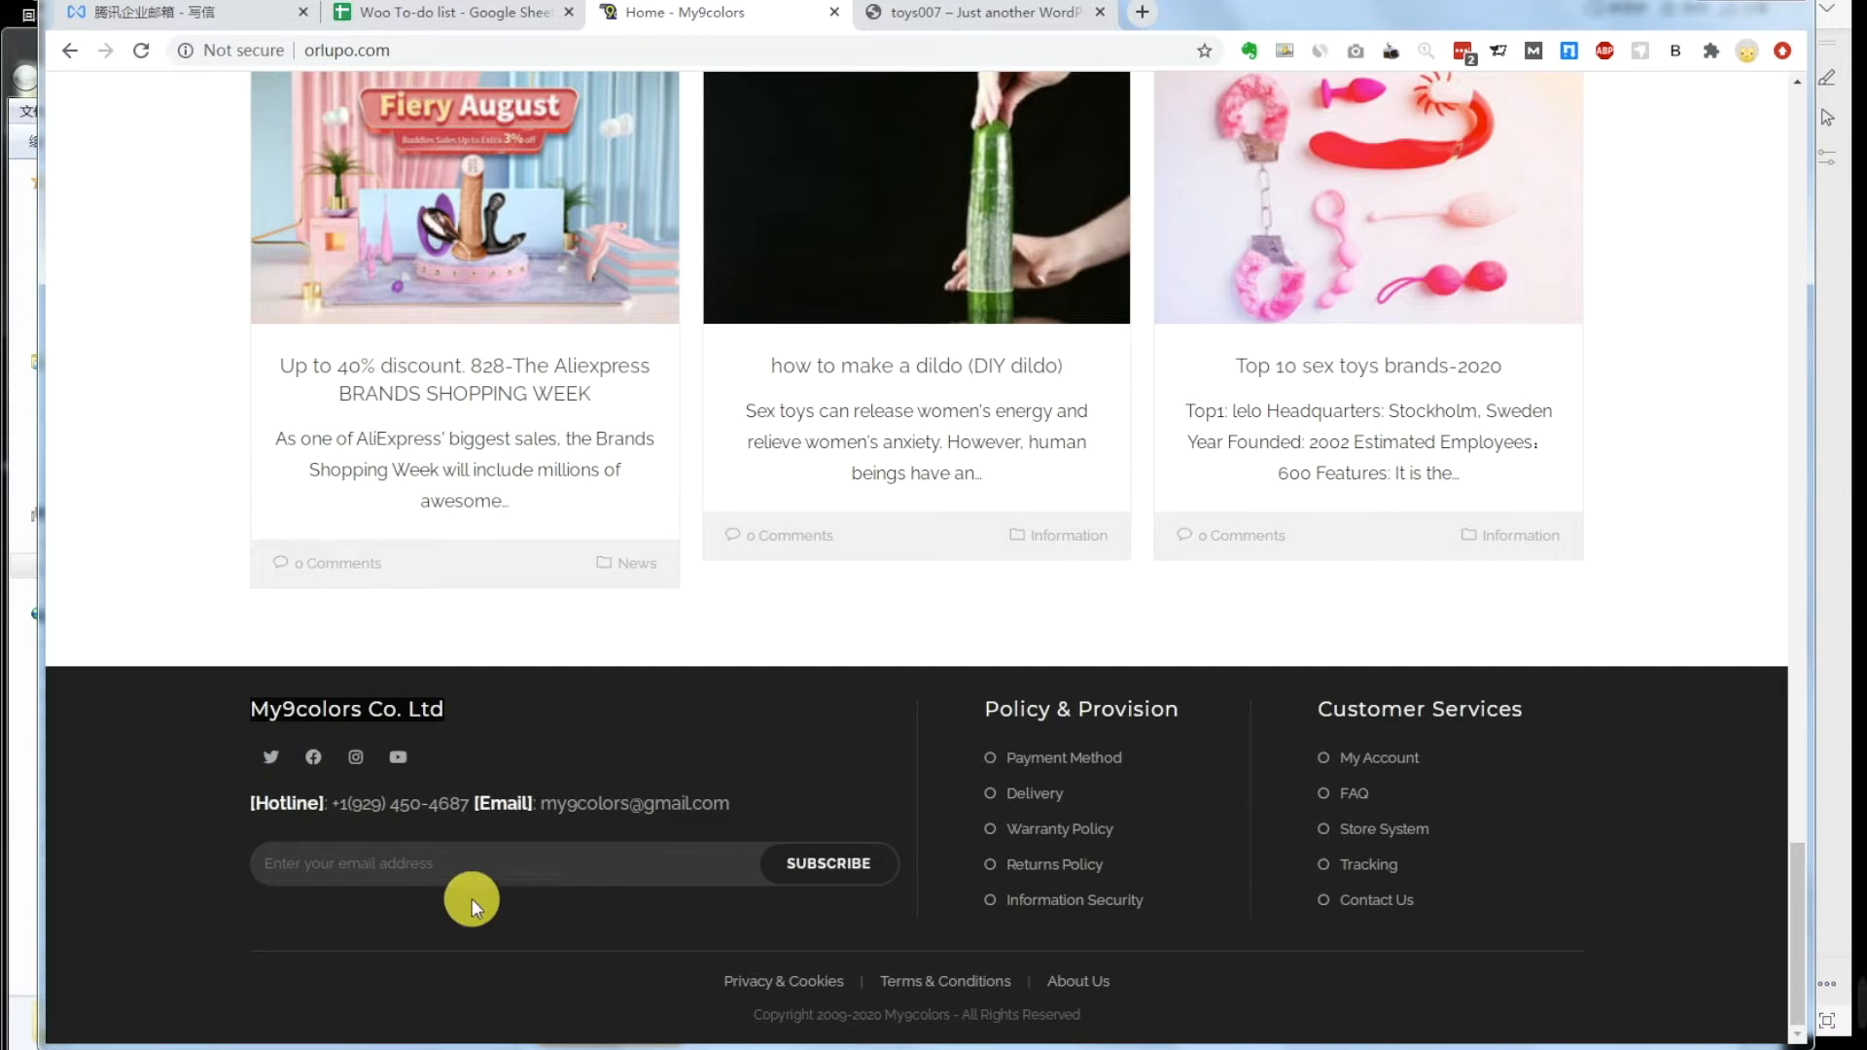
Step: In the footer contact Text widget, delete the address lines and paste the reference hotline number
{"action": "mouse_move", "coordinate": [377, 1039]}
{"action": "left_click", "coordinate": [388, 948]}
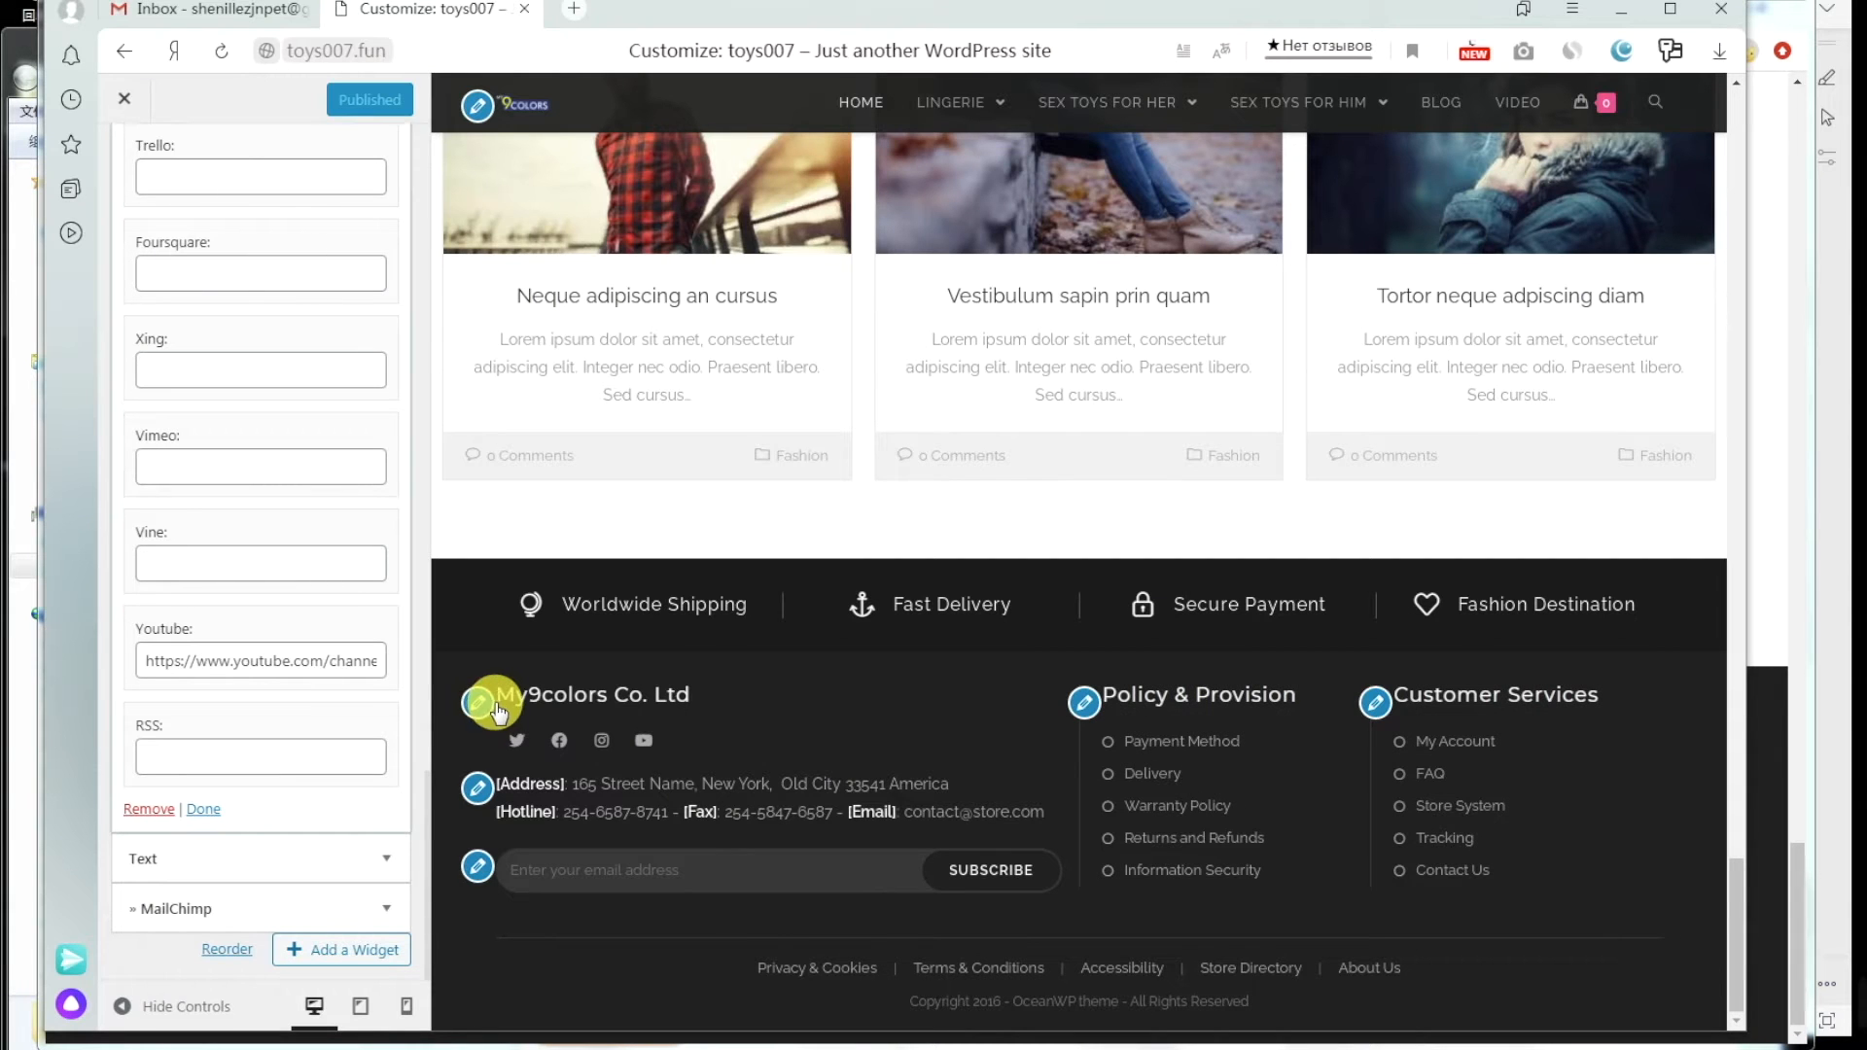
{"action": "left_click", "coordinate": [477, 790]}
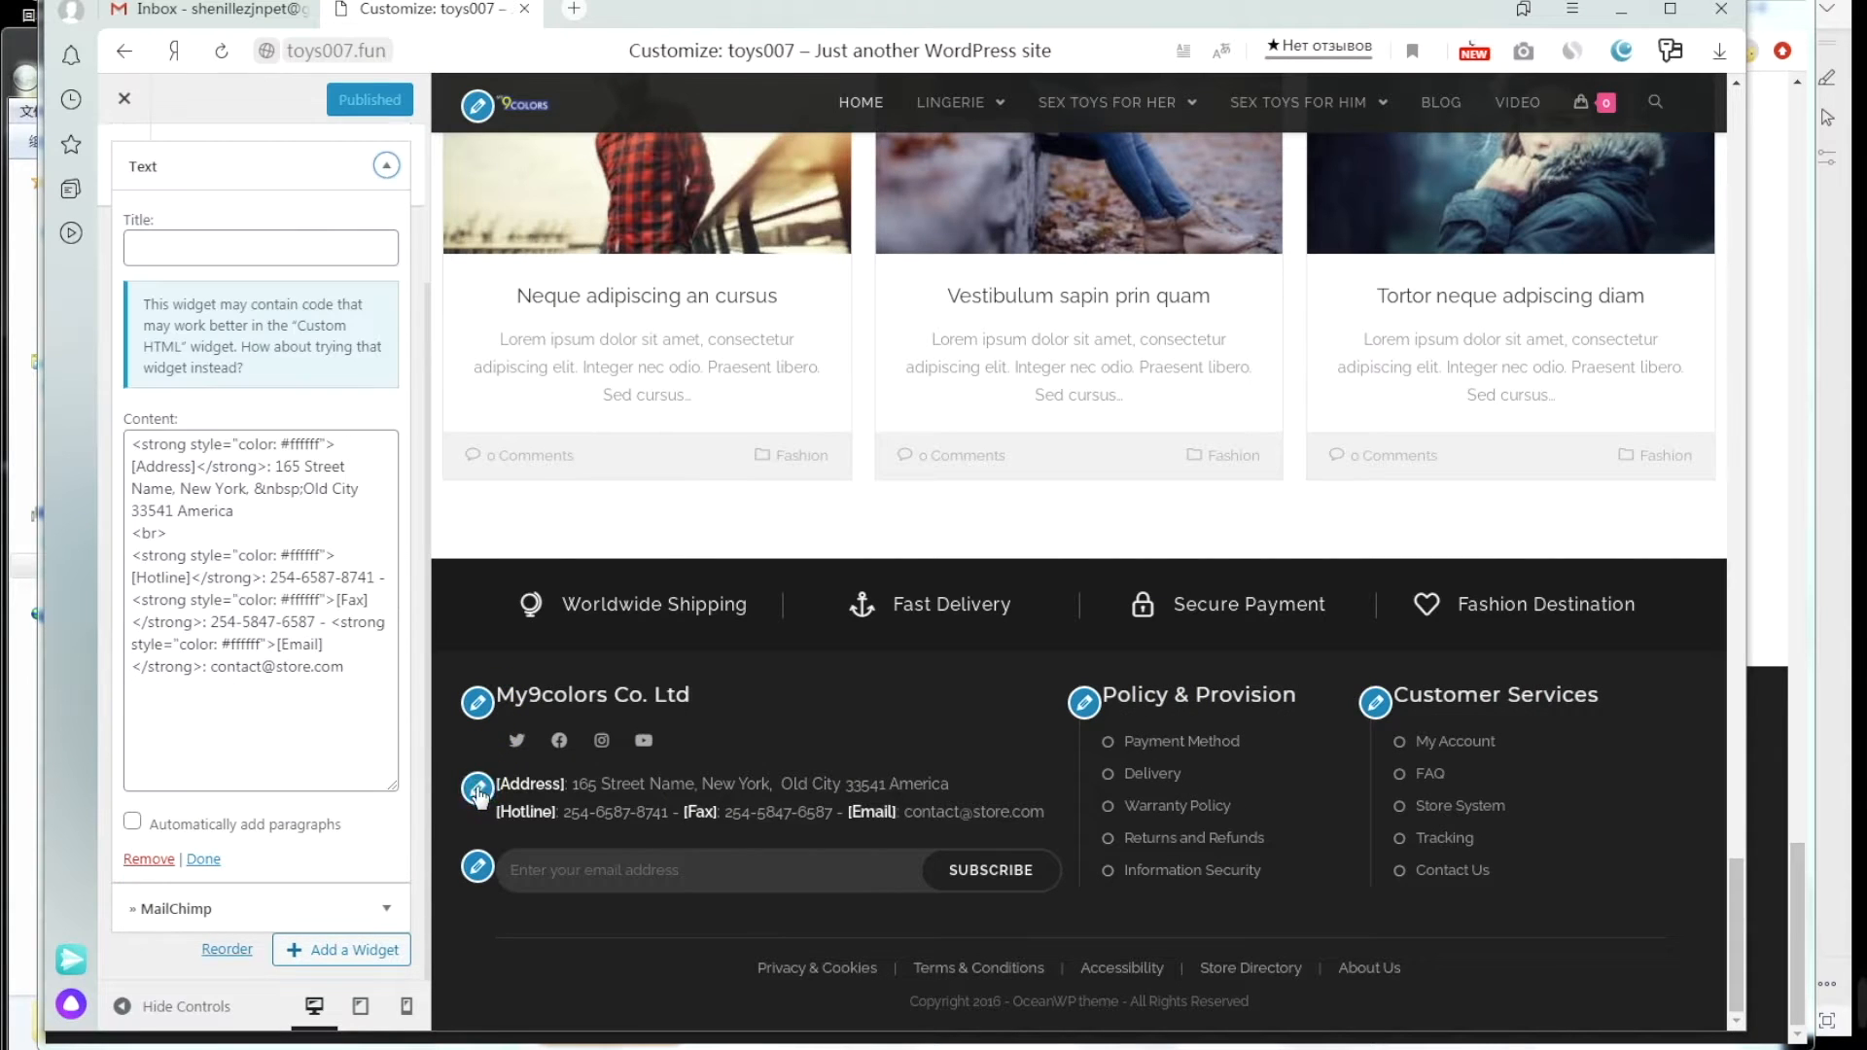
{"action": "left_click", "coordinate": [254, 501]}
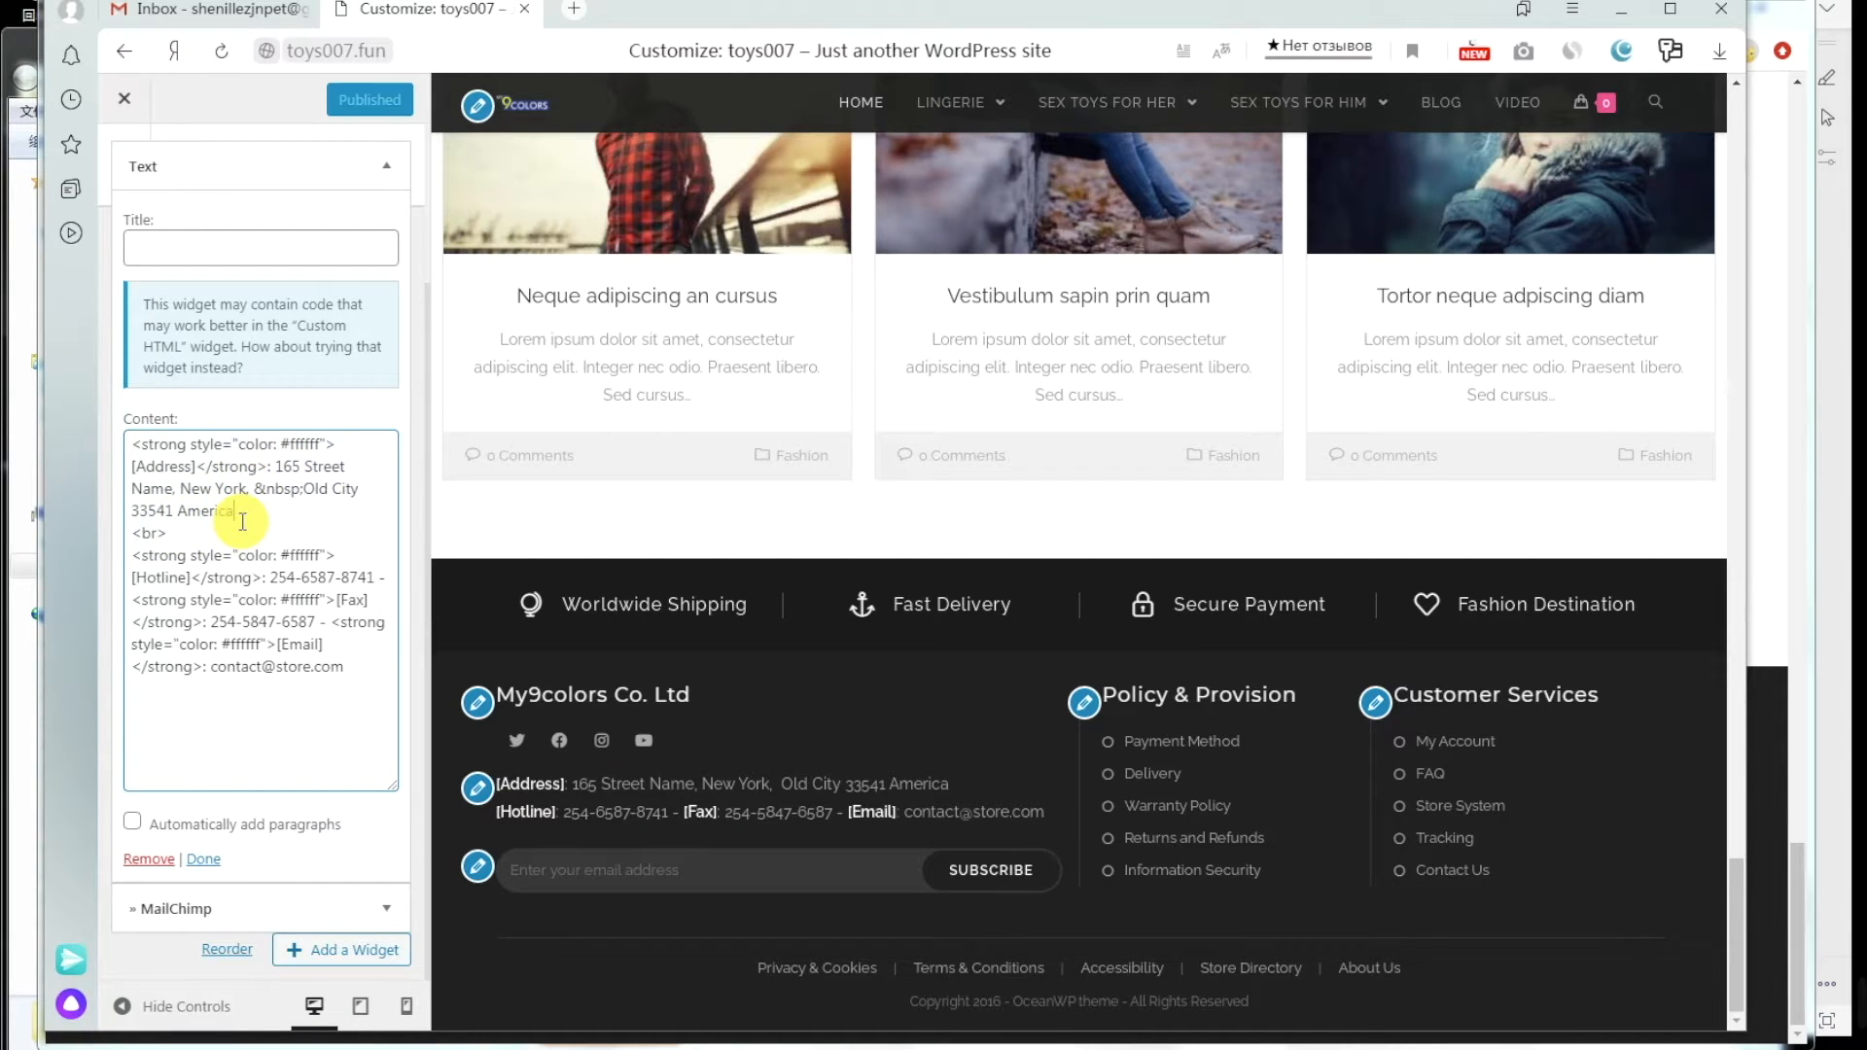
{"action": "left_click", "coordinate": [336, 1048]}
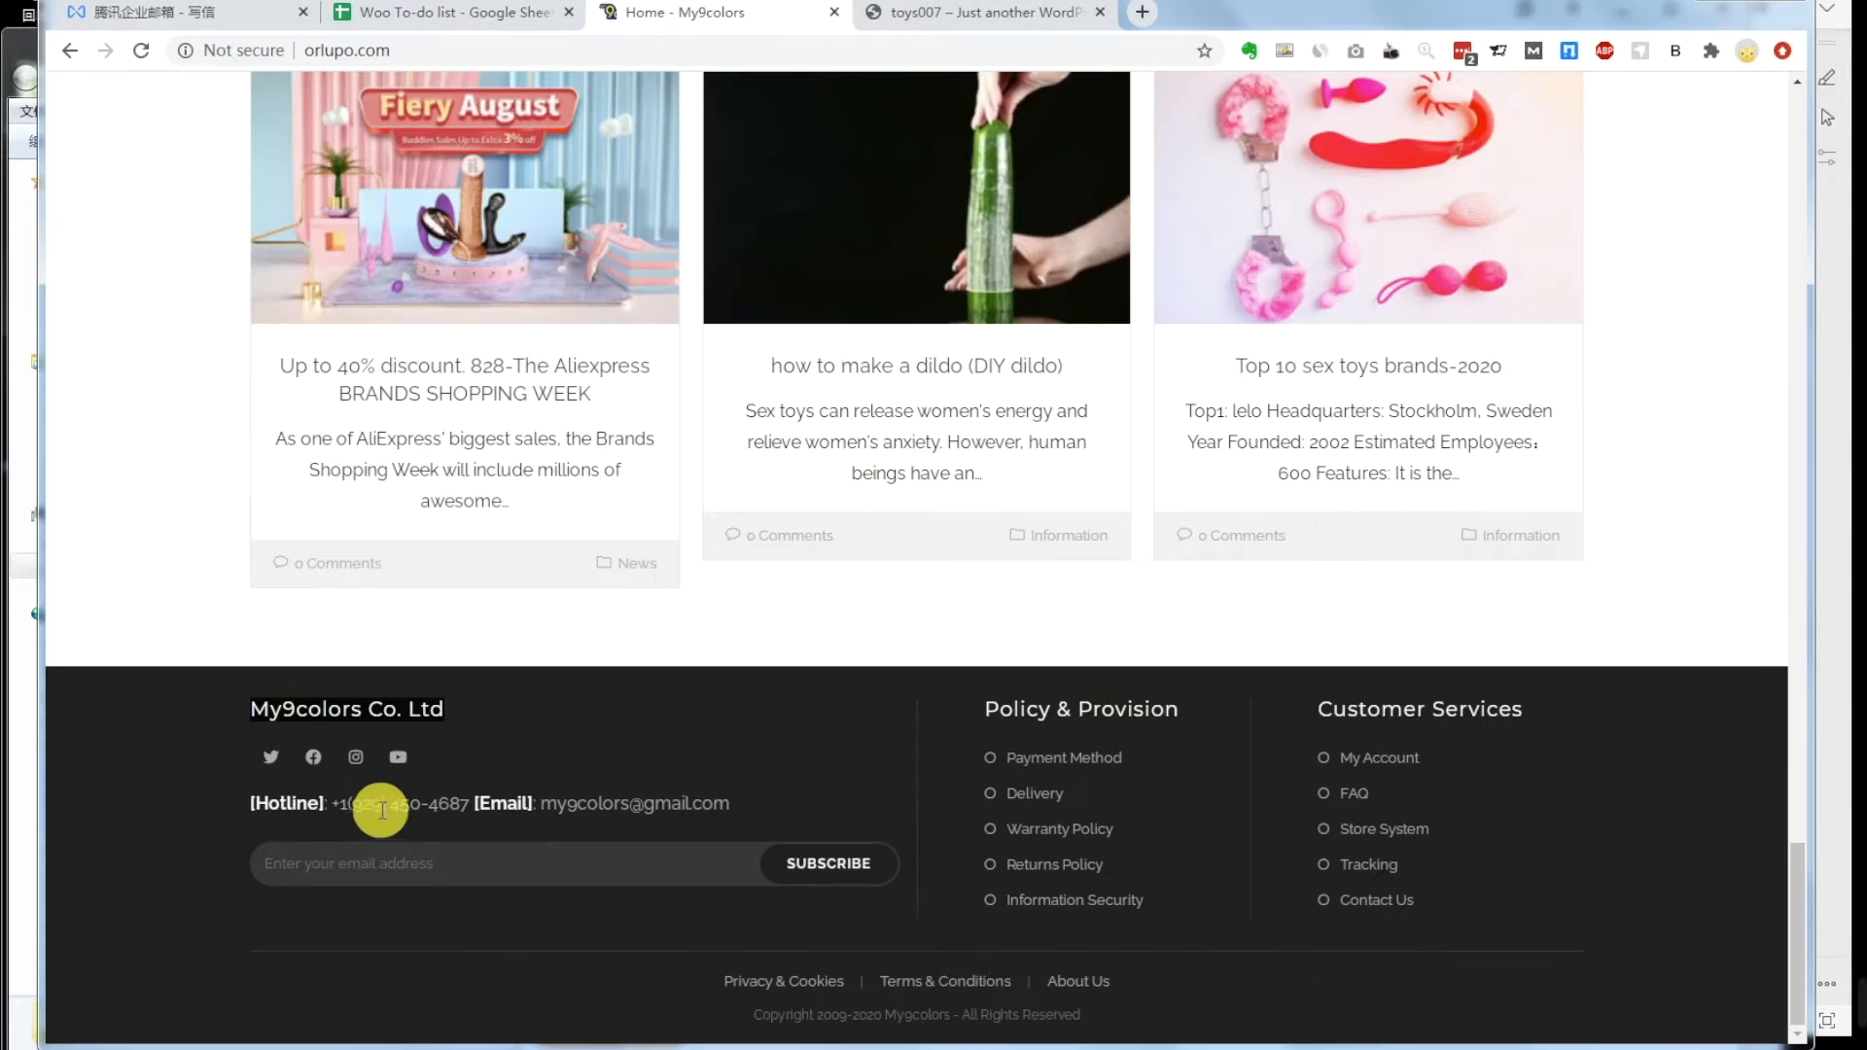
{"action": "left_click_drag", "start_coordinate": [334, 804], "coordinate": [350, 805]}
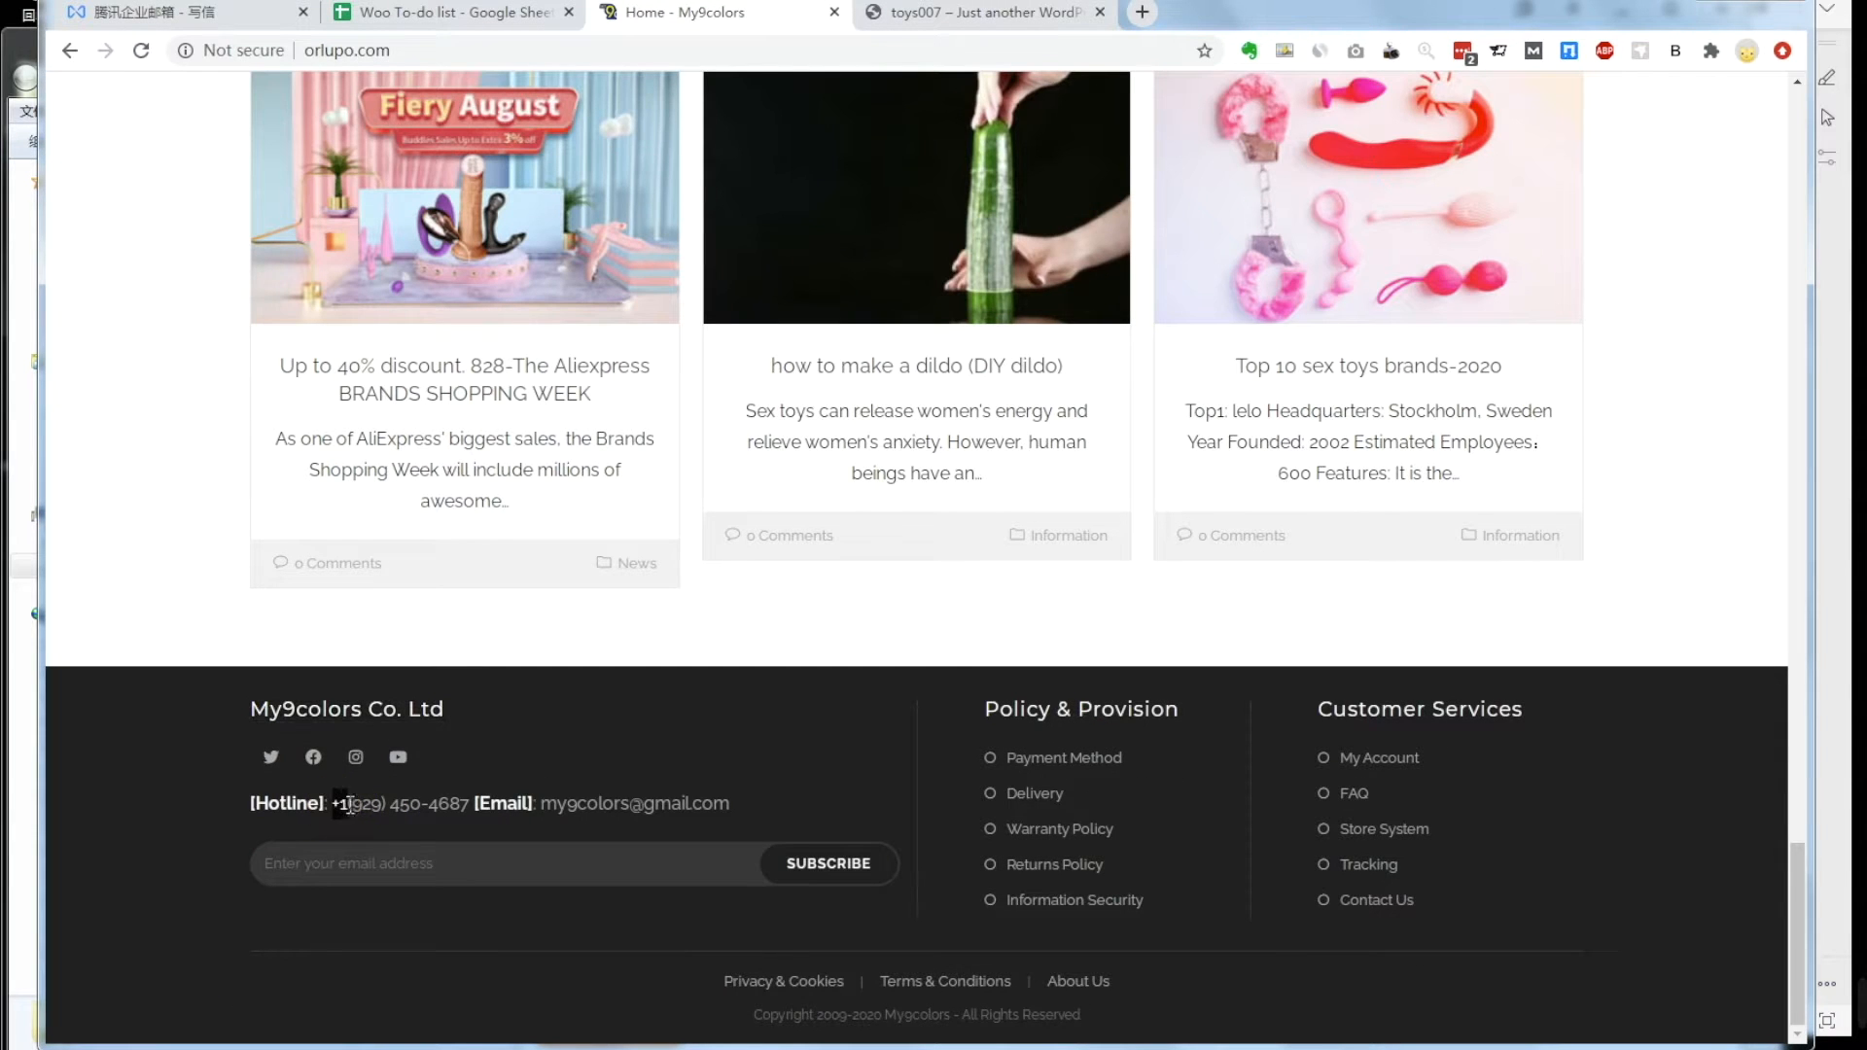
{"action": "right_click", "coordinate": [434, 808]}
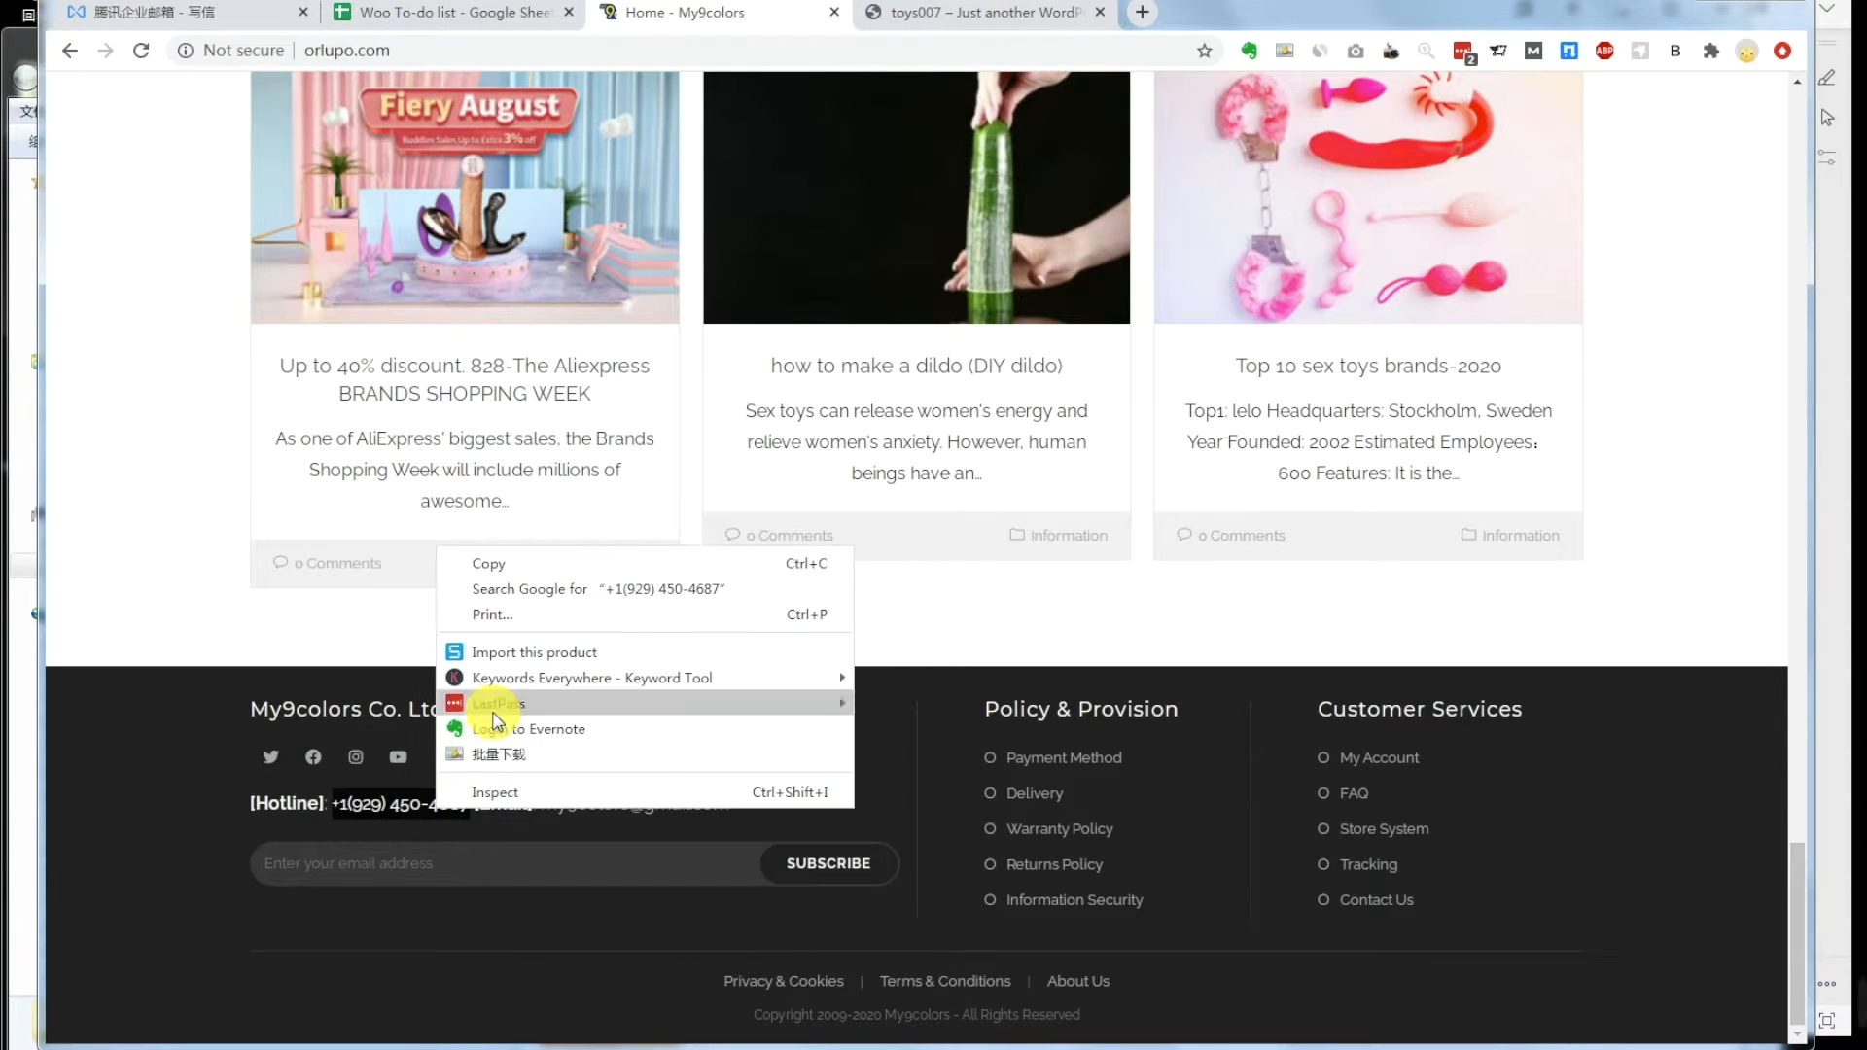
{"action": "left_click", "coordinate": [513, 568]}
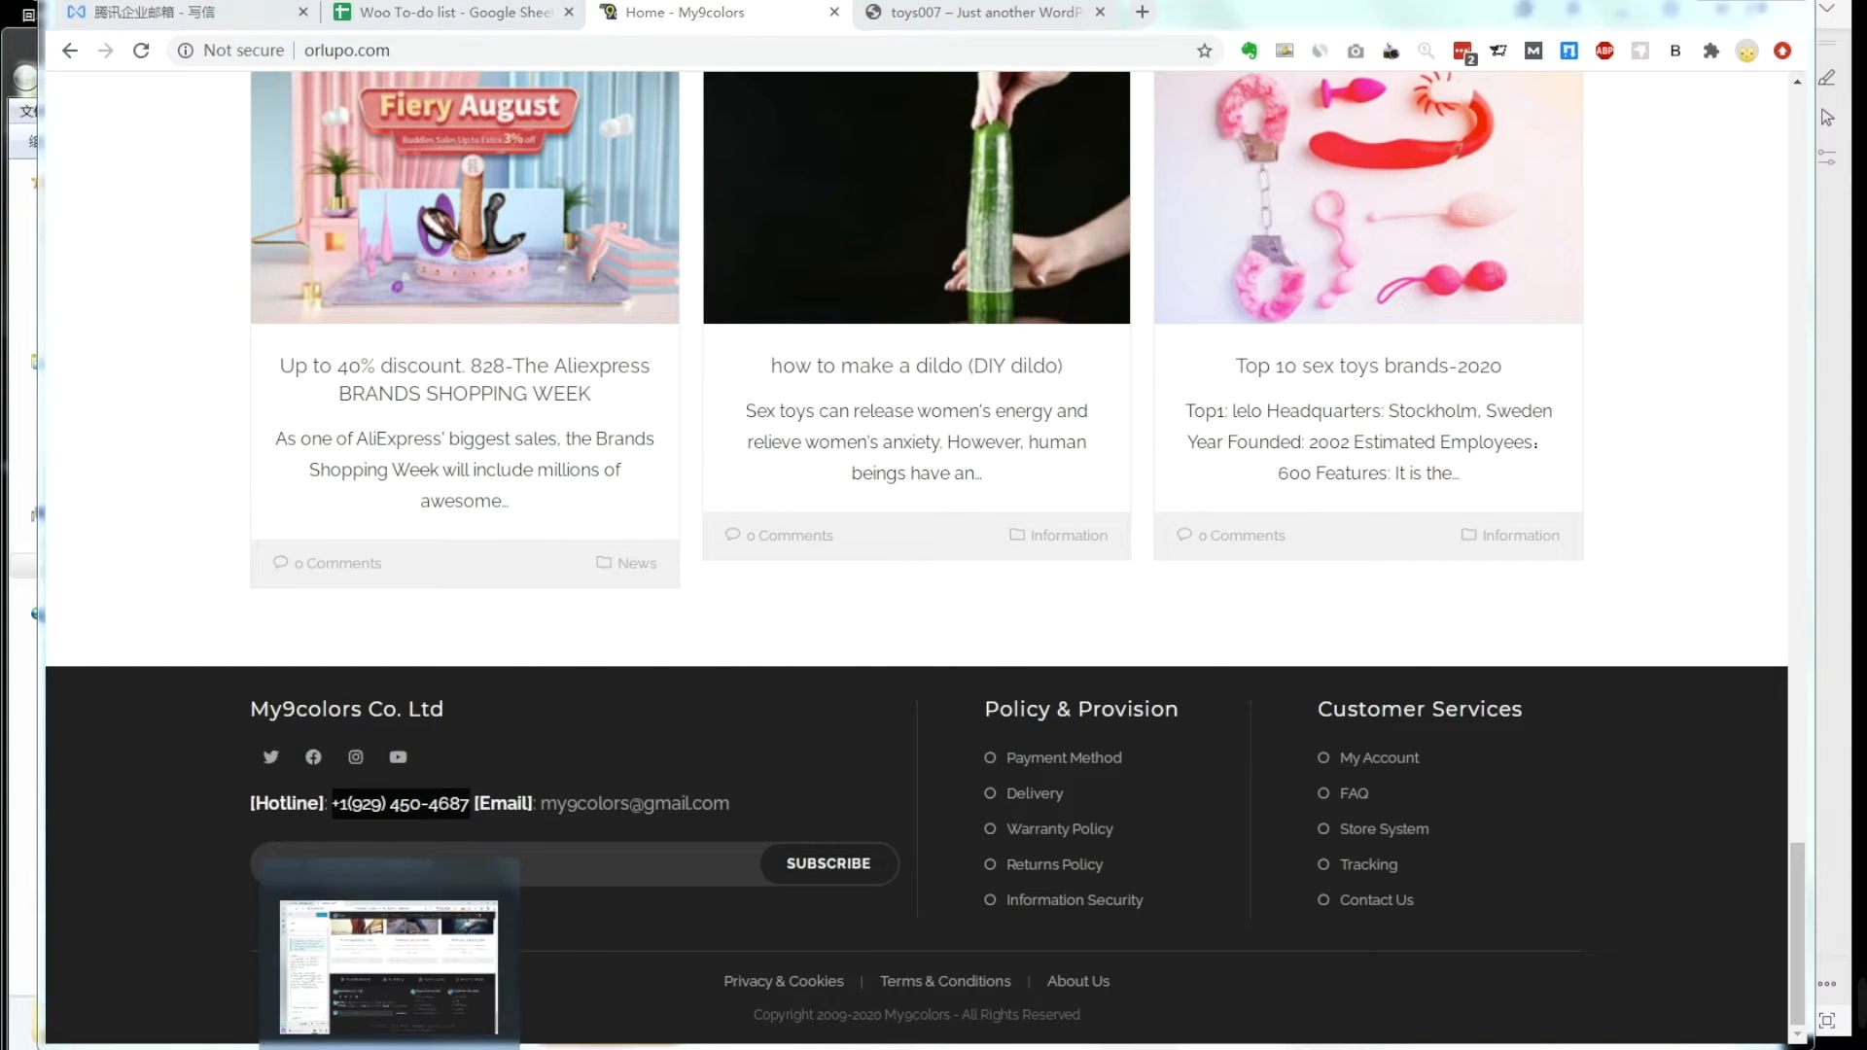
{"action": "left_click", "coordinate": [387, 1048]}
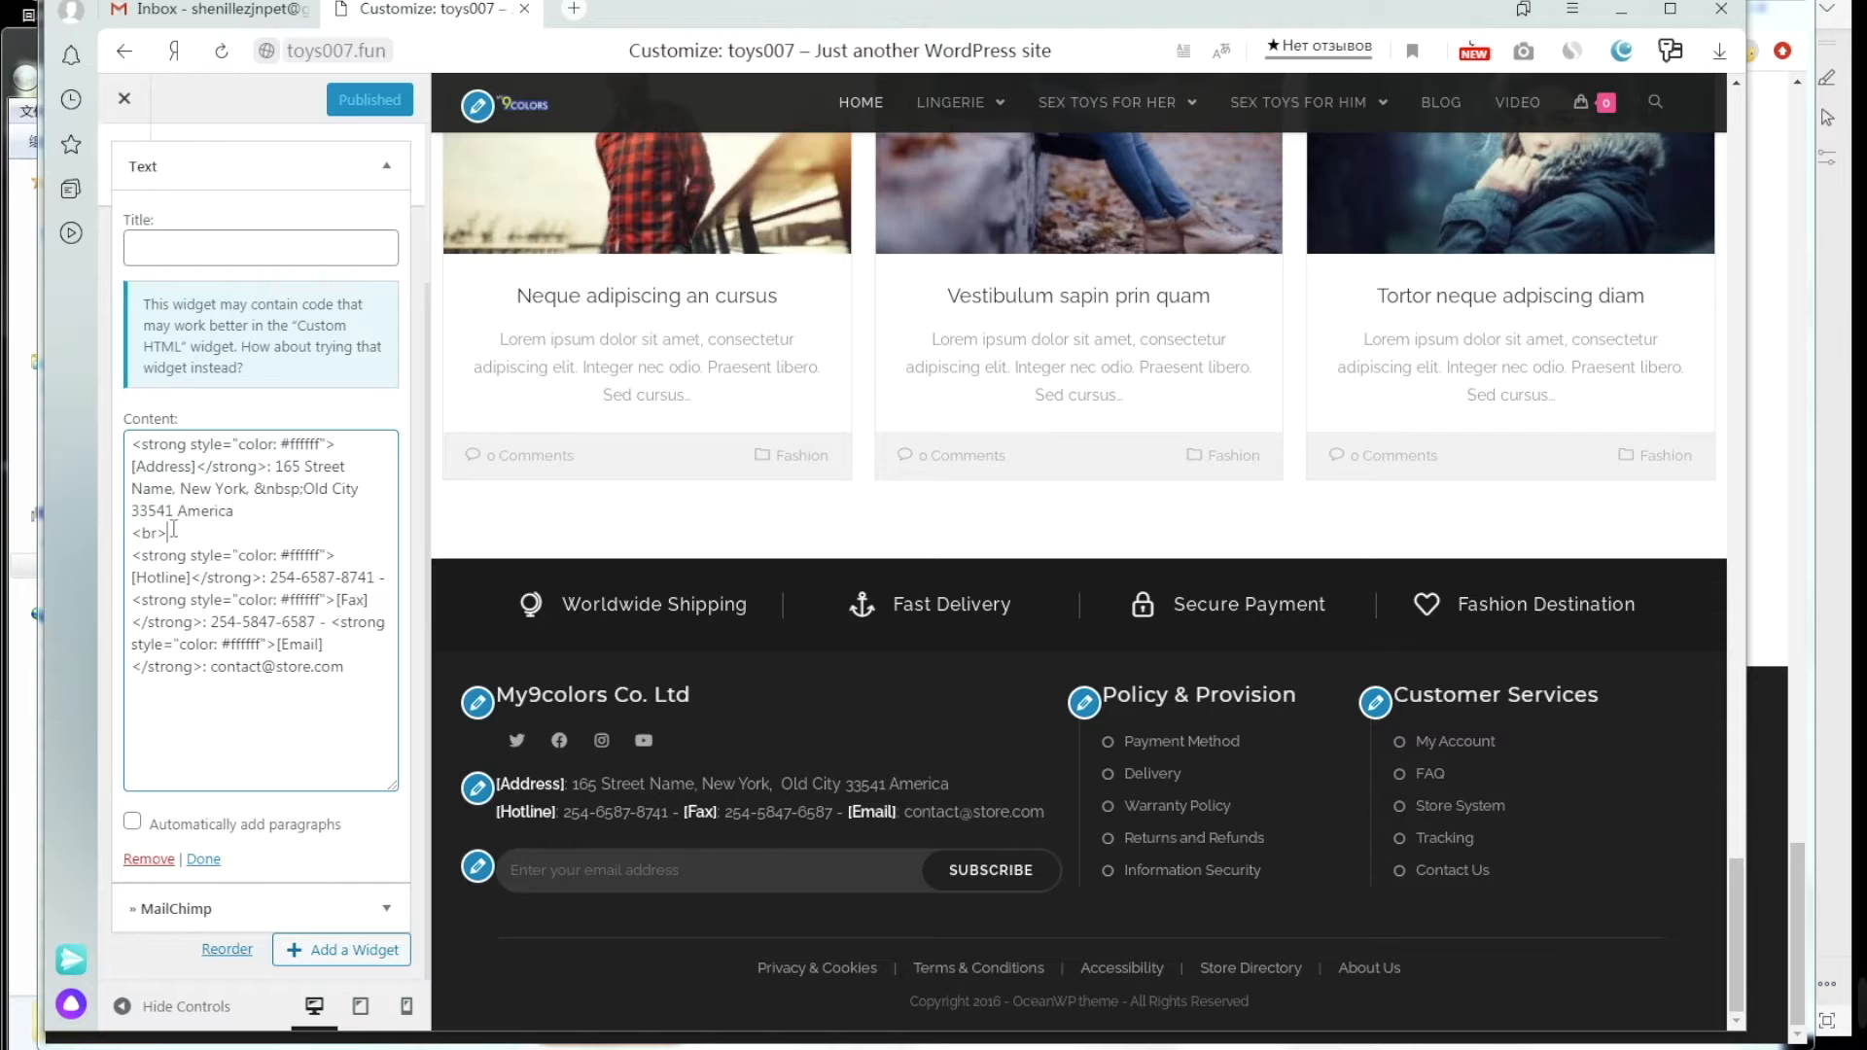
{"action": "left_click_drag", "start_coordinate": [167, 532], "coordinate": [124, 435]}
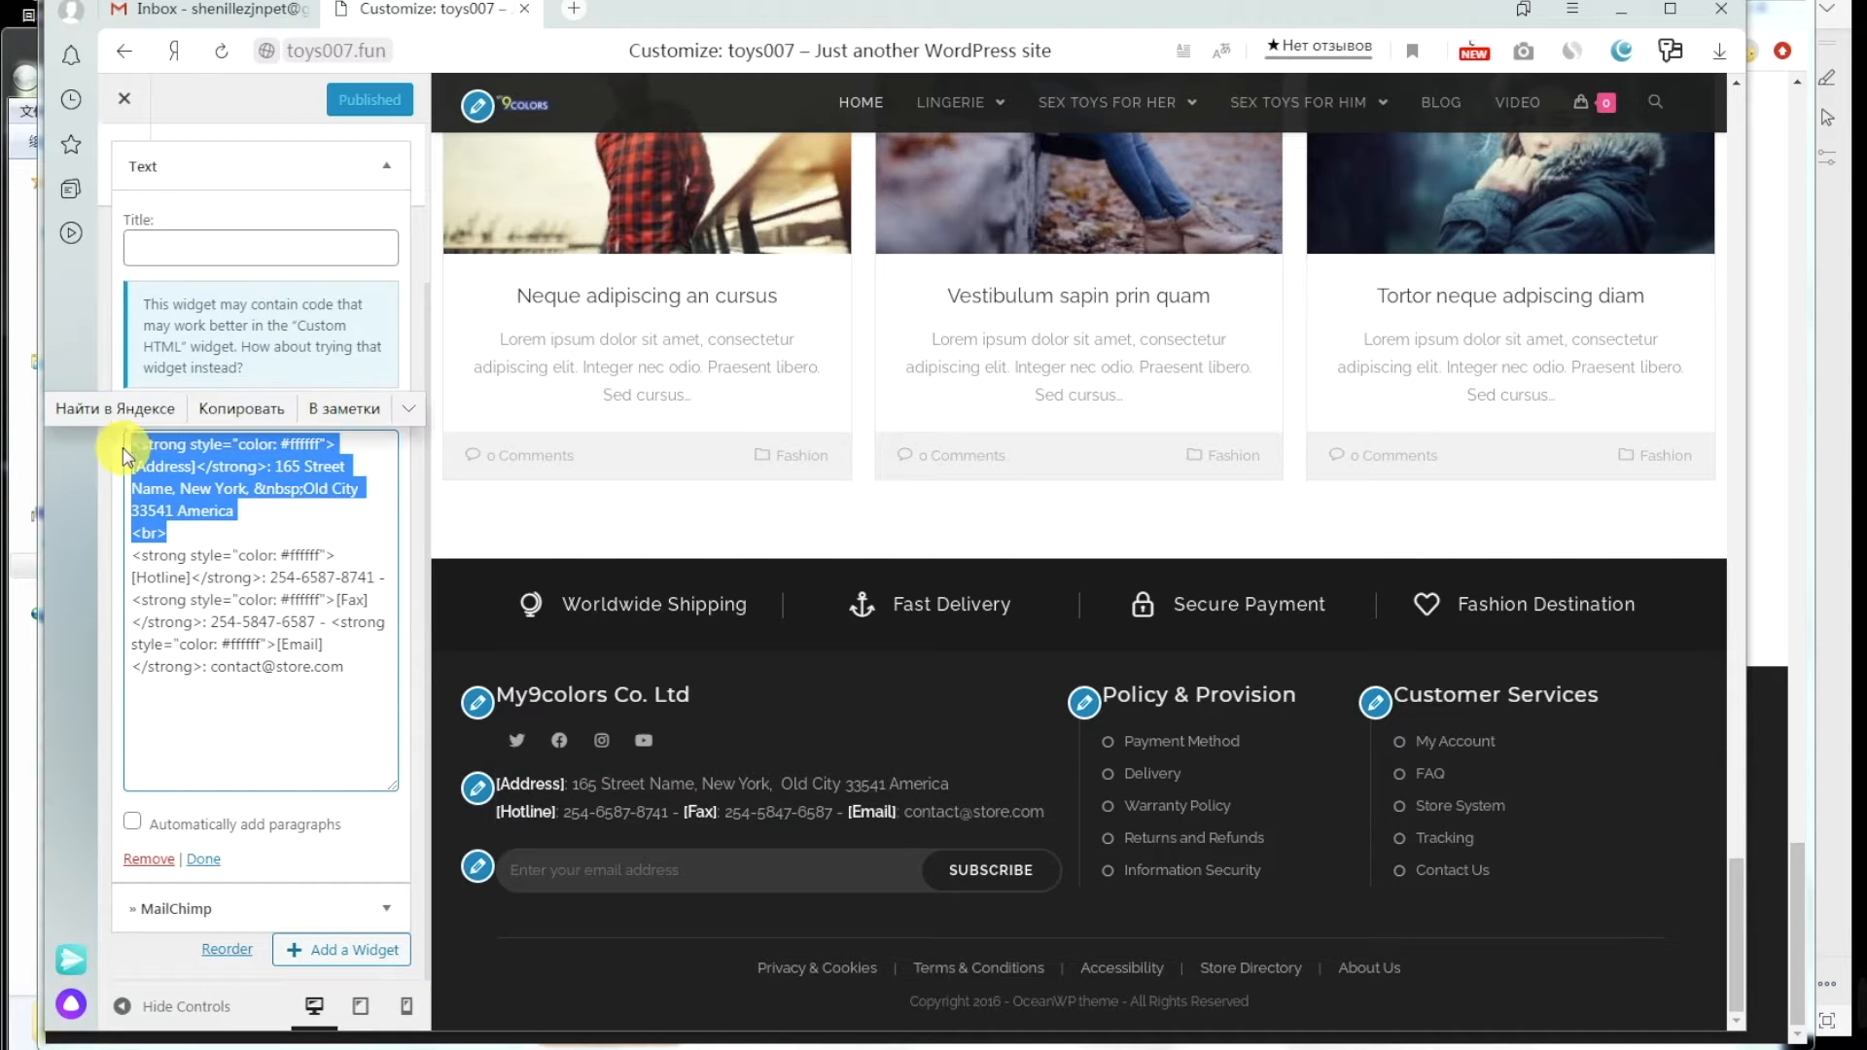
{"action": "key", "text": "BackSpace"}
{"action": "key", "text": "Delete"}
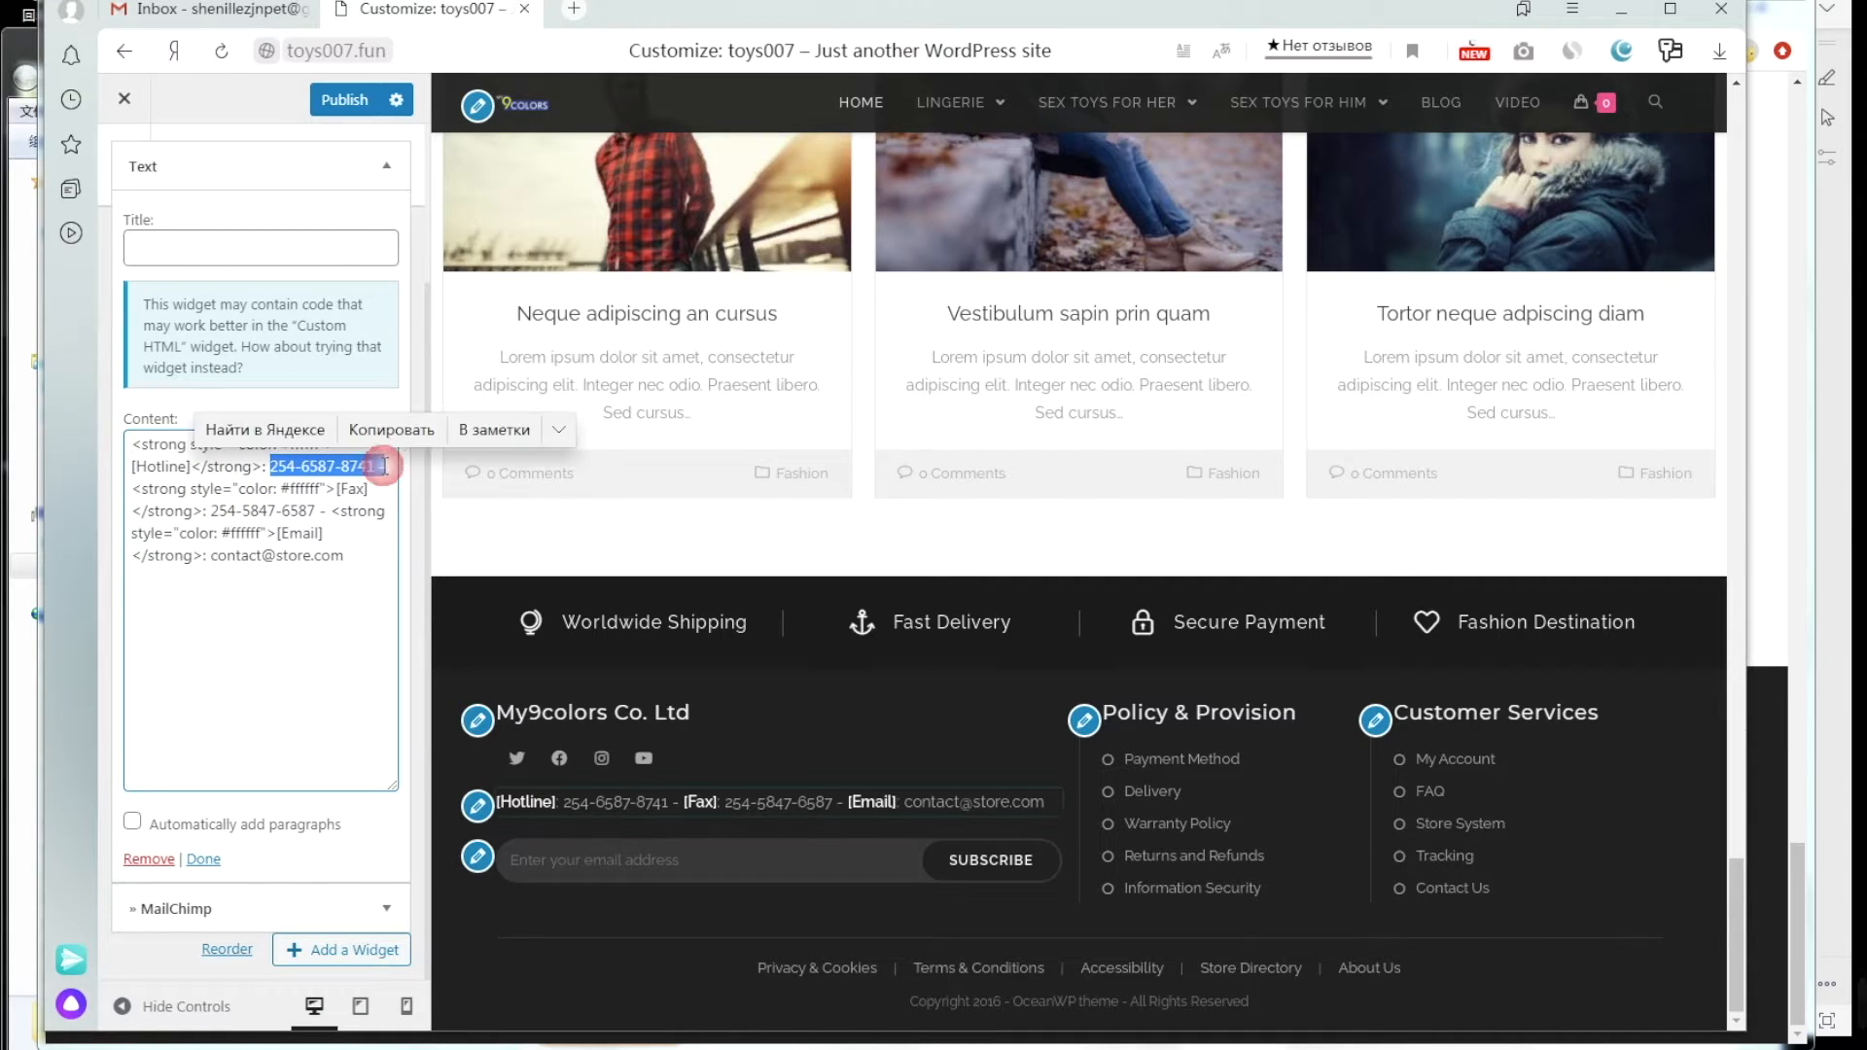
{"action": "key", "text": "ctrl+v"}
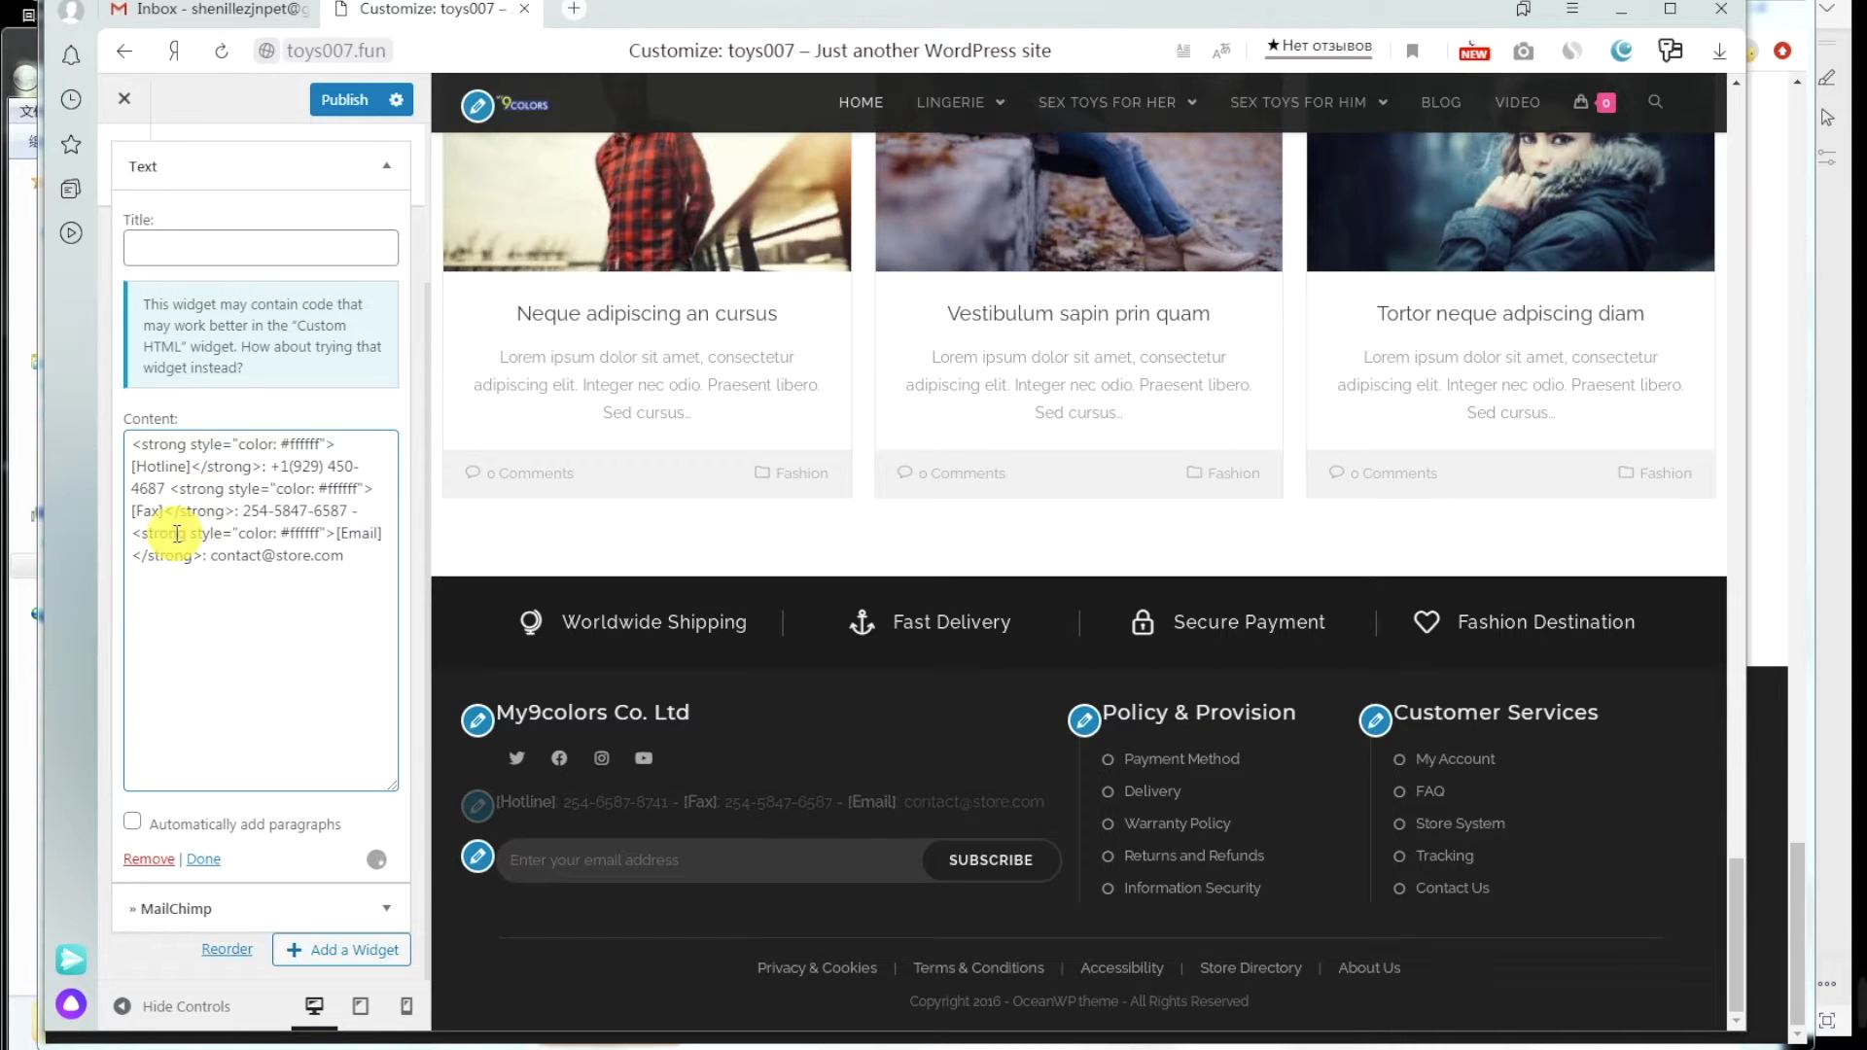
Step: Delete the fax entry and replace the old e-mail with the reference site's e-mail address
{"action": "left_click_drag", "start_coordinate": [168, 511], "coordinate": [358, 511]}
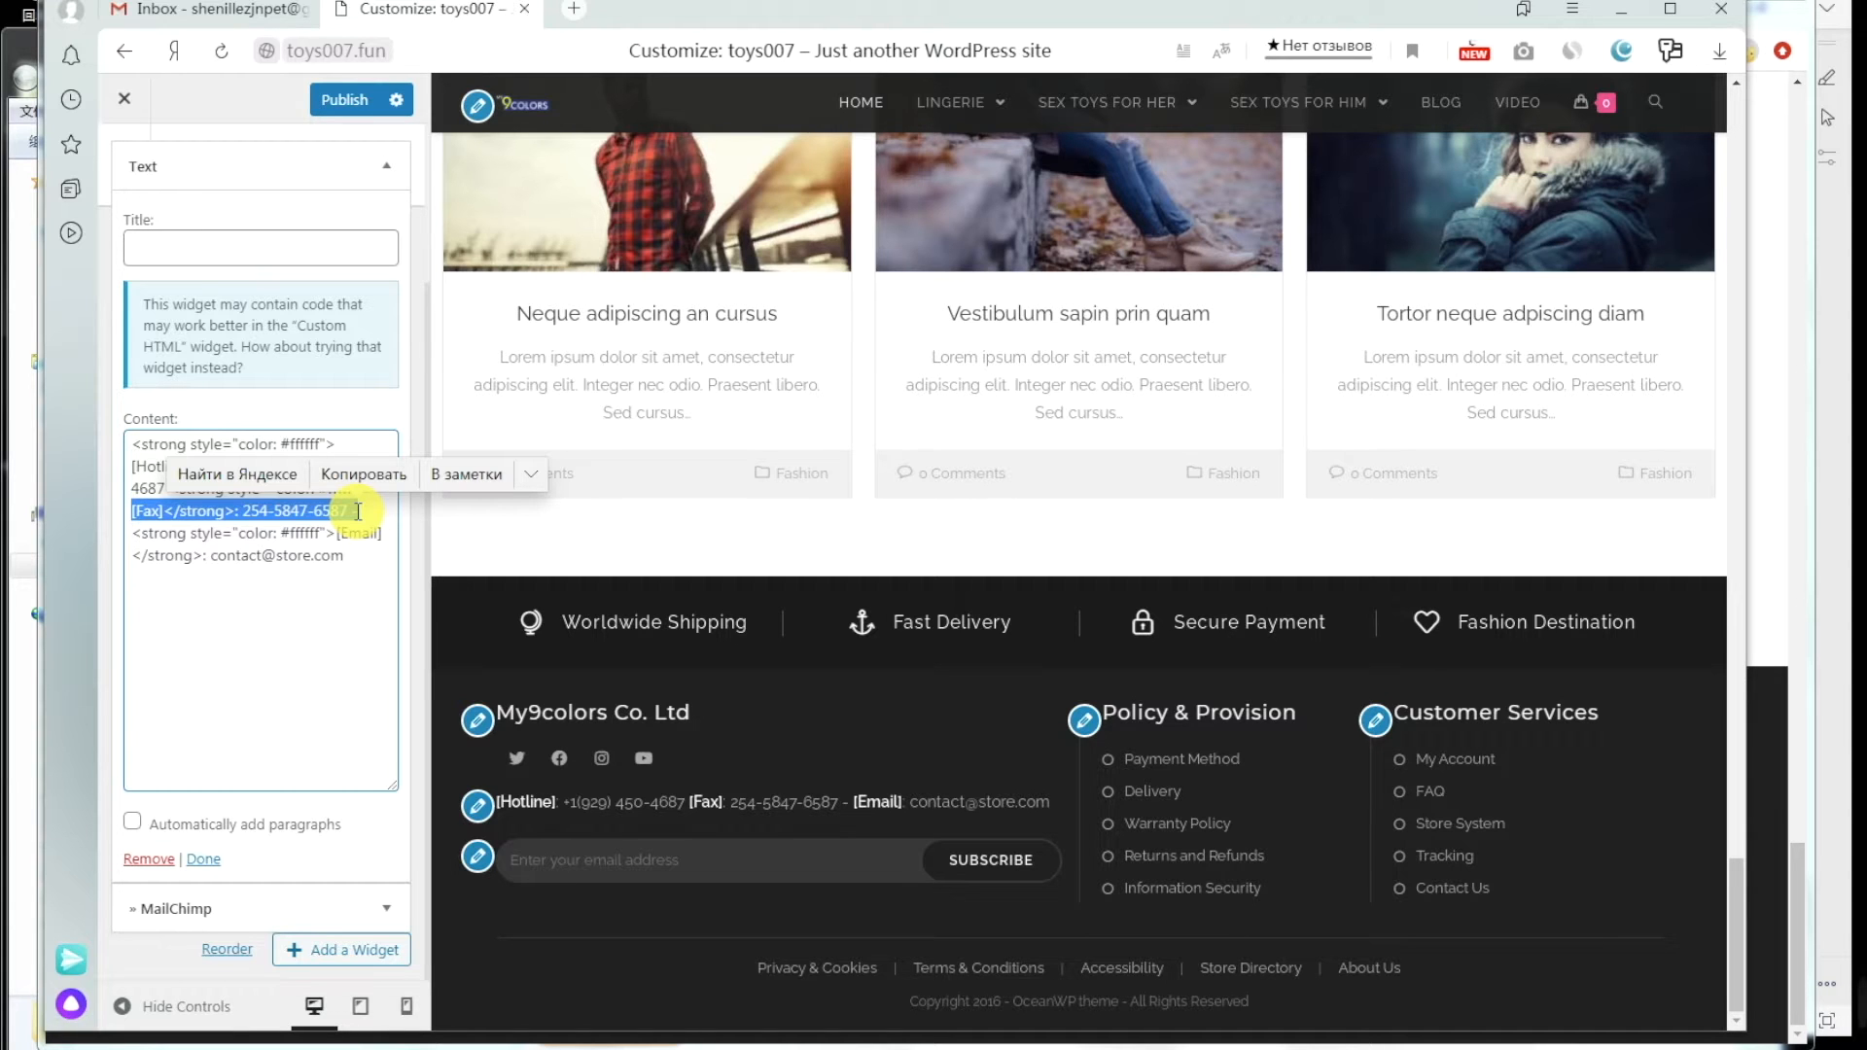
{"action": "key", "text": "BackSpace"}
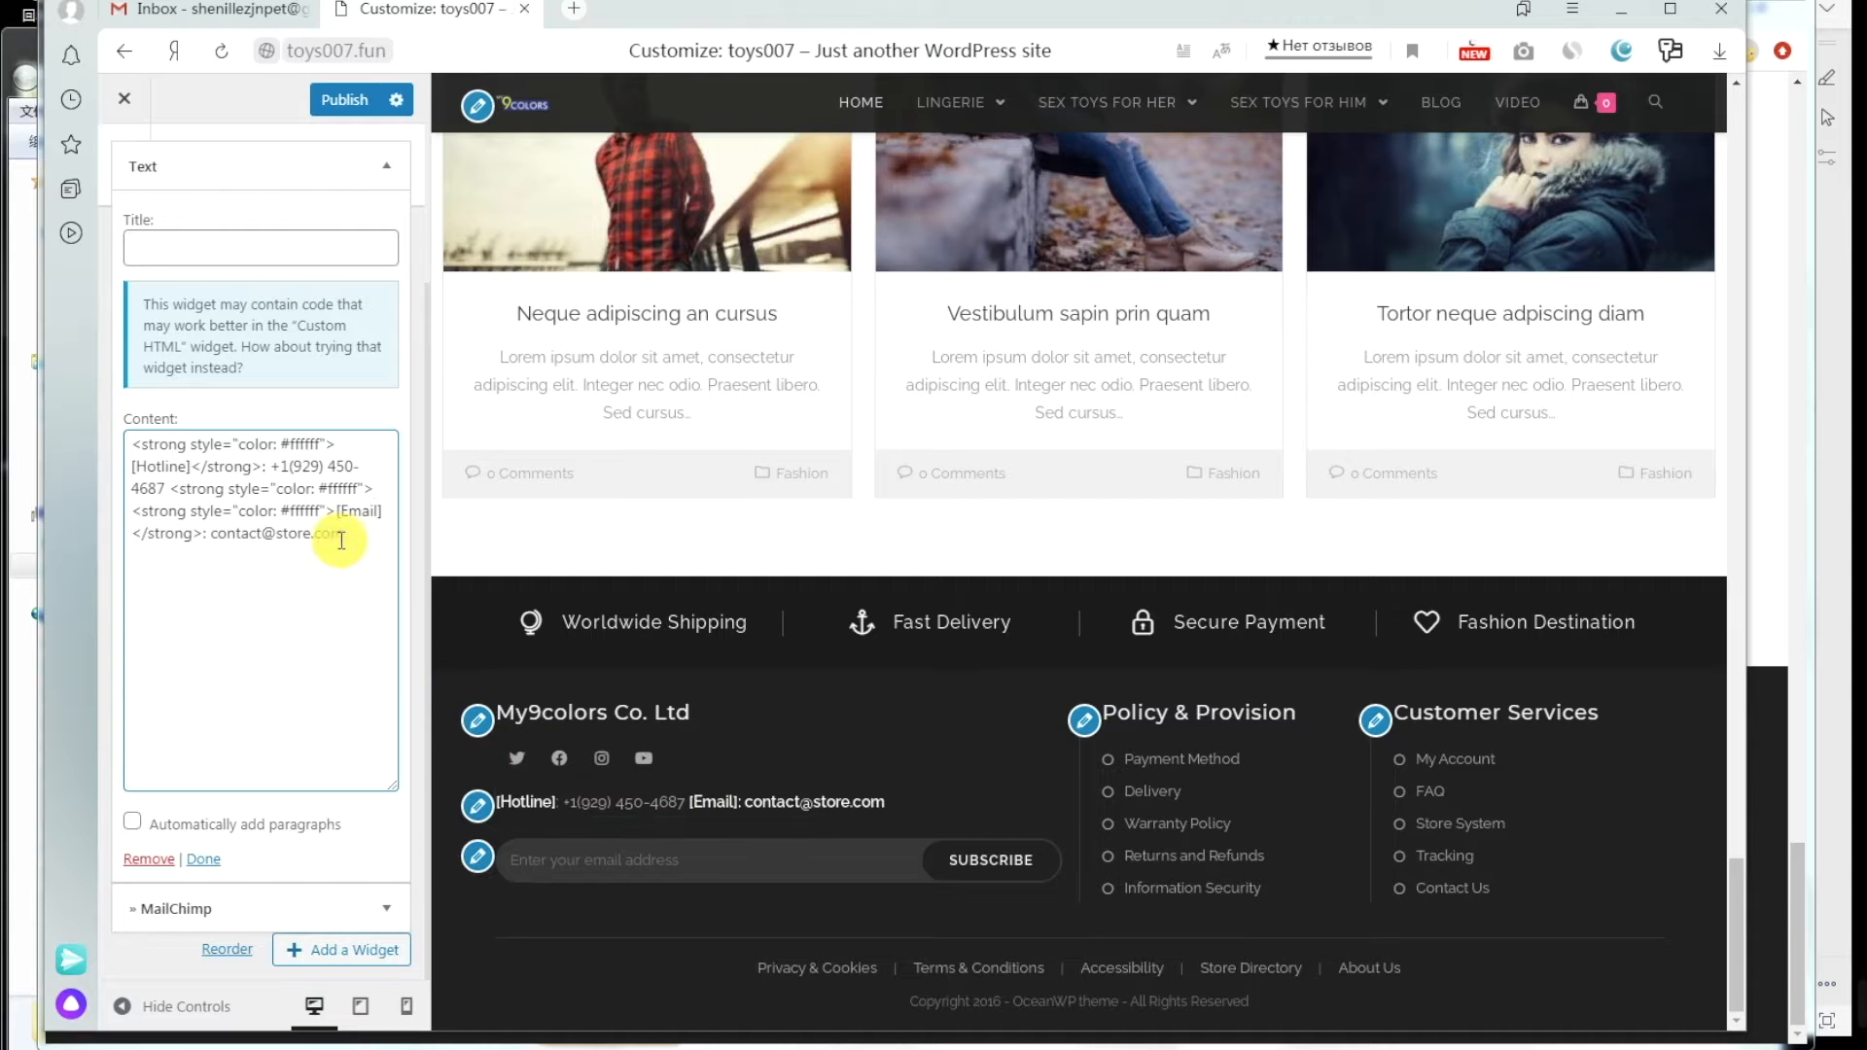
{"action": "left_click", "coordinate": [319, 1048]}
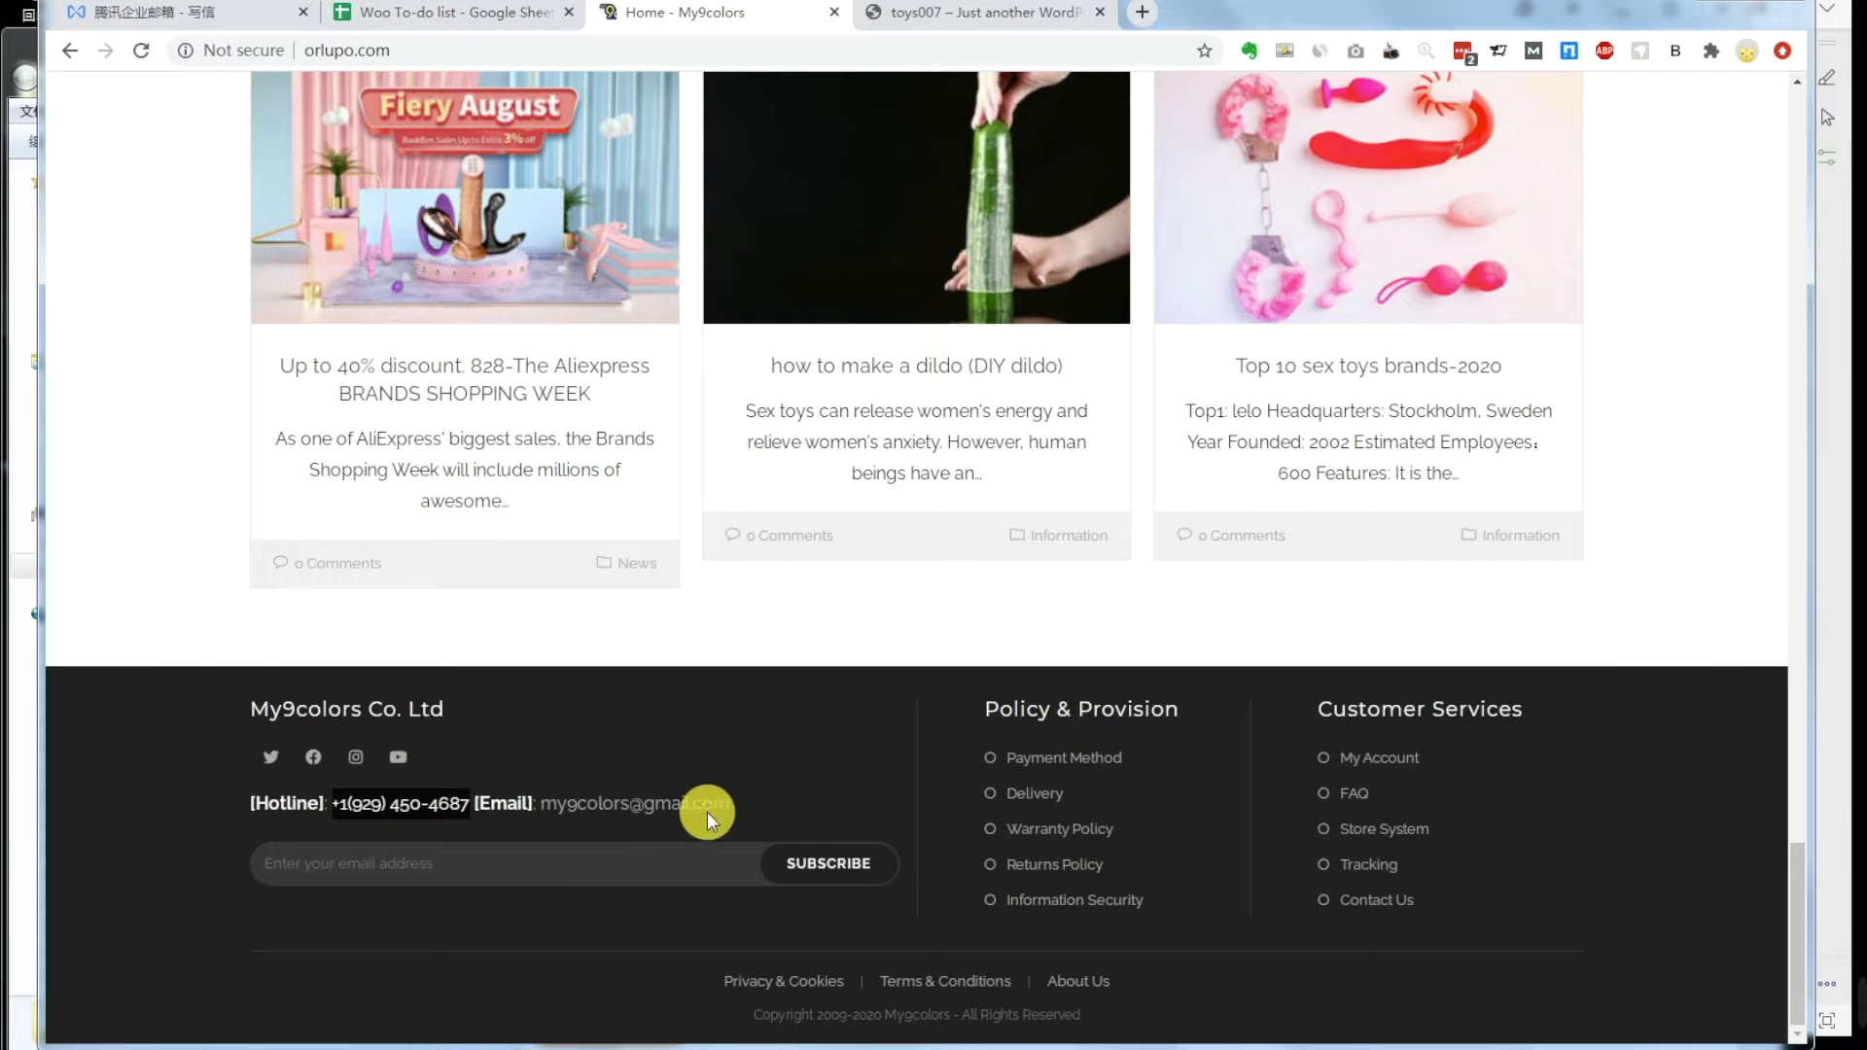
{"action": "left_click", "coordinate": [743, 802]}
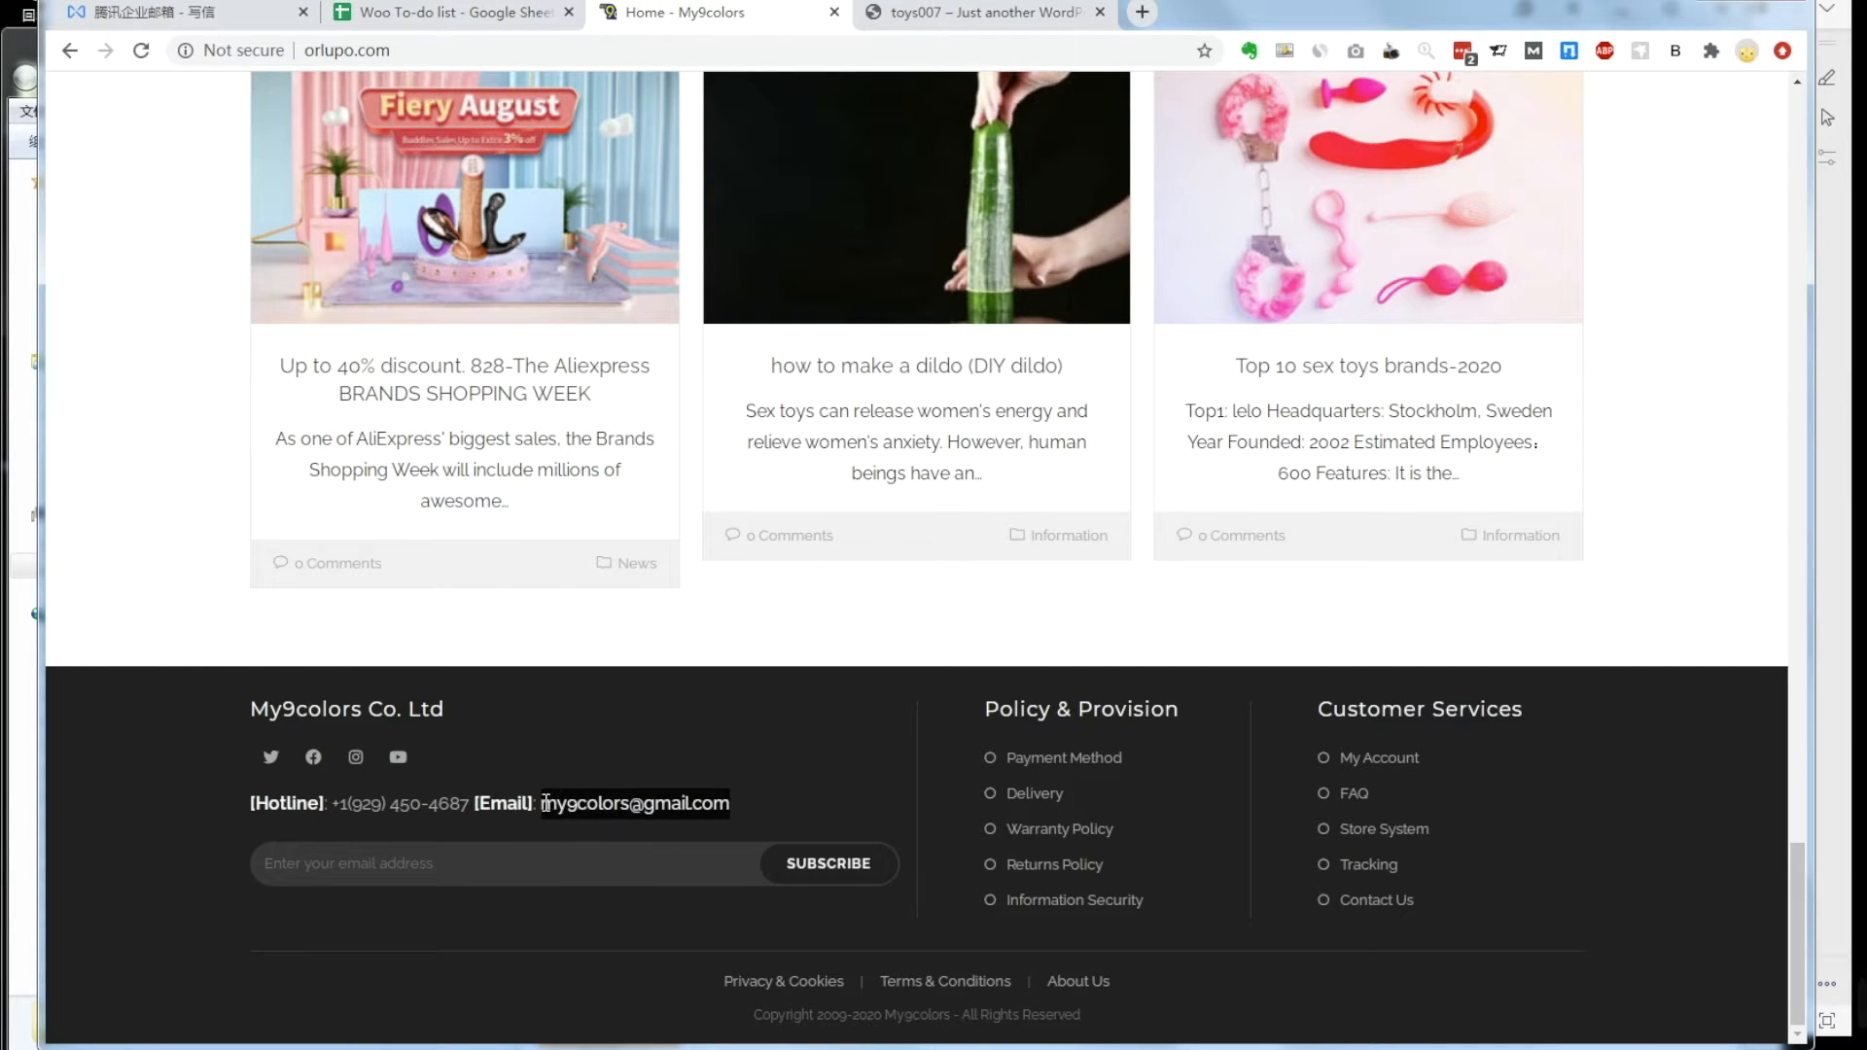
{"action": "right_click", "coordinate": [576, 810]}
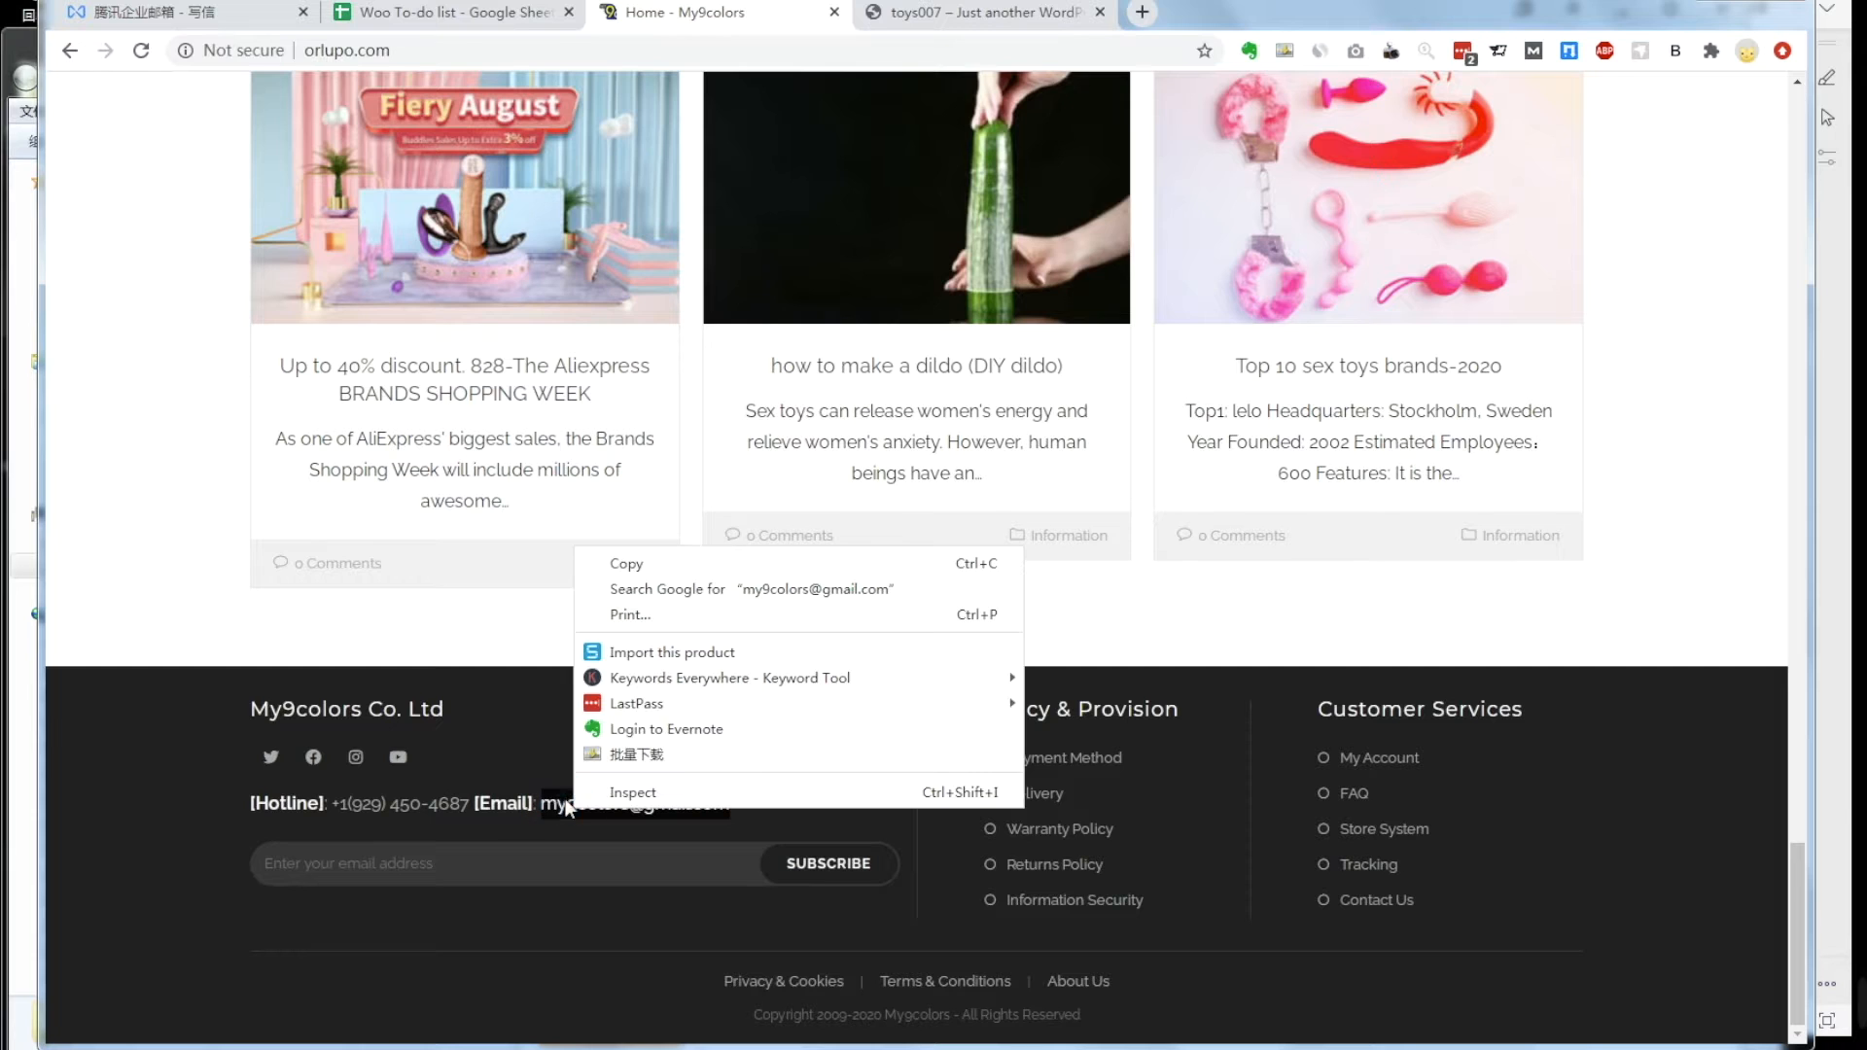
{"action": "left_click", "coordinate": [623, 566]}
{"action": "left_click", "coordinate": [319, 1046]}
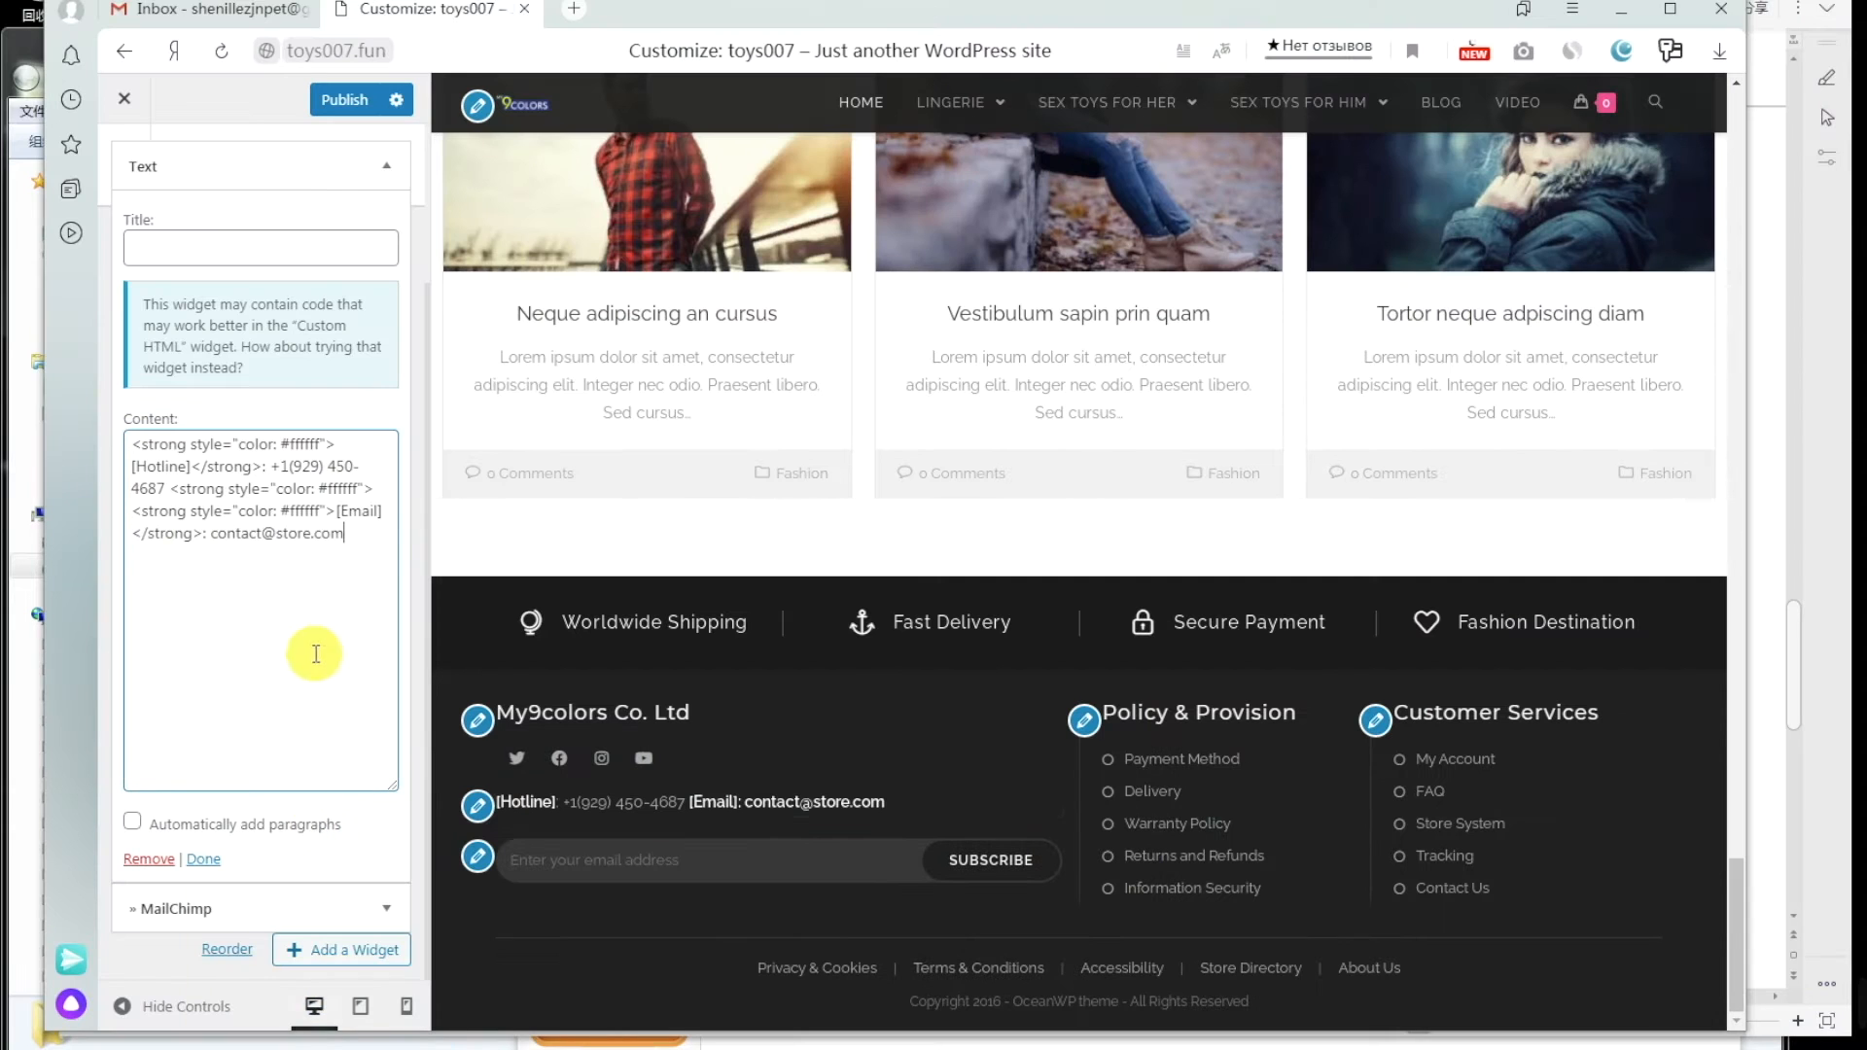
{"action": "right_click", "coordinate": [357, 542]}
{"action": "left_click", "coordinate": [356, 509]}
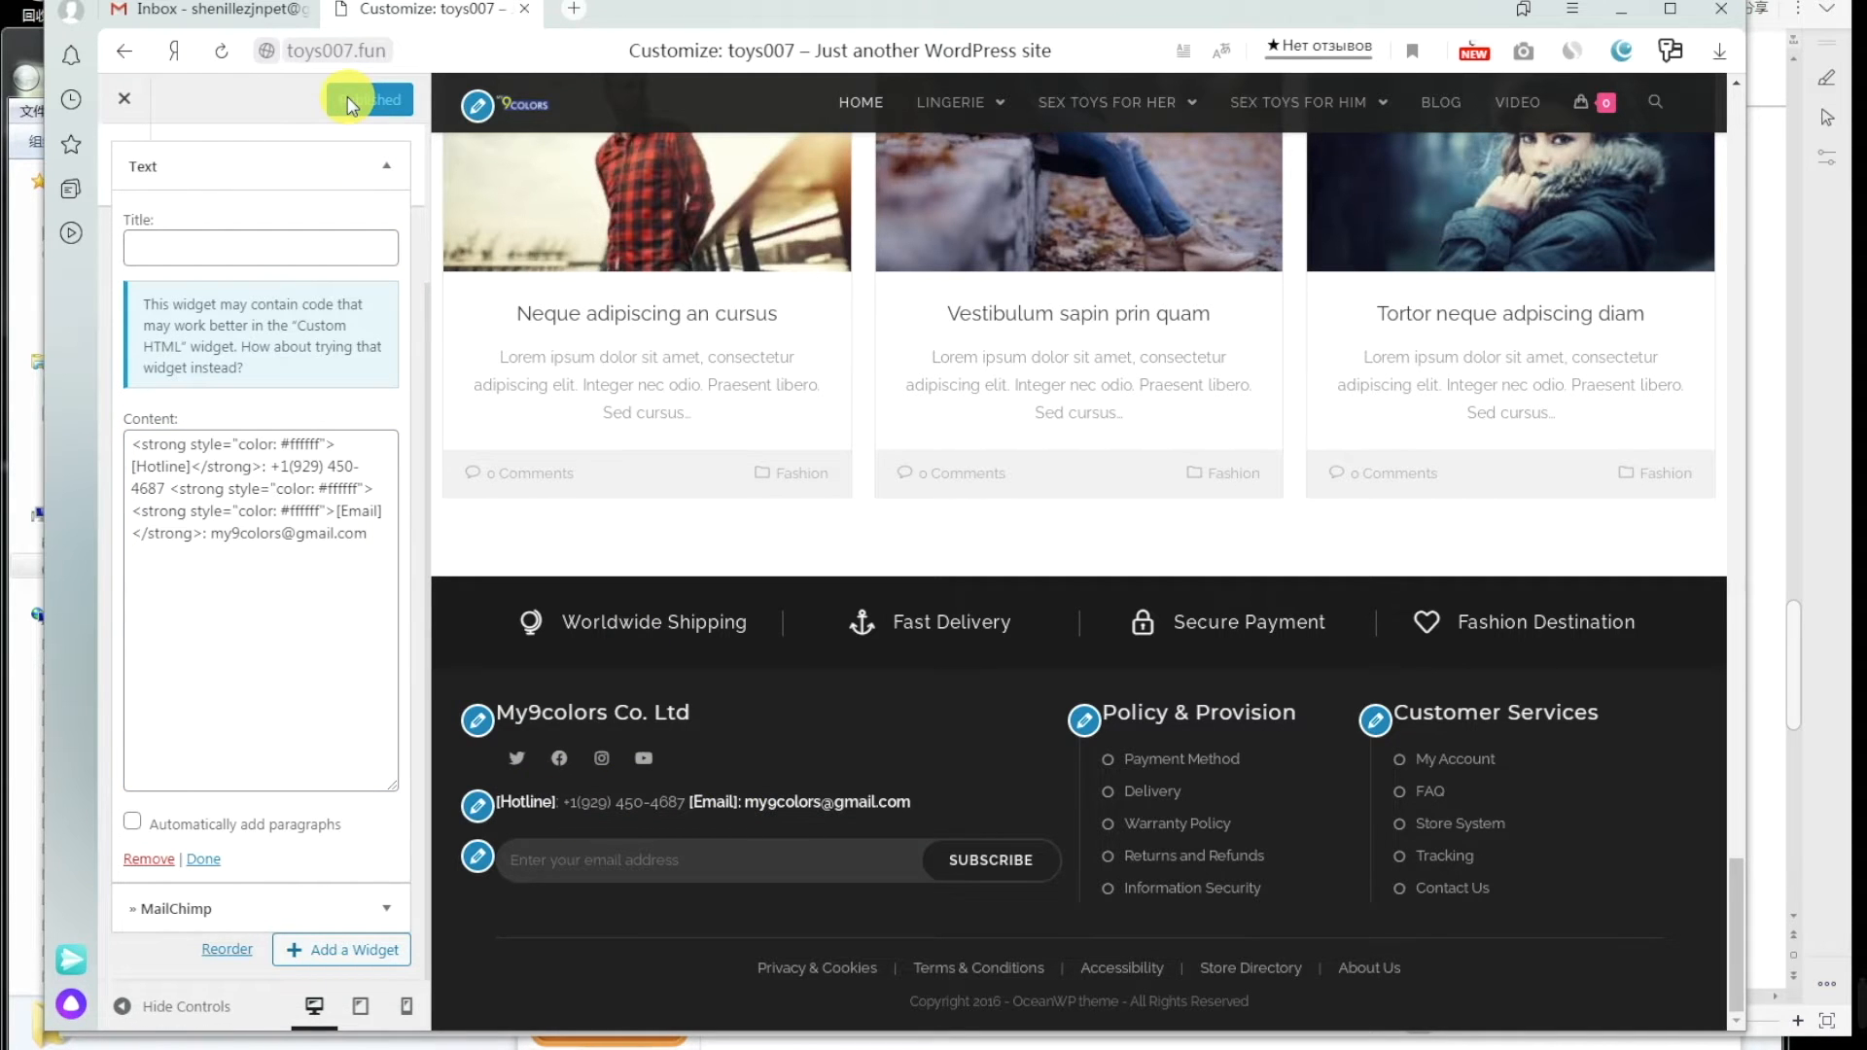
{"action": "left_click", "coordinate": [383, 1048]}
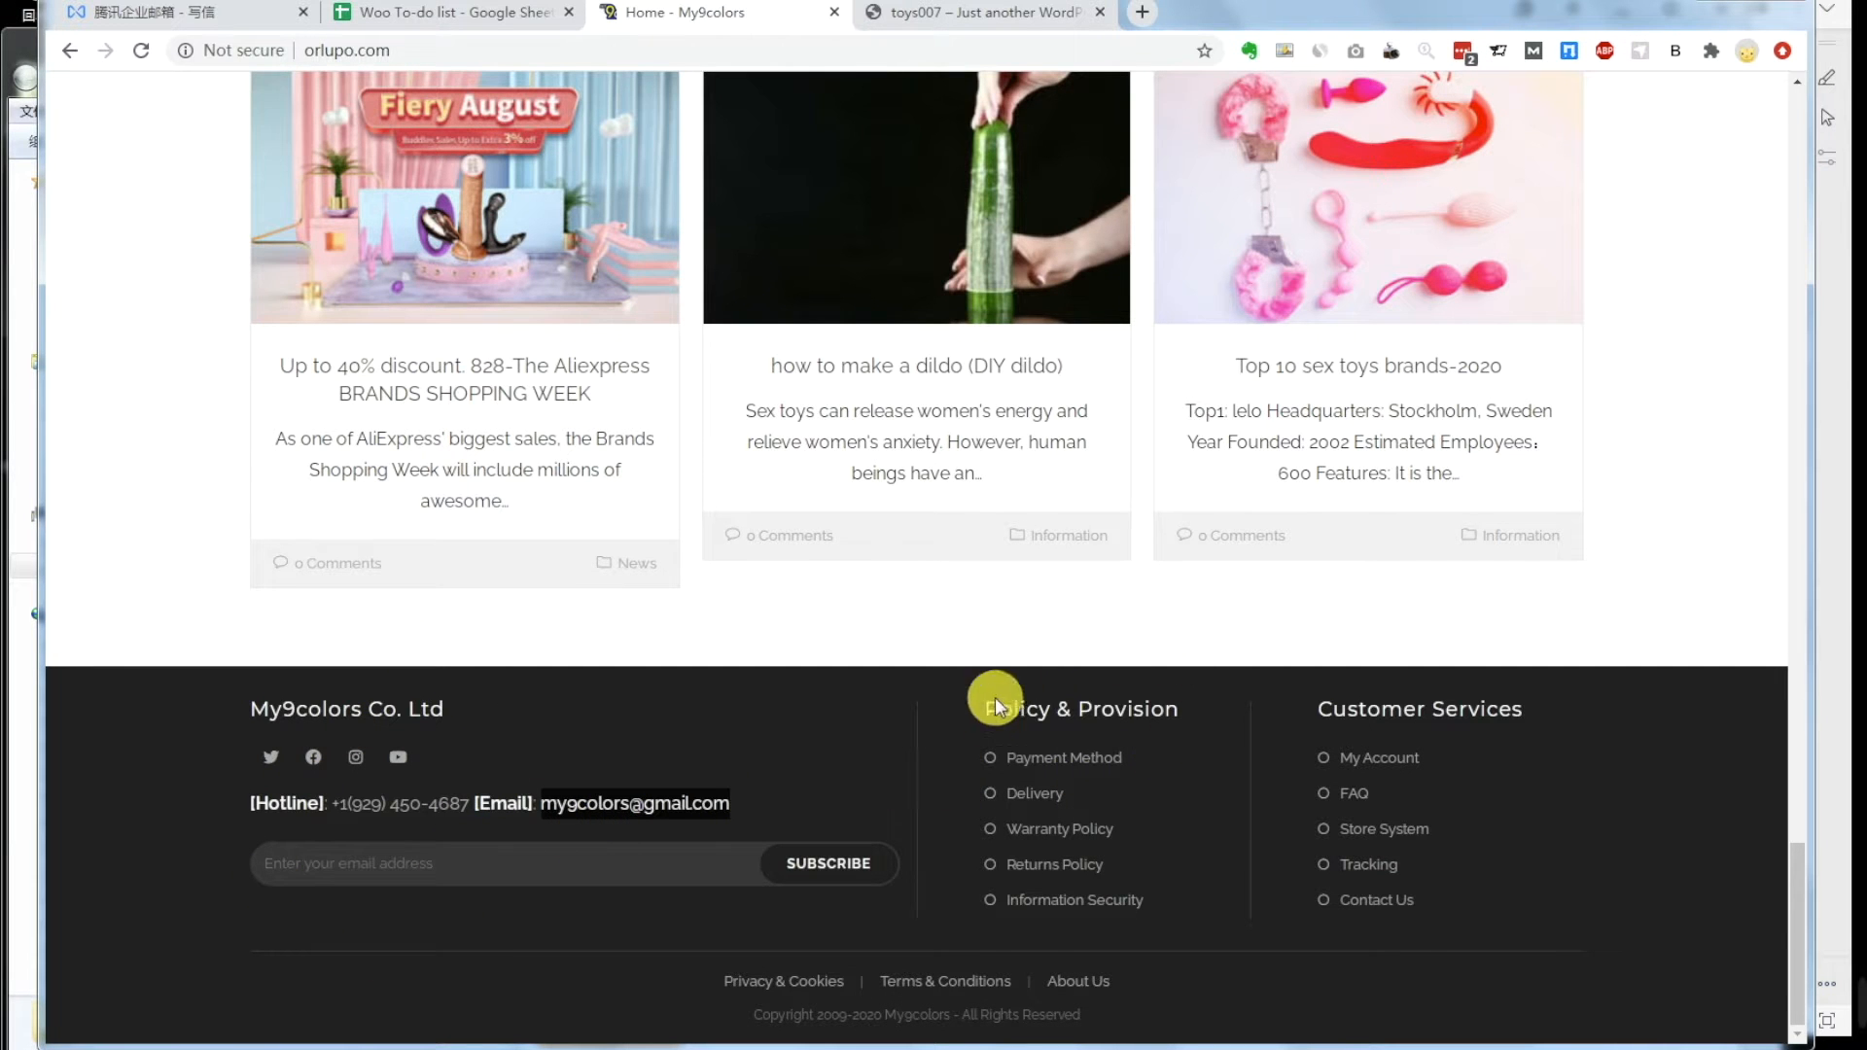
{"action": "left_click", "coordinate": [1068, 757]}
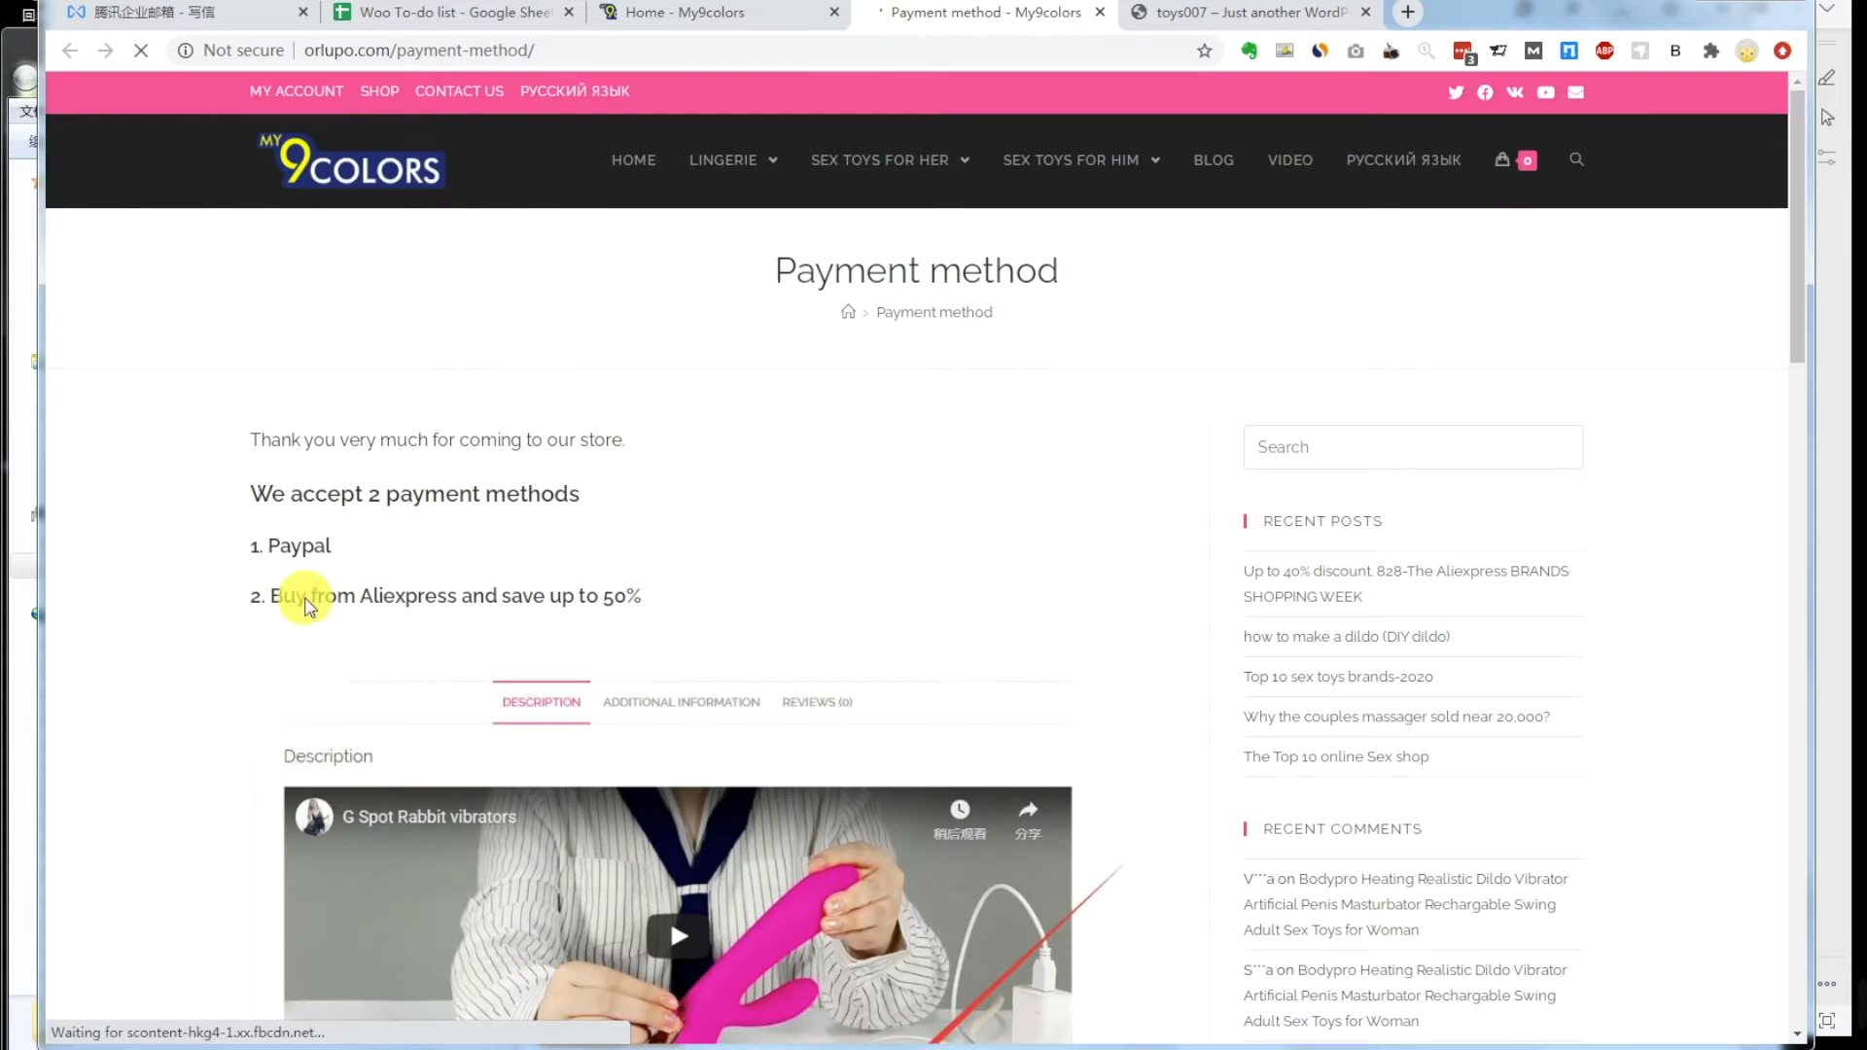
{"action": "left_click", "coordinate": [460, 1048]}
{"action": "left_click", "coordinate": [457, 963]}
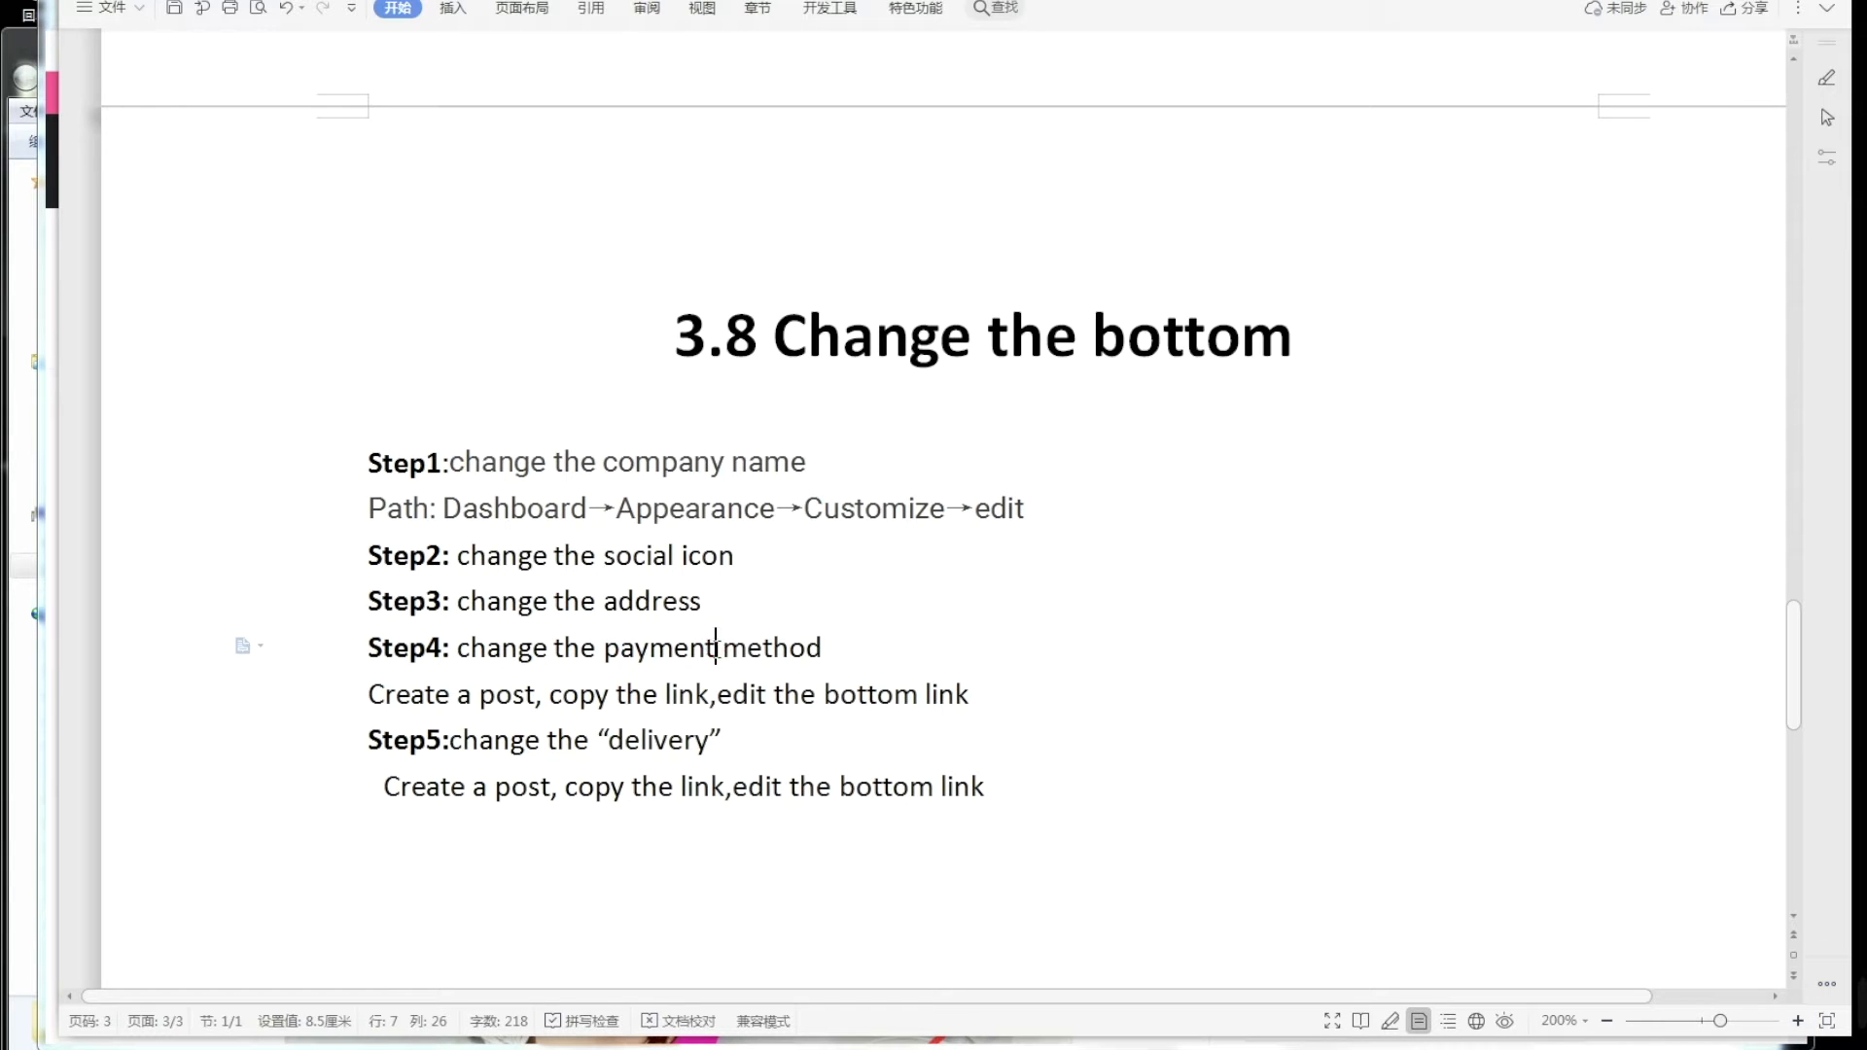
{"action": "left_click", "coordinate": [472, 696]}
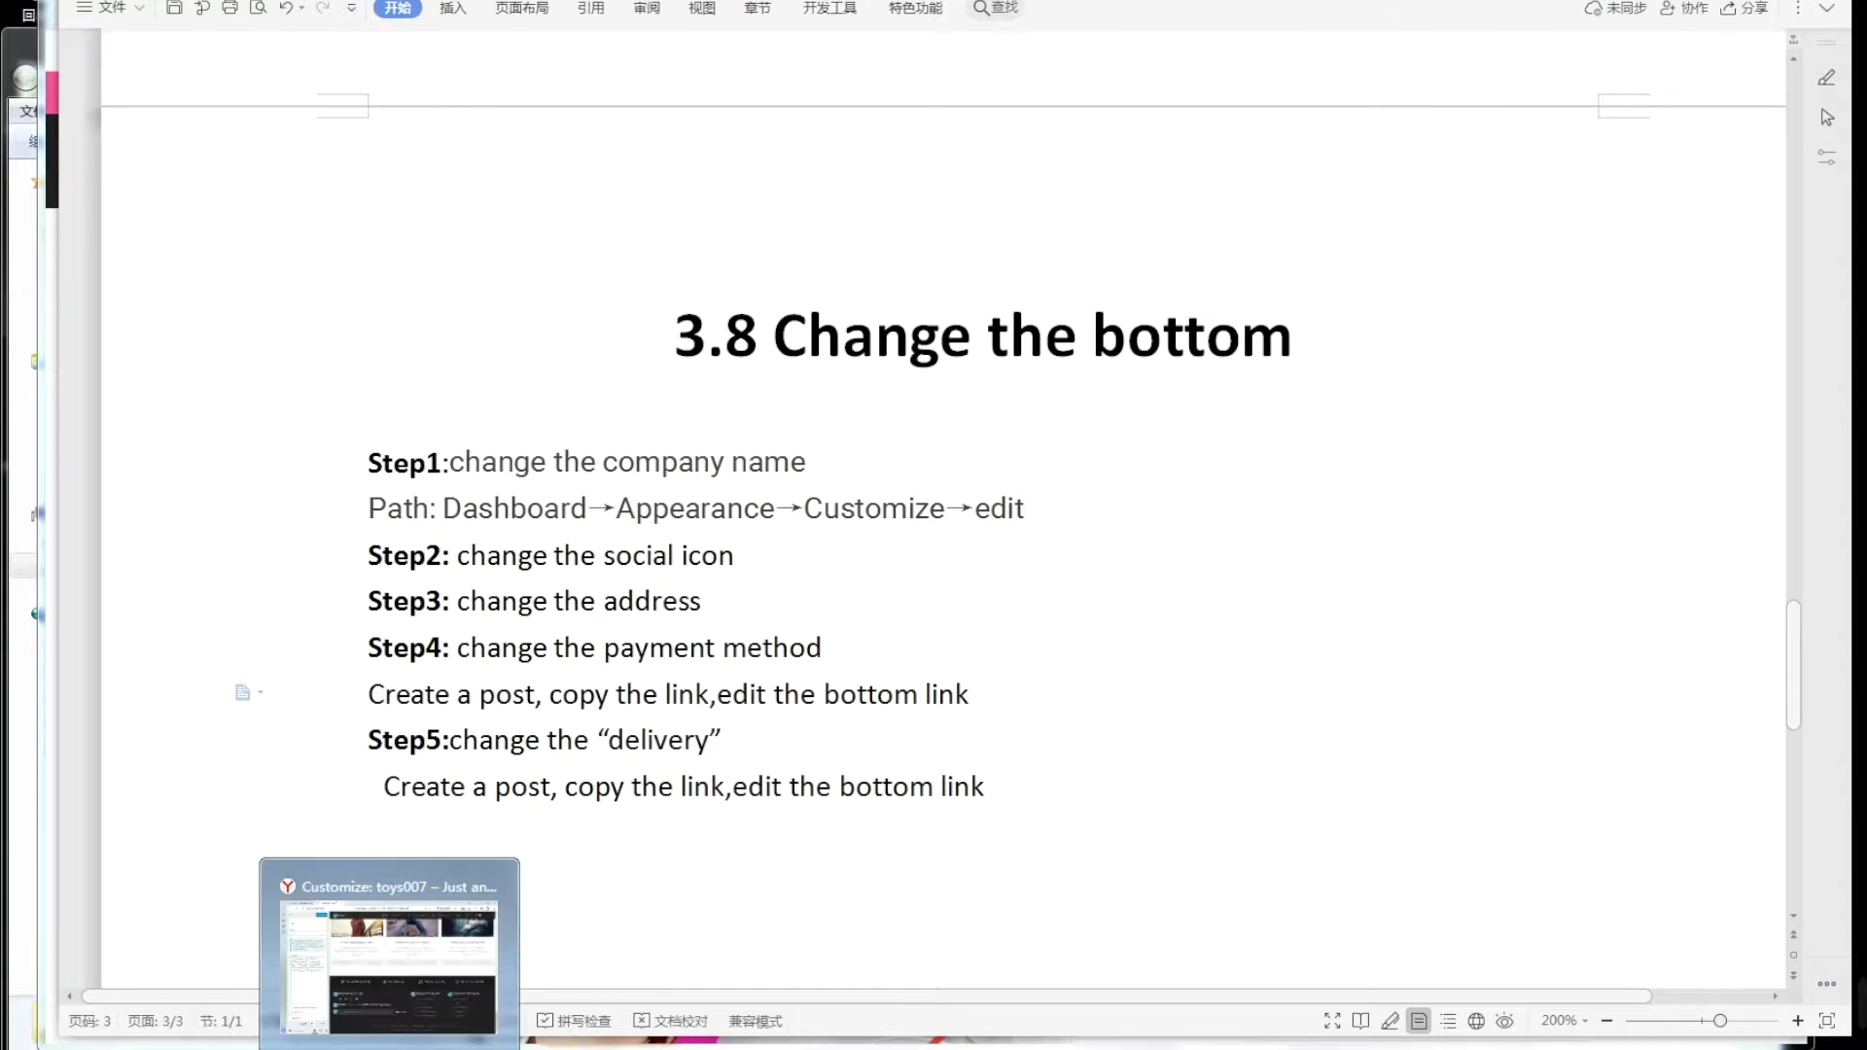
{"action": "left_click", "coordinate": [389, 933]}
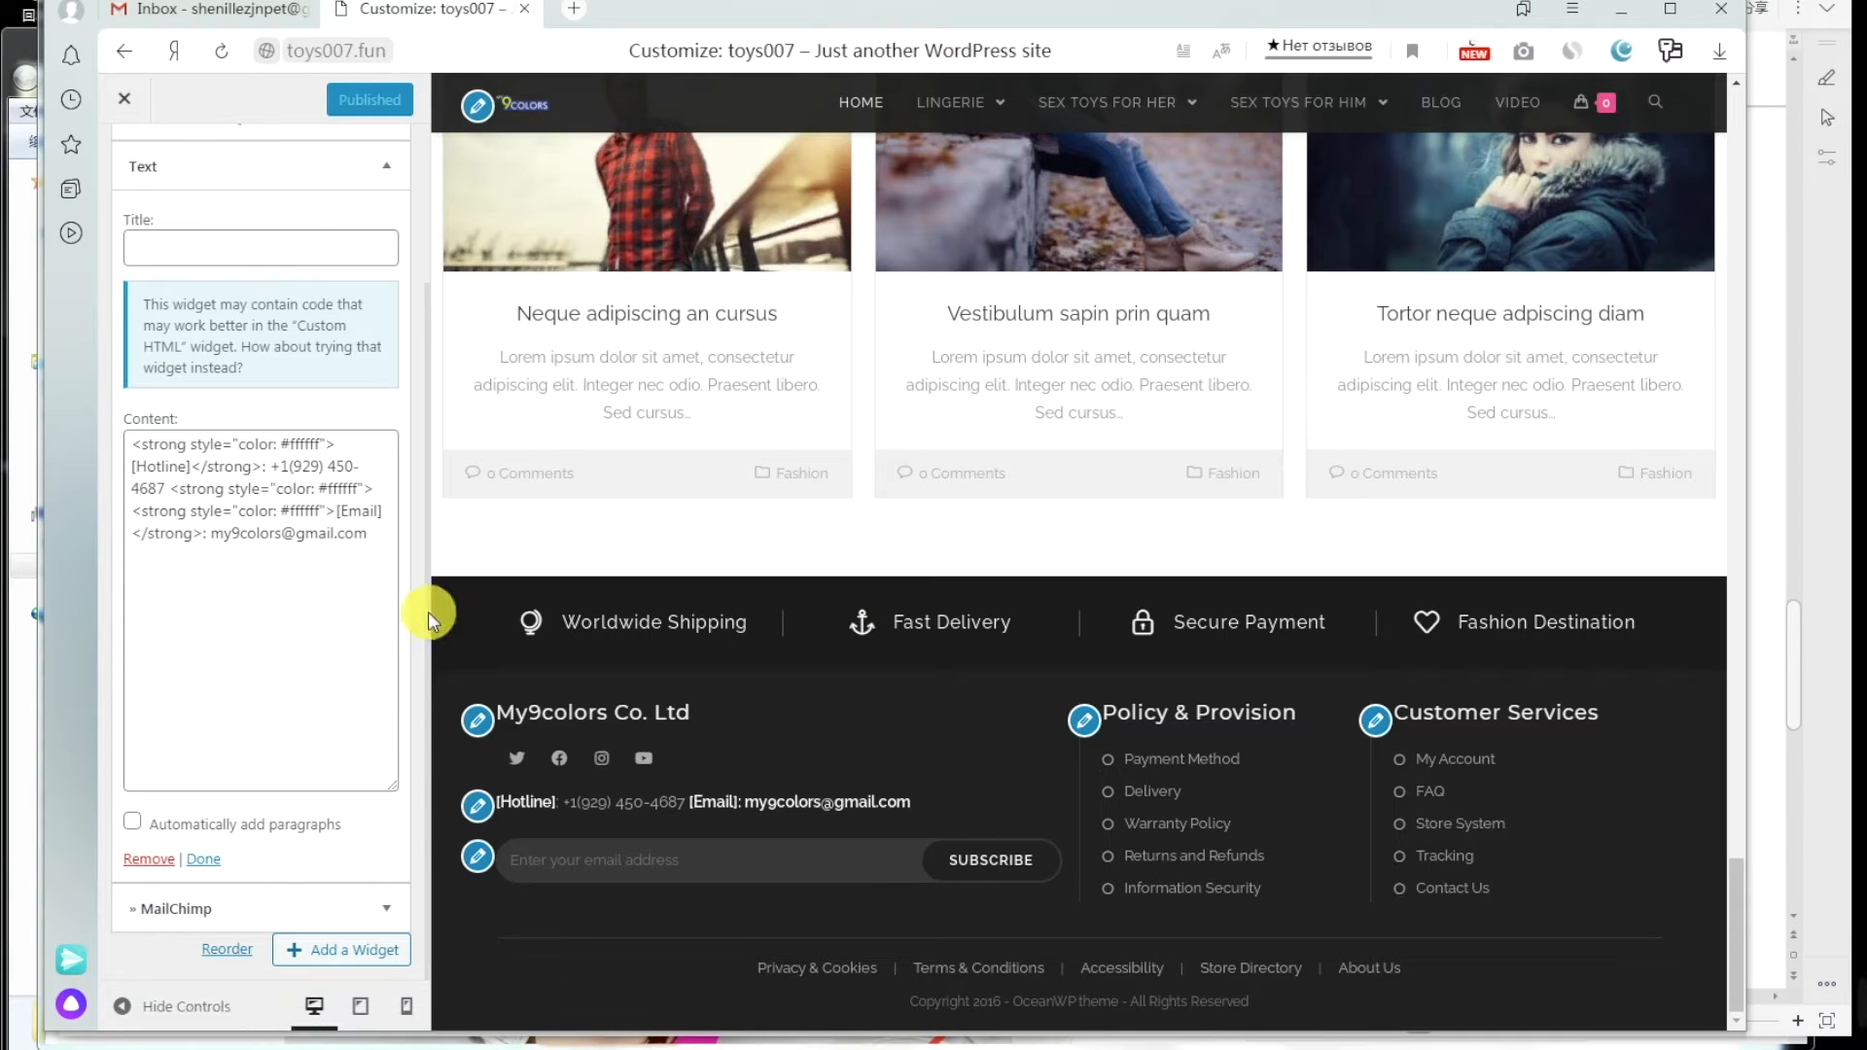
Step: Exit the Customizer and start a new page from Pages > Add New
{"action": "left_click", "coordinate": [124, 109]}
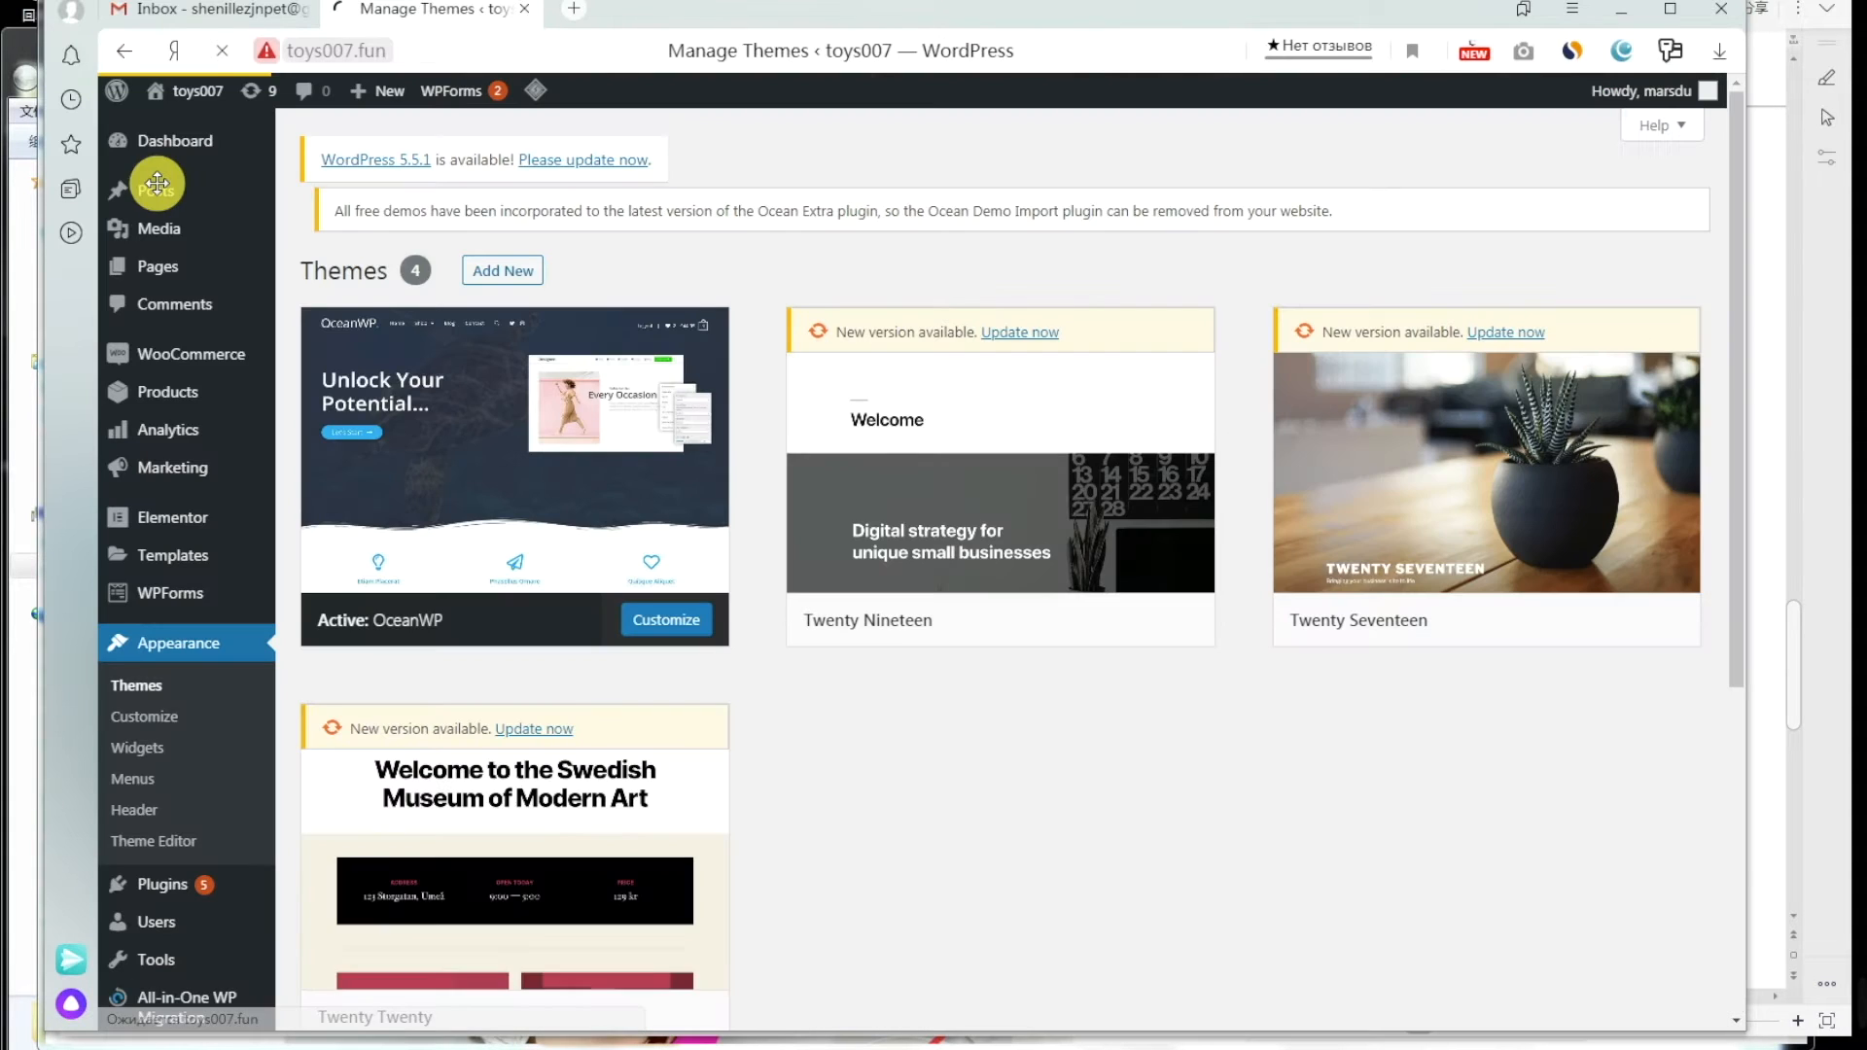
{"action": "mouse_move", "coordinate": [166, 275]}
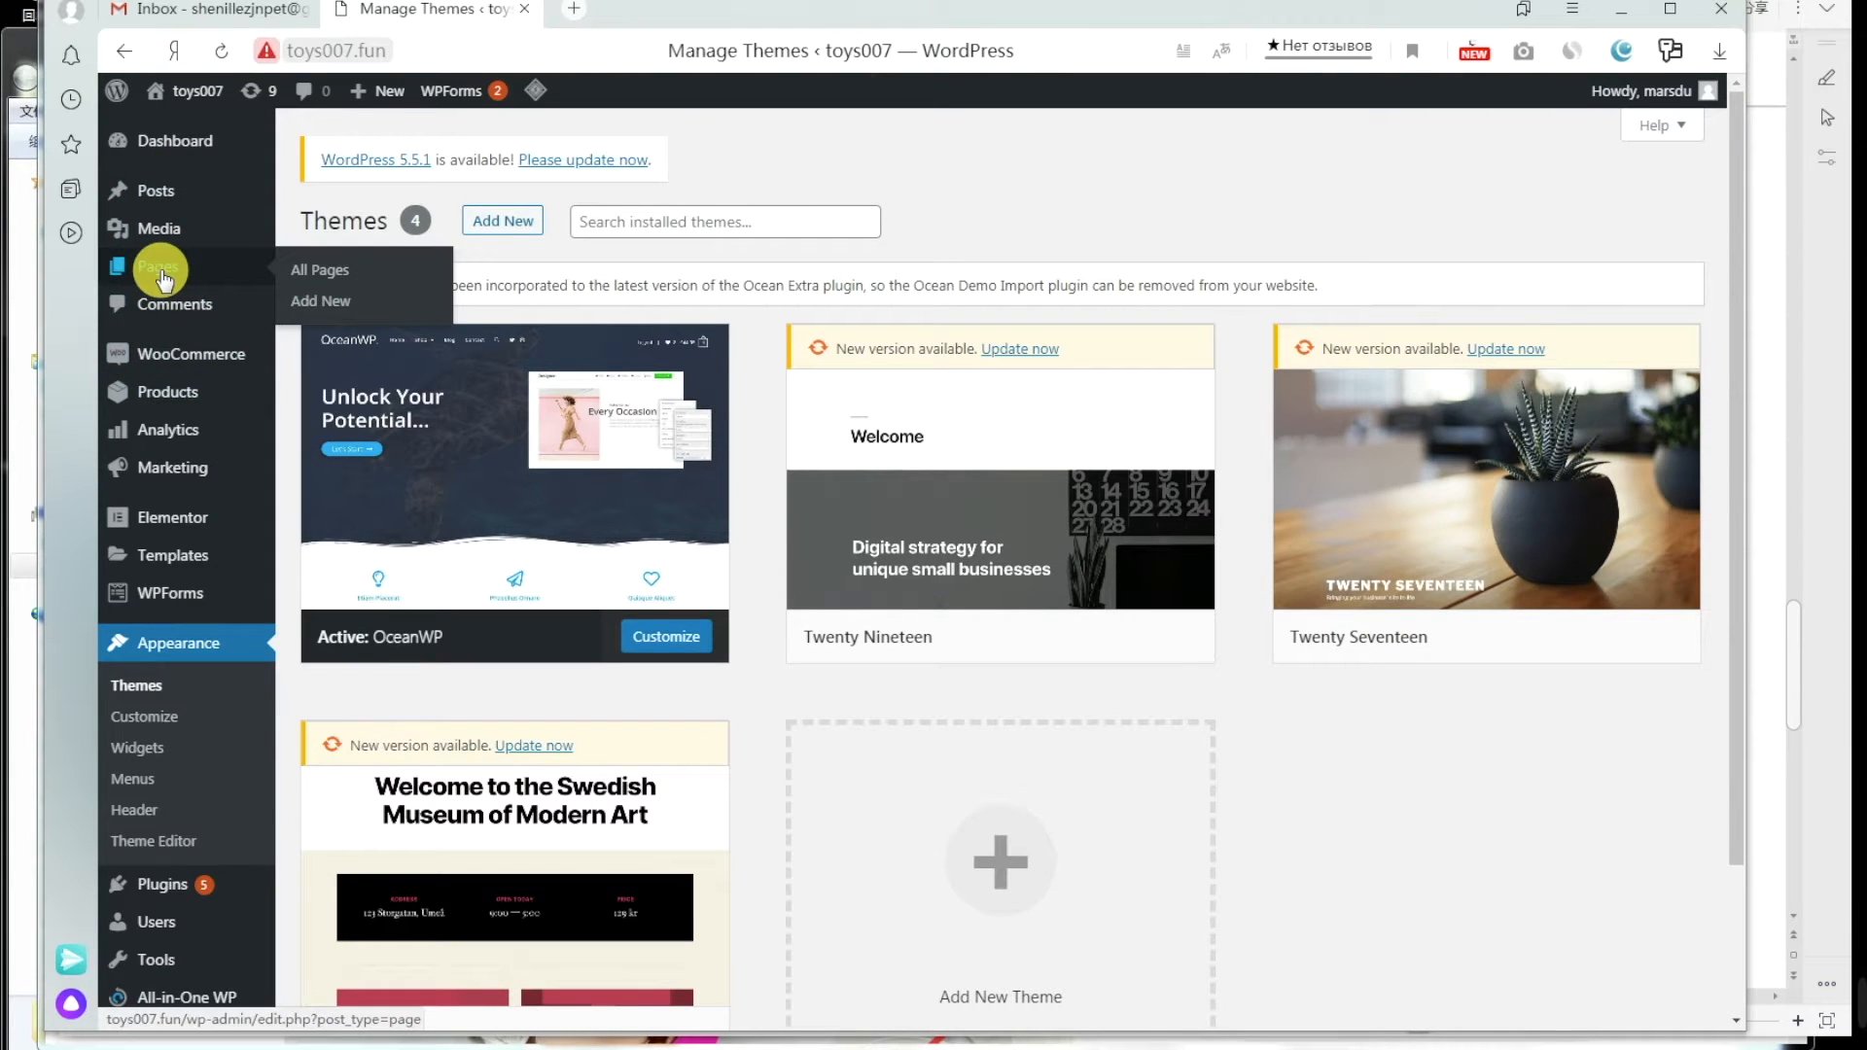
{"action": "left_click", "coordinate": [161, 274]}
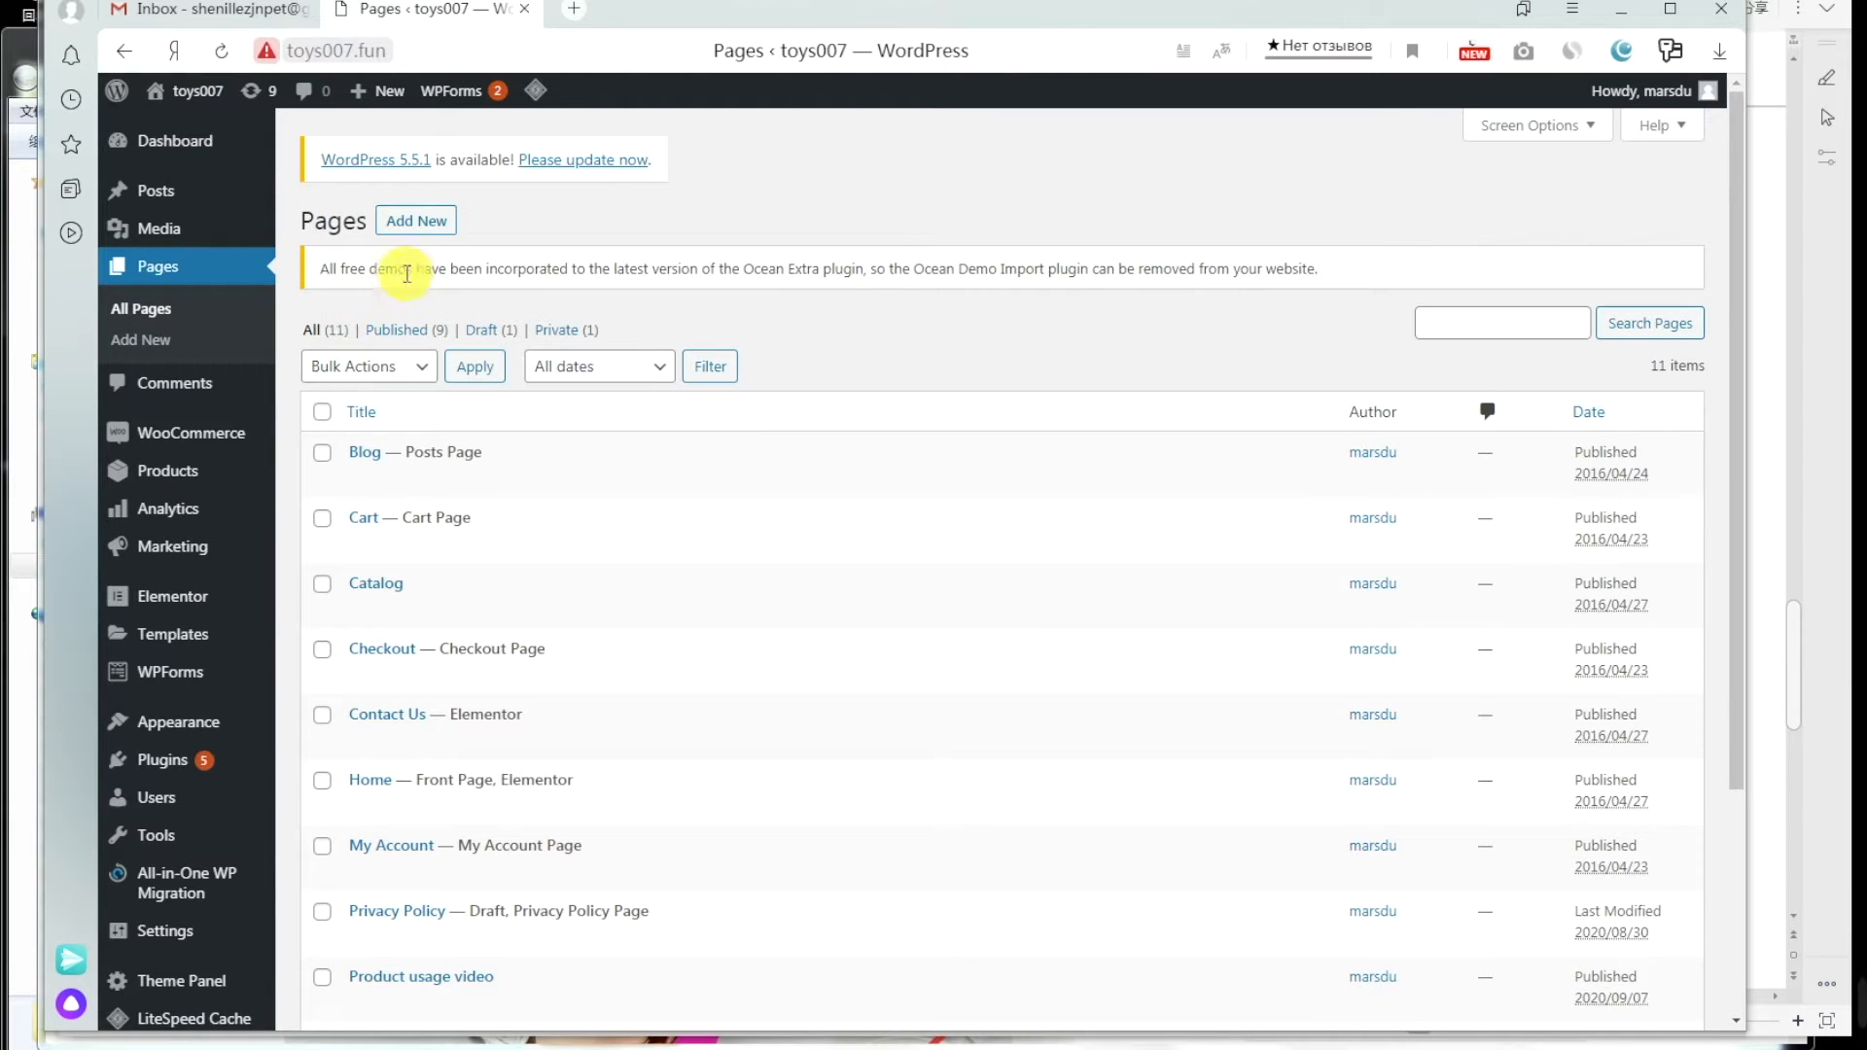
{"action": "left_click", "coordinate": [428, 222]}
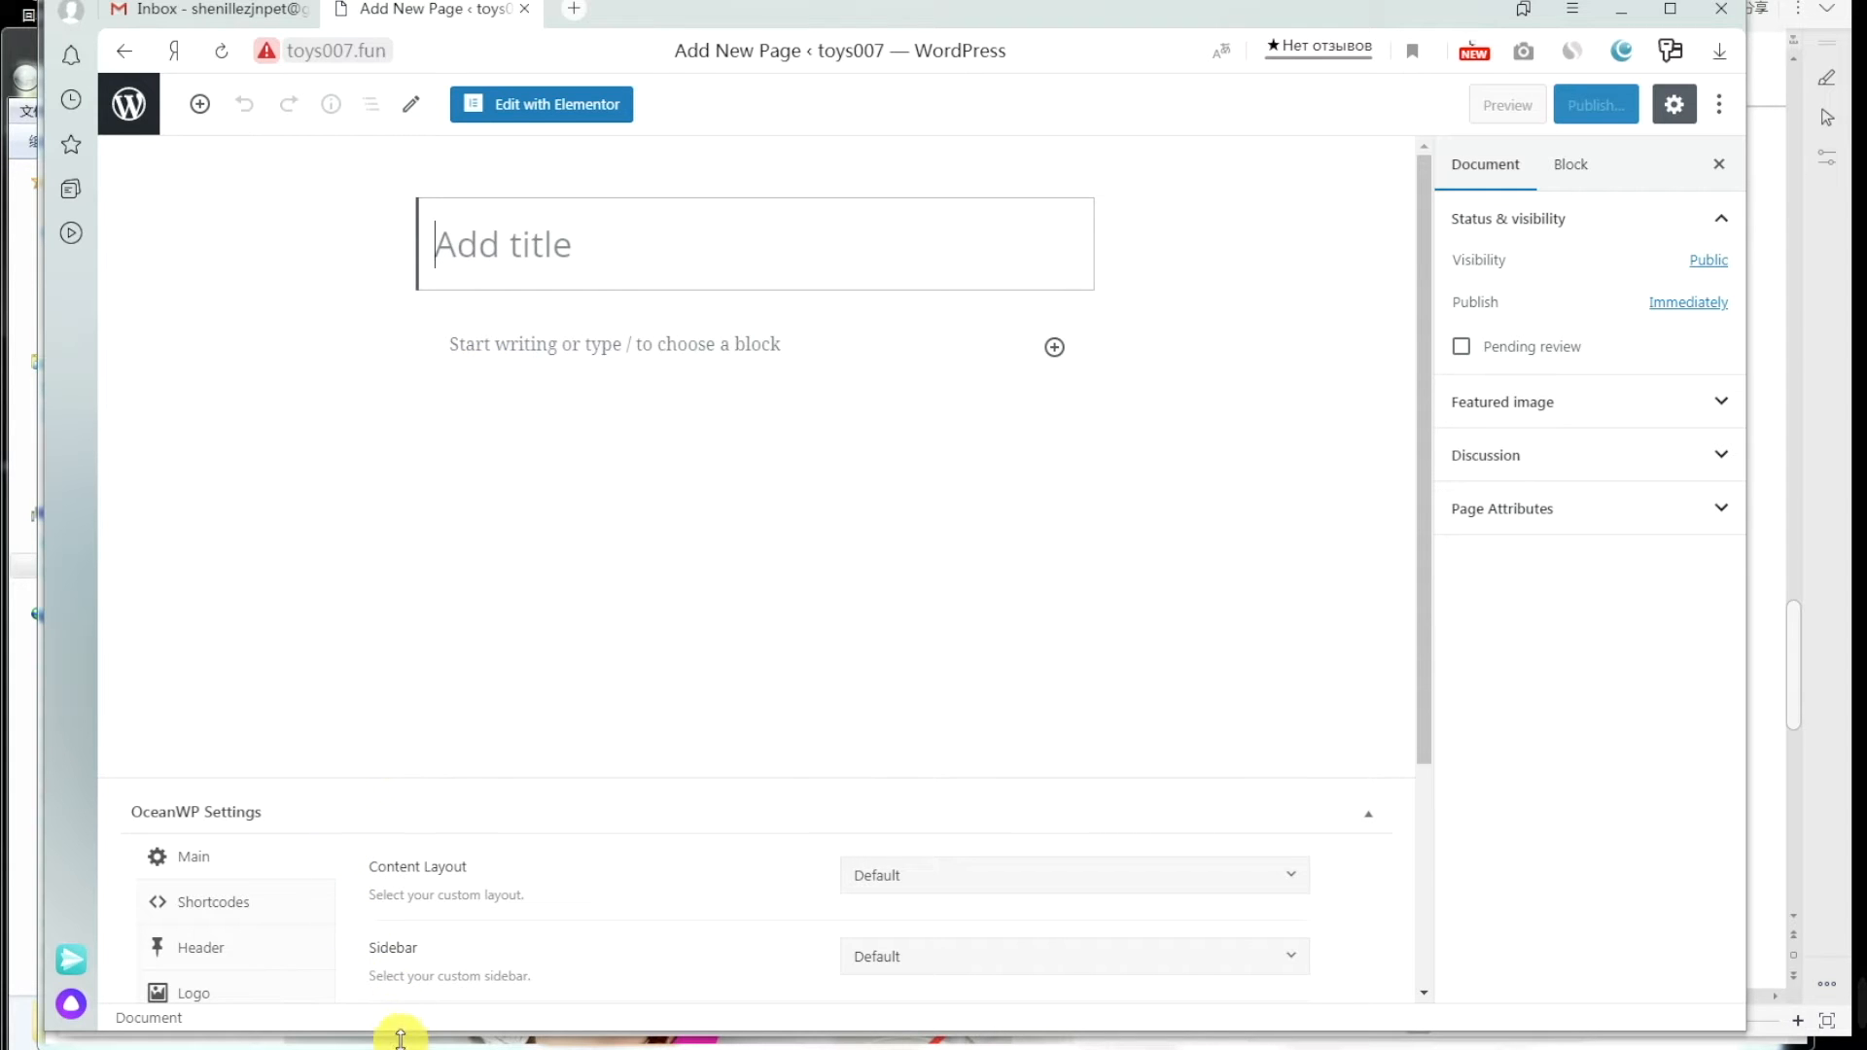
Step: Title the new page 'Payment method' using the heading copied from orlupo.com
{"action": "mouse_move", "coordinate": [400, 1040]}
{"action": "left_click", "coordinate": [387, 938]}
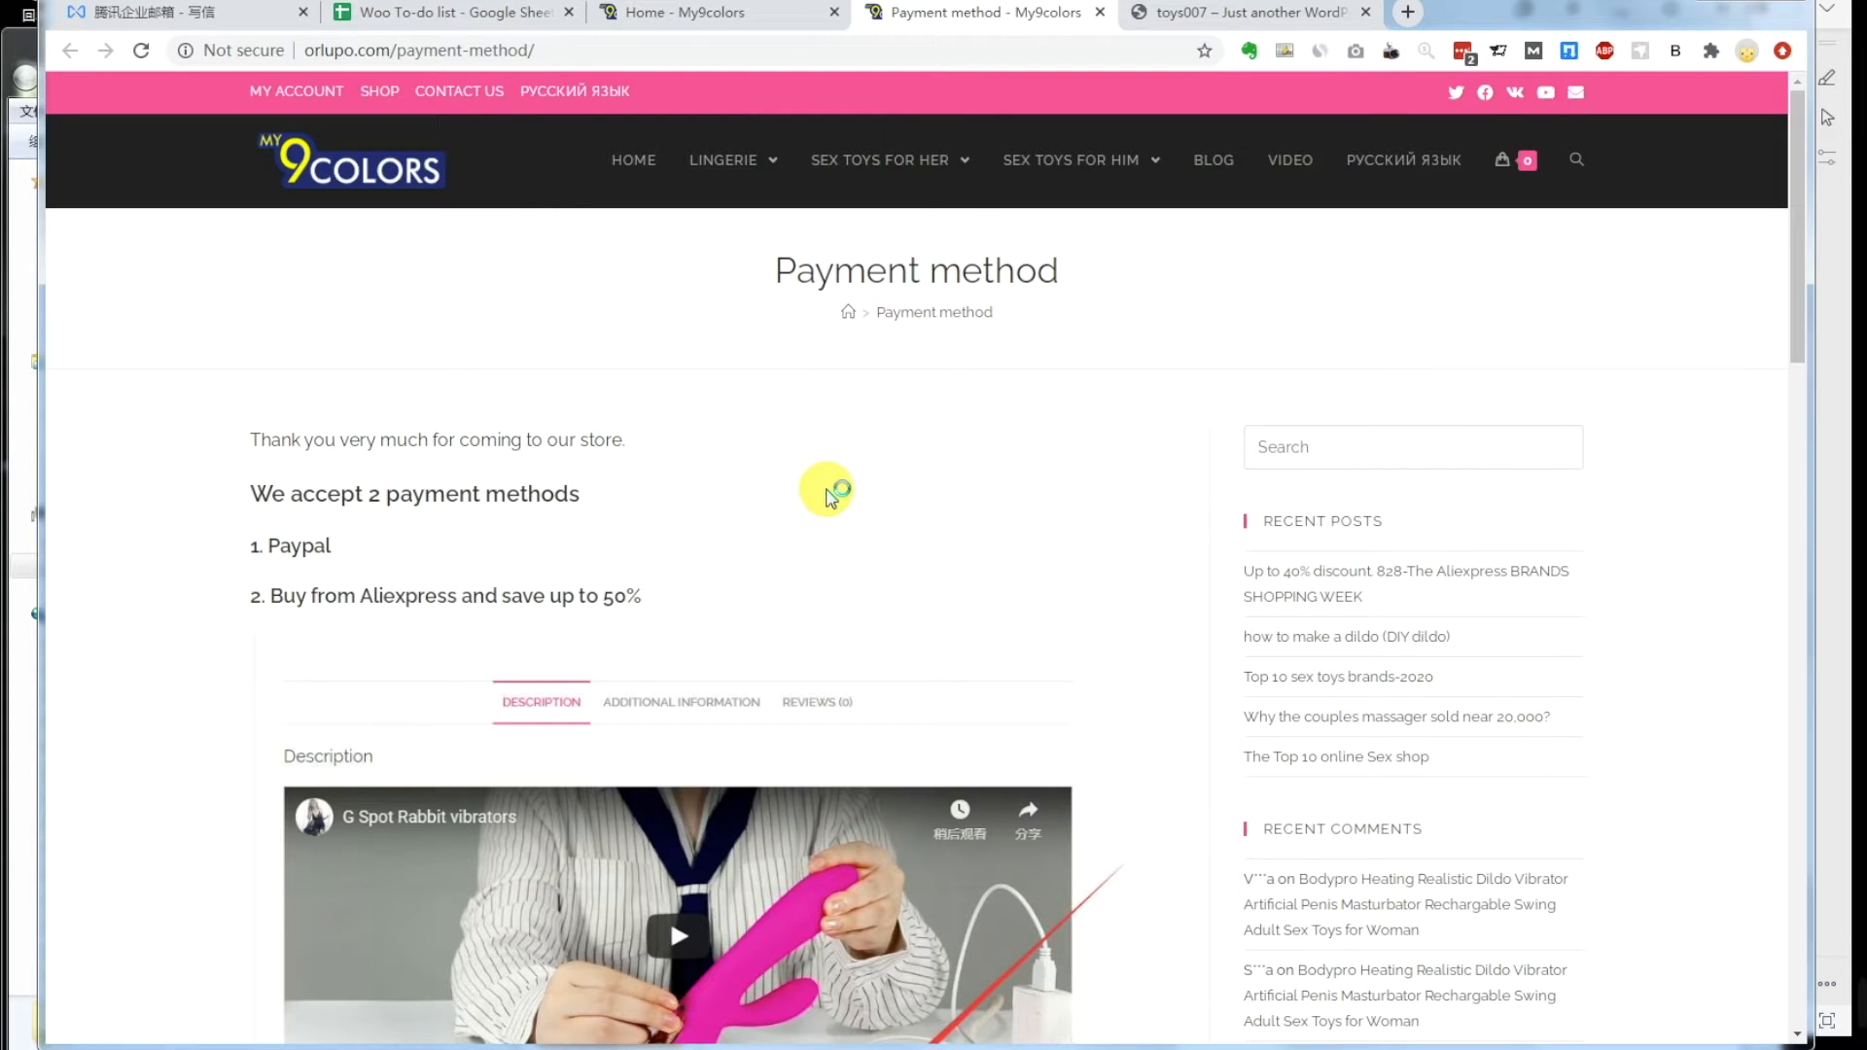
{"action": "left_click_drag", "start_coordinate": [1058, 272], "coordinate": [820, 275]}
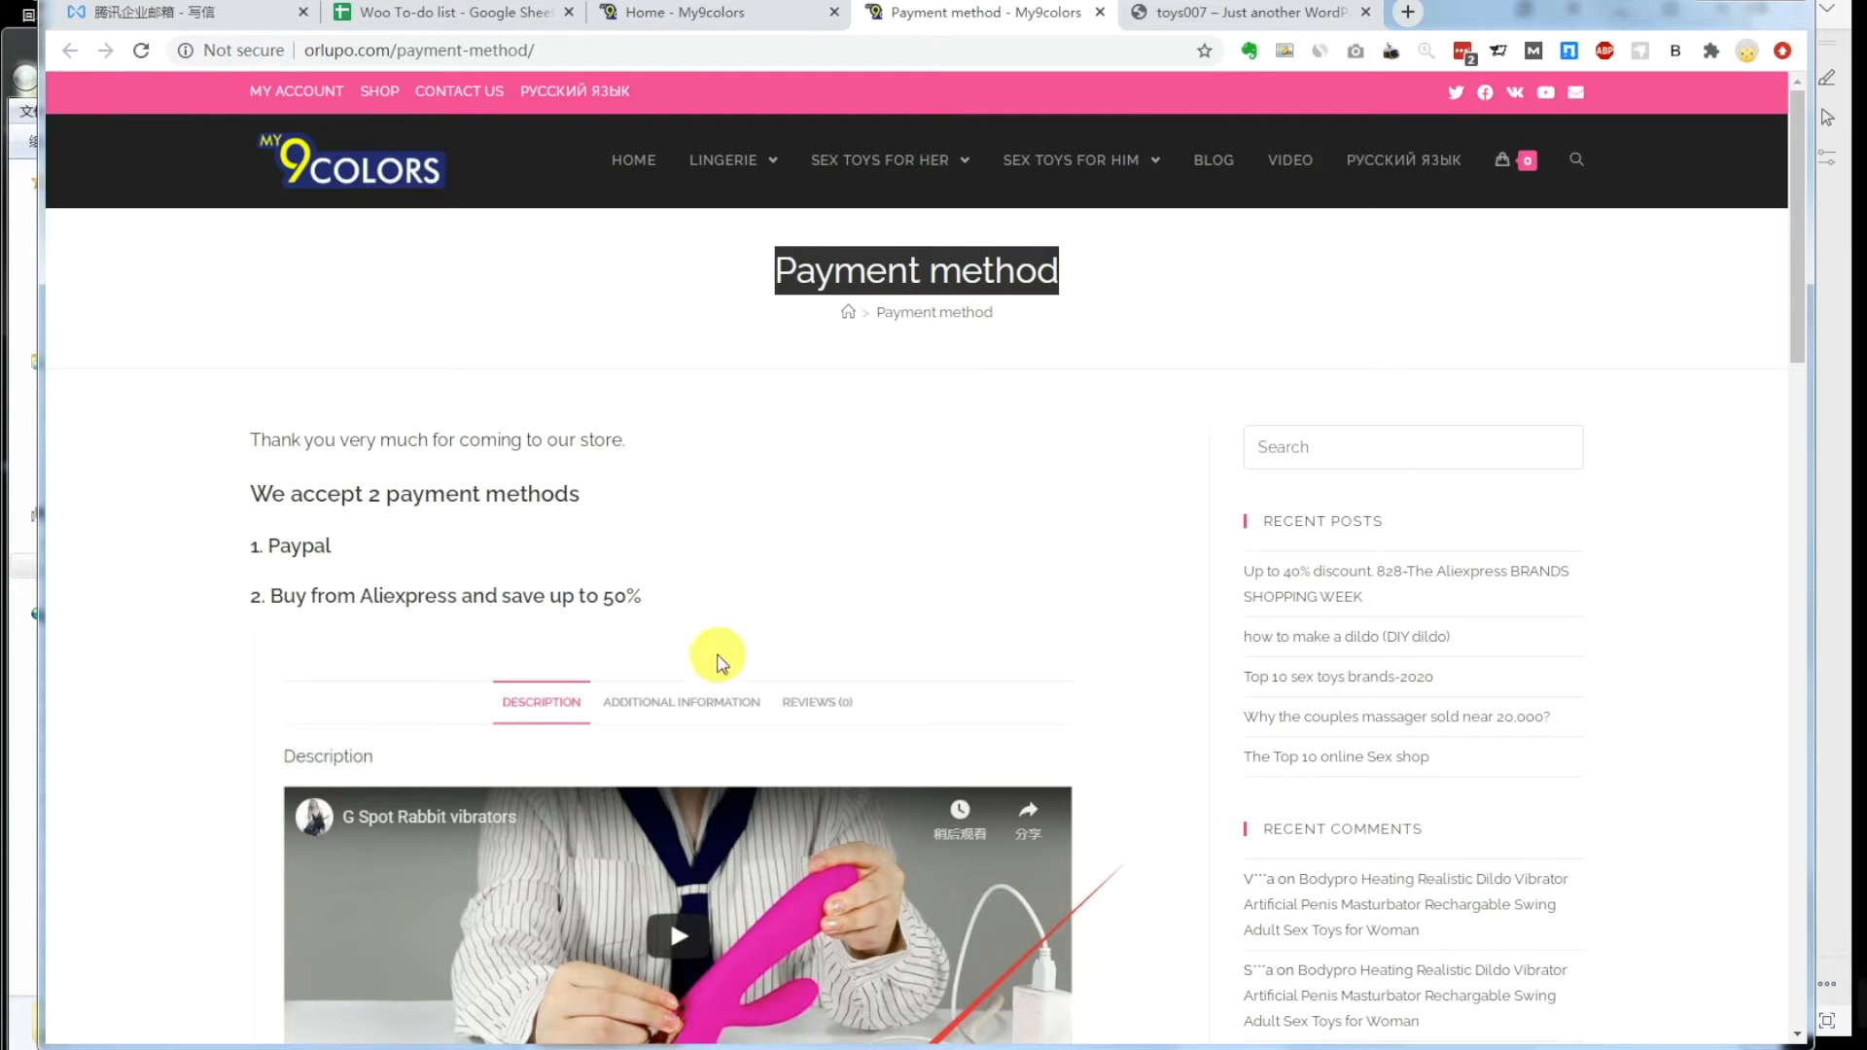
{"action": "mouse_move", "coordinate": [399, 1046]}
{"action": "left_click", "coordinate": [389, 948]}
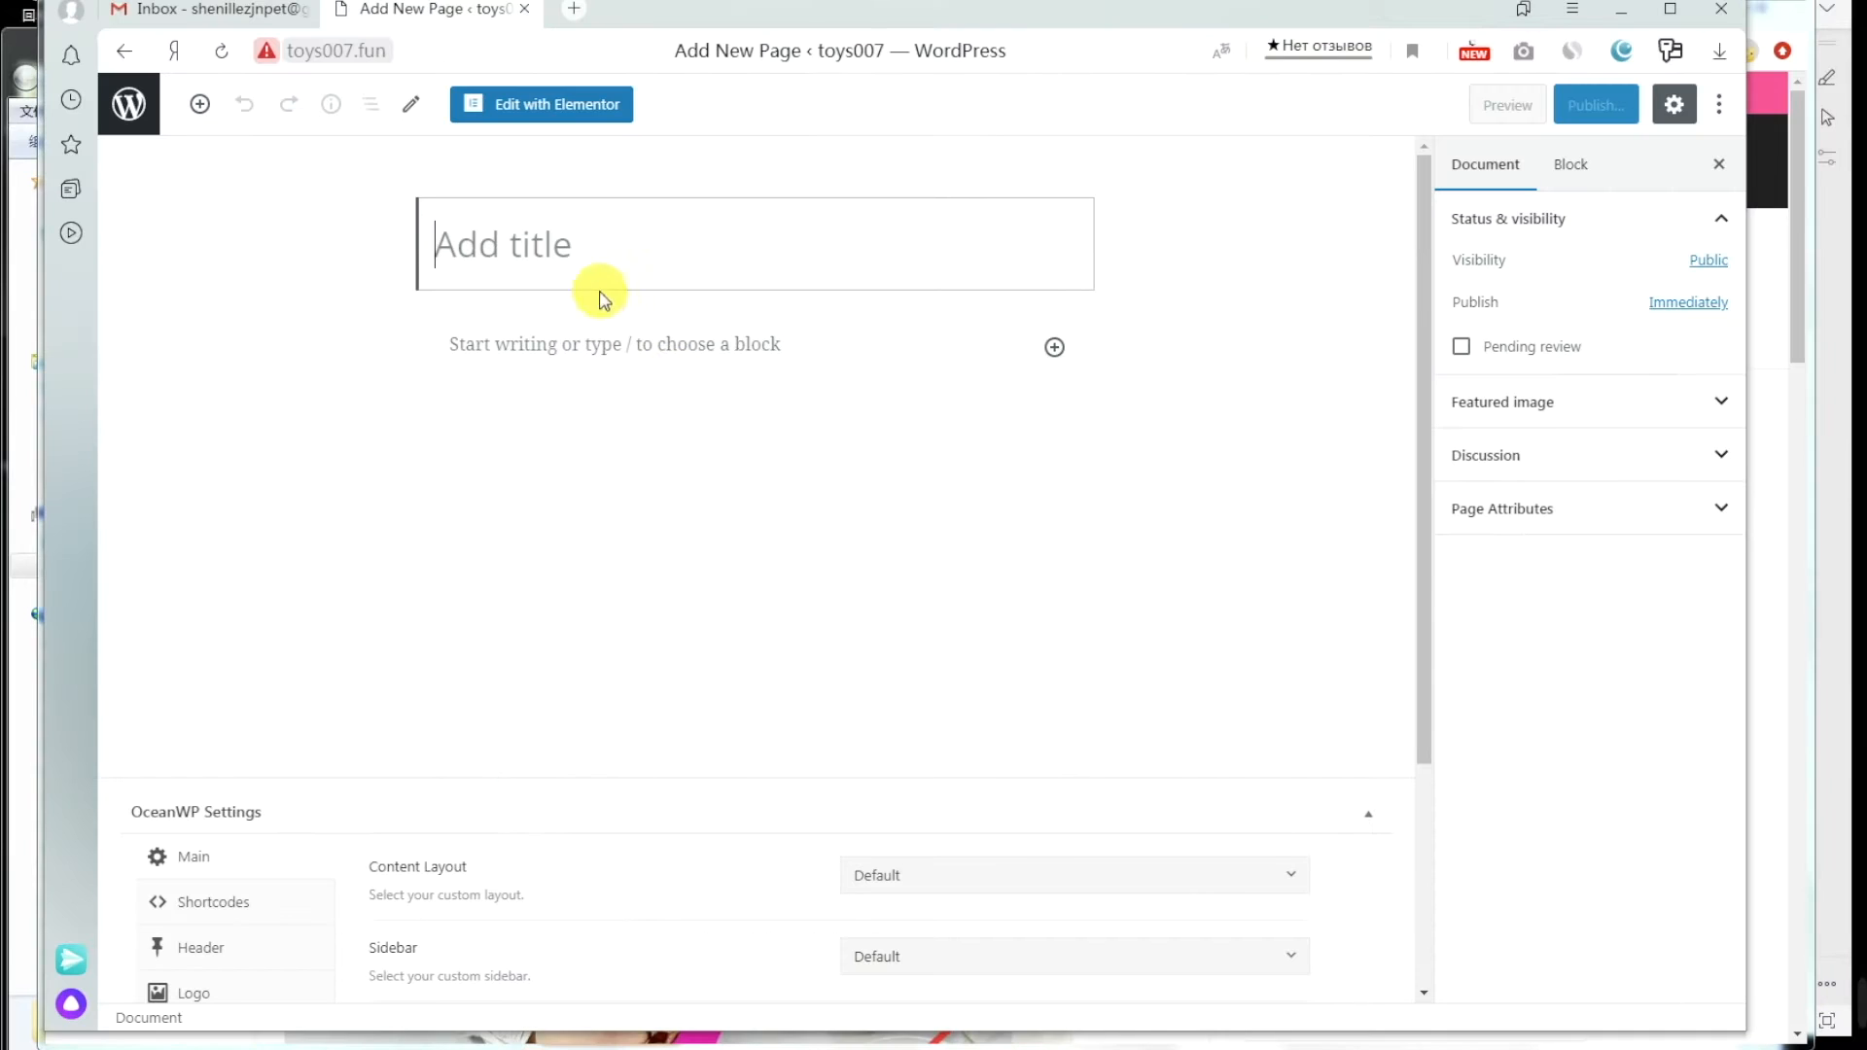
{"action": "type", "text": "Payment method"}
{"action": "left_click", "coordinate": [573, 341]}
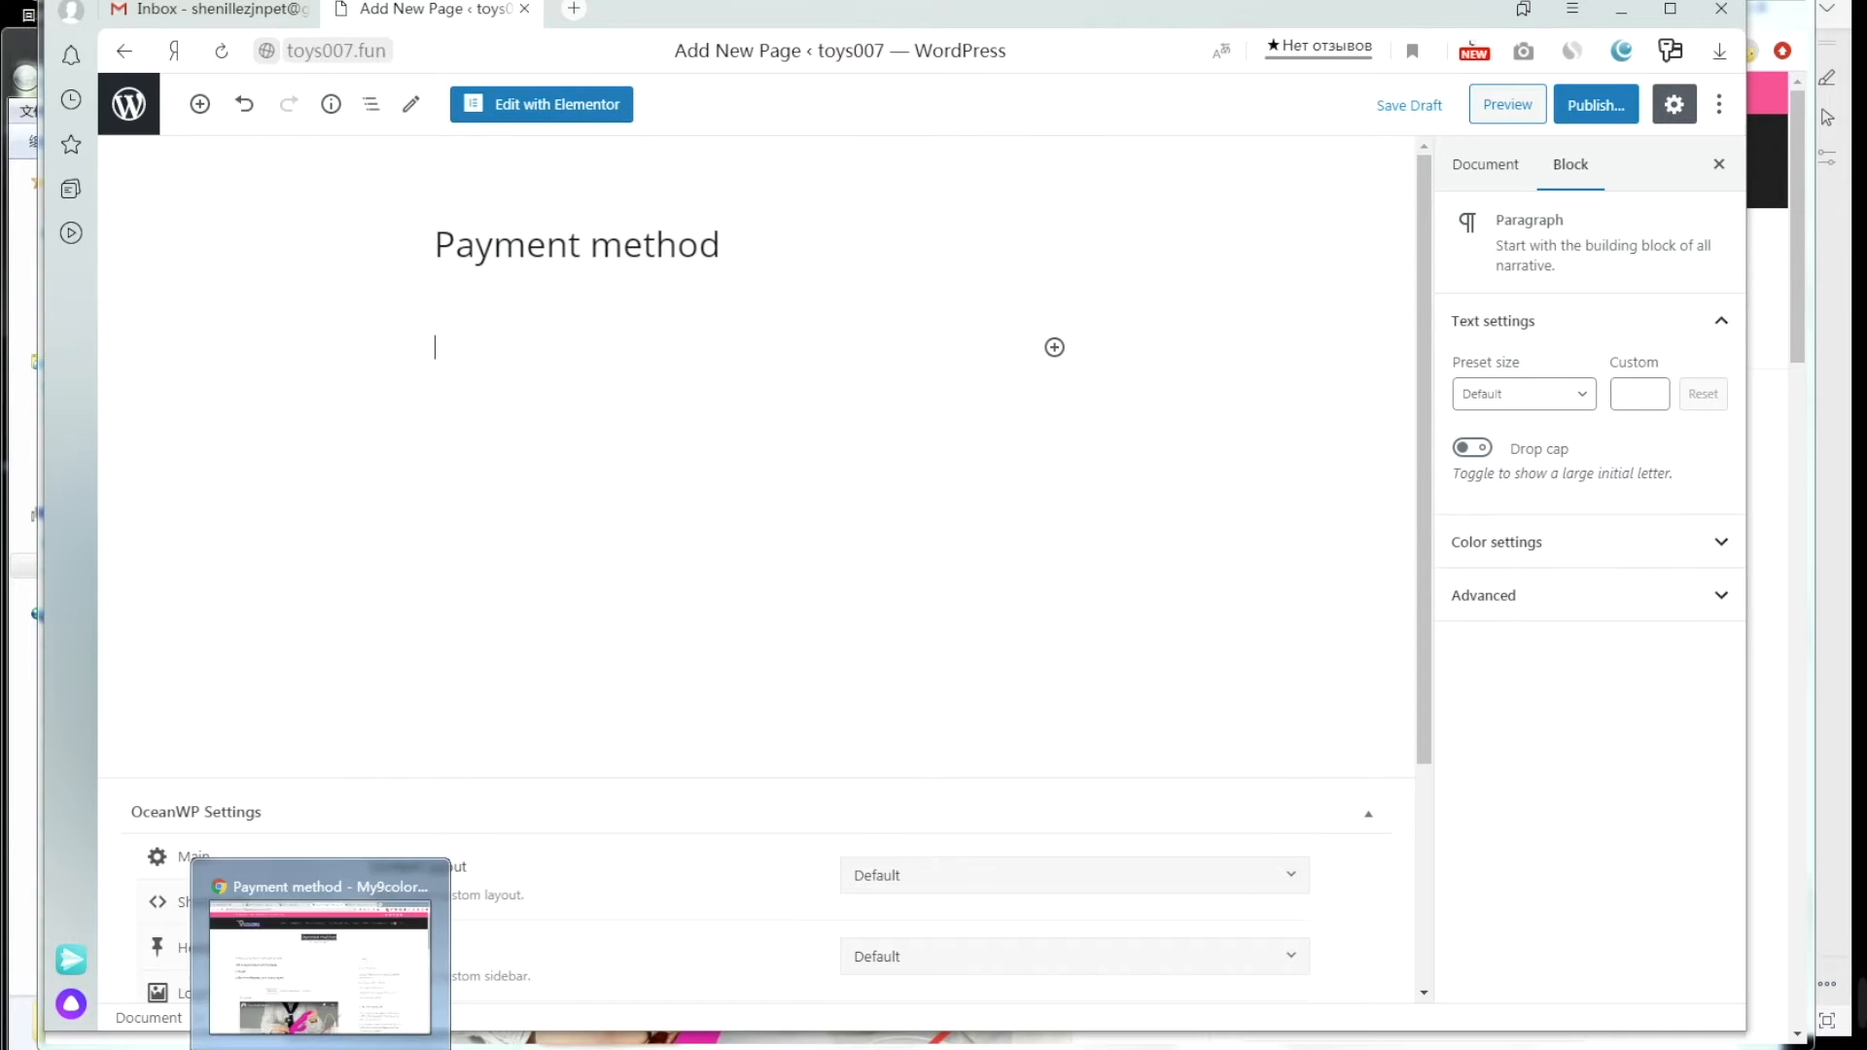
Step: Copy the reference Payment method page body, including the payment-method images
{"action": "left_click", "coordinate": [370, 958]}
{"action": "left_click_drag", "start_coordinate": [248, 431], "coordinate": [316, 483]}
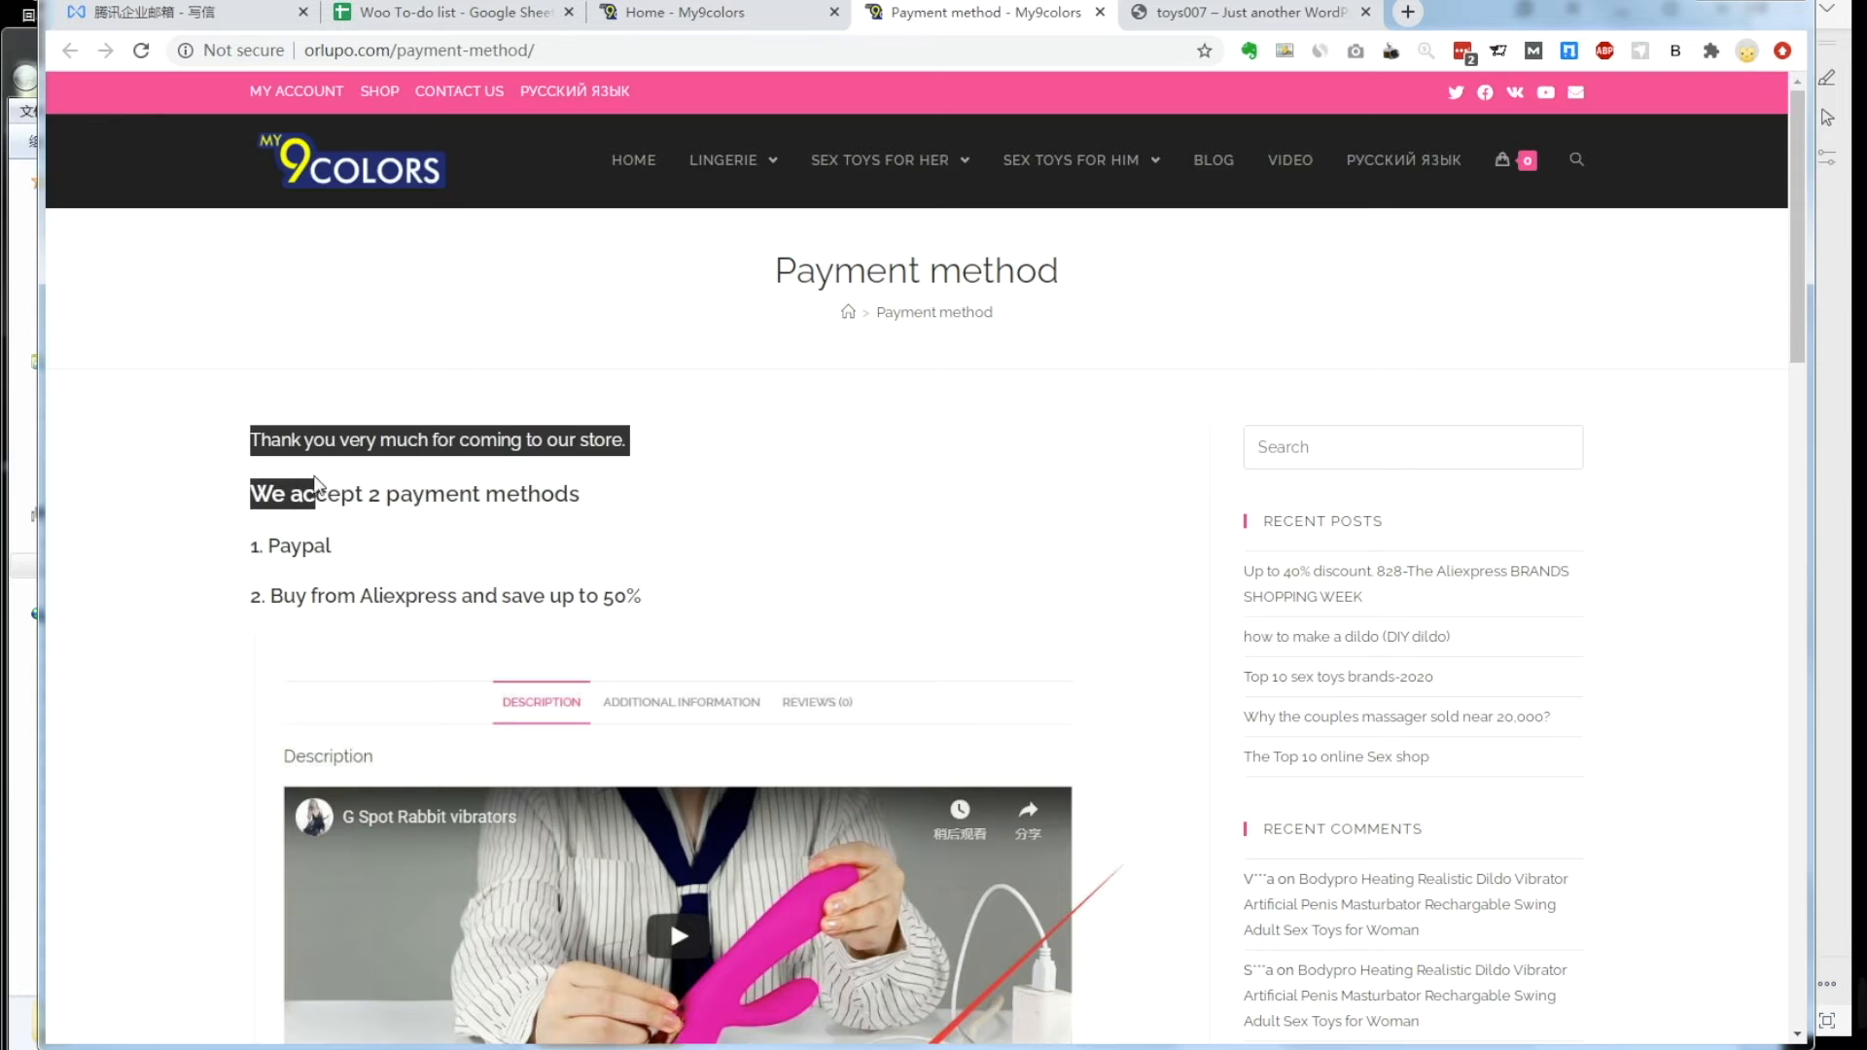
{"action": "scroll", "coordinate": [450, 617], "scroll_direction": "down", "scroll_amount": 20}
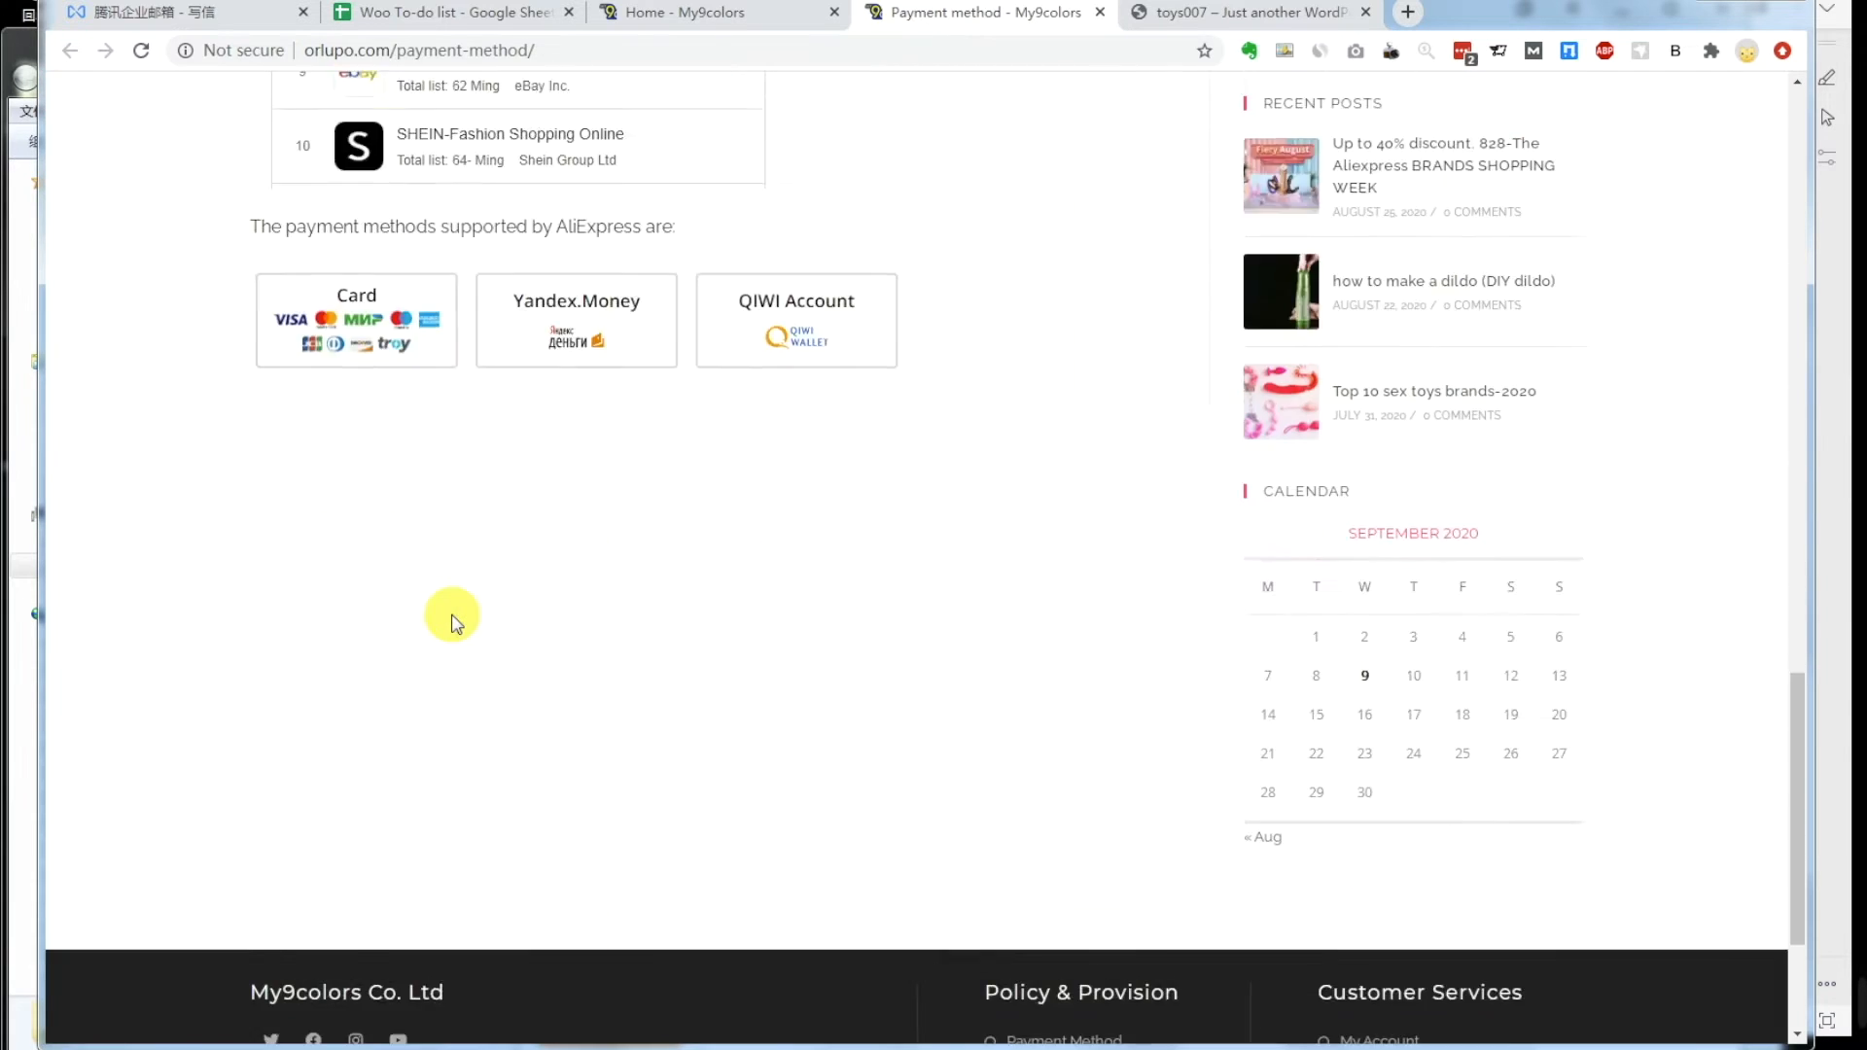
{"action": "scroll", "coordinate": [477, 618], "scroll_direction": "up", "scroll_amount": 5}
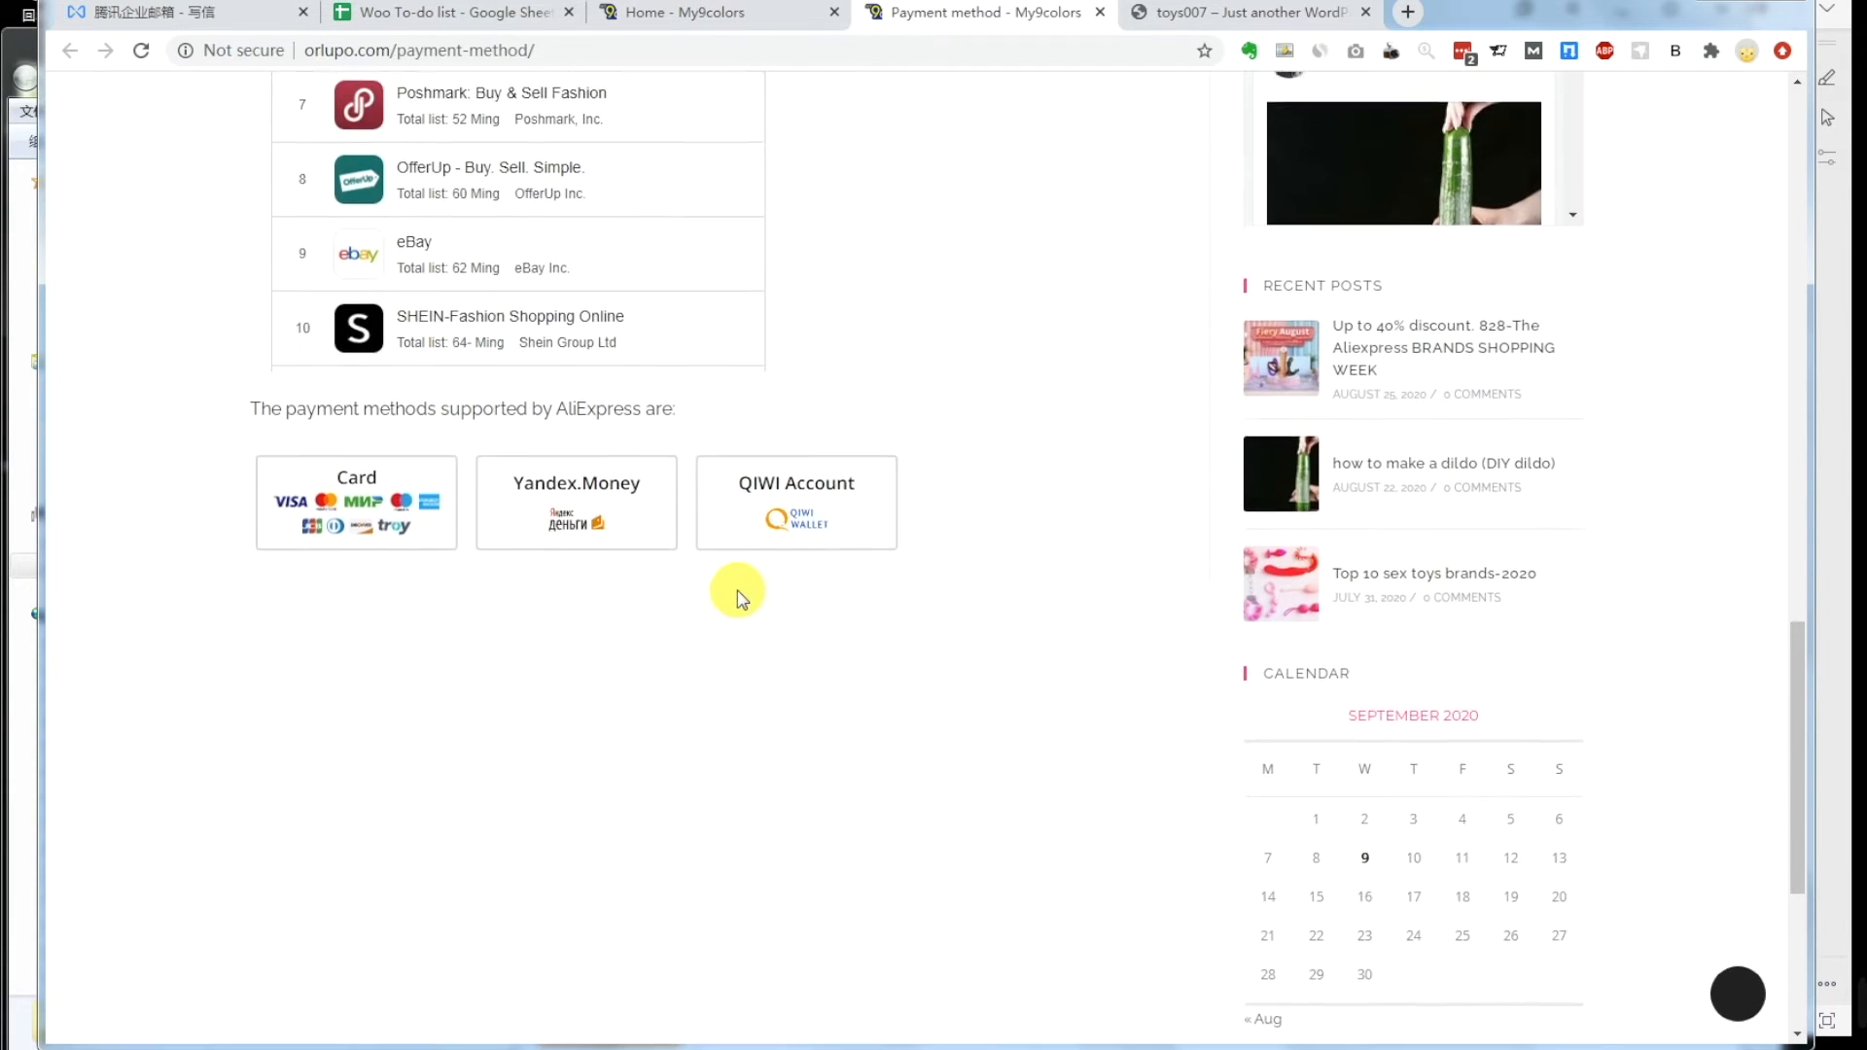
{"action": "left_click", "coordinate": [986, 559], "text": "shift"}
{"action": "scroll", "coordinate": [770, 486], "scroll_direction": "up", "scroll_amount": 15}
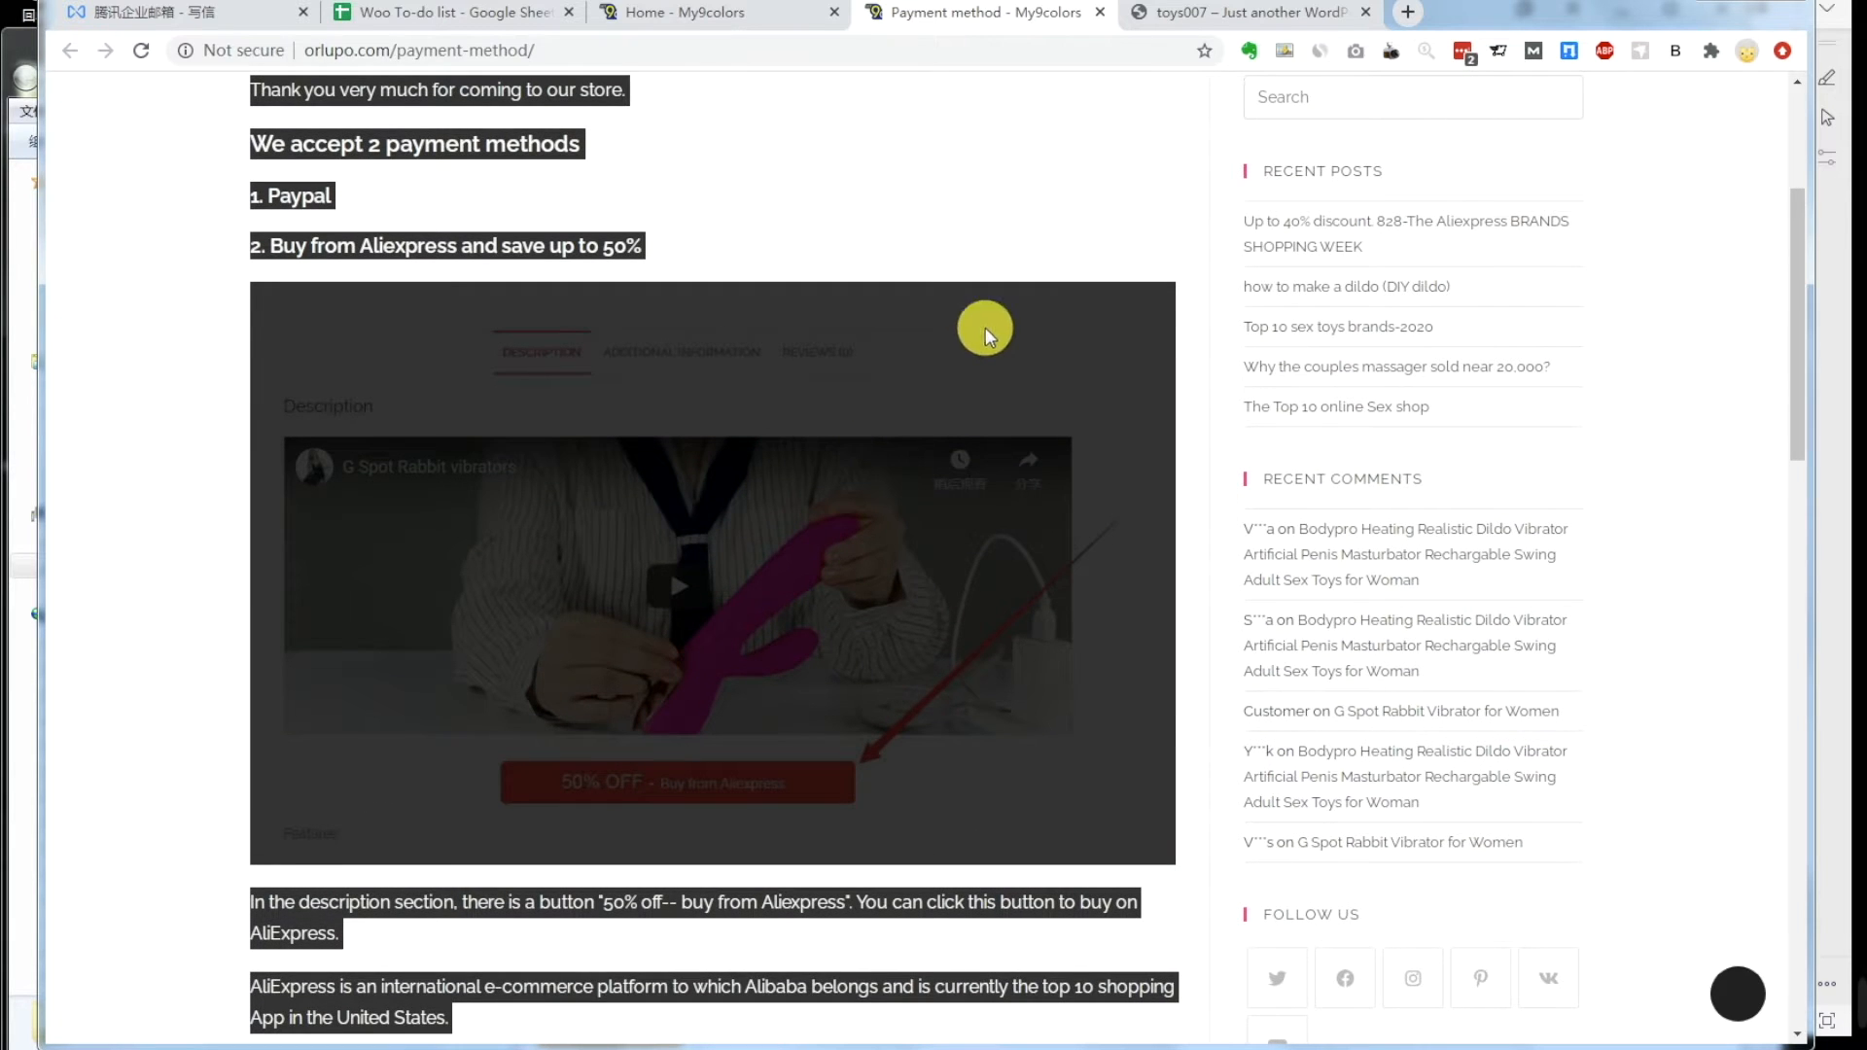
{"action": "right_click", "coordinate": [984, 327]}
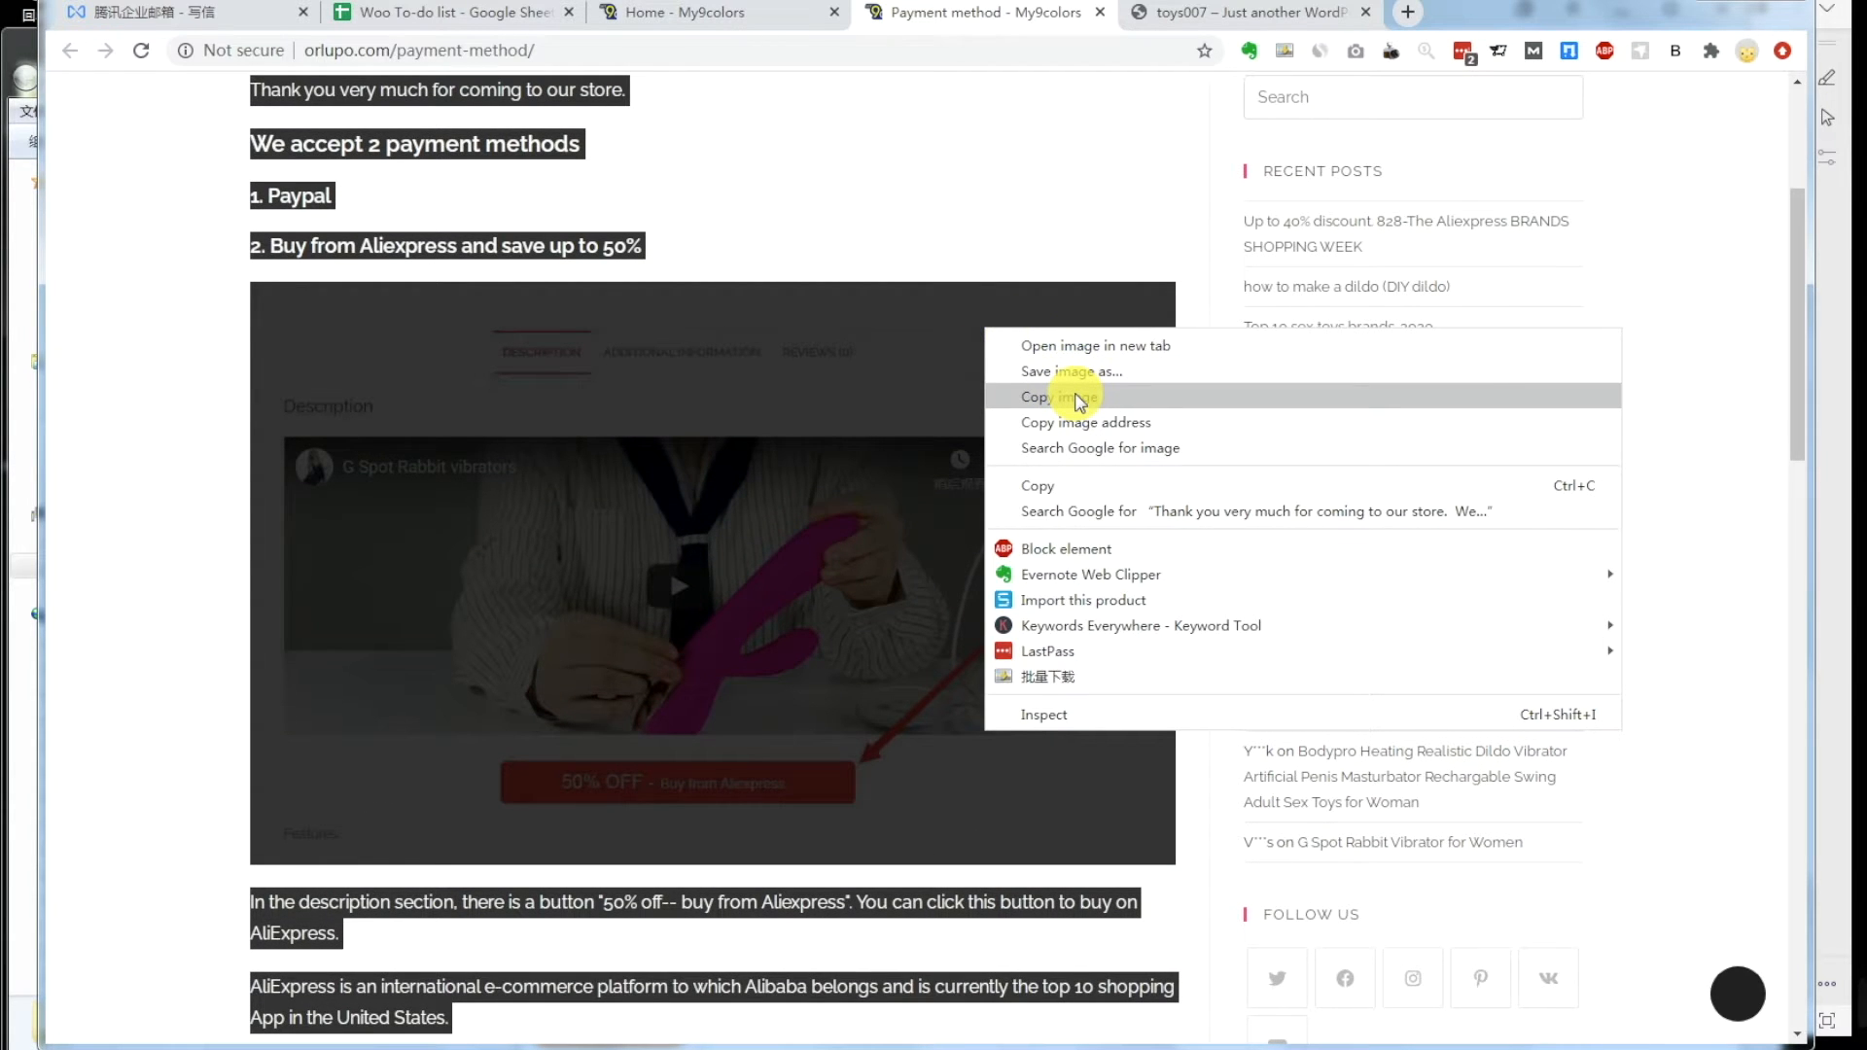
{"action": "left_click", "coordinate": [1078, 487]}
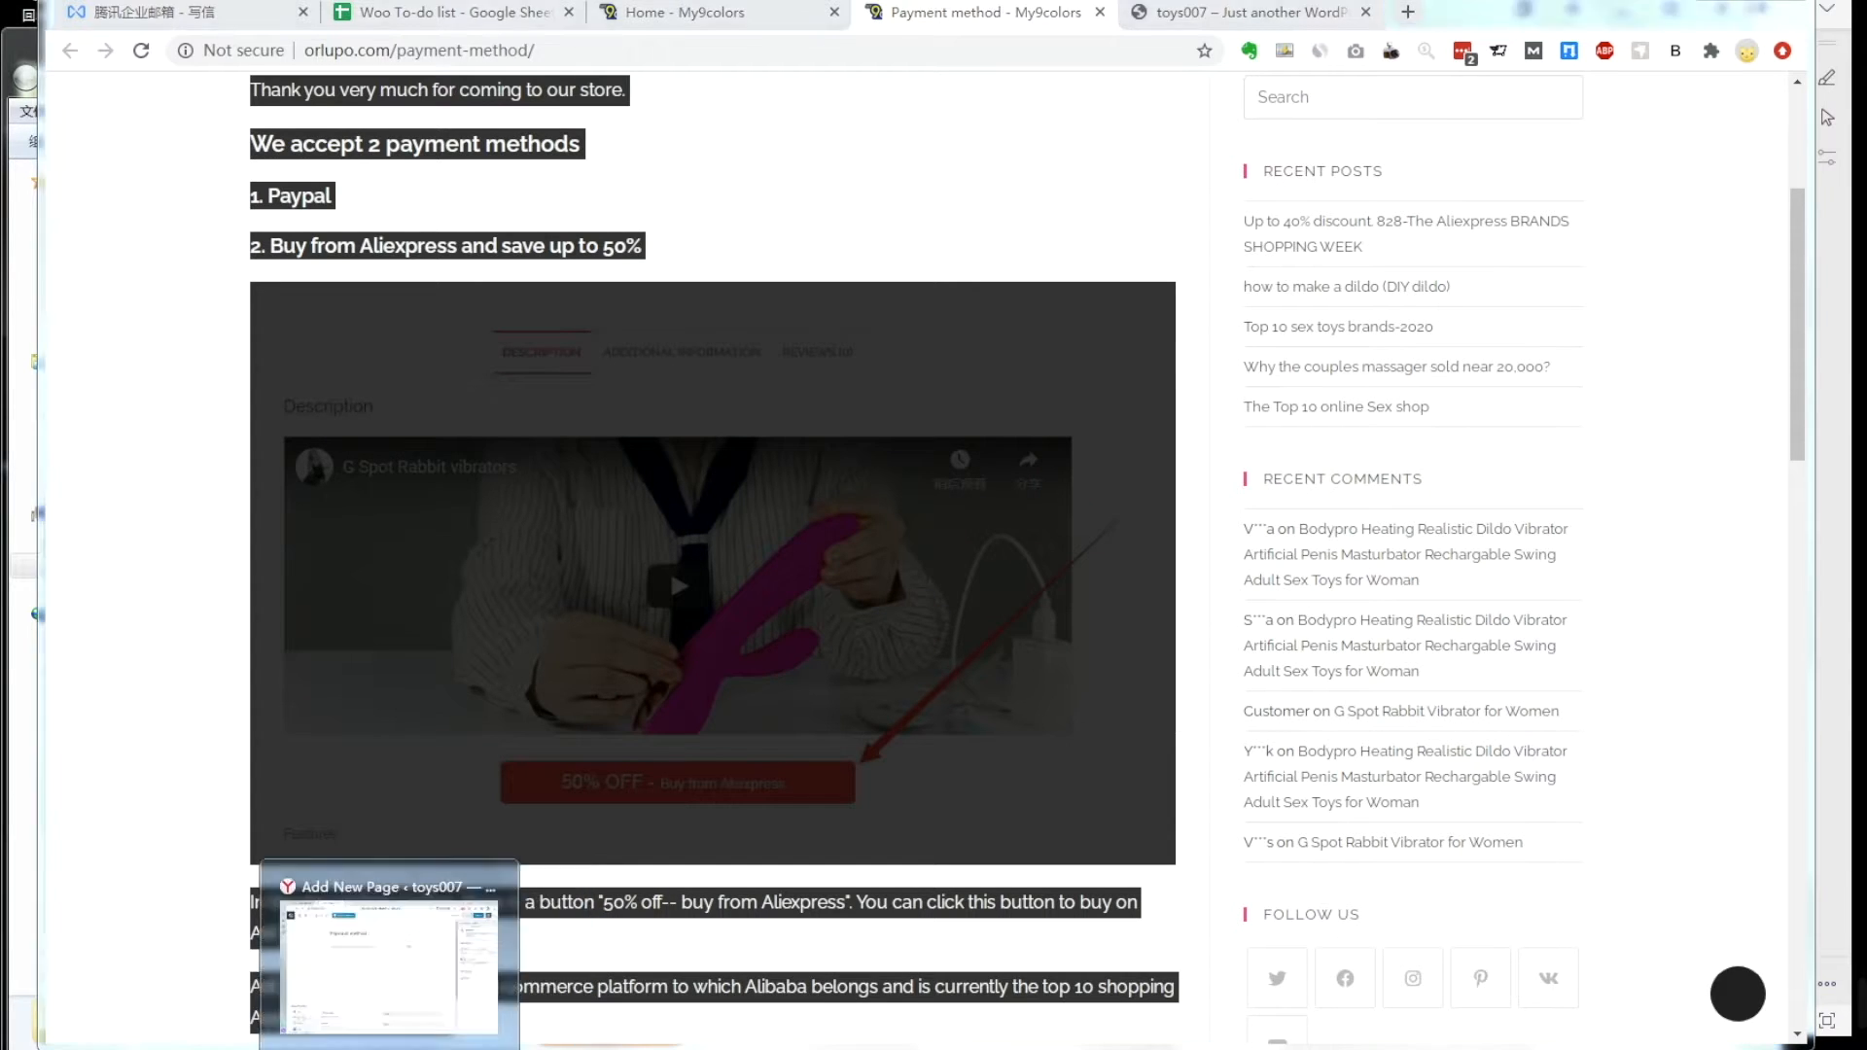
{"action": "left_click", "coordinate": [397, 1049]}
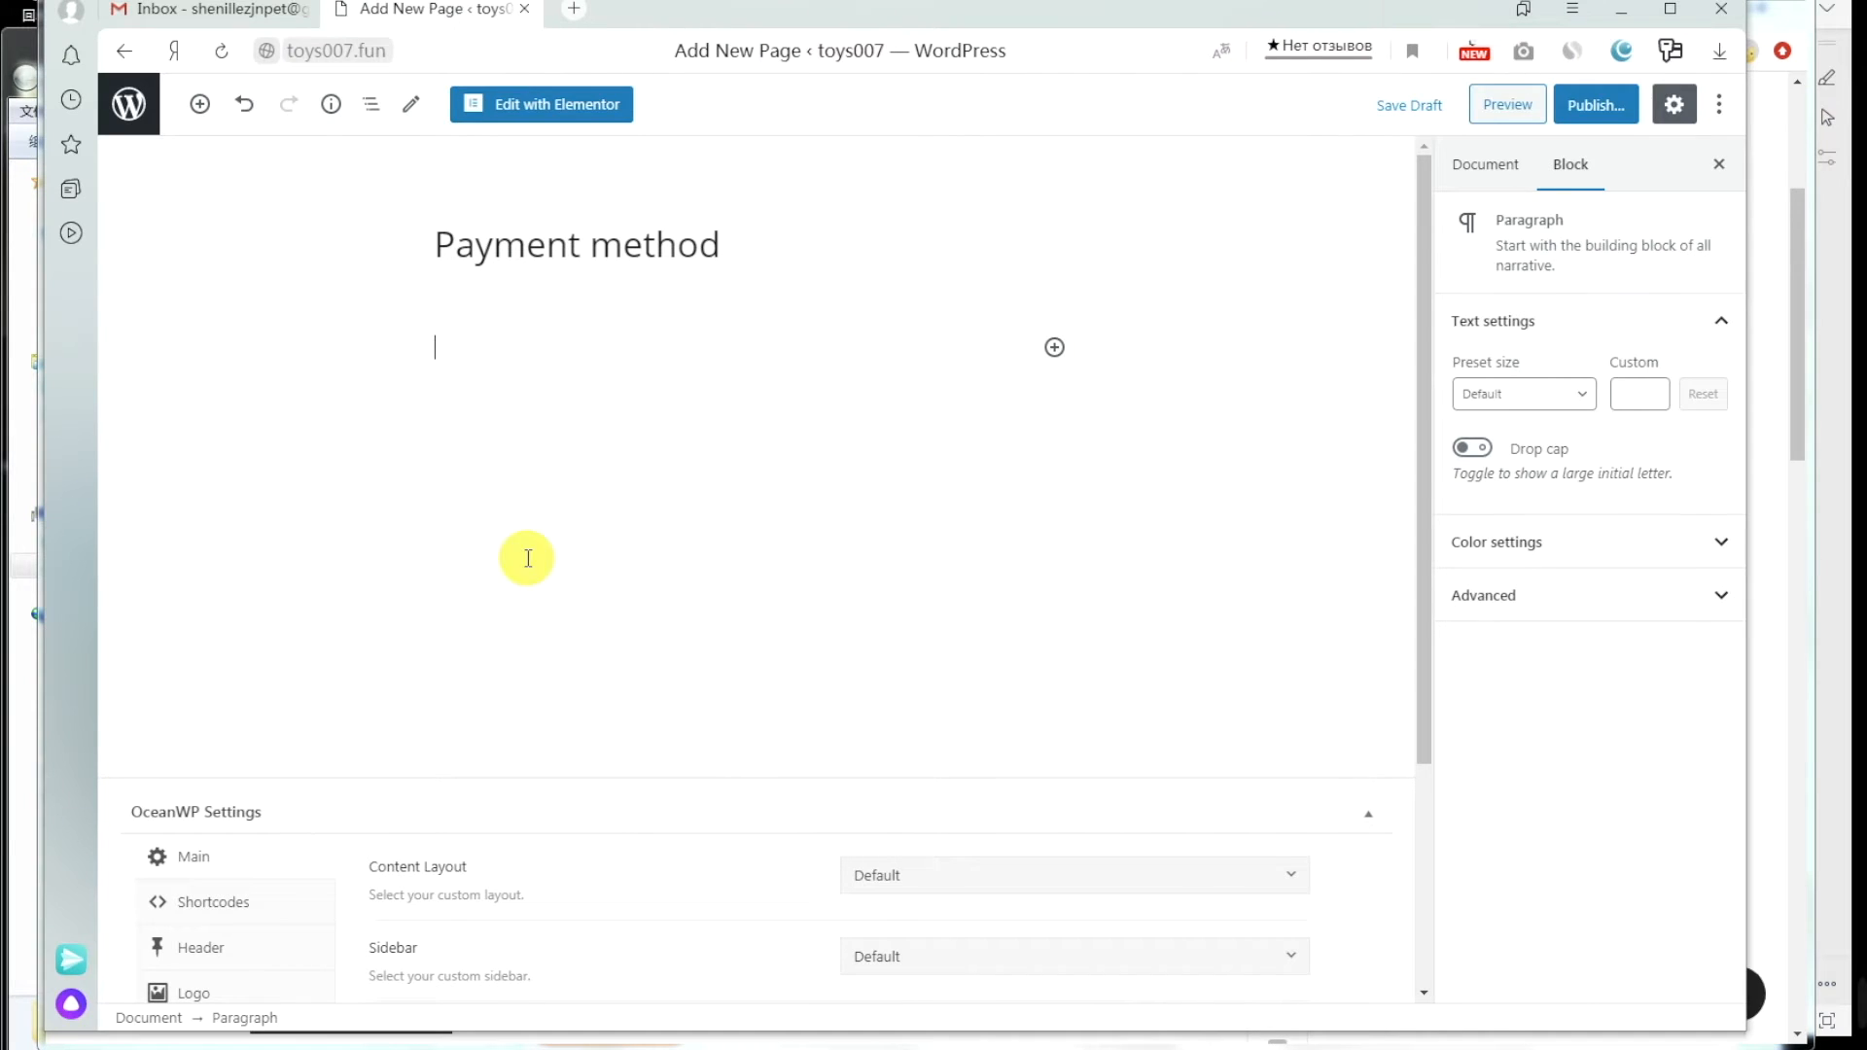
Step: Paste the copied Paypal and Aliexpress content into the page body
{"action": "right_click", "coordinate": [470, 338]}
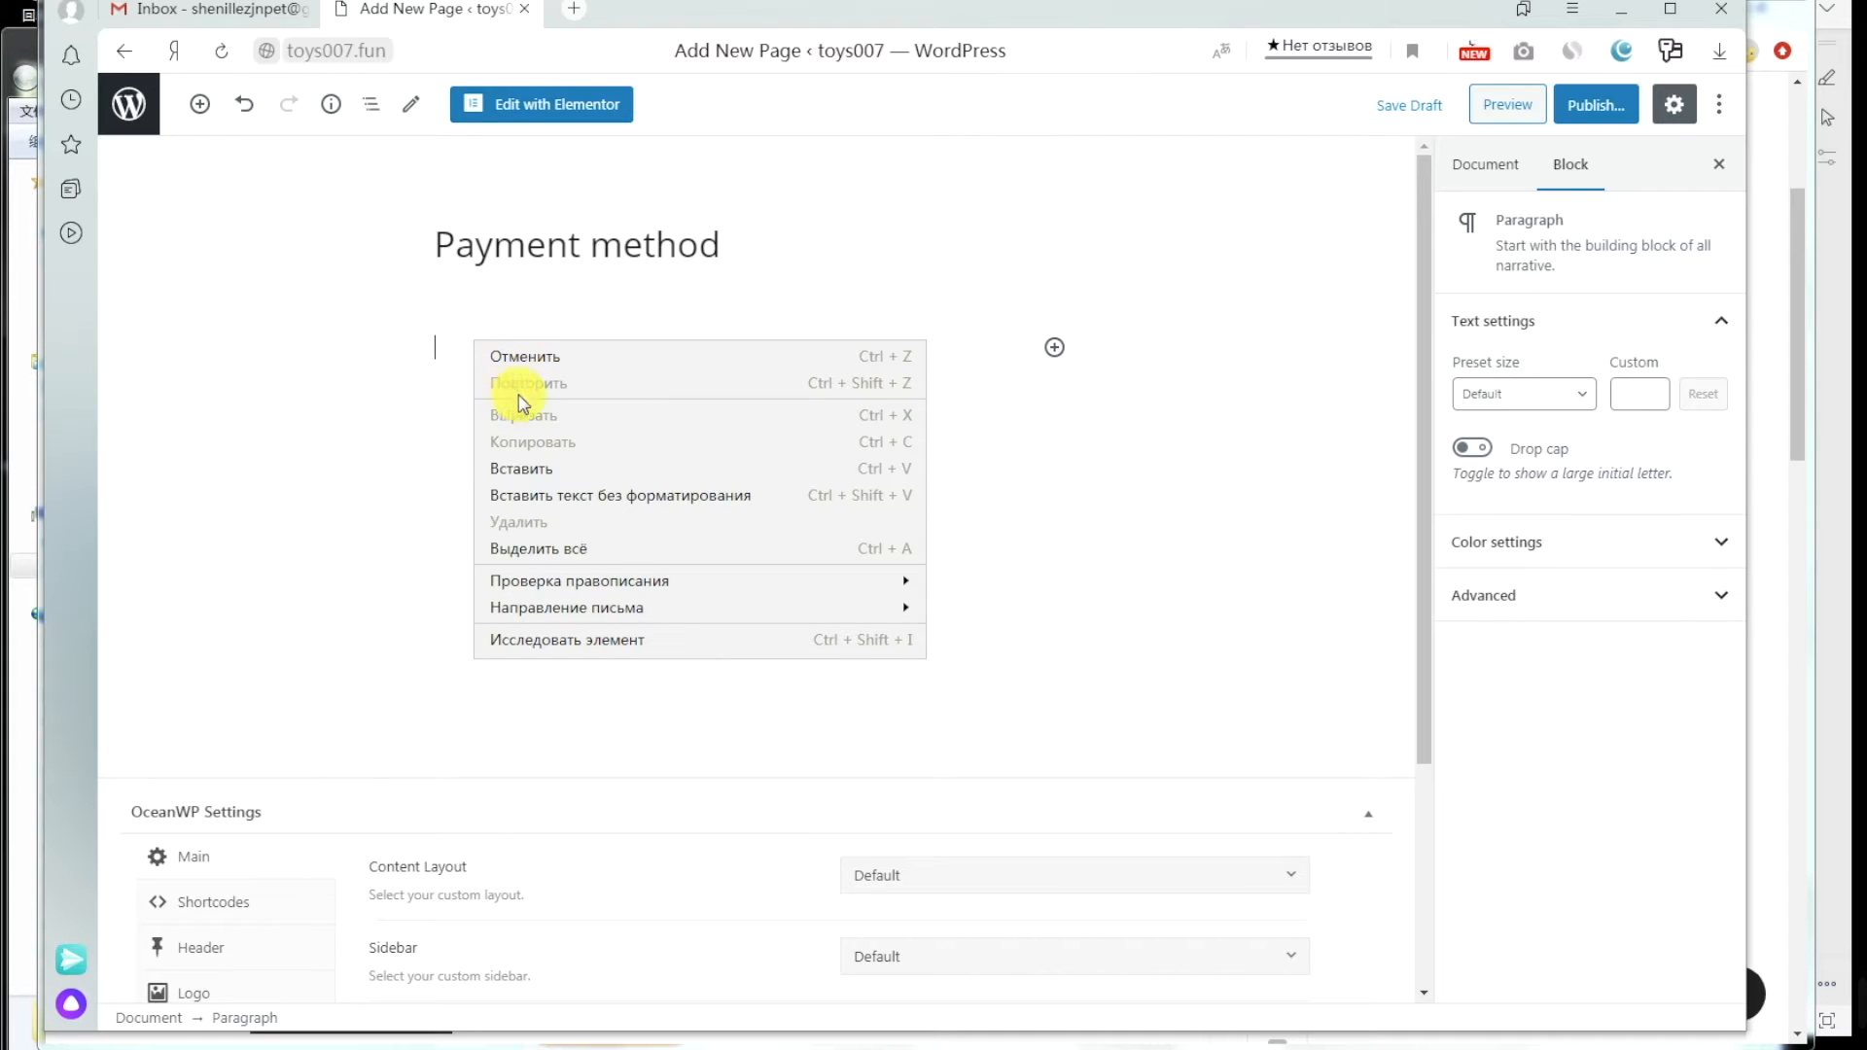
{"action": "left_click", "coordinate": [525, 468]}
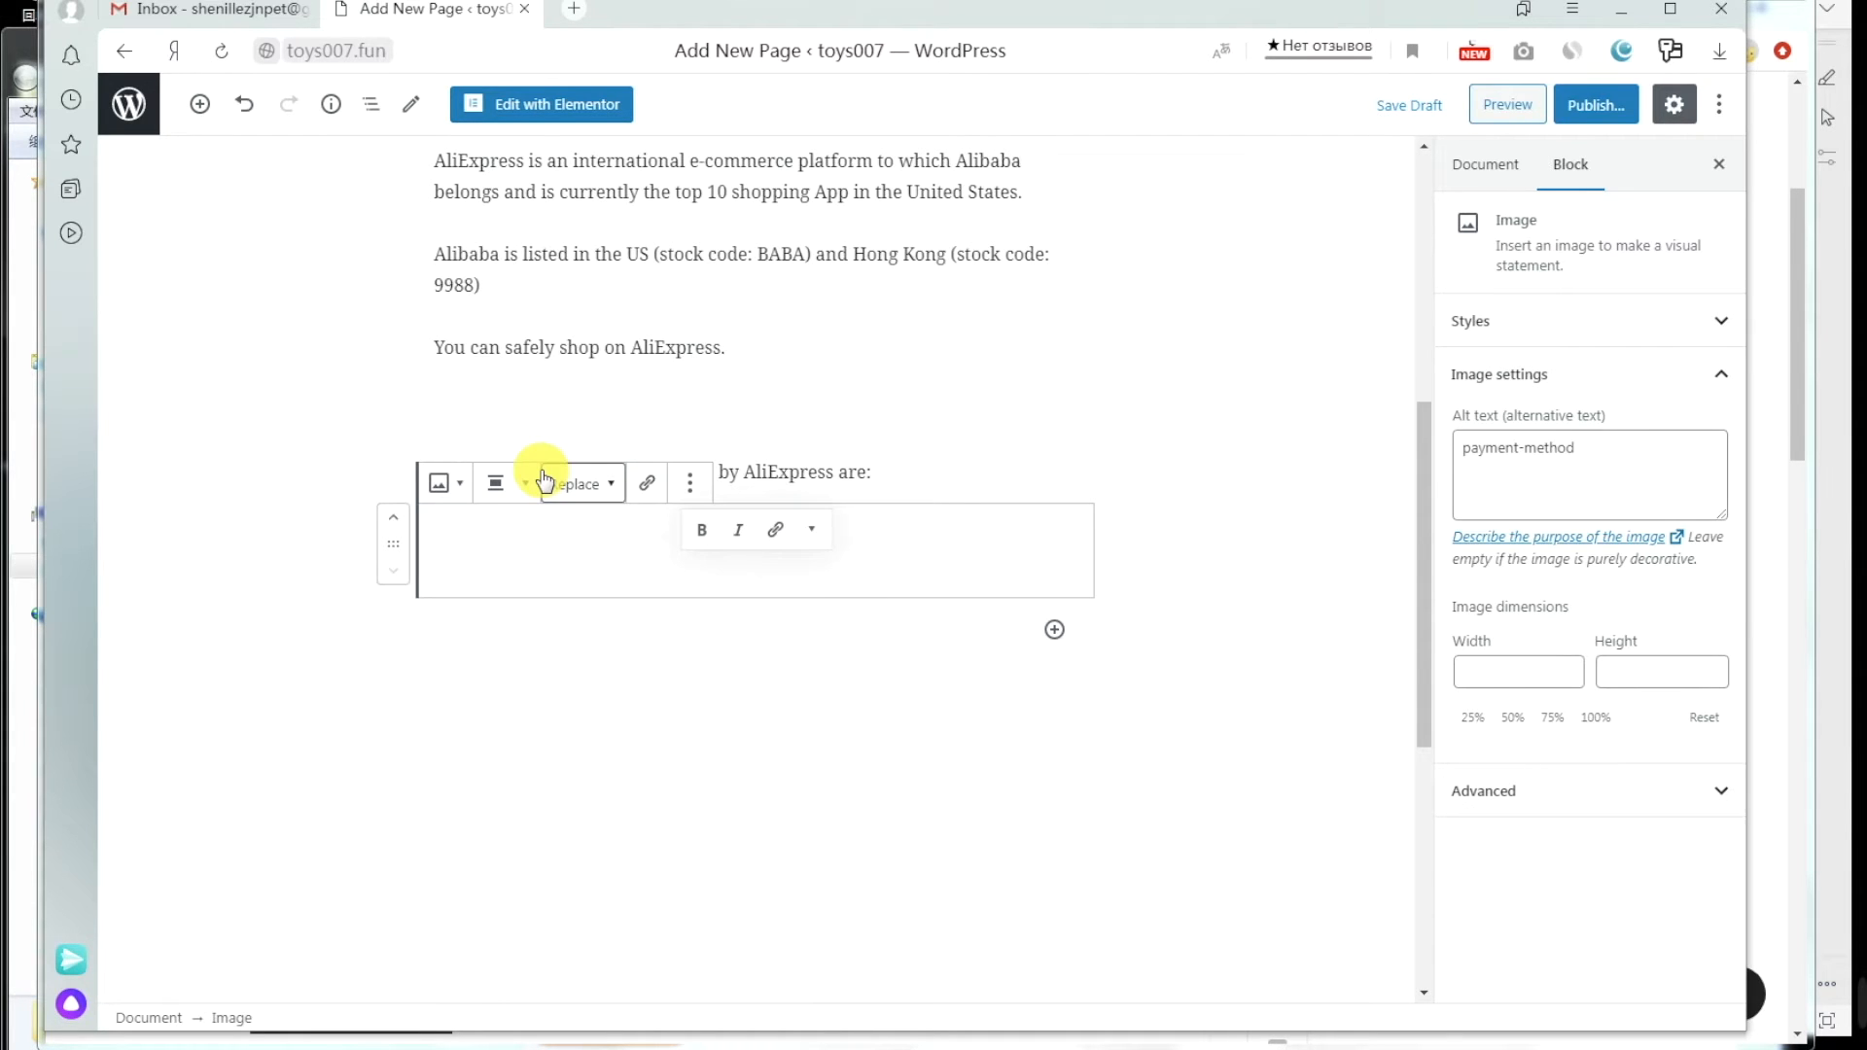
{"action": "scroll", "coordinate": [1136, 603], "scroll_direction": "up", "scroll_amount": 15}
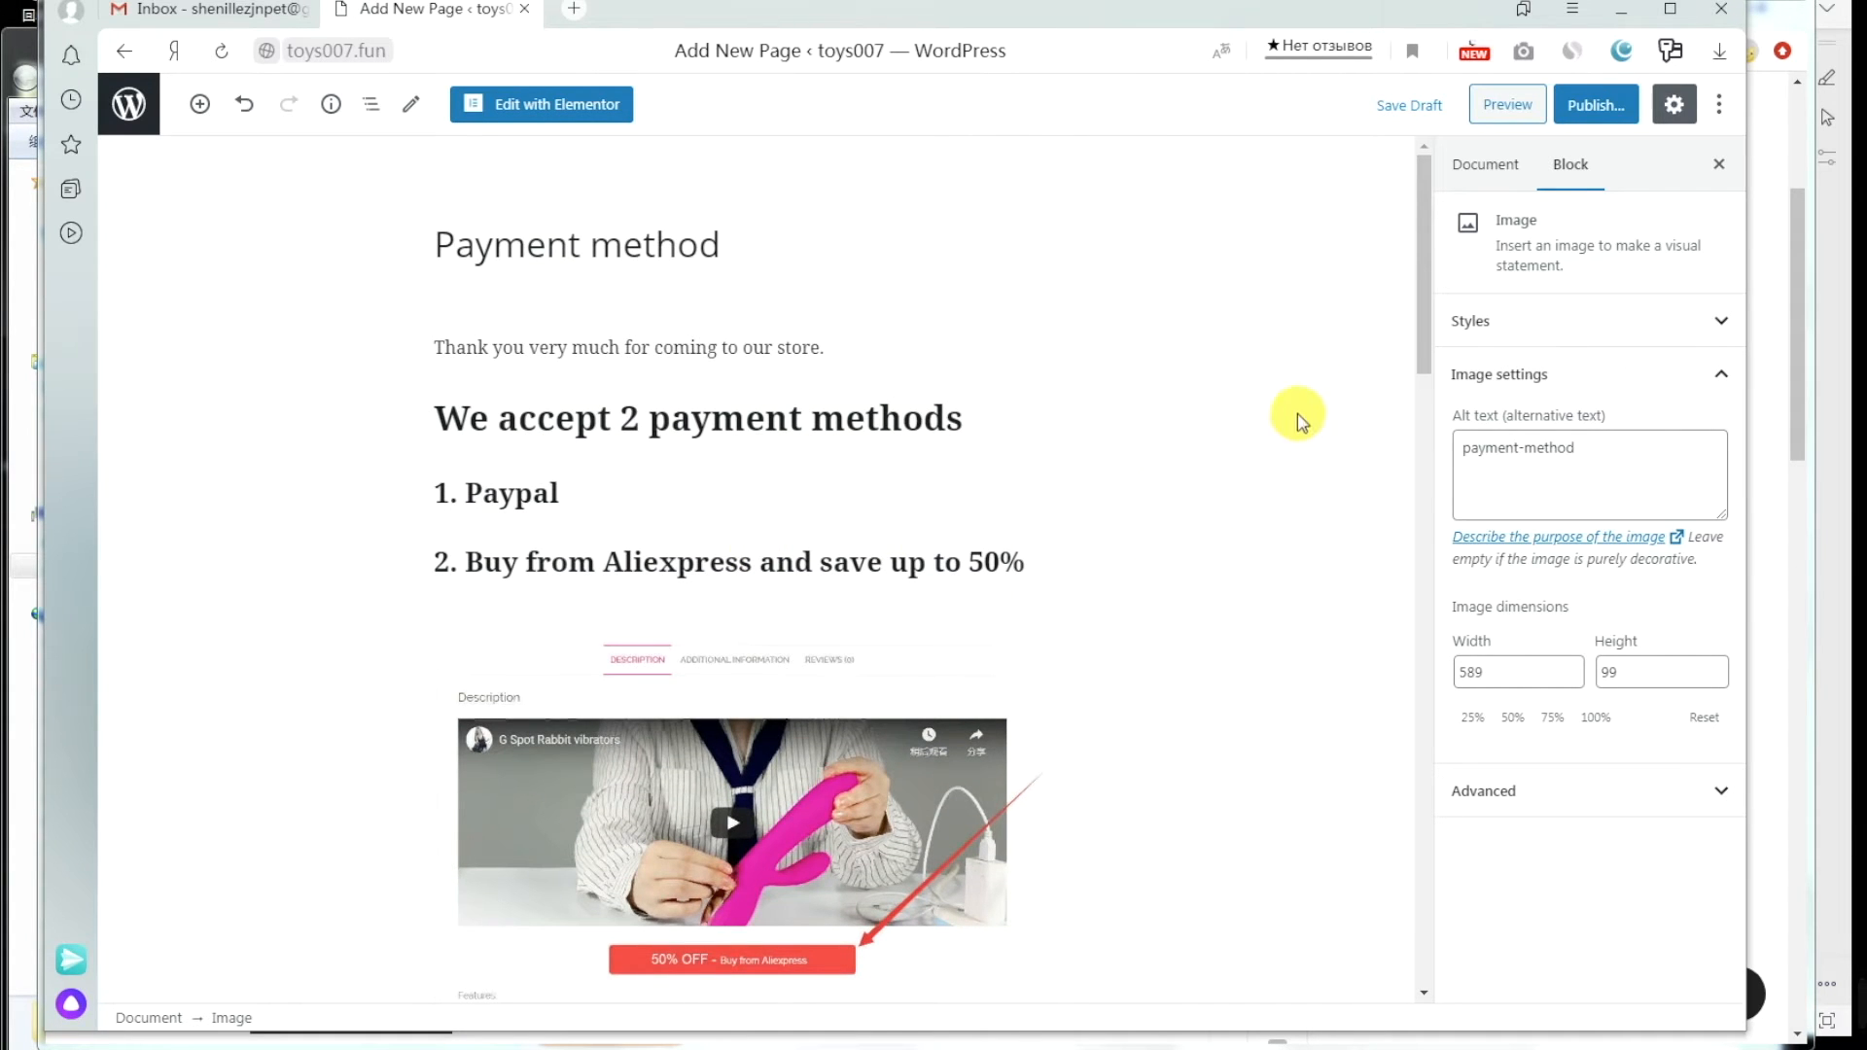
Step: Save and publish the Payment method page, copy its link, and return to the pages list
{"action": "left_click", "coordinate": [1400, 107]}
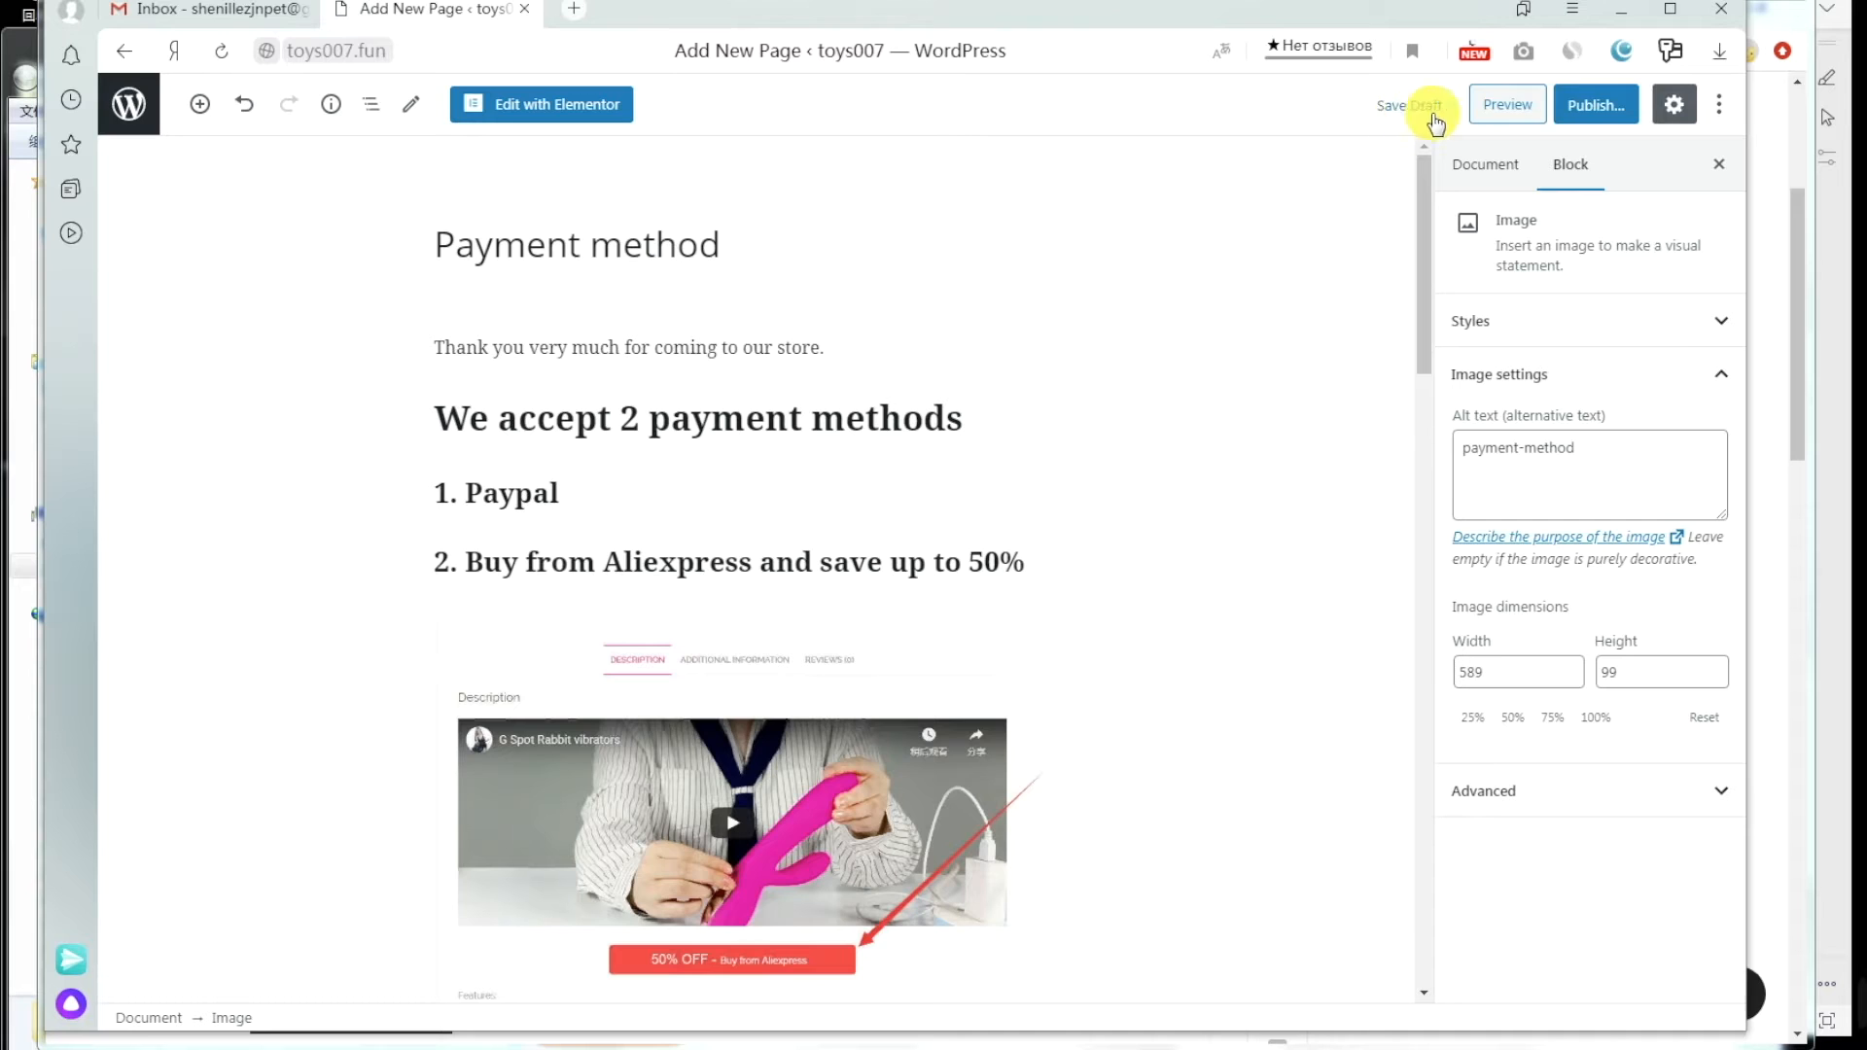
{"action": "left_click", "coordinate": [1593, 105]}
{"action": "left_click", "coordinate": [1589, 107]}
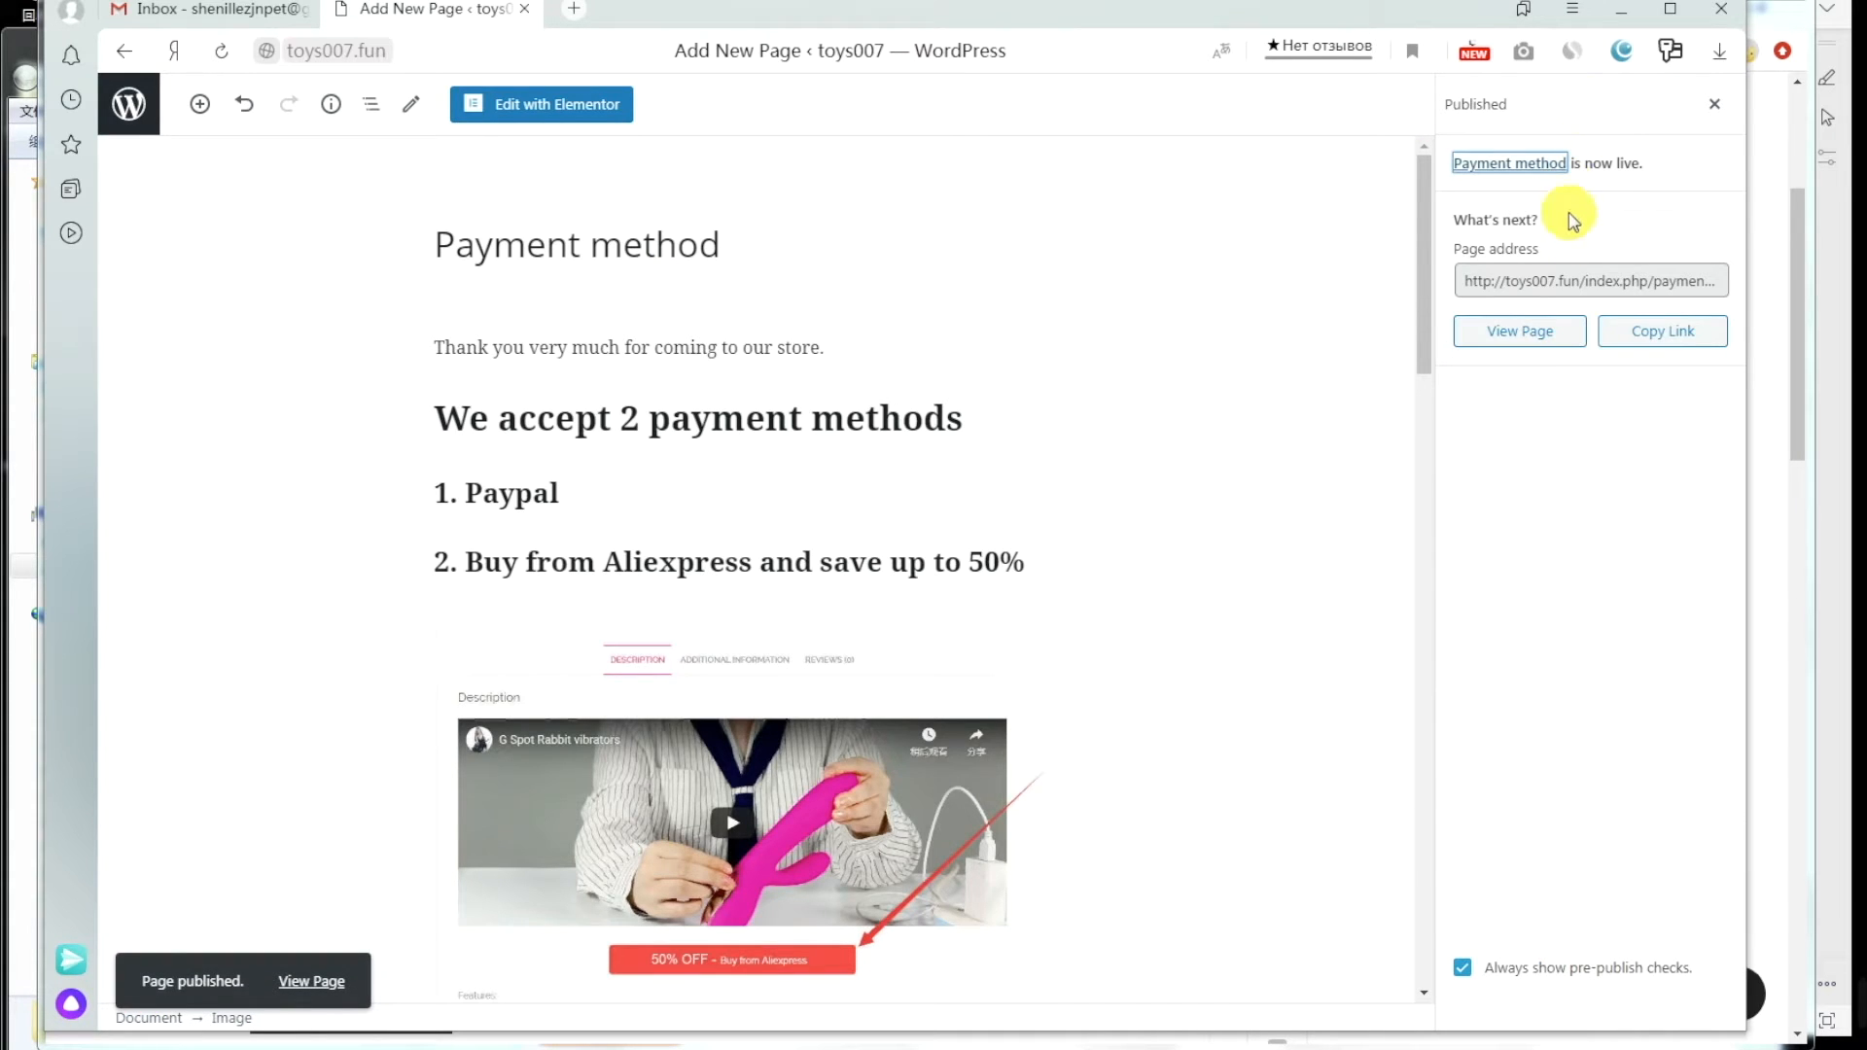
{"action": "left_click", "coordinate": [1468, 284]}
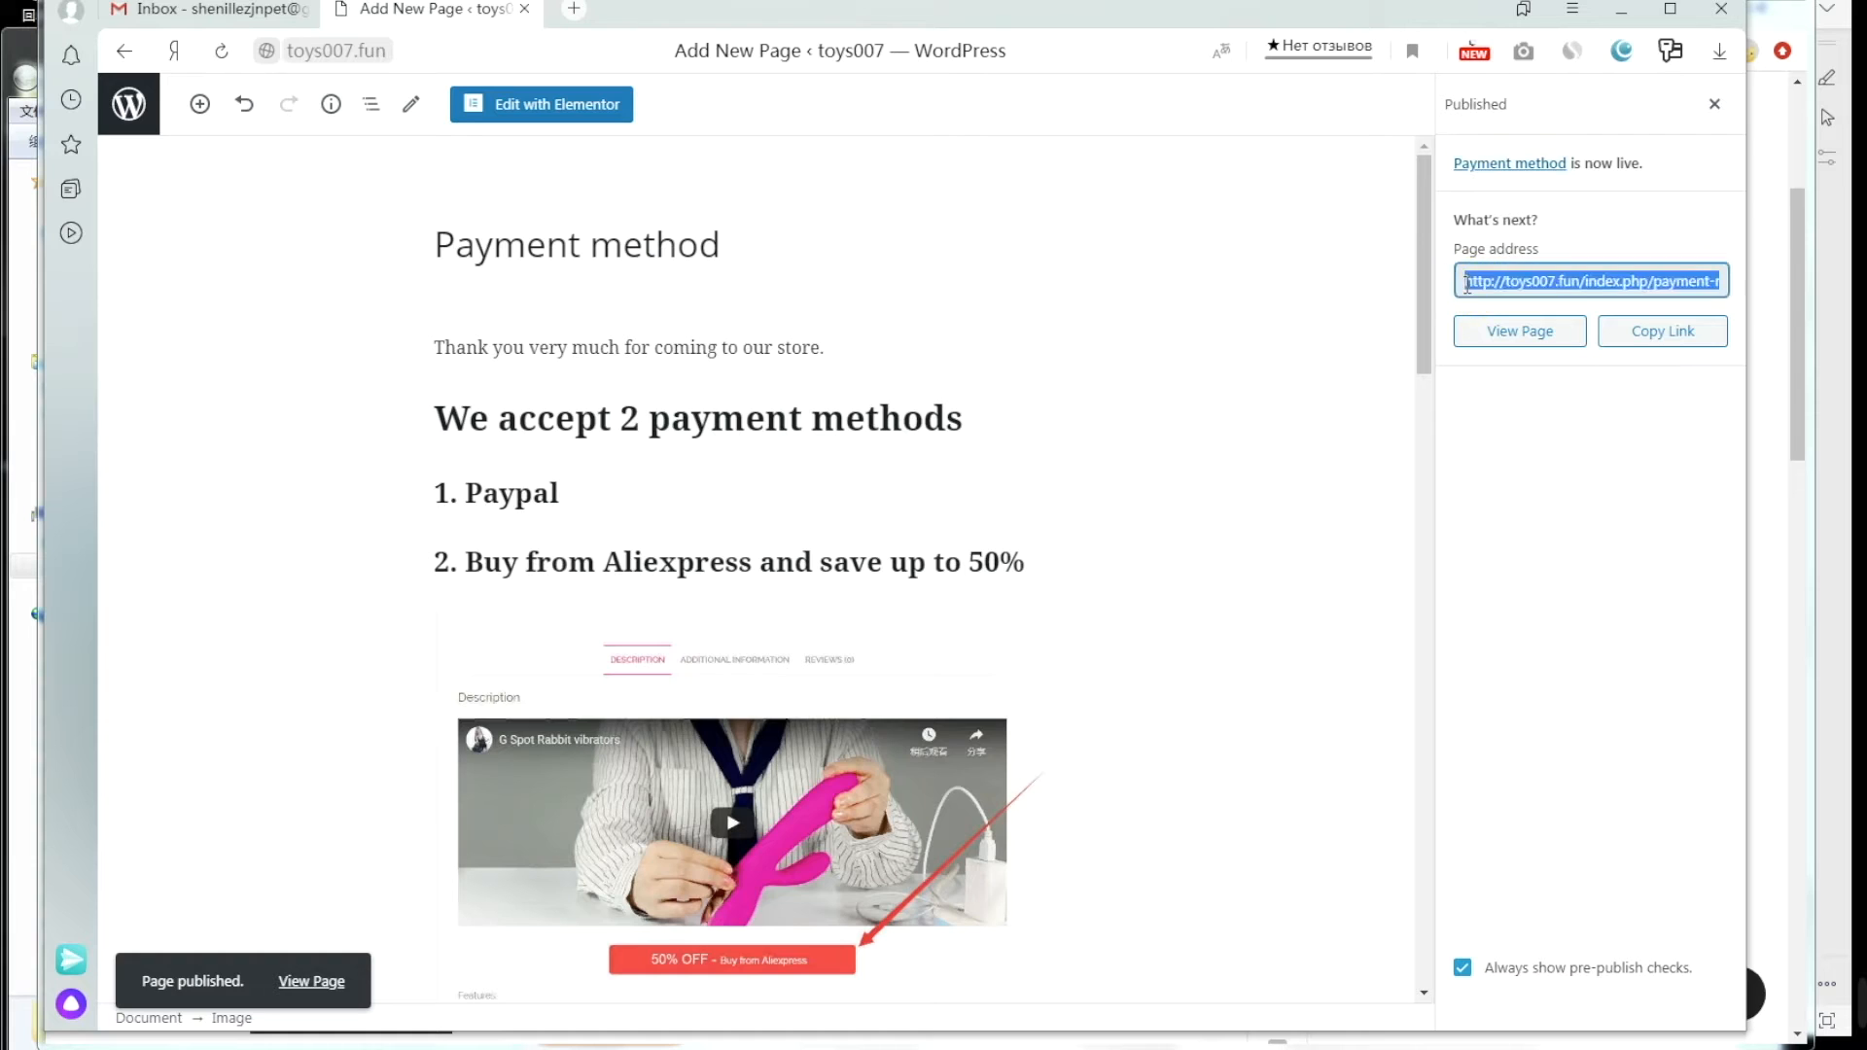
{"action": "left_click", "coordinate": [1646, 334]}
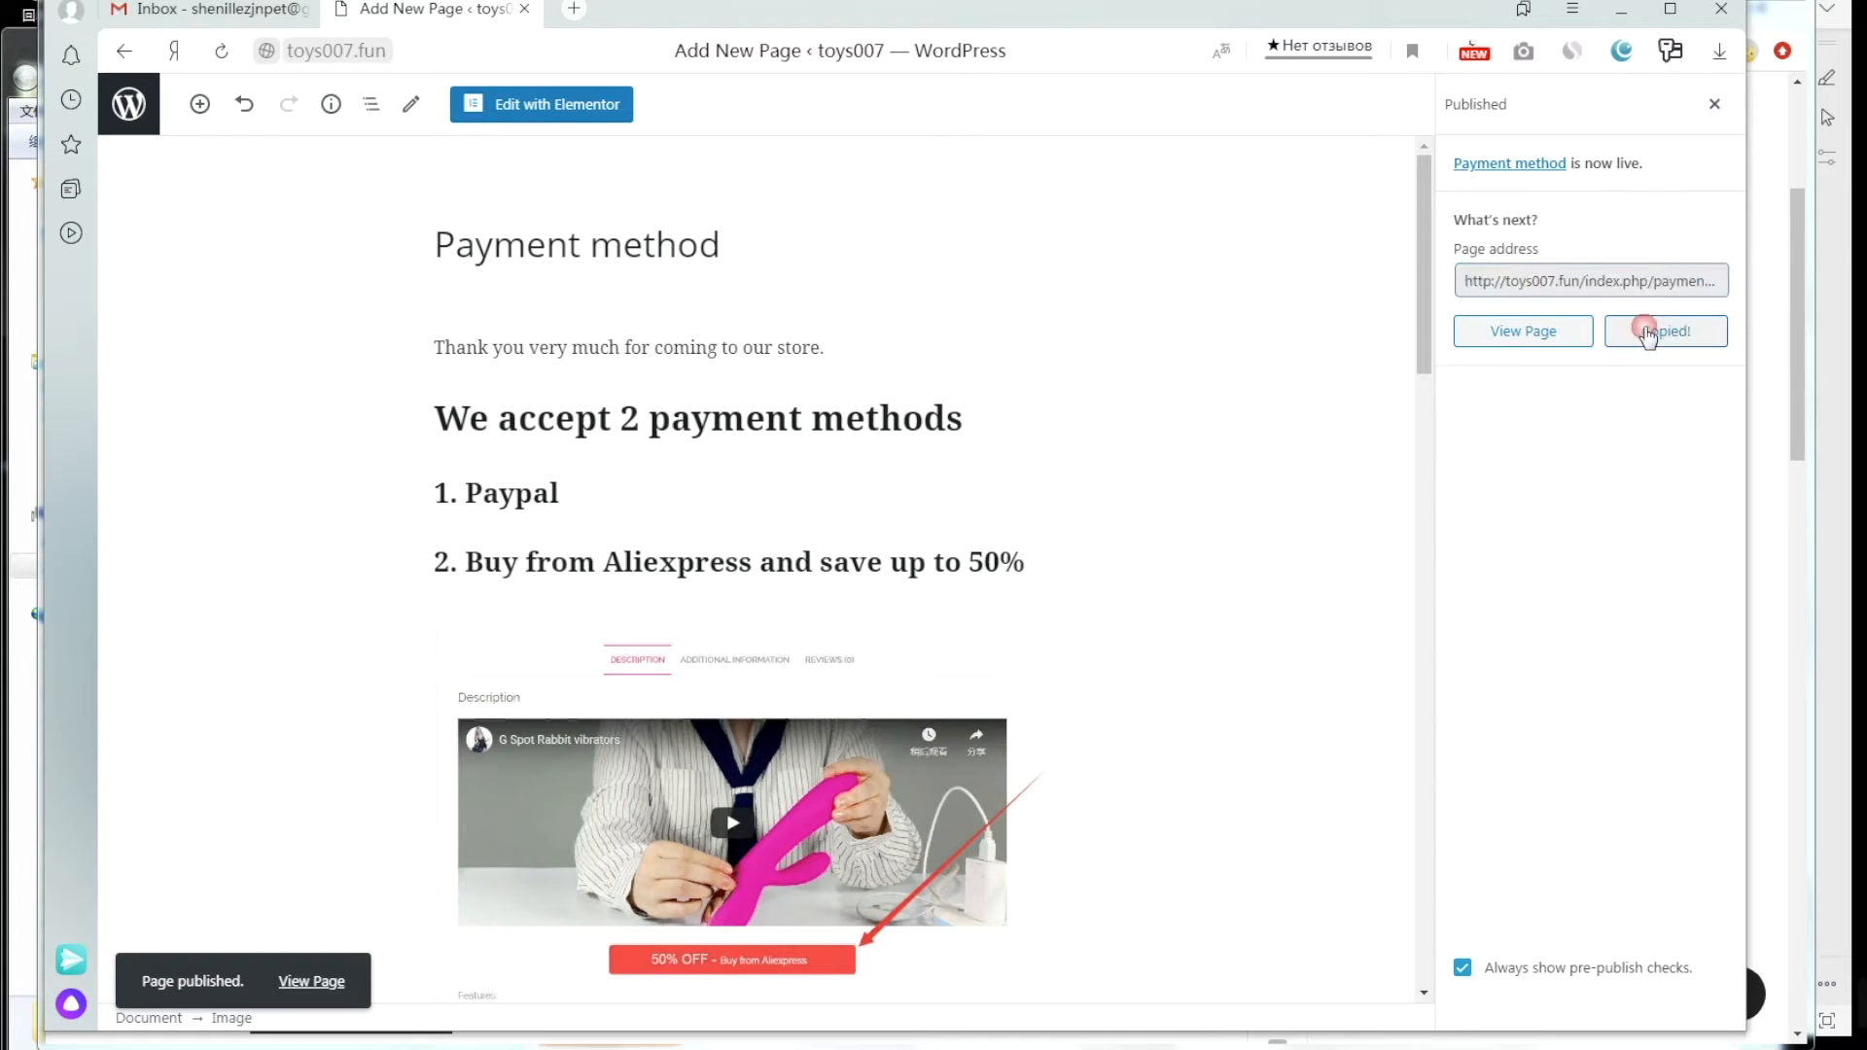
{"action": "left_click", "coordinate": [141, 112]}
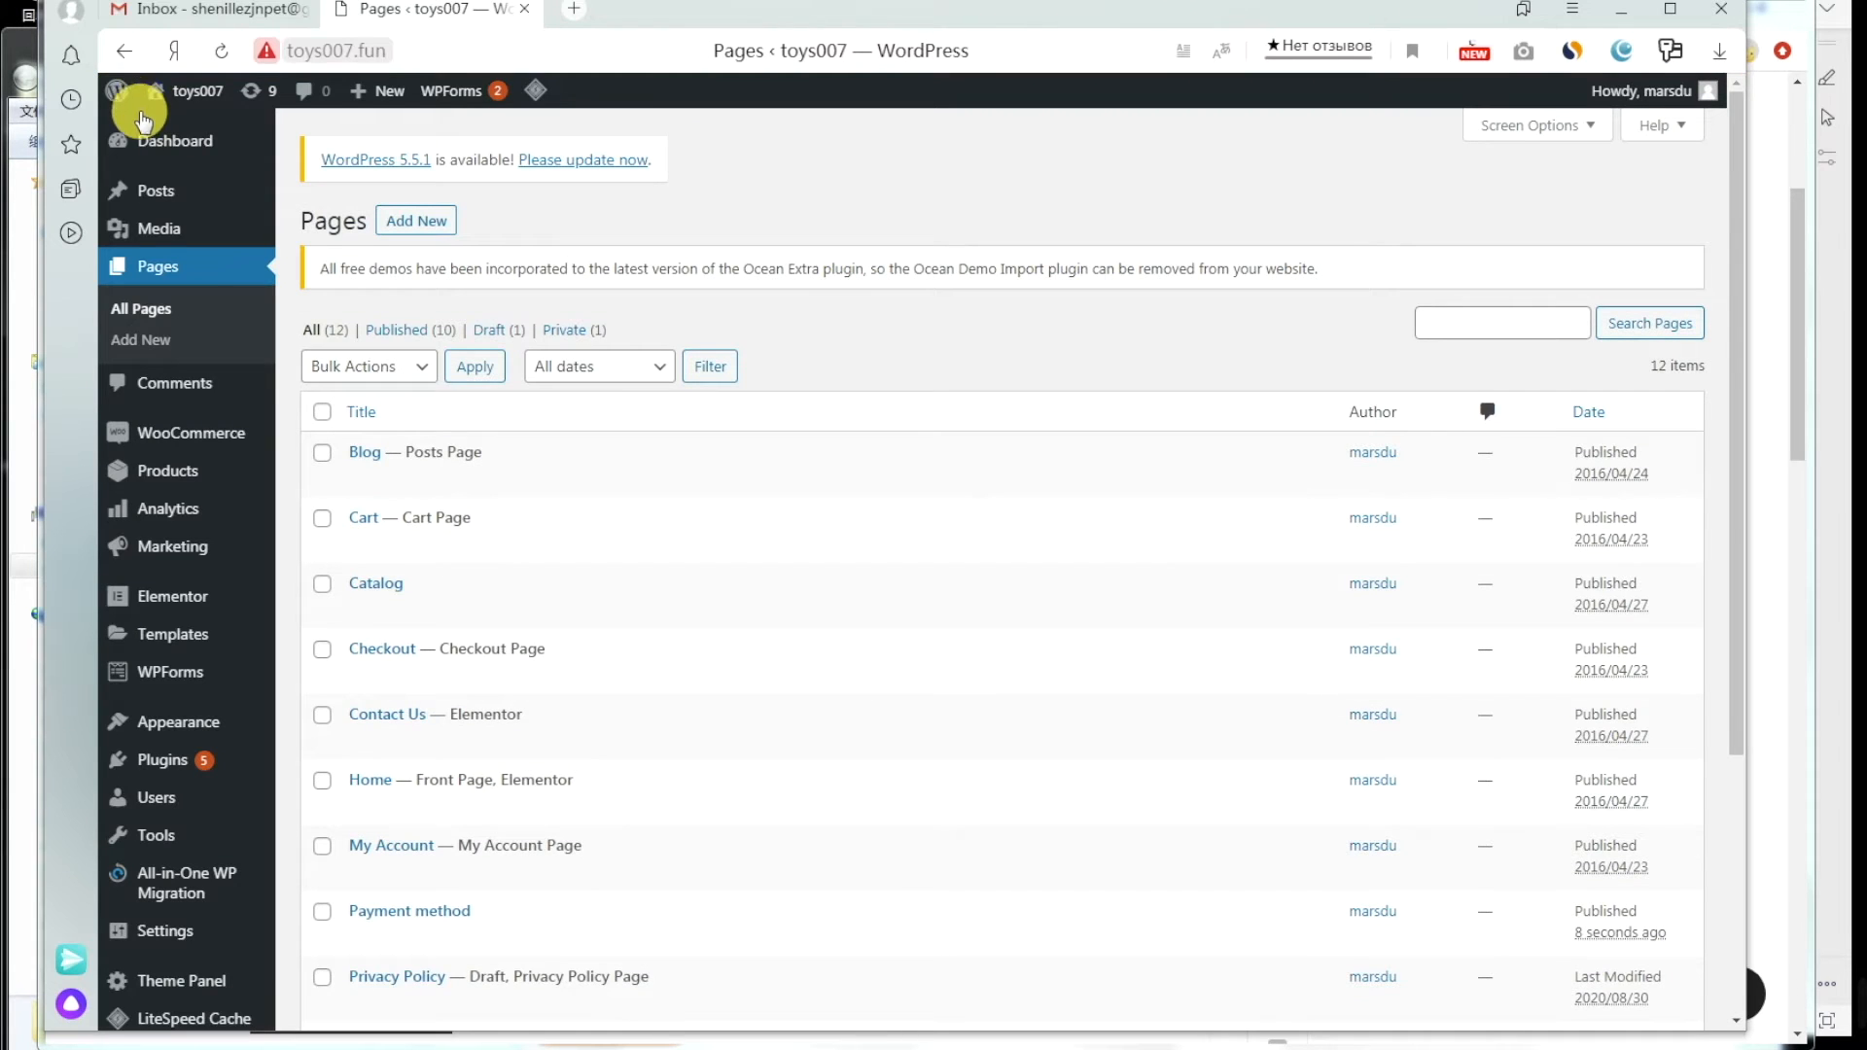
Step: Reopen the Customizer and scroll the preview down to the footer's Policy & Provision links
{"action": "mouse_move", "coordinate": [166, 719]}
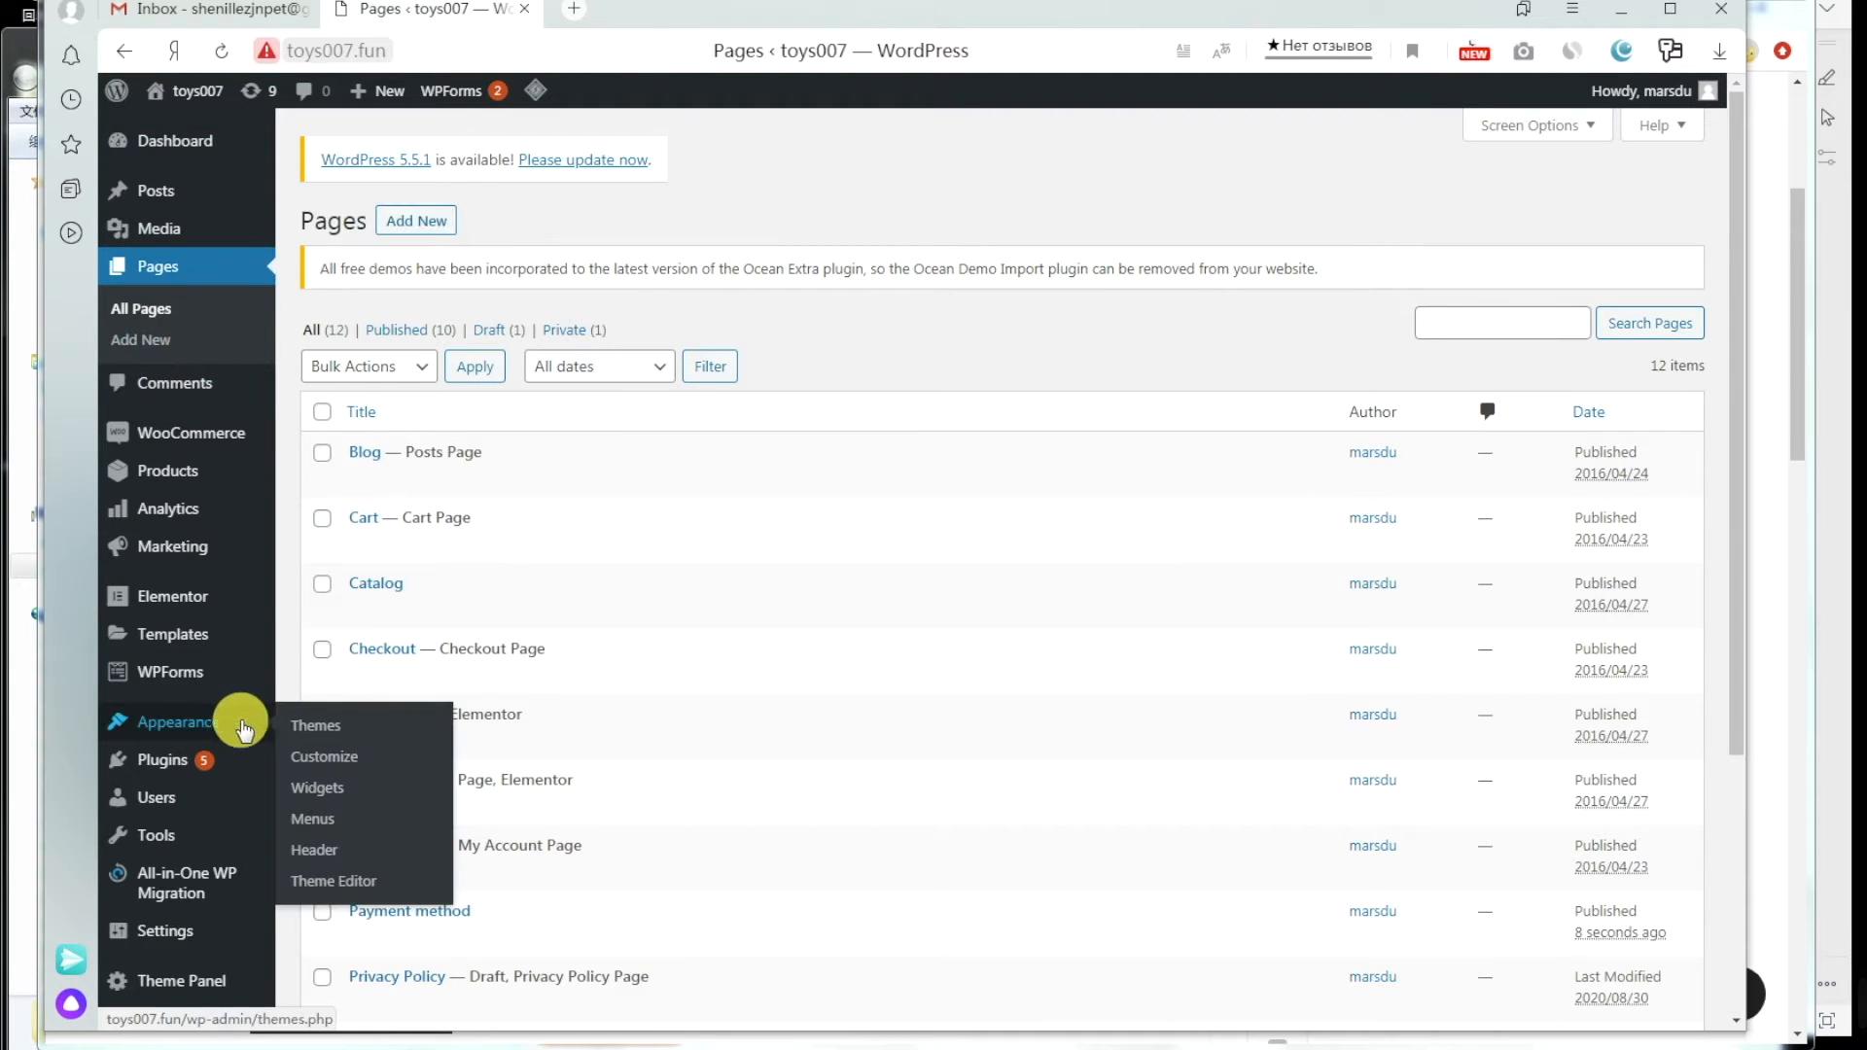
{"action": "left_click", "coordinate": [319, 757]}
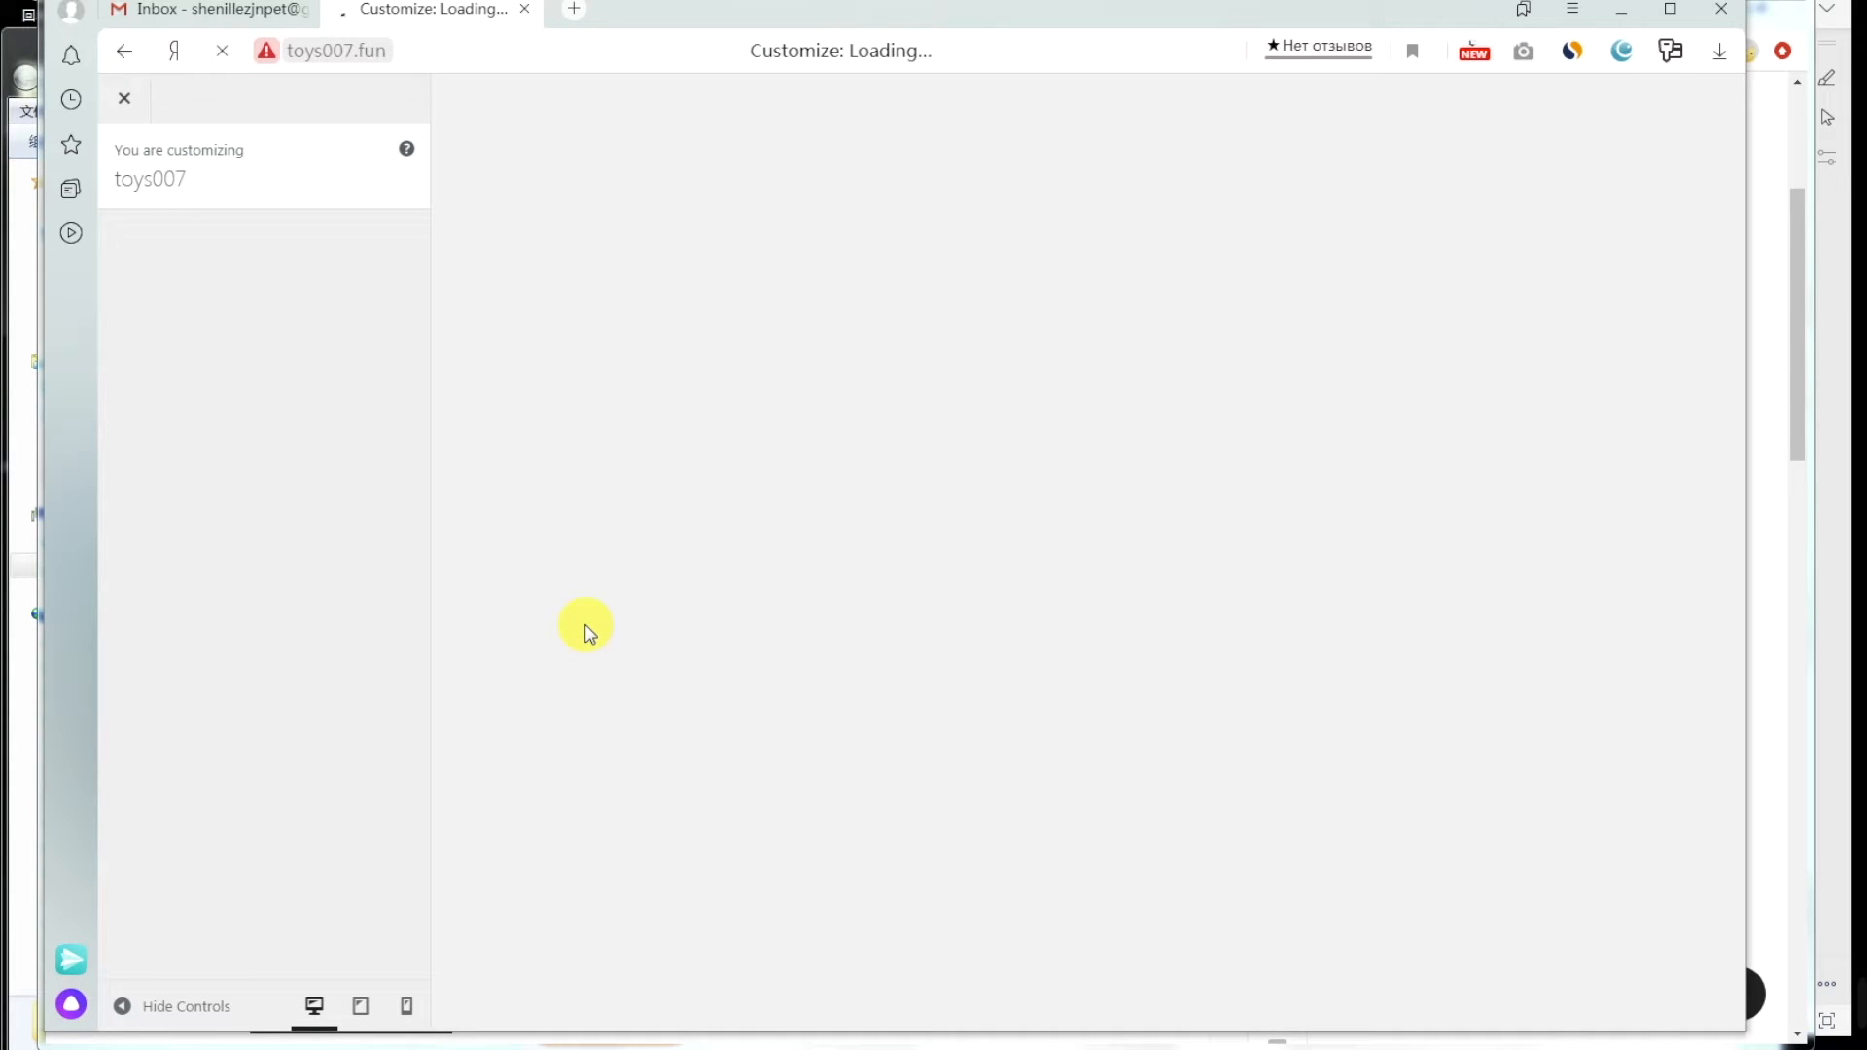
{"action": "scroll", "coordinate": [854, 687], "scroll_direction": "down", "scroll_amount": 10}
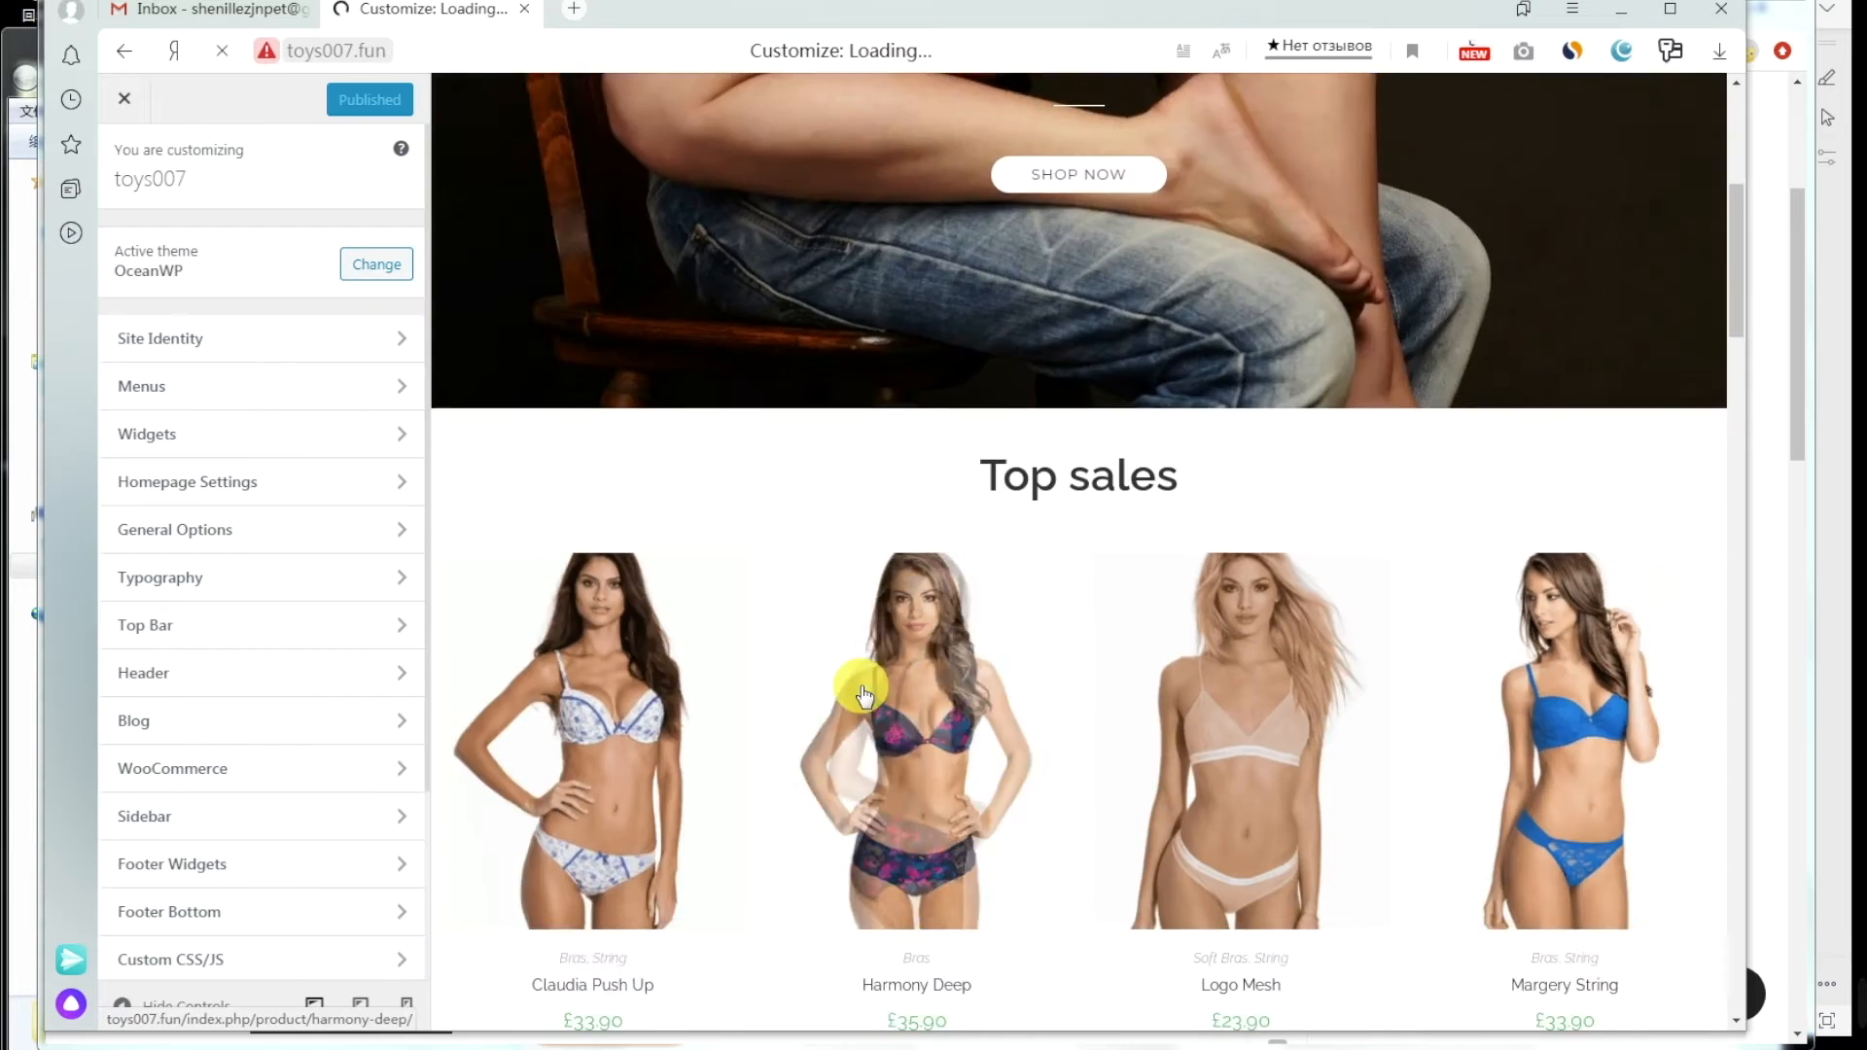
{"action": "scroll", "coordinate": [861, 690], "scroll_direction": "down", "scroll_amount": 10}
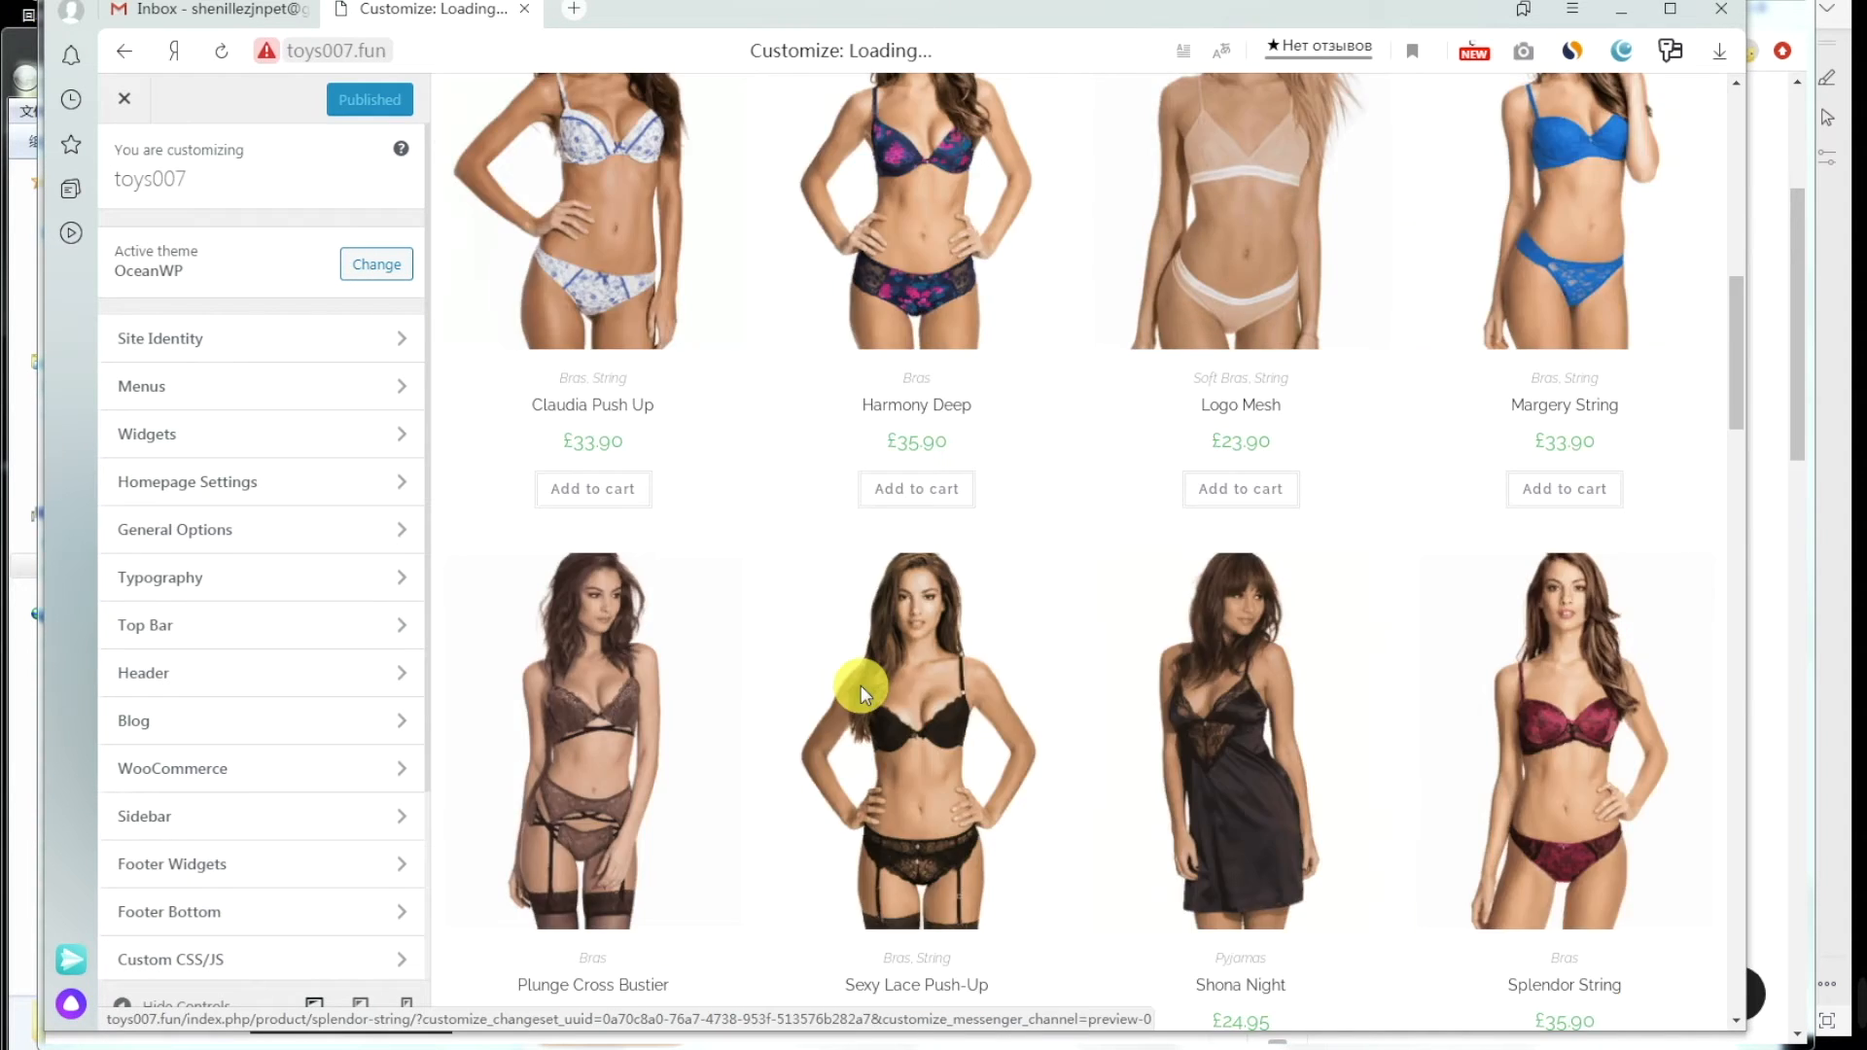
{"action": "scroll", "coordinate": [861, 693], "scroll_direction": "down", "scroll_amount": 5}
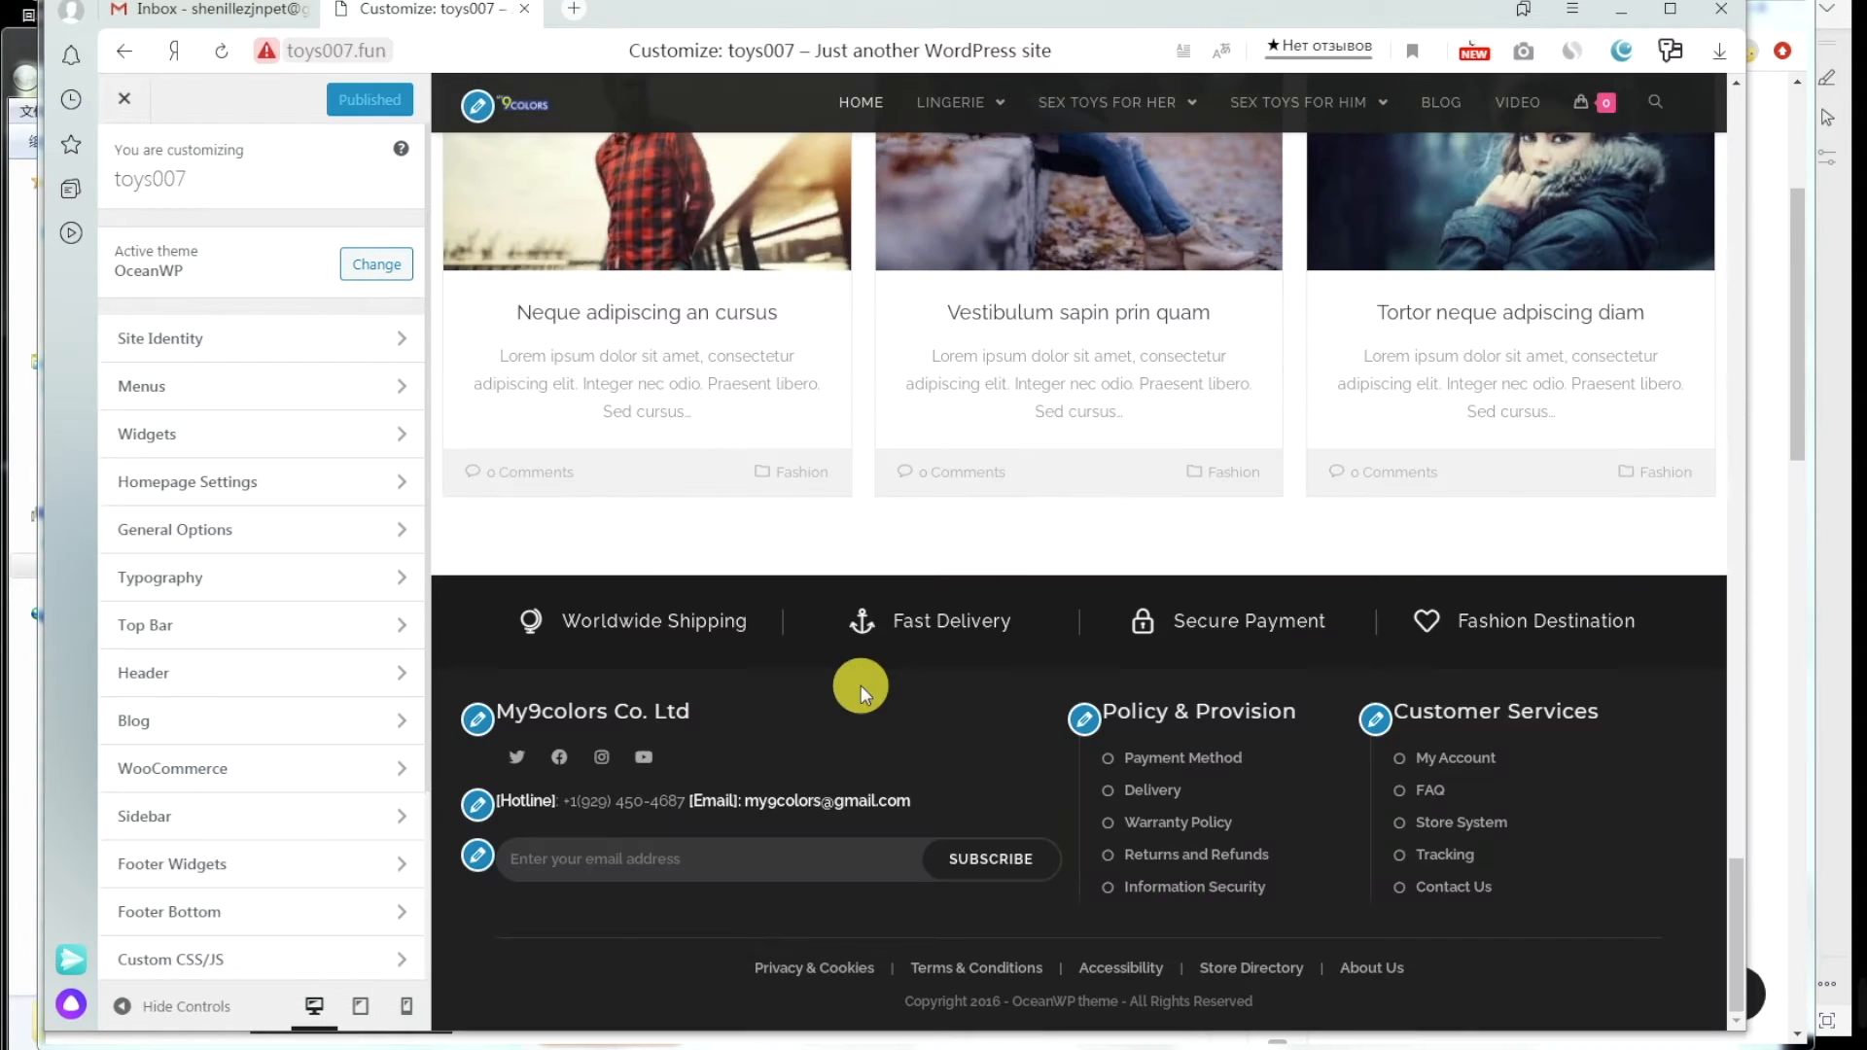
Step: Paste the Payment method page URL as the first Policy & Provision footer link and publish
{"action": "left_click", "coordinate": [1085, 720]}
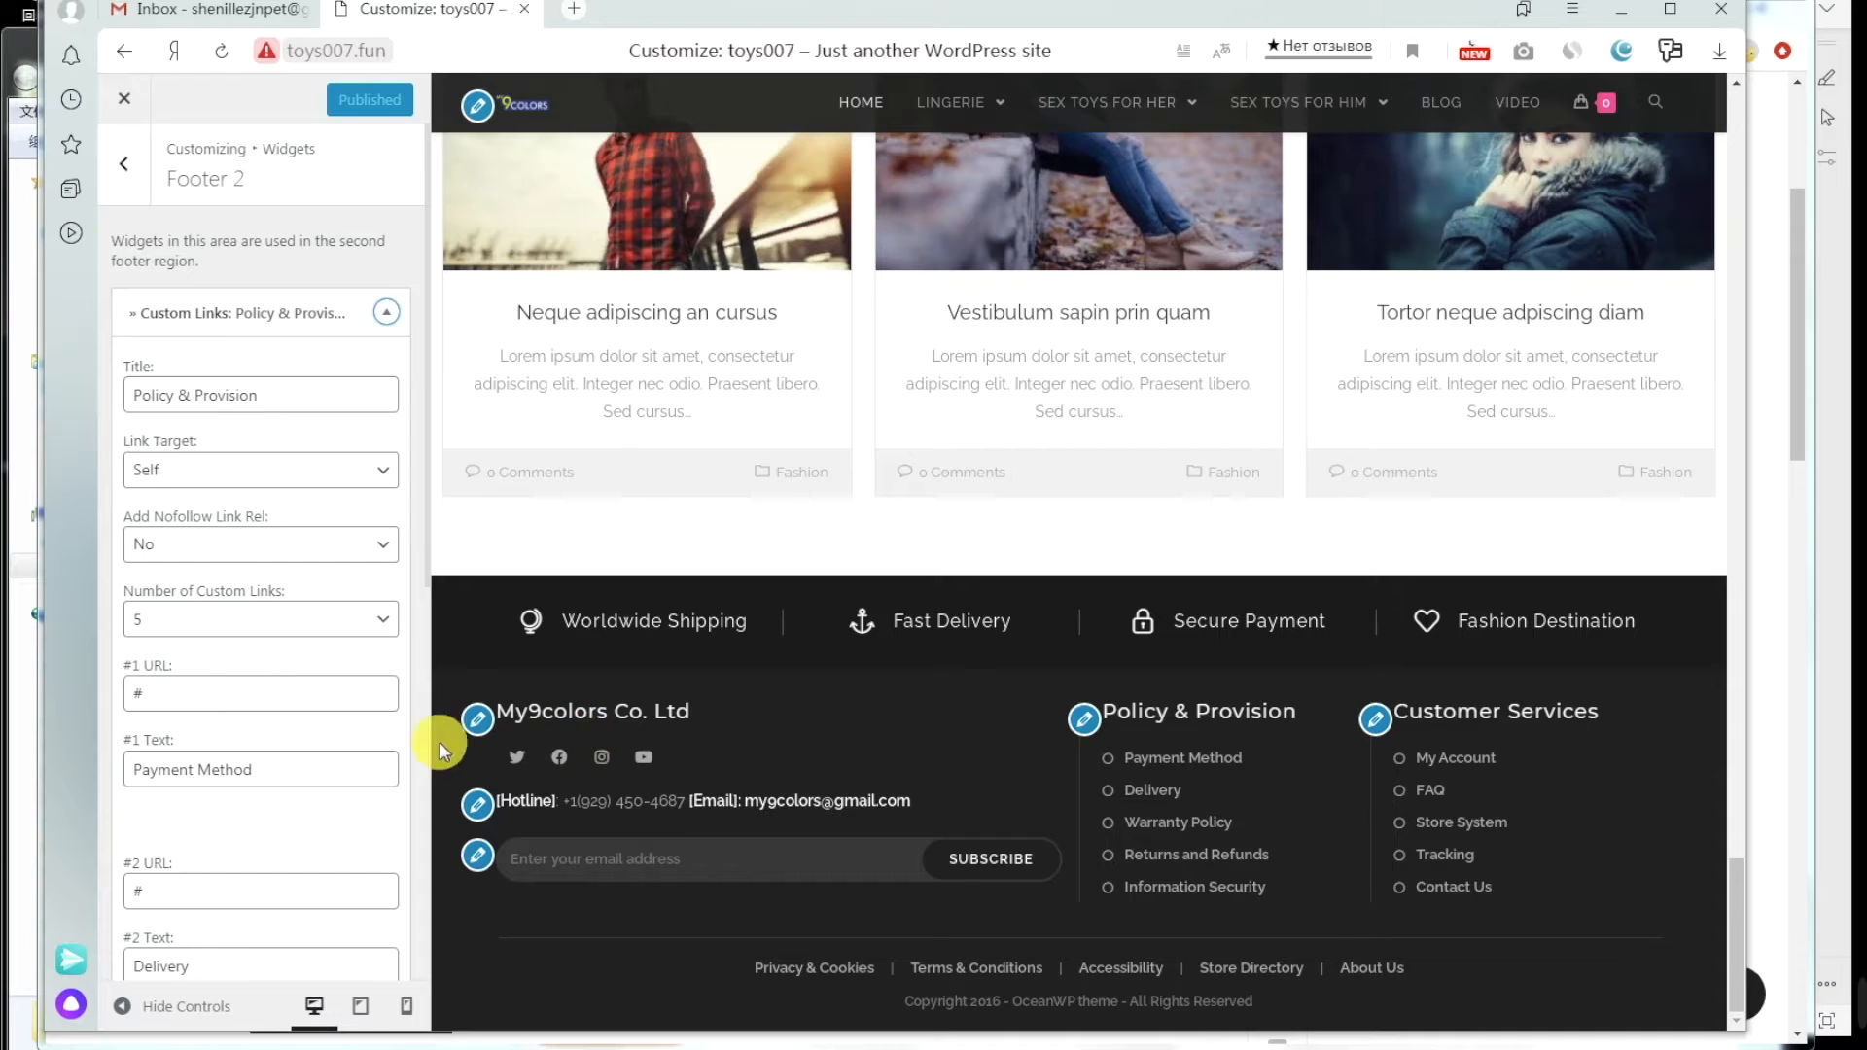
{"action": "left_click", "coordinate": [288, 771]}
{"action": "left_click", "coordinate": [195, 693]}
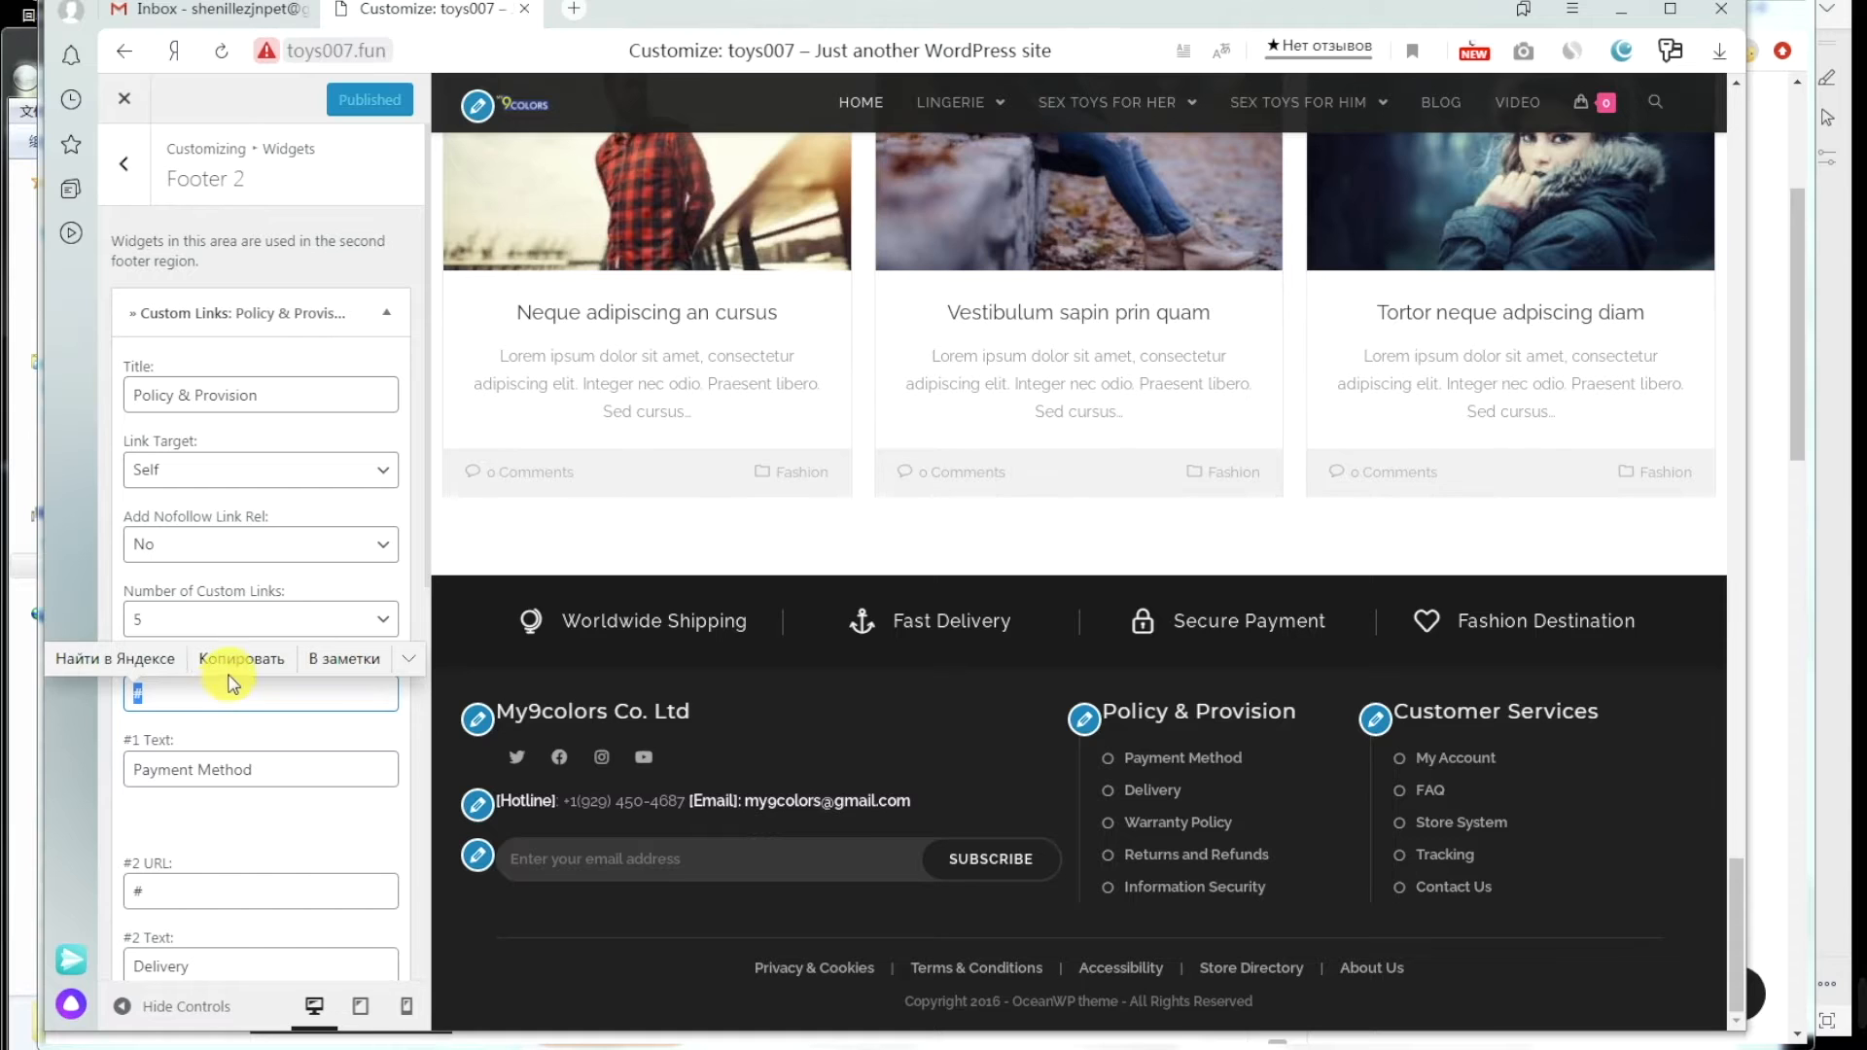
{"action": "key", "text": "ctrl+v"}
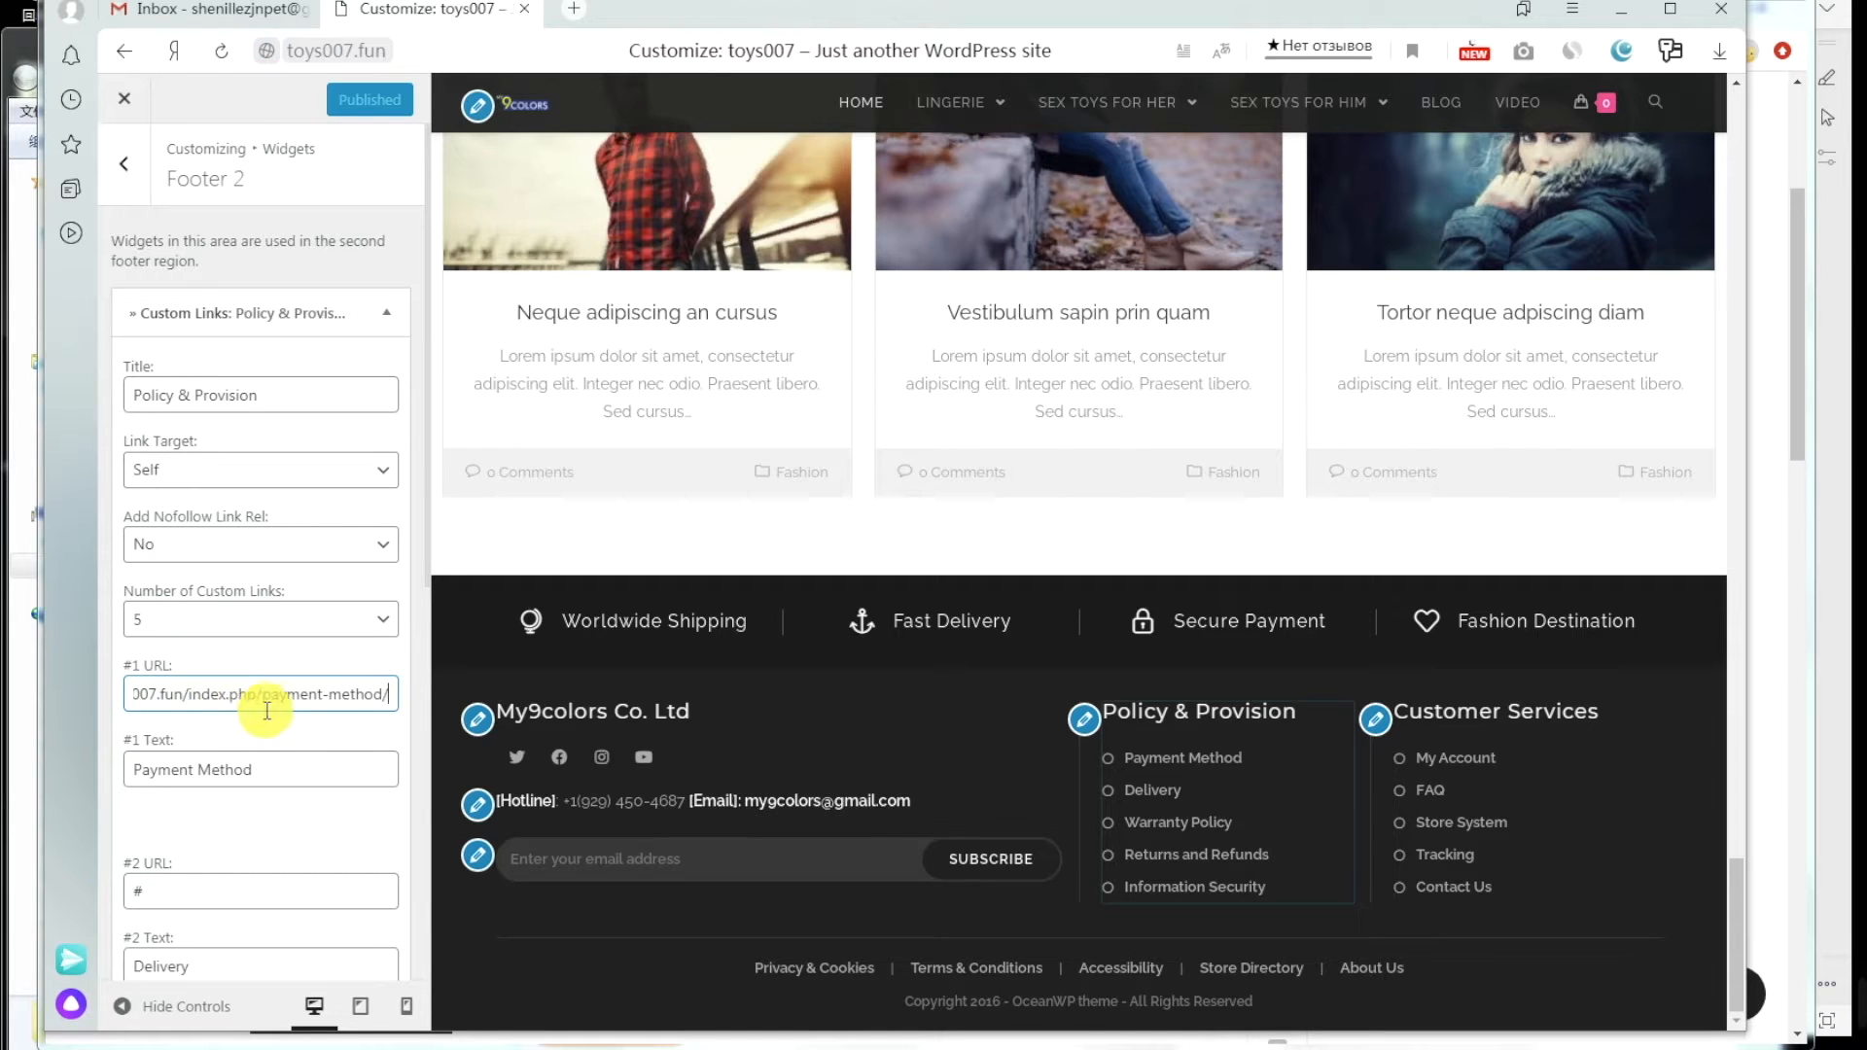
{"action": "scroll", "coordinate": [315, 752], "scroll_direction": "down", "scroll_amount": 1}
{"action": "scroll", "coordinate": [314, 751], "scroll_direction": "down", "scroll_amount": 1}
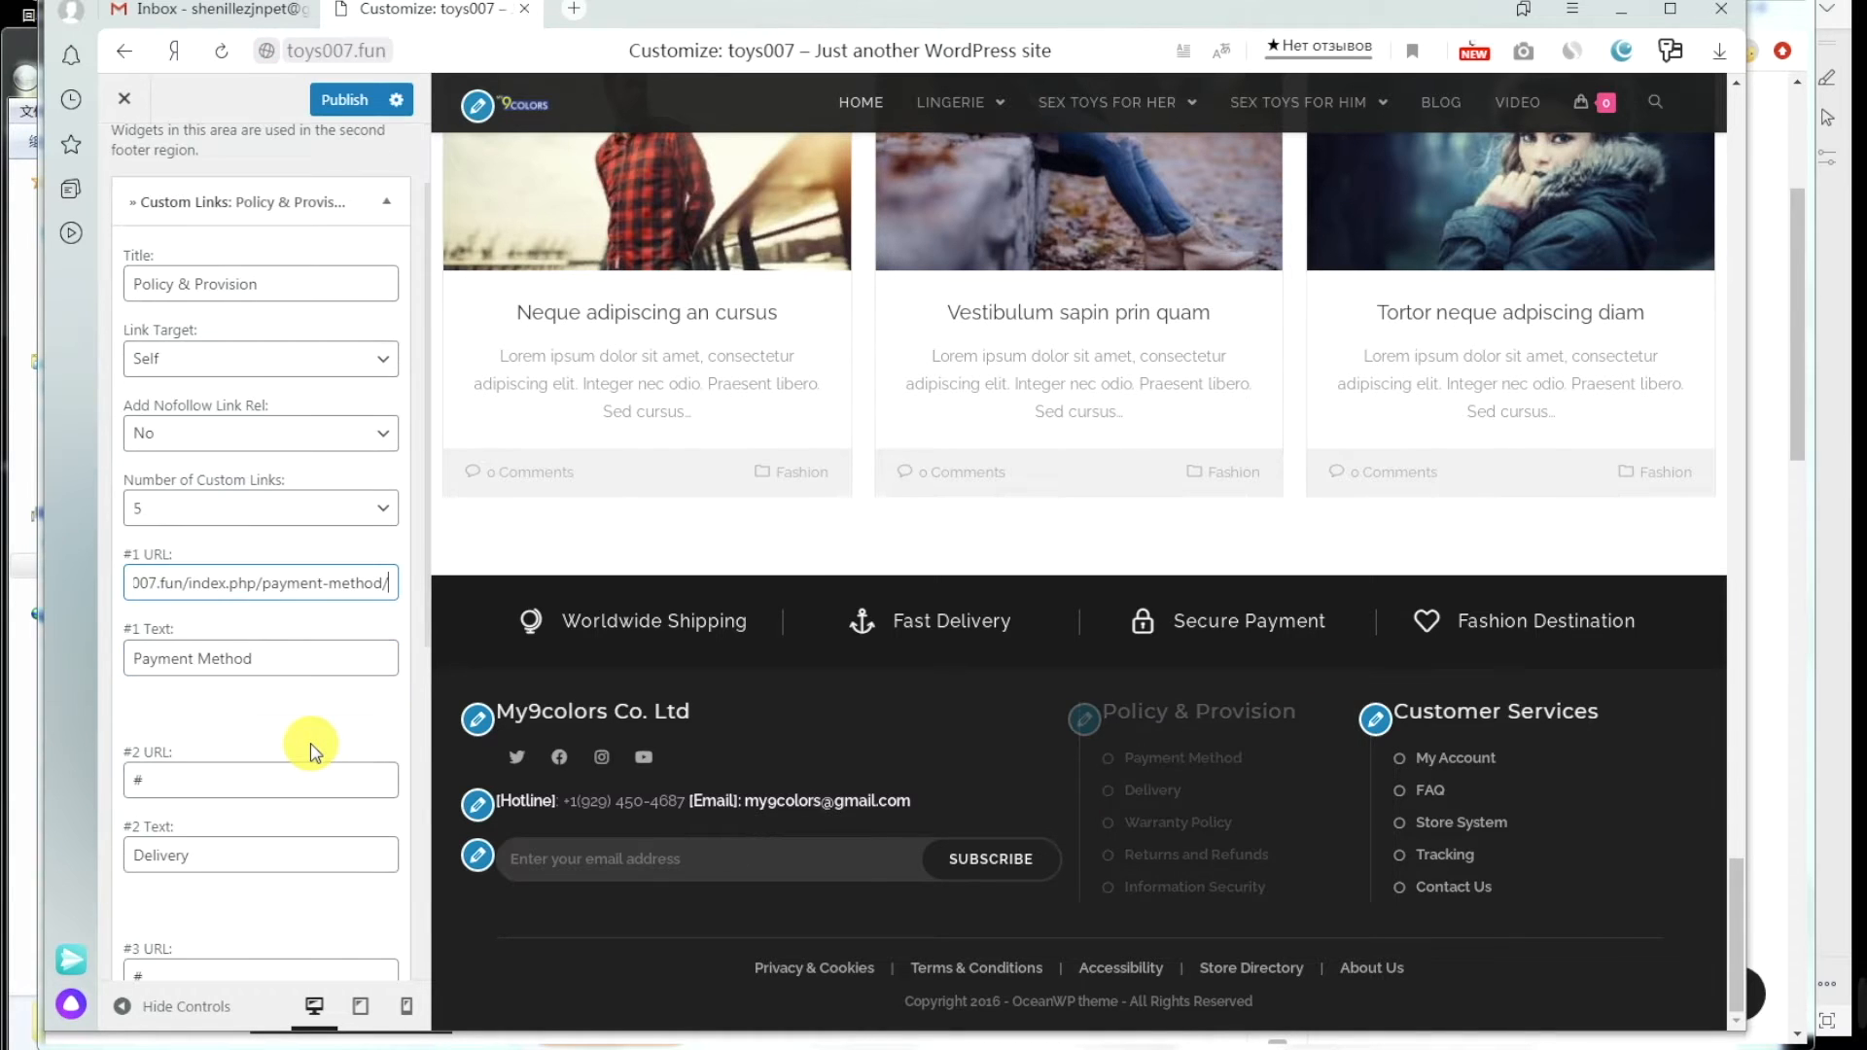
{"action": "left_click", "coordinate": [340, 103]}
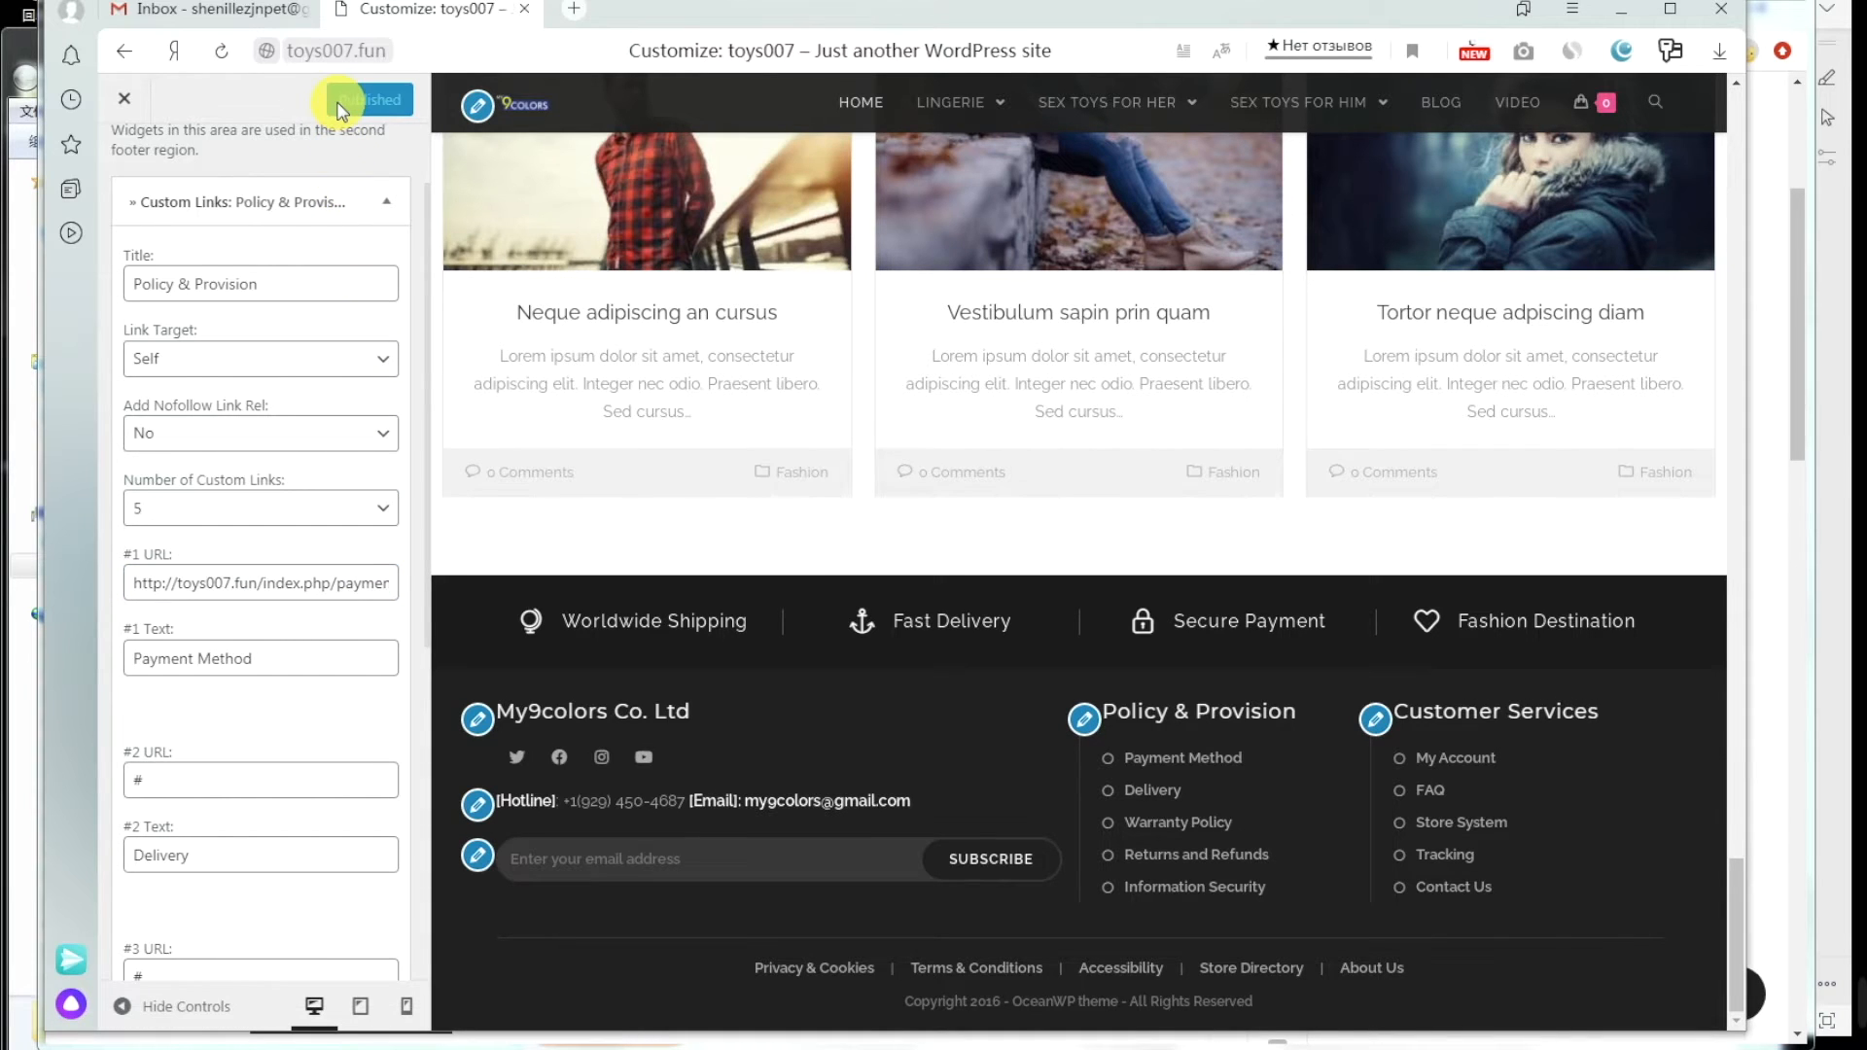
{"action": "left_click", "coordinate": [386, 1026]}
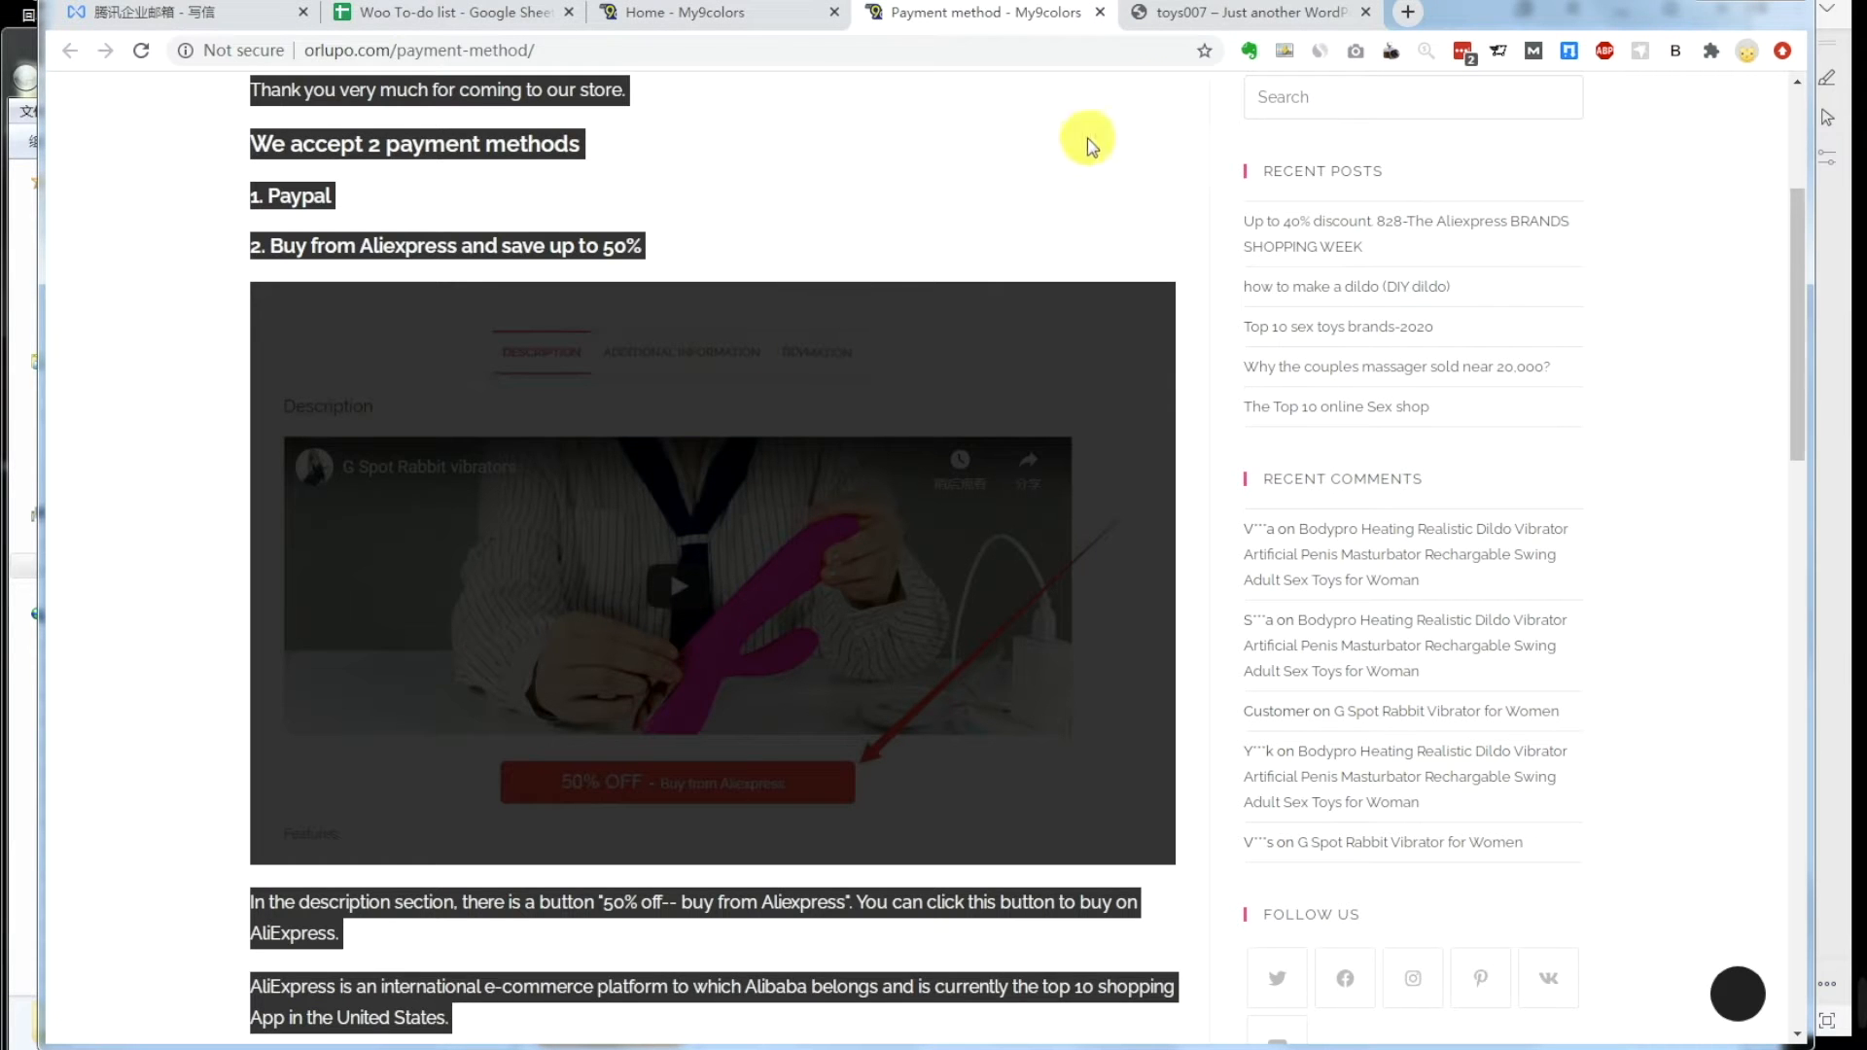
Step: Test the toys007 footer Payment Method link, then close the reference Payment method tab
{"action": "left_click", "coordinate": [1223, 14]}
{"action": "scroll", "coordinate": [751, 709], "scroll_direction": "up", "scroll_amount": 2}
{"action": "scroll", "coordinate": [757, 712], "scroll_direction": "down", "scroll_amount": 2}
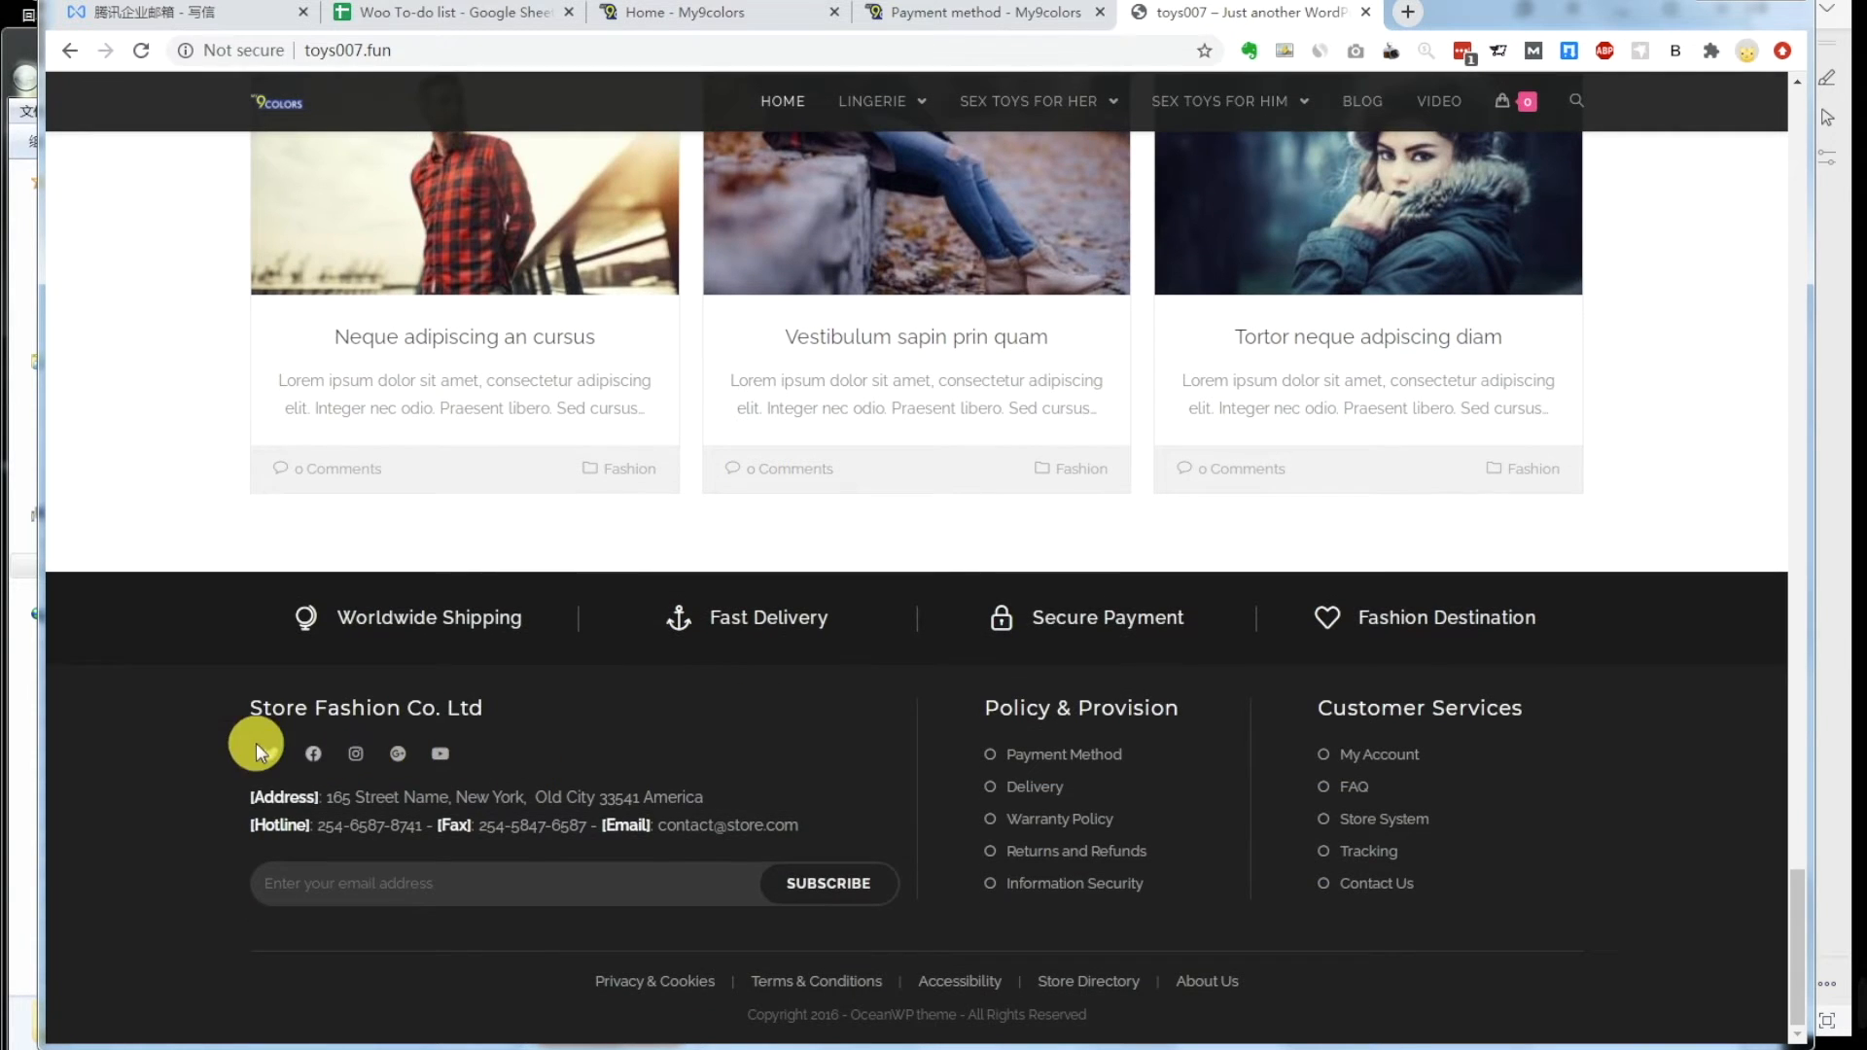
{"action": "left_click", "coordinate": [142, 52]}
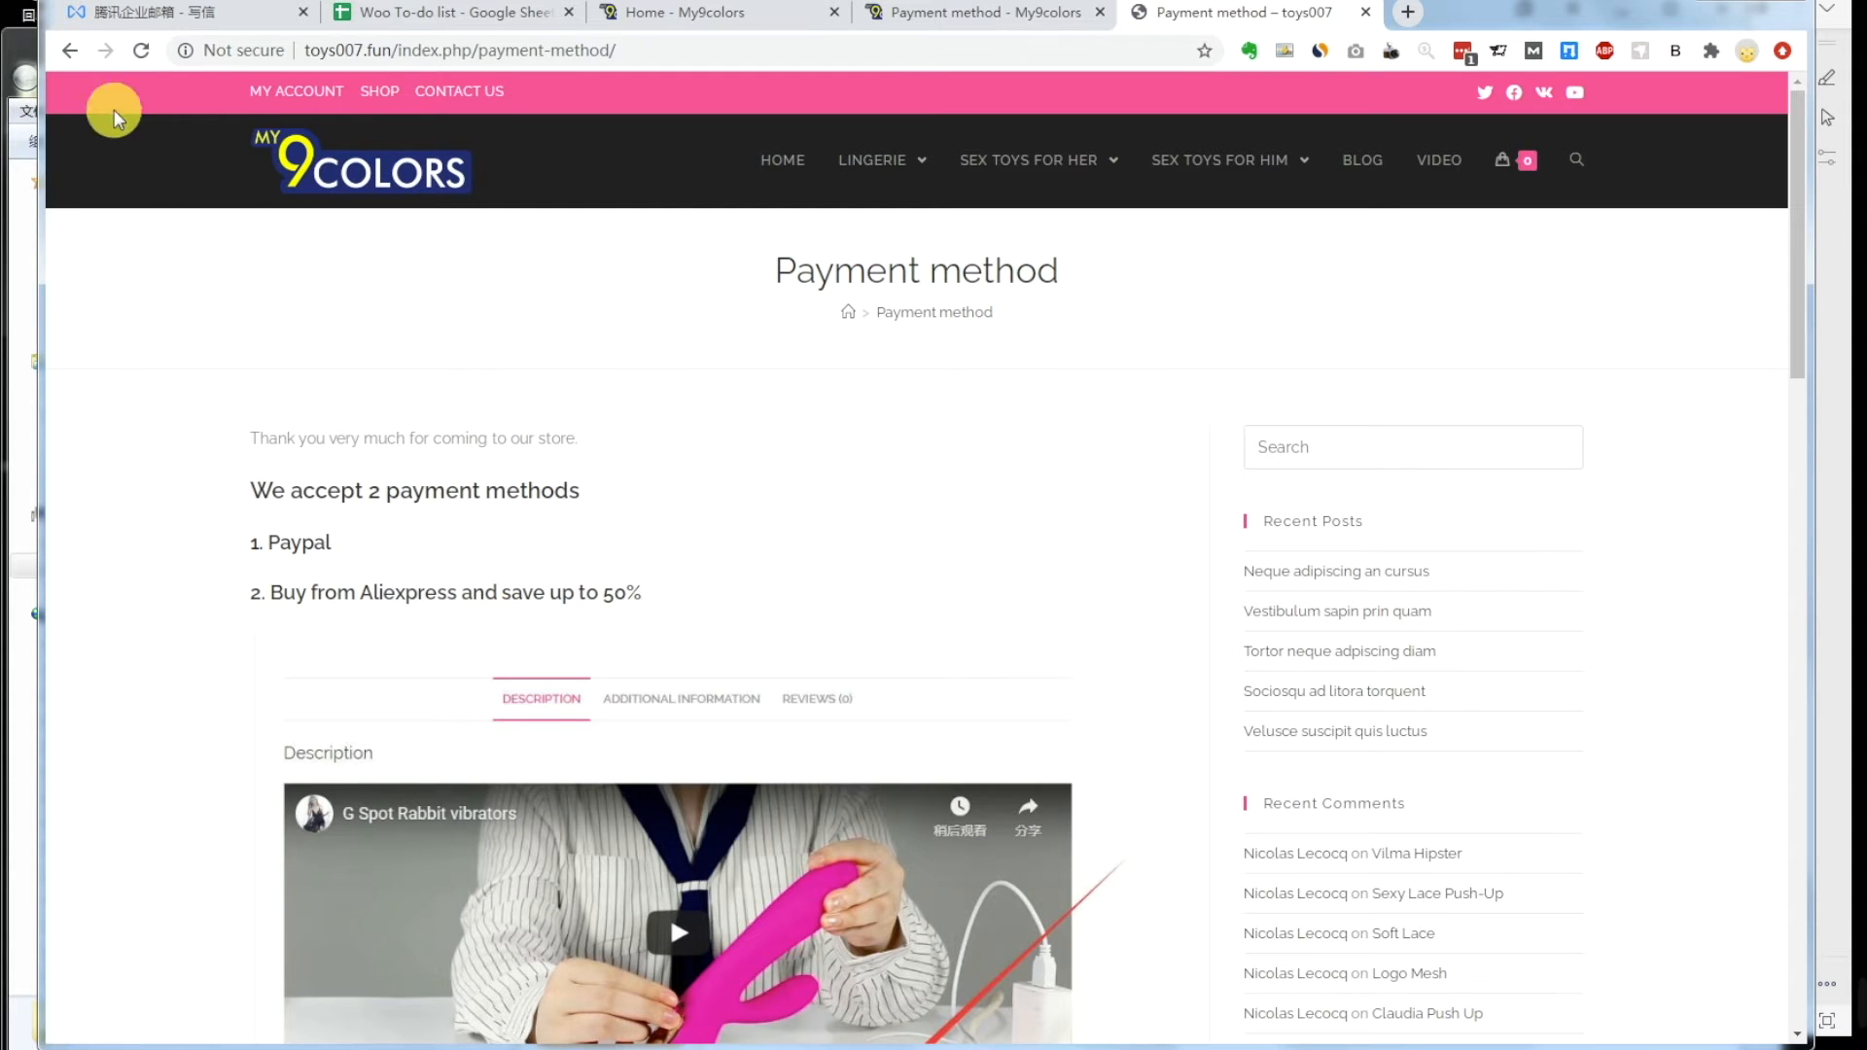
{"action": "left_click", "coordinate": [70, 51]}
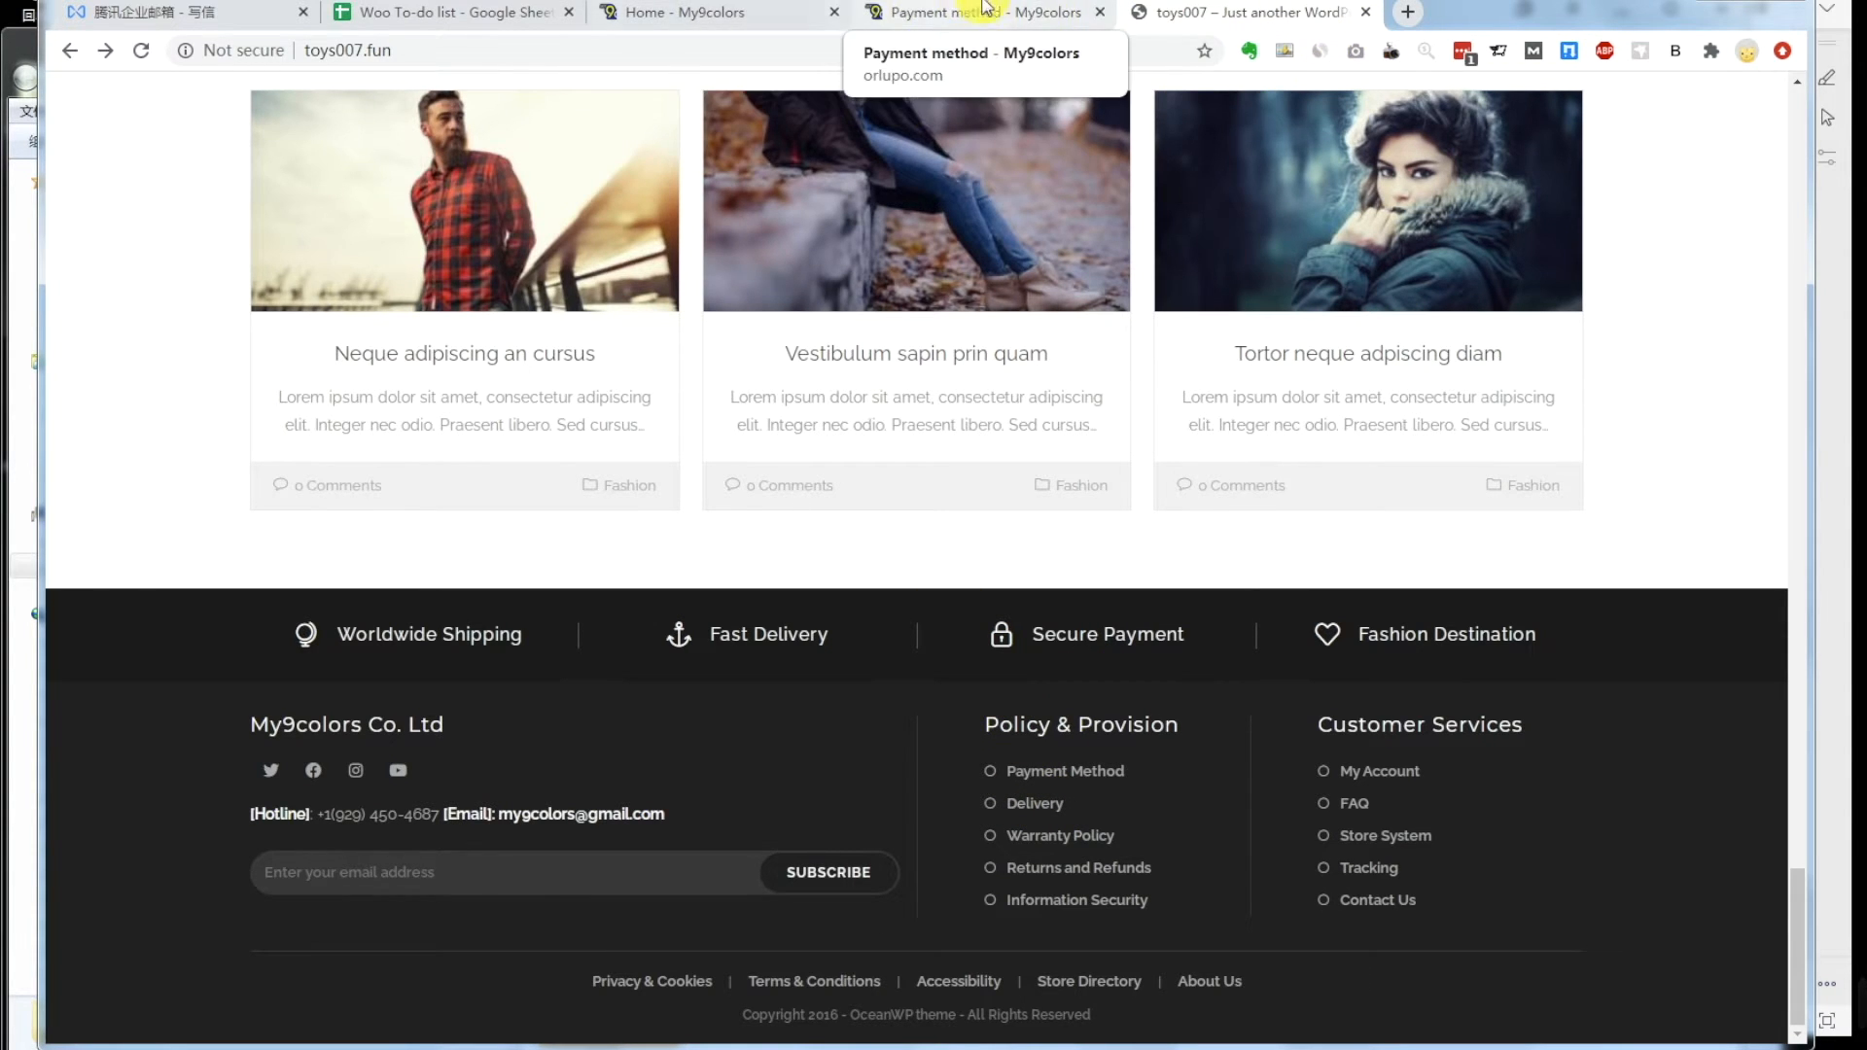
{"action": "left_click", "coordinate": [1060, 18]}
{"action": "left_click", "coordinate": [1098, 11]}
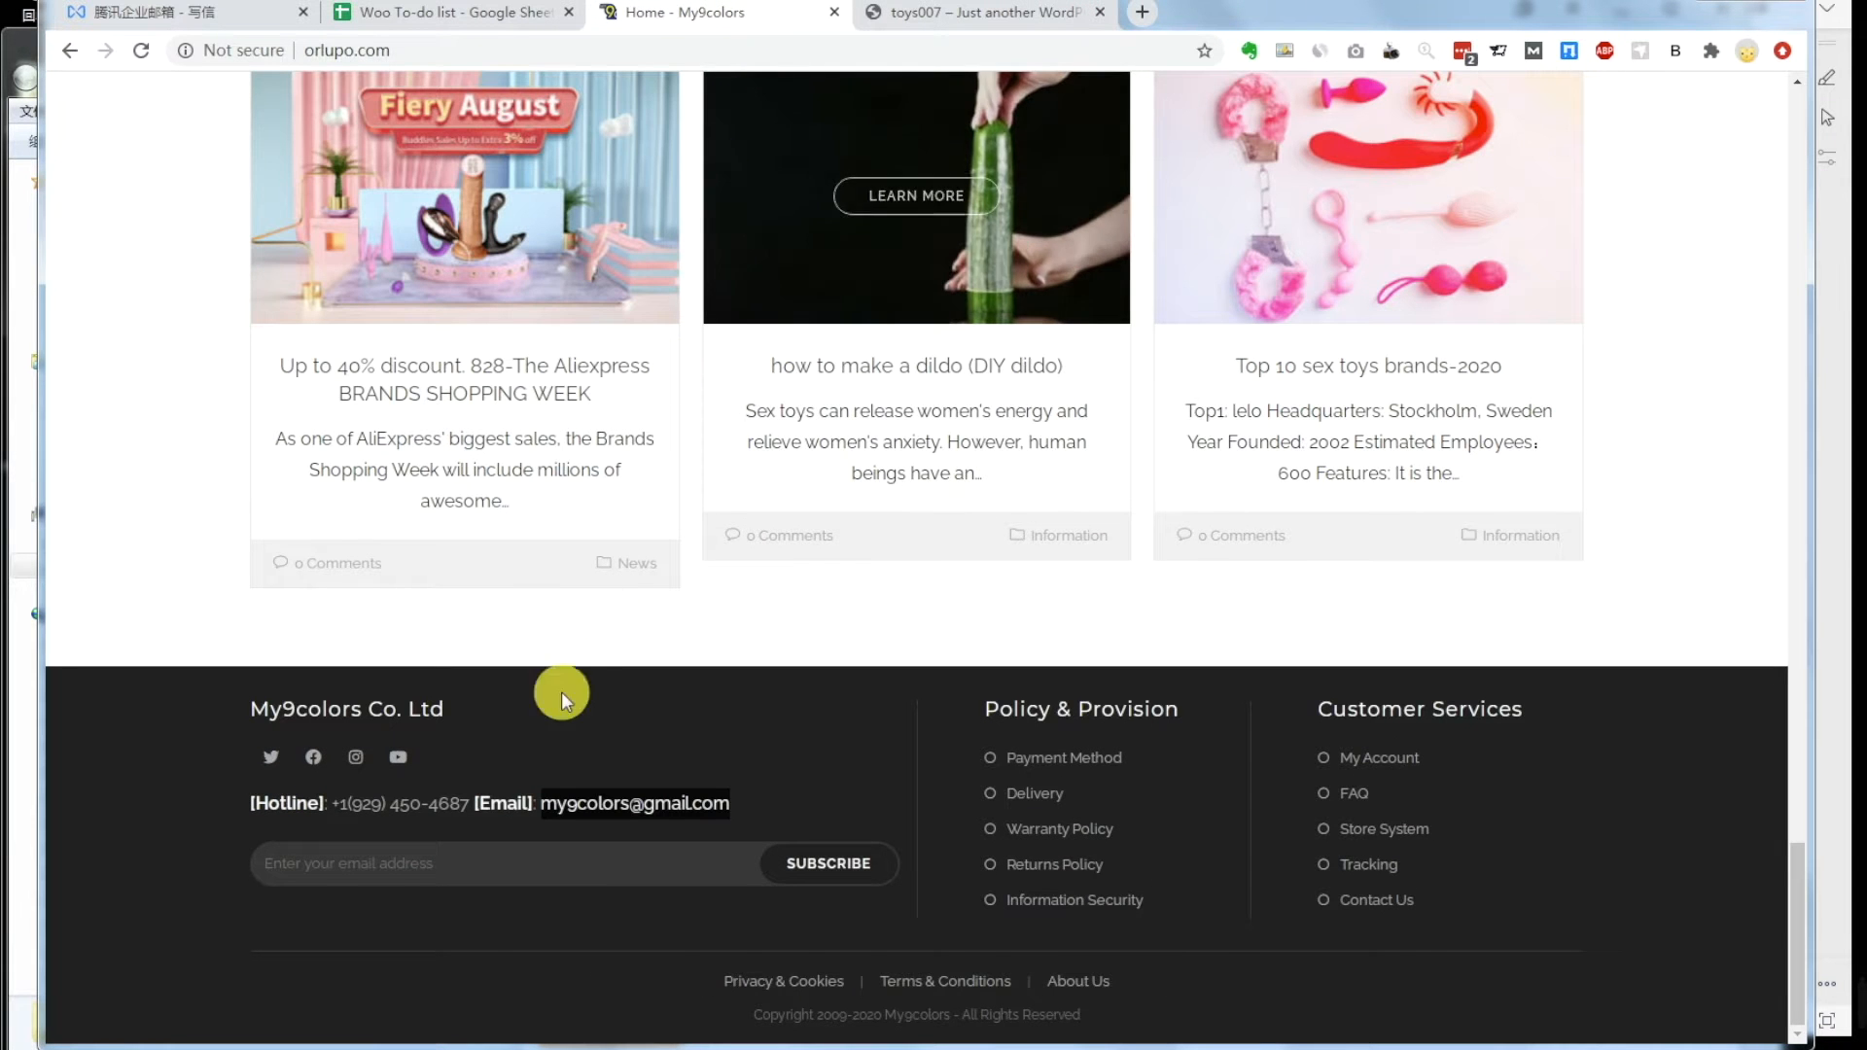
Step: Review the Step5 'delivery' item in the WPS notes document
{"action": "left_click", "coordinate": [450, 1046]}
{"action": "left_click", "coordinate": [628, 649]}
{"action": "left_click_drag", "start_coordinate": [526, 741], "coordinate": [761, 744]}
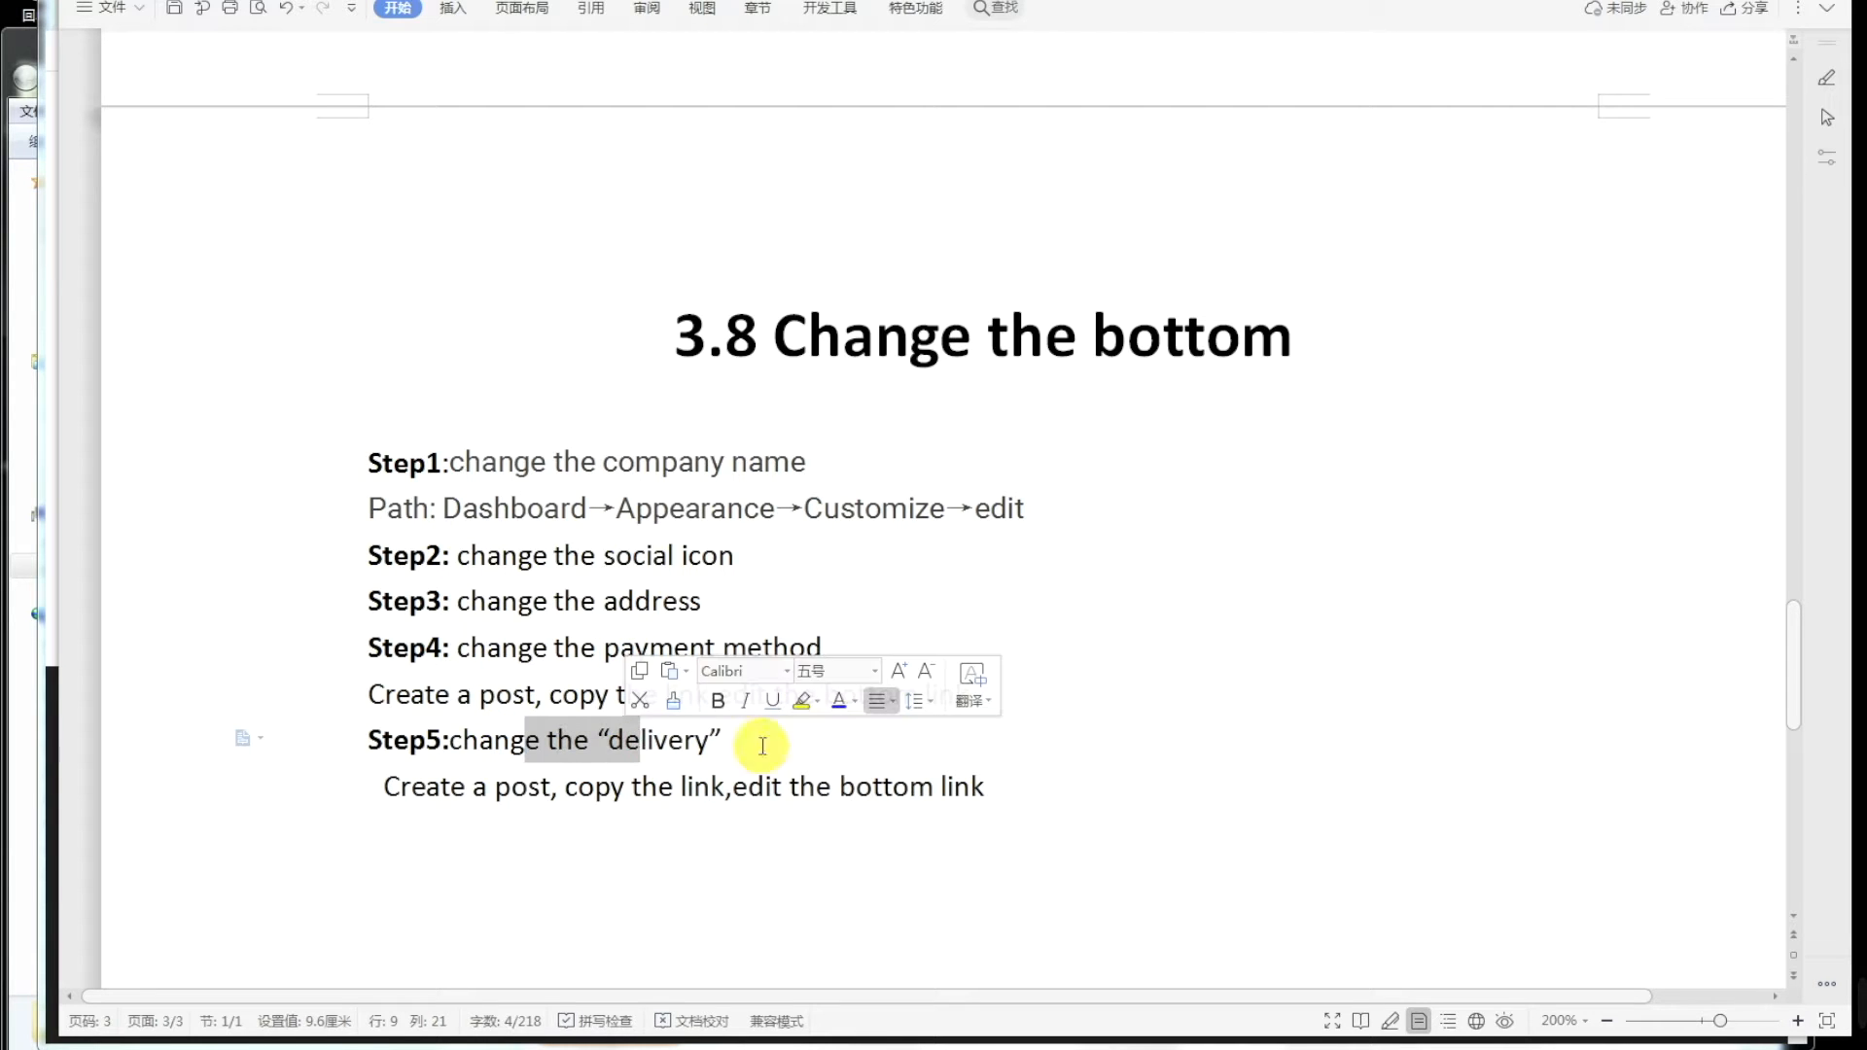
{"action": "left_click", "coordinate": [762, 744]}
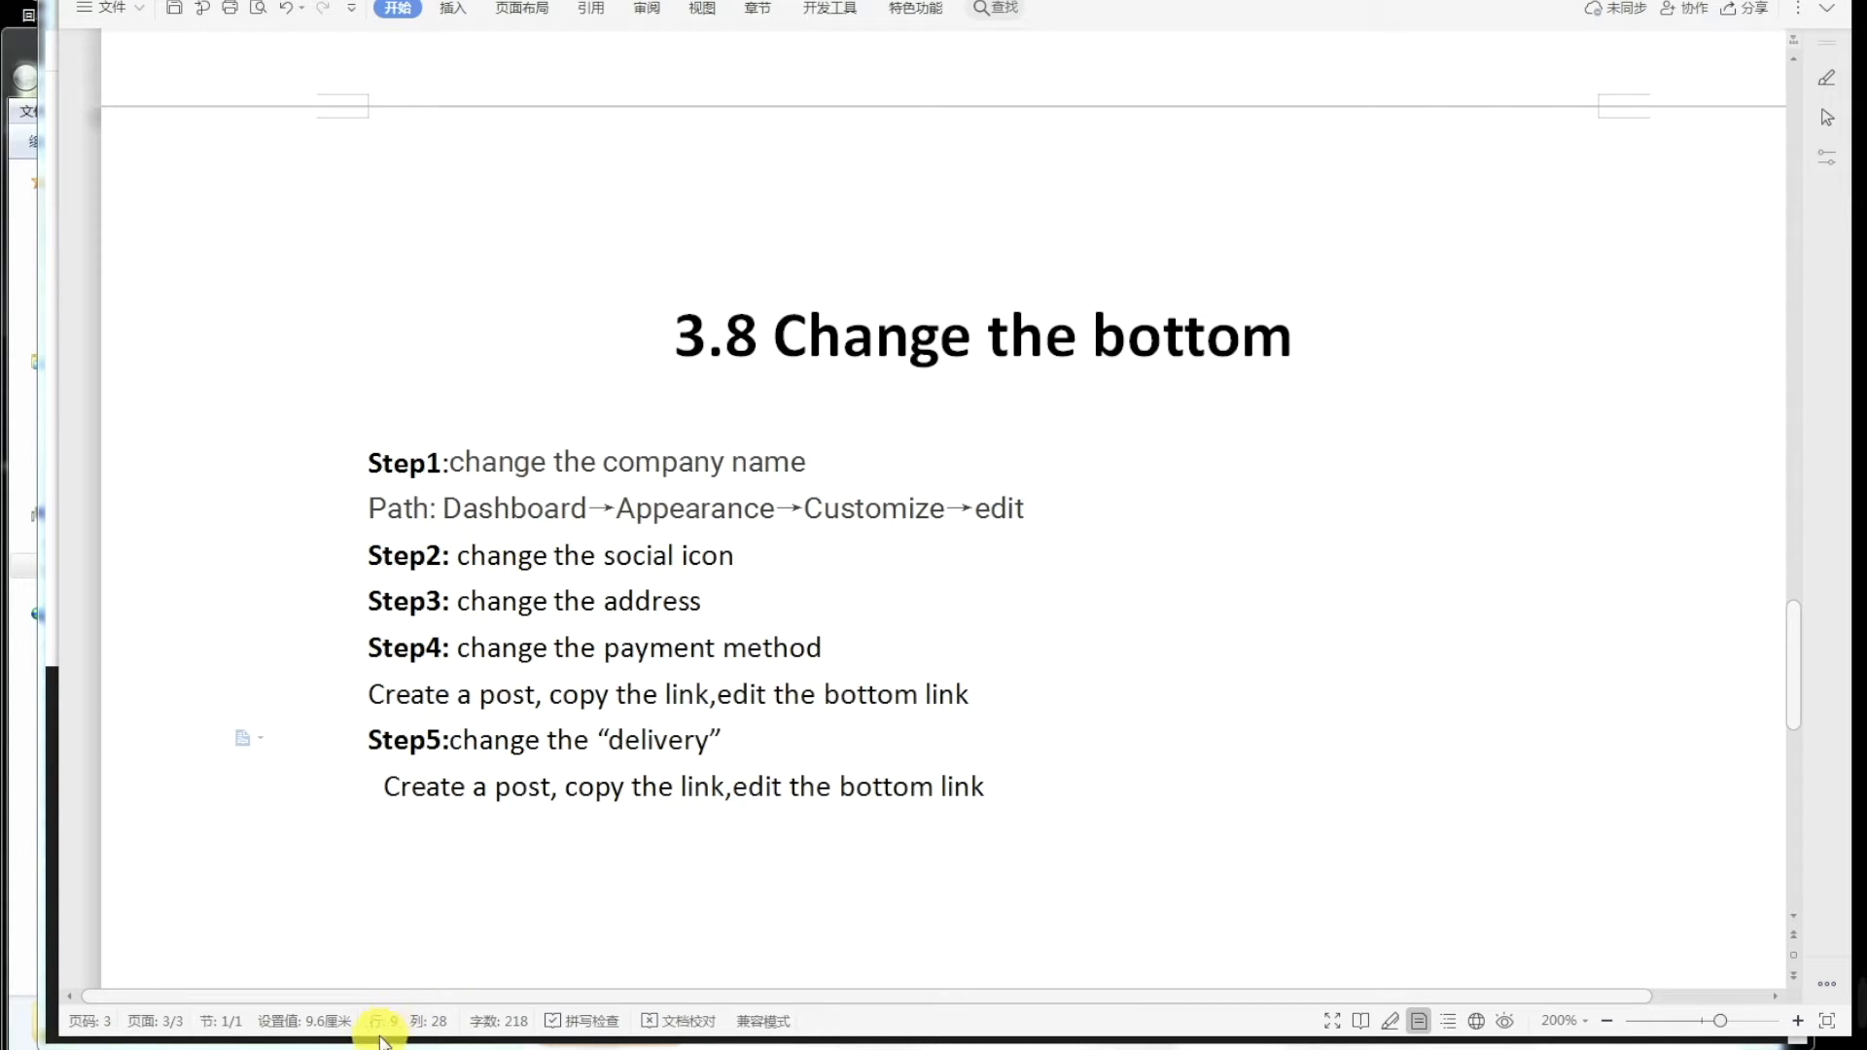
{"action": "left_click", "coordinate": [452, 788]}
{"action": "mouse_move", "coordinate": [301, 1043]}
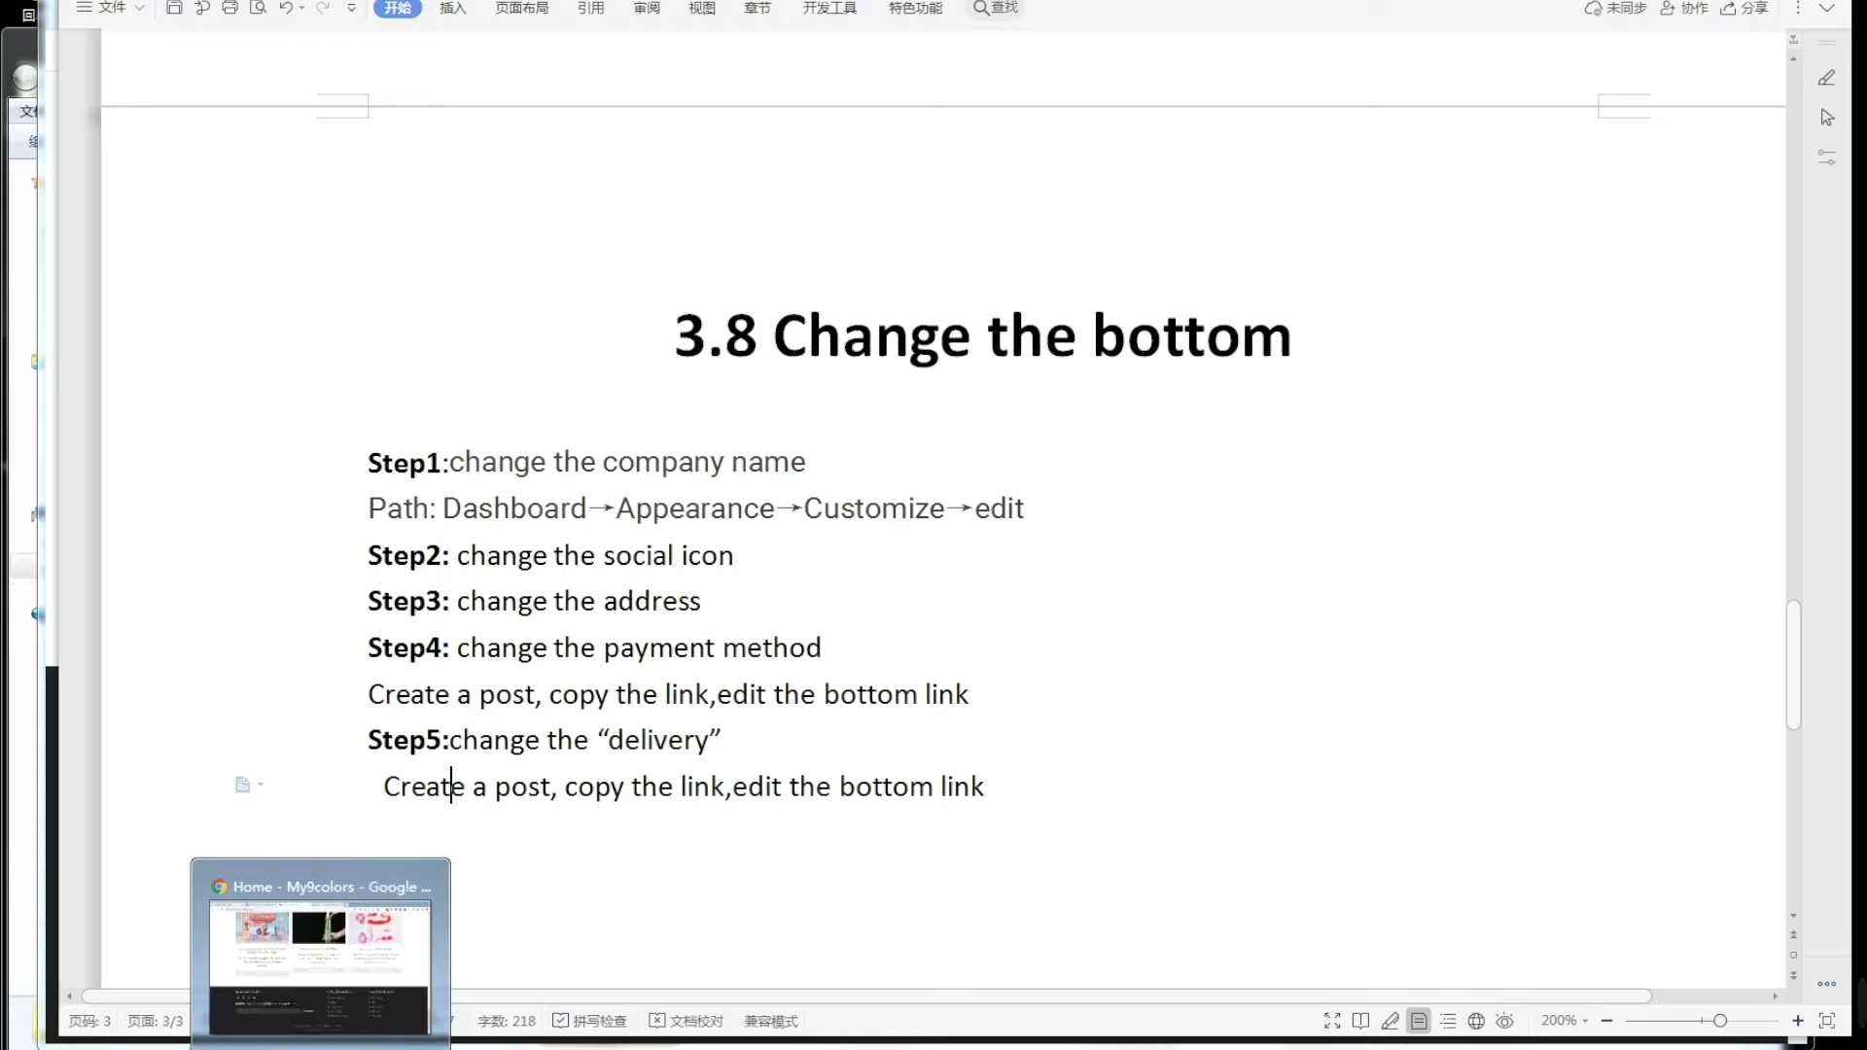
{"action": "left_click", "coordinate": [326, 944]}
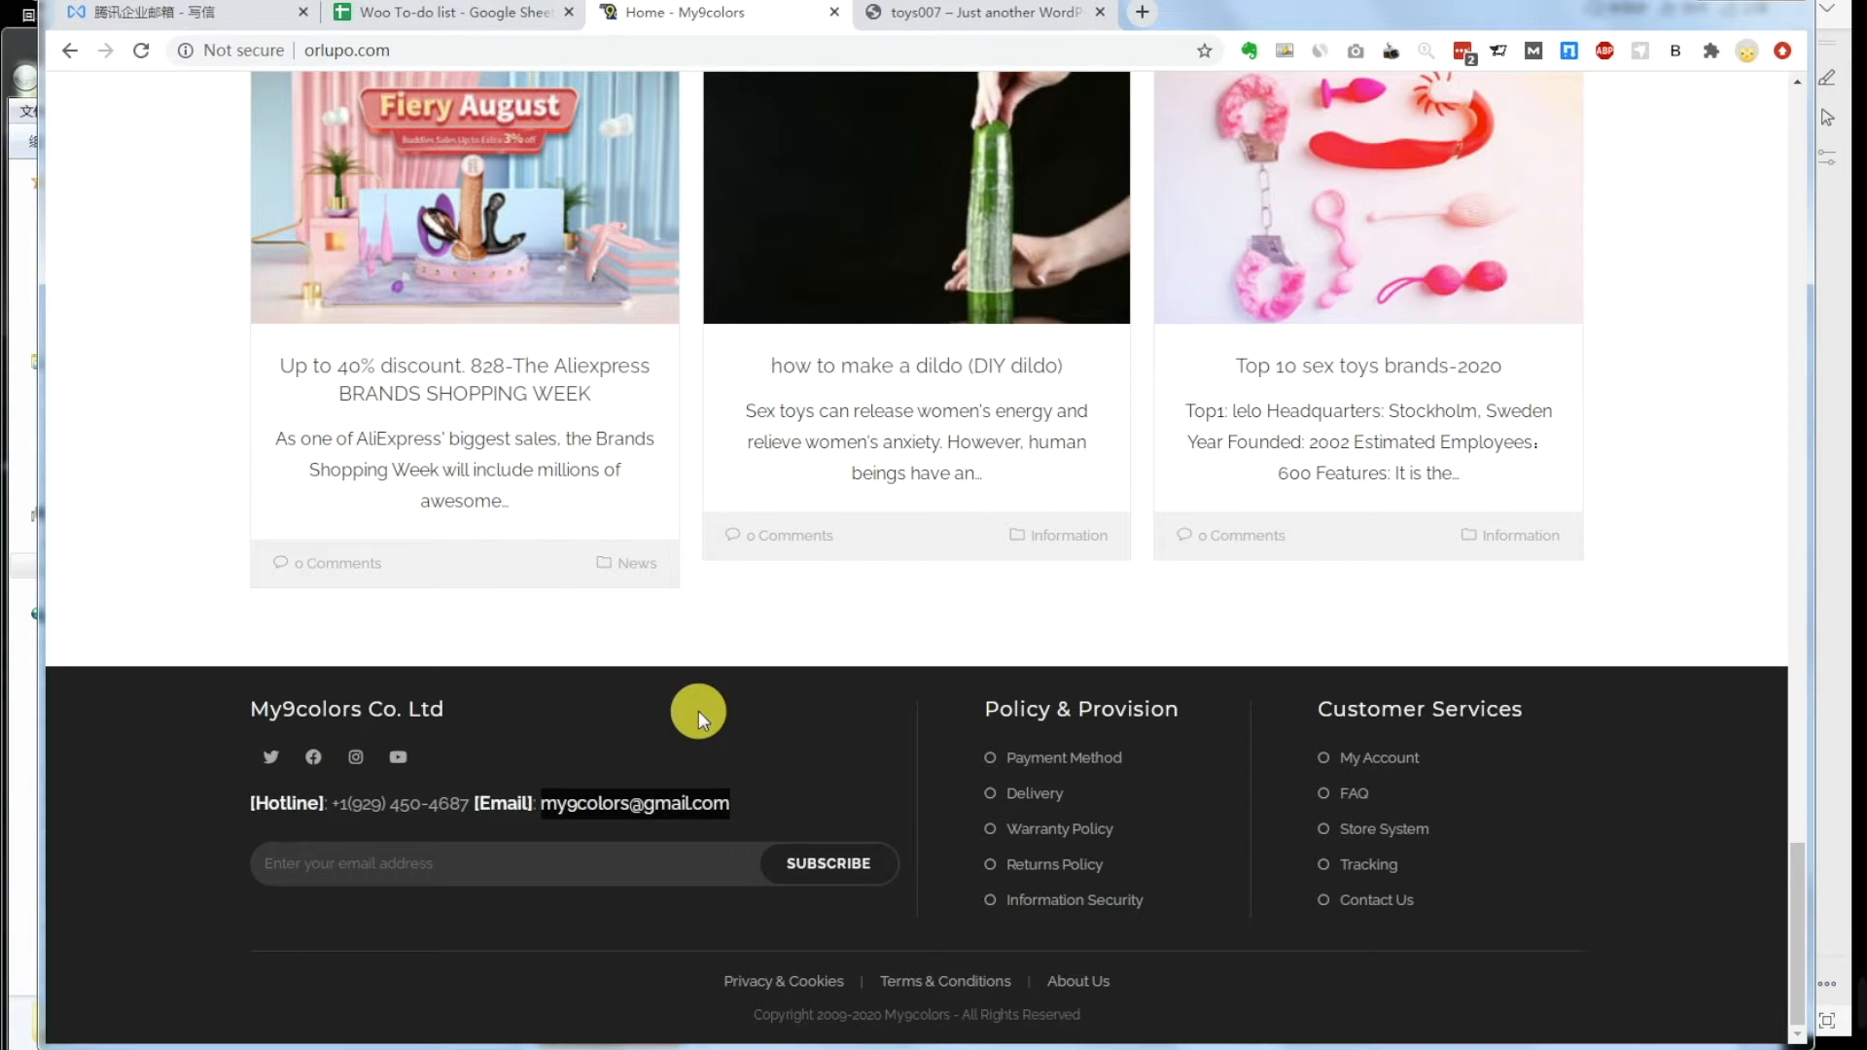
Step: Open the reference footer's Delivery article on AliExpress shipping times and scroll through it
{"action": "left_click", "coordinate": [1014, 796]}
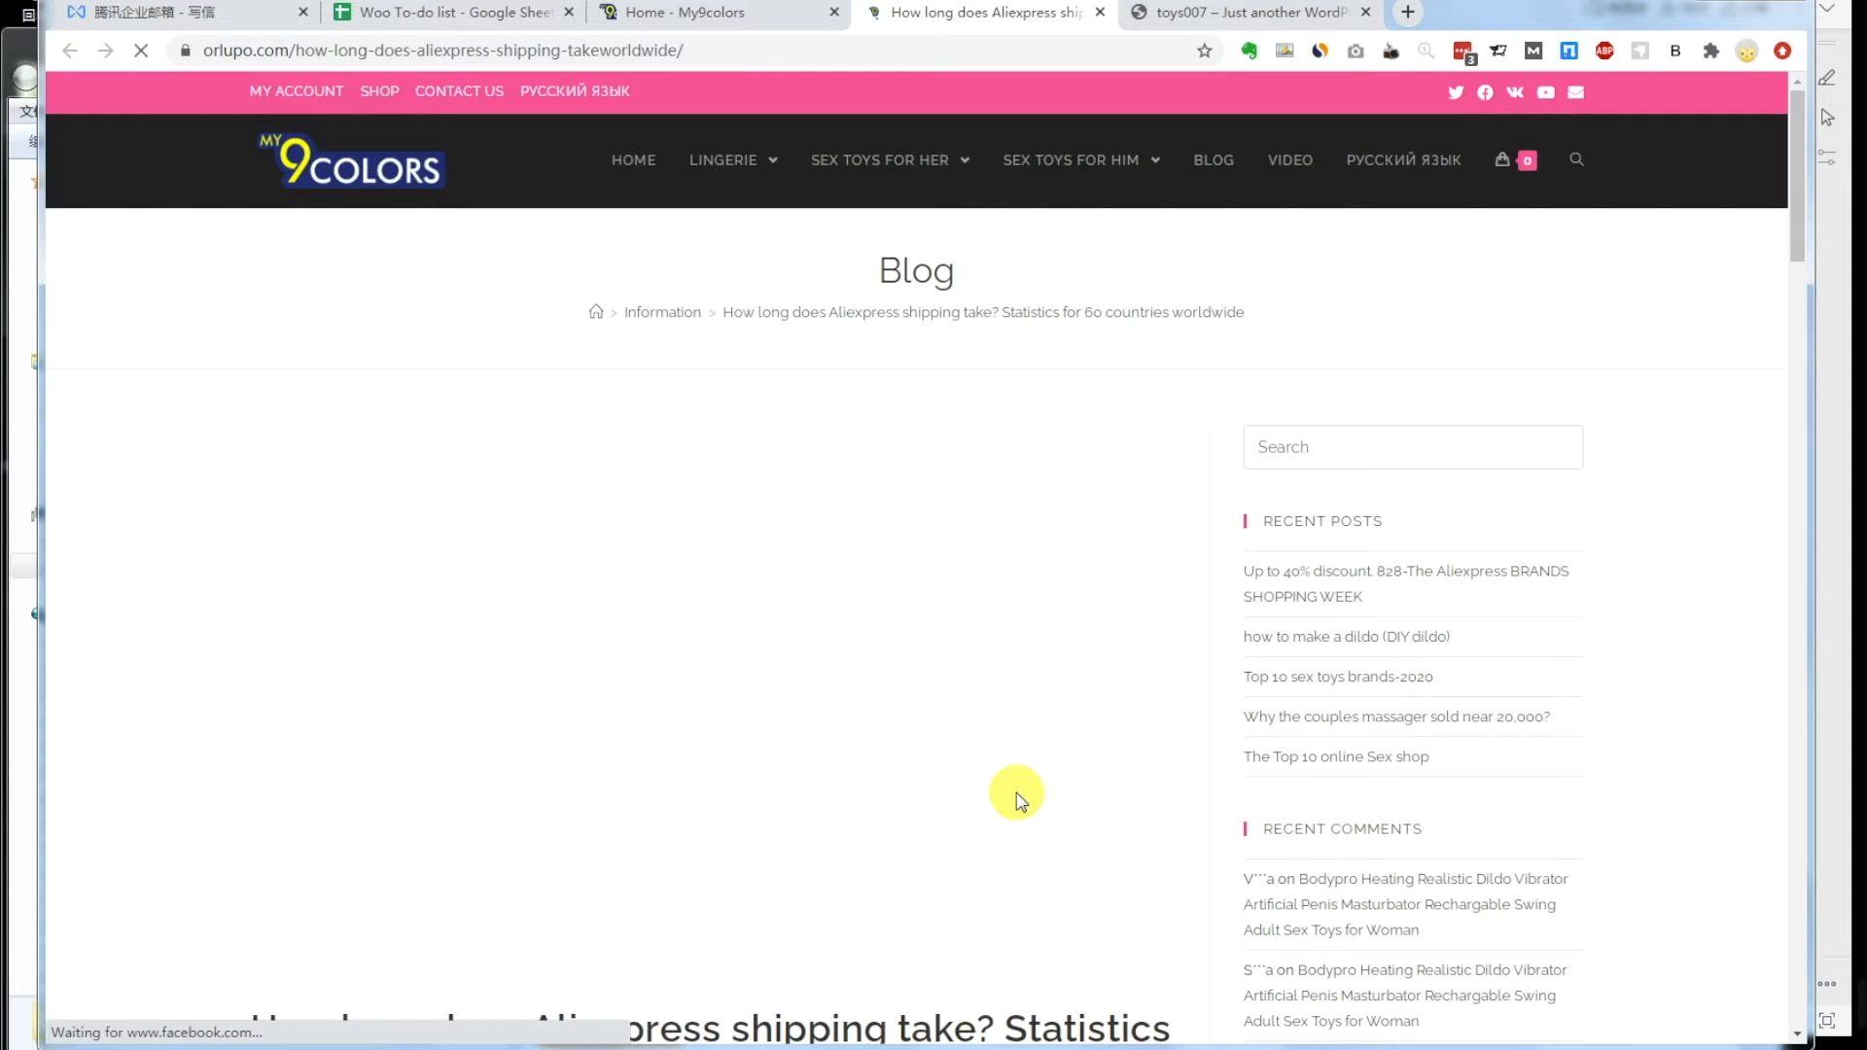
{"action": "mouse_move", "coordinate": [1864, 965]}
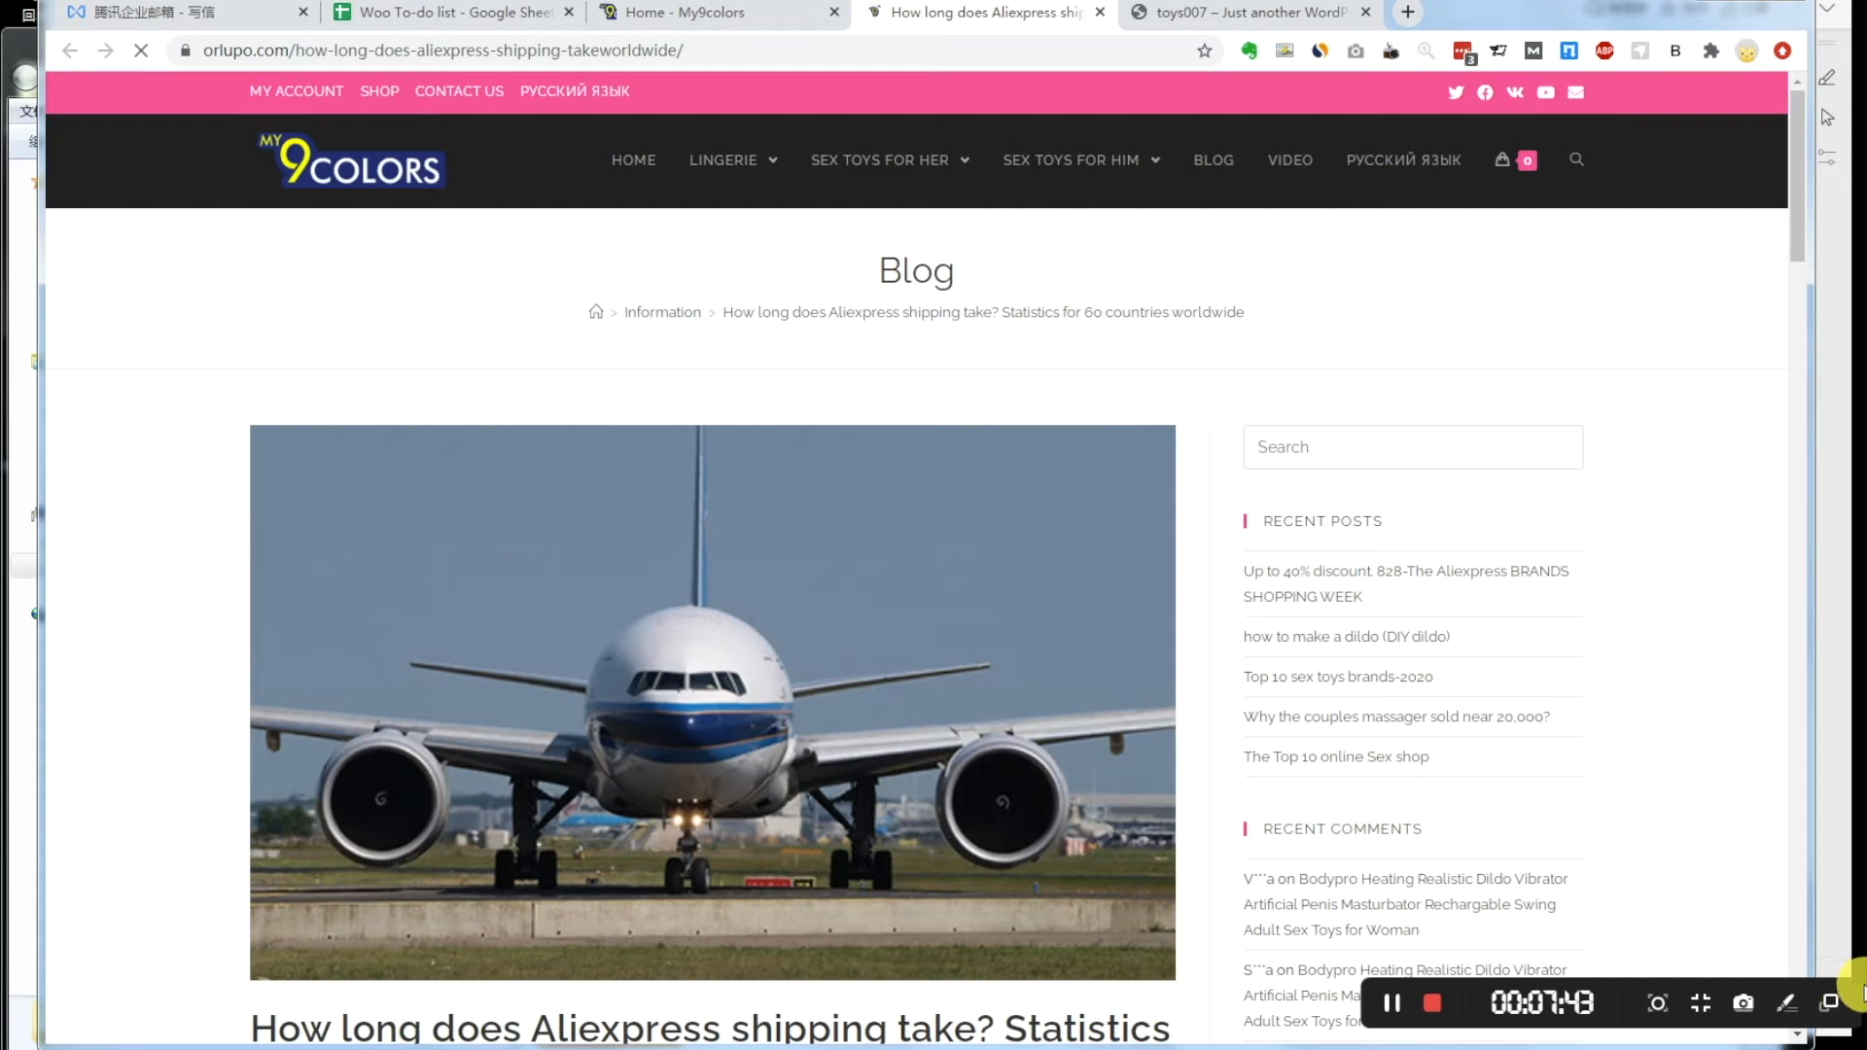
{"action": "left_click", "coordinate": [1391, 1008]}
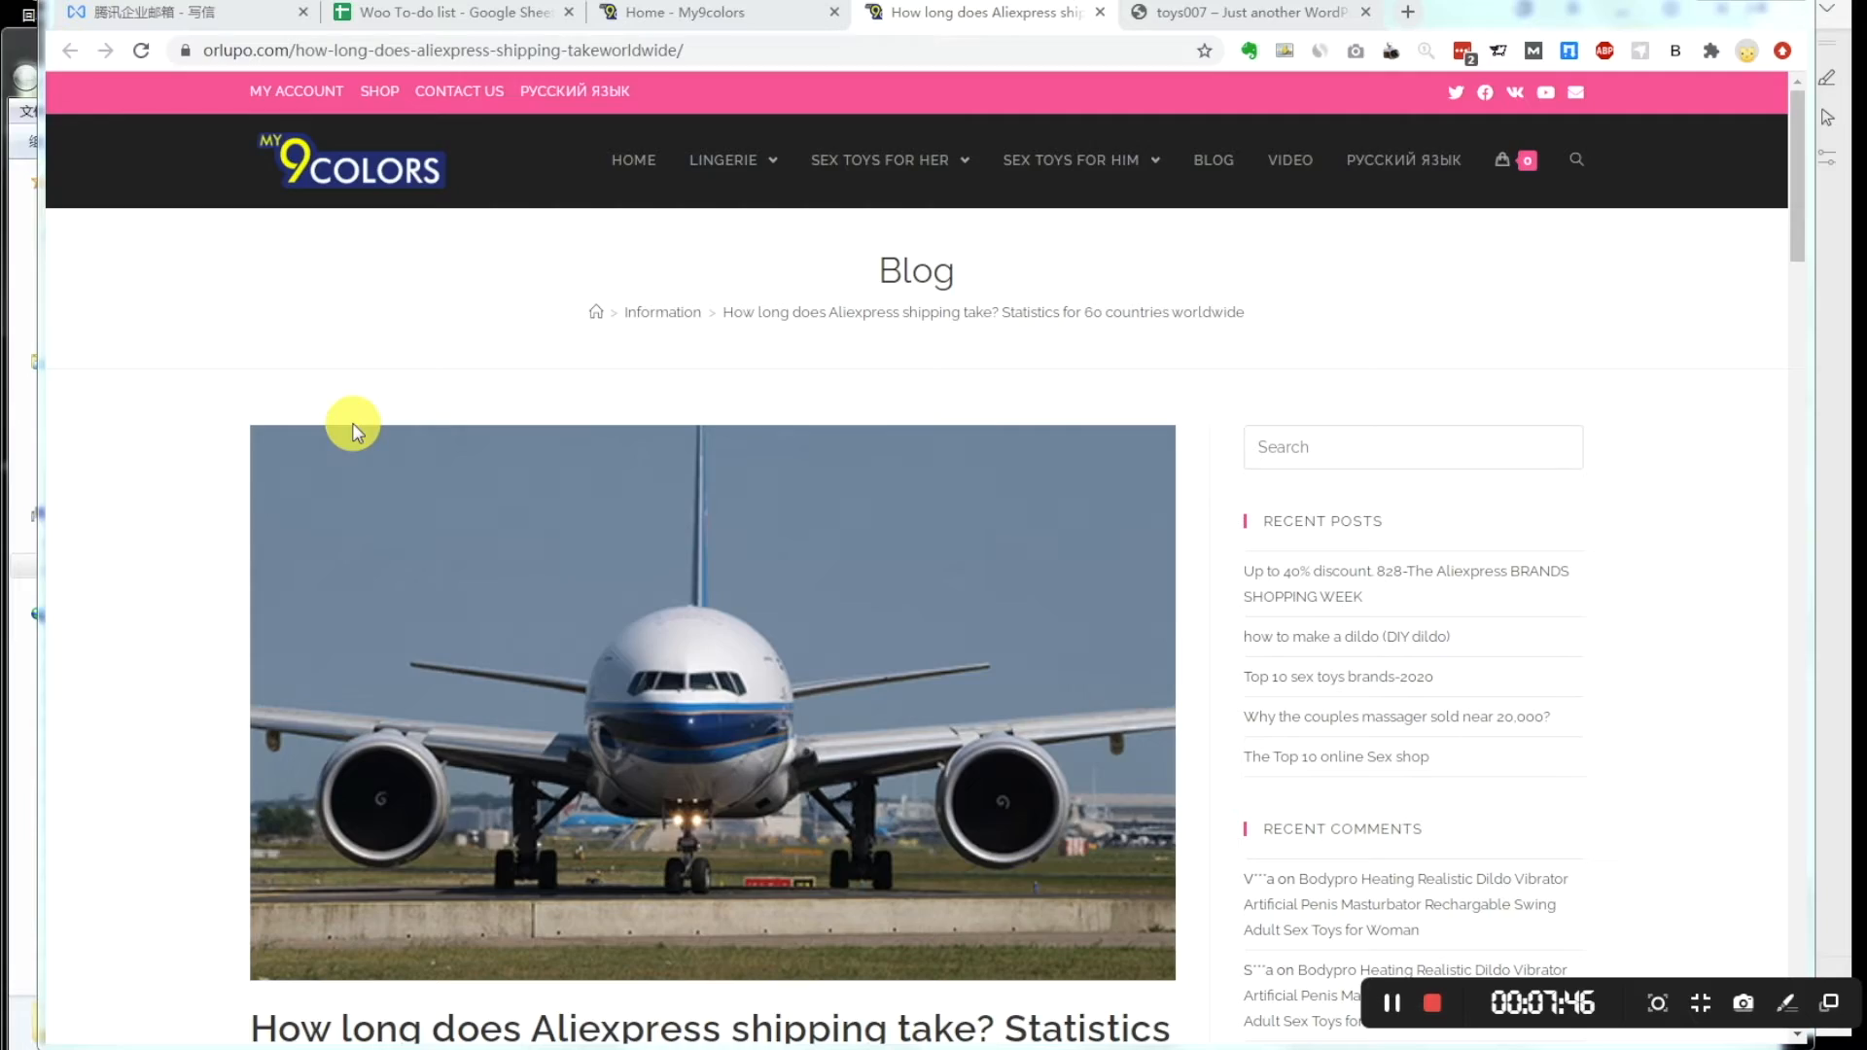
{"action": "scroll", "coordinate": [188, 481], "scroll_direction": "down", "scroll_amount": 20}
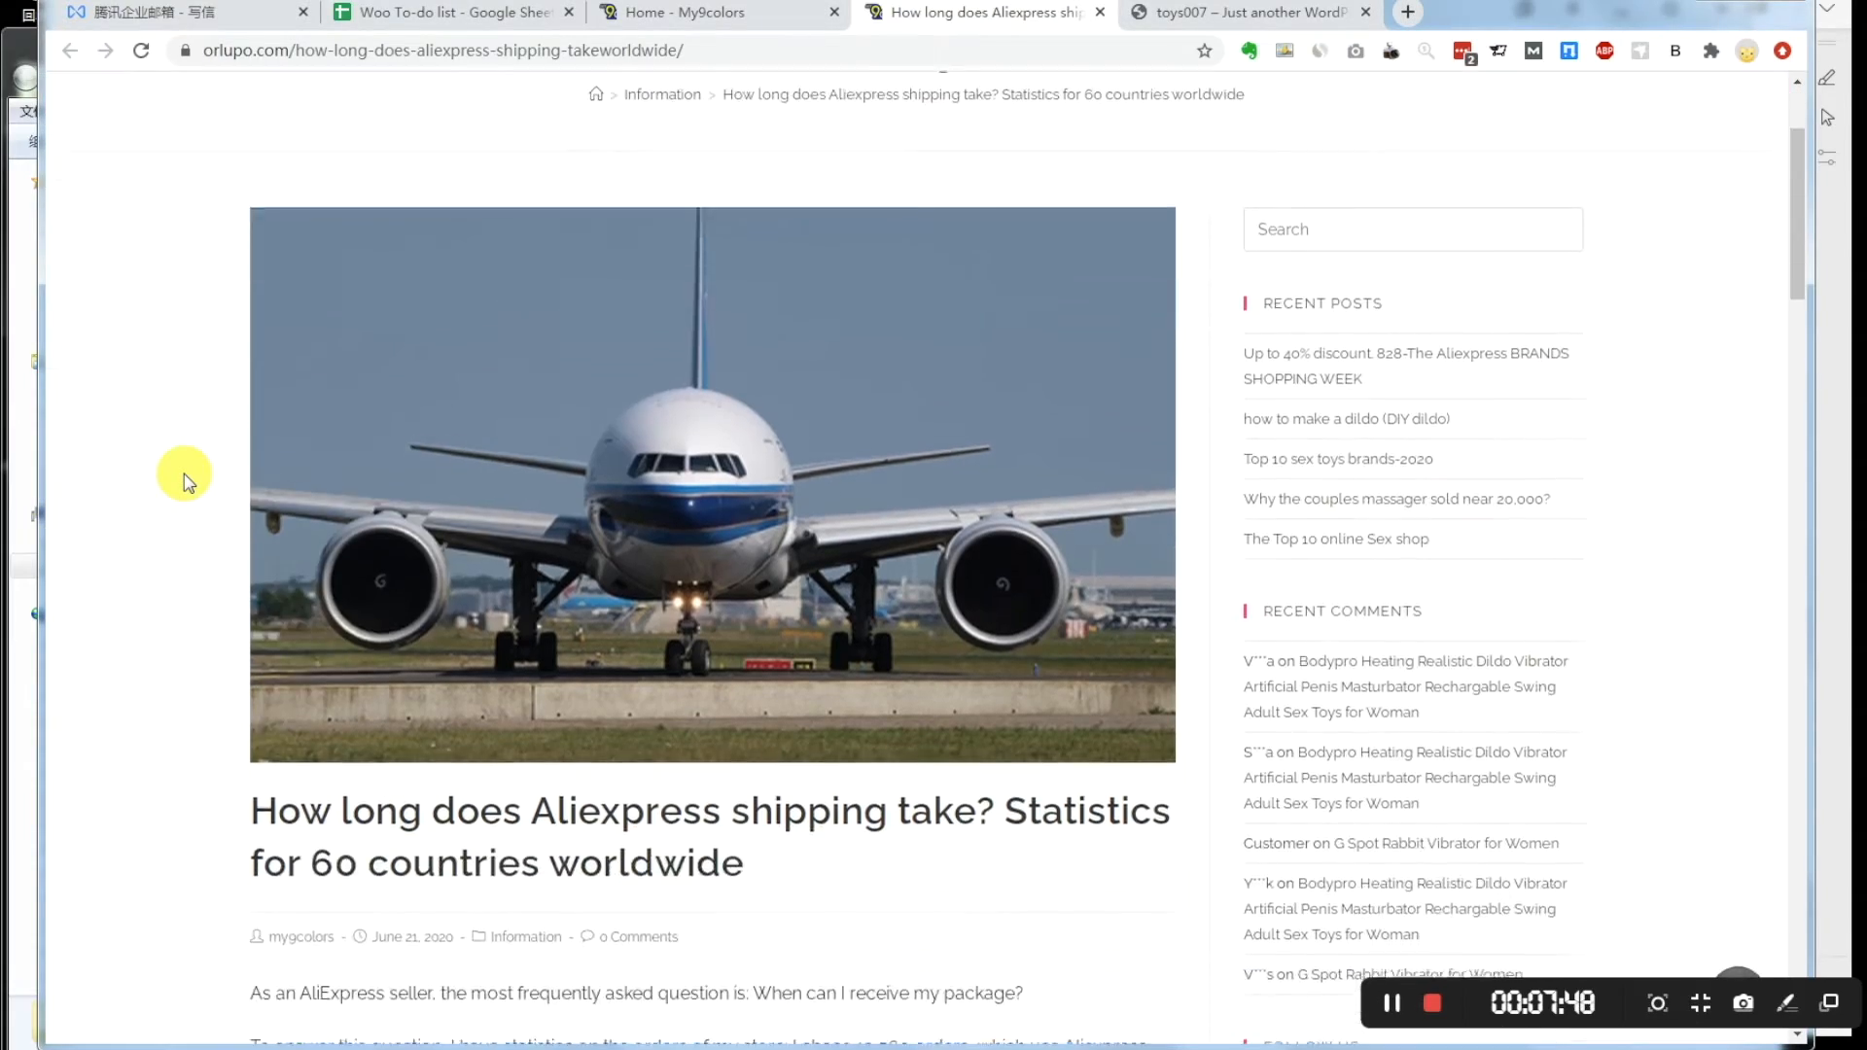
{"action": "scroll", "coordinate": [187, 481], "scroll_direction": "down", "scroll_amount": 15}
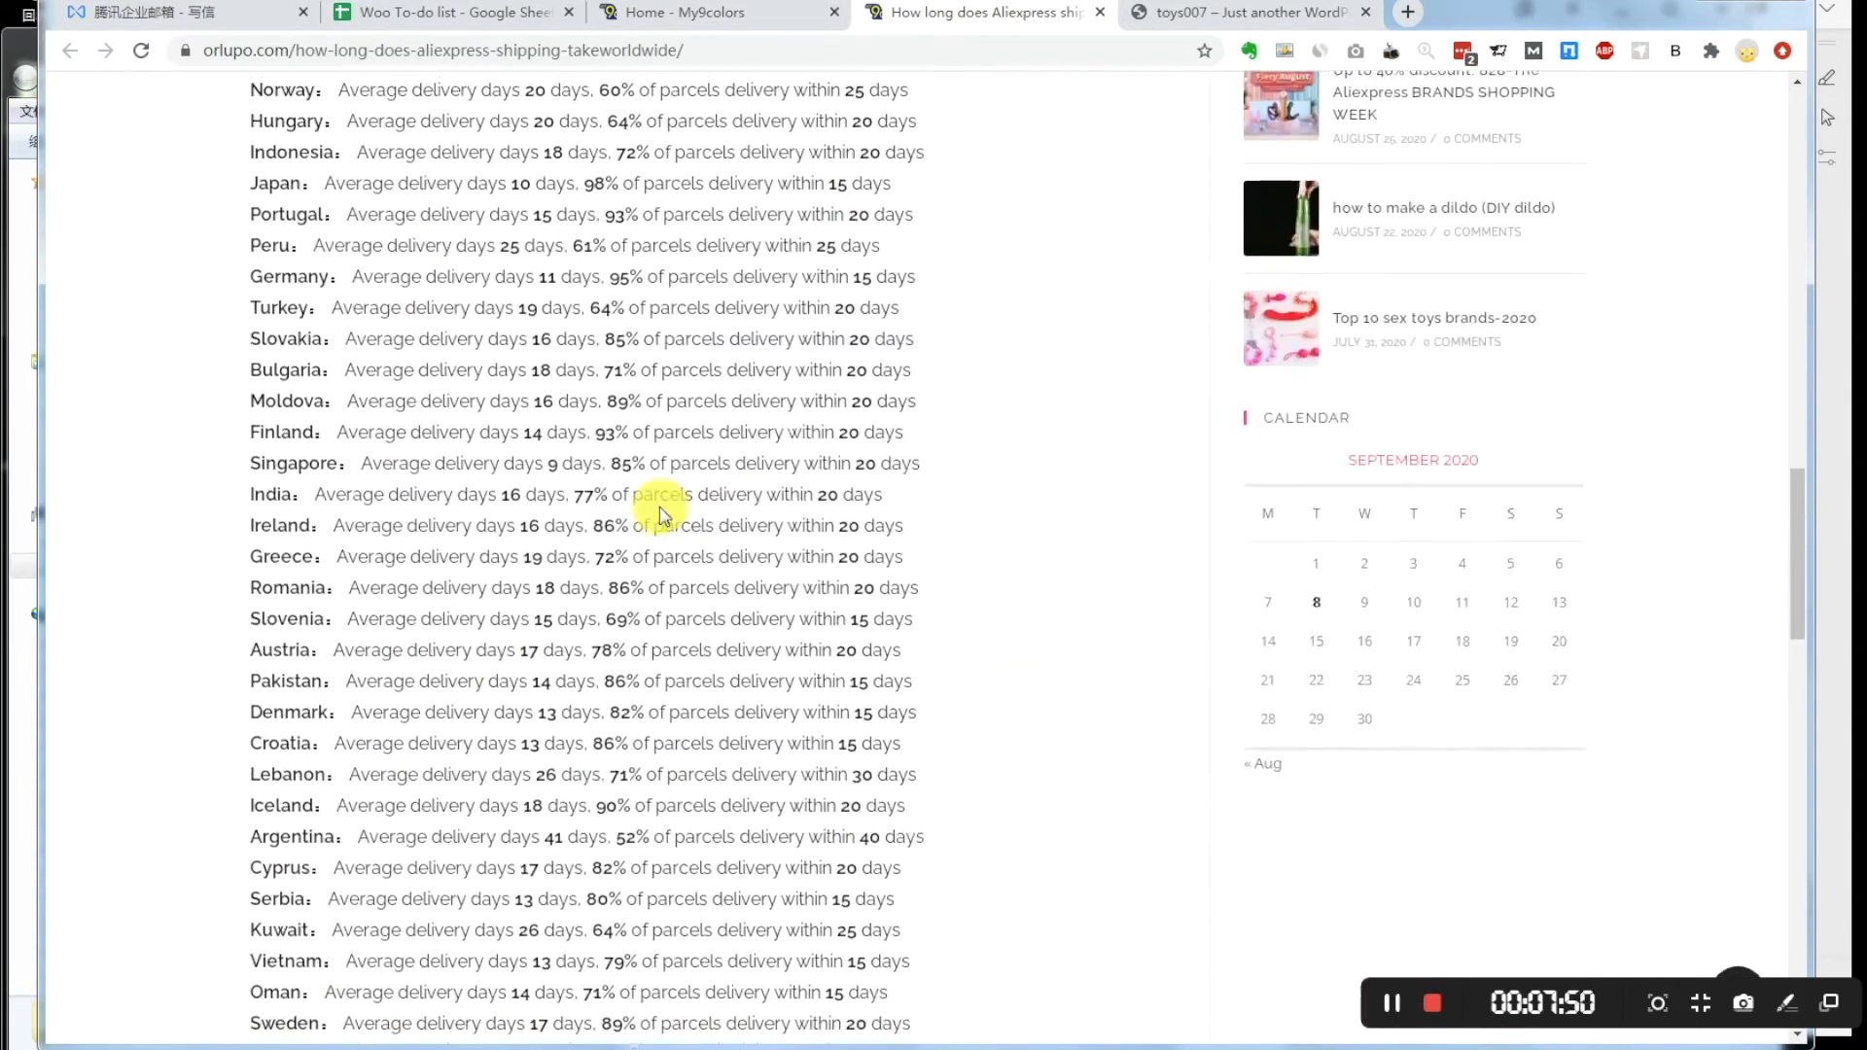
{"action": "scroll", "coordinate": [1083, 395], "scroll_direction": "down", "scroll_amount": 8}
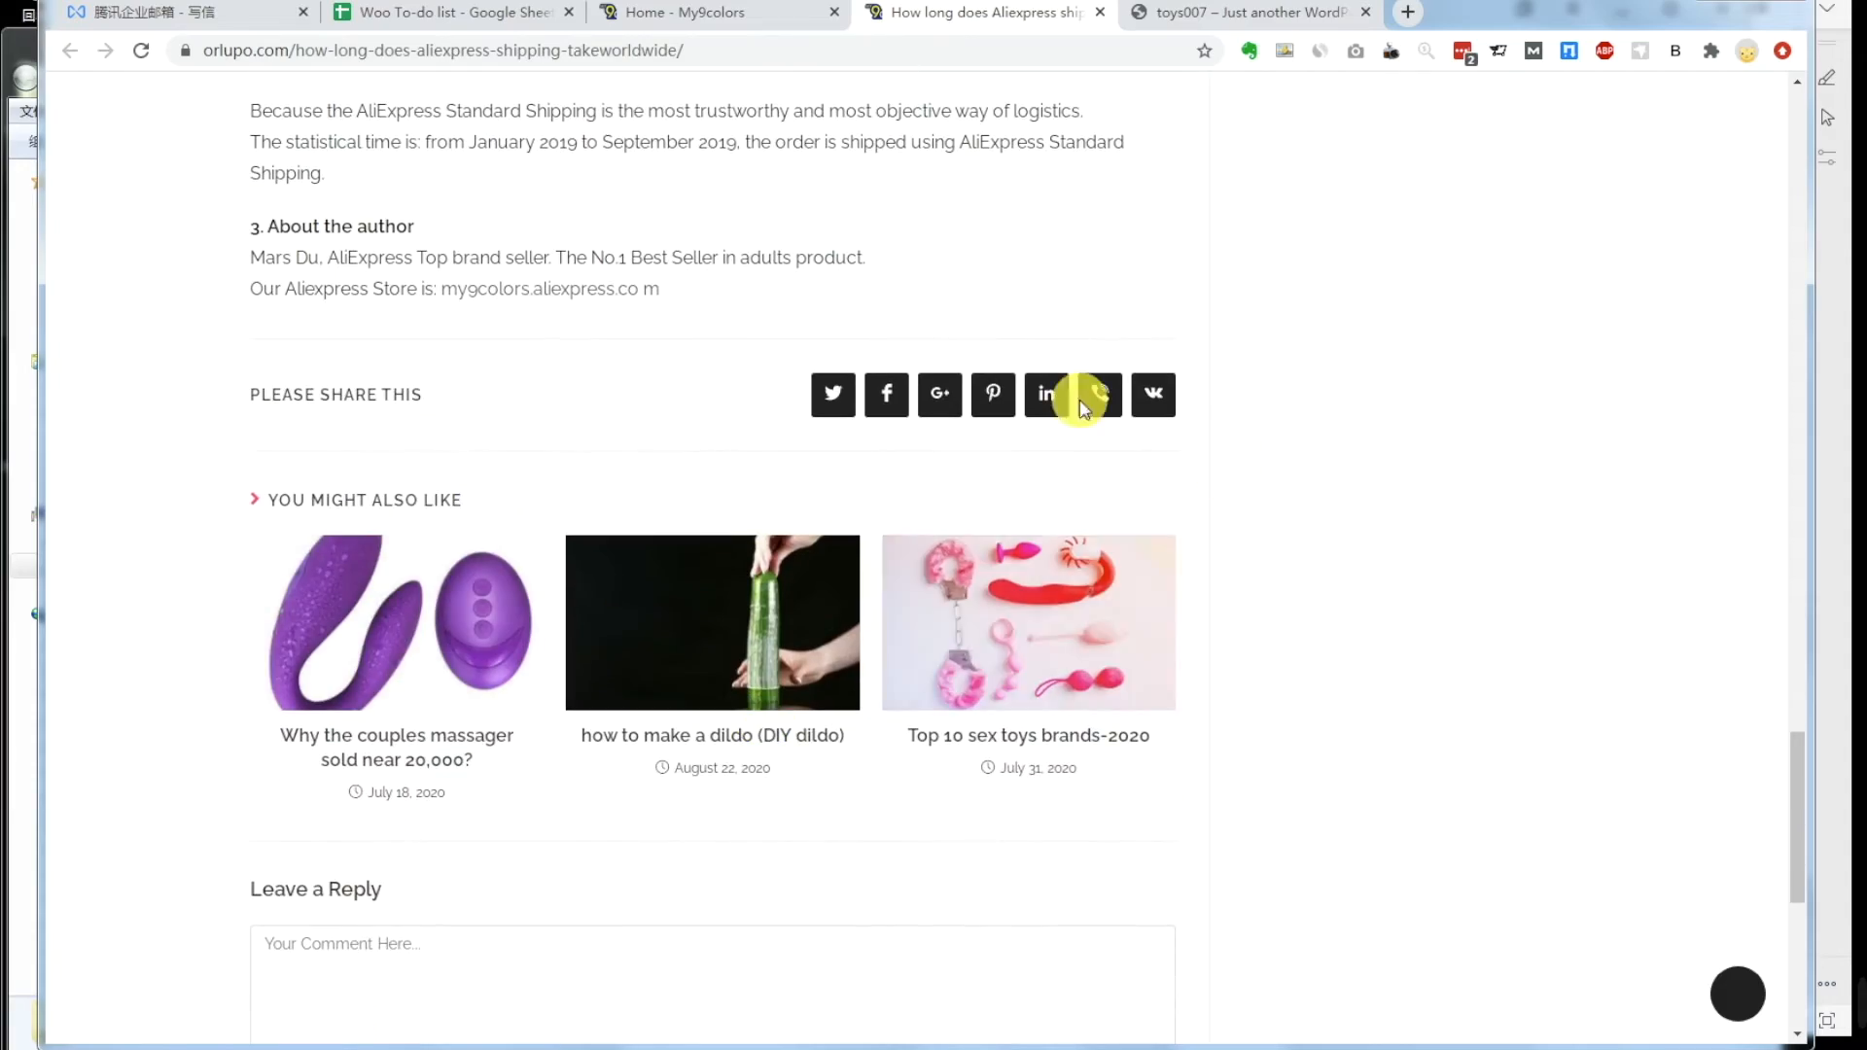
{"action": "scroll", "coordinate": [1117, 680], "scroll_direction": "up", "scroll_amount": 14}
{"action": "scroll", "coordinate": [1117, 680], "scroll_direction": "up", "scroll_amount": 20}
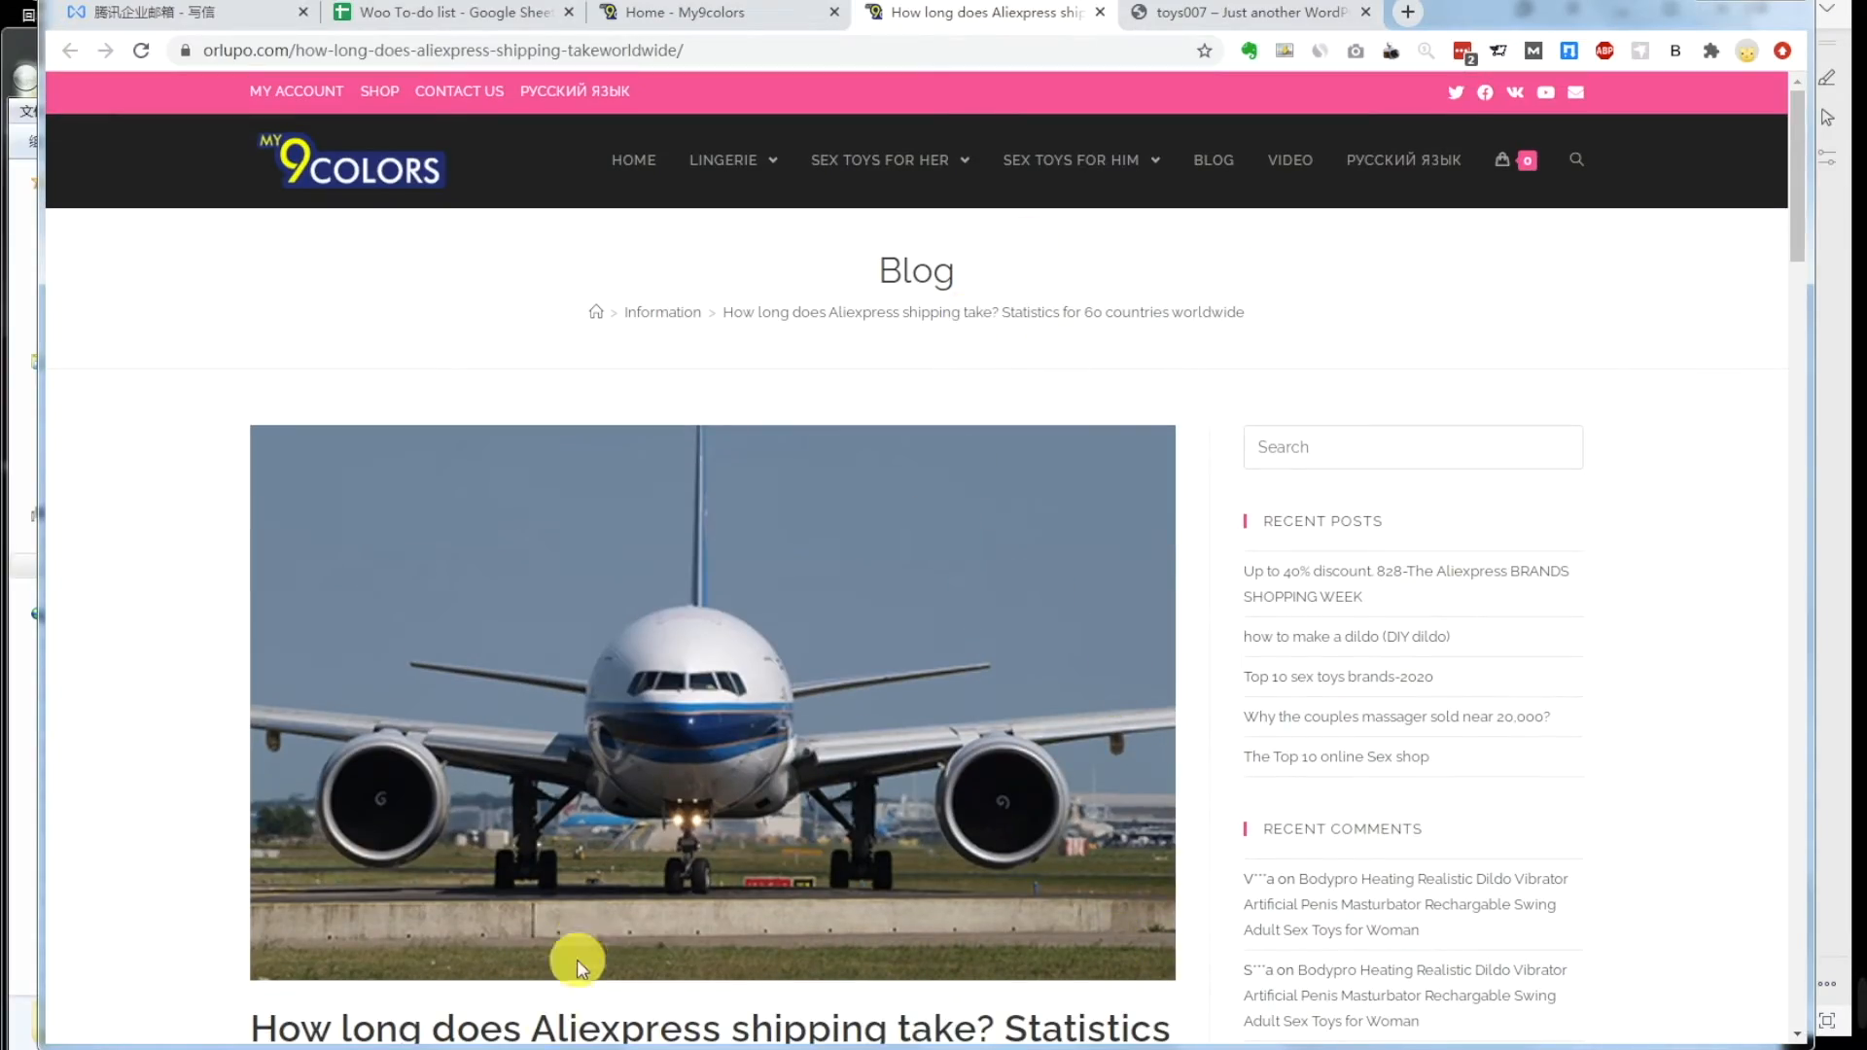
Step: Check the Step5 instructions in the notes and return to the Customizer
{"action": "mouse_move", "coordinate": [482, 1048]}
{"action": "left_click", "coordinate": [477, 982]}
{"action": "left_click", "coordinate": [499, 790]}
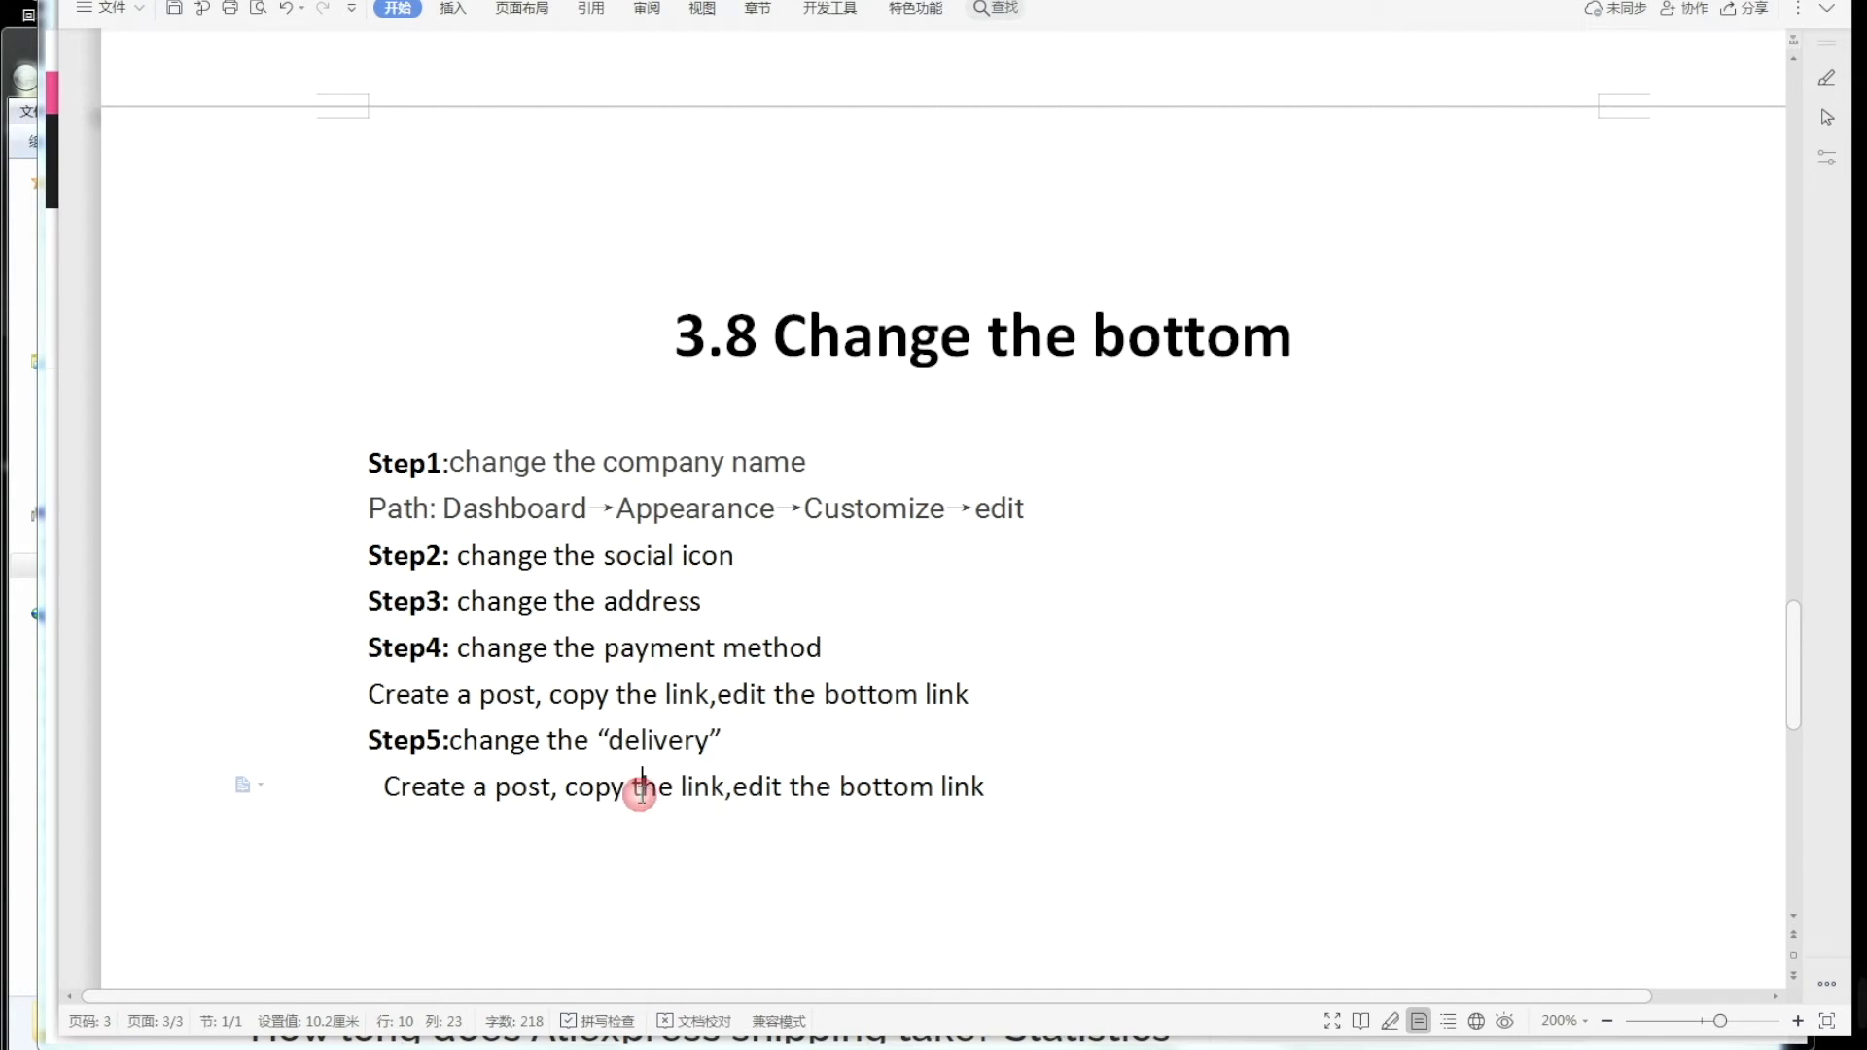
{"action": "mouse_move", "coordinate": [408, 1049]}
{"action": "left_click", "coordinate": [411, 973]}
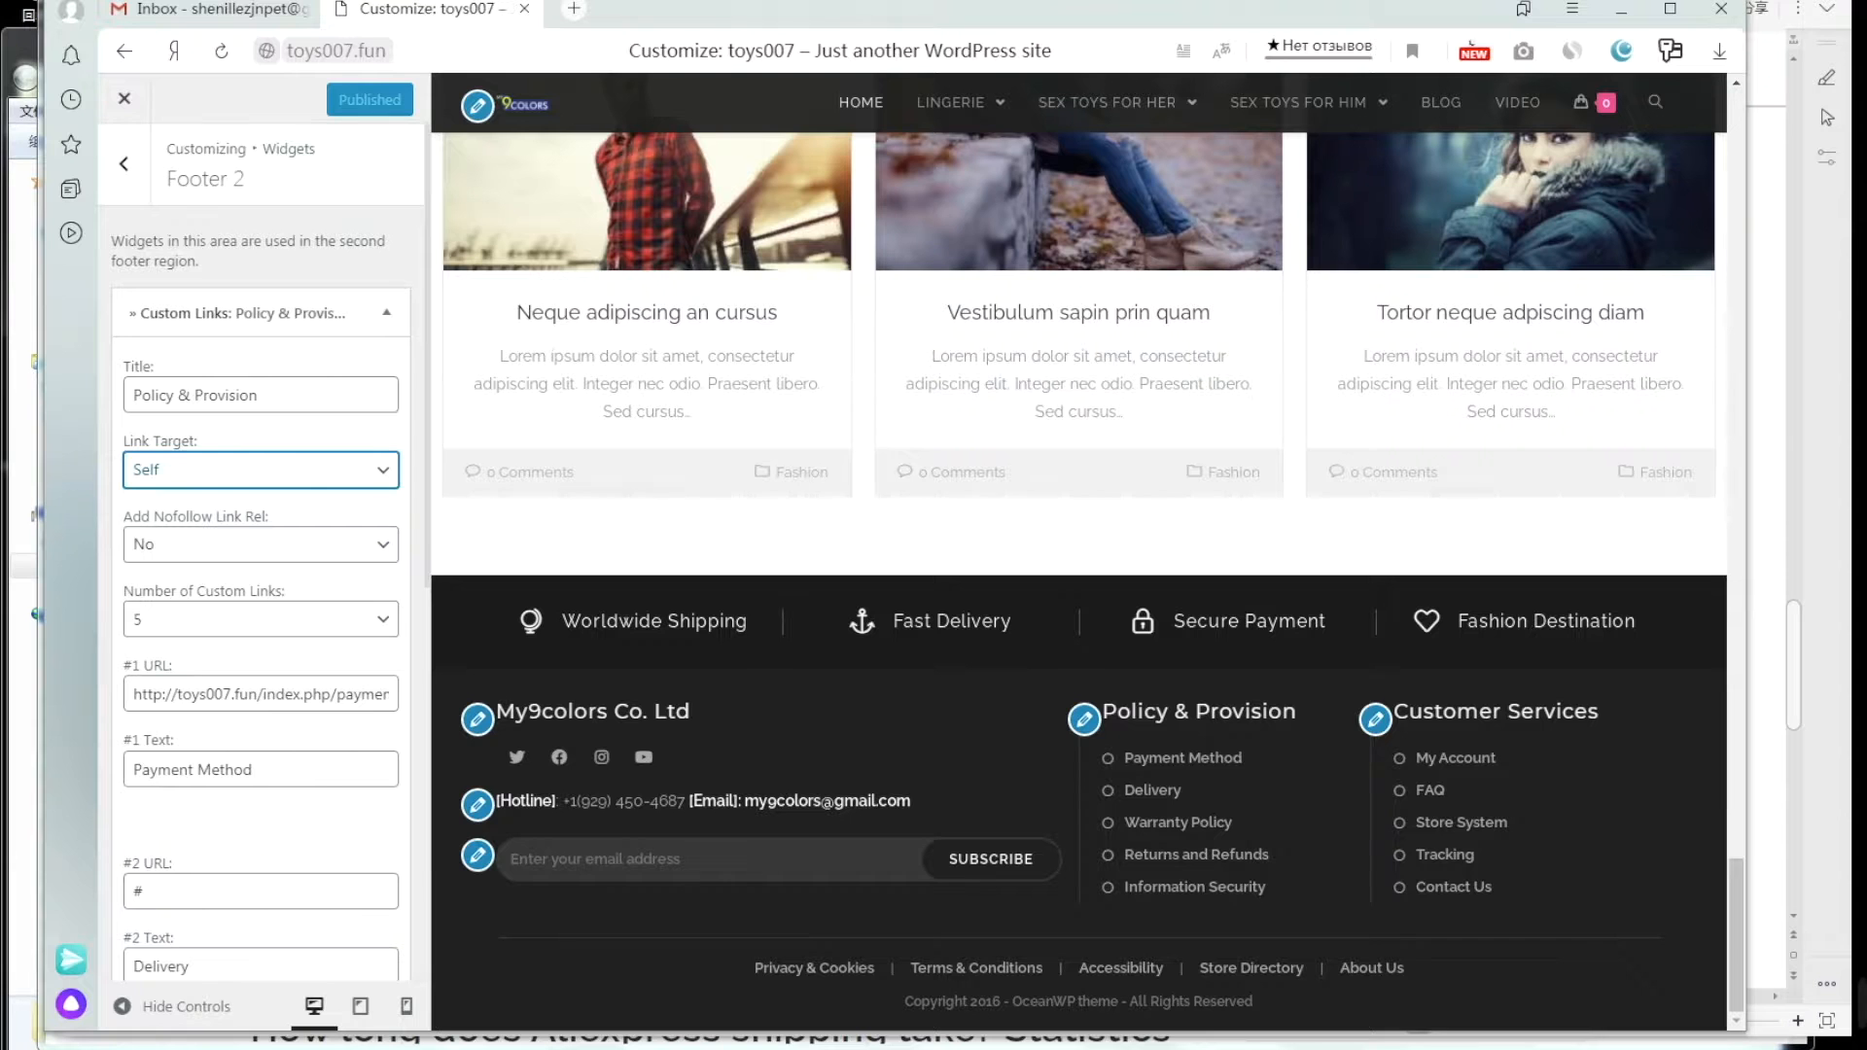
Step: Close the Customizer and create a blank new page via Pages > Add New
{"action": "left_click", "coordinate": [131, 113]}
{"action": "left_click", "coordinate": [125, 102]}
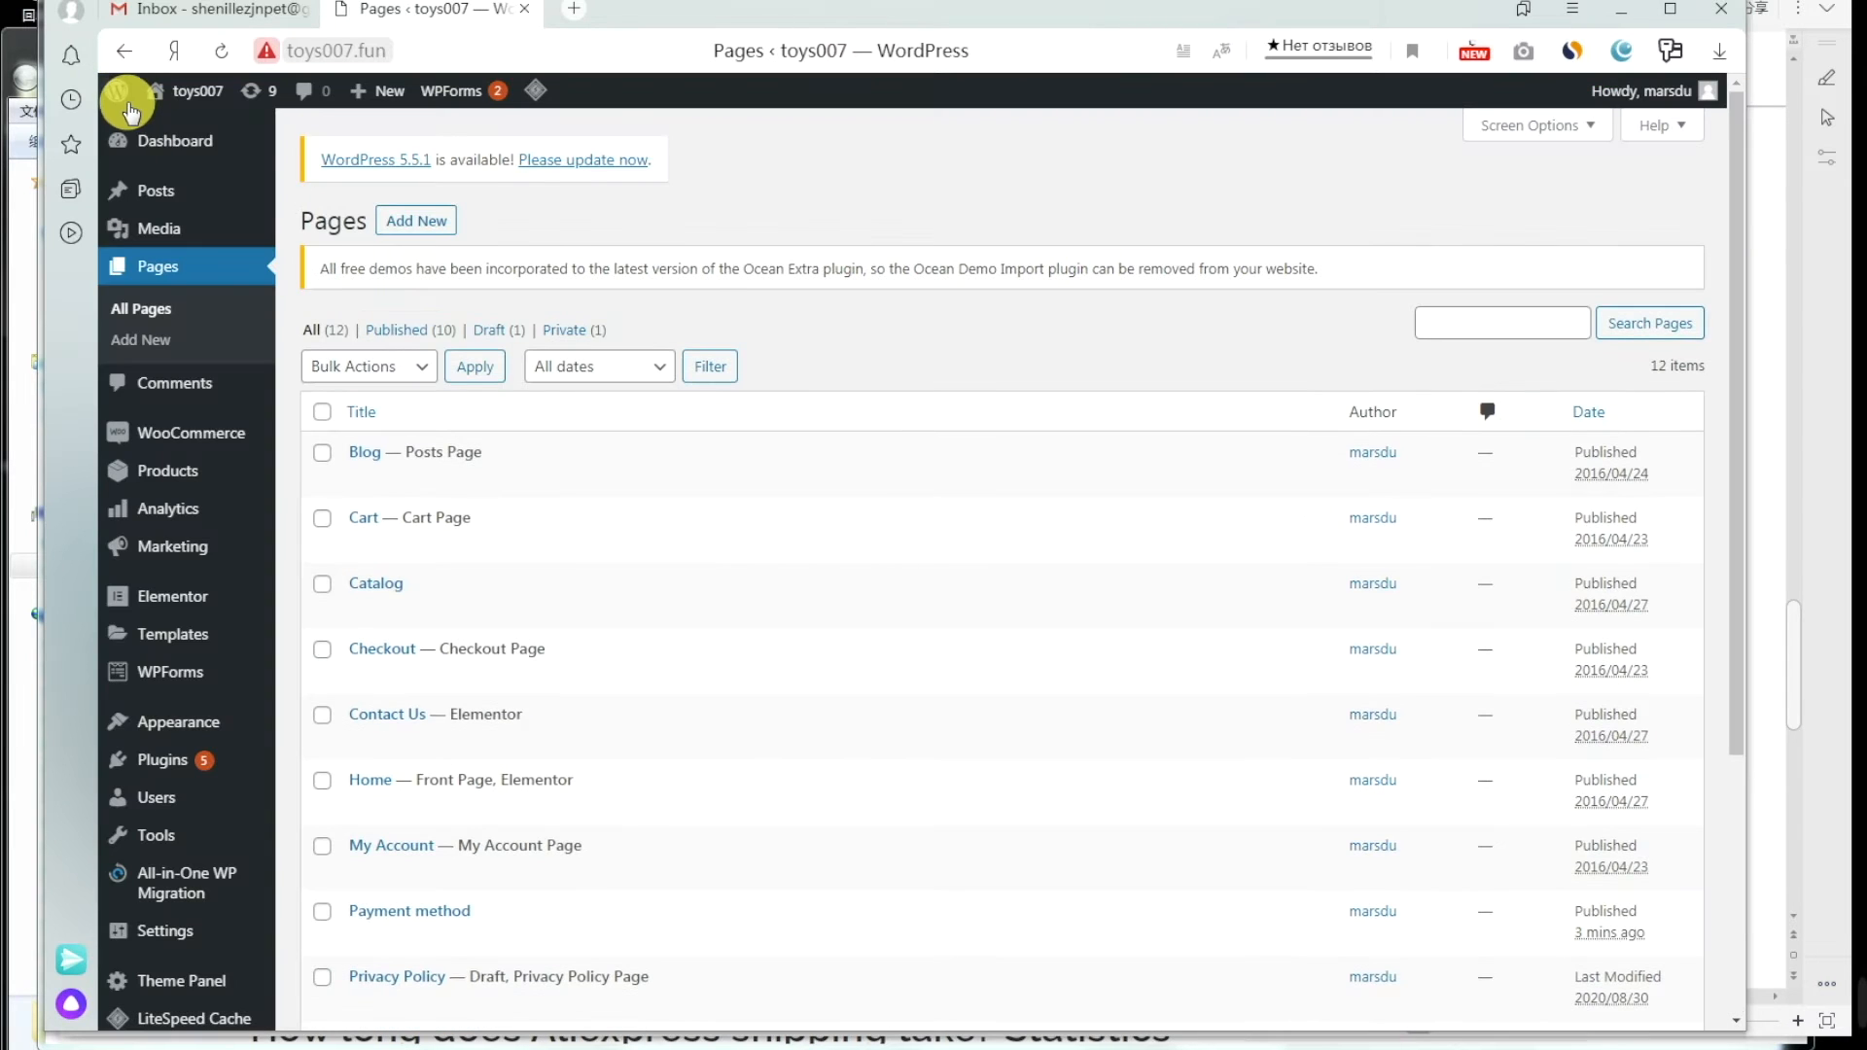
{"action": "mouse_move", "coordinate": [154, 146]}
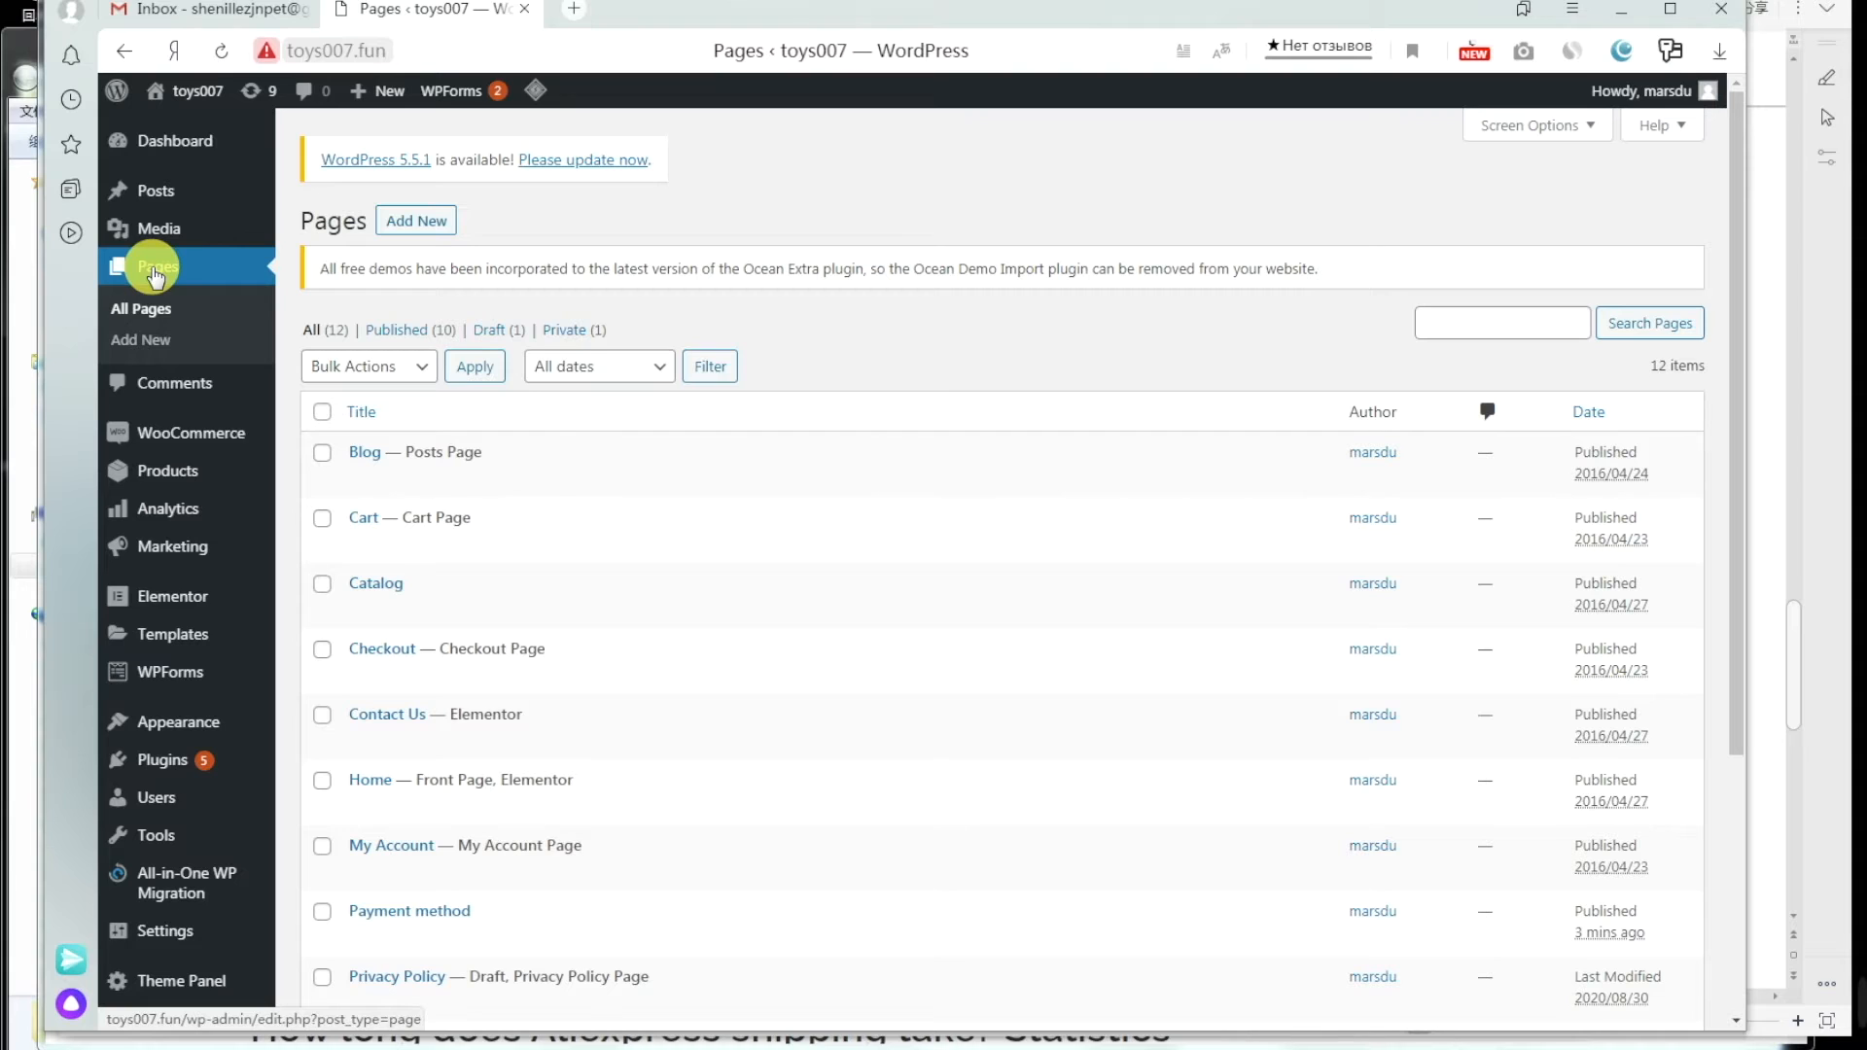
{"action": "left_click", "coordinate": [420, 226]}
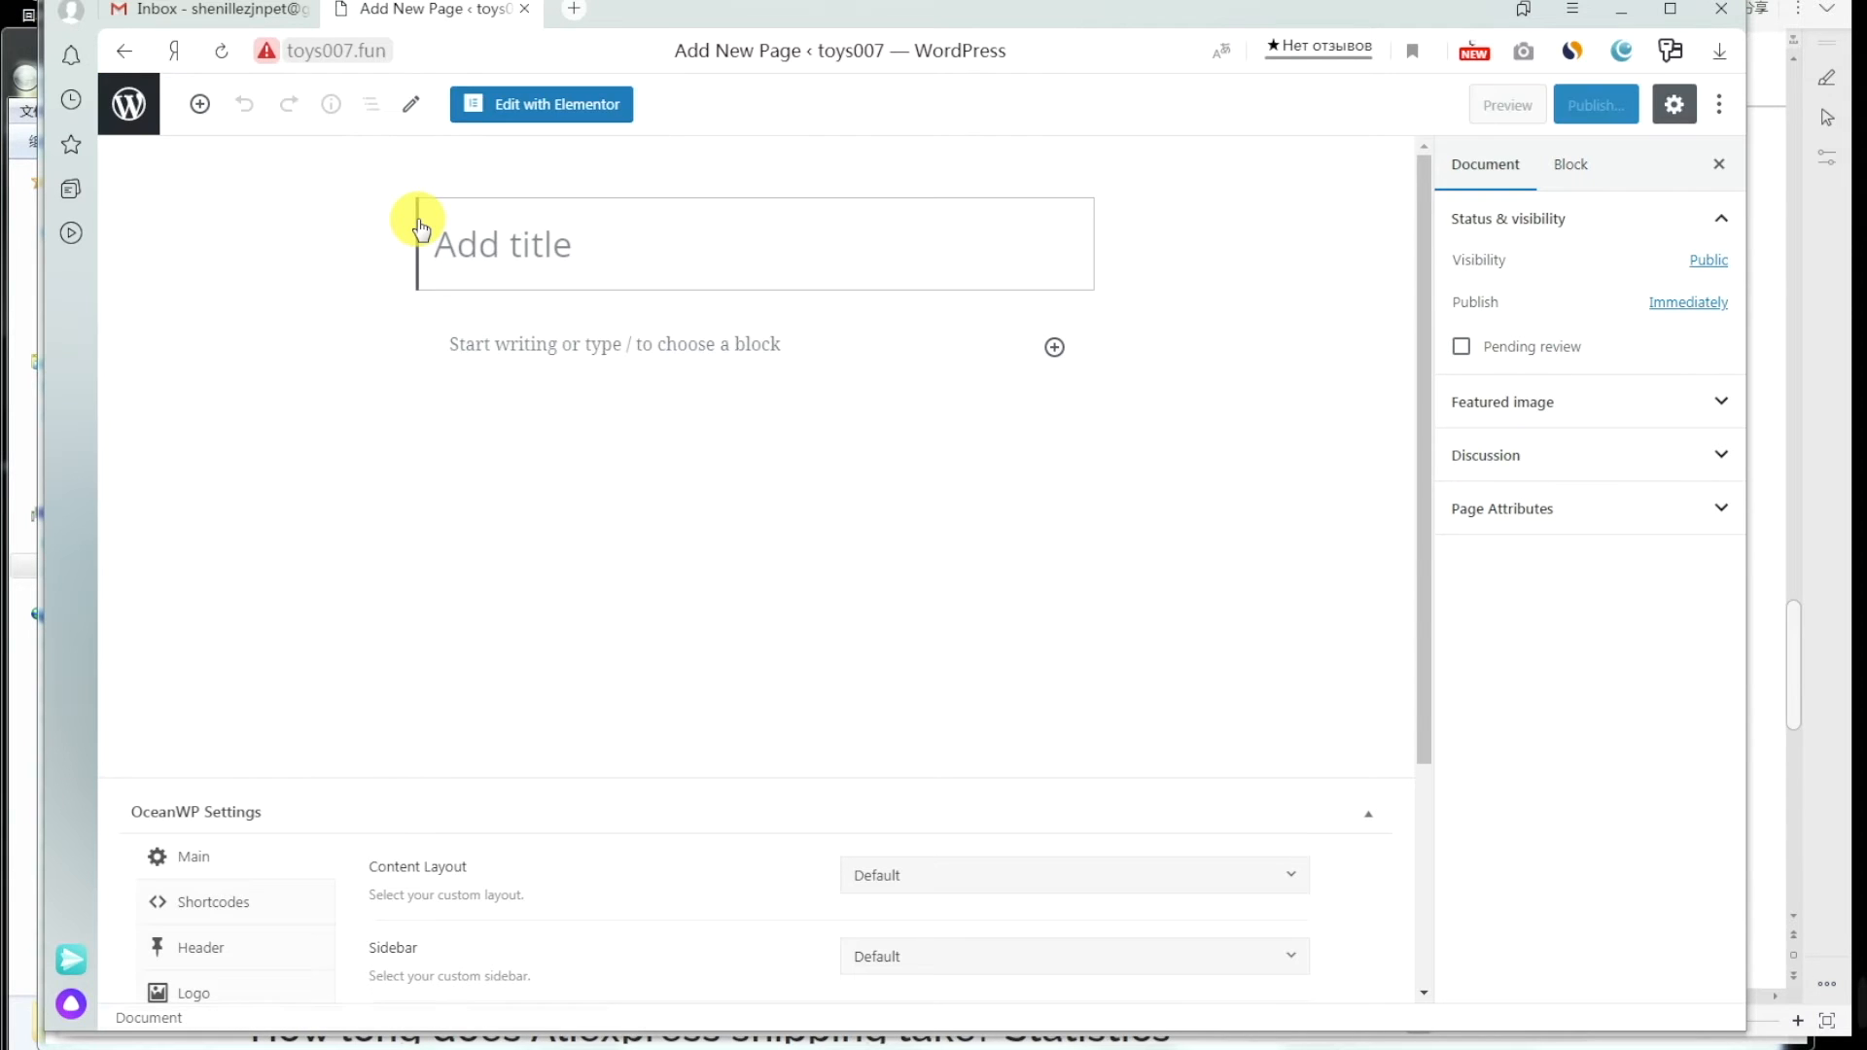
Step: Copy the reference article's AliExpress shipping-times title into the new page's title
{"action": "left_click", "coordinate": [291, 1037]}
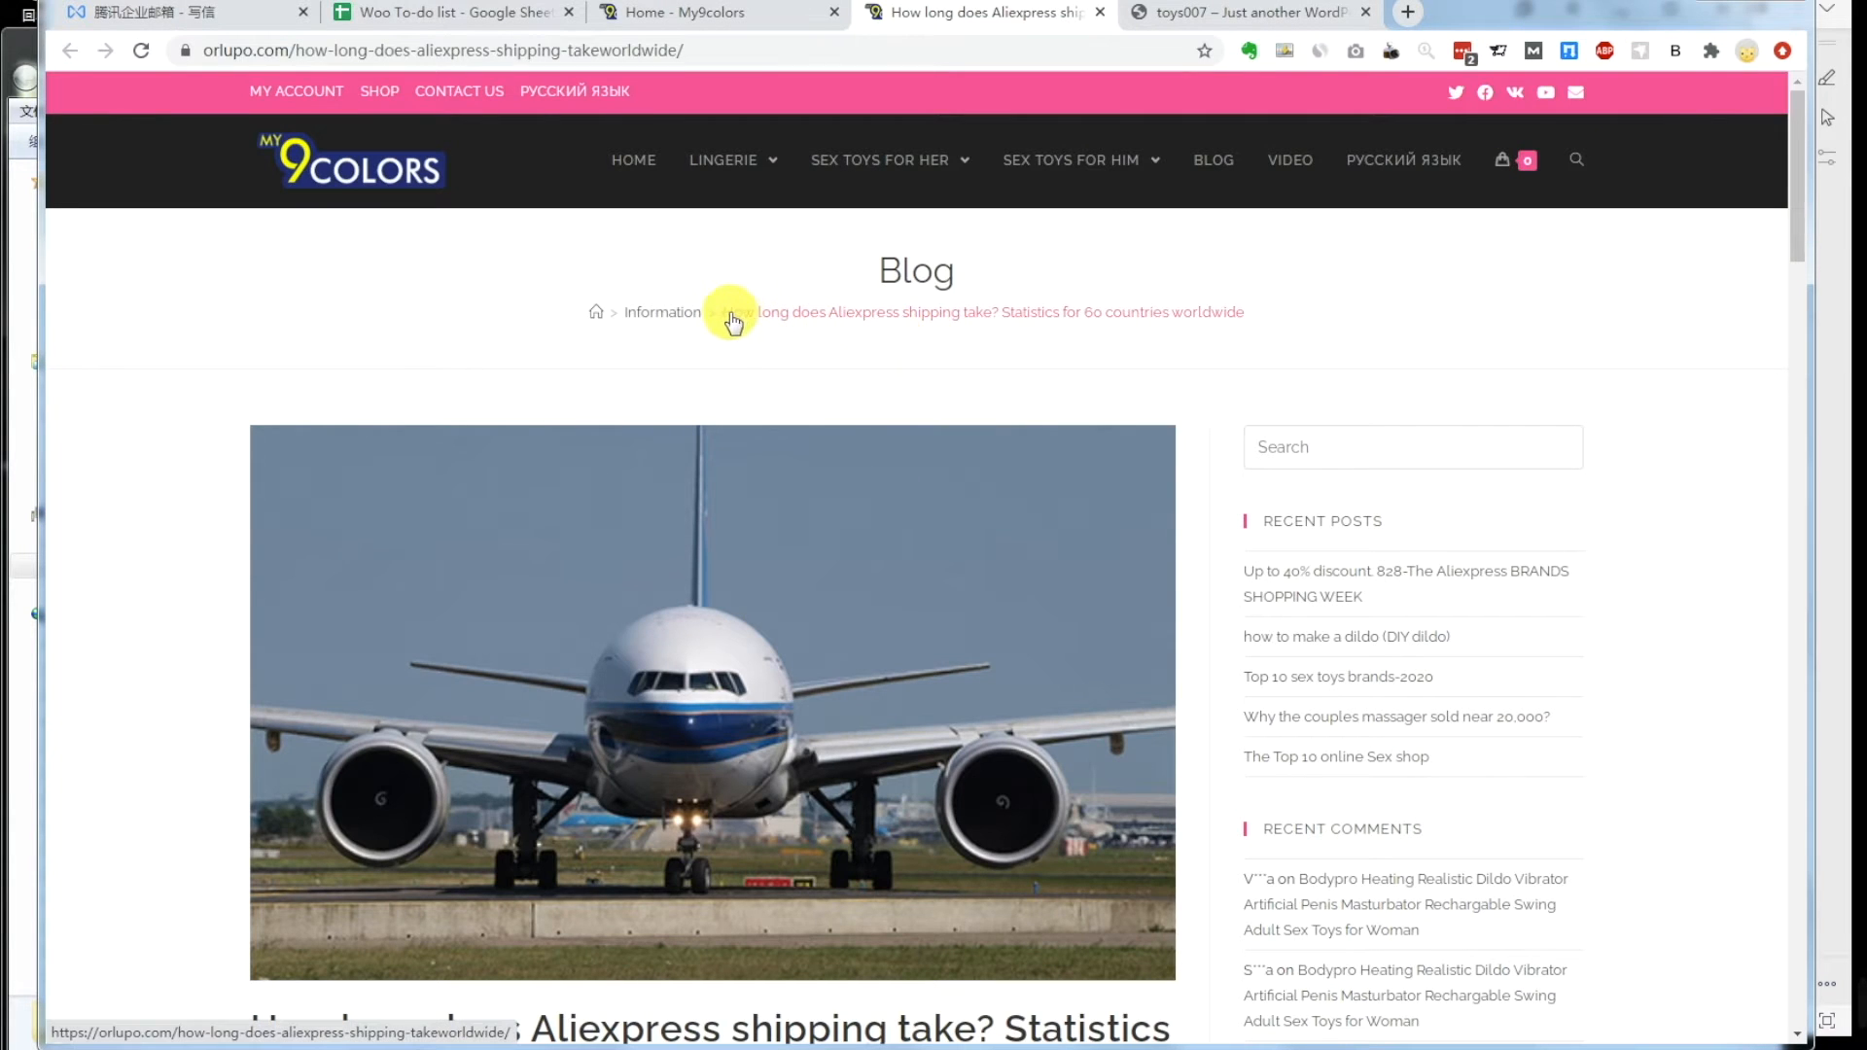
{"action": "scroll", "coordinate": [941, 603], "scroll_direction": "down", "scroll_amount": 1}
{"action": "left_click_drag", "start_coordinate": [763, 967], "coordinate": [280, 914]}
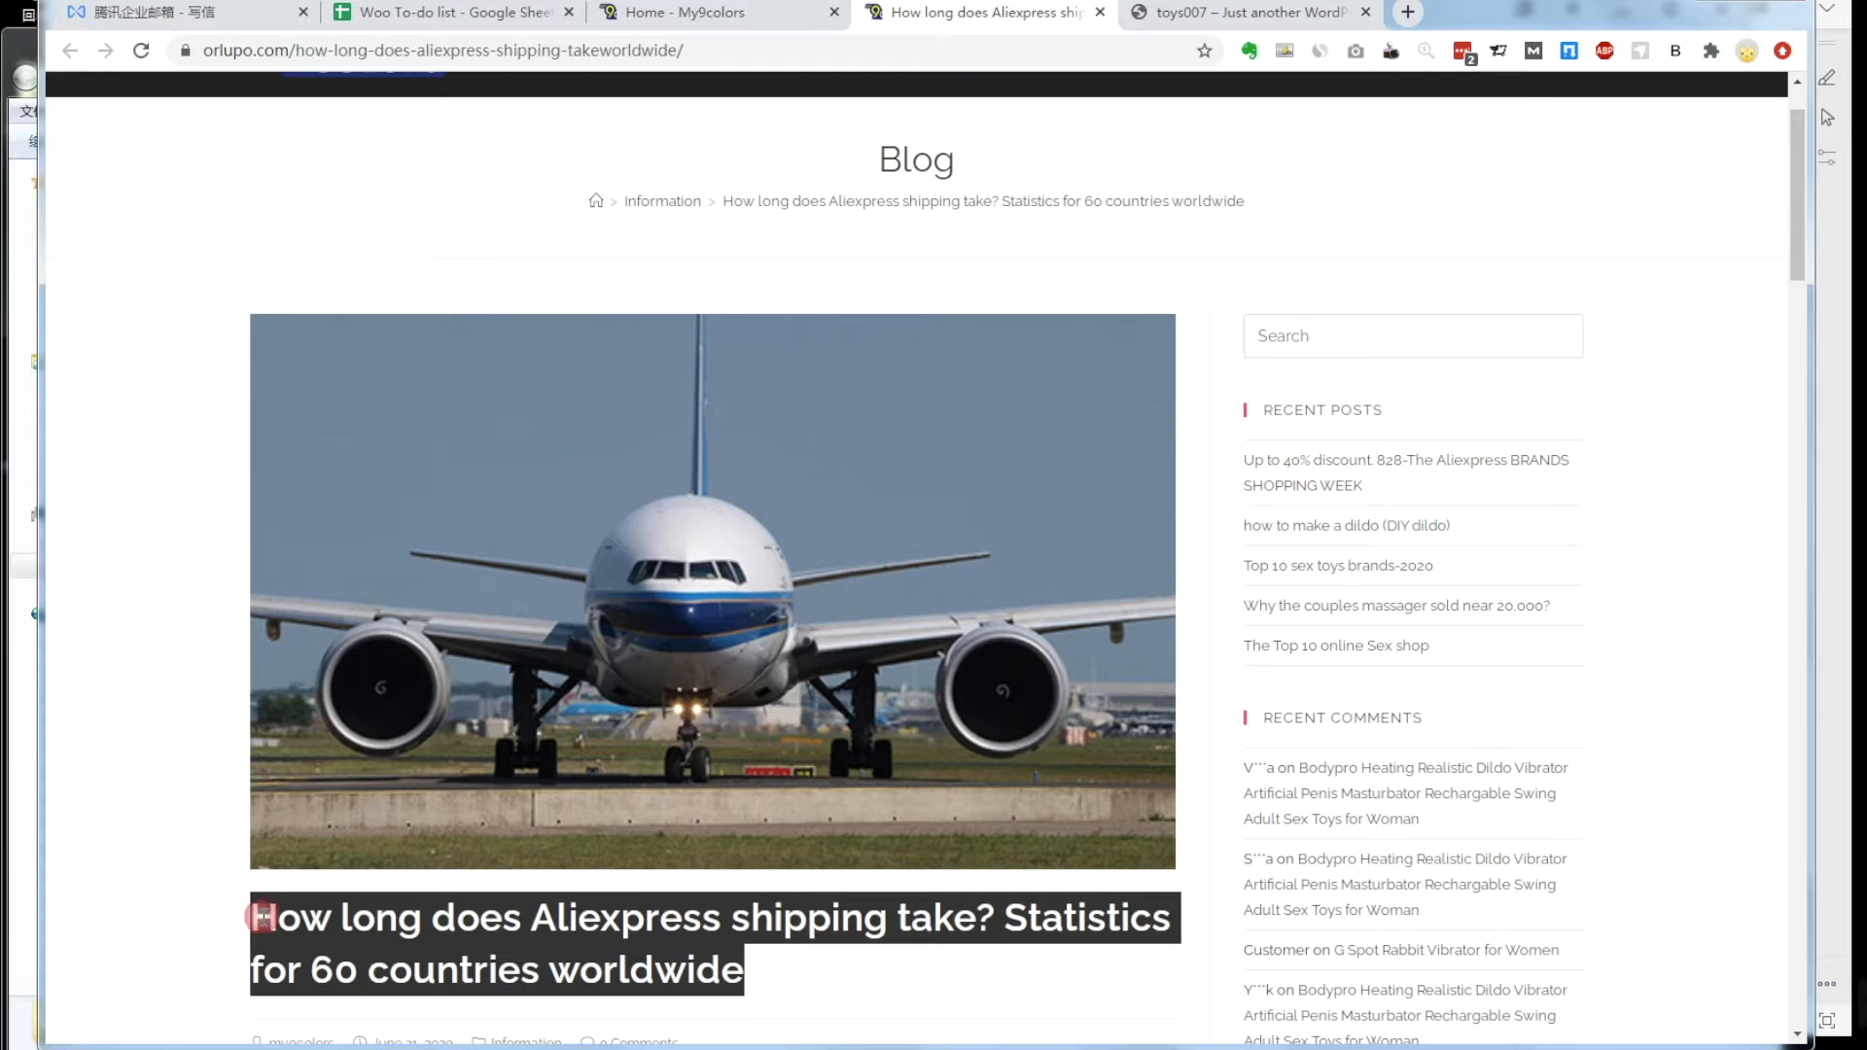
{"action": "right_click", "coordinate": [326, 925]}
{"action": "left_click", "coordinate": [405, 681]}
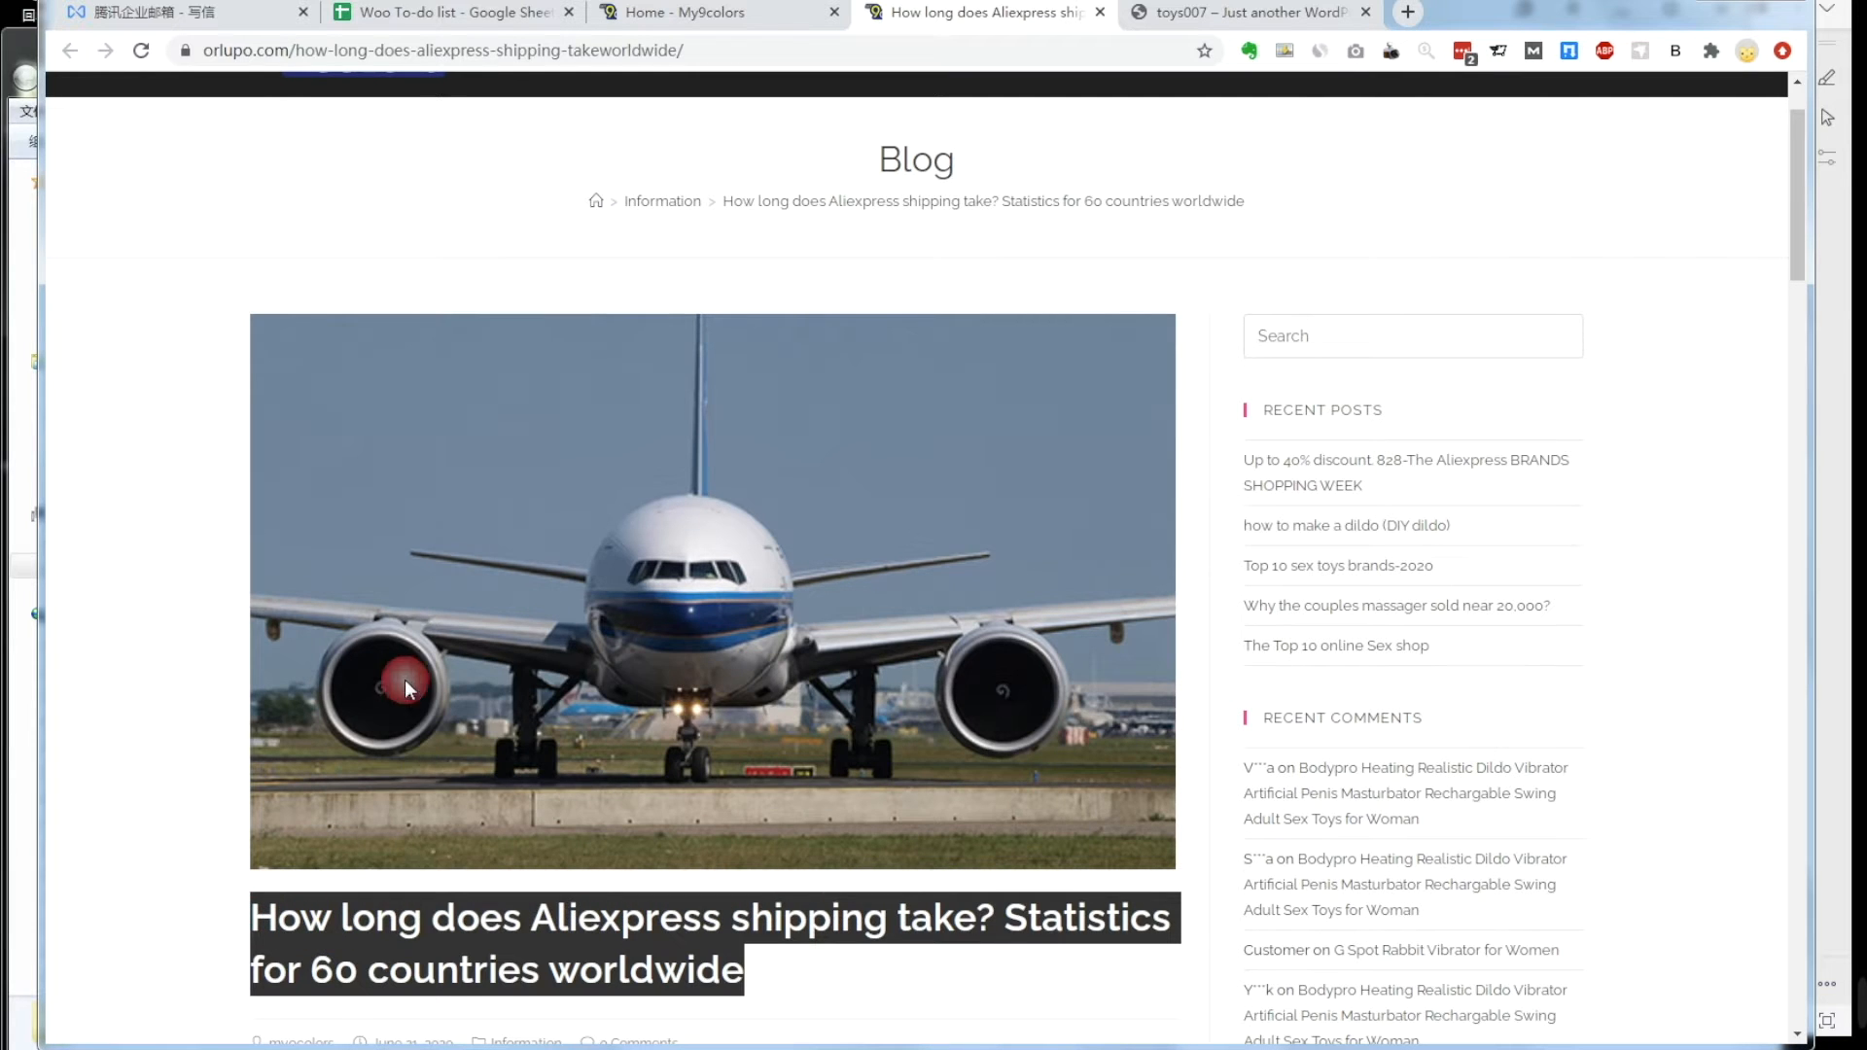
{"action": "left_click", "coordinate": [298, 1011]}
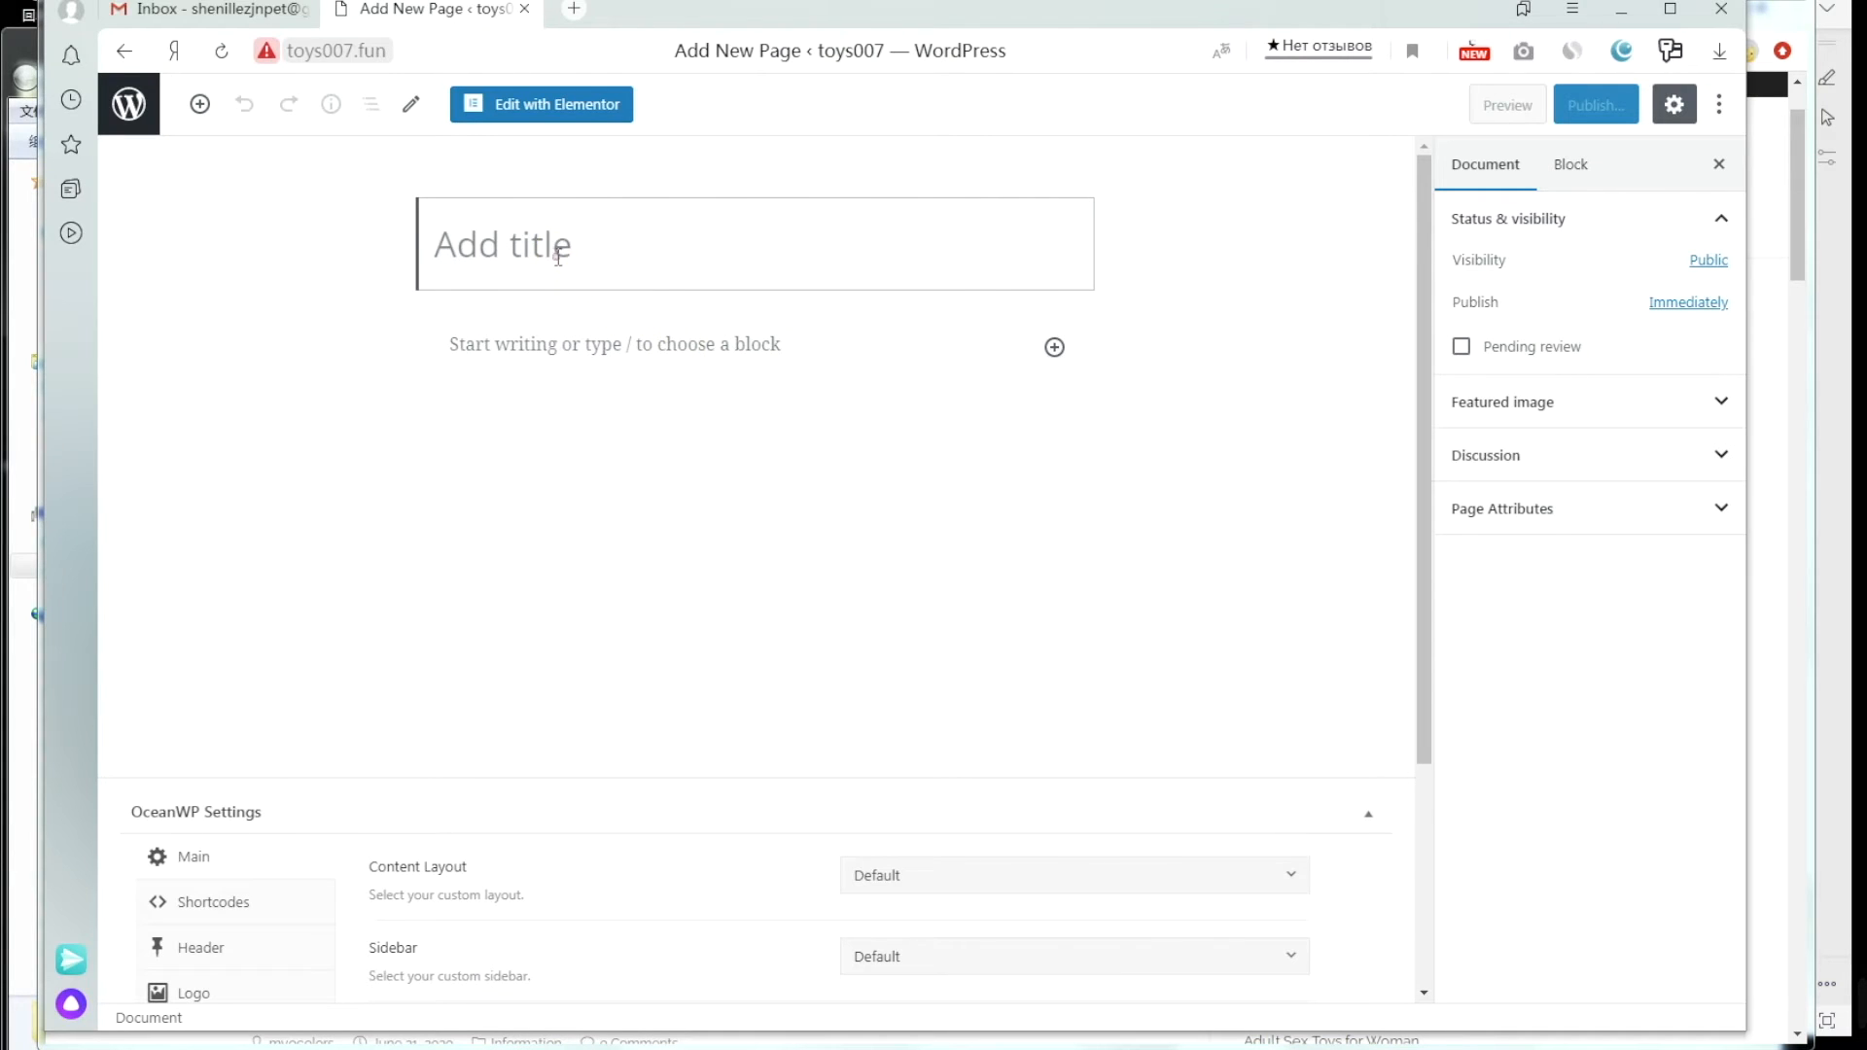
{"action": "key", "text": "ctrl+v"}
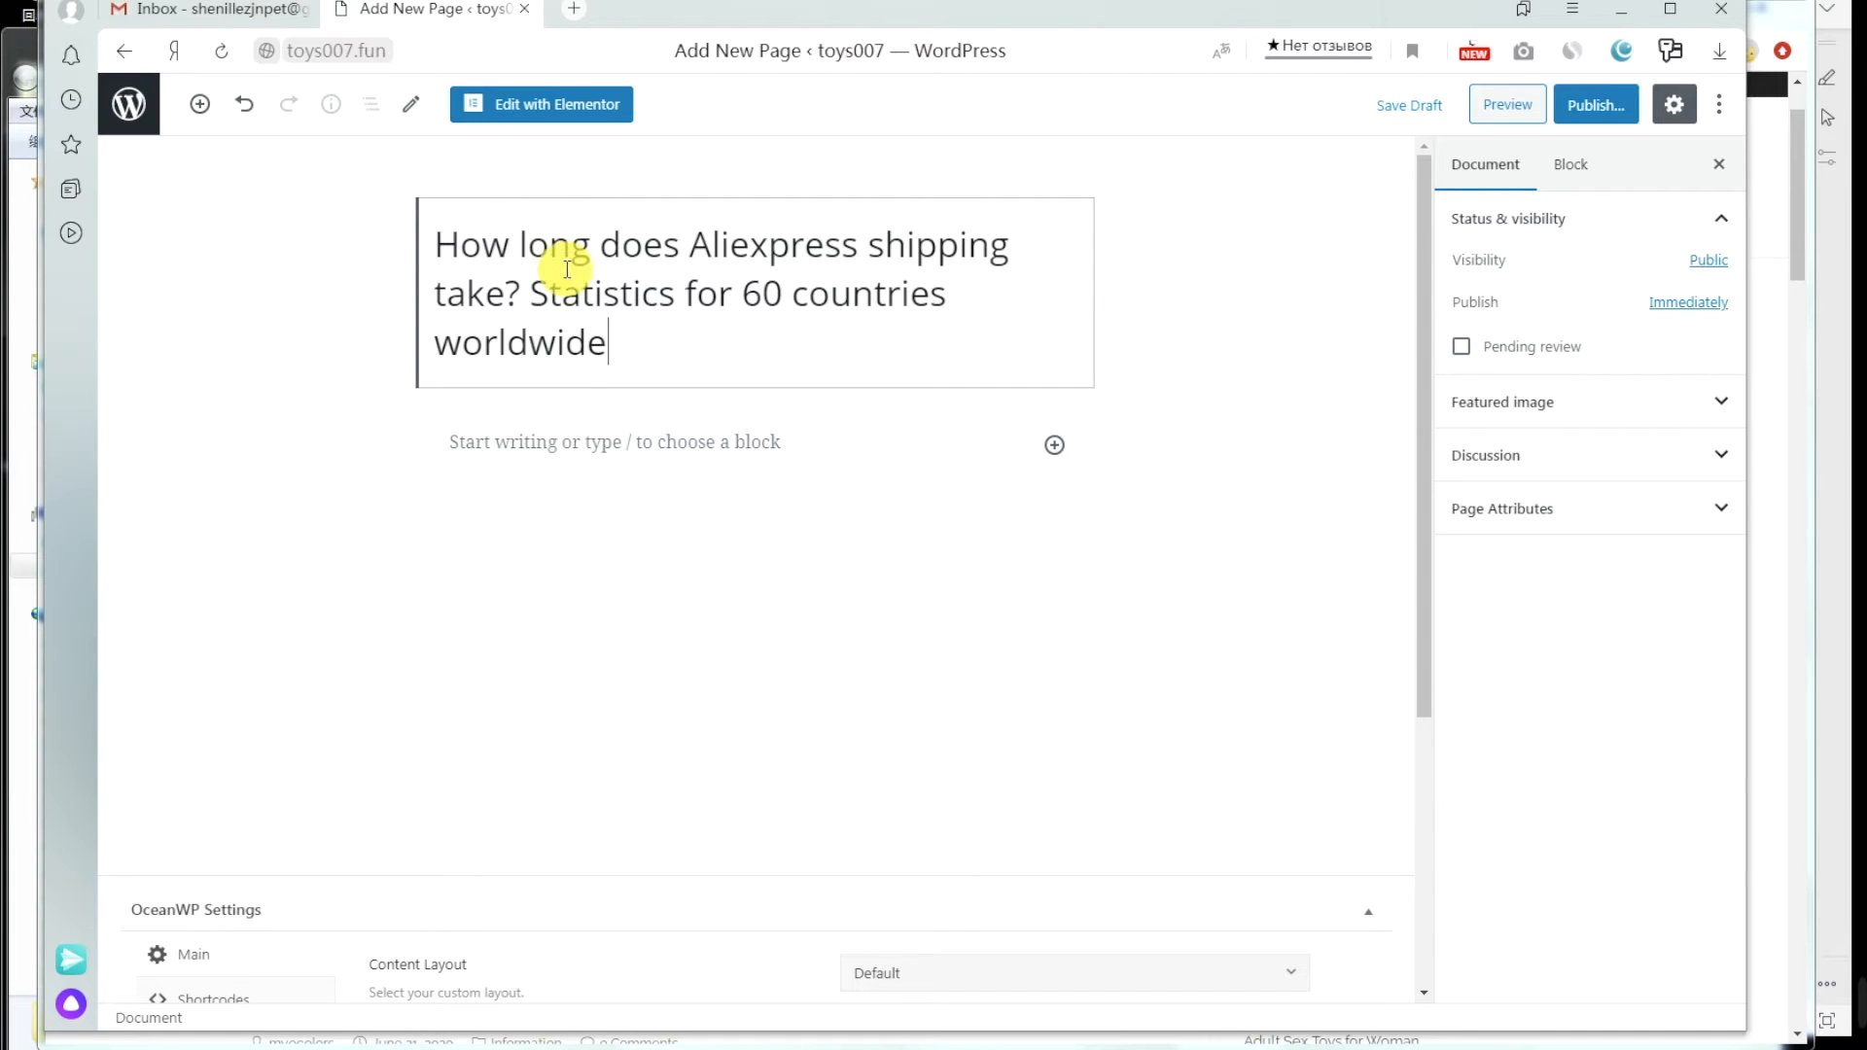
{"action": "left_click", "coordinate": [563, 443]}
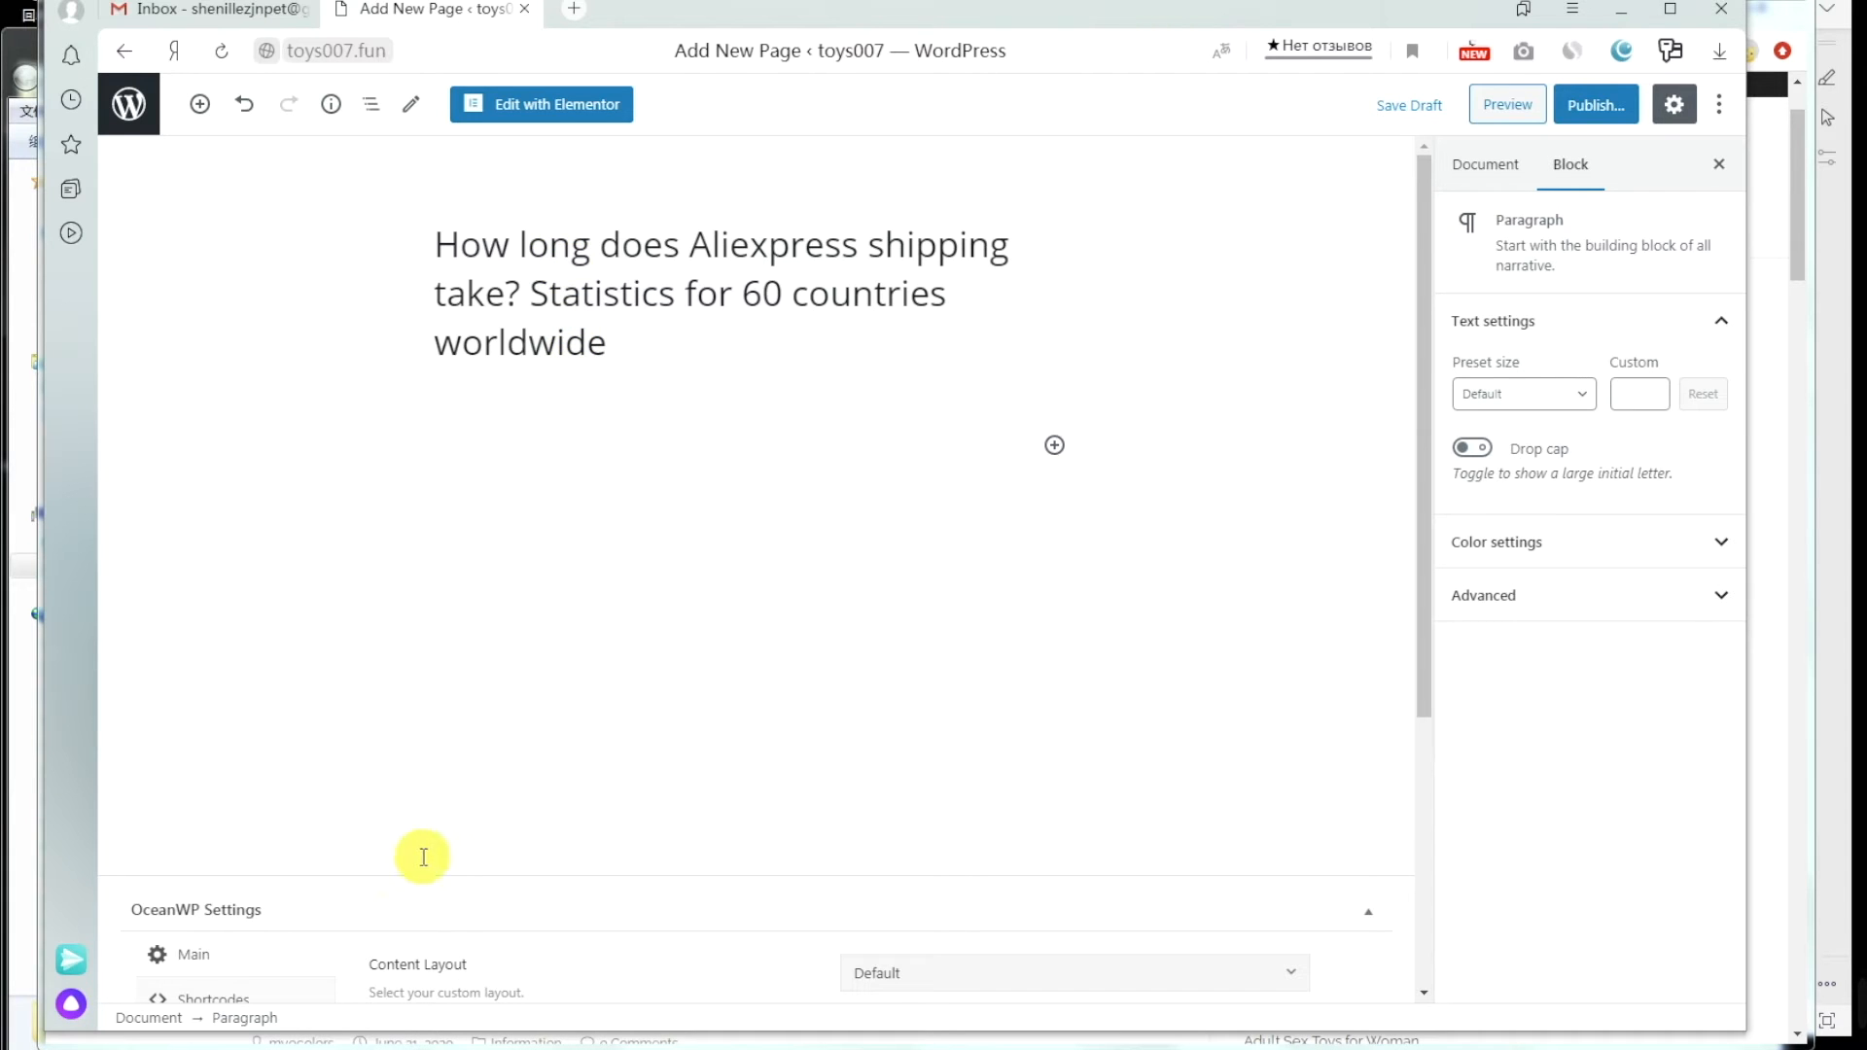
Step: Copy the full shipping-statistics article text and paste it into the page body
{"action": "left_click", "coordinate": [352, 1048]}
{"action": "scroll", "coordinate": [562, 550], "scroll_direction": "down", "scroll_amount": 4}
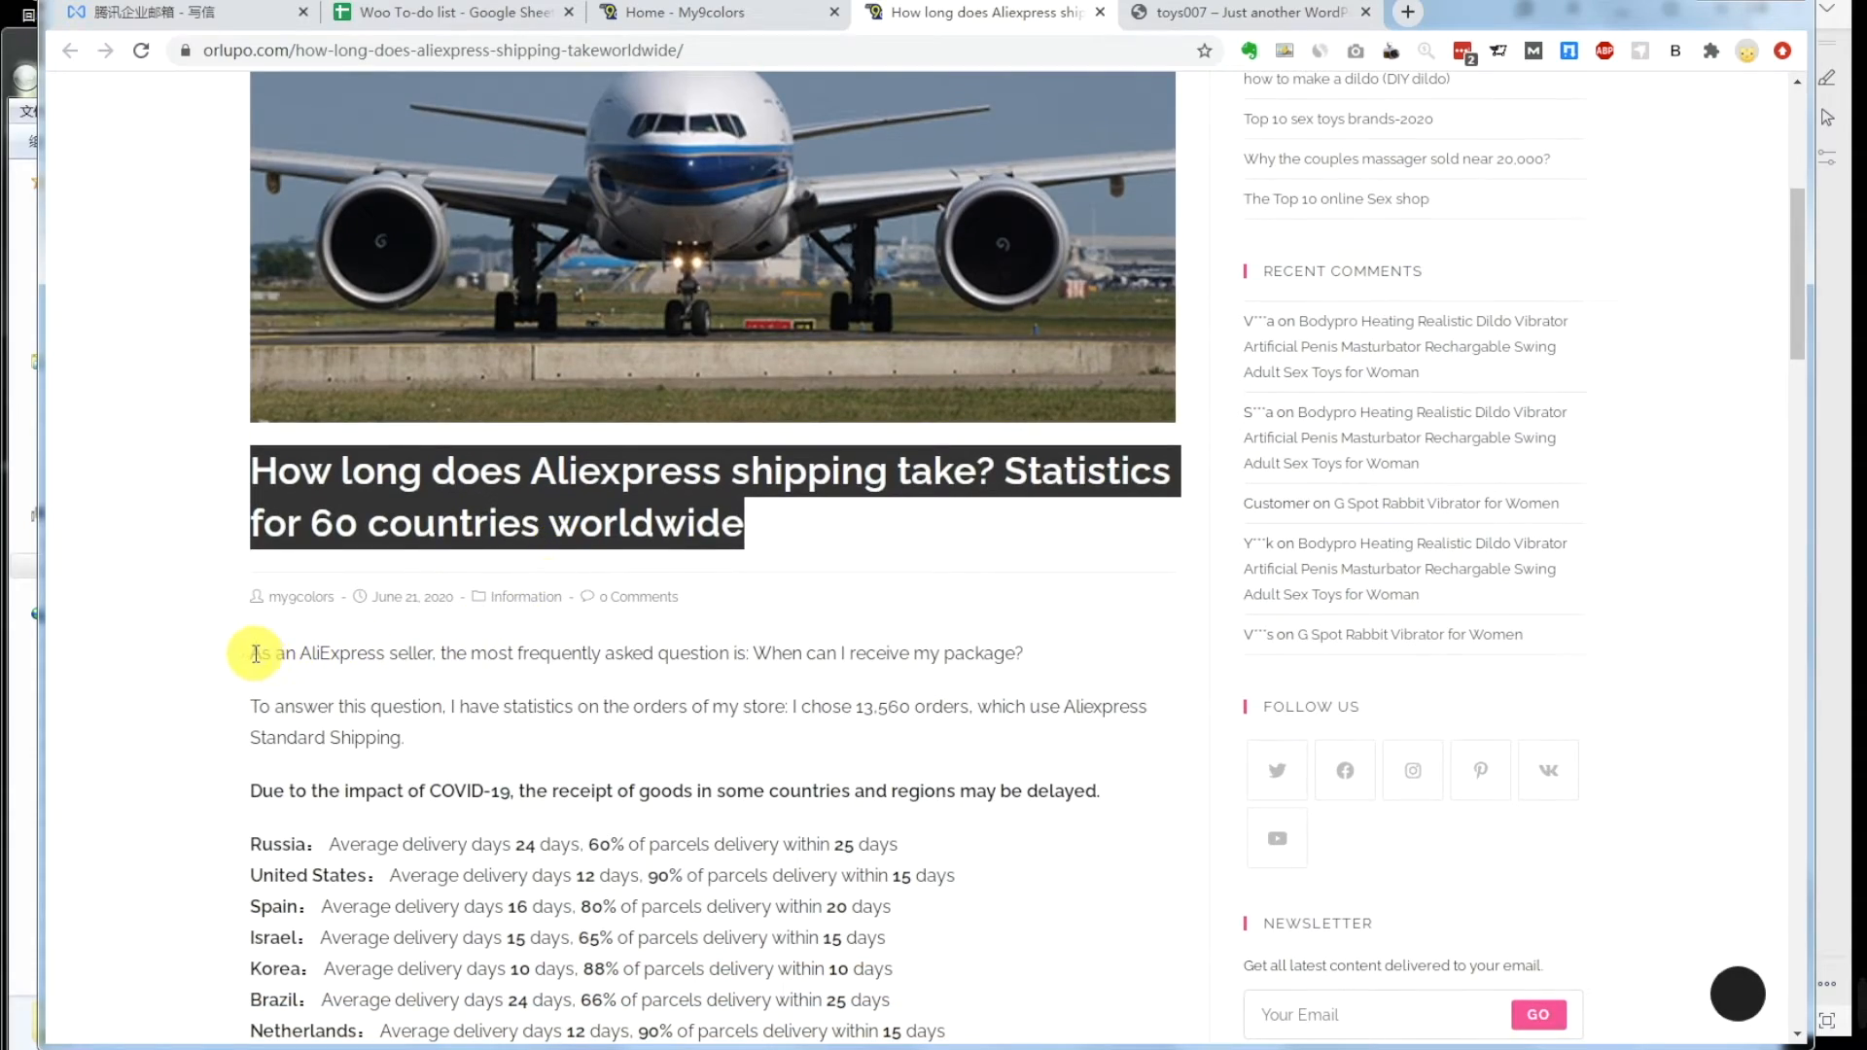
{"action": "left_click_drag", "start_coordinate": [255, 653], "coordinate": [321, 707]}
{"action": "scroll", "coordinate": [437, 755], "scroll_direction": "down", "scroll_amount": 7}
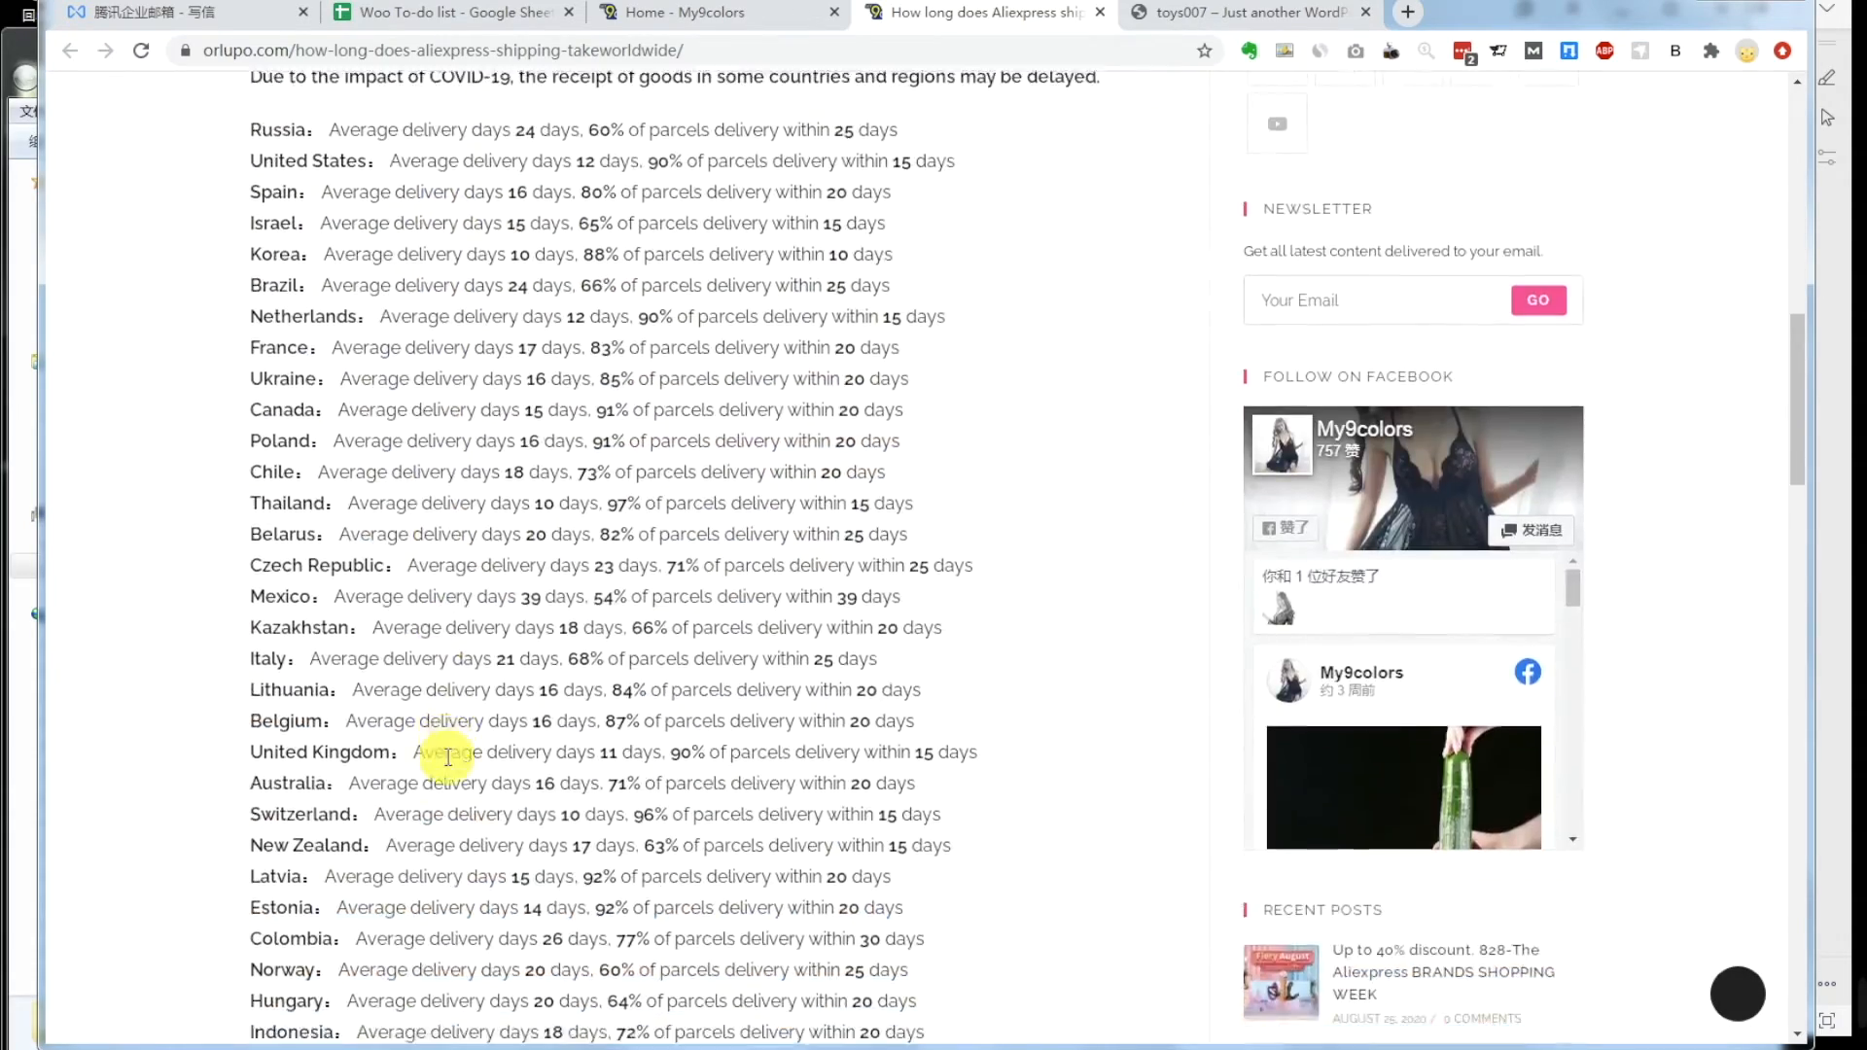
{"action": "scroll", "coordinate": [447, 756], "scroll_direction": "down", "scroll_amount": 14}
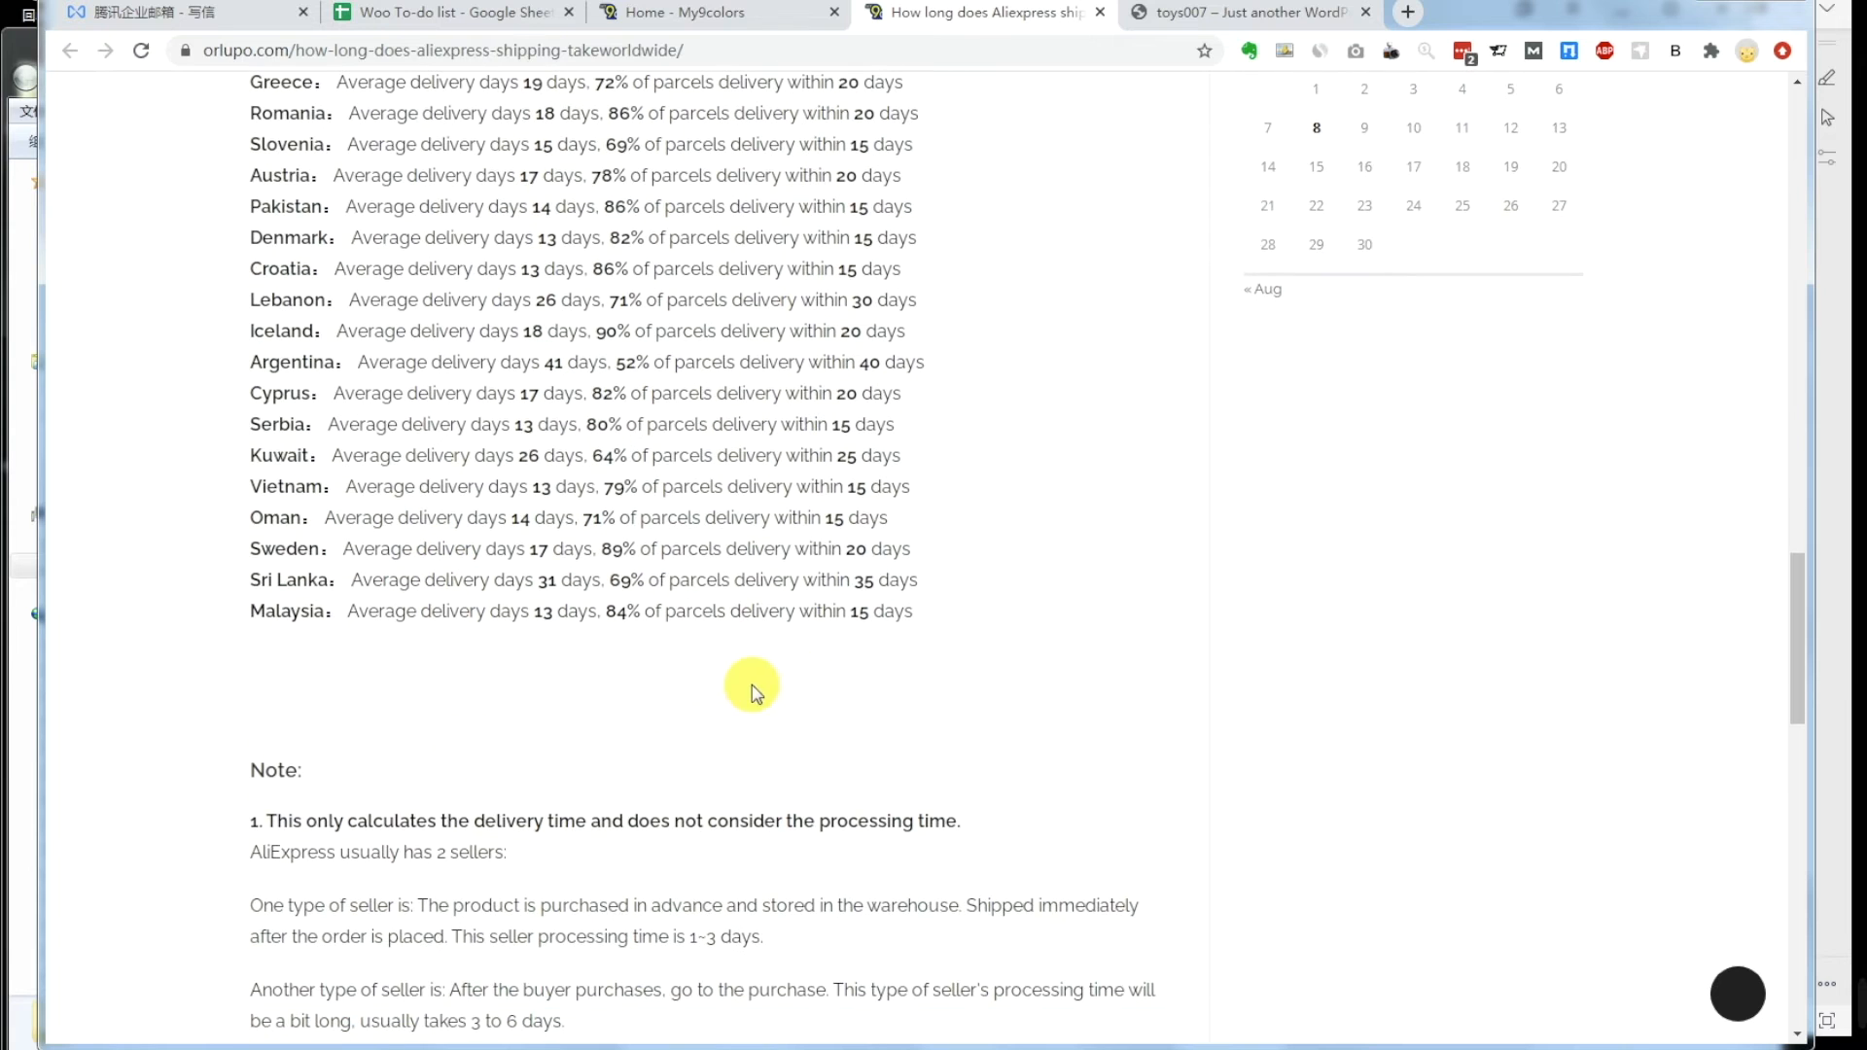
{"action": "scroll", "coordinate": [797, 675], "scroll_direction": "down", "scroll_amount": 5}
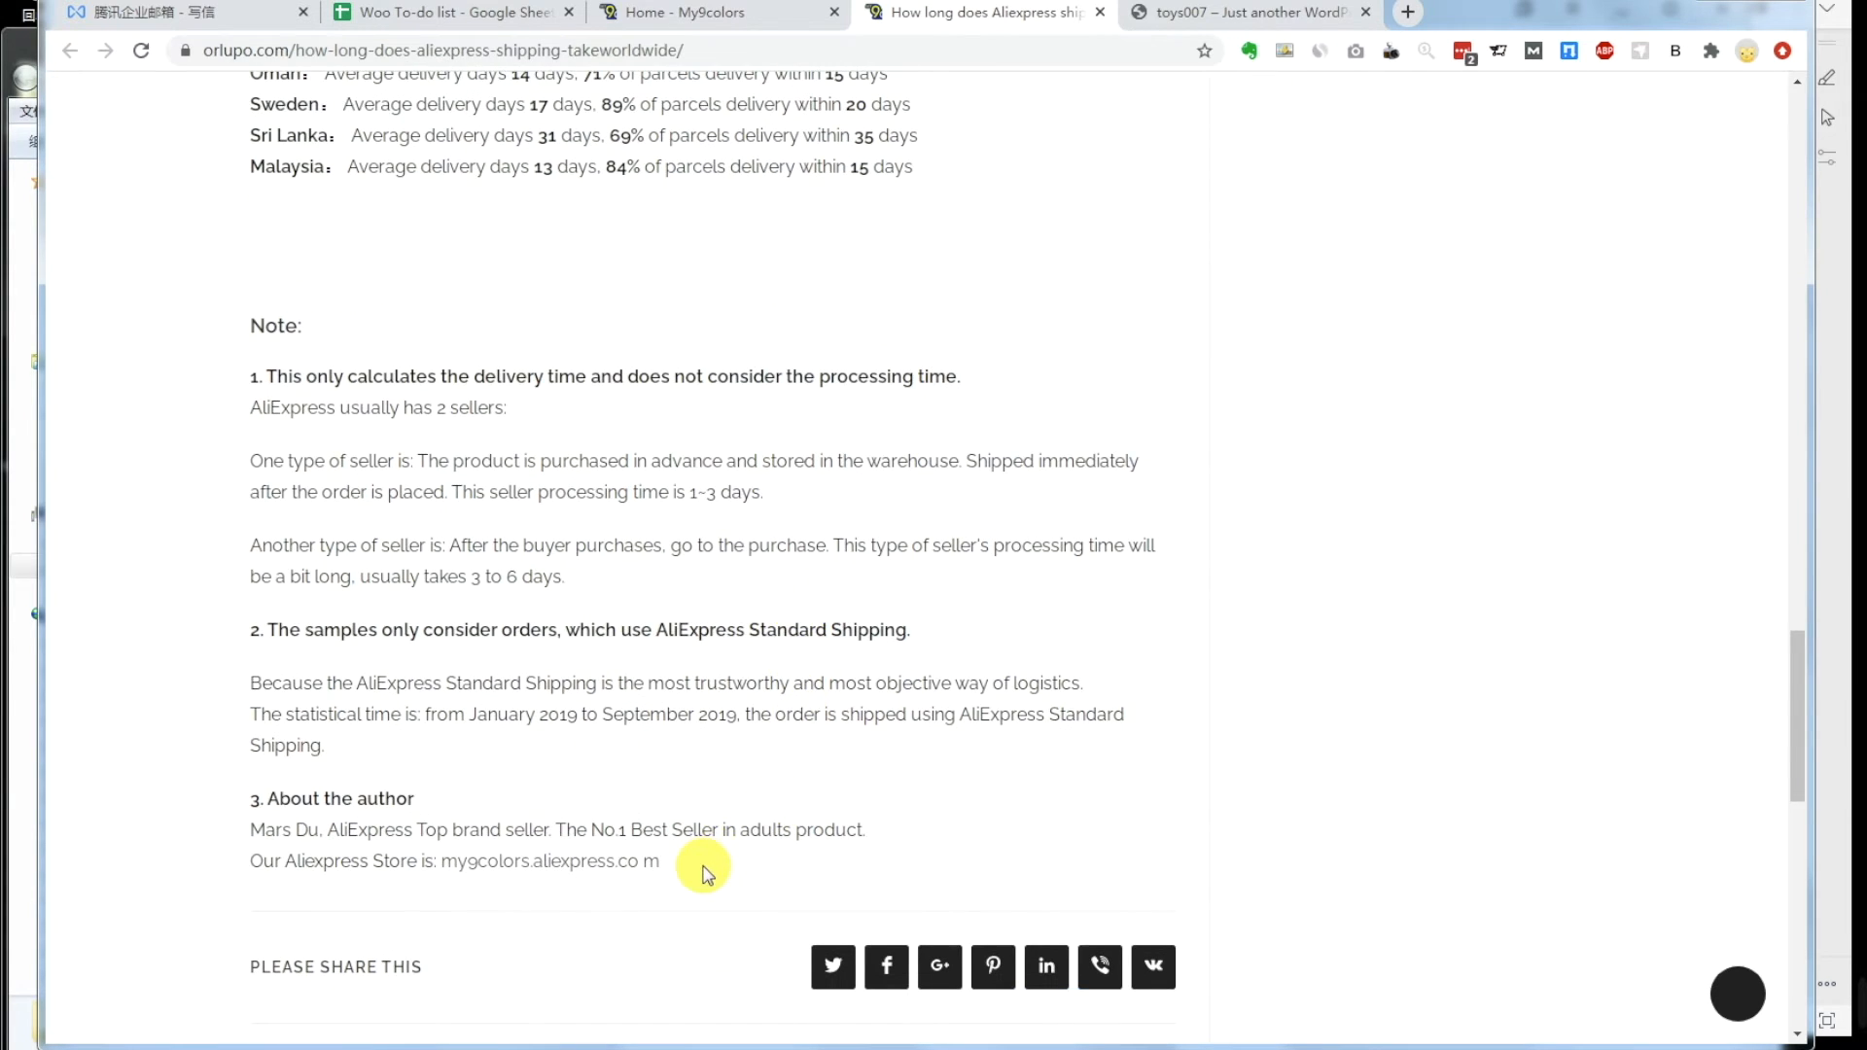
{"action": "key", "text": "ctrl+a"}
{"action": "right_click", "coordinate": [810, 462]}
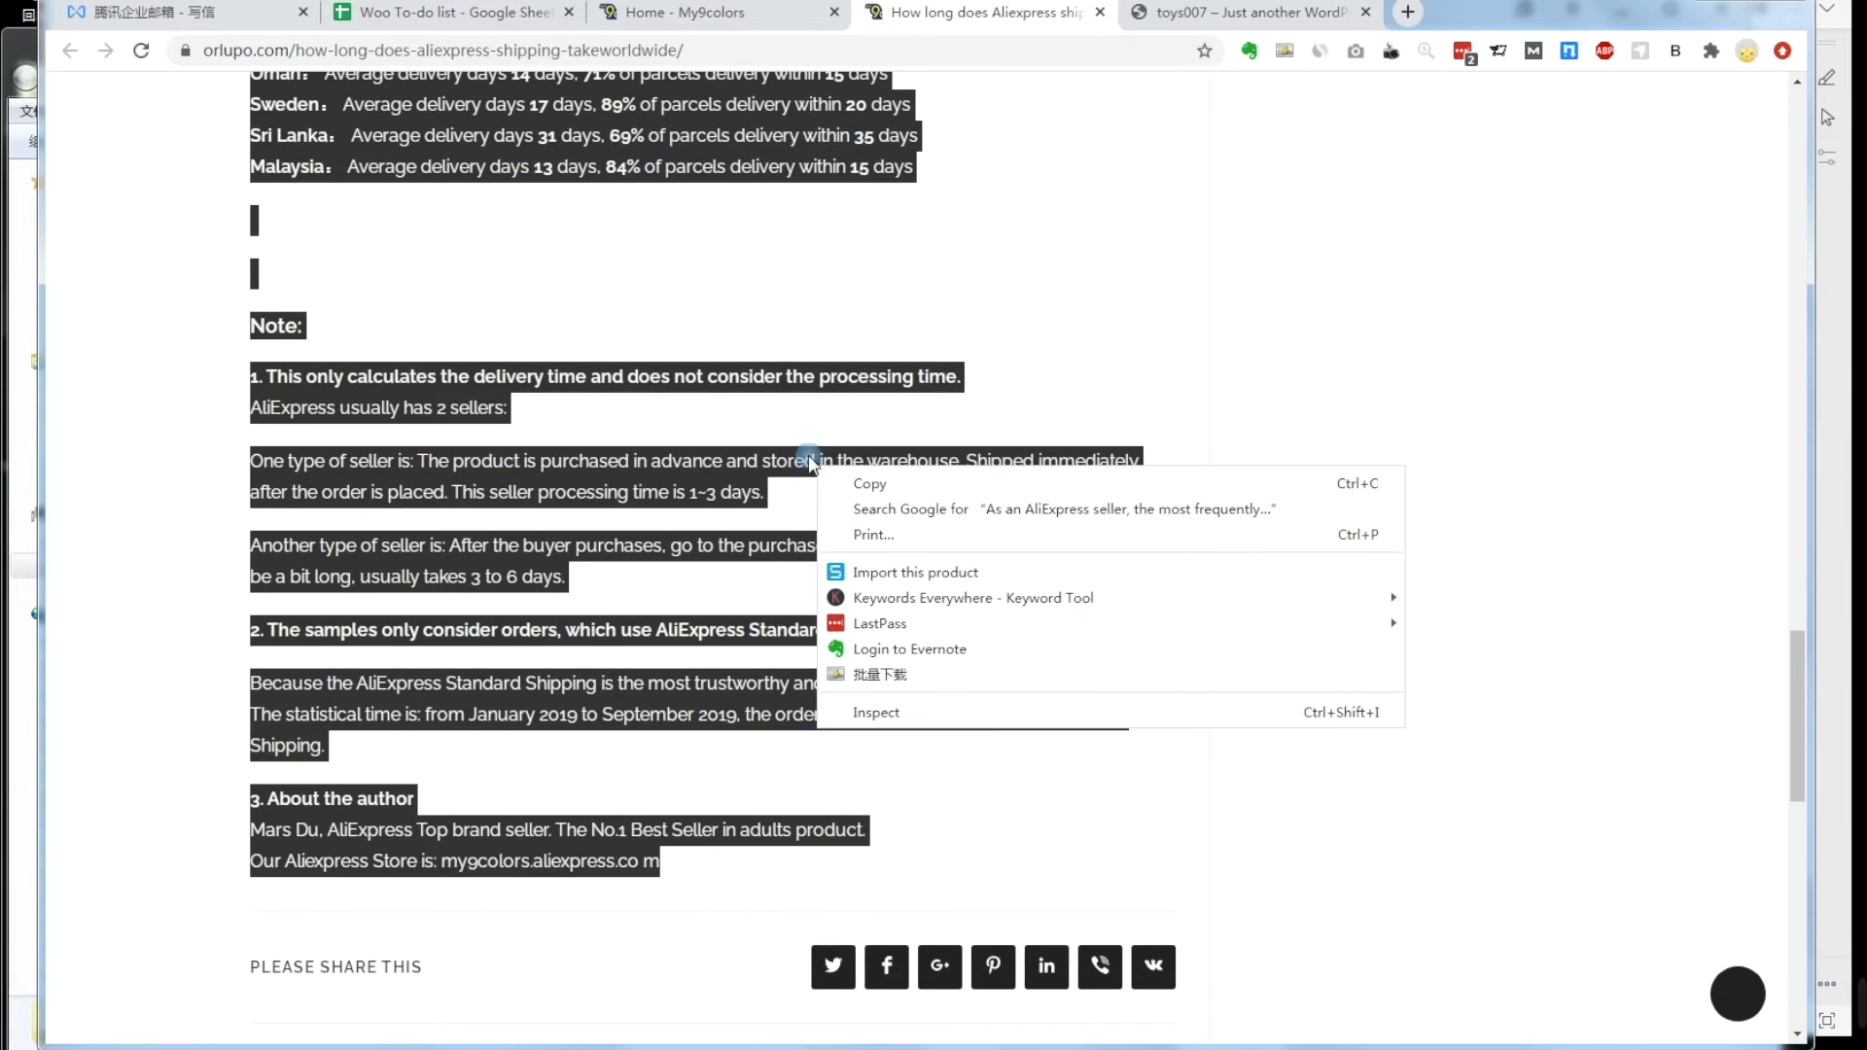
{"action": "left_click", "coordinate": [875, 483]}
{"action": "mouse_move", "coordinate": [457, 1046]}
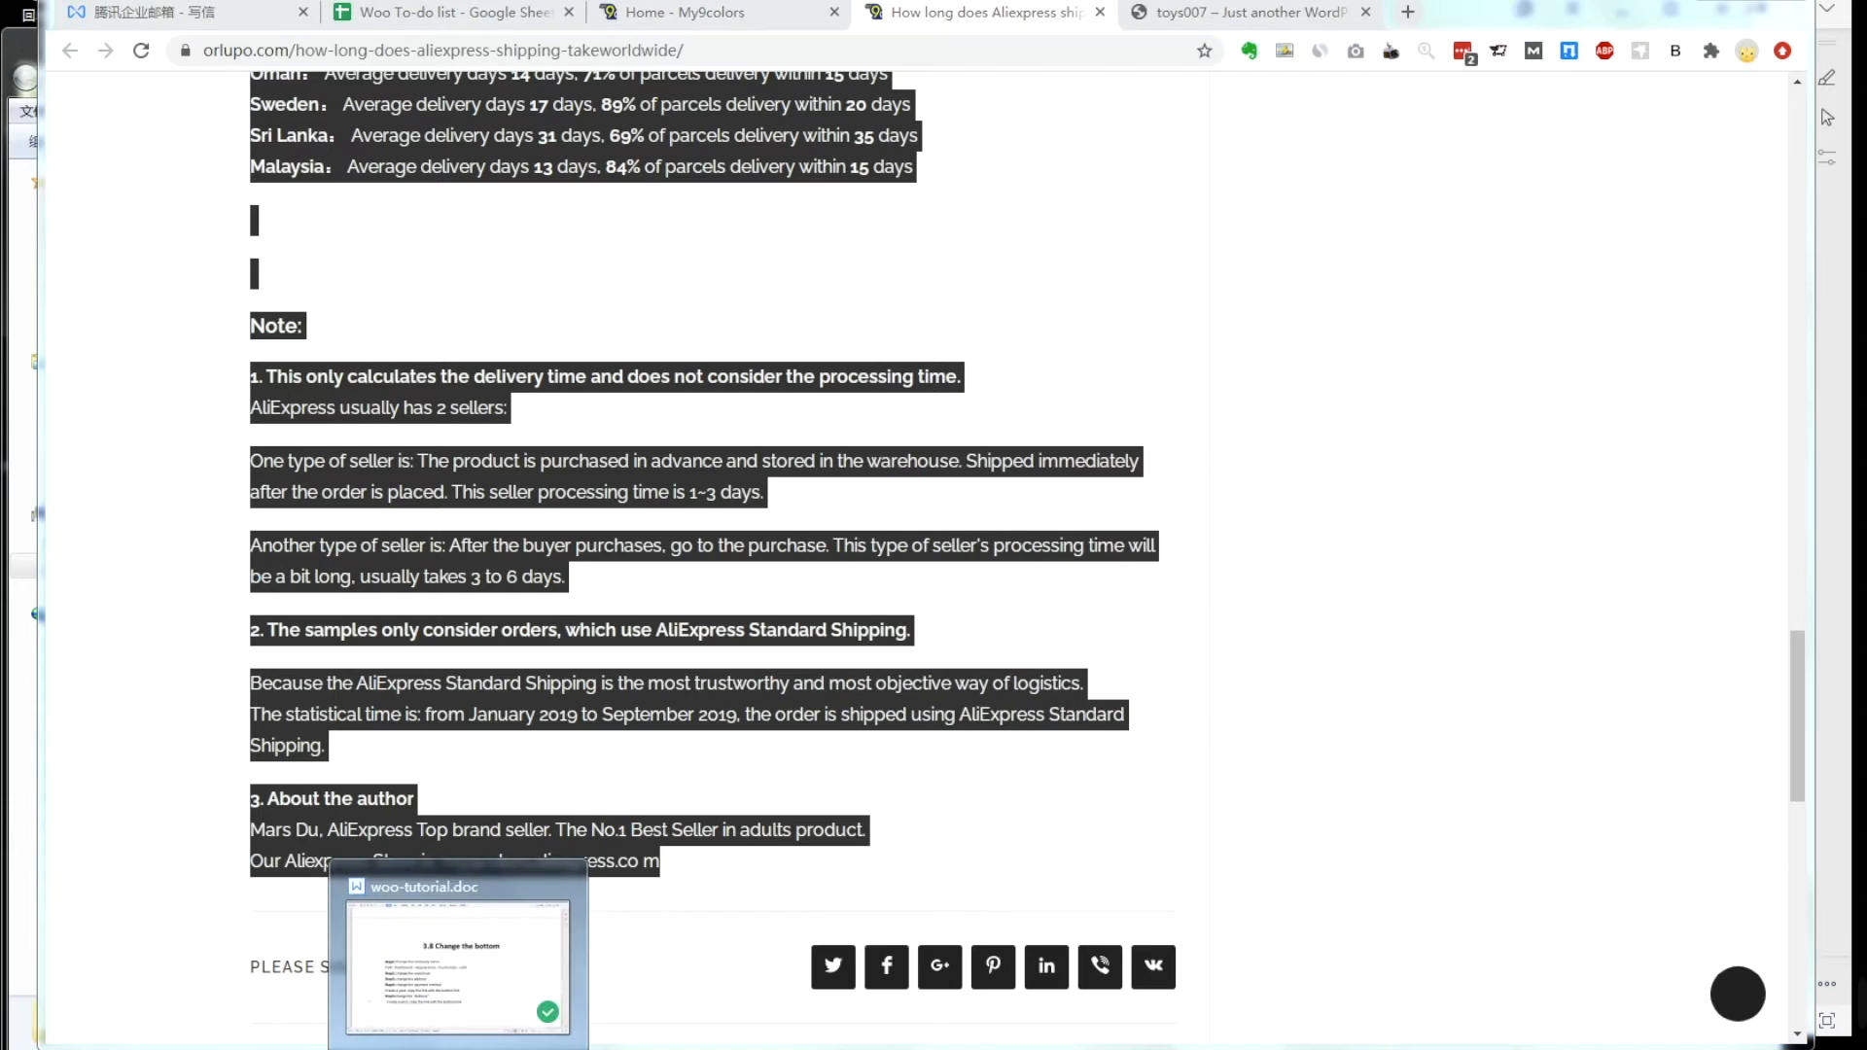
{"action": "left_click", "coordinate": [516, 1046]}
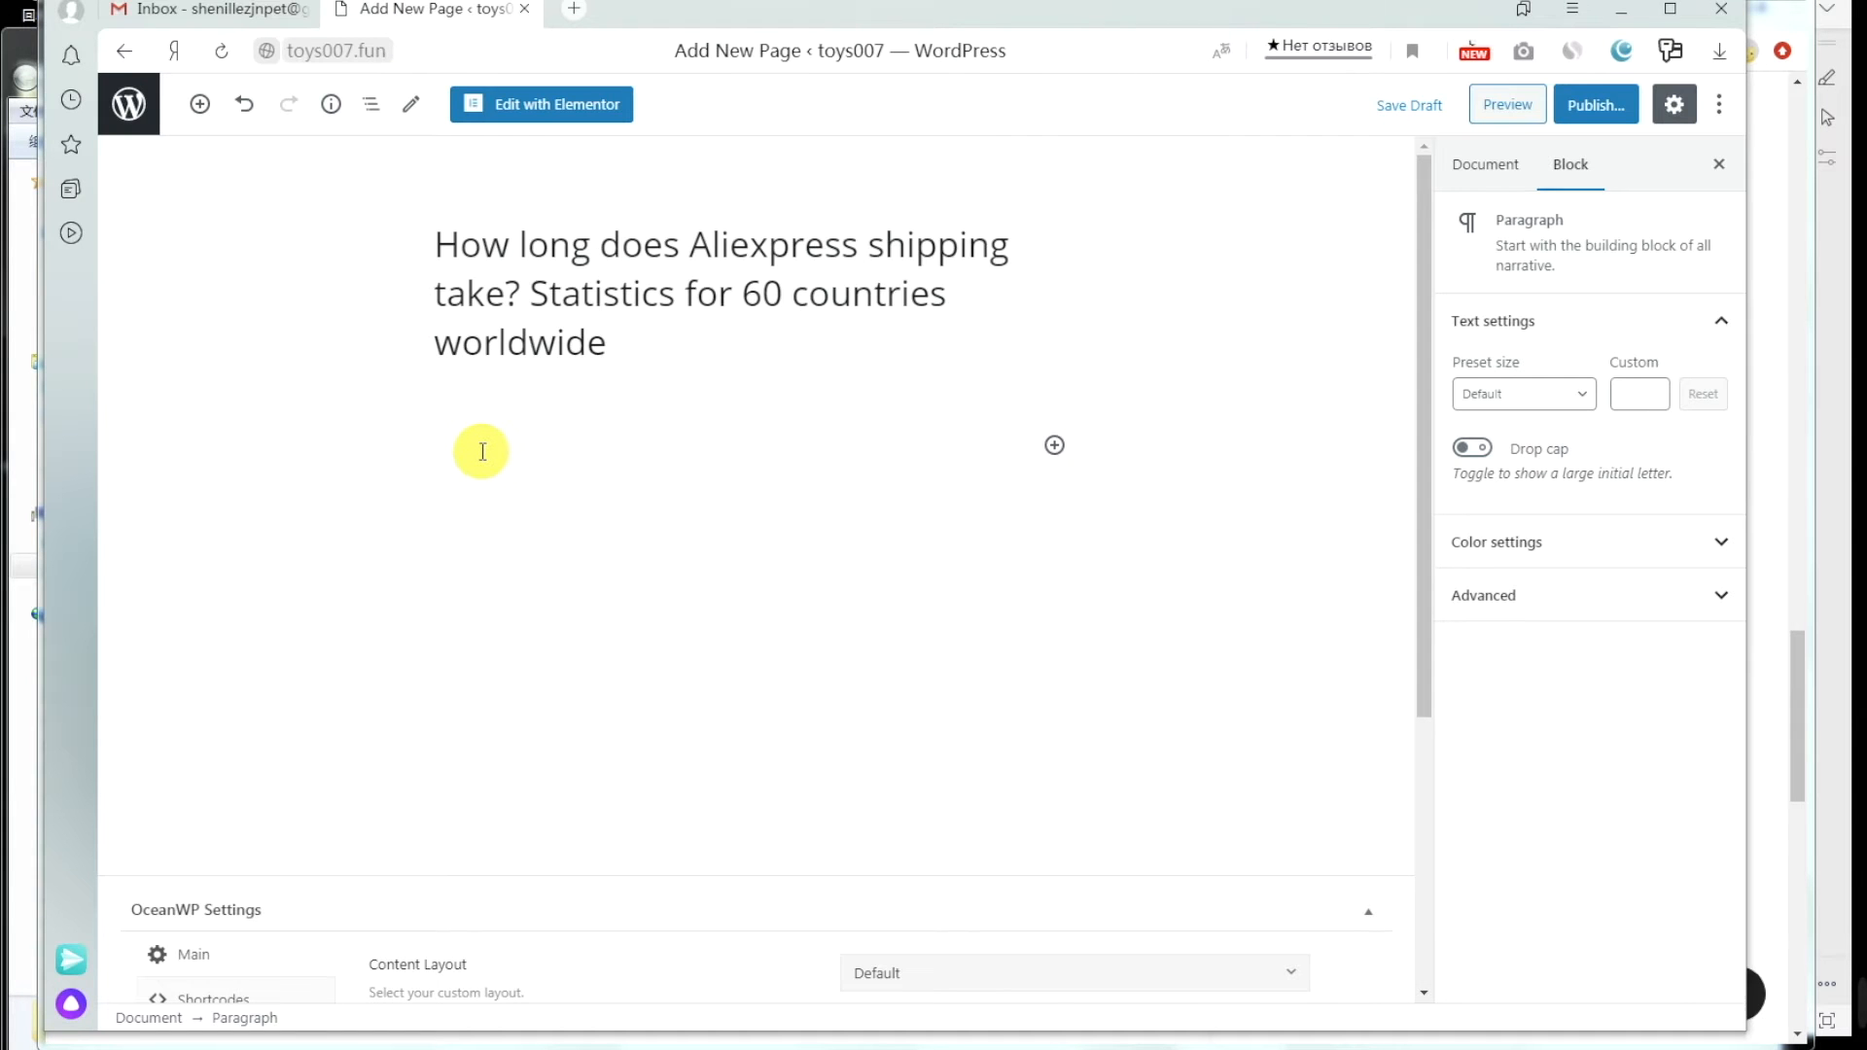
{"action": "key", "text": "ctrl+v"}
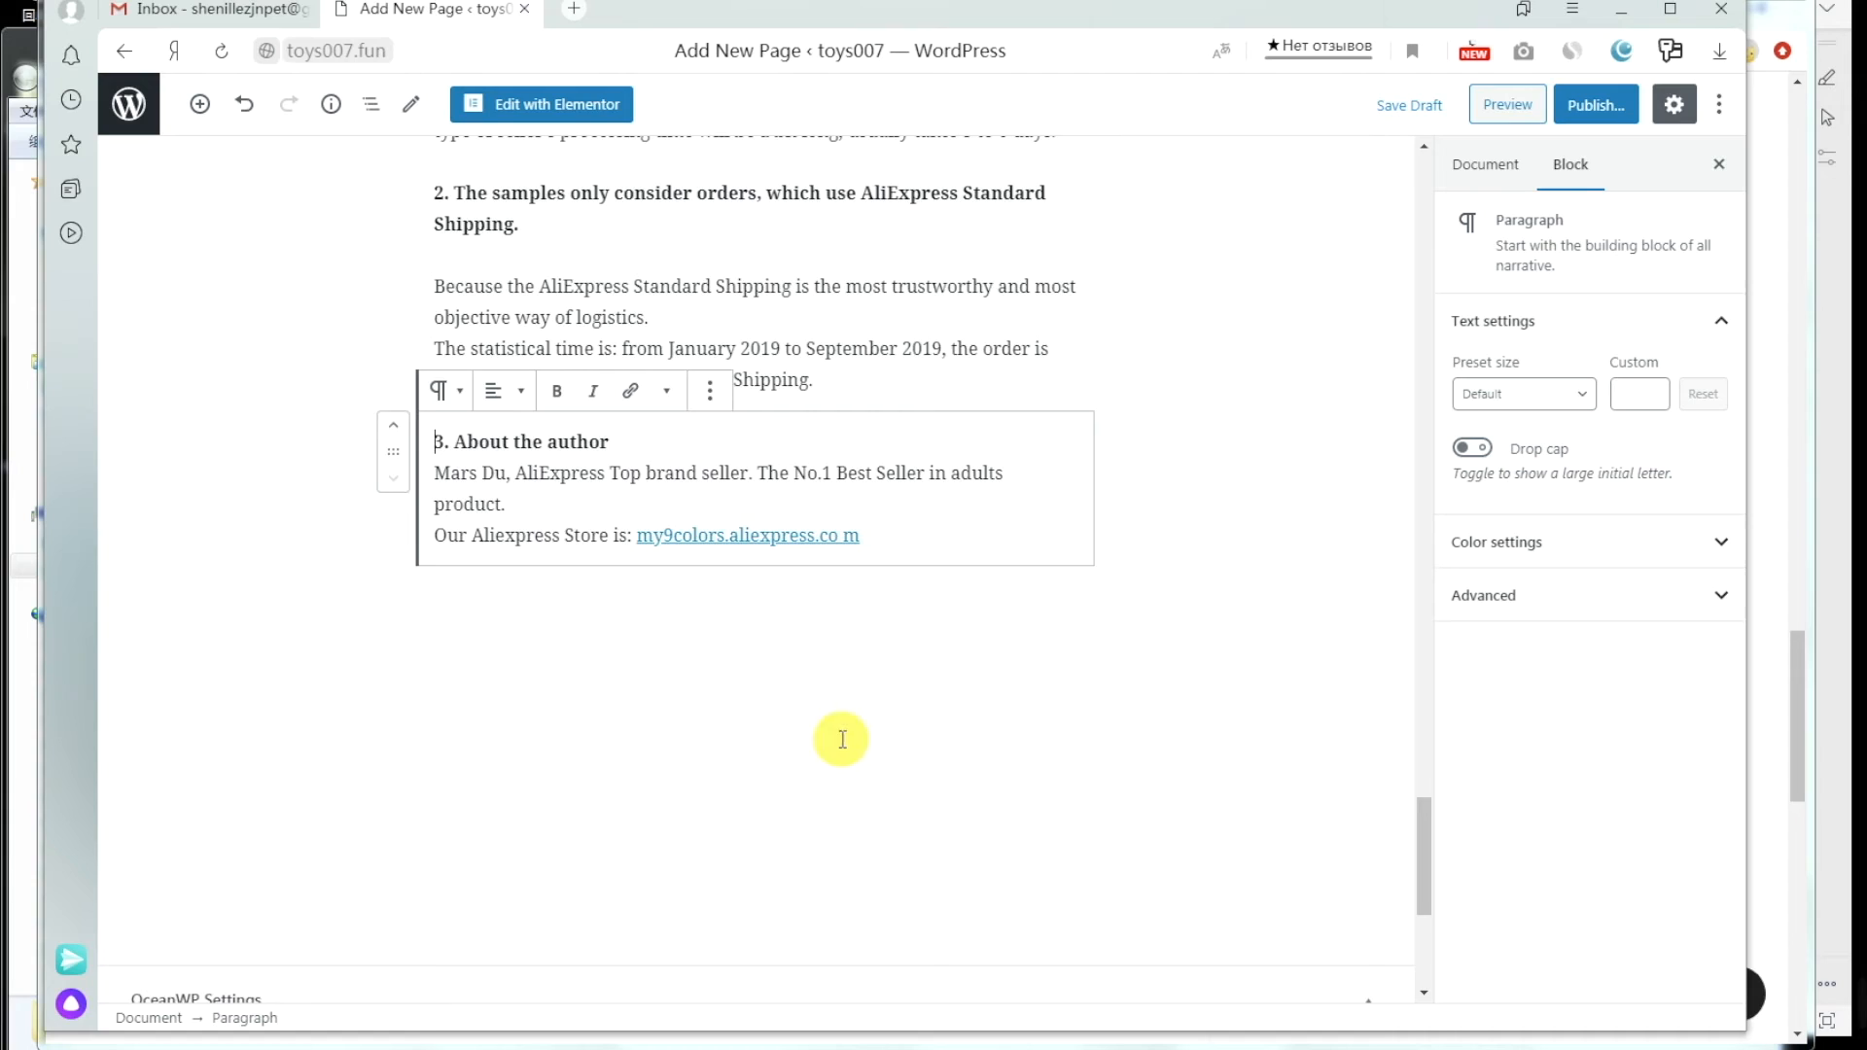
Step: Bring up the pre-publish check for the new page
{"action": "scroll", "coordinate": [895, 750], "scroll_direction": "up", "scroll_amount": 20}
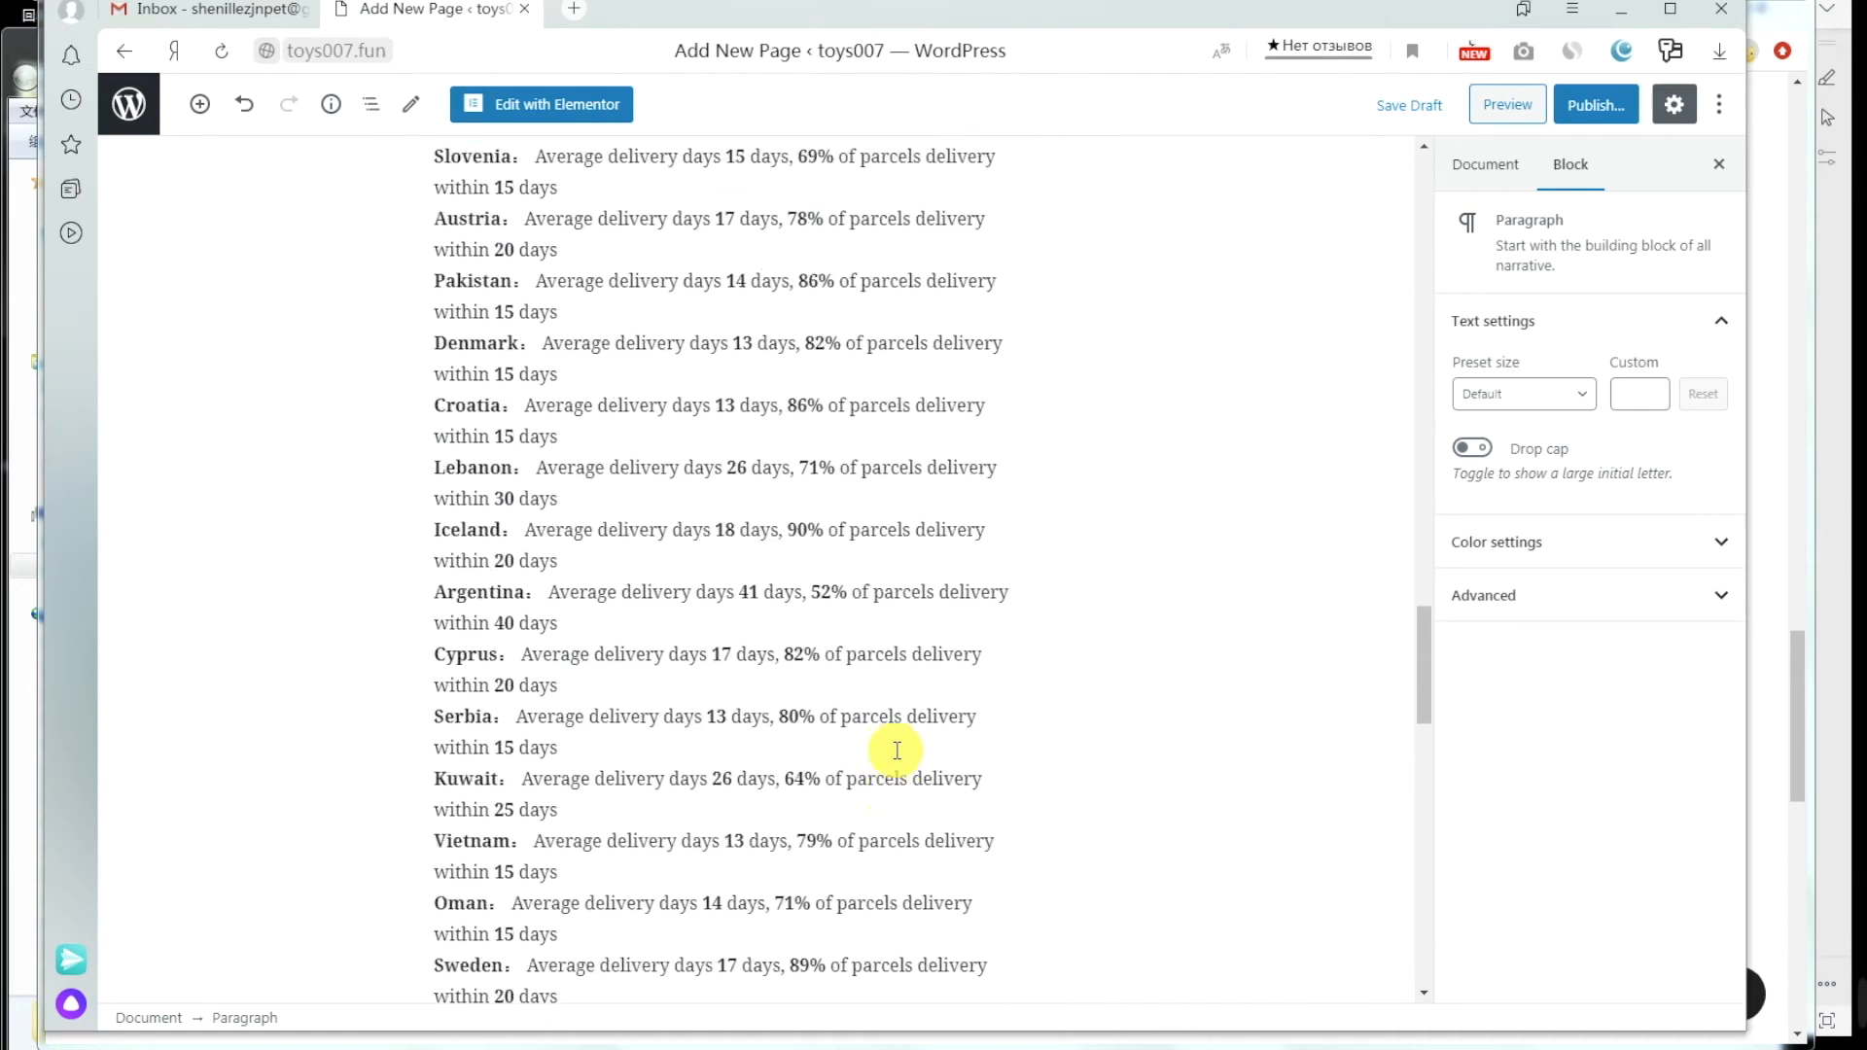
{"action": "scroll", "coordinate": [896, 750], "scroll_direction": "up", "scroll_amount": 20}
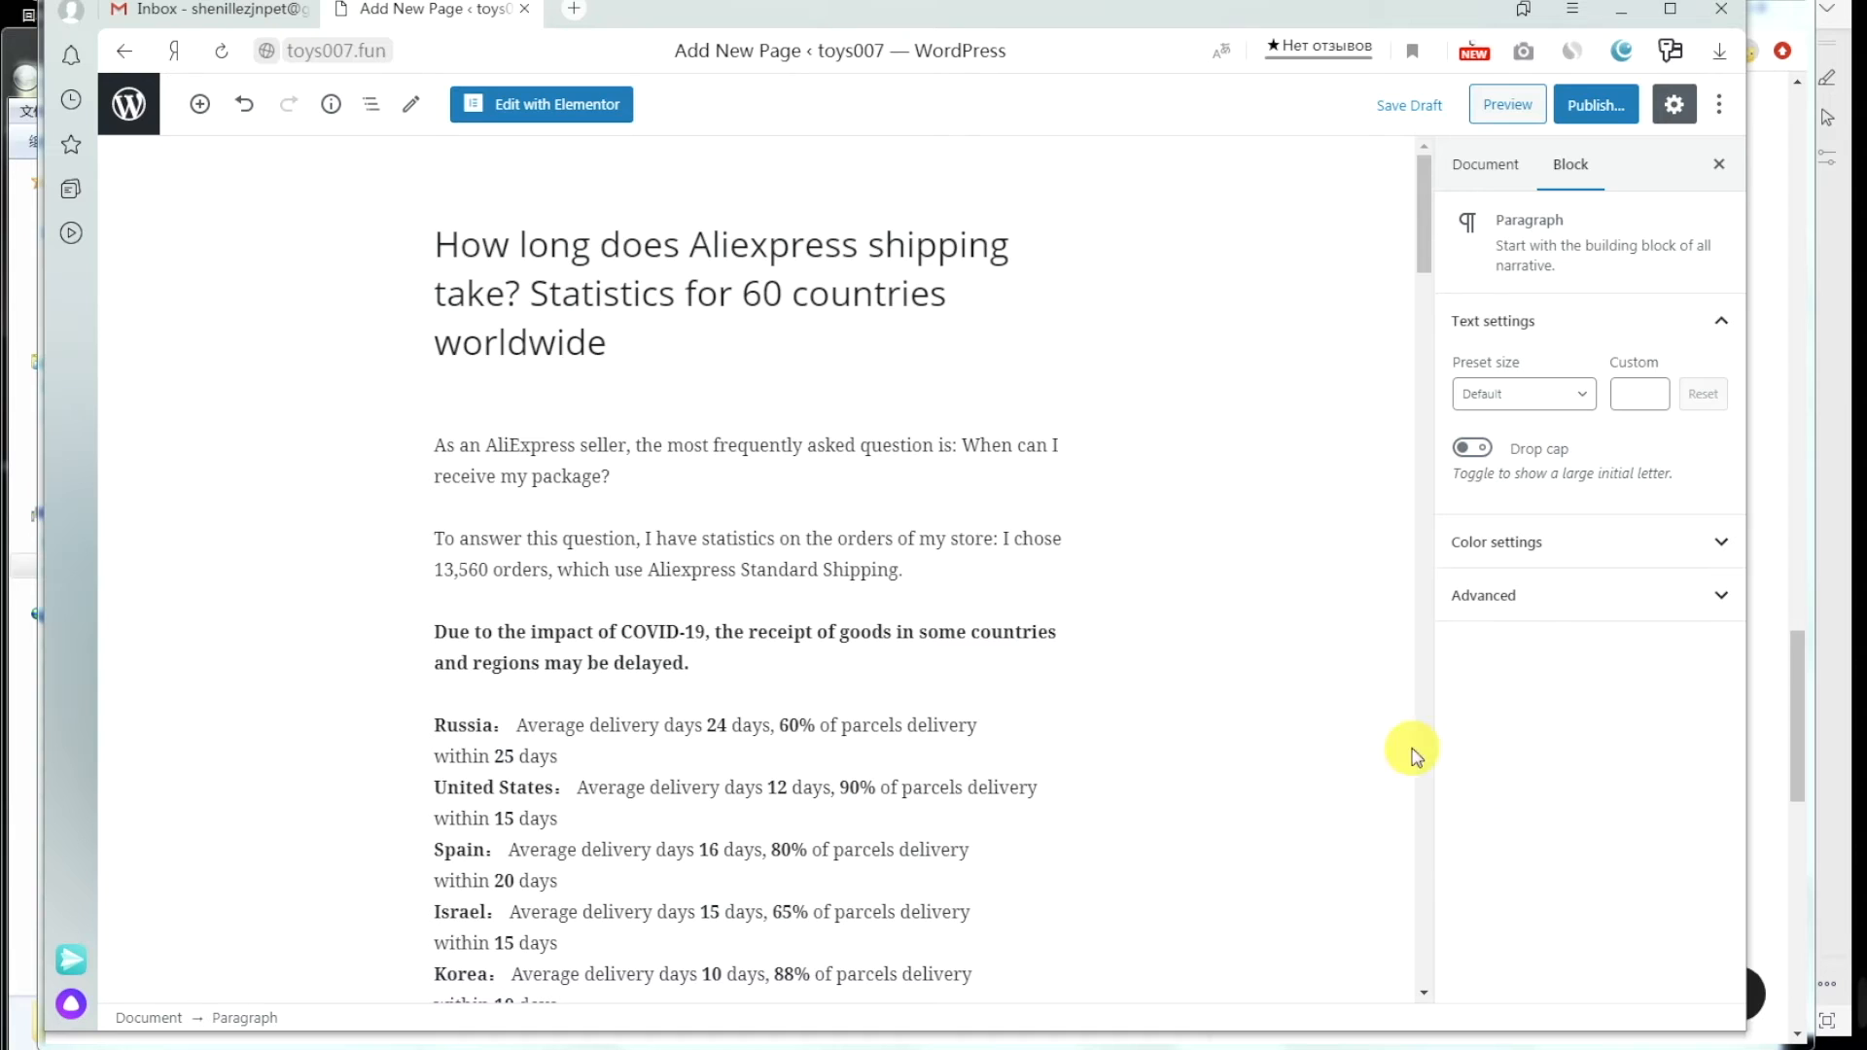
{"action": "left_click", "coordinate": [1591, 109]}
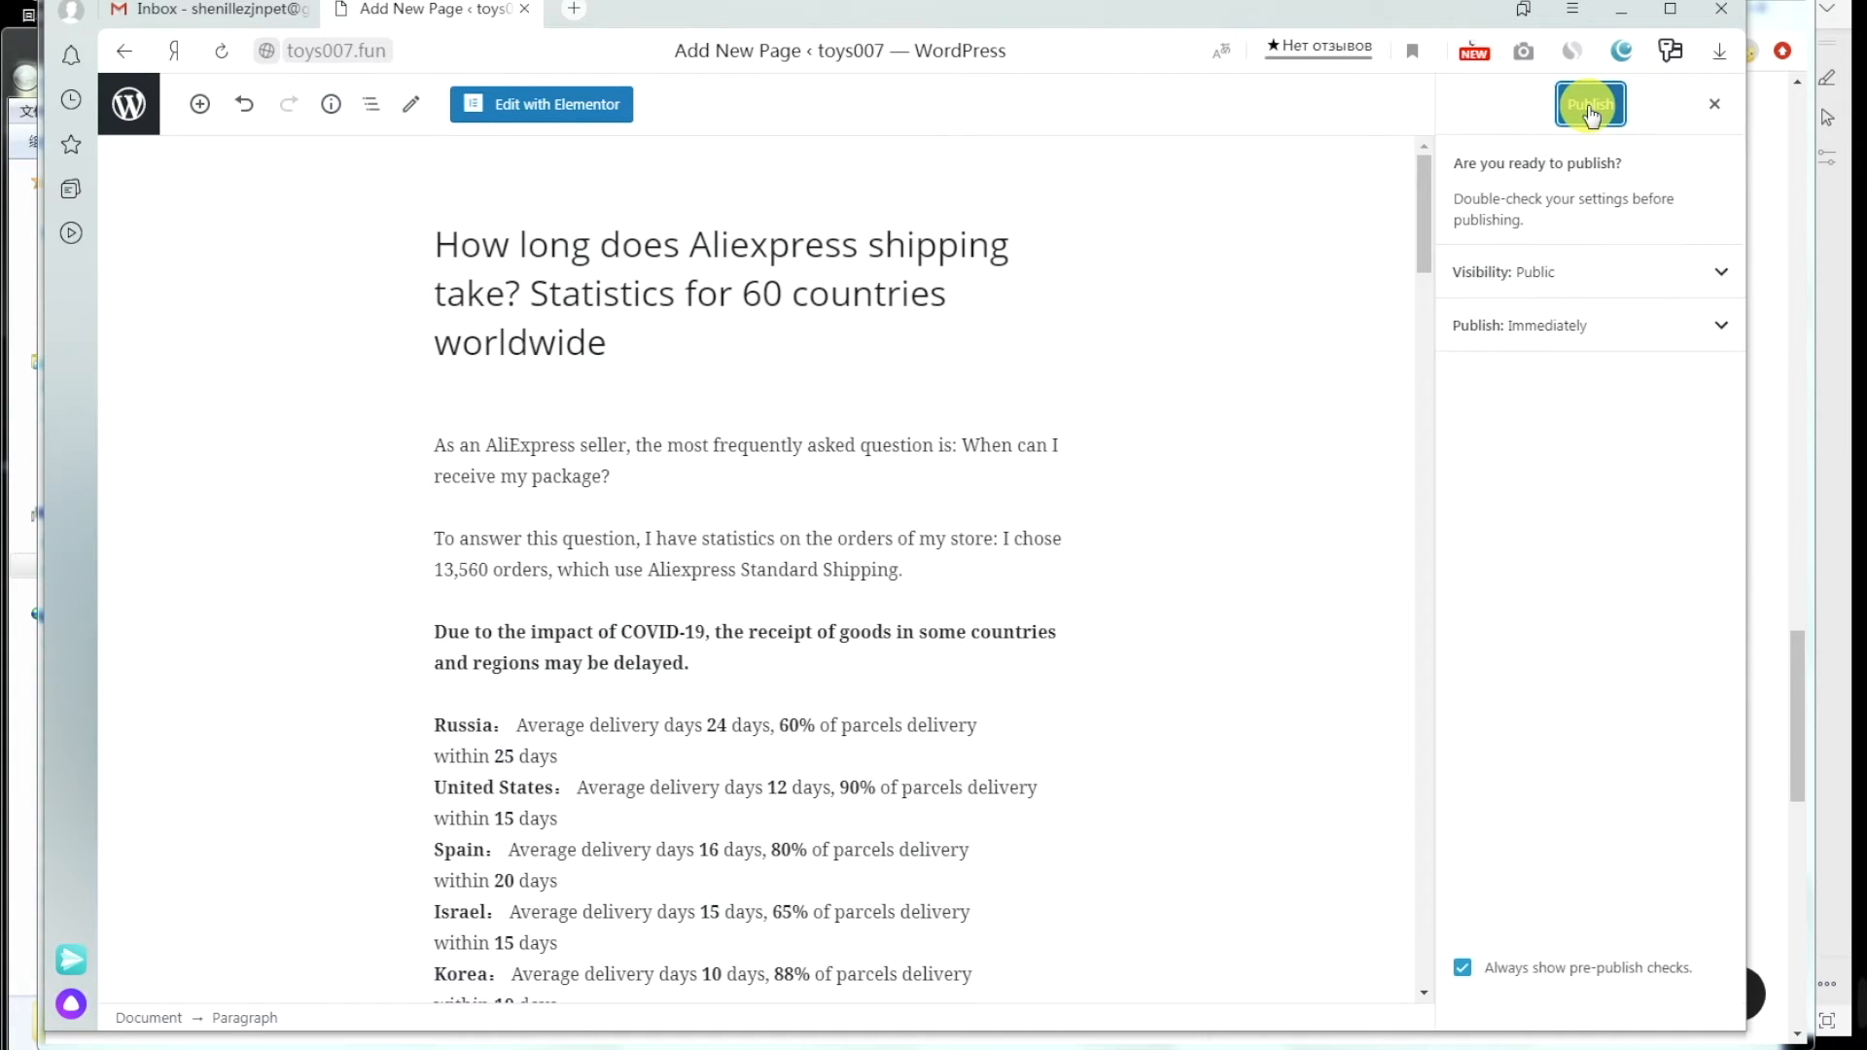
Step: Publish the AliExpress shipping page, copy its link, and return to All Pages
{"action": "left_click", "coordinate": [1587, 109]}
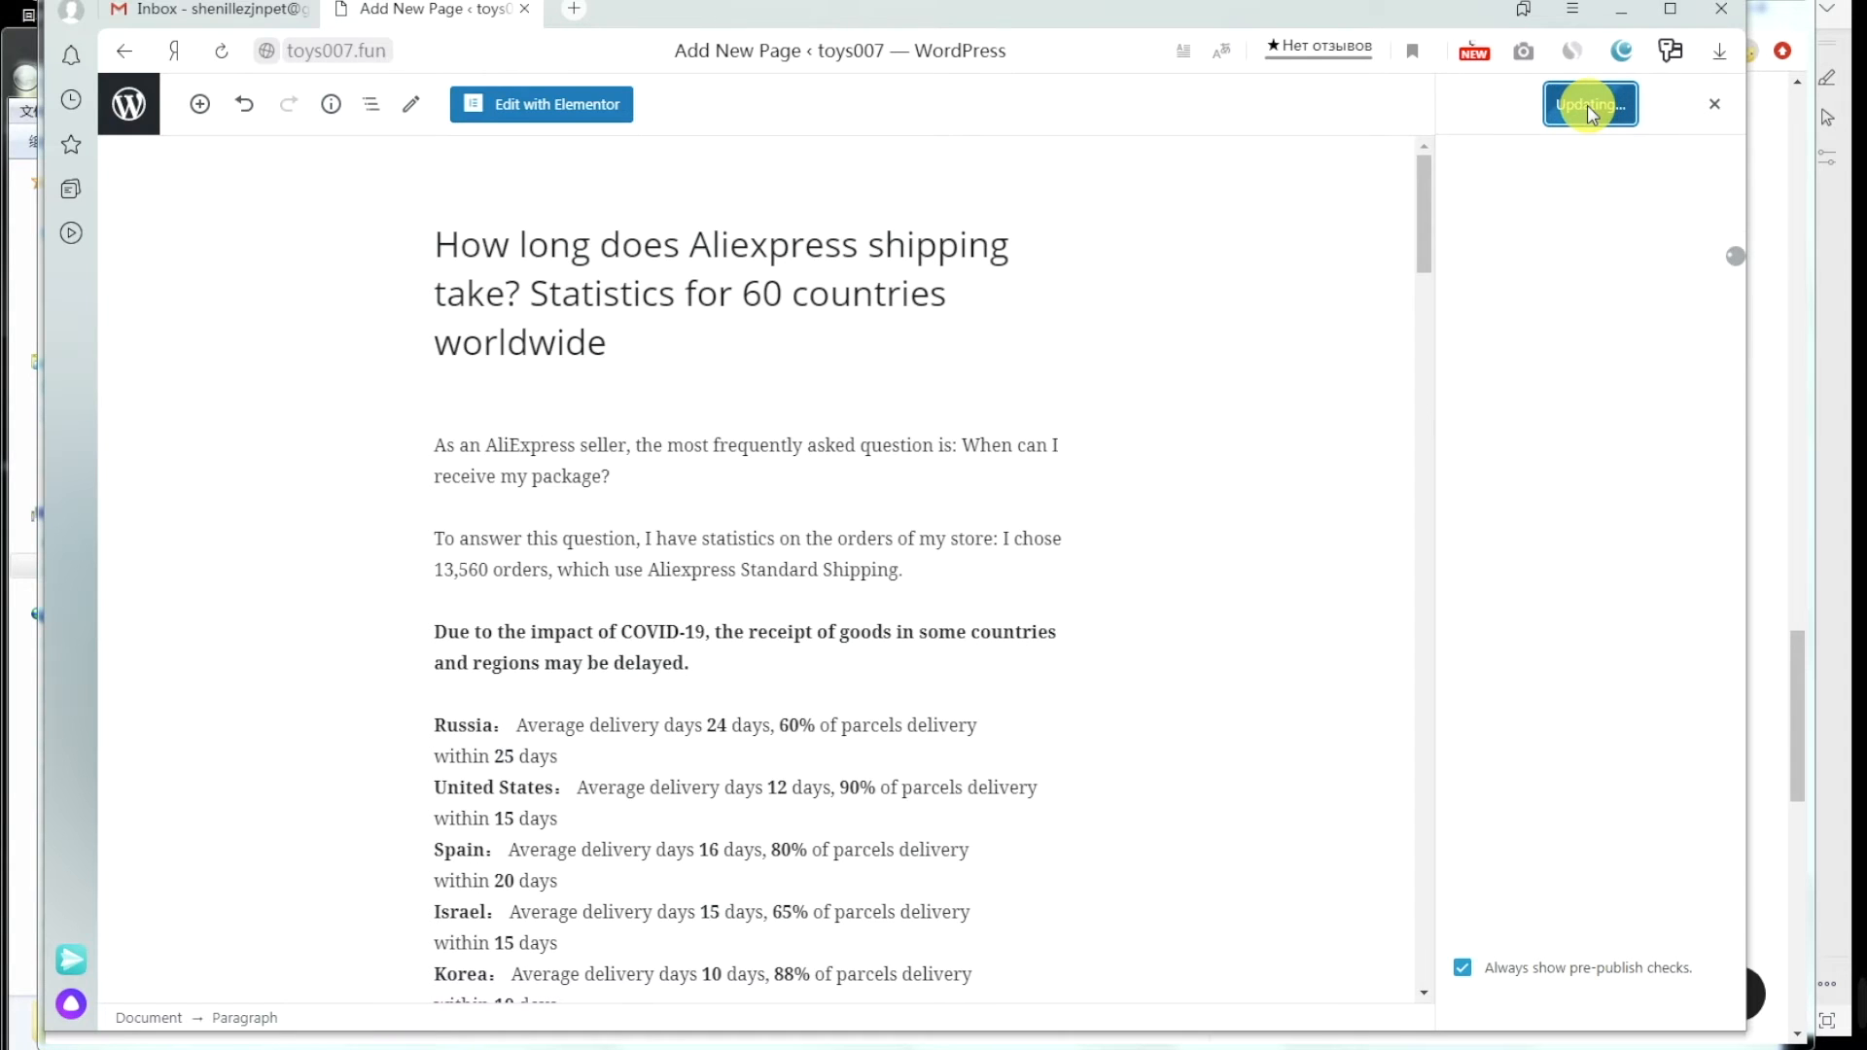
{"action": "left_click", "coordinate": [1656, 379]}
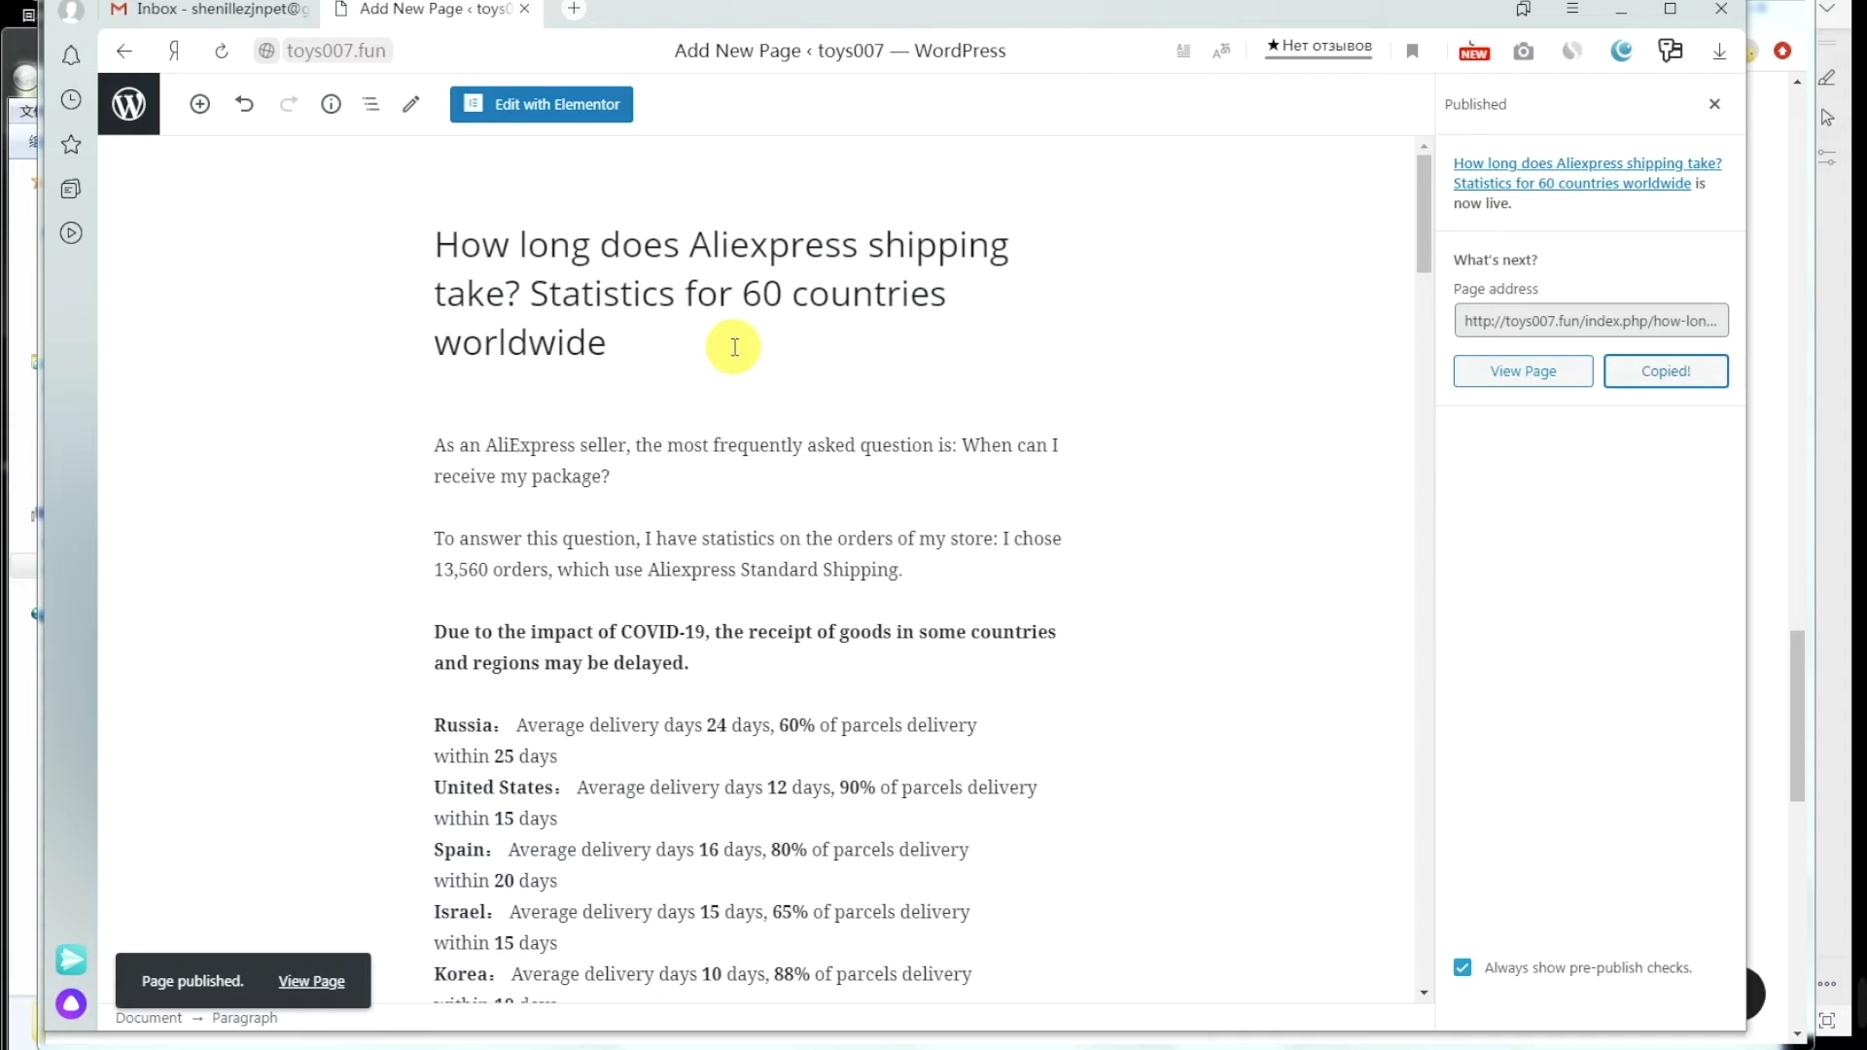
{"action": "left_click", "coordinate": [136, 107]}
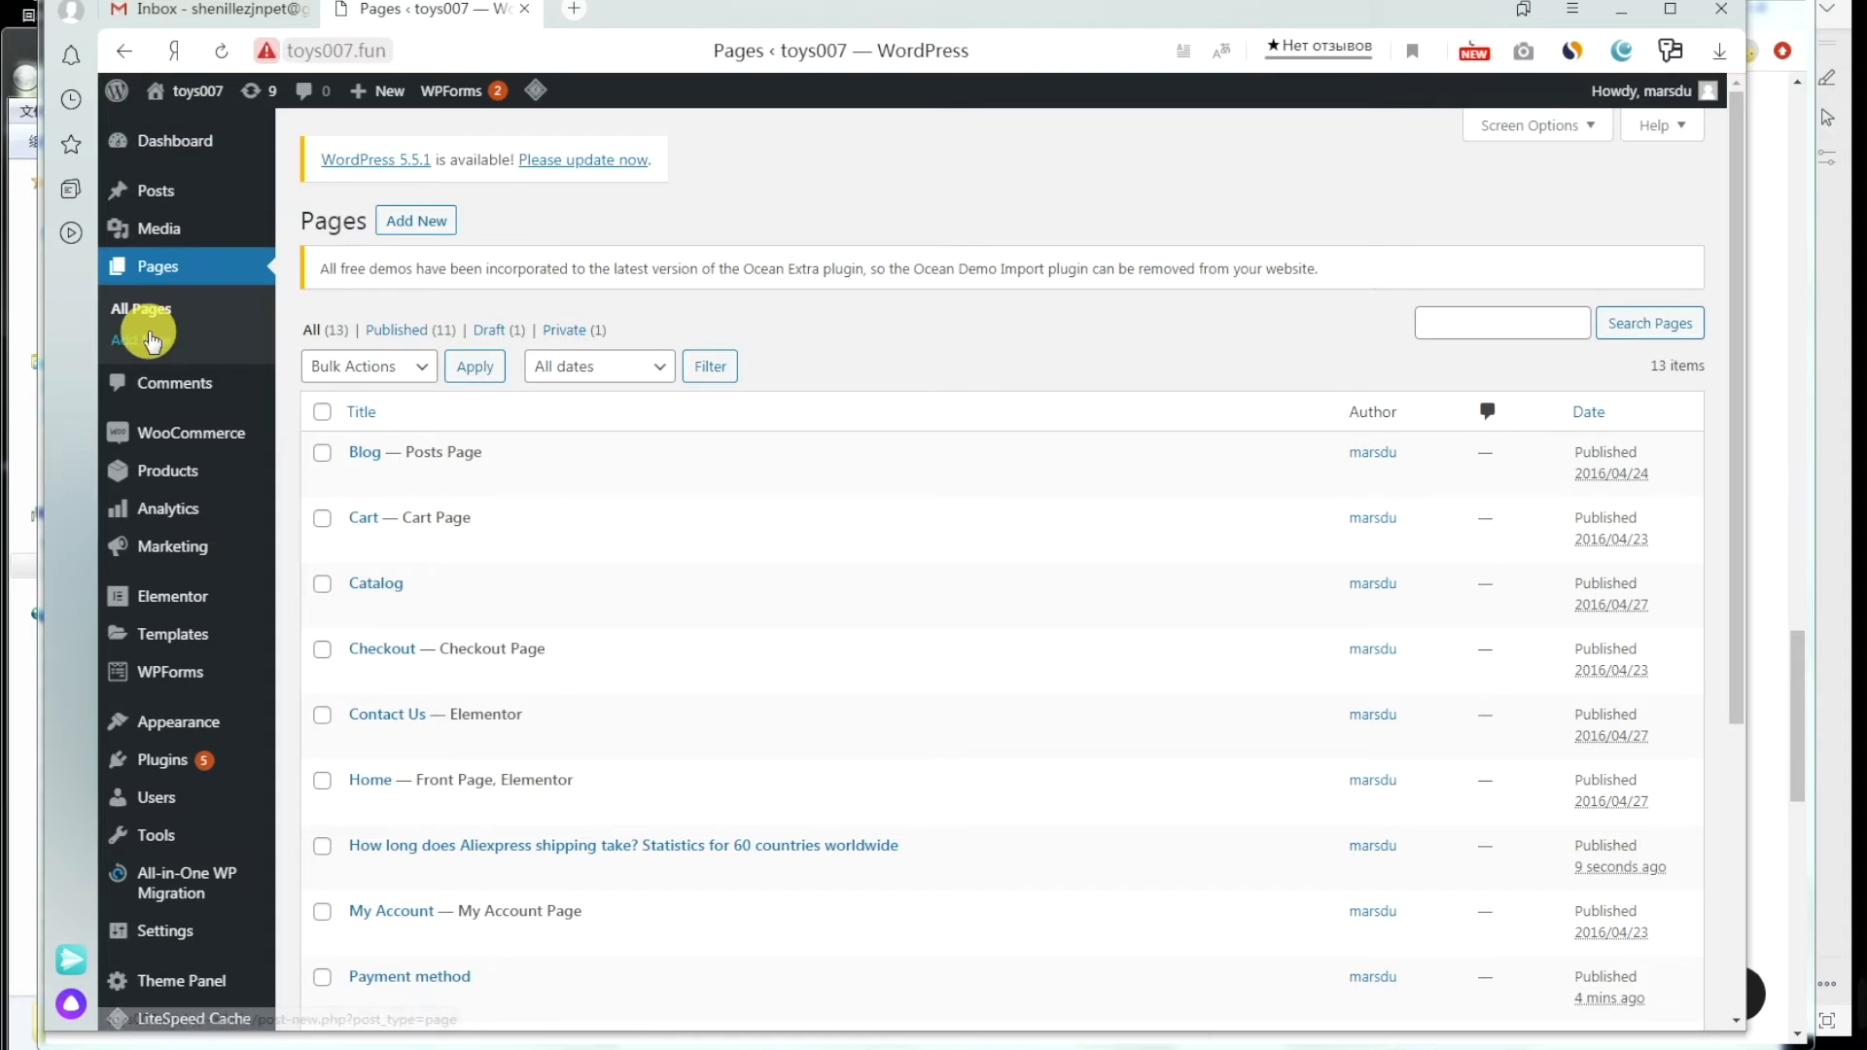
Step: In the Customizer, set the Policy & Provision footer links' Link Target to Blank
{"action": "mouse_move", "coordinate": [167, 729]}
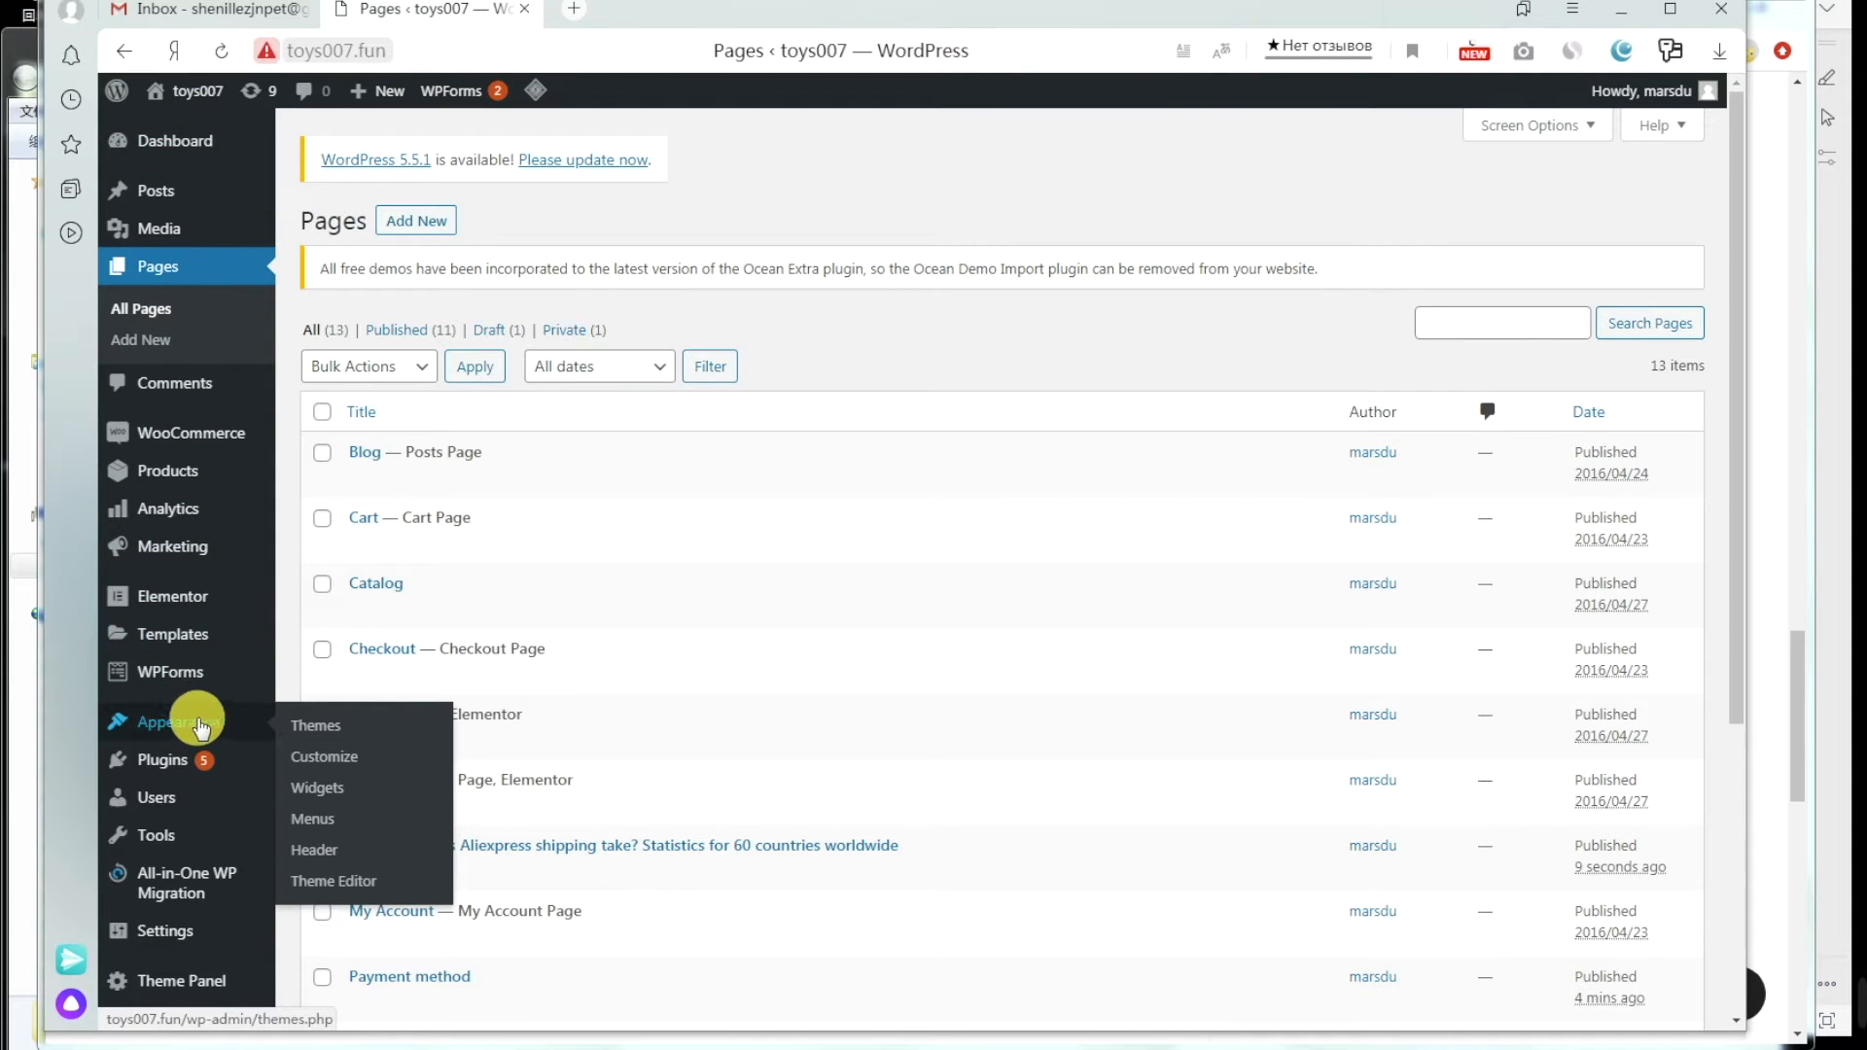
{"action": "left_click", "coordinate": [333, 757]}
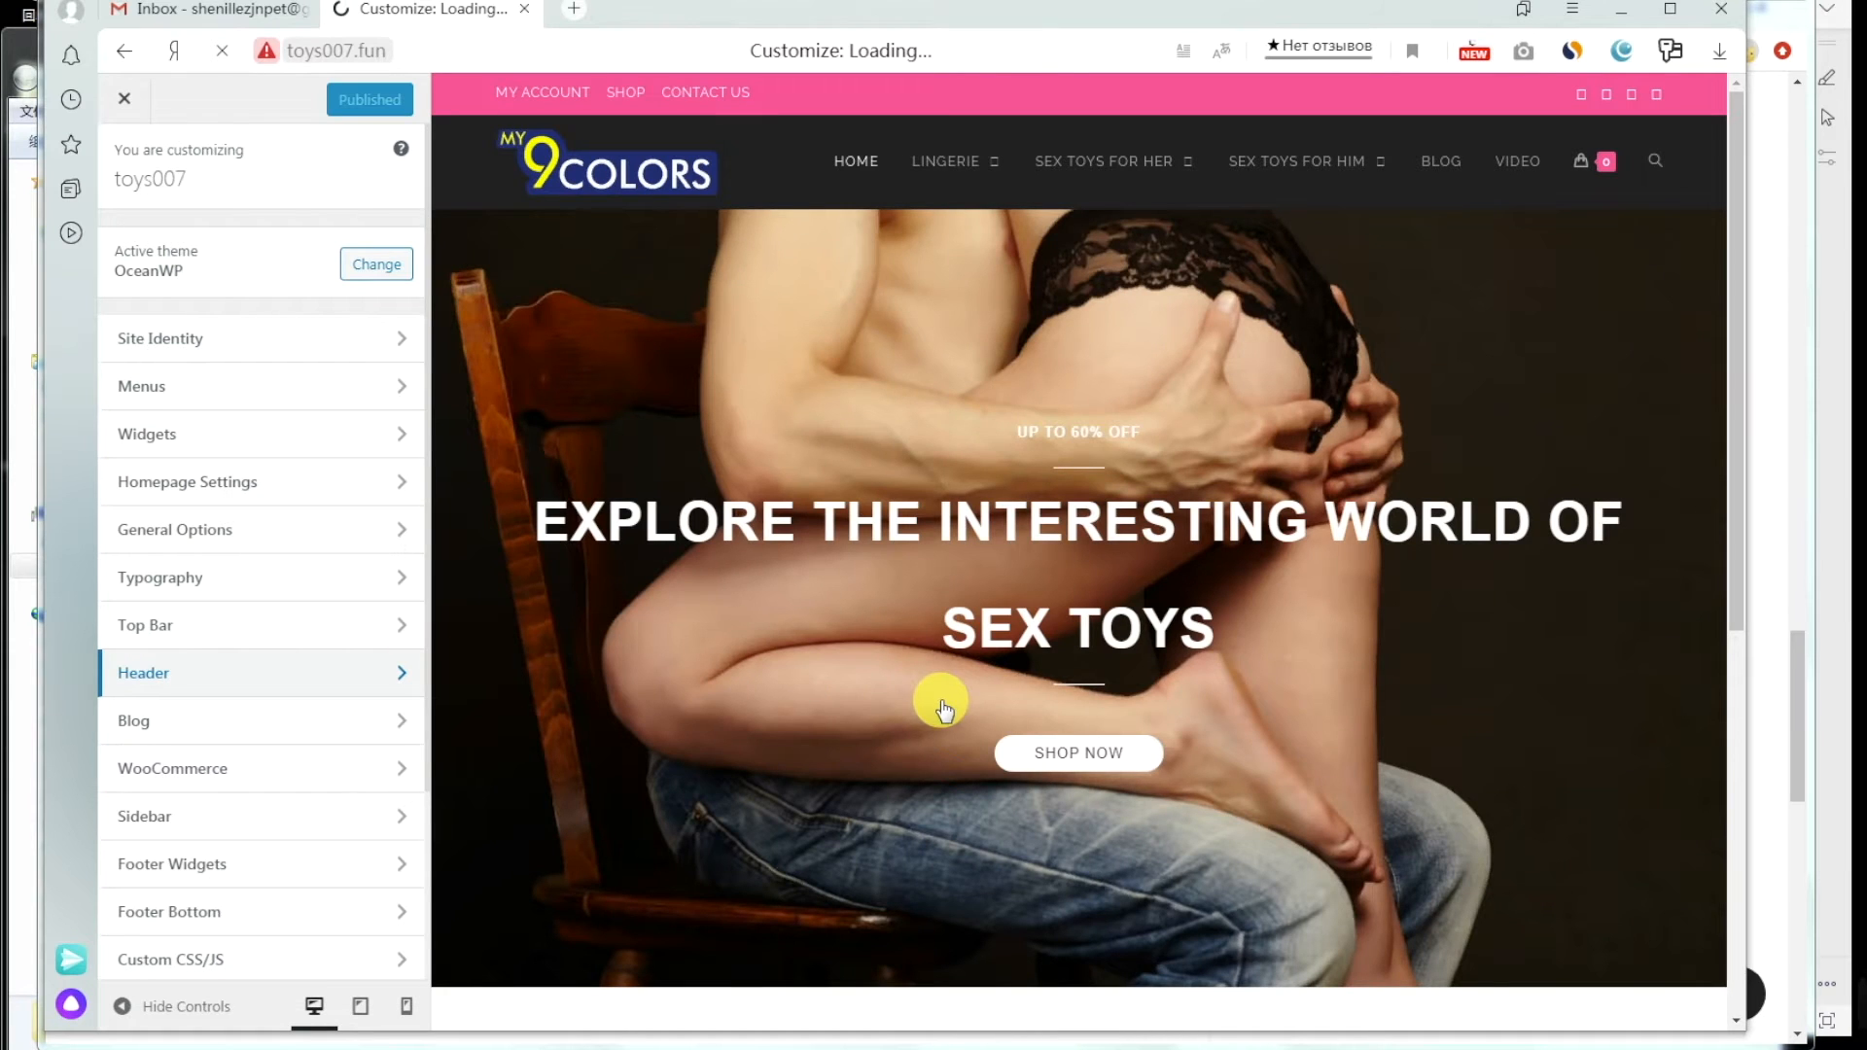
{"action": "scroll", "coordinate": [941, 700], "scroll_direction": "down", "scroll_amount": 3}
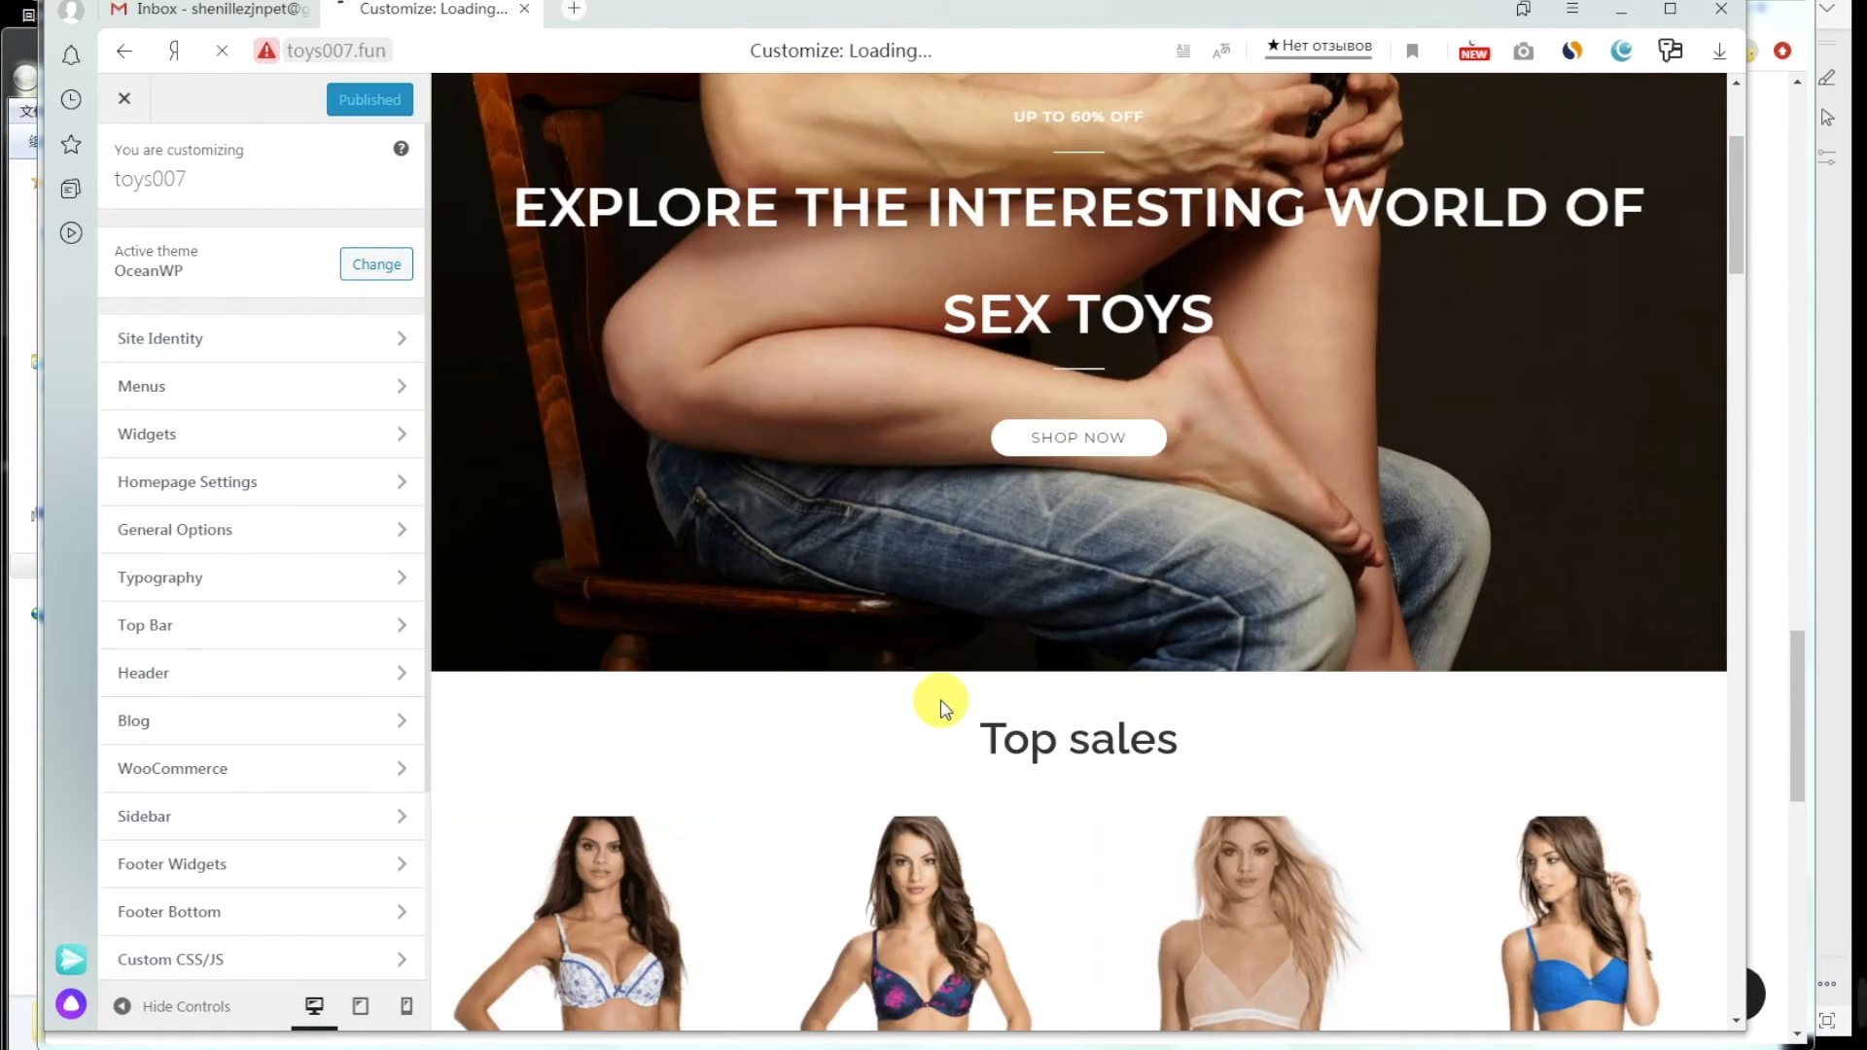
{"action": "scroll", "coordinate": [942, 708], "scroll_direction": "down", "scroll_amount": 15}
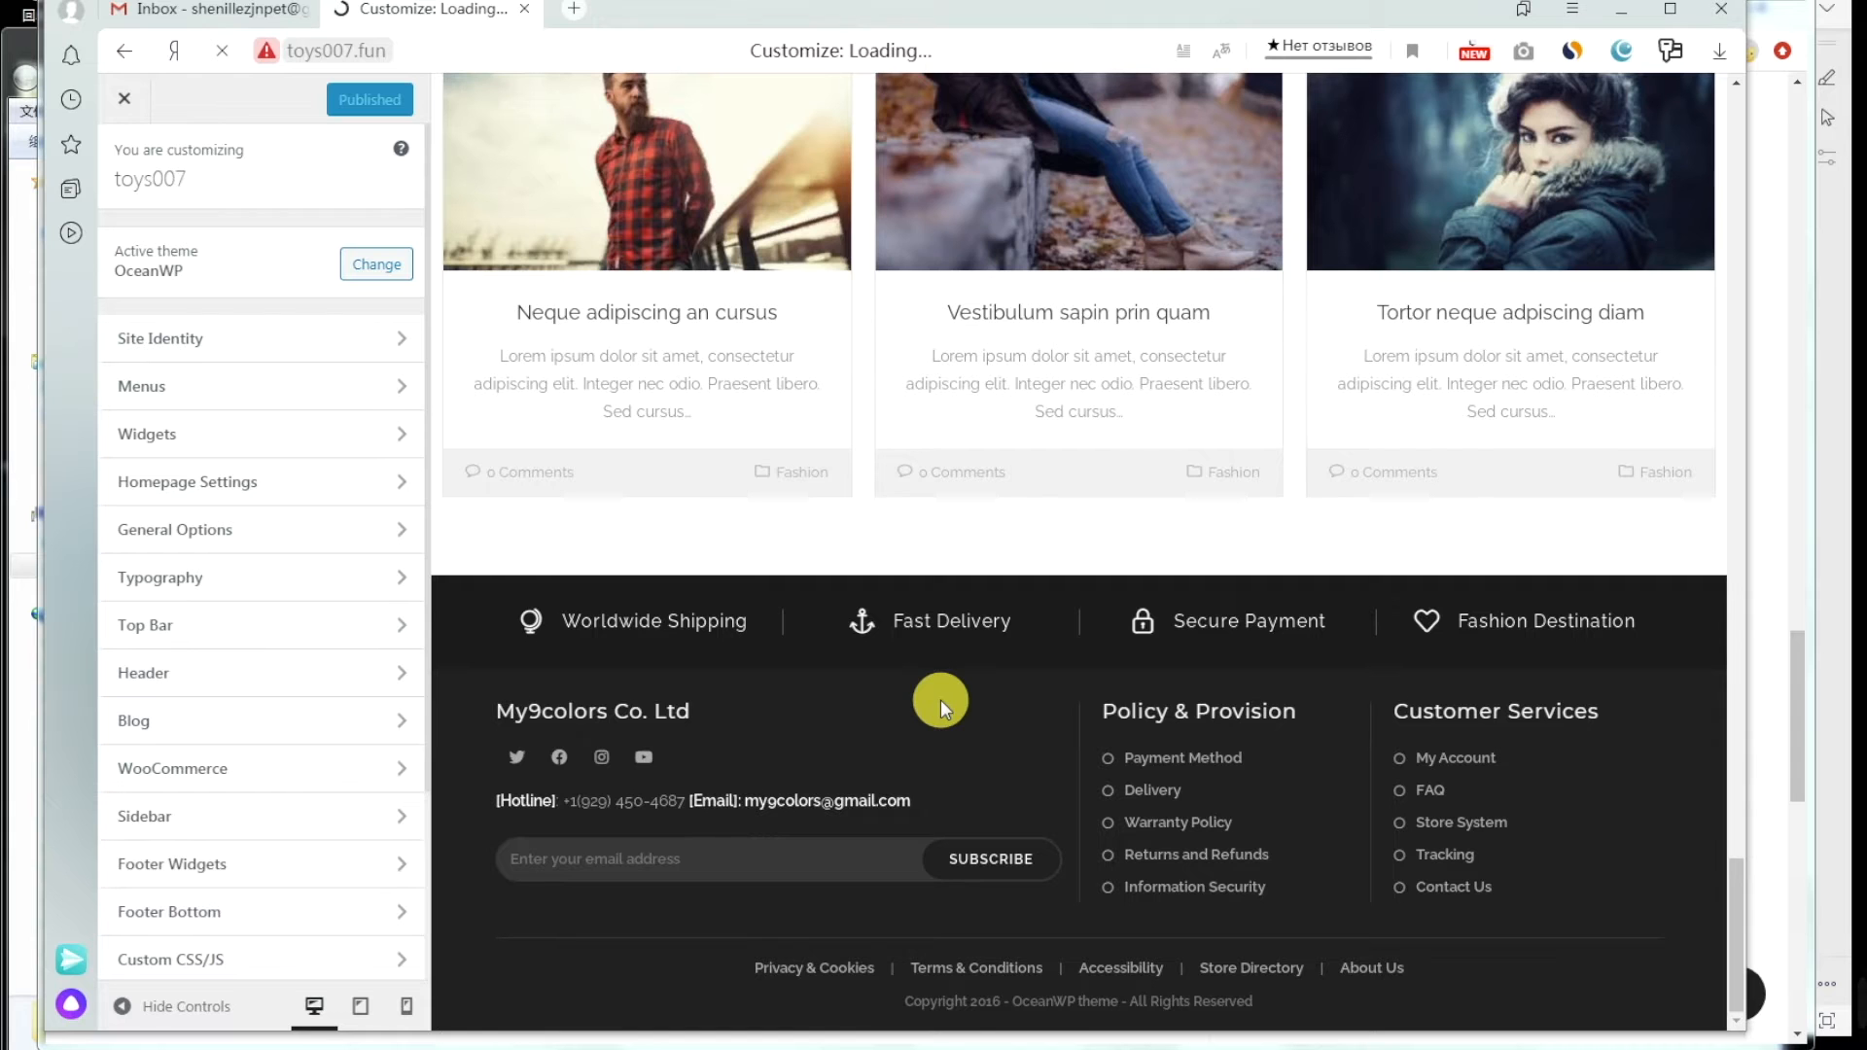
{"action": "scroll", "coordinate": [942, 724], "scroll_direction": "down", "scroll_amount": 15}
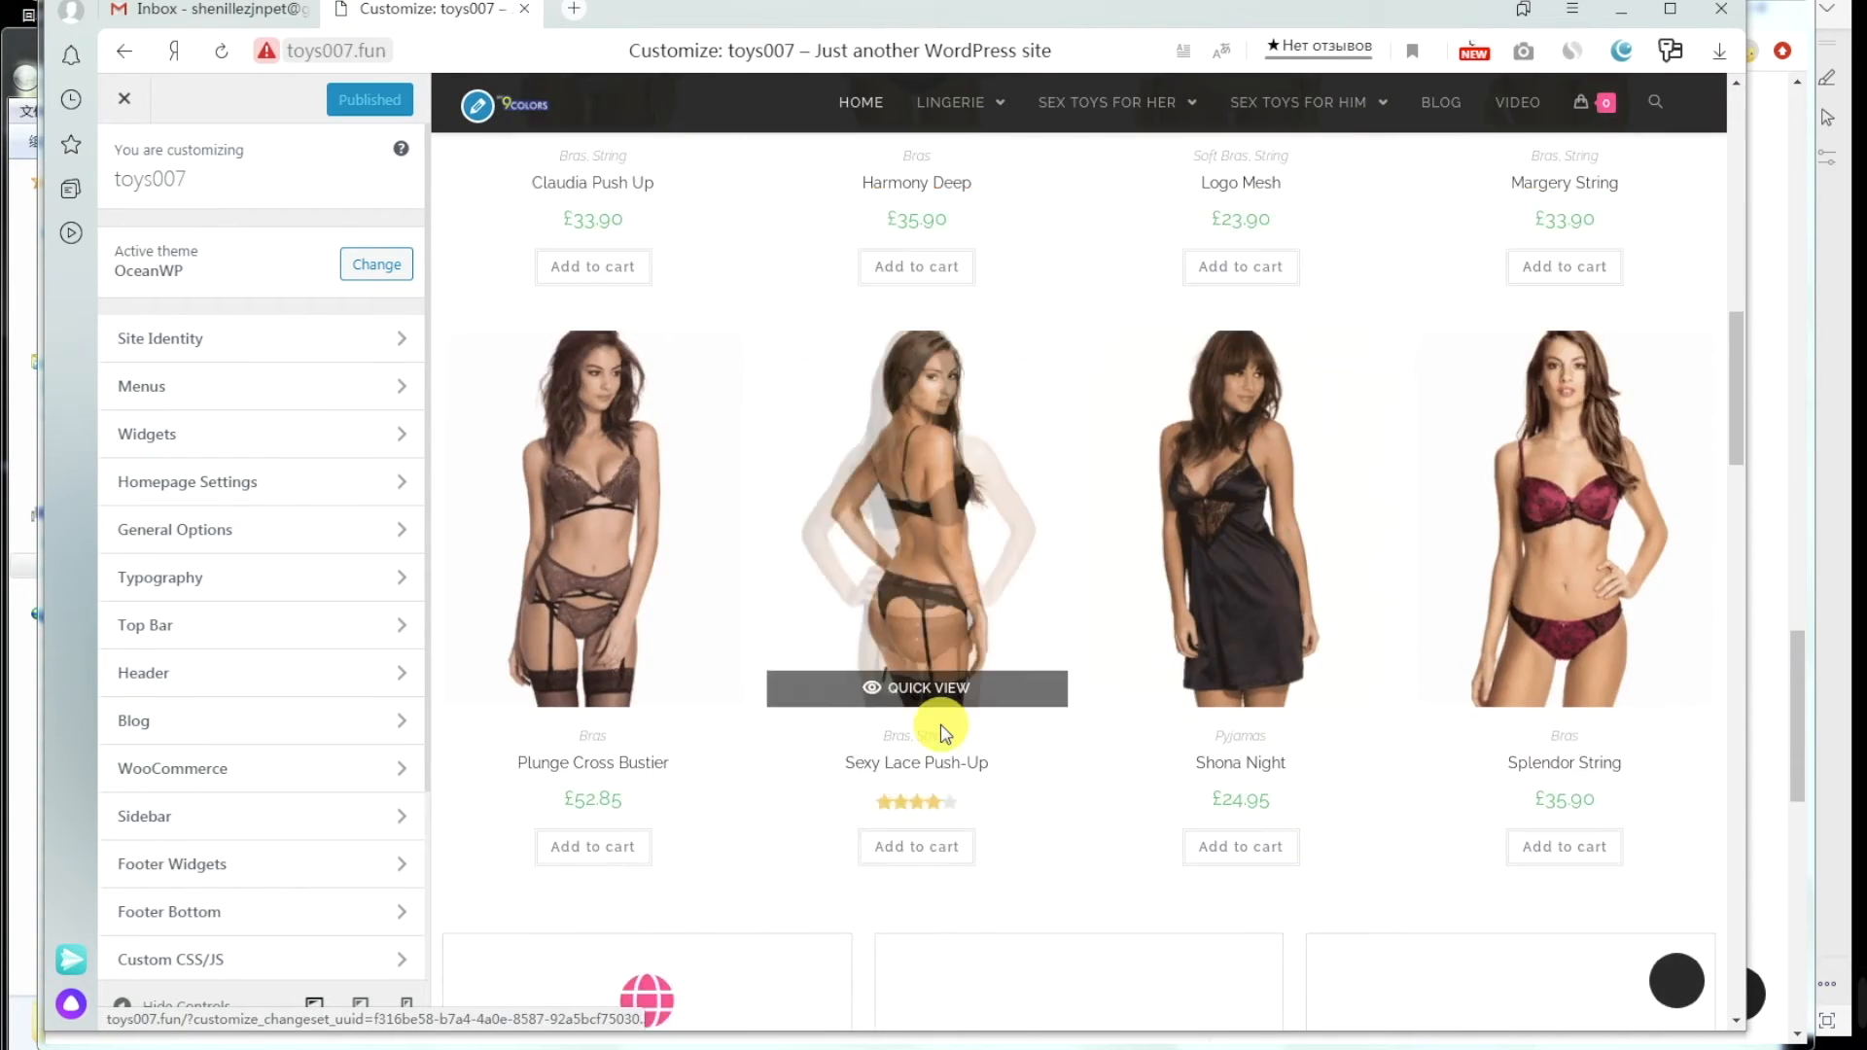
{"action": "scroll", "coordinate": [941, 723], "scroll_direction": "down", "scroll_amount": 10}
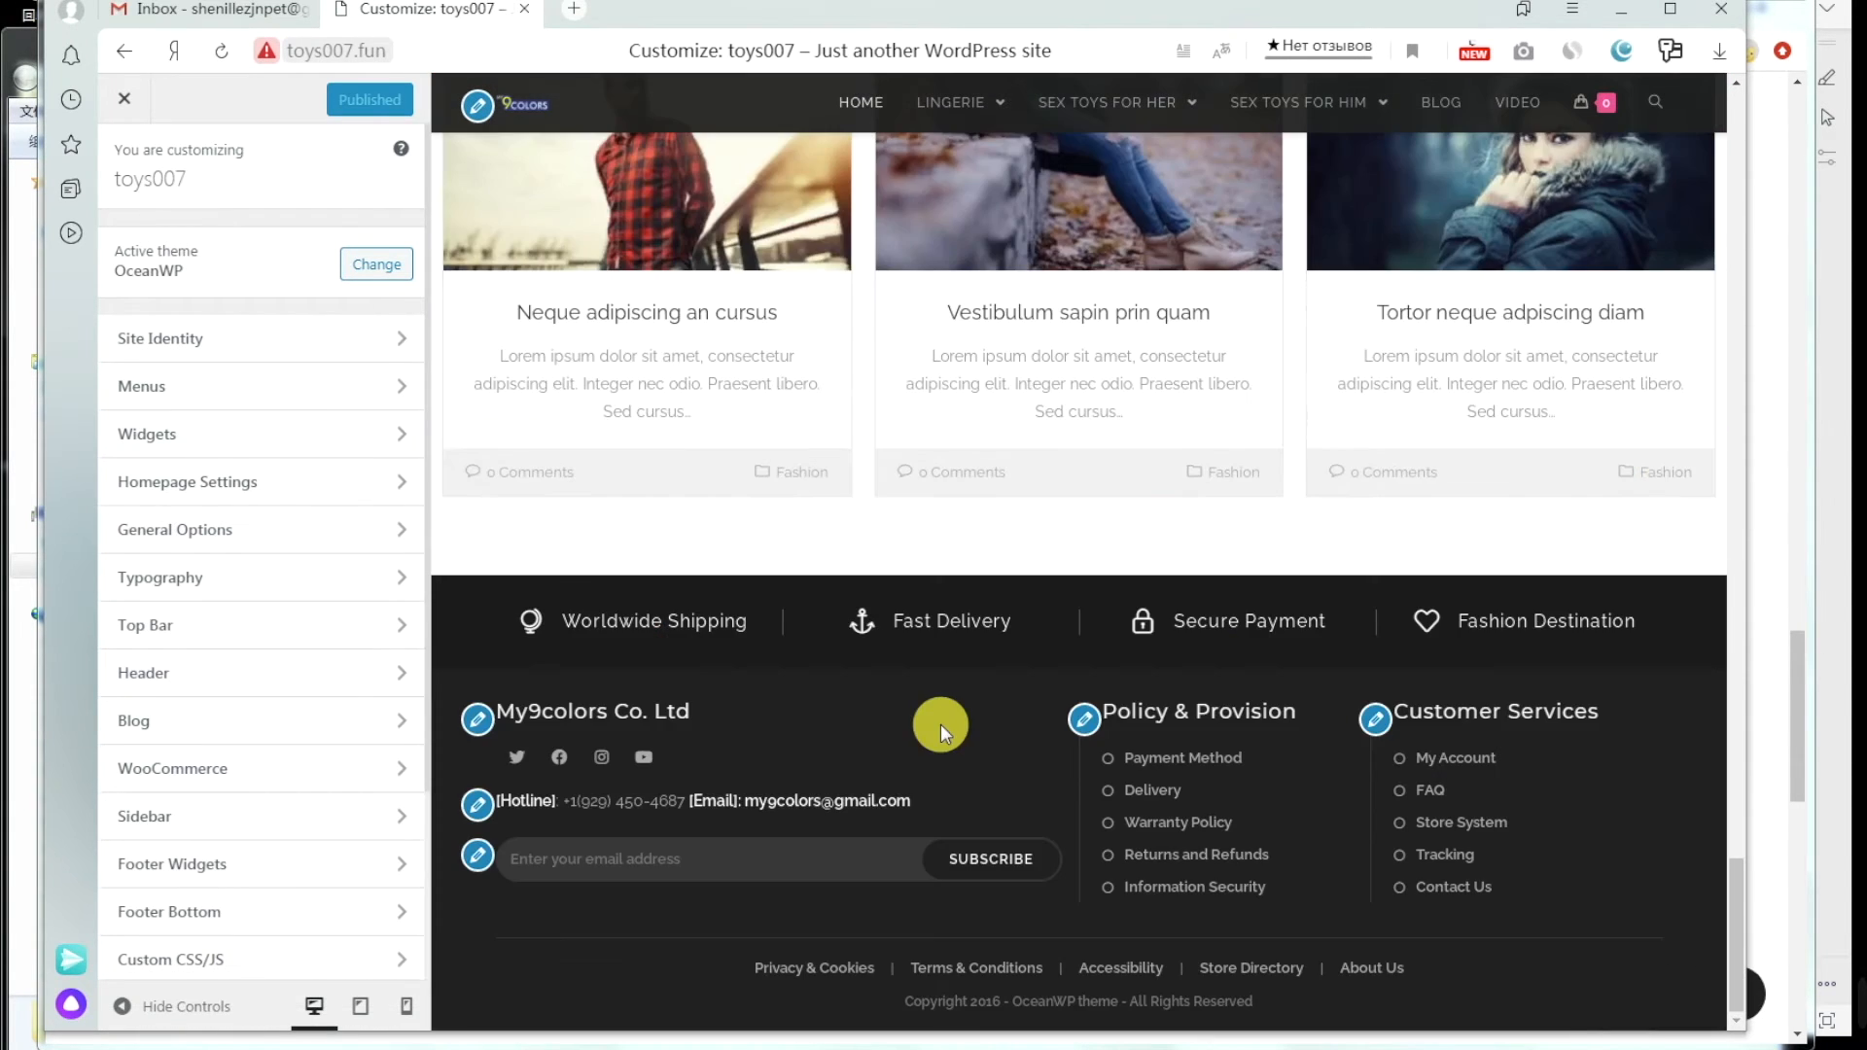
{"action": "left_click", "coordinate": [1084, 724]}
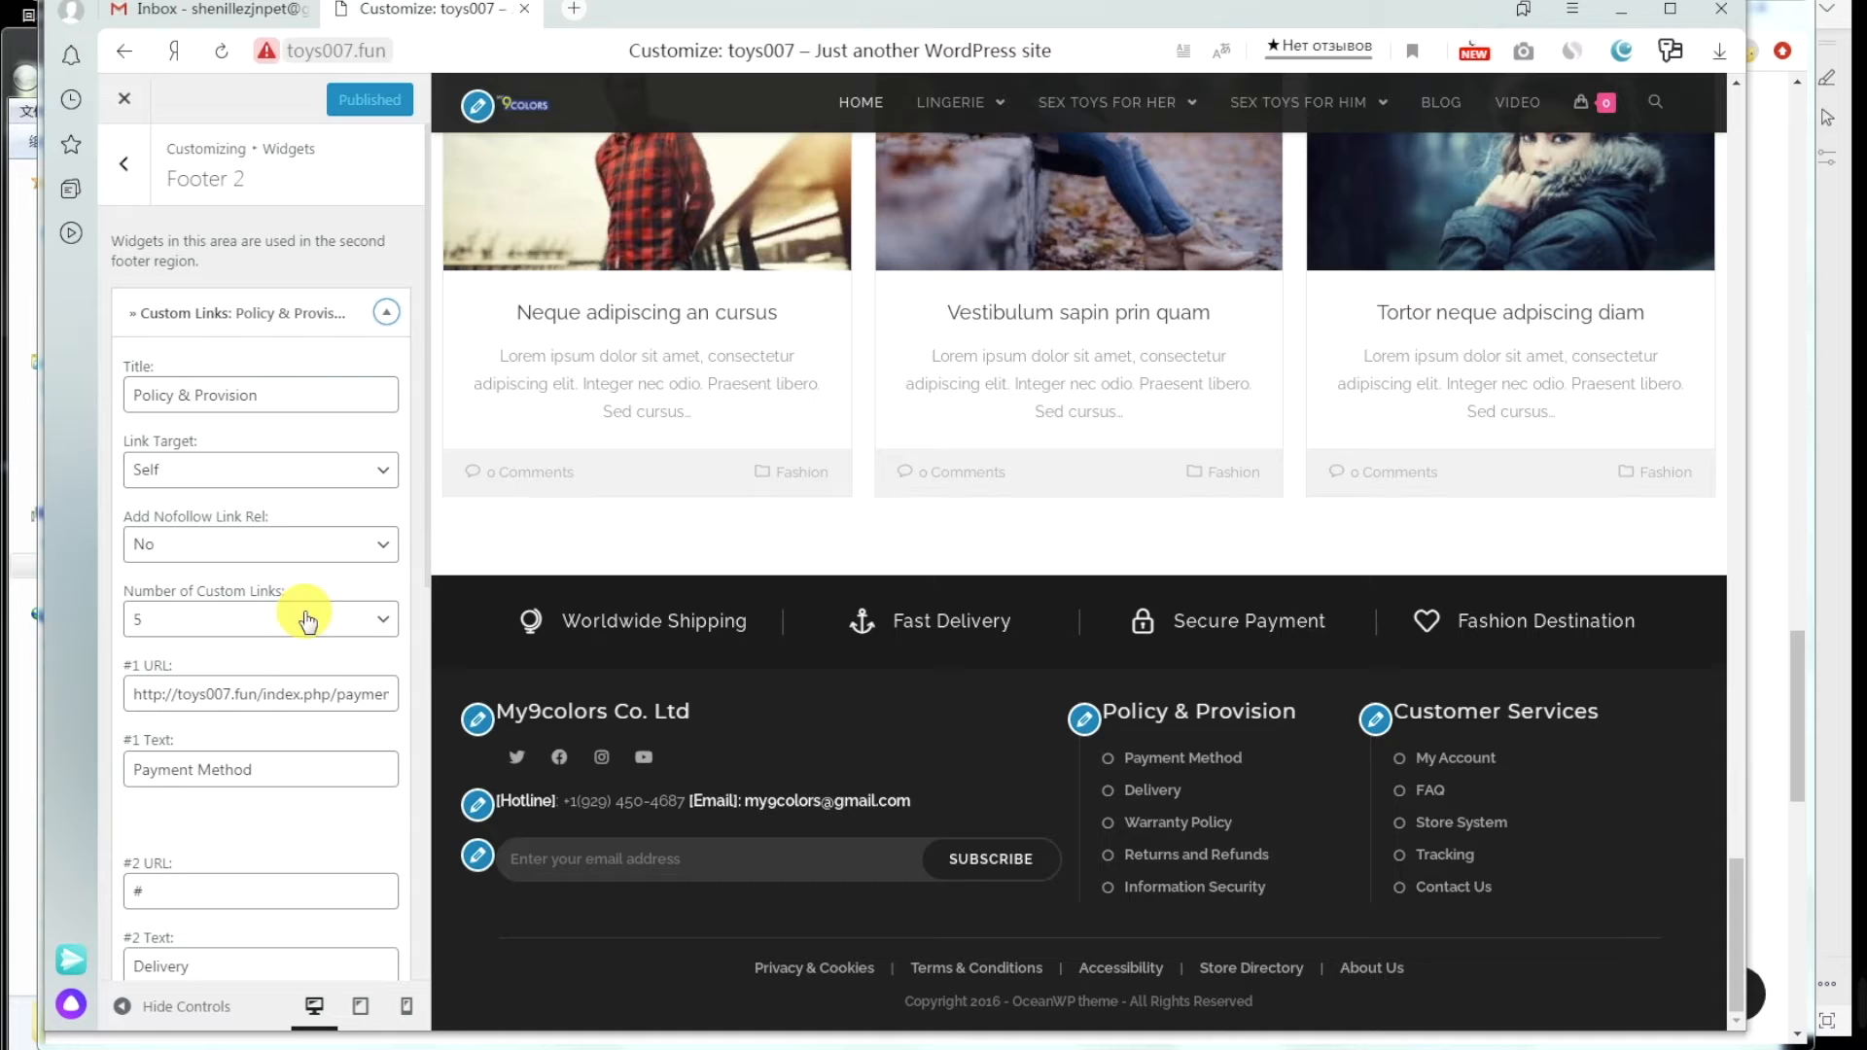
{"action": "left_click", "coordinate": [354, 471]}
{"action": "left_click", "coordinate": [325, 521]}
Step: Paste the shipping page URL as the Delivery link's #2 URL and publish
{"action": "left_click", "coordinate": [238, 887]}
{"action": "scroll", "coordinate": [219, 861], "scroll_direction": "down", "scroll_amount": 3}
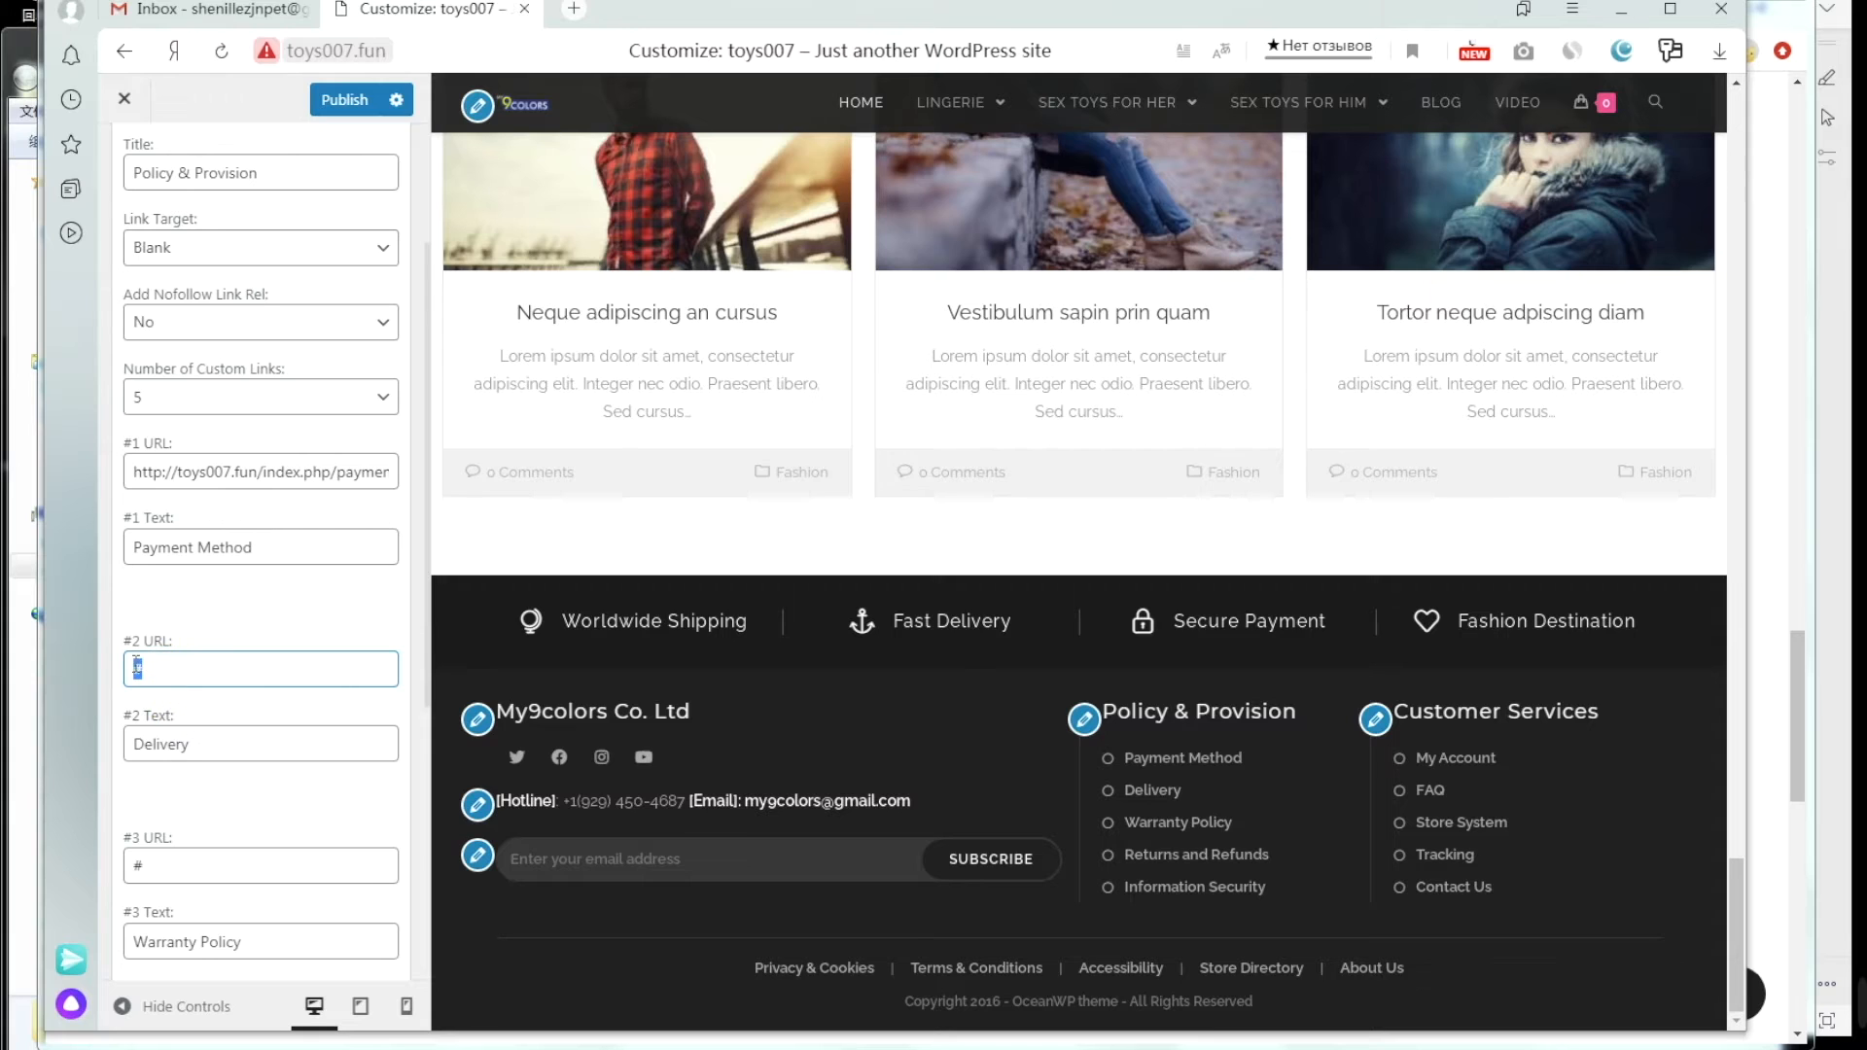
{"action": "key", "text": "ctrl+v"}
{"action": "left_click", "coordinate": [350, 105]}
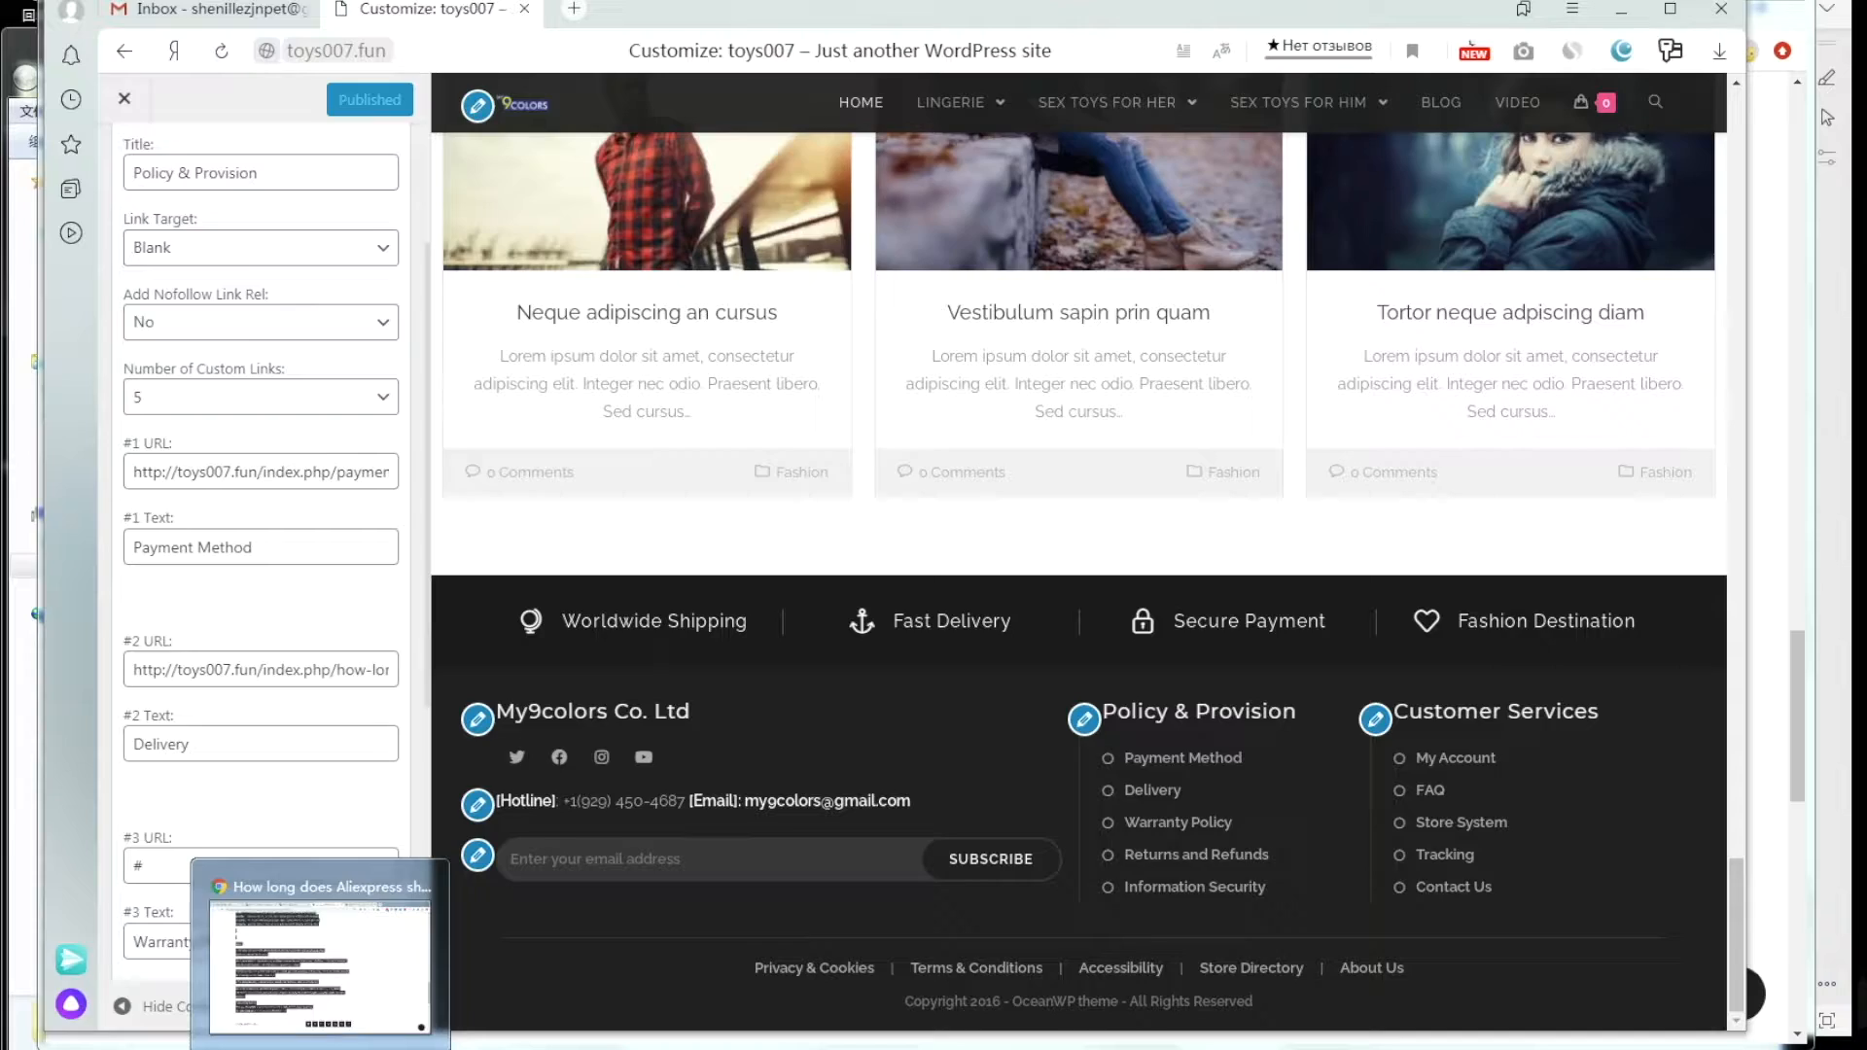
{"action": "left_click", "coordinate": [324, 1048]}
Step: Reload toys007 and confirm the footer Delivery link opens the AliExpress shipping article
{"action": "left_click", "coordinate": [1172, 13]}
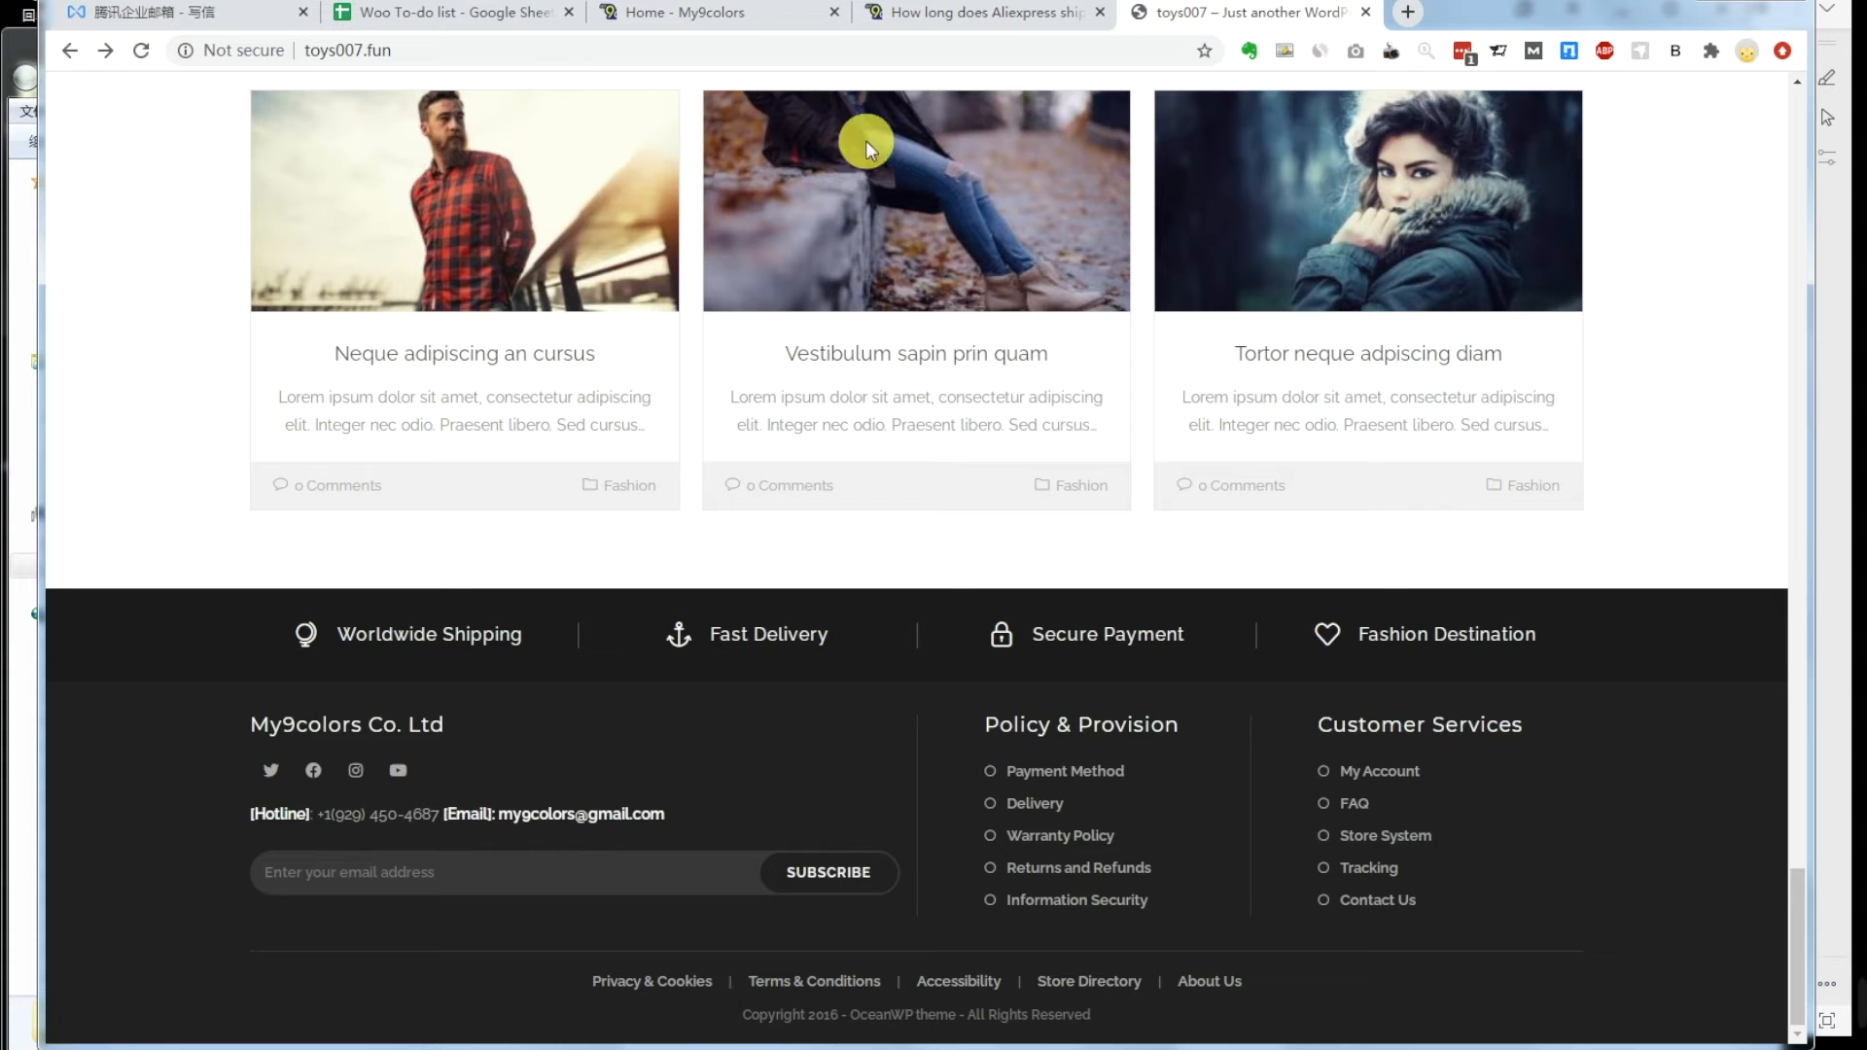
{"action": "left_click", "coordinate": [141, 51]}
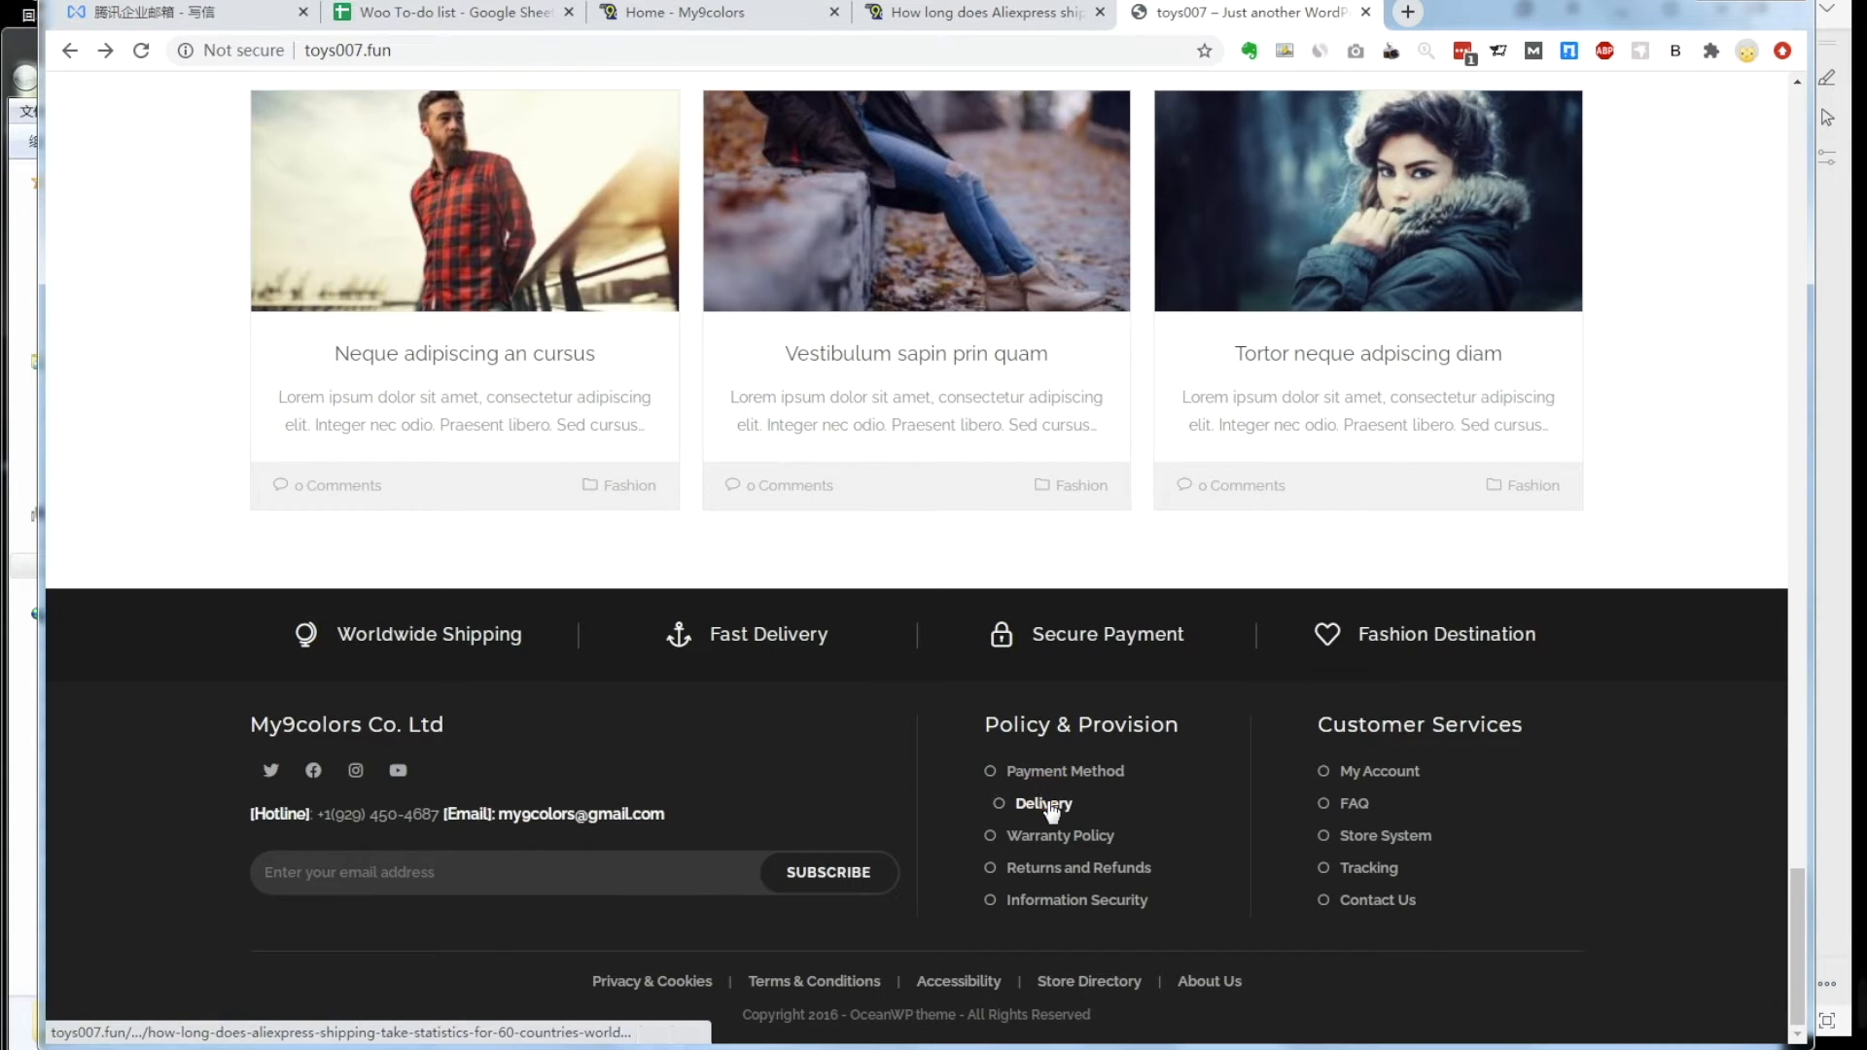
{"action": "left_click", "coordinate": [1049, 808]}
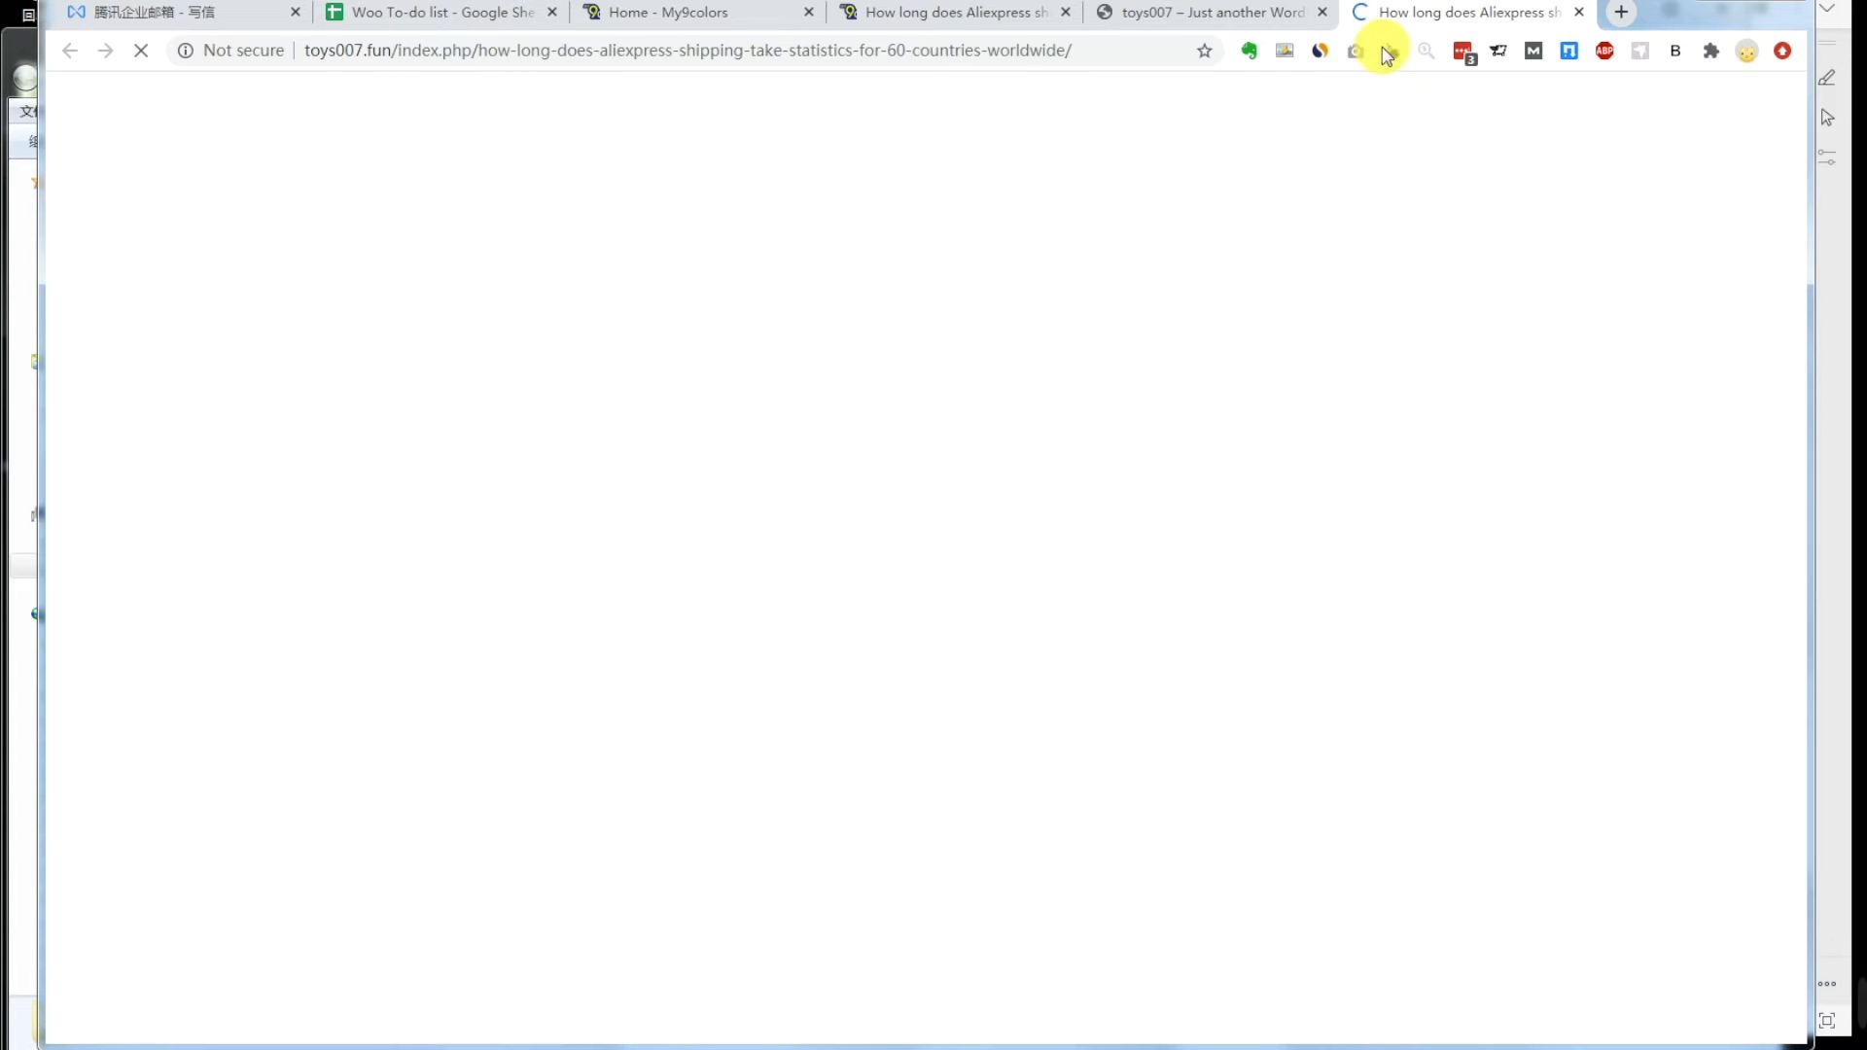
{"action": "mouse_move", "coordinate": [1046, 175]}
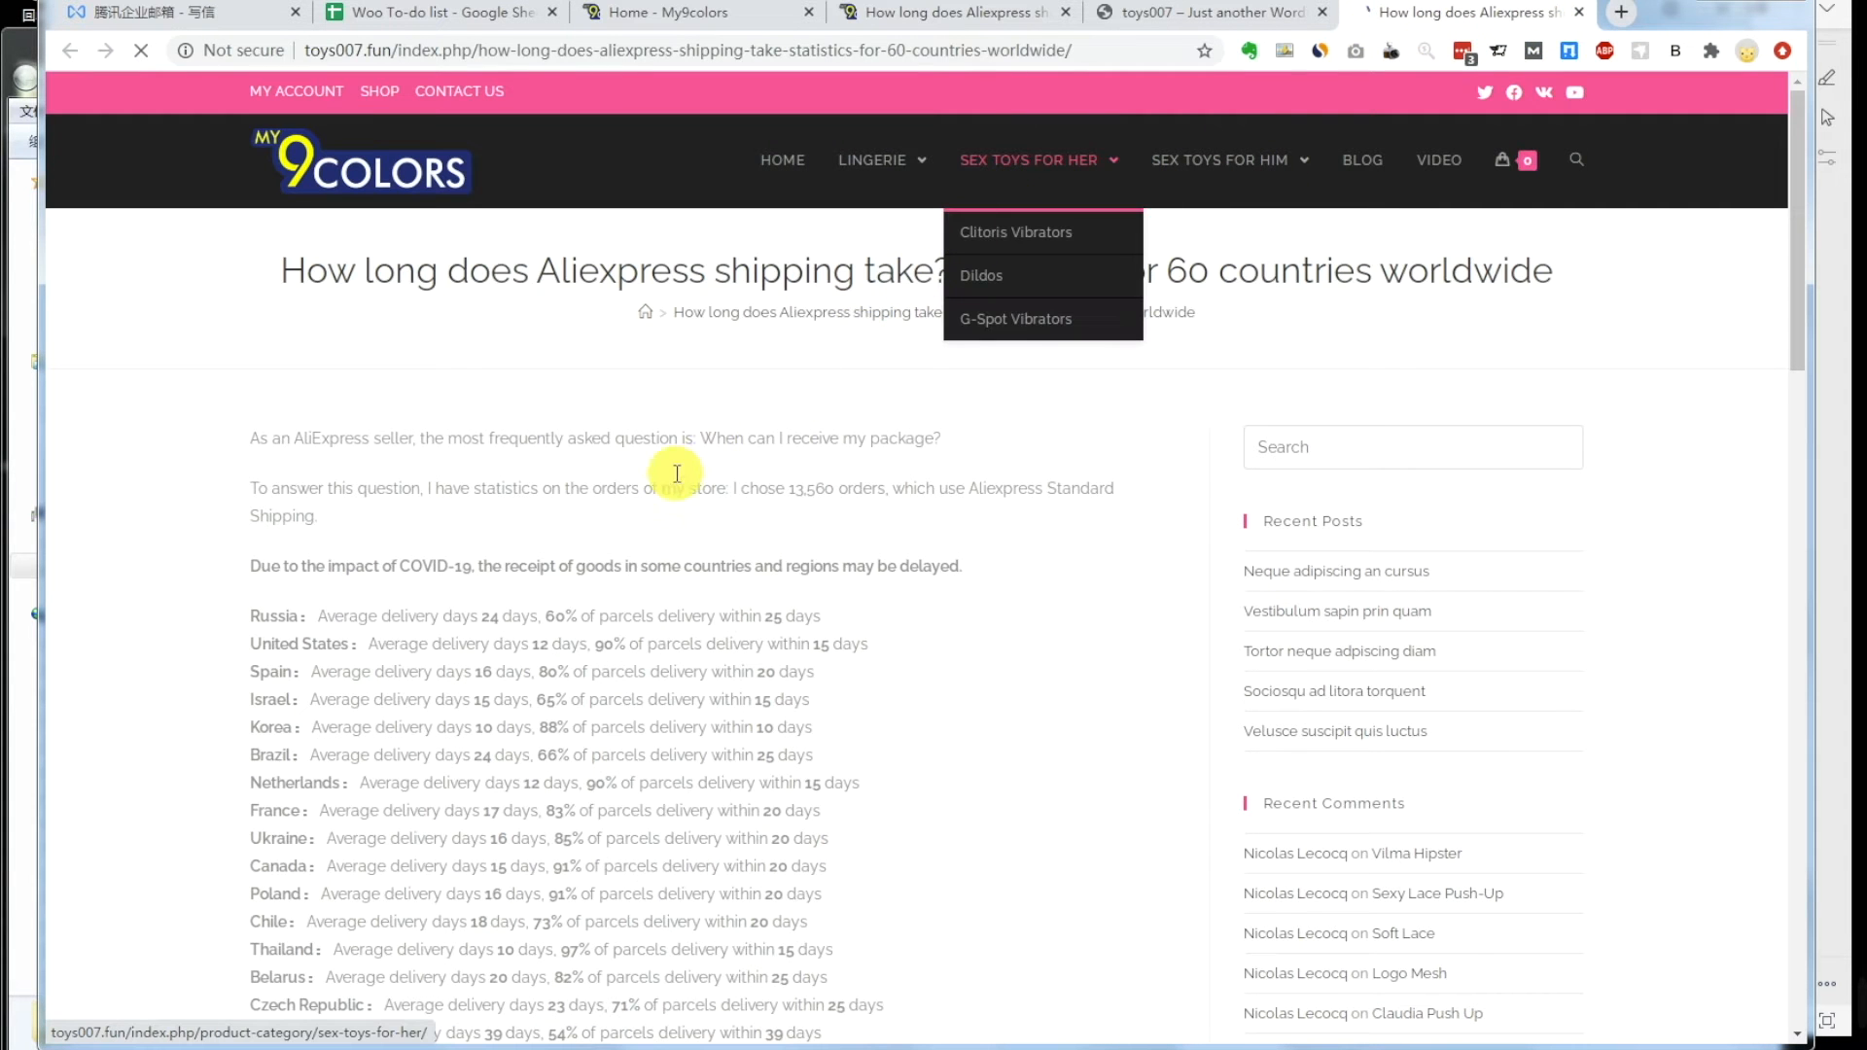
{"action": "scroll", "coordinate": [644, 490], "scroll_direction": "down", "scroll_amount": 6}
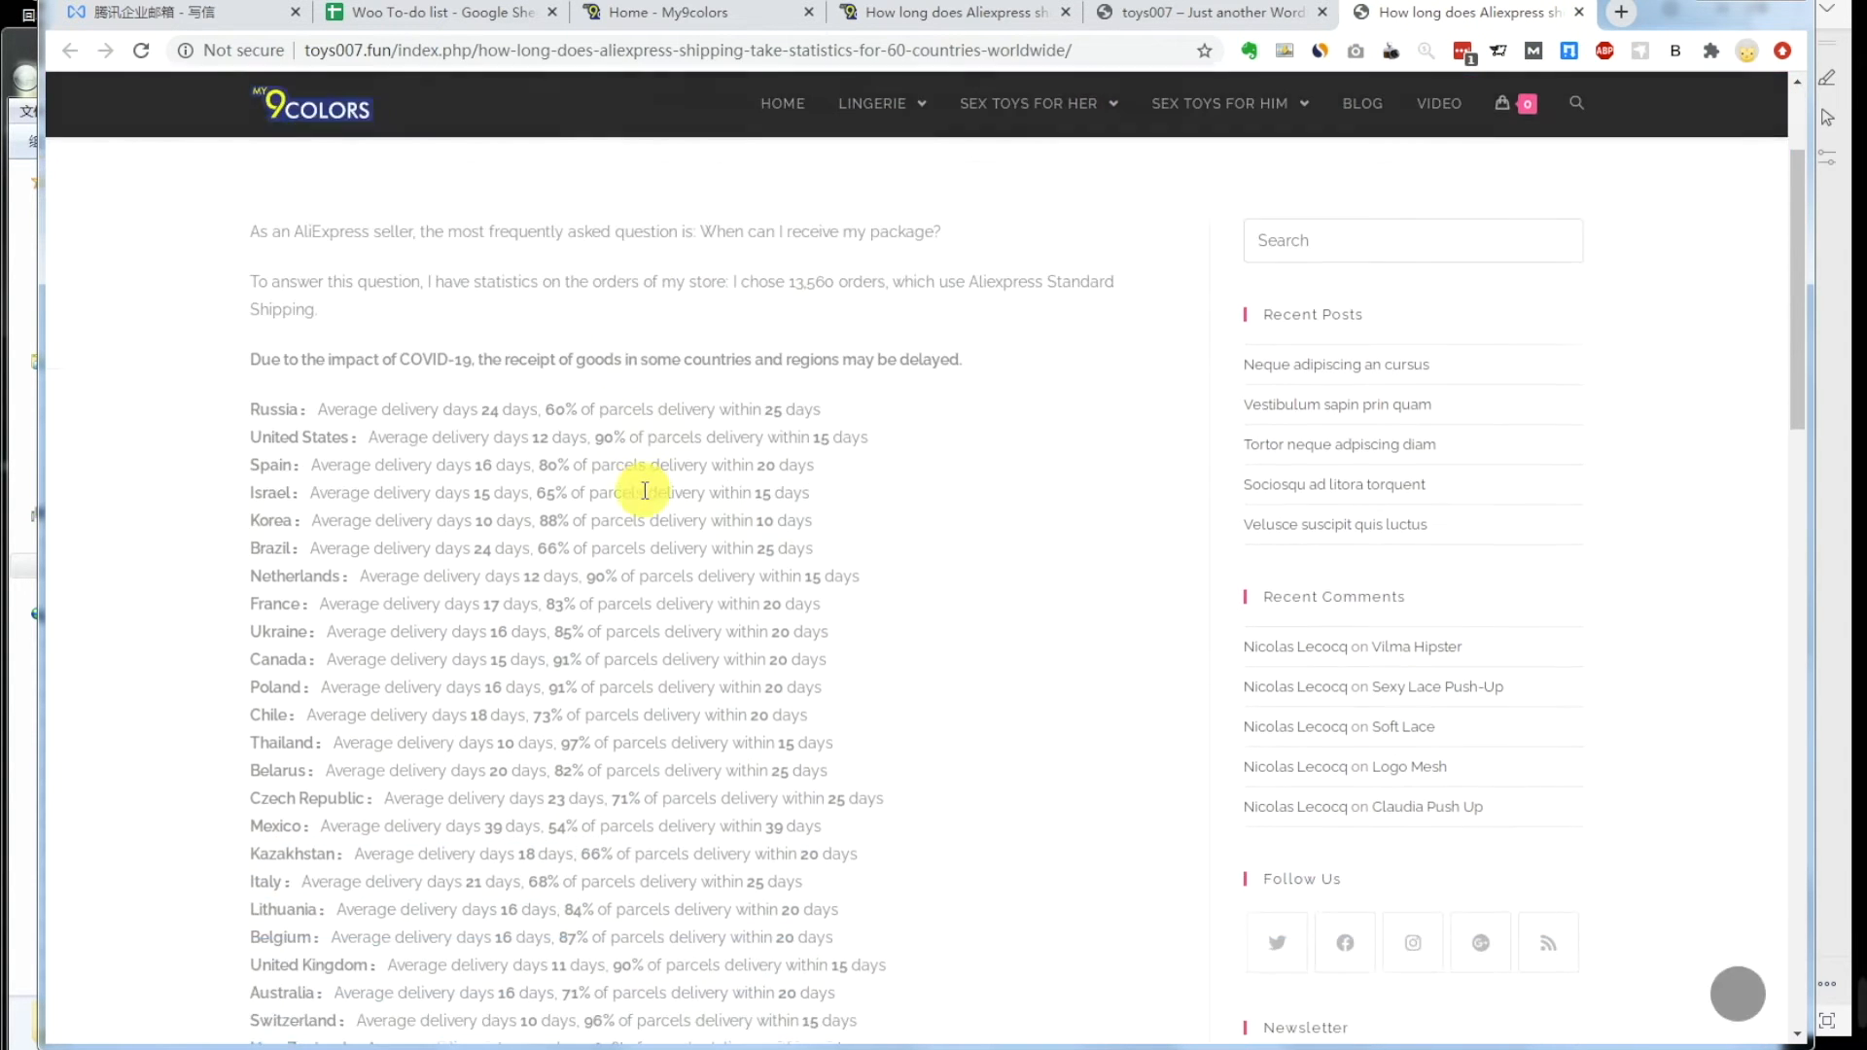
{"action": "key", "text": "ctrl+2"}
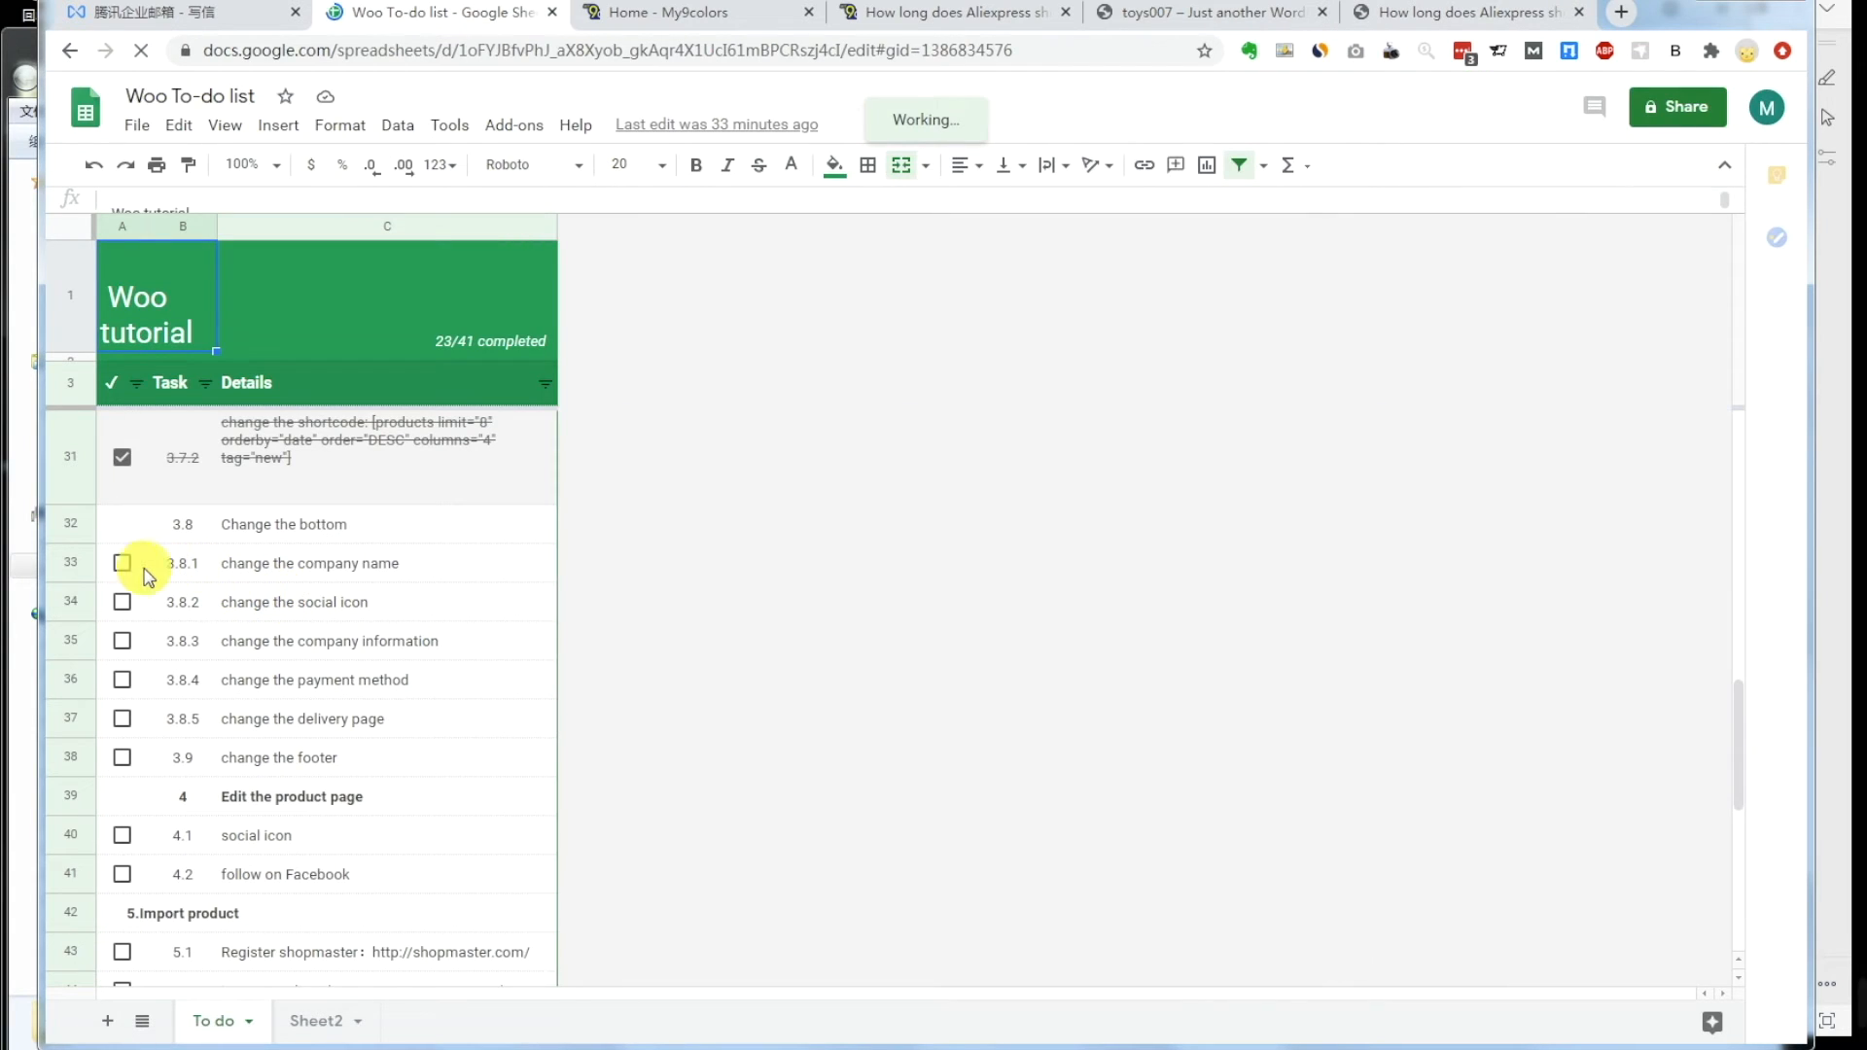
Step: Check the boxes for tasks 3.8.1, 3.8.2, 3.8.3, 3.8.4 and 3.8.5 in rows 33–37
{"action": "left_click", "coordinate": [122, 564]}
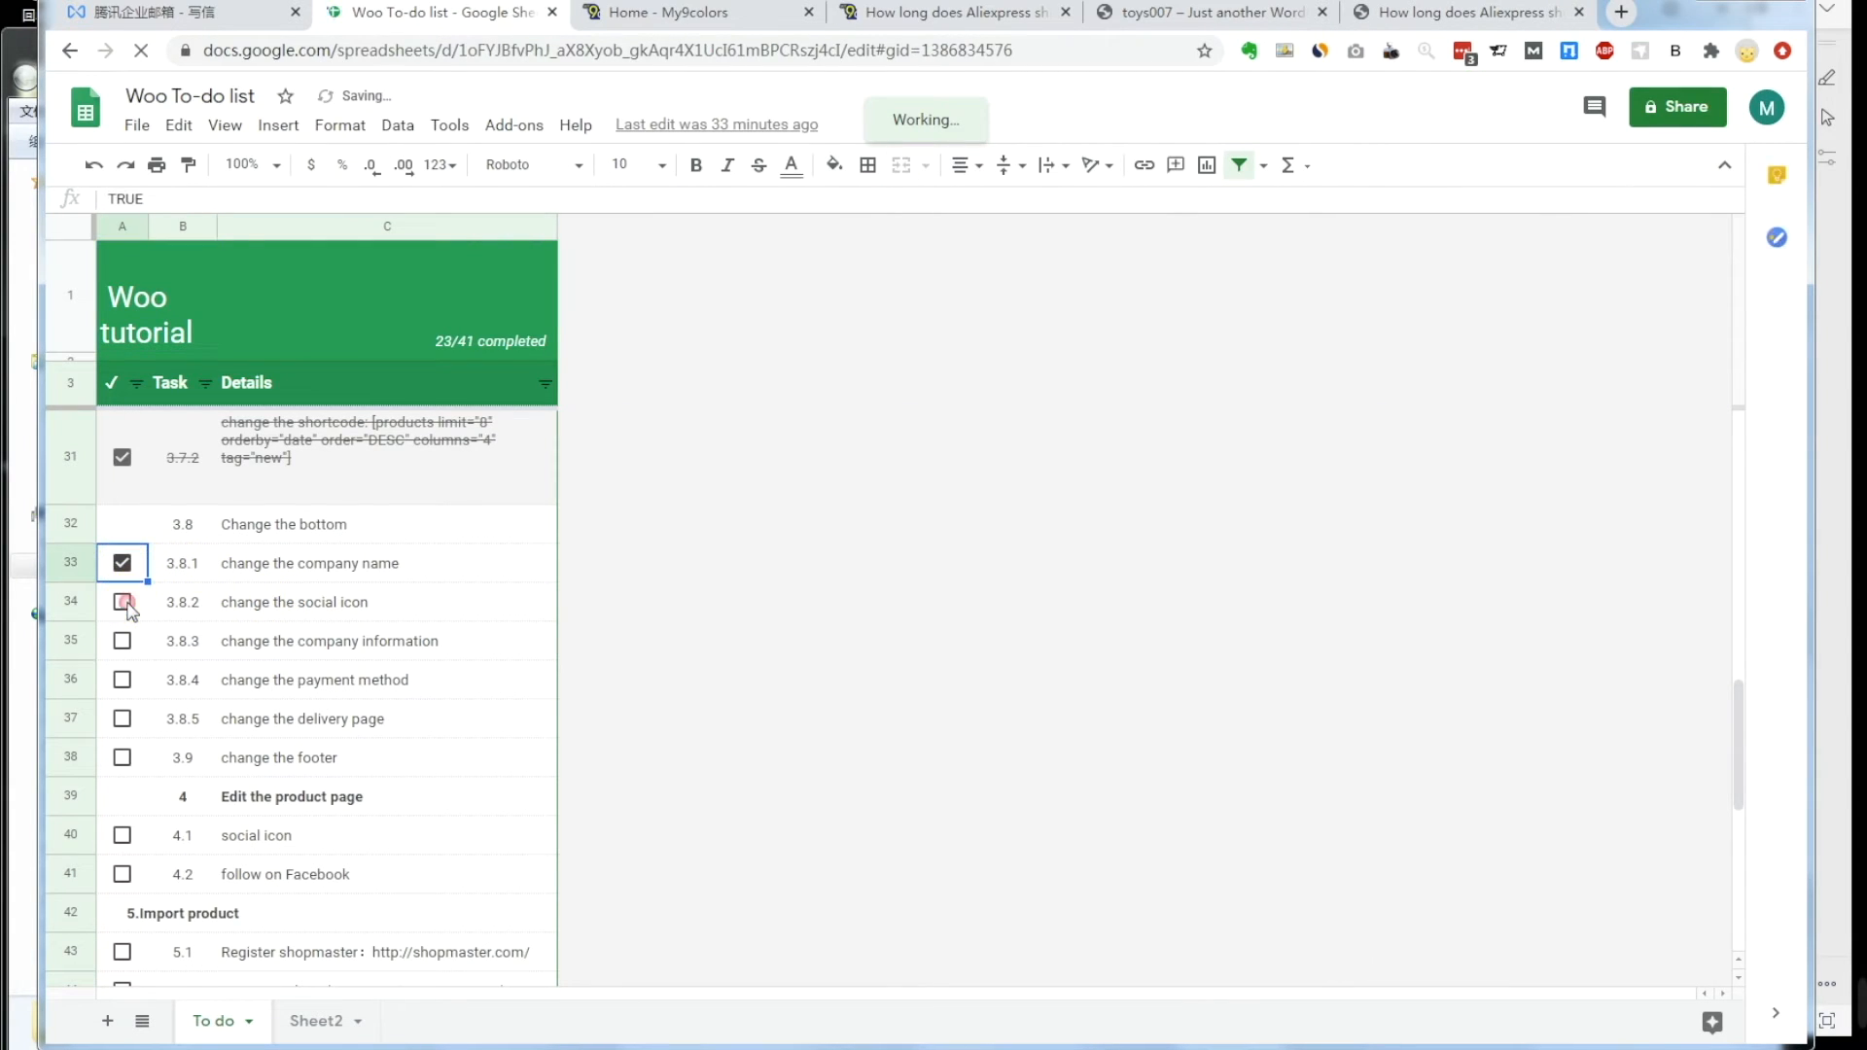
{"action": "left_click", "coordinate": [124, 603]}
{"action": "left_click", "coordinate": [122, 641]}
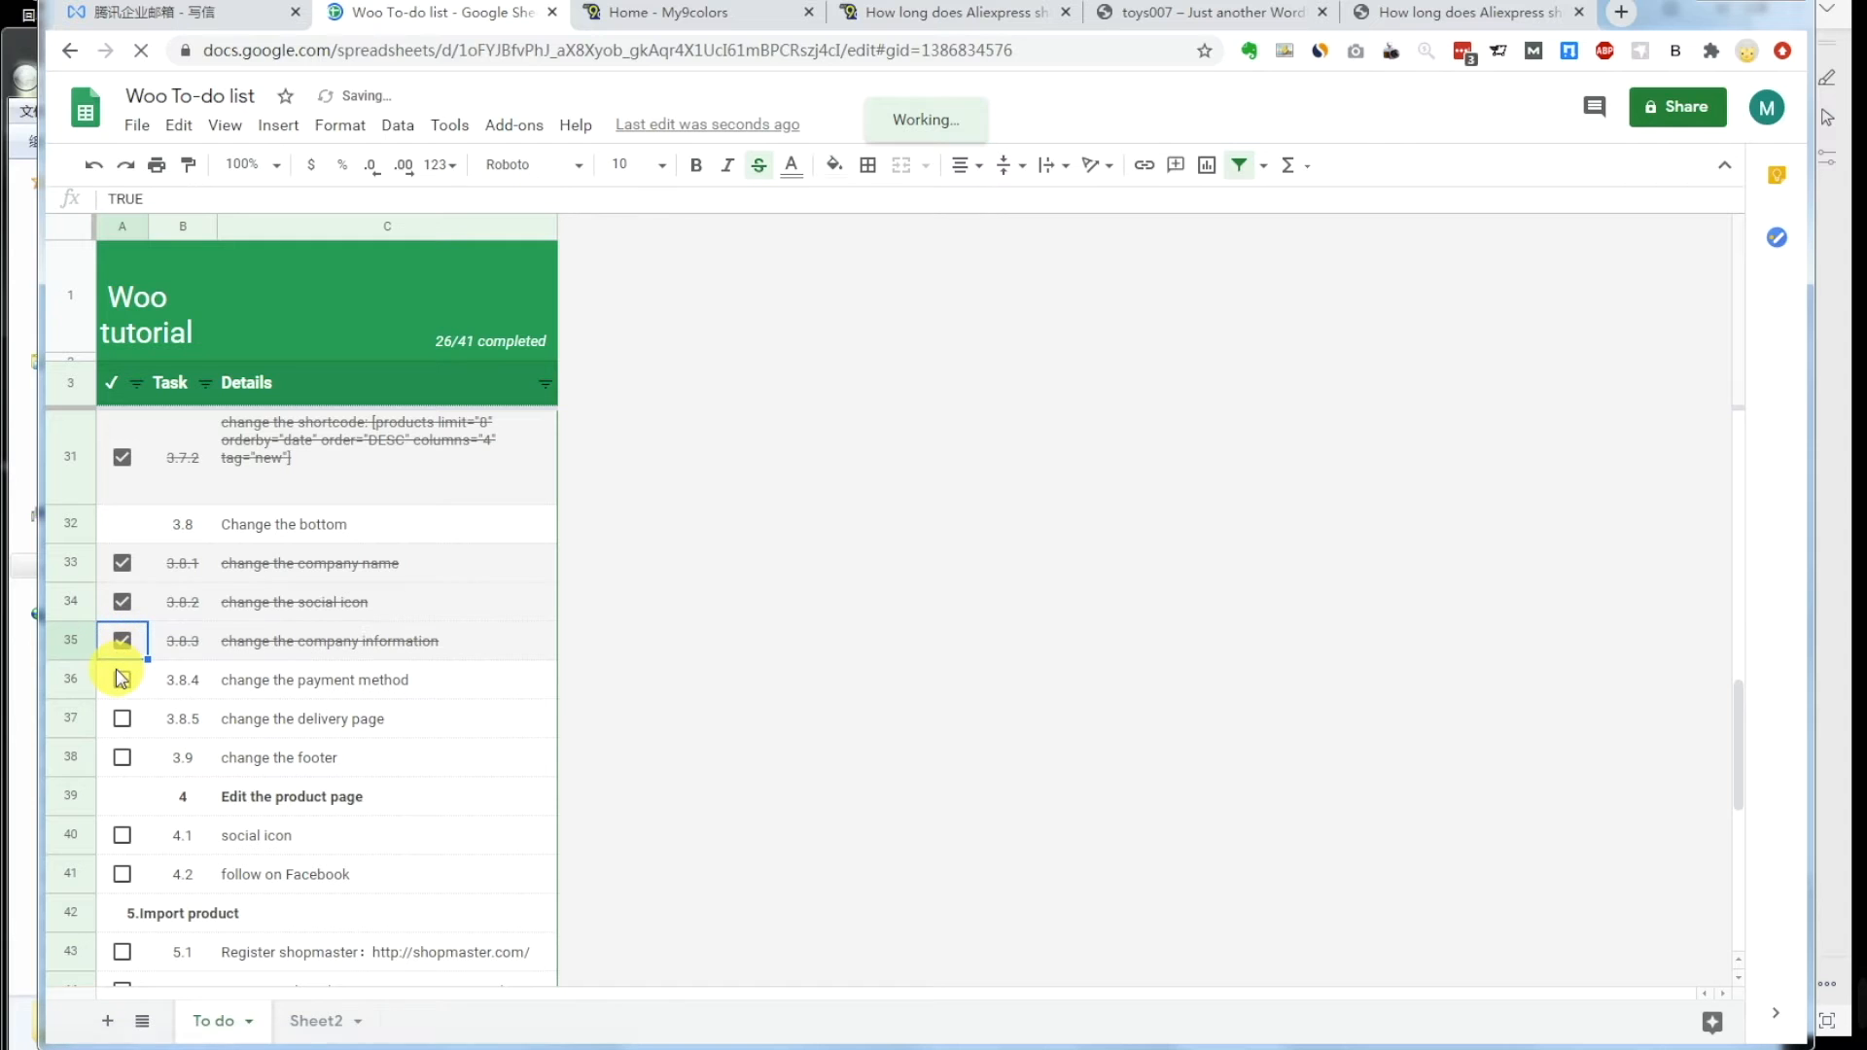
{"action": "left_click", "coordinate": [121, 677]}
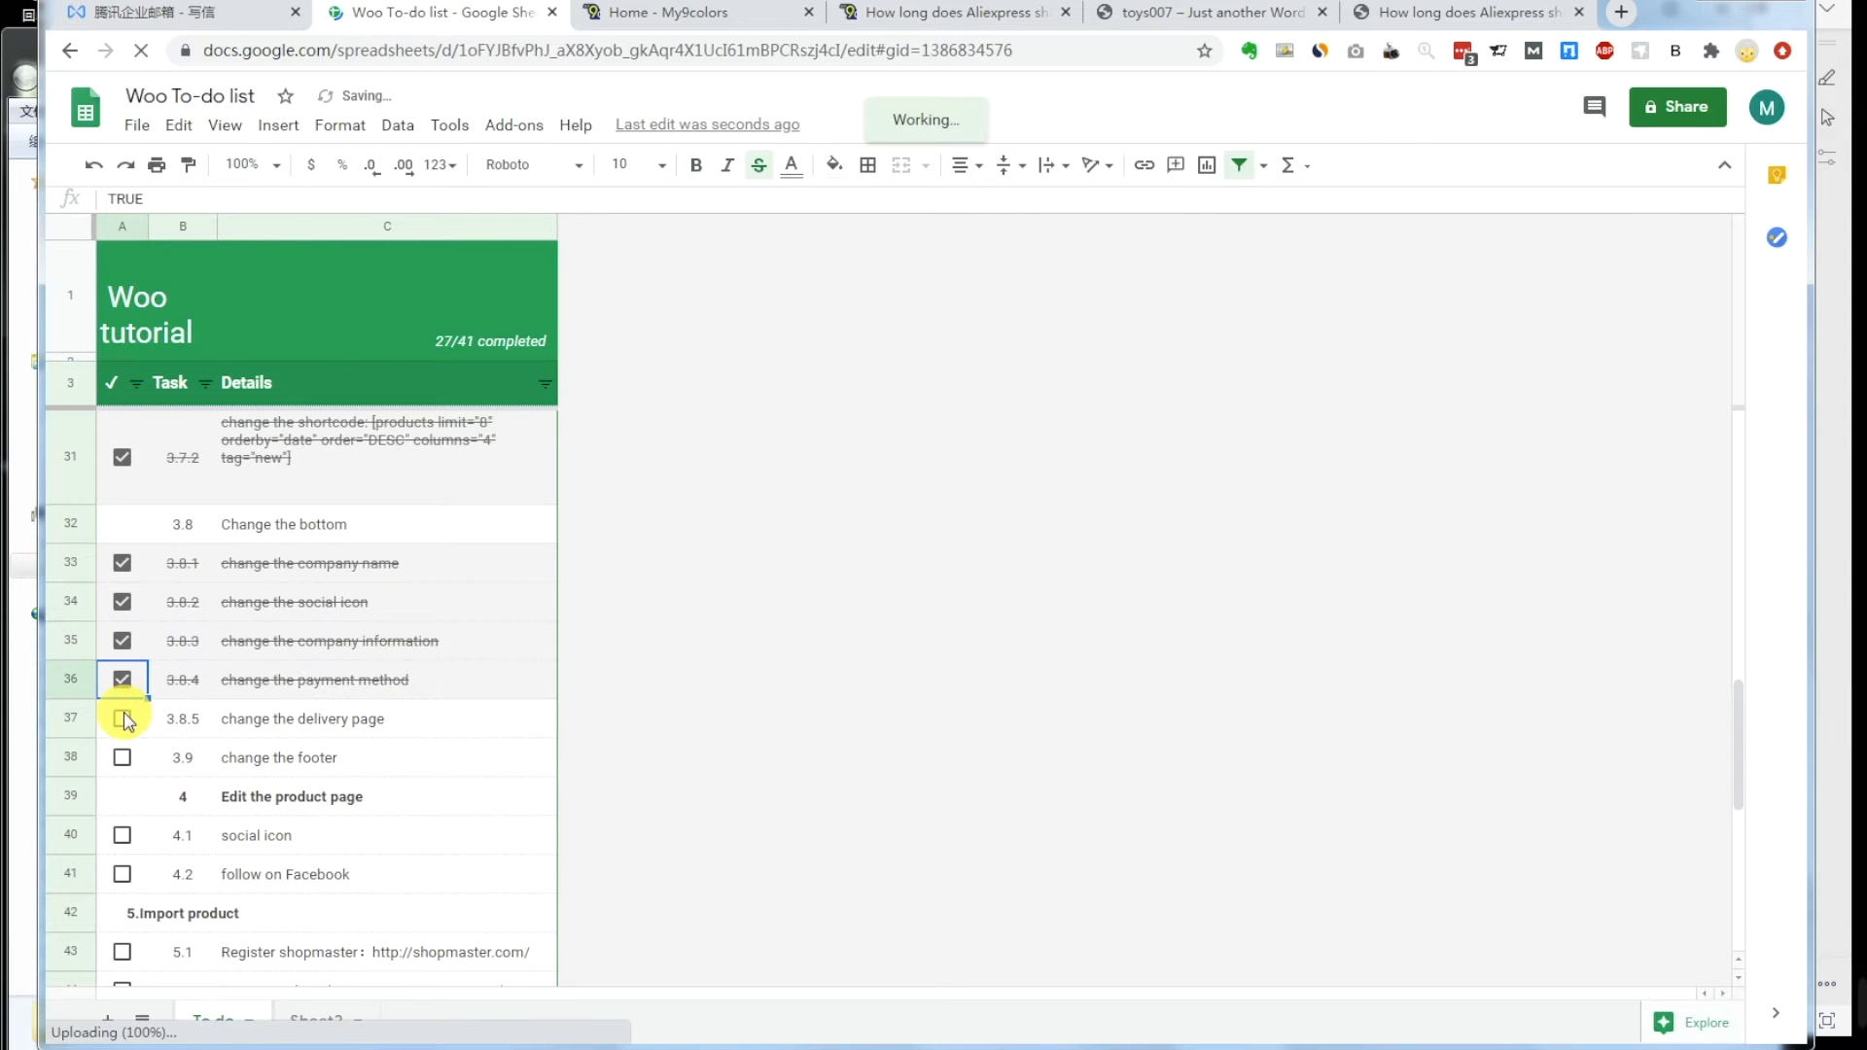
{"action": "left_click", "coordinate": [123, 720]}
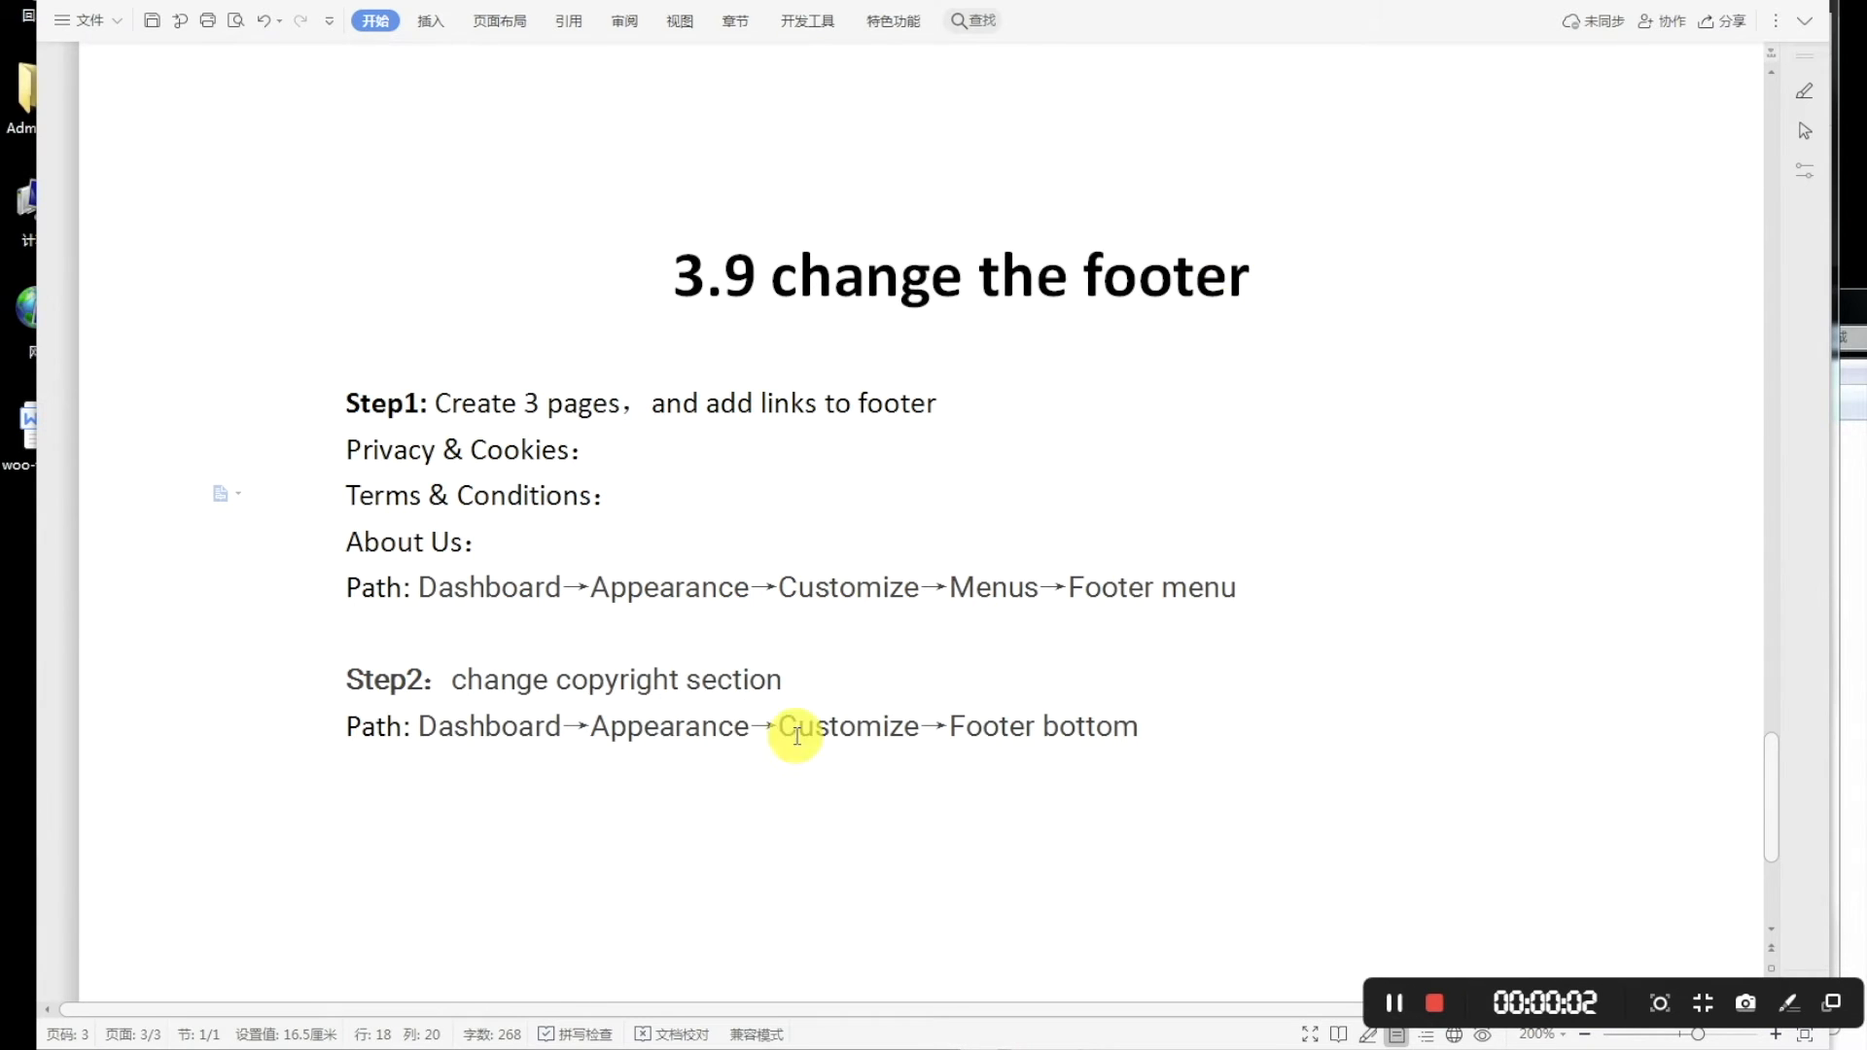
Step: View the reference site's About Us and Privacy & Cookies pages and their footer links
{"action": "mouse_move", "coordinate": [323, 1049]}
{"action": "left_click", "coordinate": [188, 1048]}
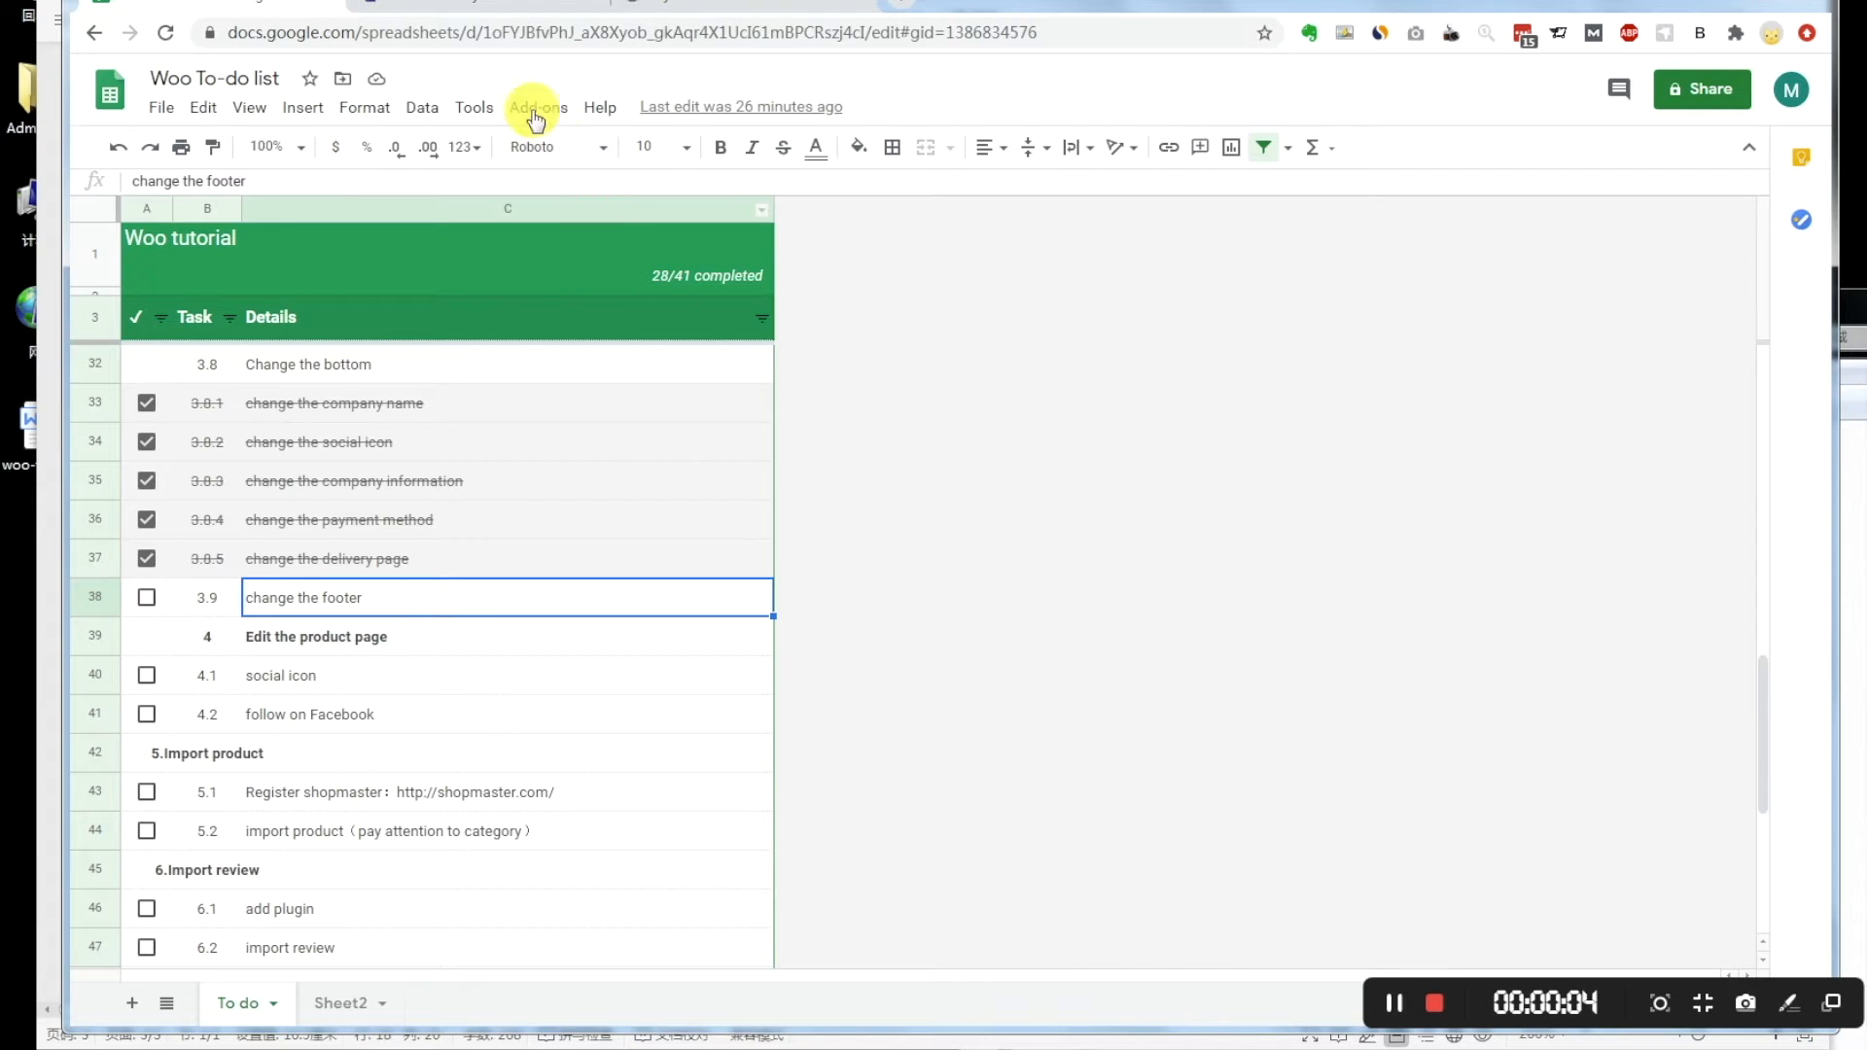
{"action": "left_click", "coordinate": [462, 8]}
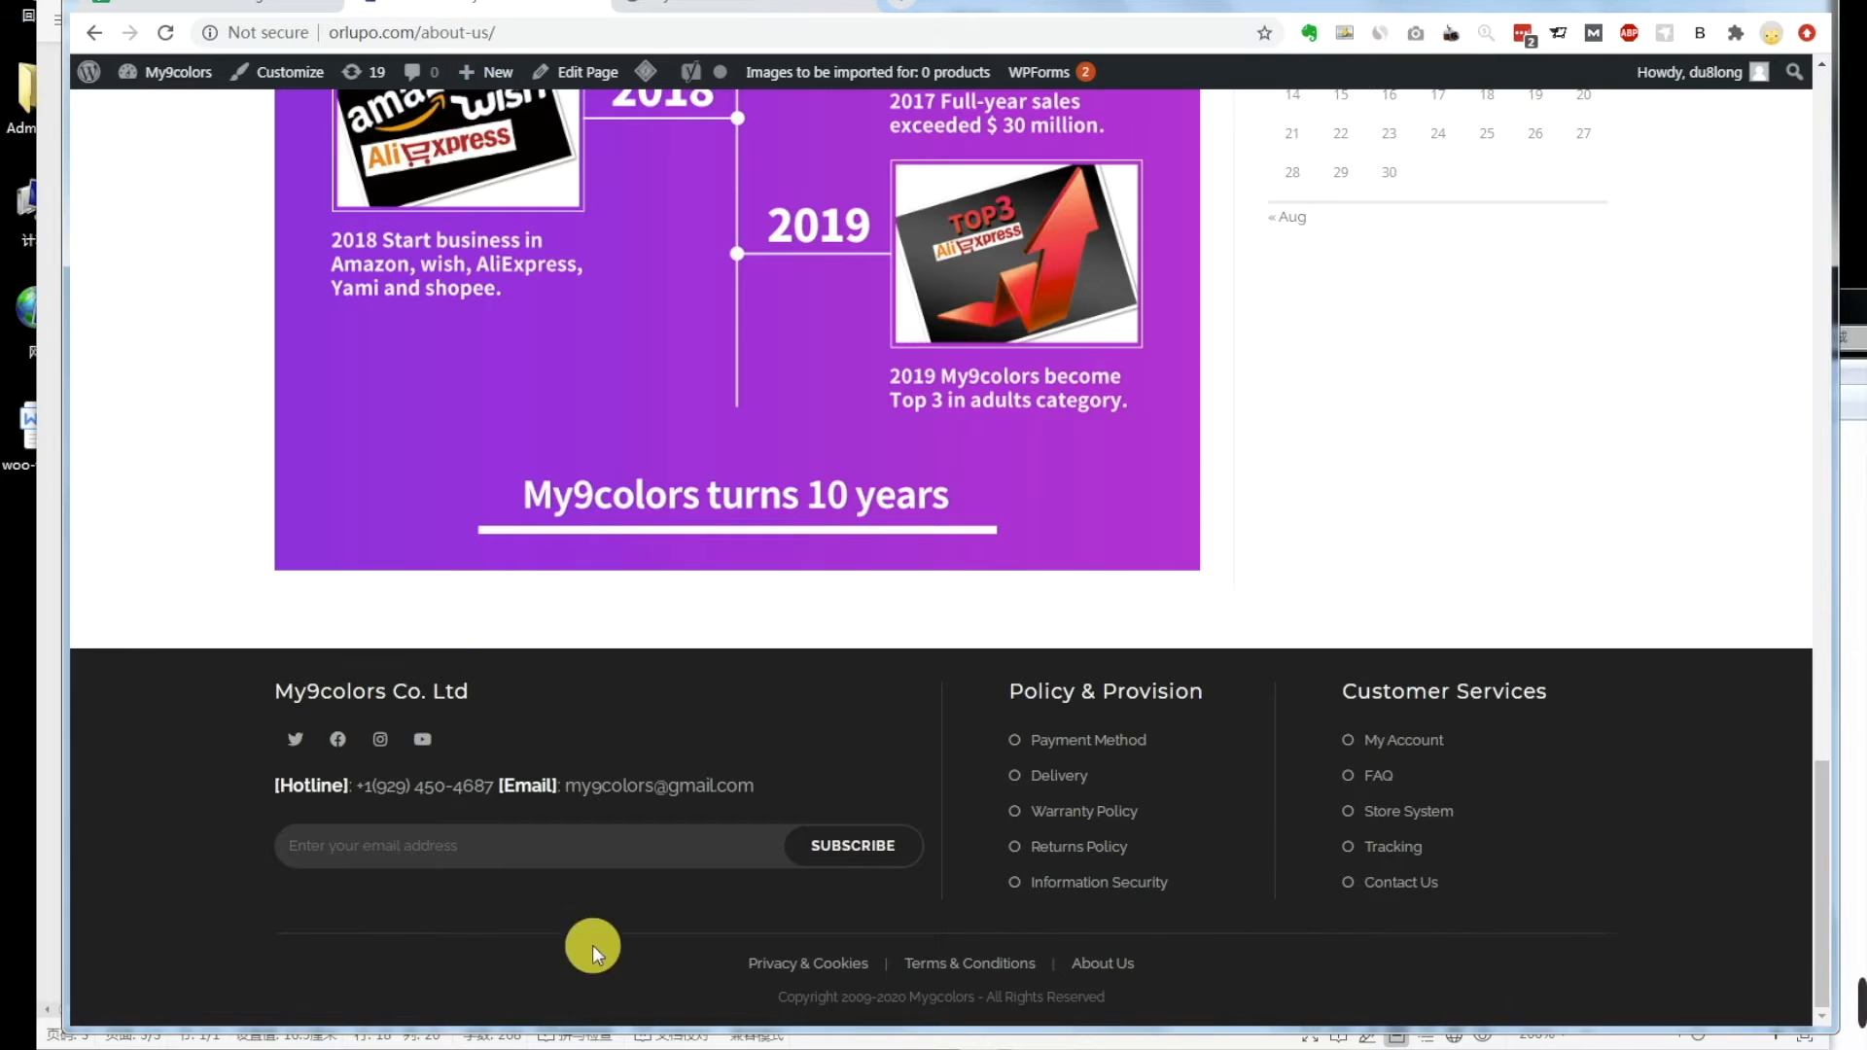
{"action": "left_click", "coordinate": [817, 965]}
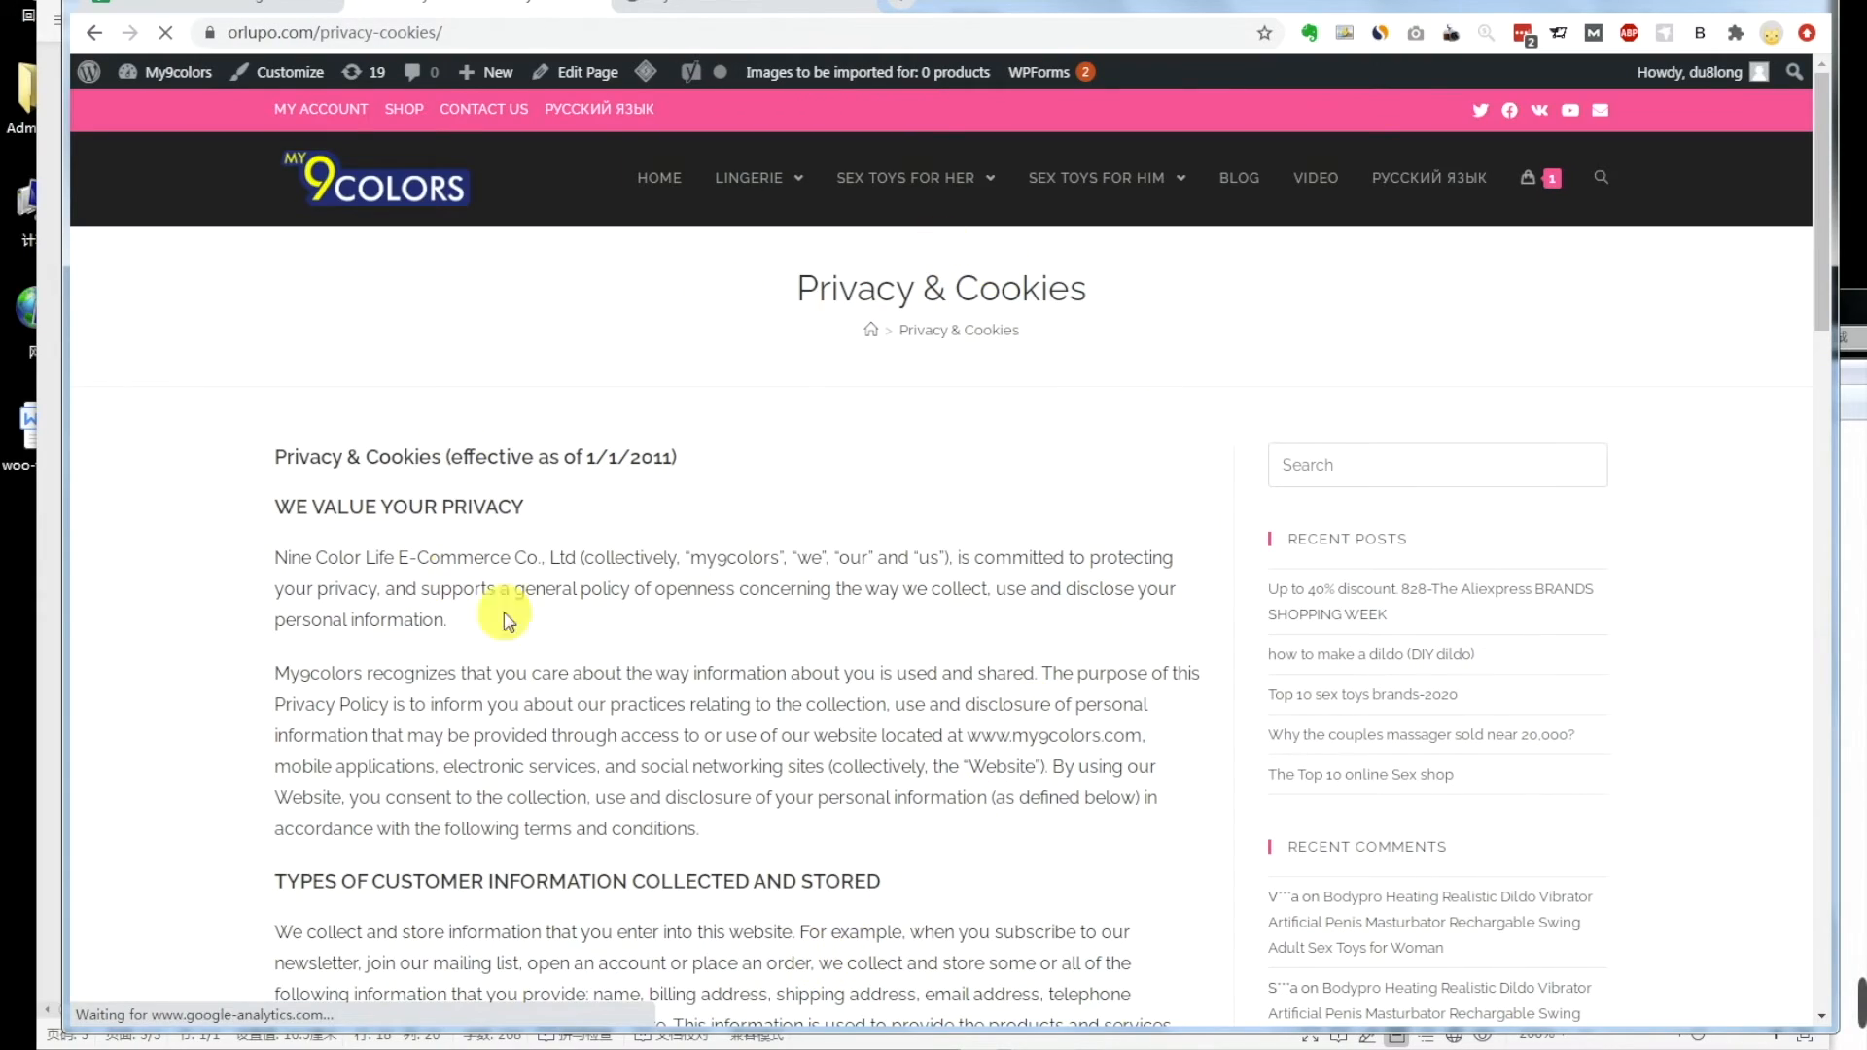
{"action": "scroll", "coordinate": [600, 661], "scroll_direction": "down", "scroll_amount": 20}
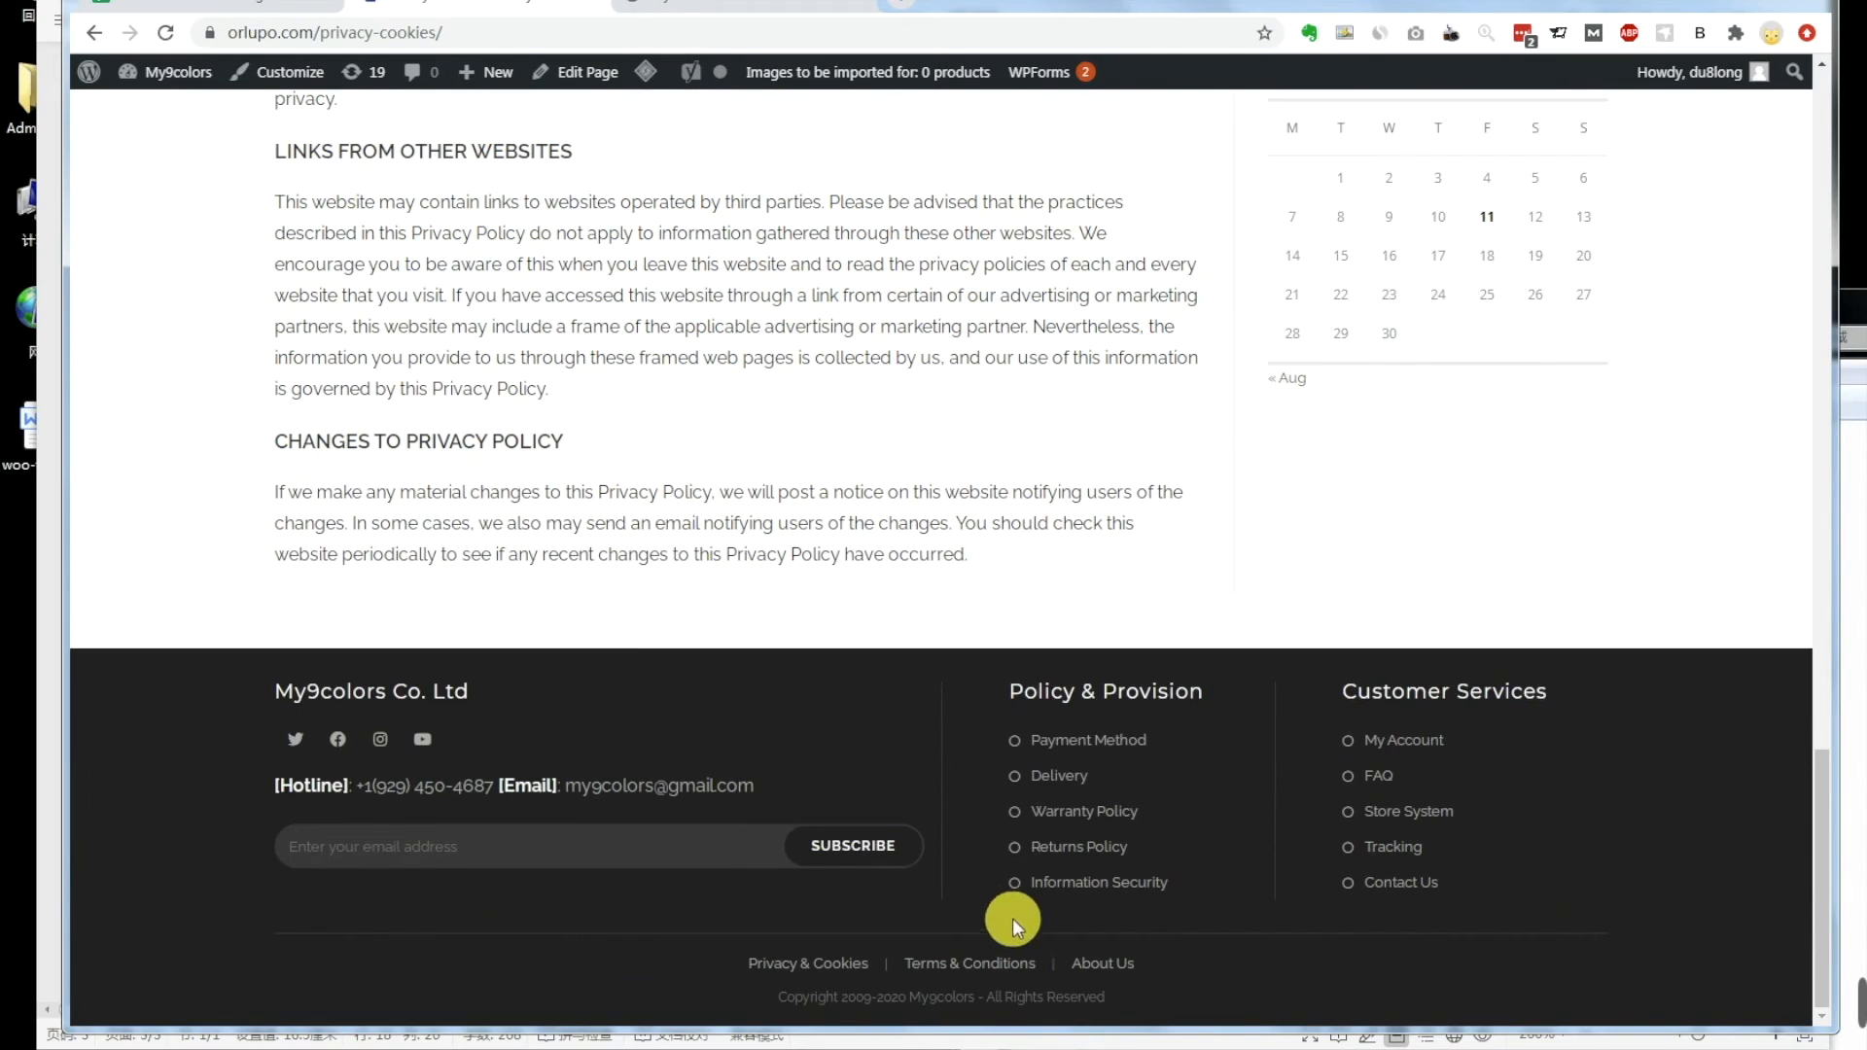
Step: Compare with the demo site's footer, review the Step1 notes, and return to the Dashboard
{"action": "left_click", "coordinate": [774, 18]}
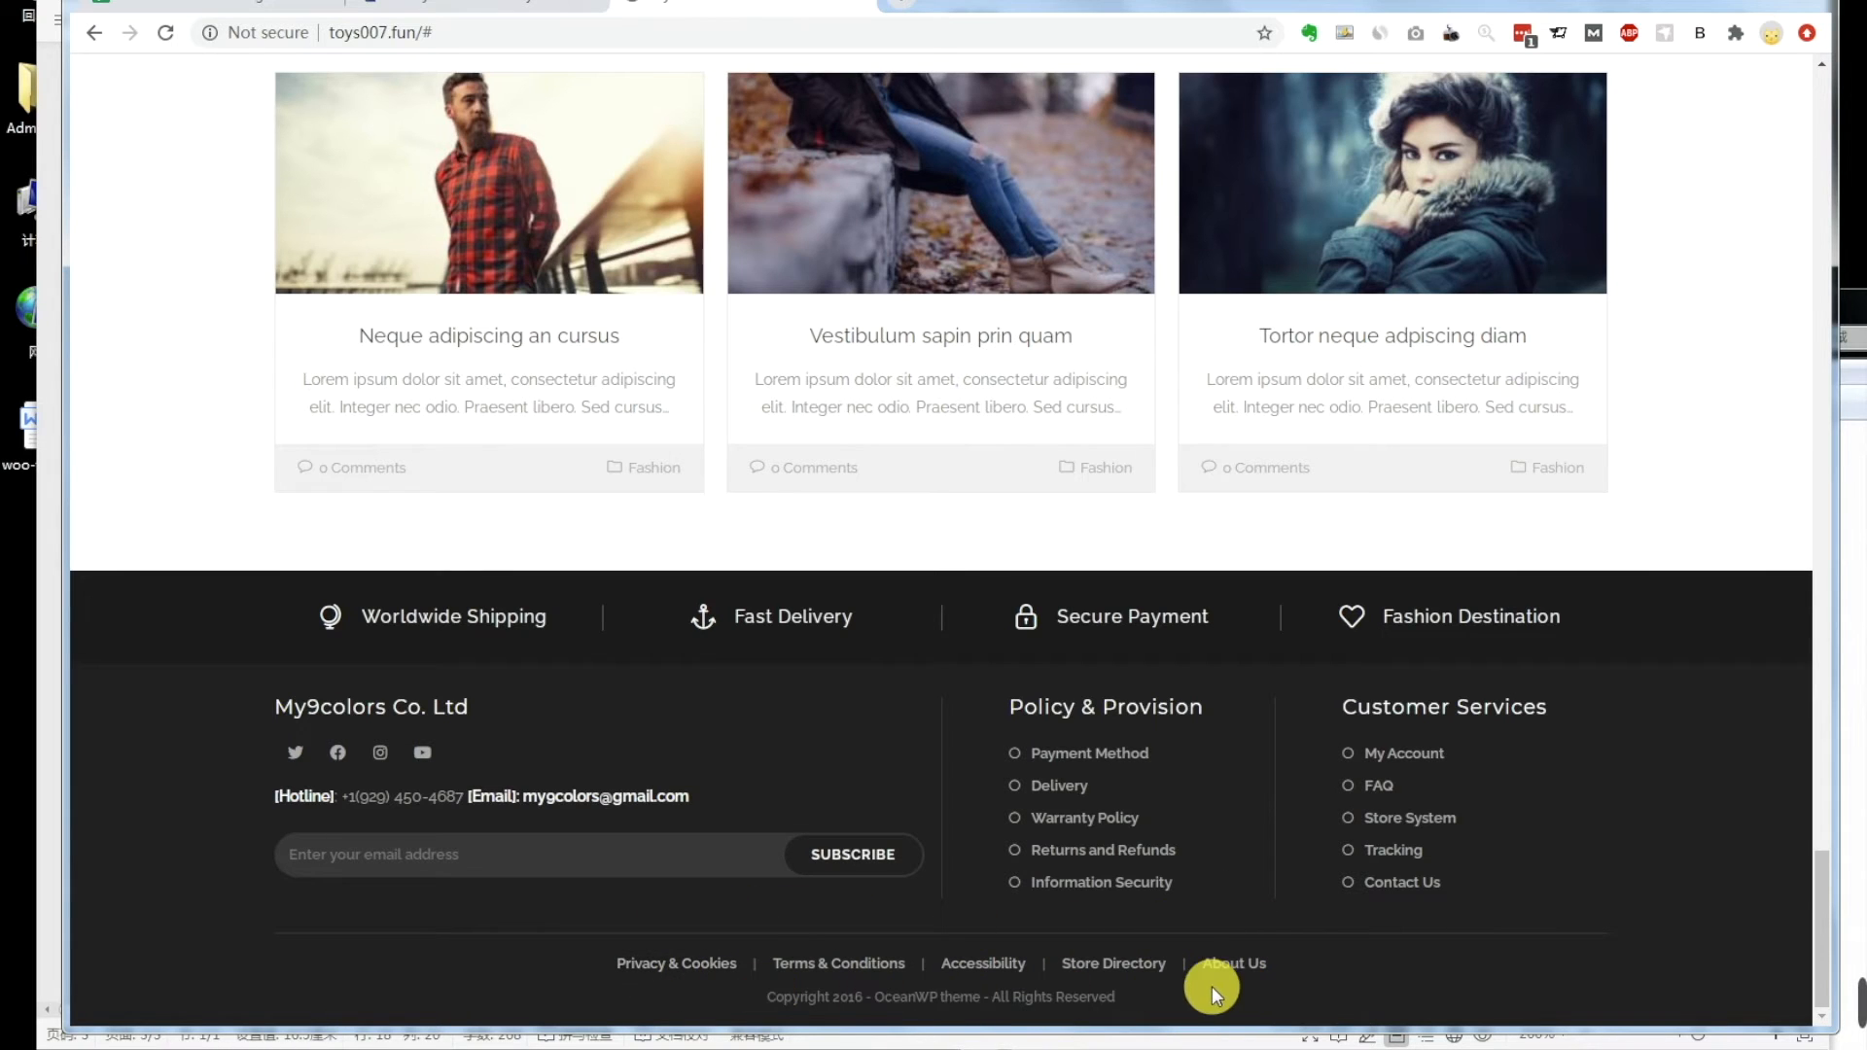
{"action": "left_click", "coordinate": [346, 870]}
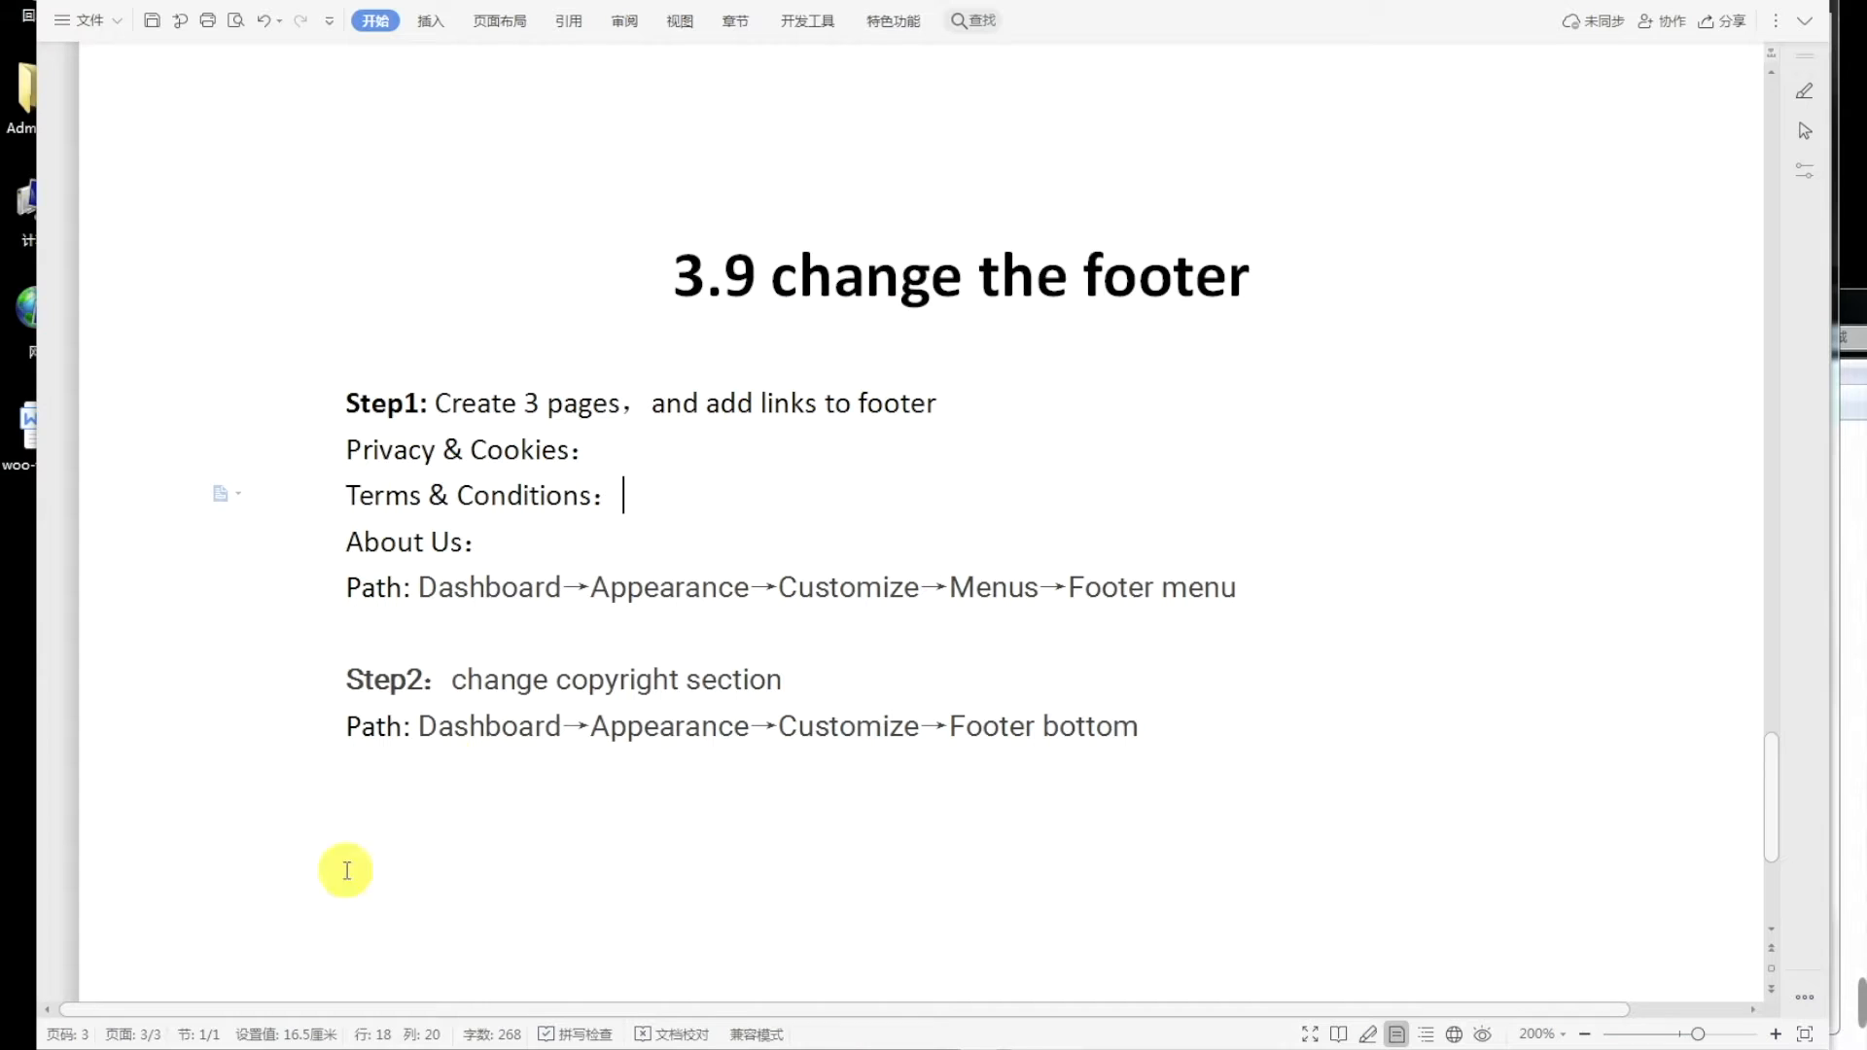
{"action": "left_click", "coordinate": [671, 446]}
{"action": "left_click", "coordinate": [494, 402]}
{"action": "left_click", "coordinate": [323, 1046]}
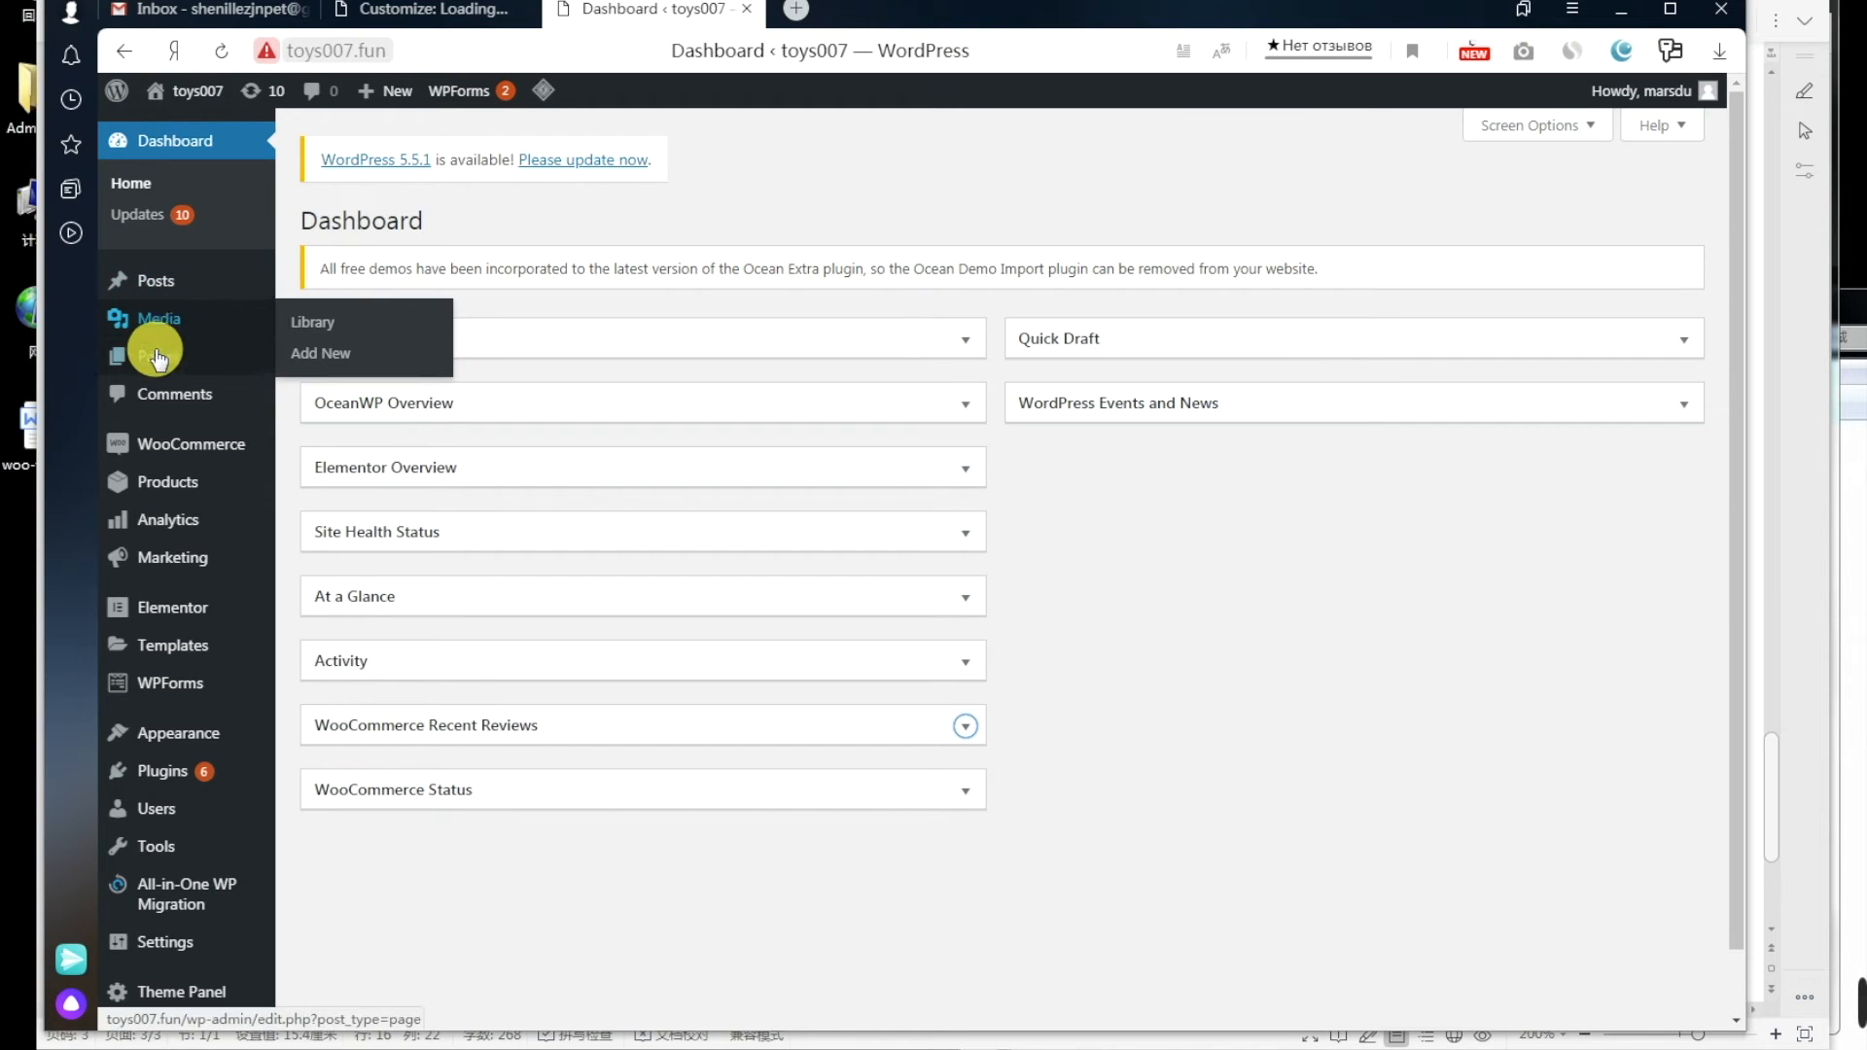
Step: Start a new WordPress page titled Privacy & Cookies, copied from the reference site
{"action": "mouse_move", "coordinate": [157, 363]}
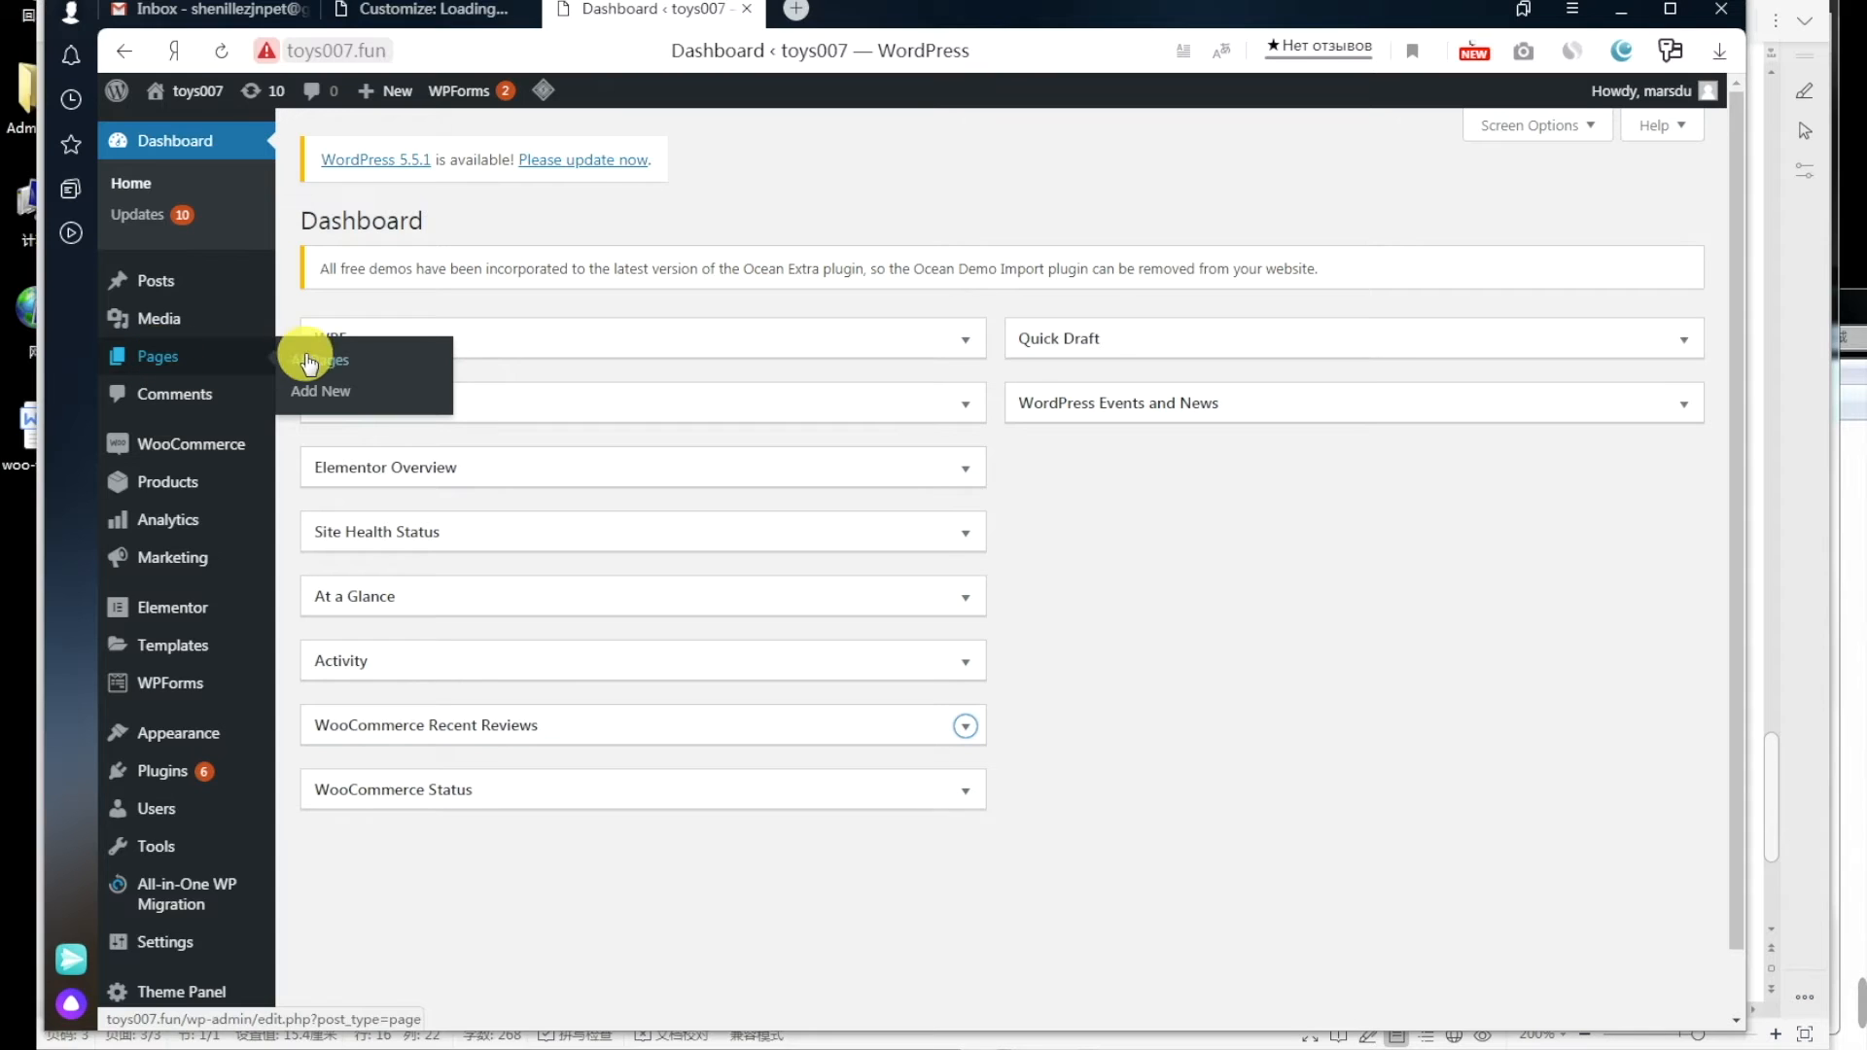
{"action": "left_click", "coordinate": [323, 391]}
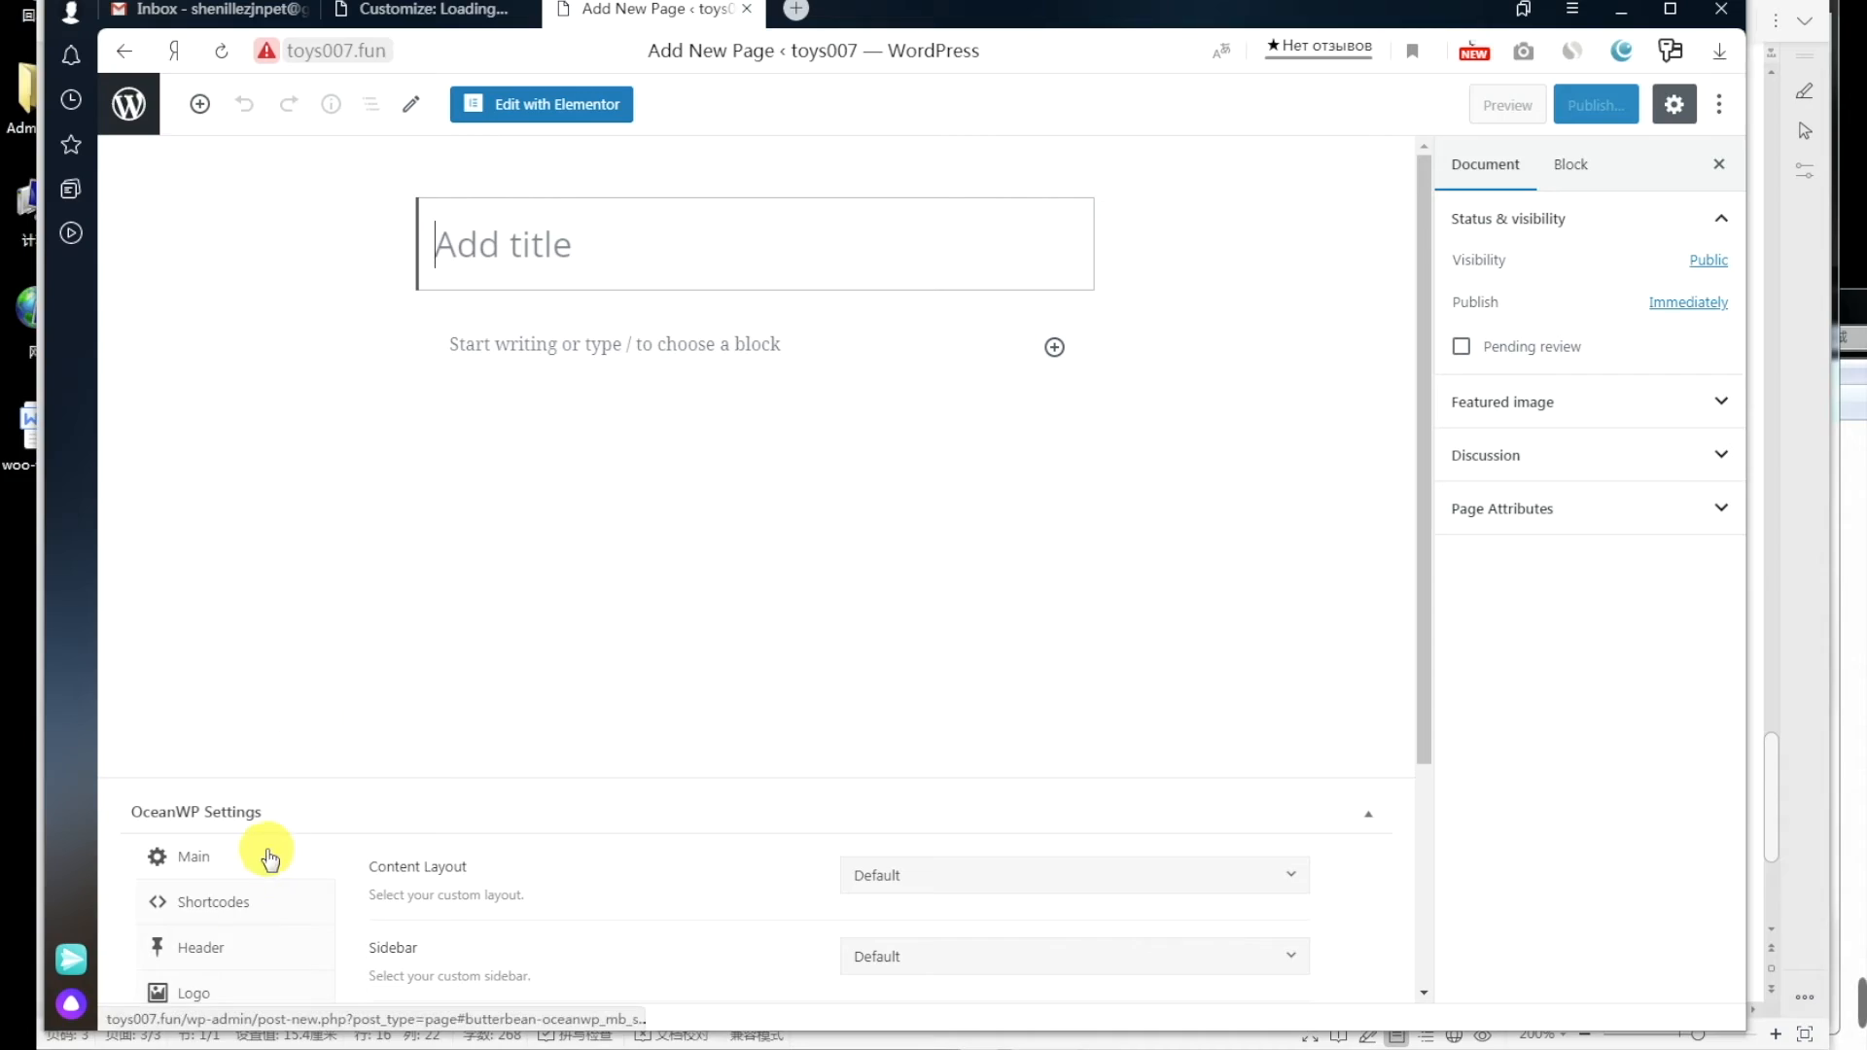
{"action": "left_click", "coordinate": [194, 1048]}
{"action": "scroll", "coordinate": [712, 715], "scroll_direction": "up", "scroll_amount": 4}
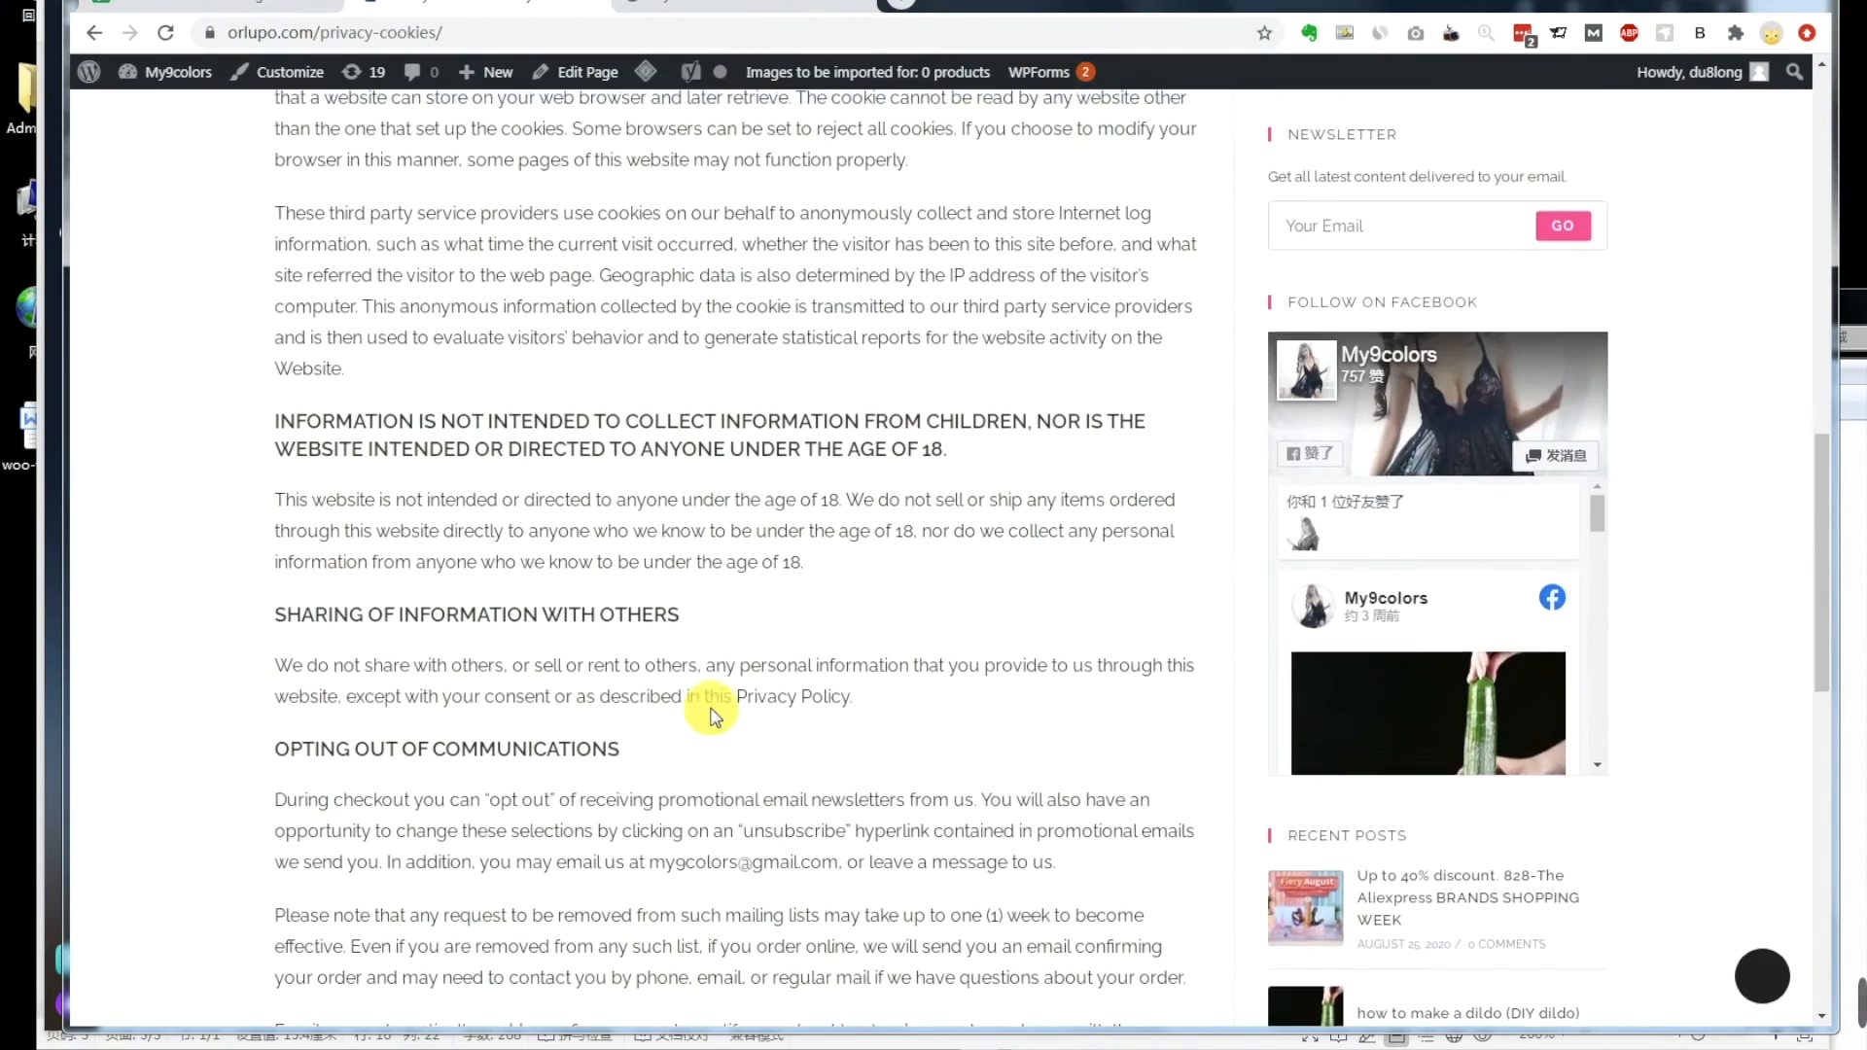
{"action": "scroll", "coordinate": [713, 715], "scroll_direction": "up", "scroll_amount": 10}
{"action": "left_click_drag", "start_coordinate": [1089, 287], "coordinate": [833, 289]}
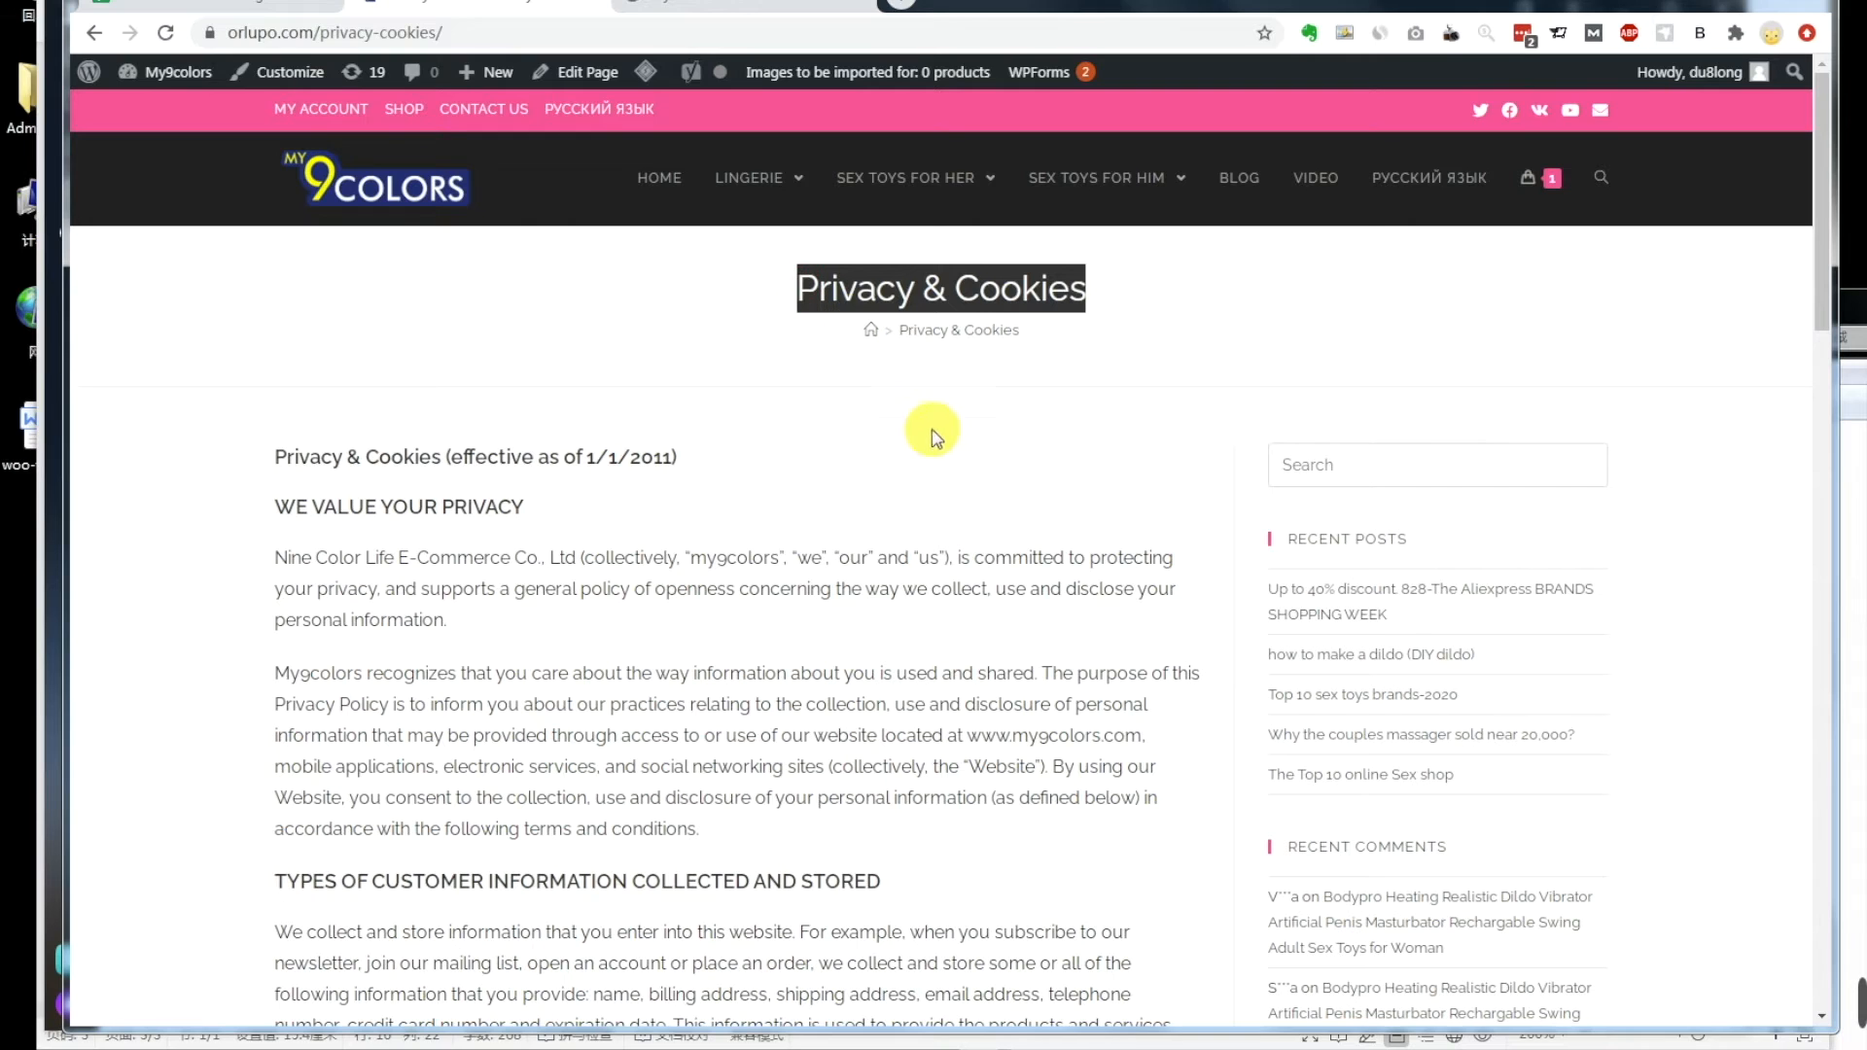
{"action": "key", "text": "alt+Tab"}
{"action": "type", "text": "Privacy & Cookies"}
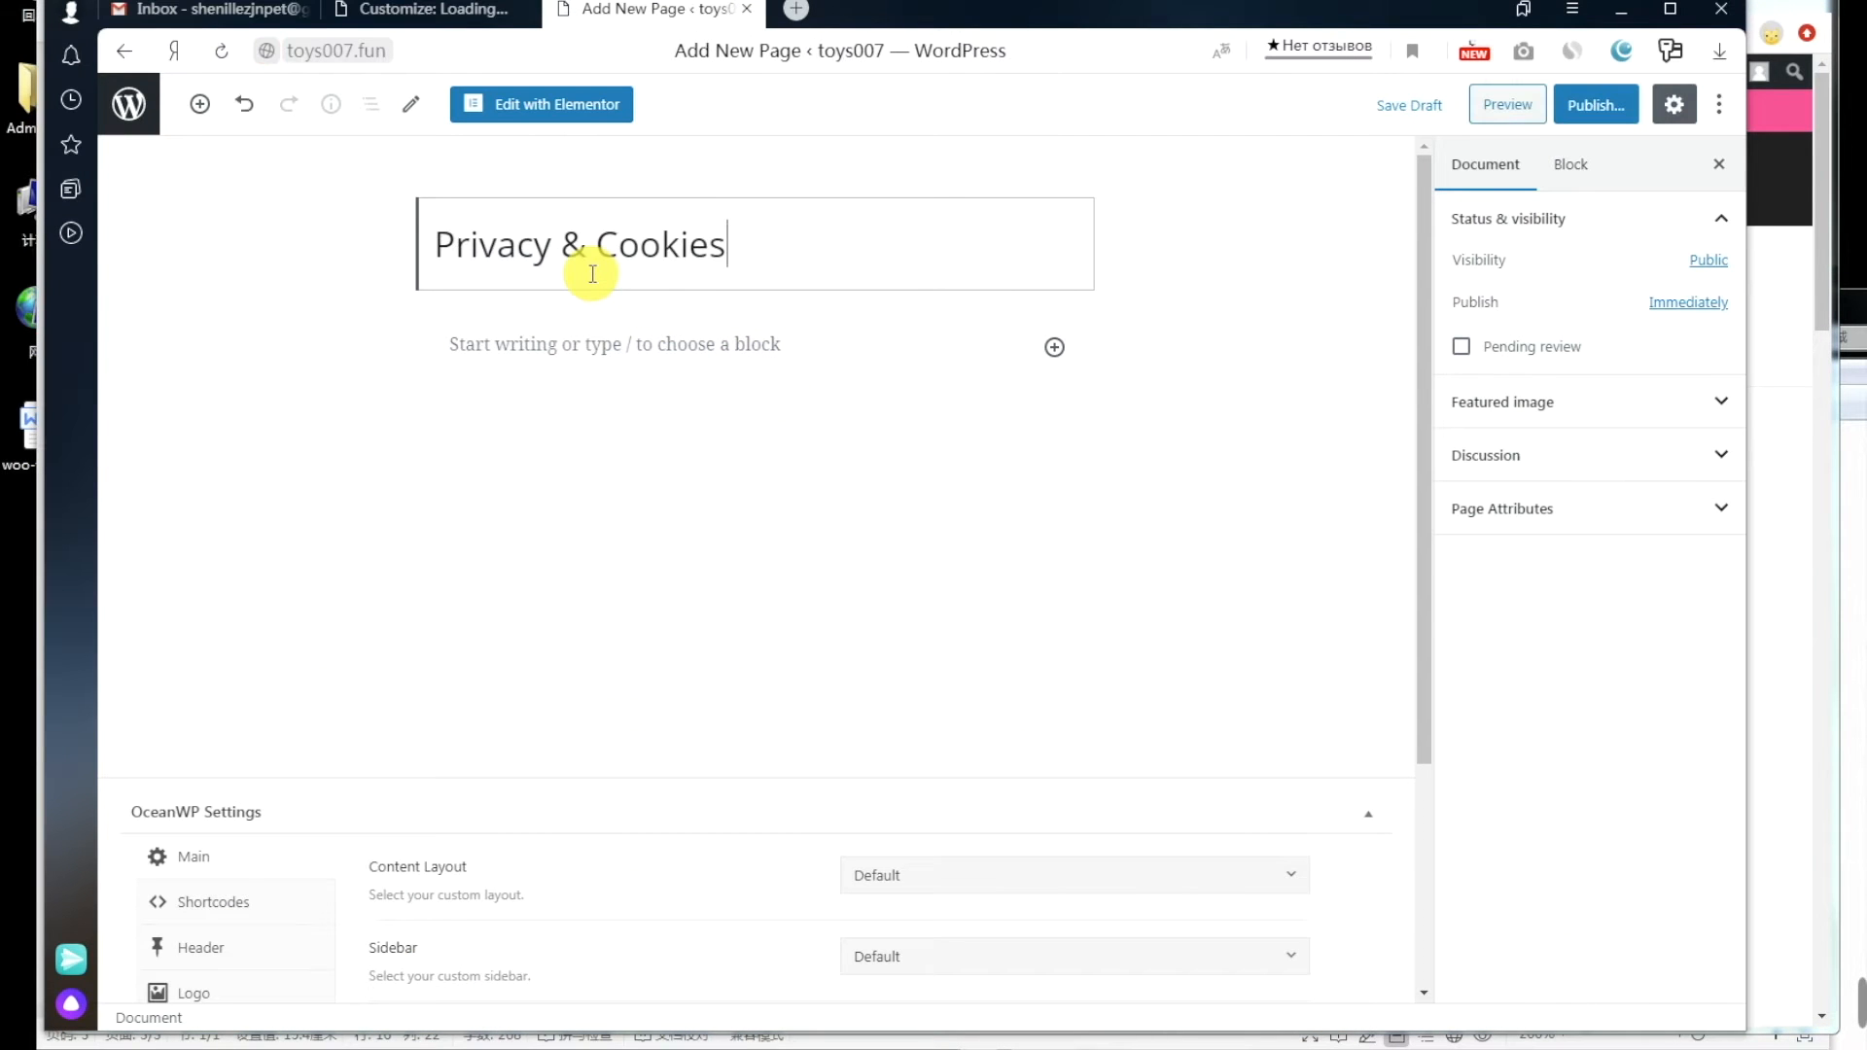
{"action": "left_click", "coordinate": [567, 342]}
Step: Copy the reference privacy policy article and paste it into the page body
{"action": "key", "text": "alt+Tab"}
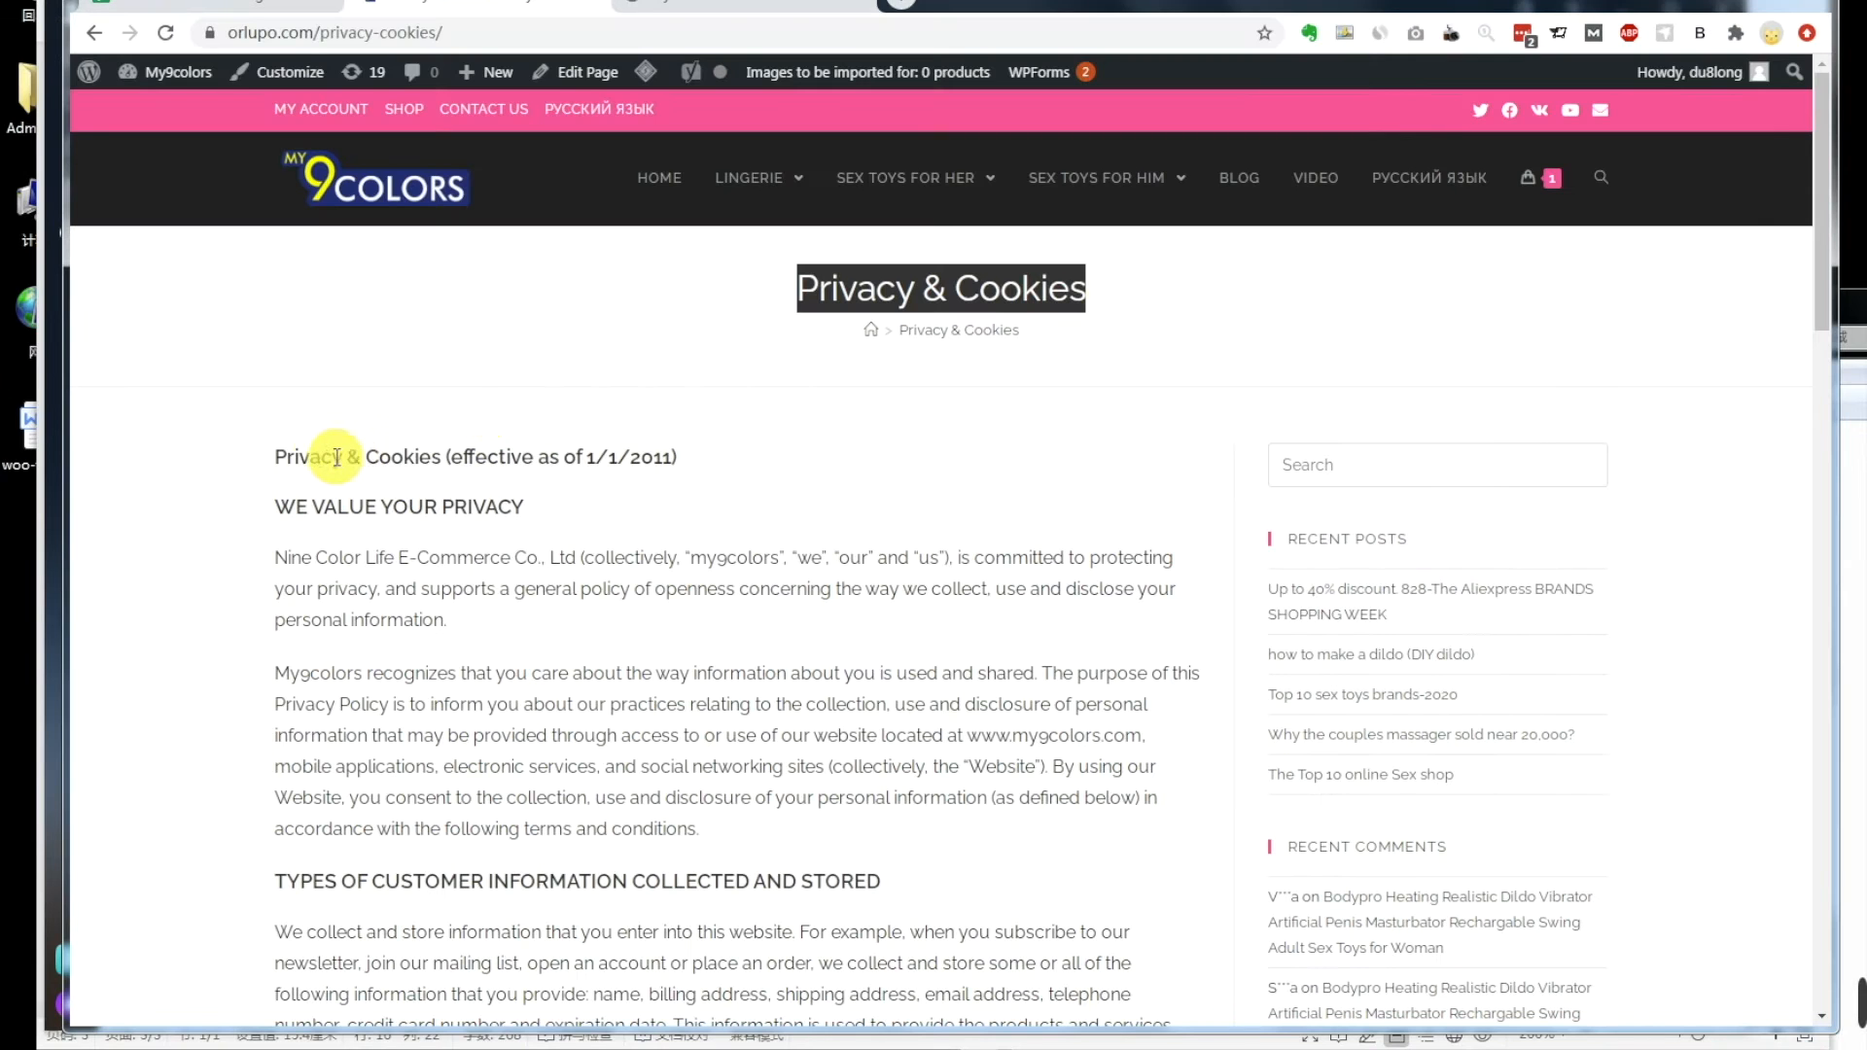
{"action": "left_click_drag", "start_coordinate": [272, 456], "coordinate": [311, 469]}
{"action": "scroll", "coordinate": [445, 592], "scroll_direction": "down", "scroll_amount": 15}
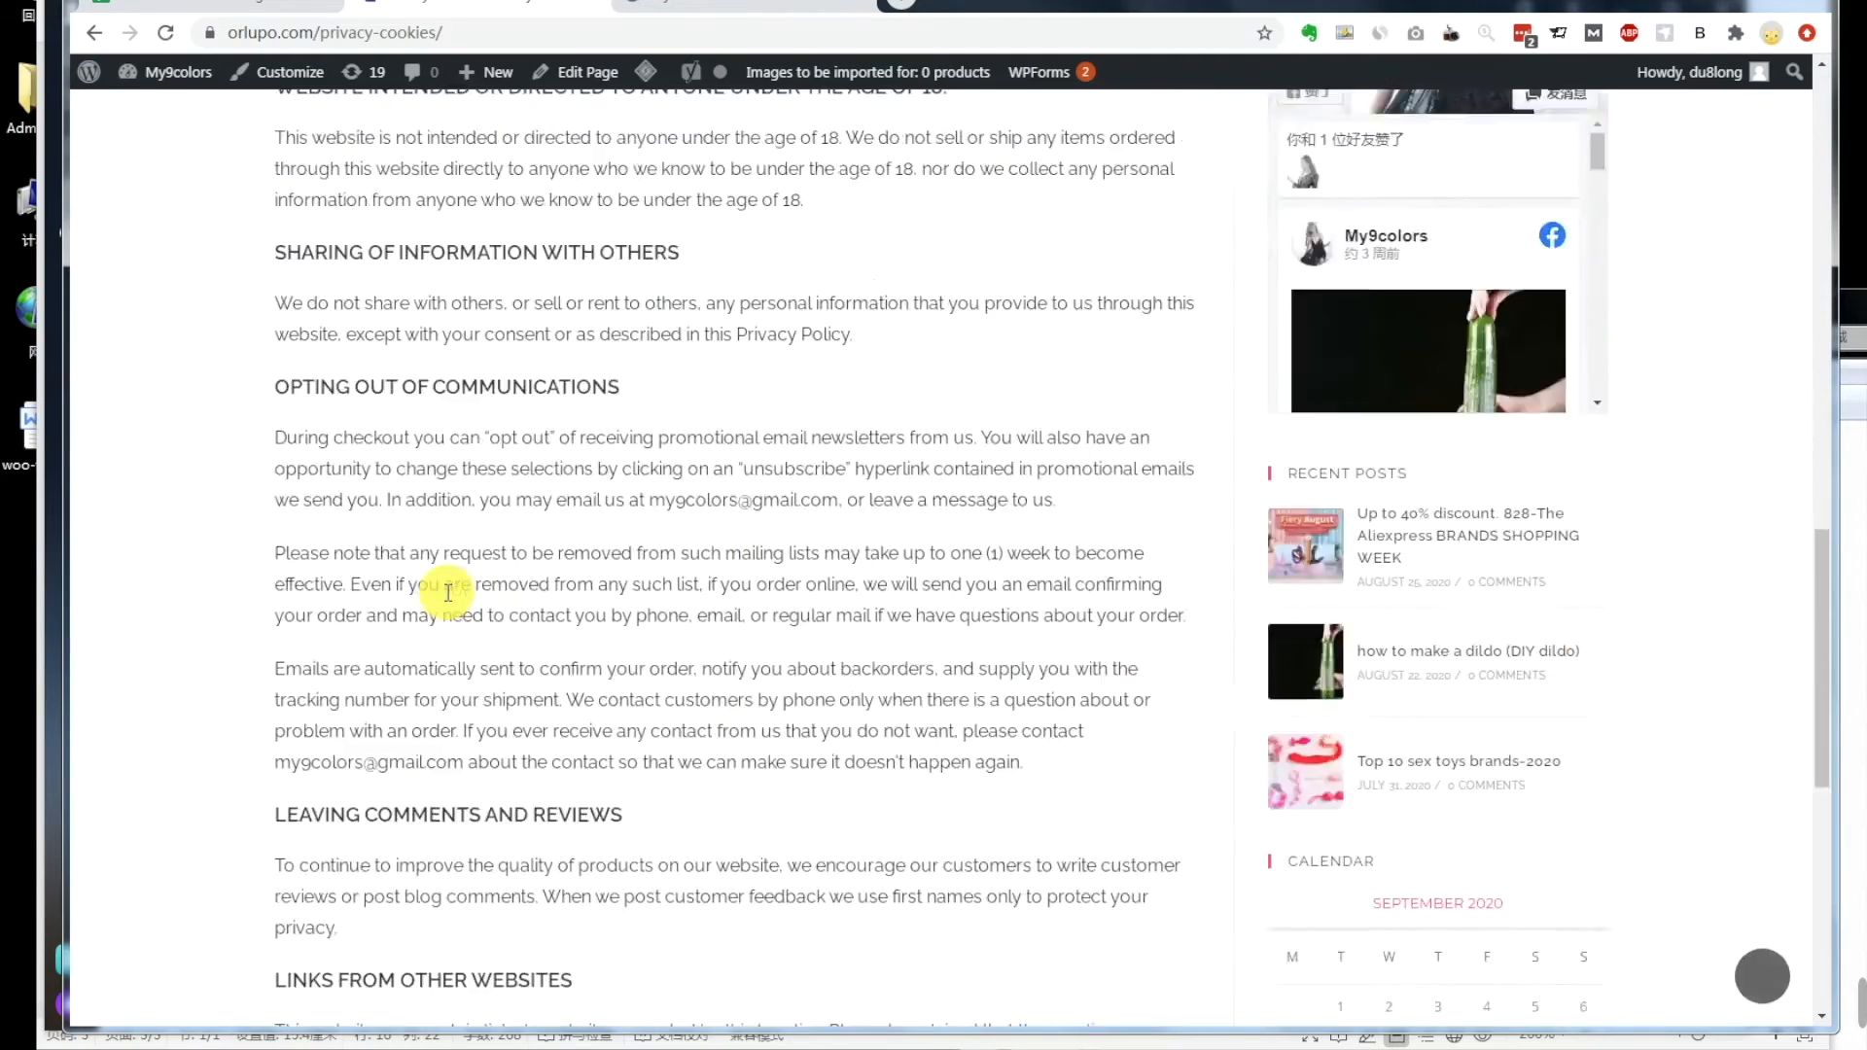
{"action": "left_click_drag", "start_coordinate": [984, 564], "coordinate": [990, 567]}
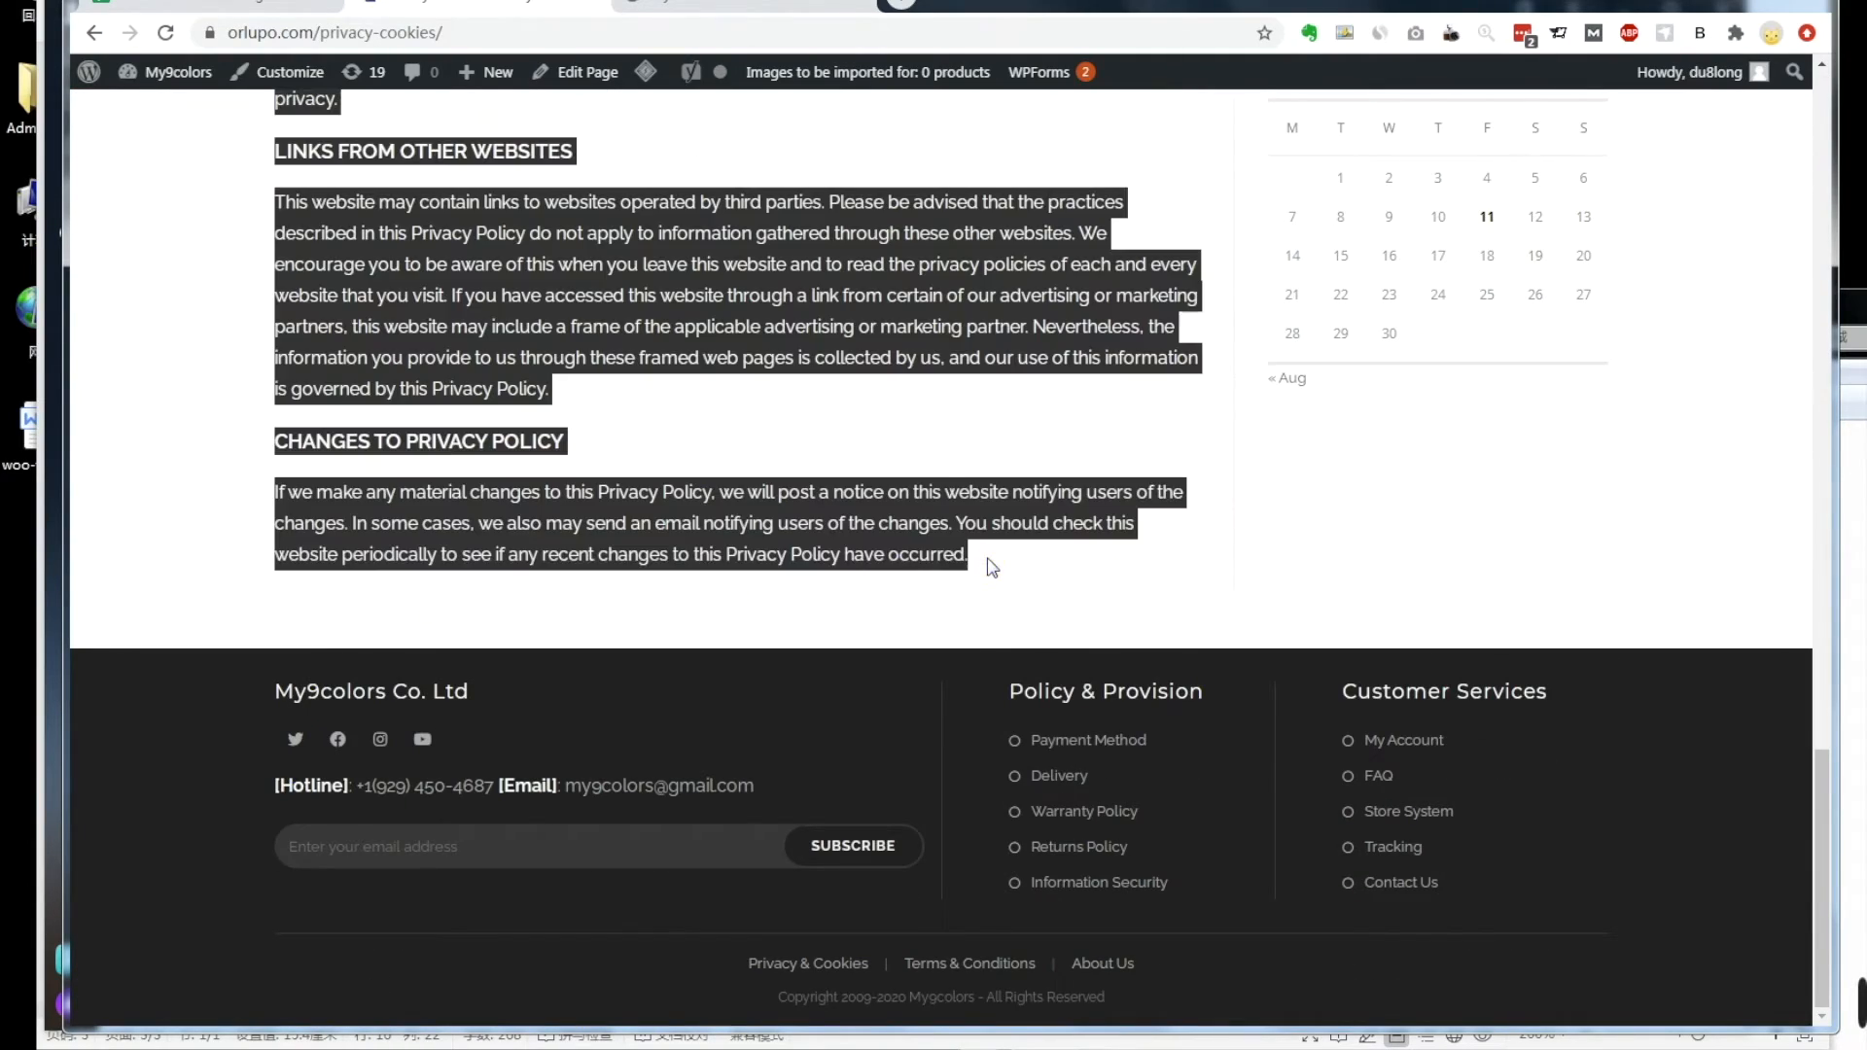
{"action": "right_click", "coordinate": [835, 548]}
{"action": "left_click", "coordinate": [887, 572]}
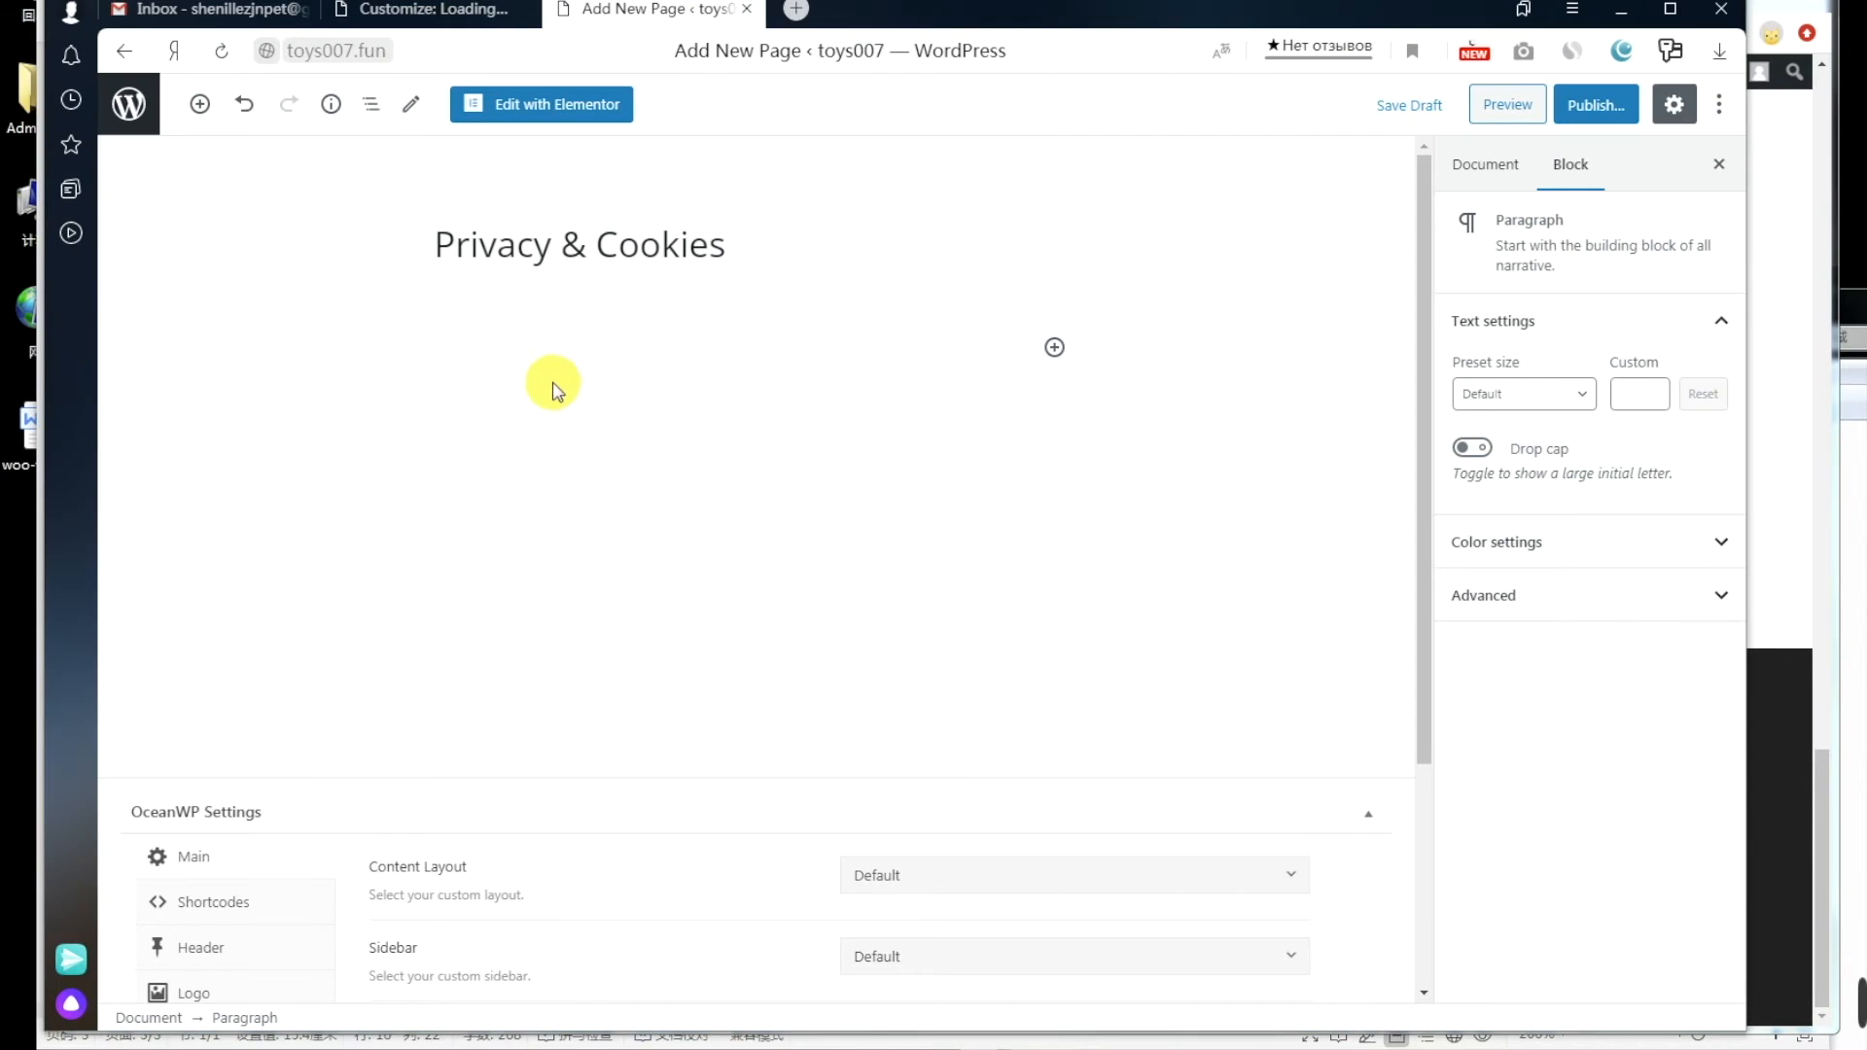
{"action": "key", "text": "ctrl+v"}
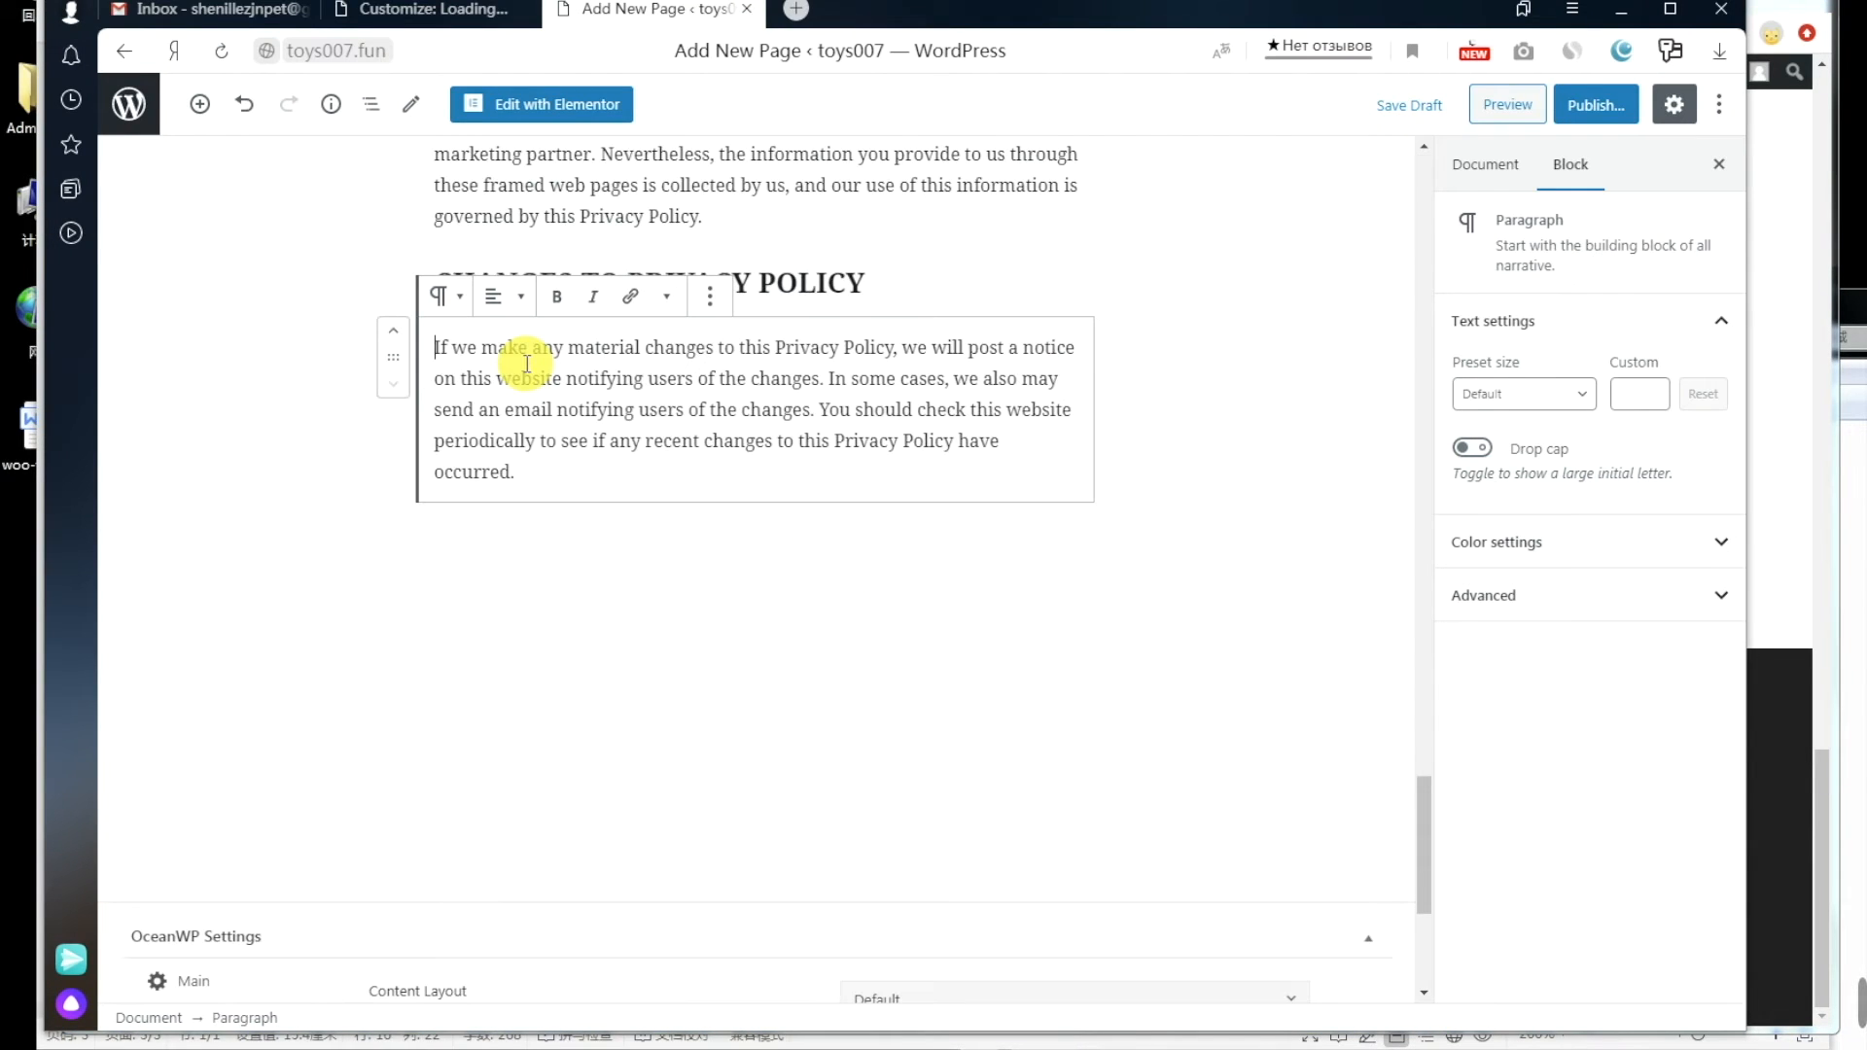
{"action": "scroll", "coordinate": [826, 596], "scroll_direction": "up", "scroll_amount": 5}
{"action": "scroll", "coordinate": [825, 600], "scroll_direction": "up", "scroll_amount": 15}
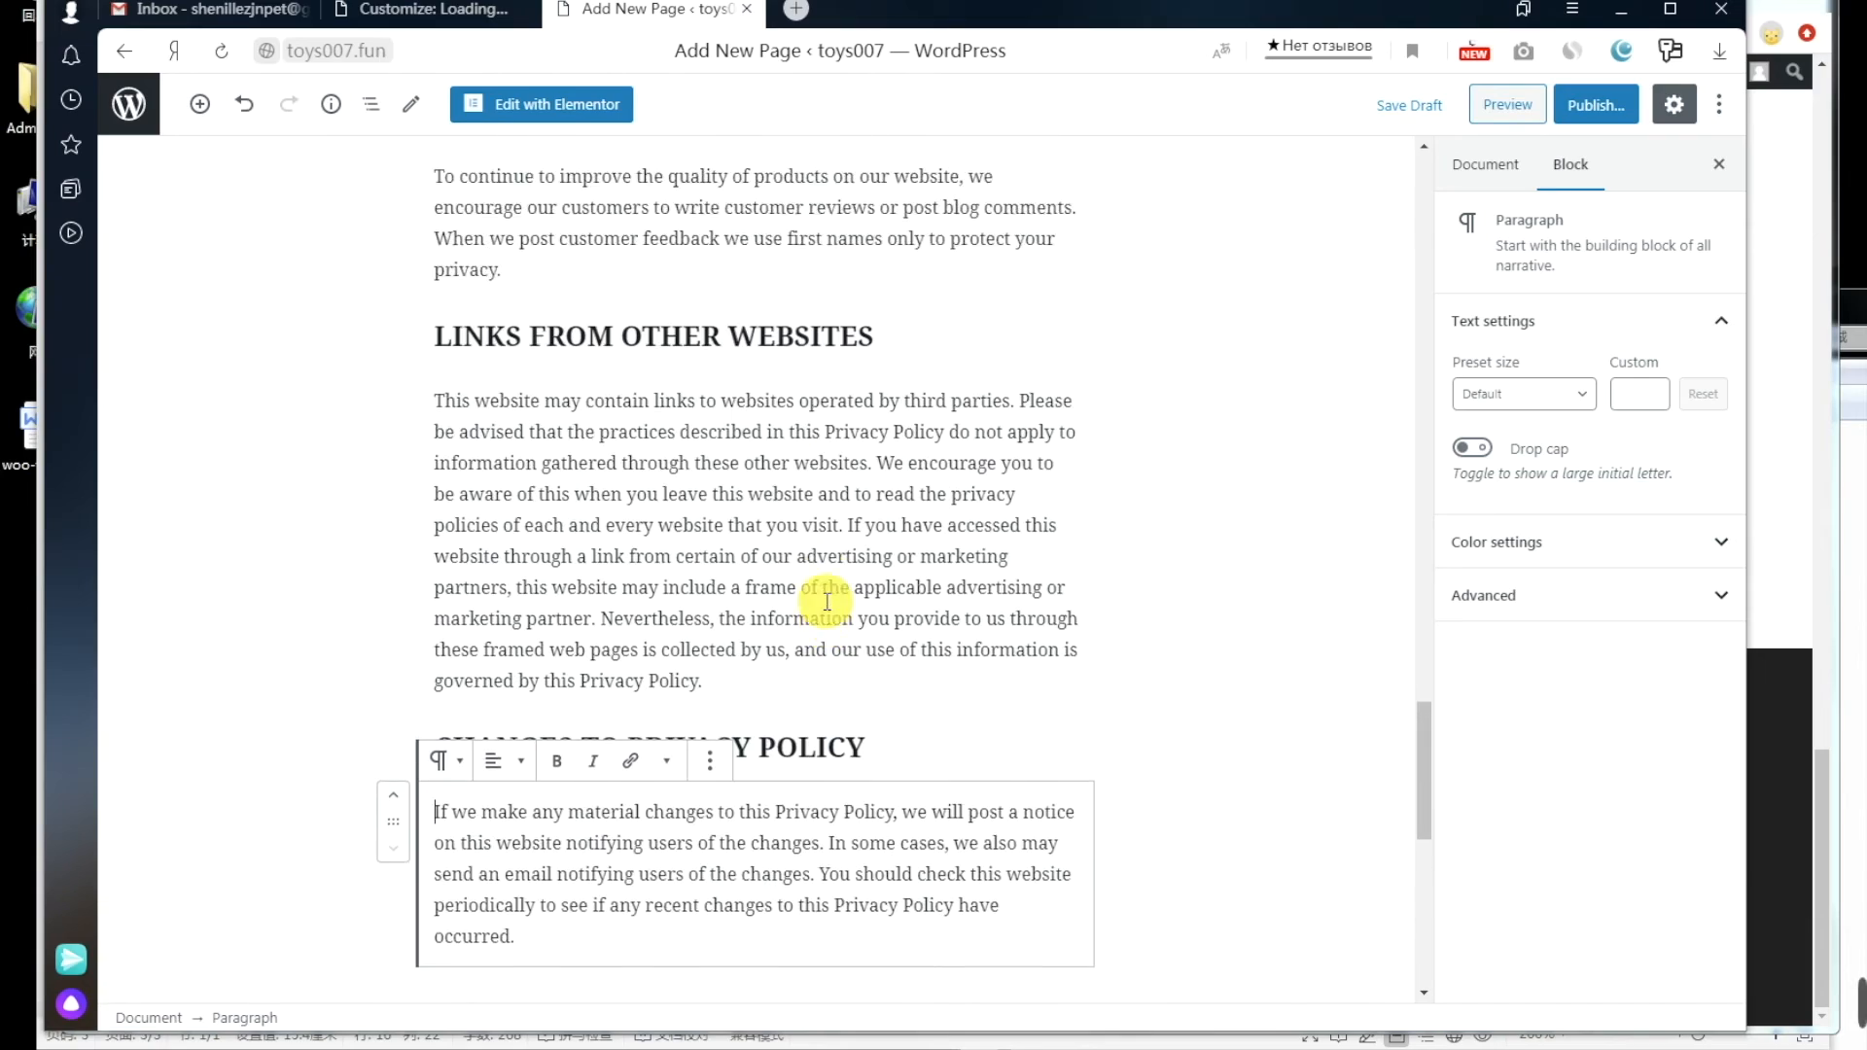
{"action": "scroll", "coordinate": [825, 600], "scroll_direction": "up", "scroll_amount": 5}
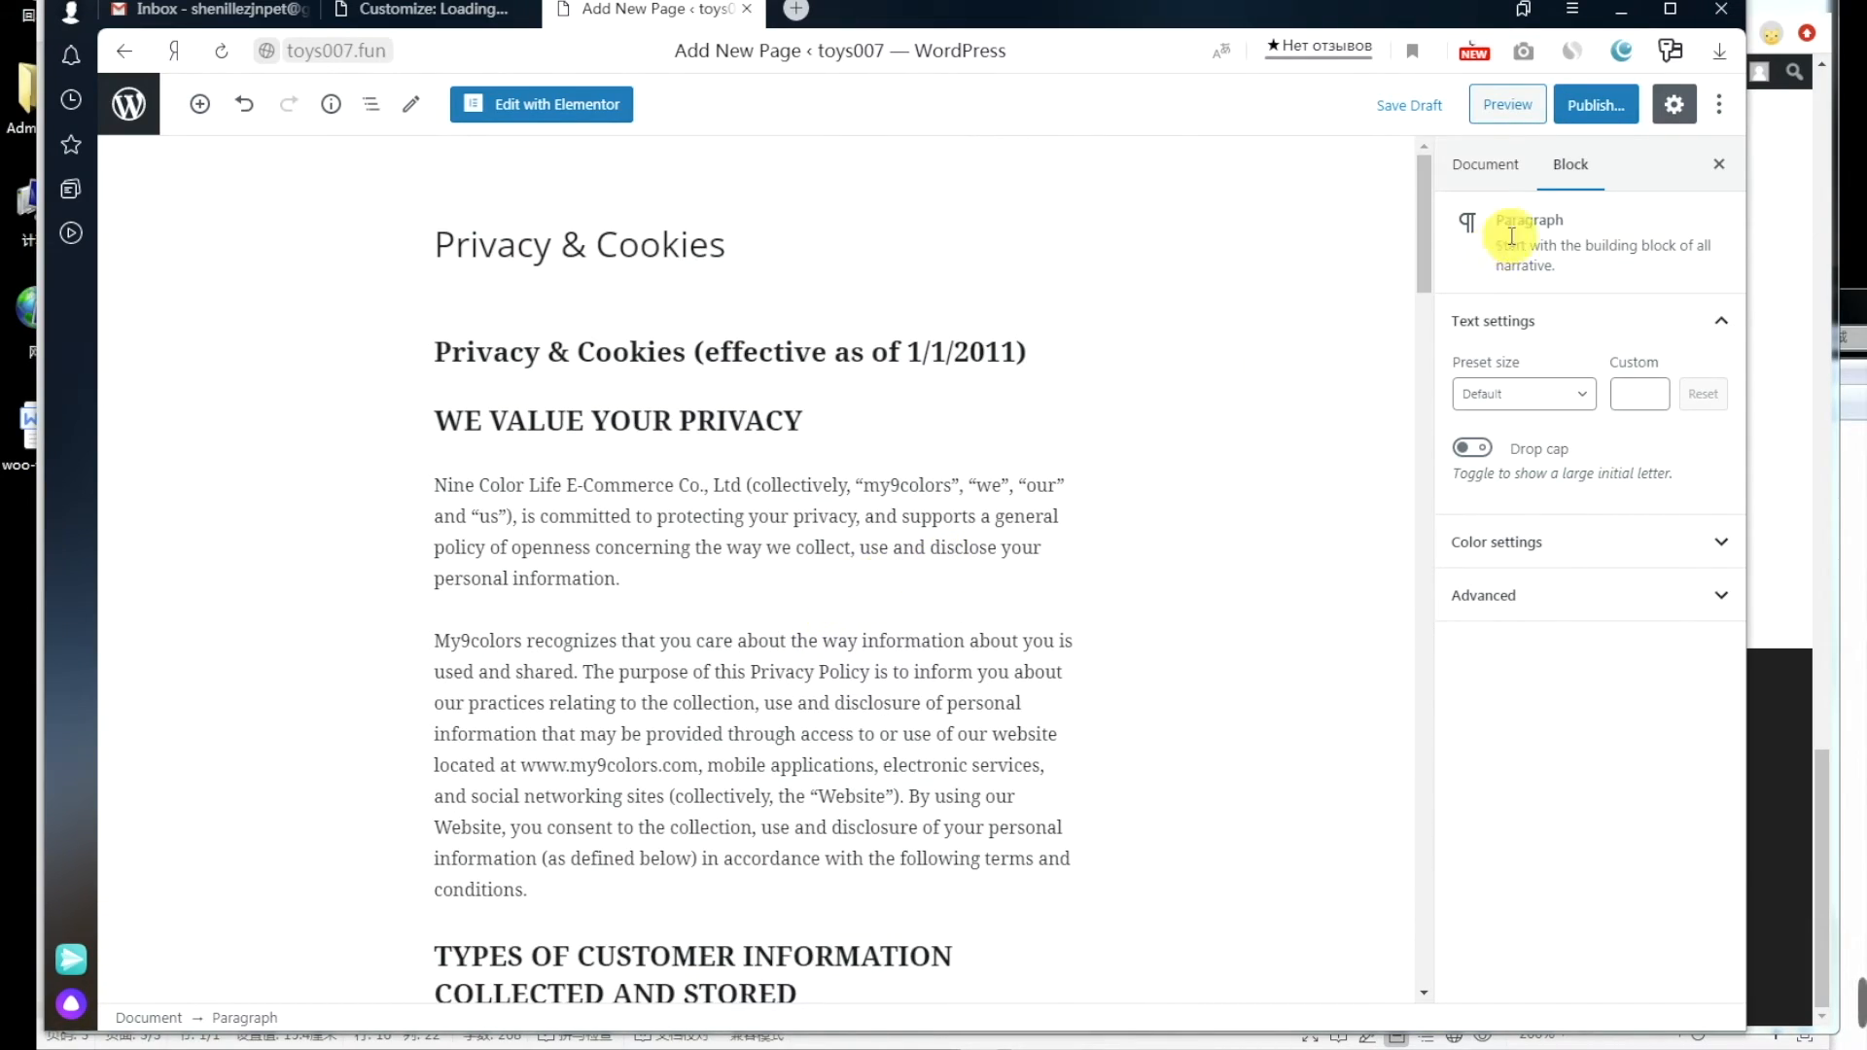
Step: Publish the Privacy & Cookies page and copy its link
{"action": "left_click", "coordinate": [1597, 107]}
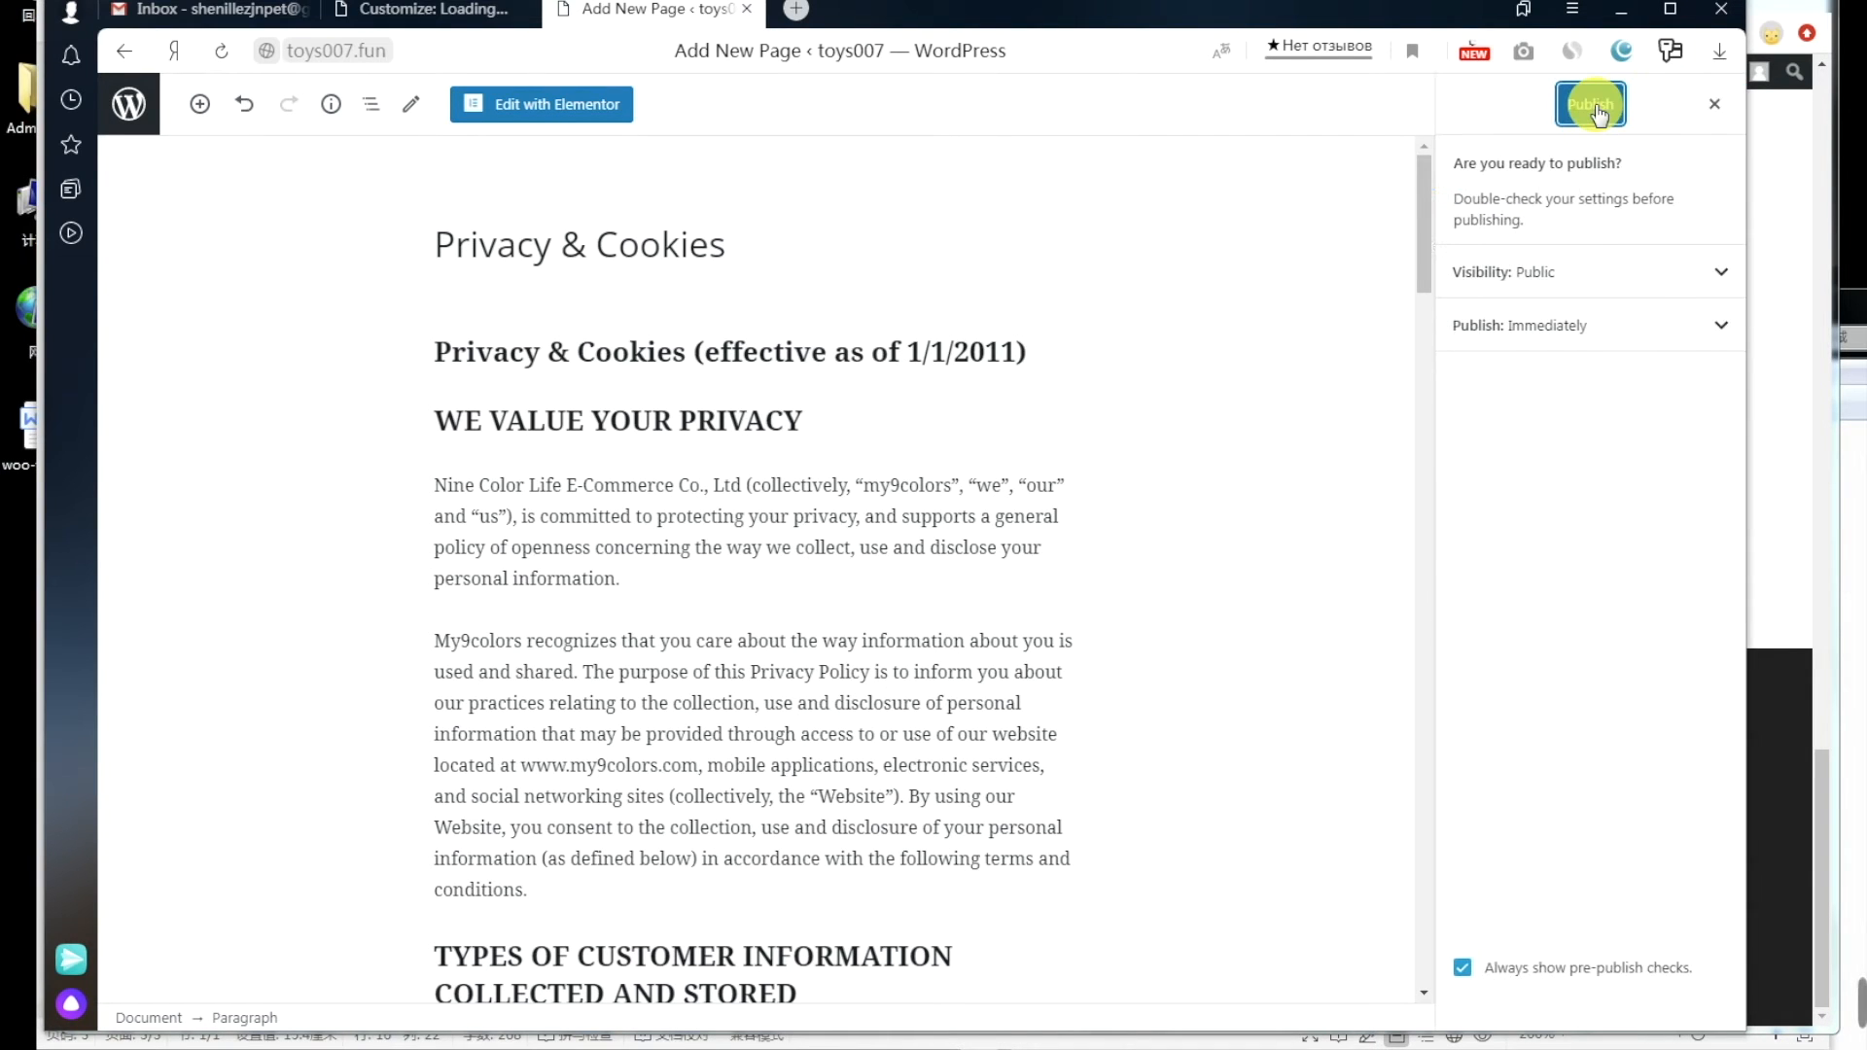
{"action": "left_click", "coordinate": [1595, 107]}
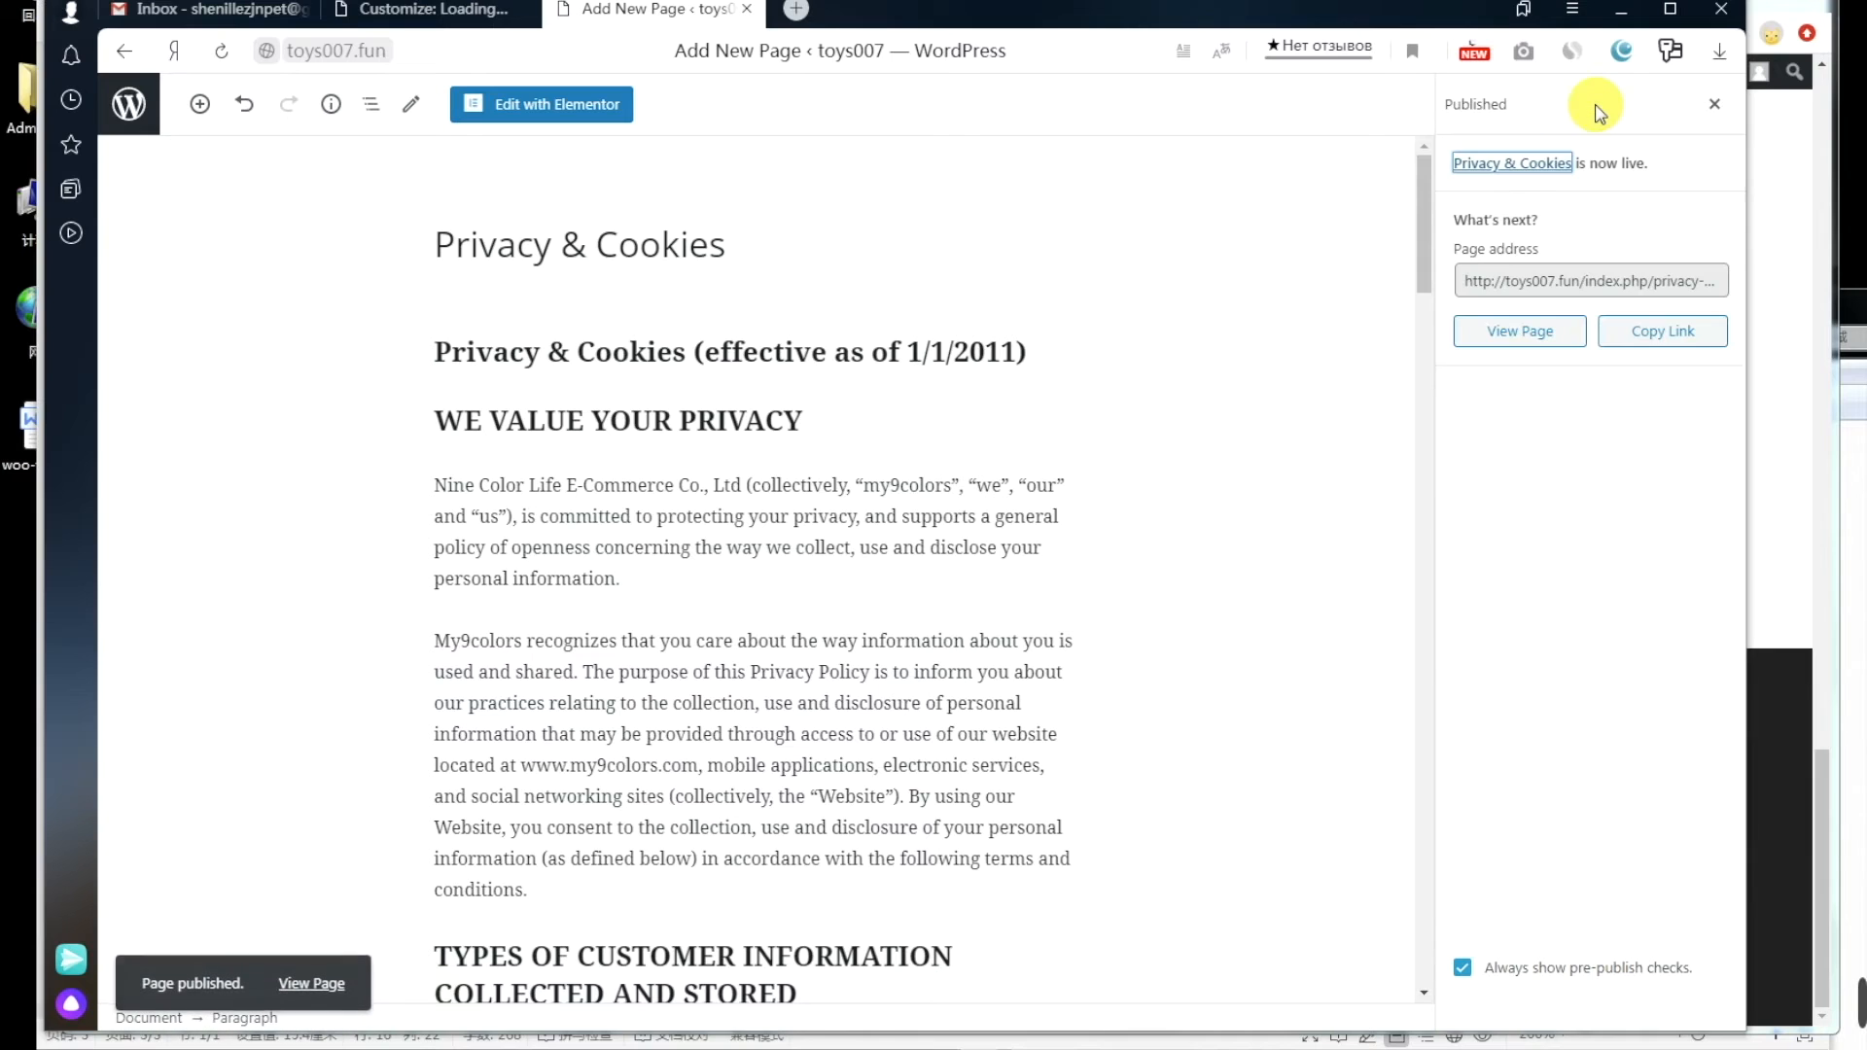
{"action": "left_click", "coordinate": [1665, 331]}
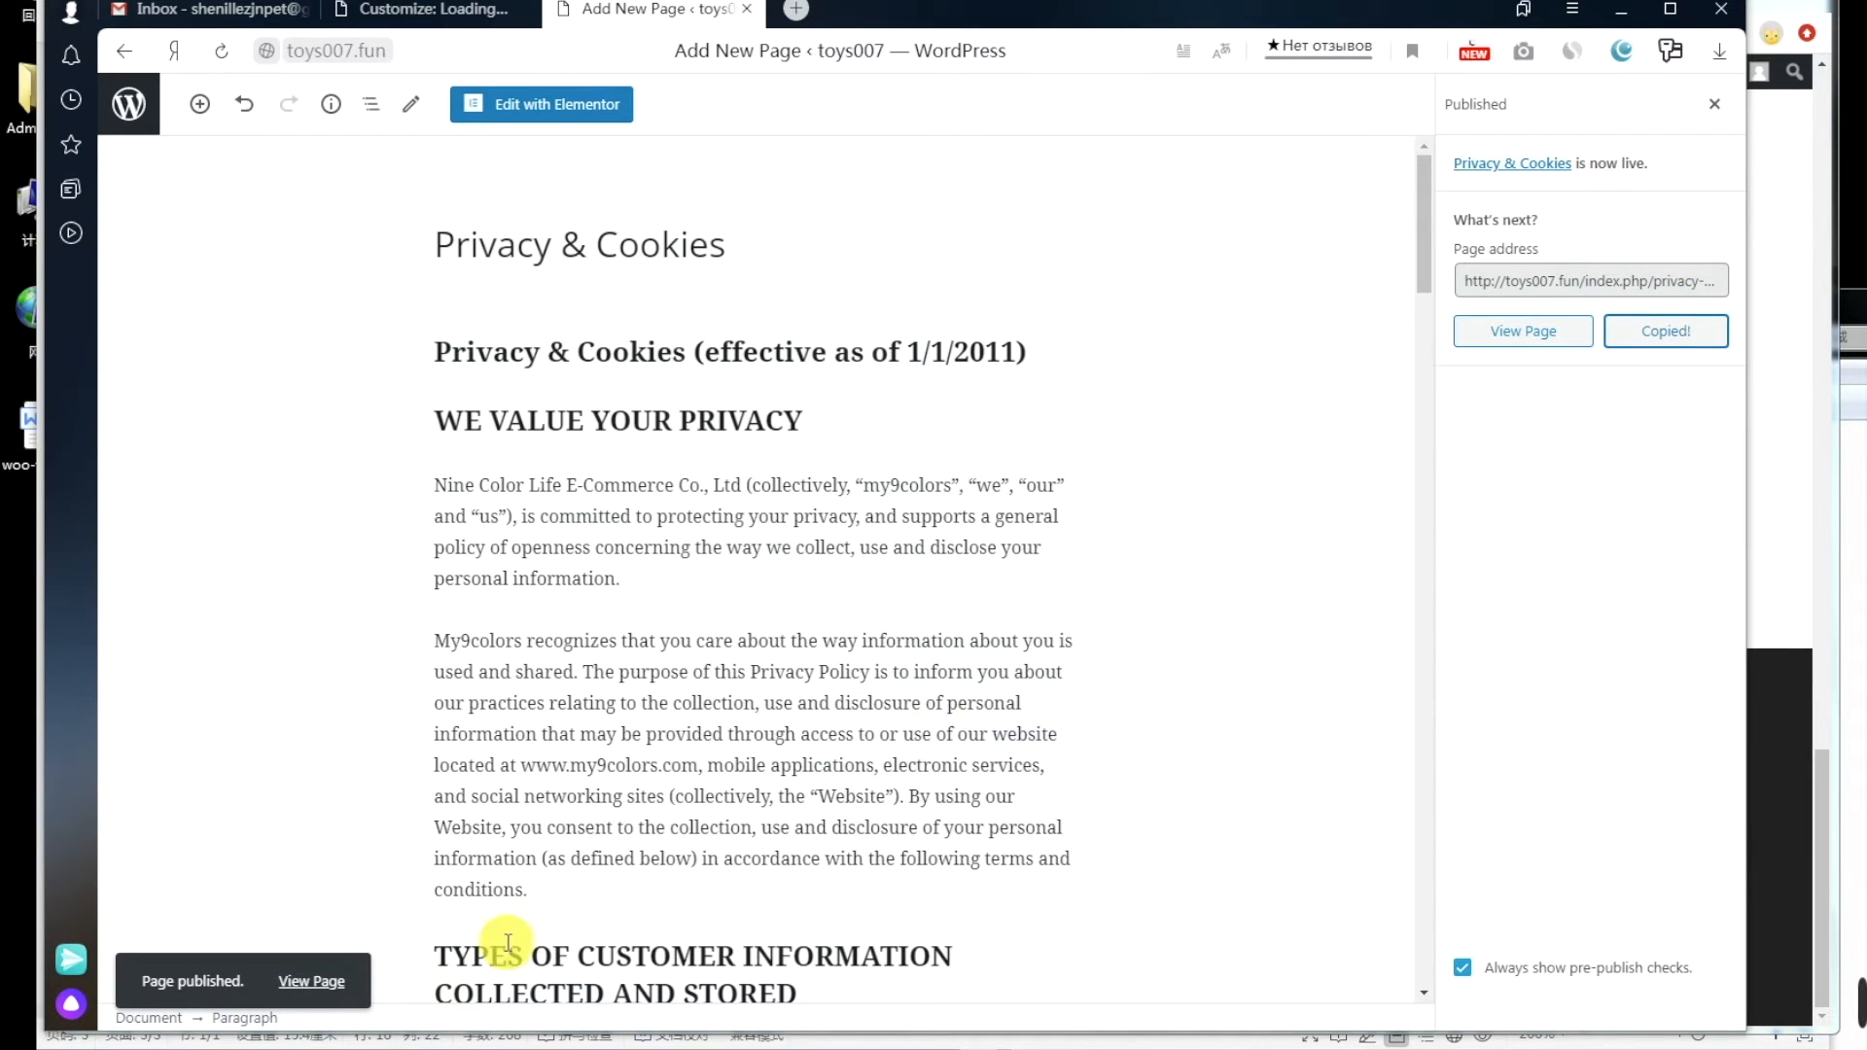
{"action": "left_click", "coordinate": [331, 1031]}
{"action": "left_click", "coordinate": [632, 453]}
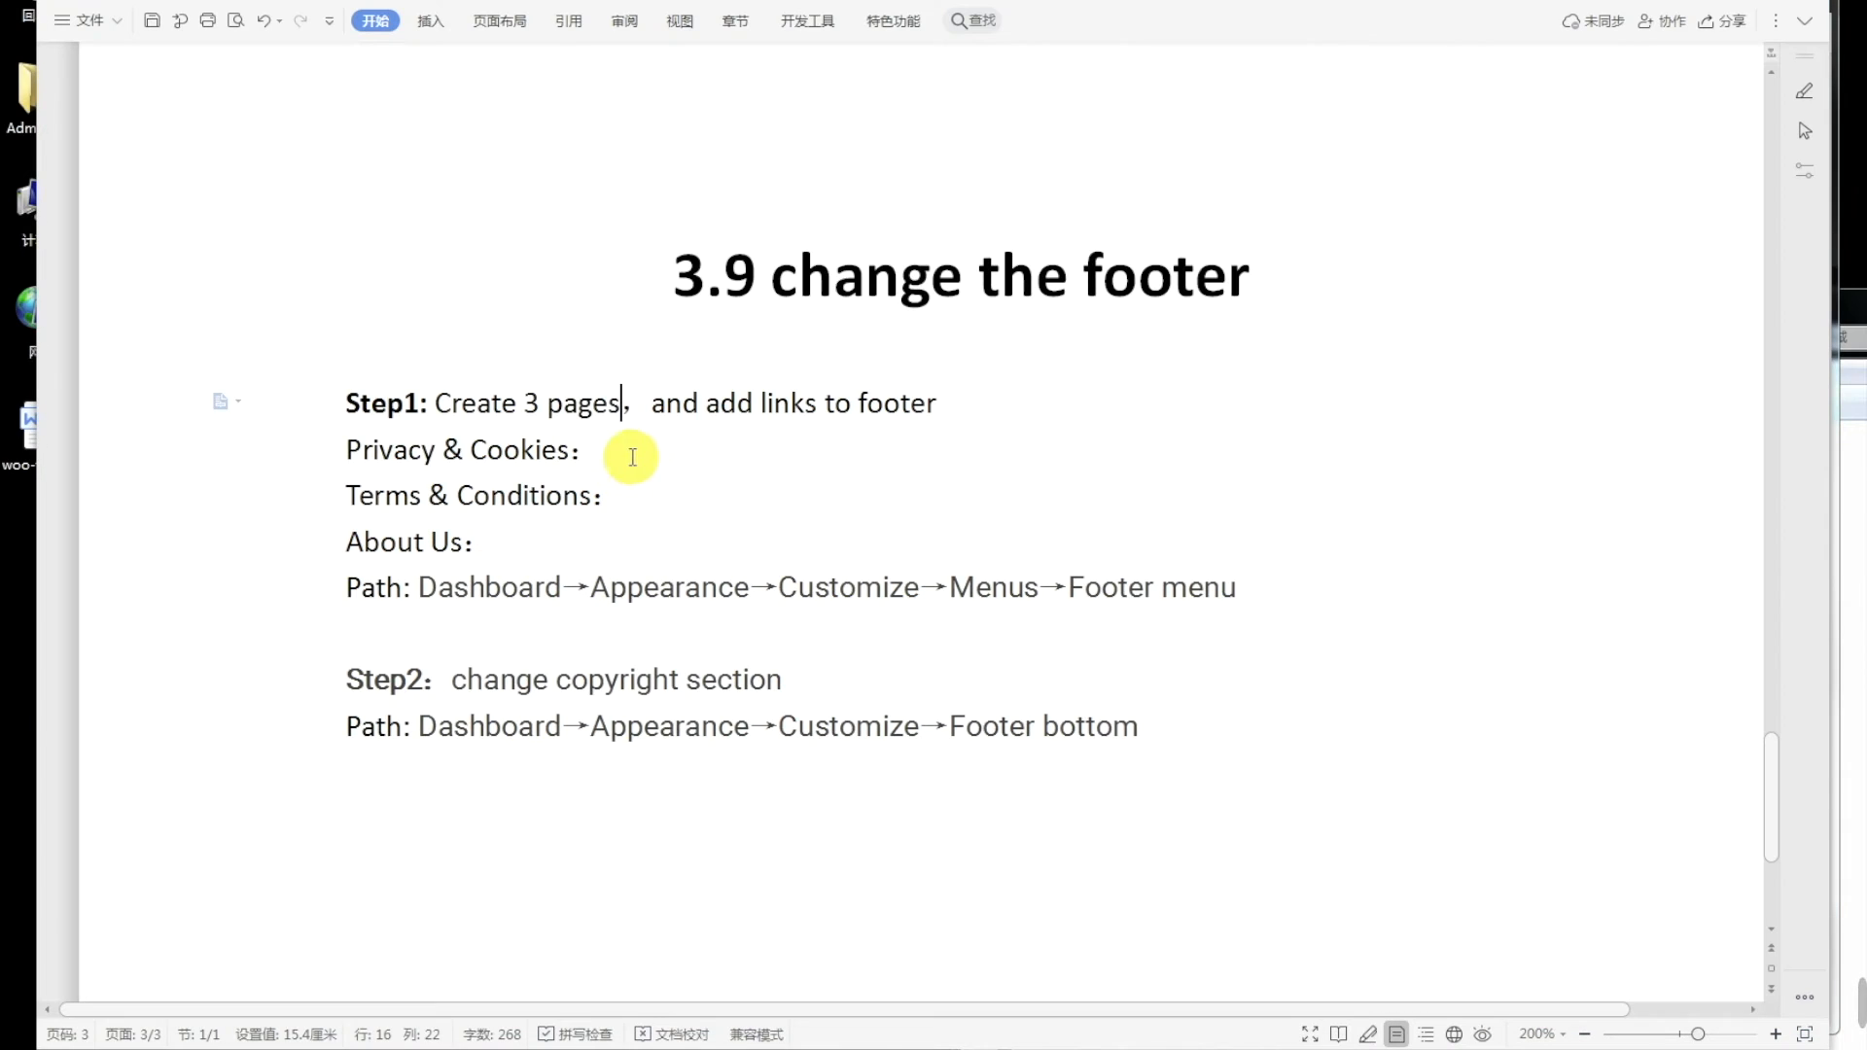
{"action": "key", "text": "ctrl+v"}
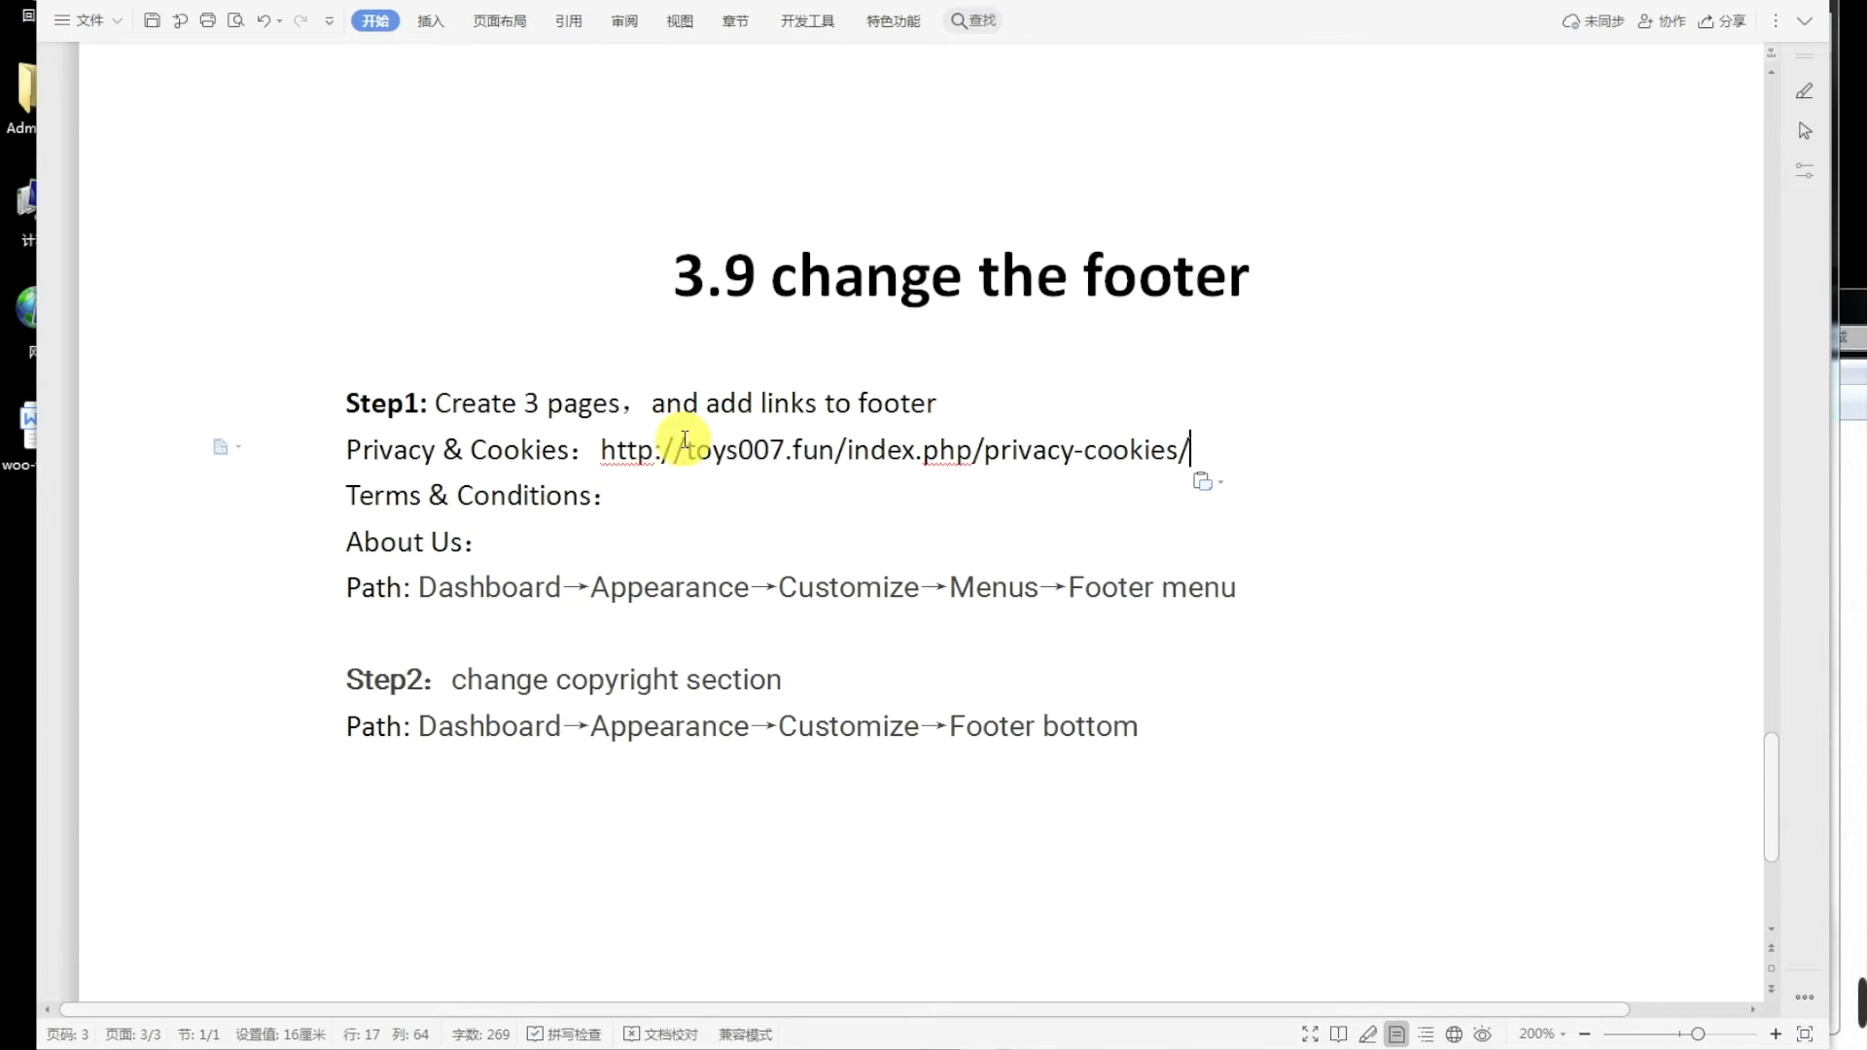
{"action": "left_click", "coordinate": [690, 502]}
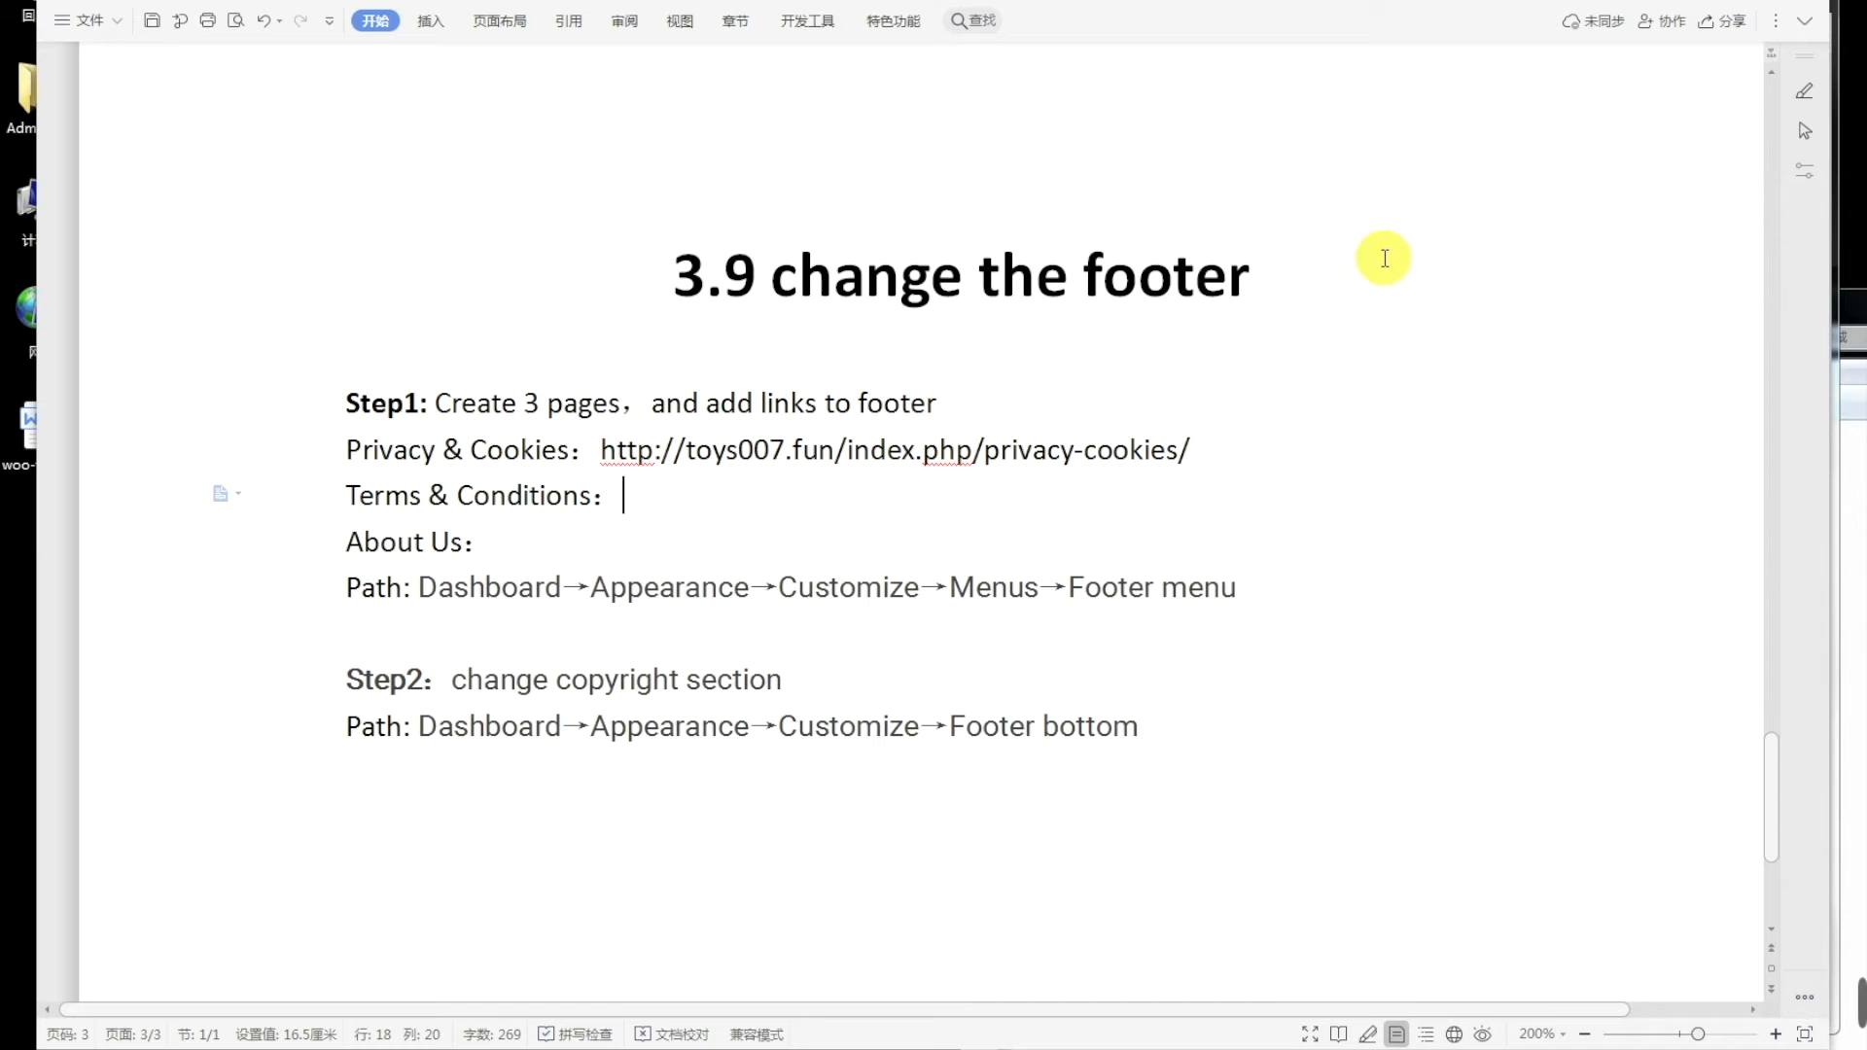
{"action": "mouse_move", "coordinate": [185, 1049]}
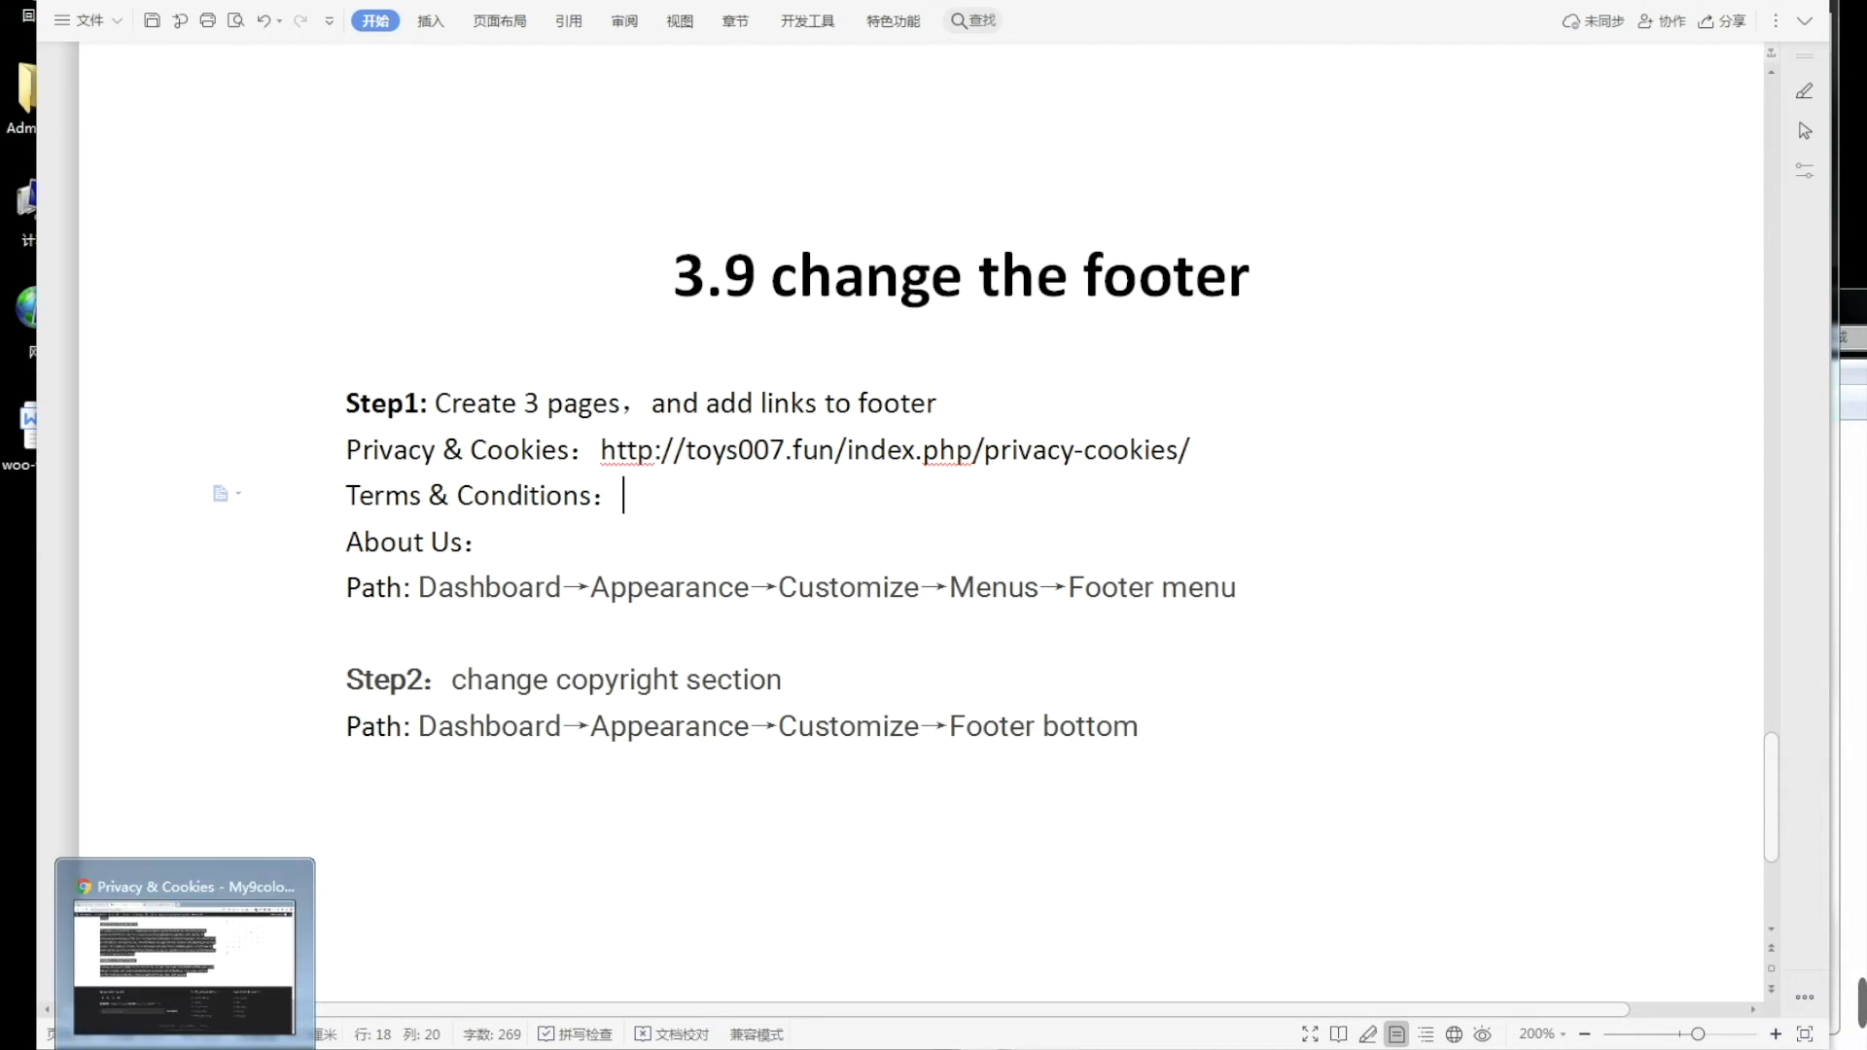
{"action": "left_click", "coordinate": [515, 494]}
{"action": "left_click", "coordinate": [216, 1006]}
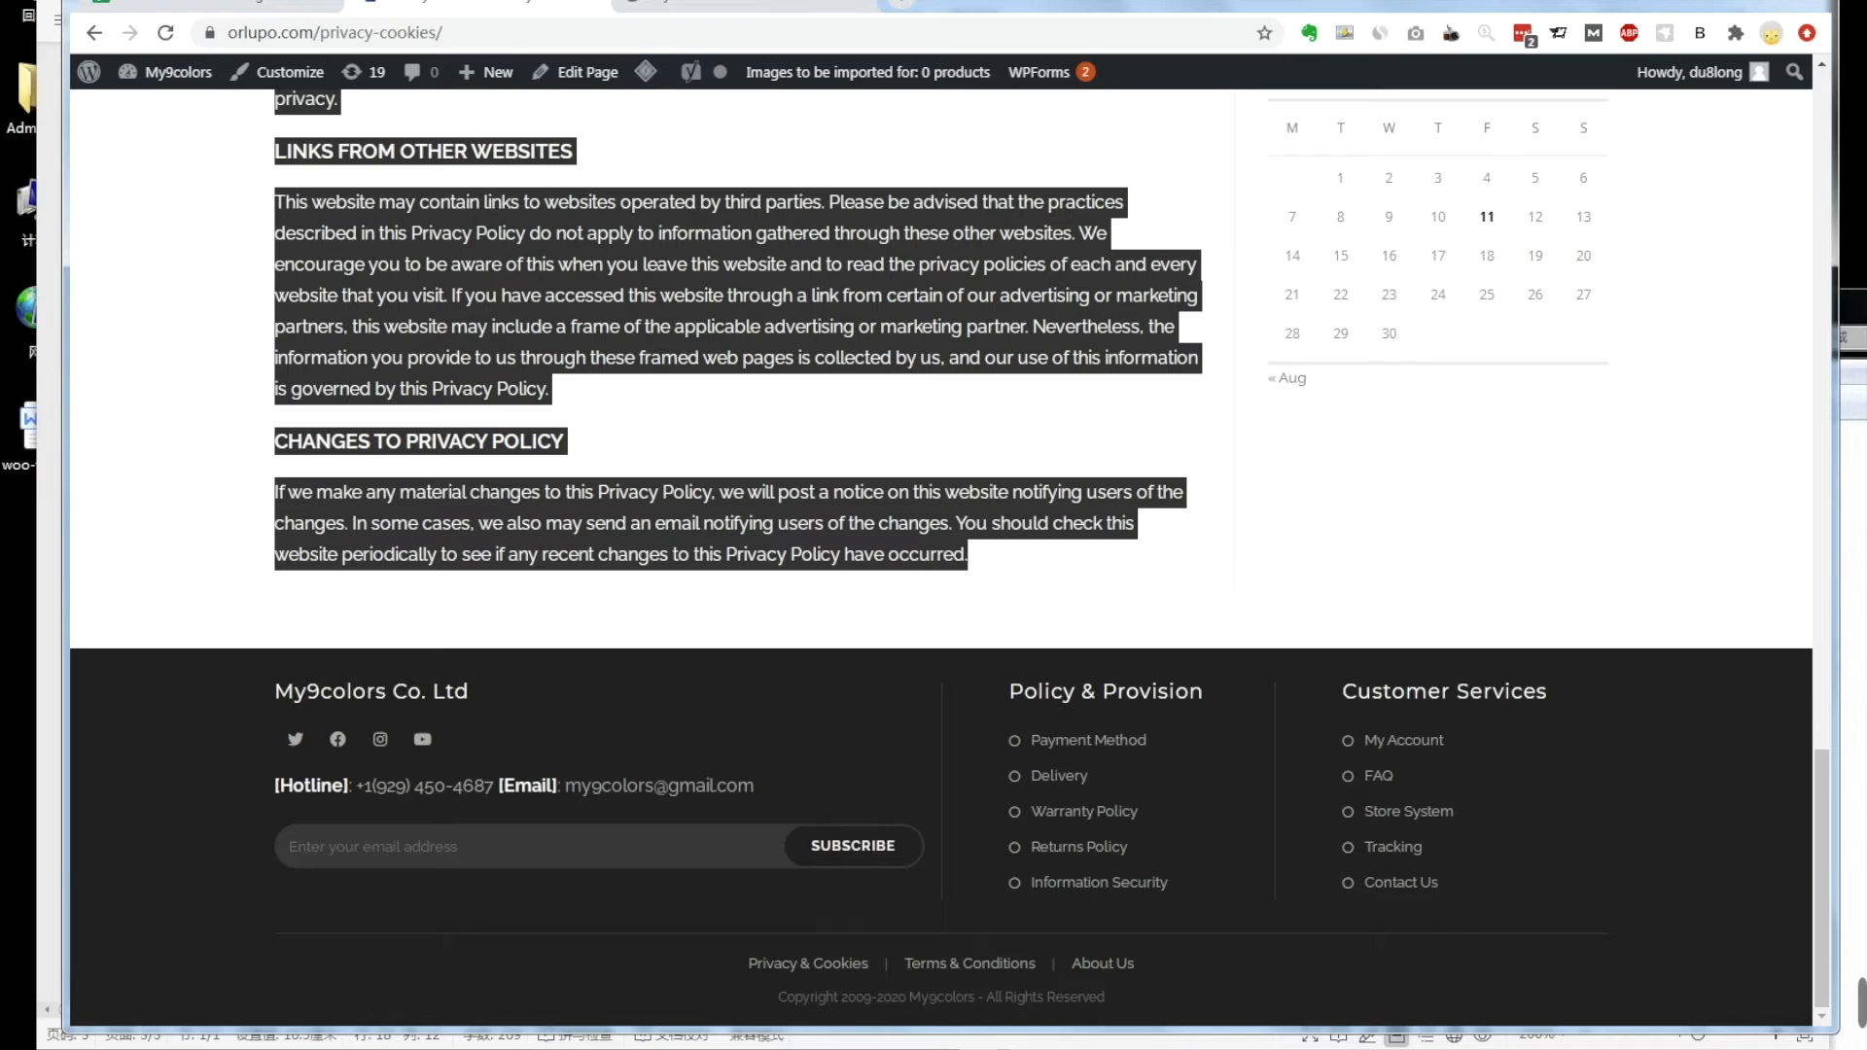
Step: Open the reference Terms & Conditions page and start another new WordPress page
{"action": "left_click", "coordinate": [950, 963]}
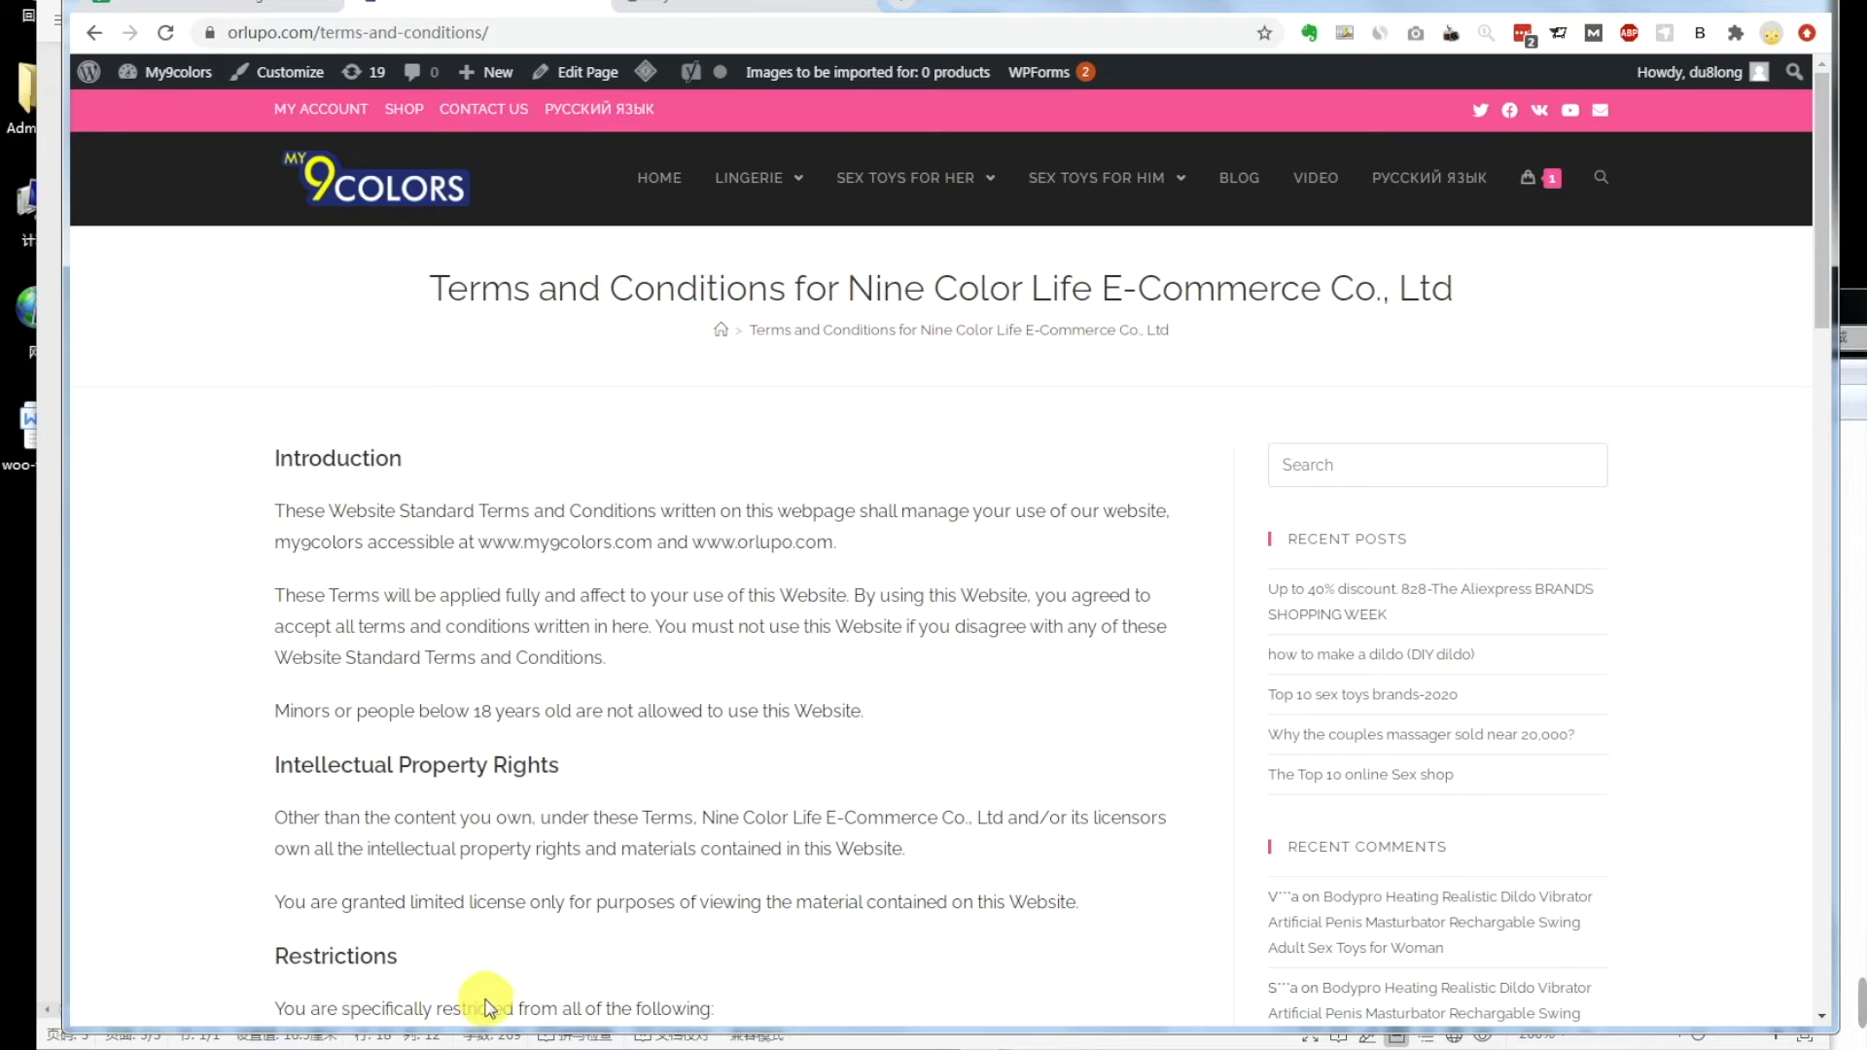
{"action": "mouse_move", "coordinate": [331, 1045]}
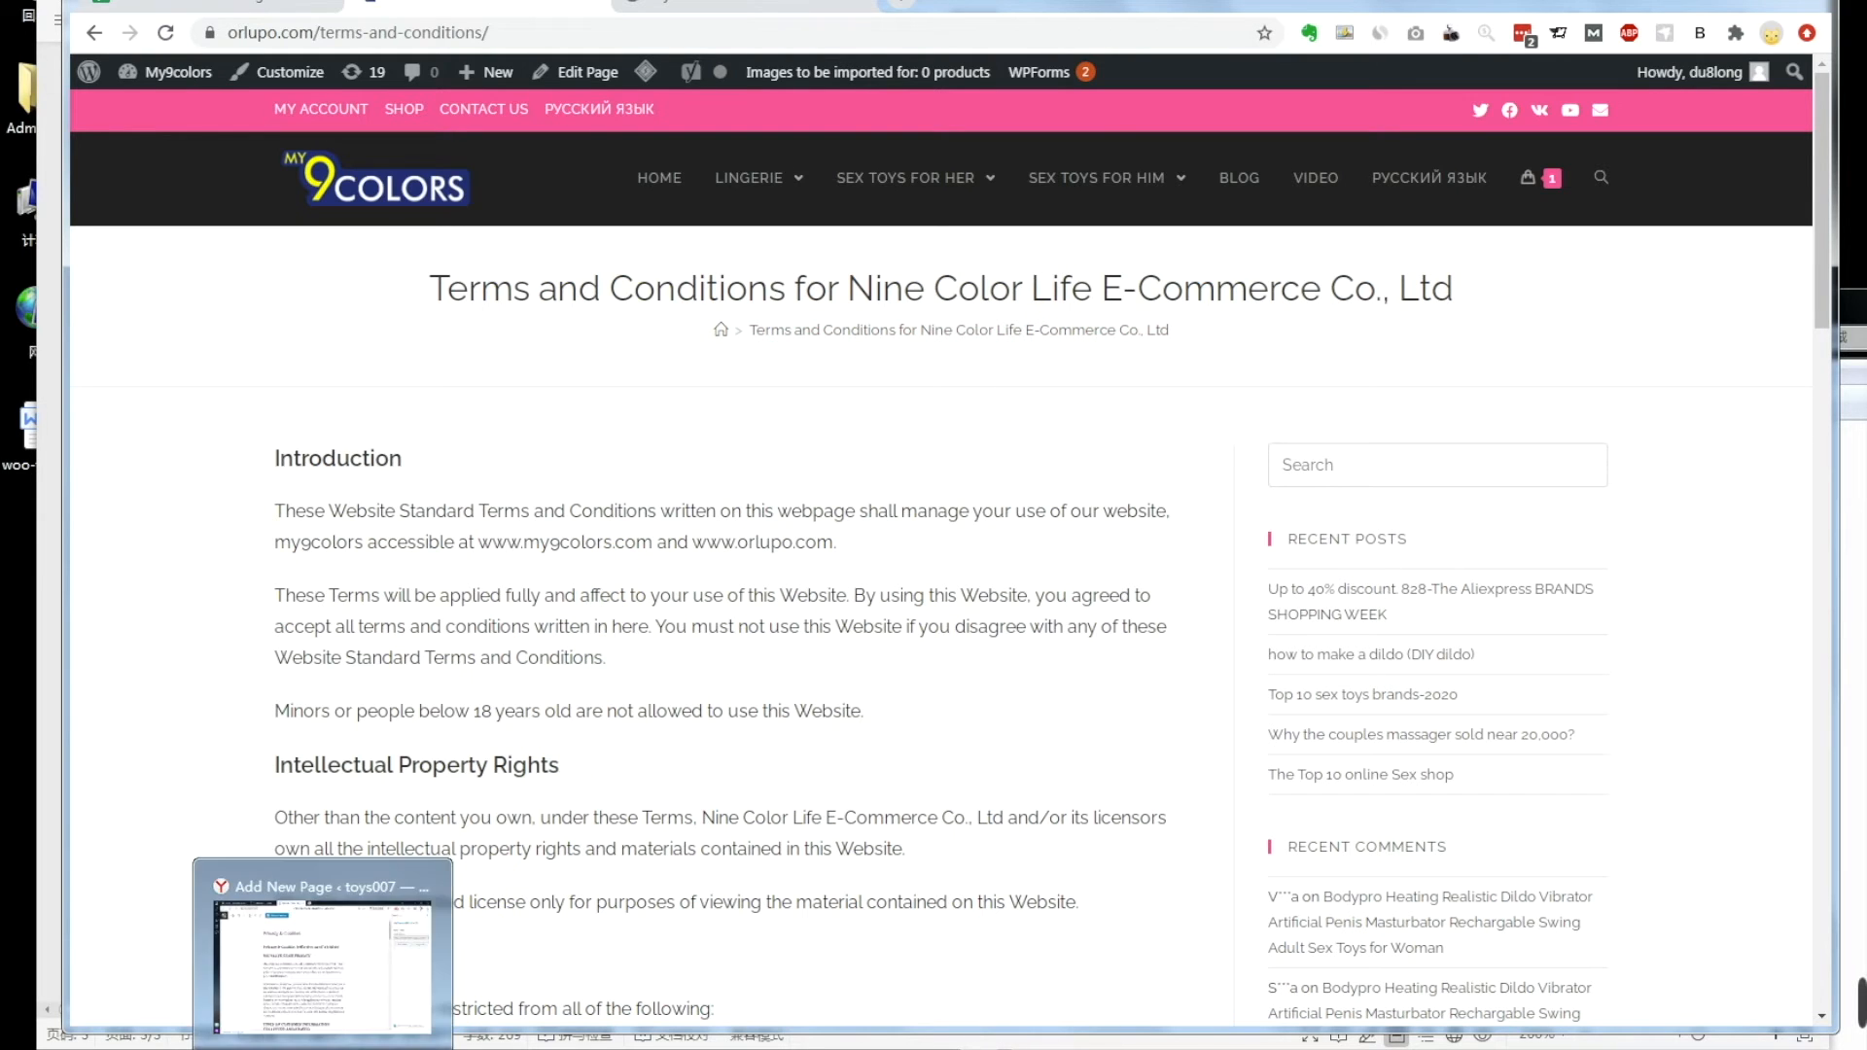
{"action": "left_click", "coordinate": [321, 973]}
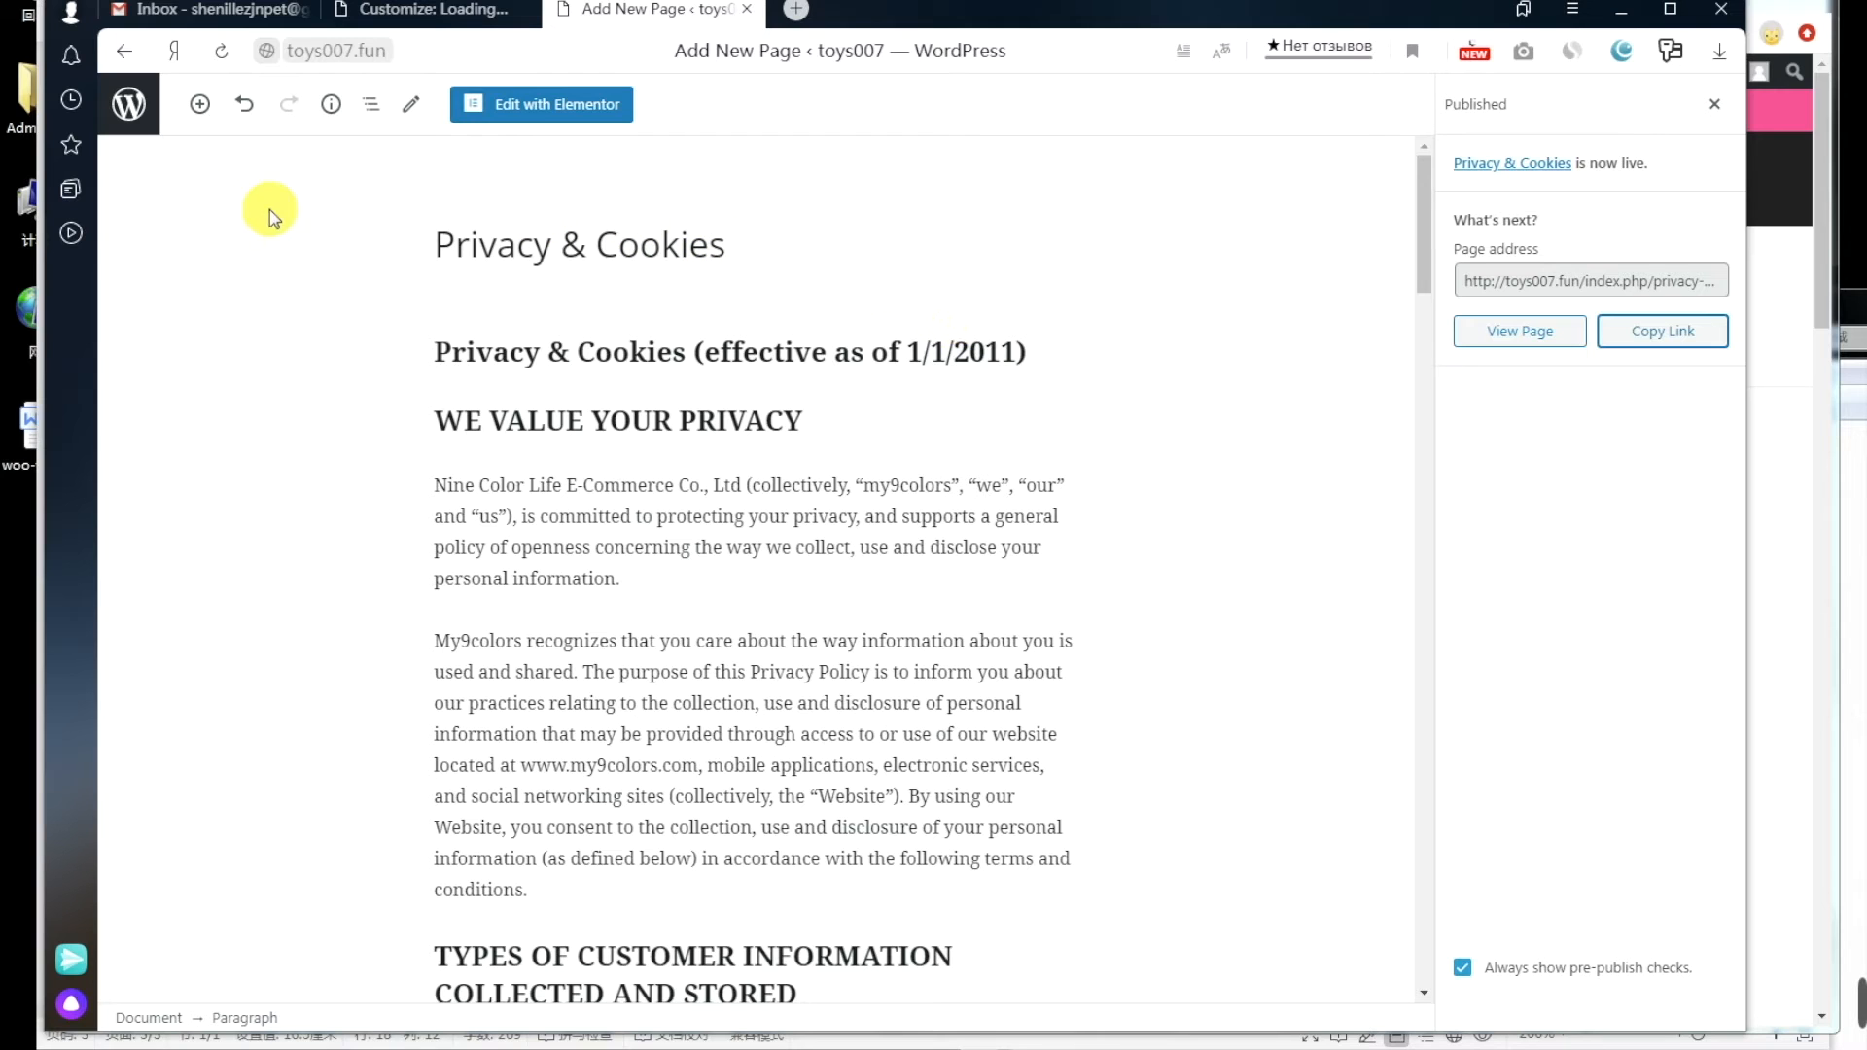
{"action": "left_click", "coordinate": [131, 112]}
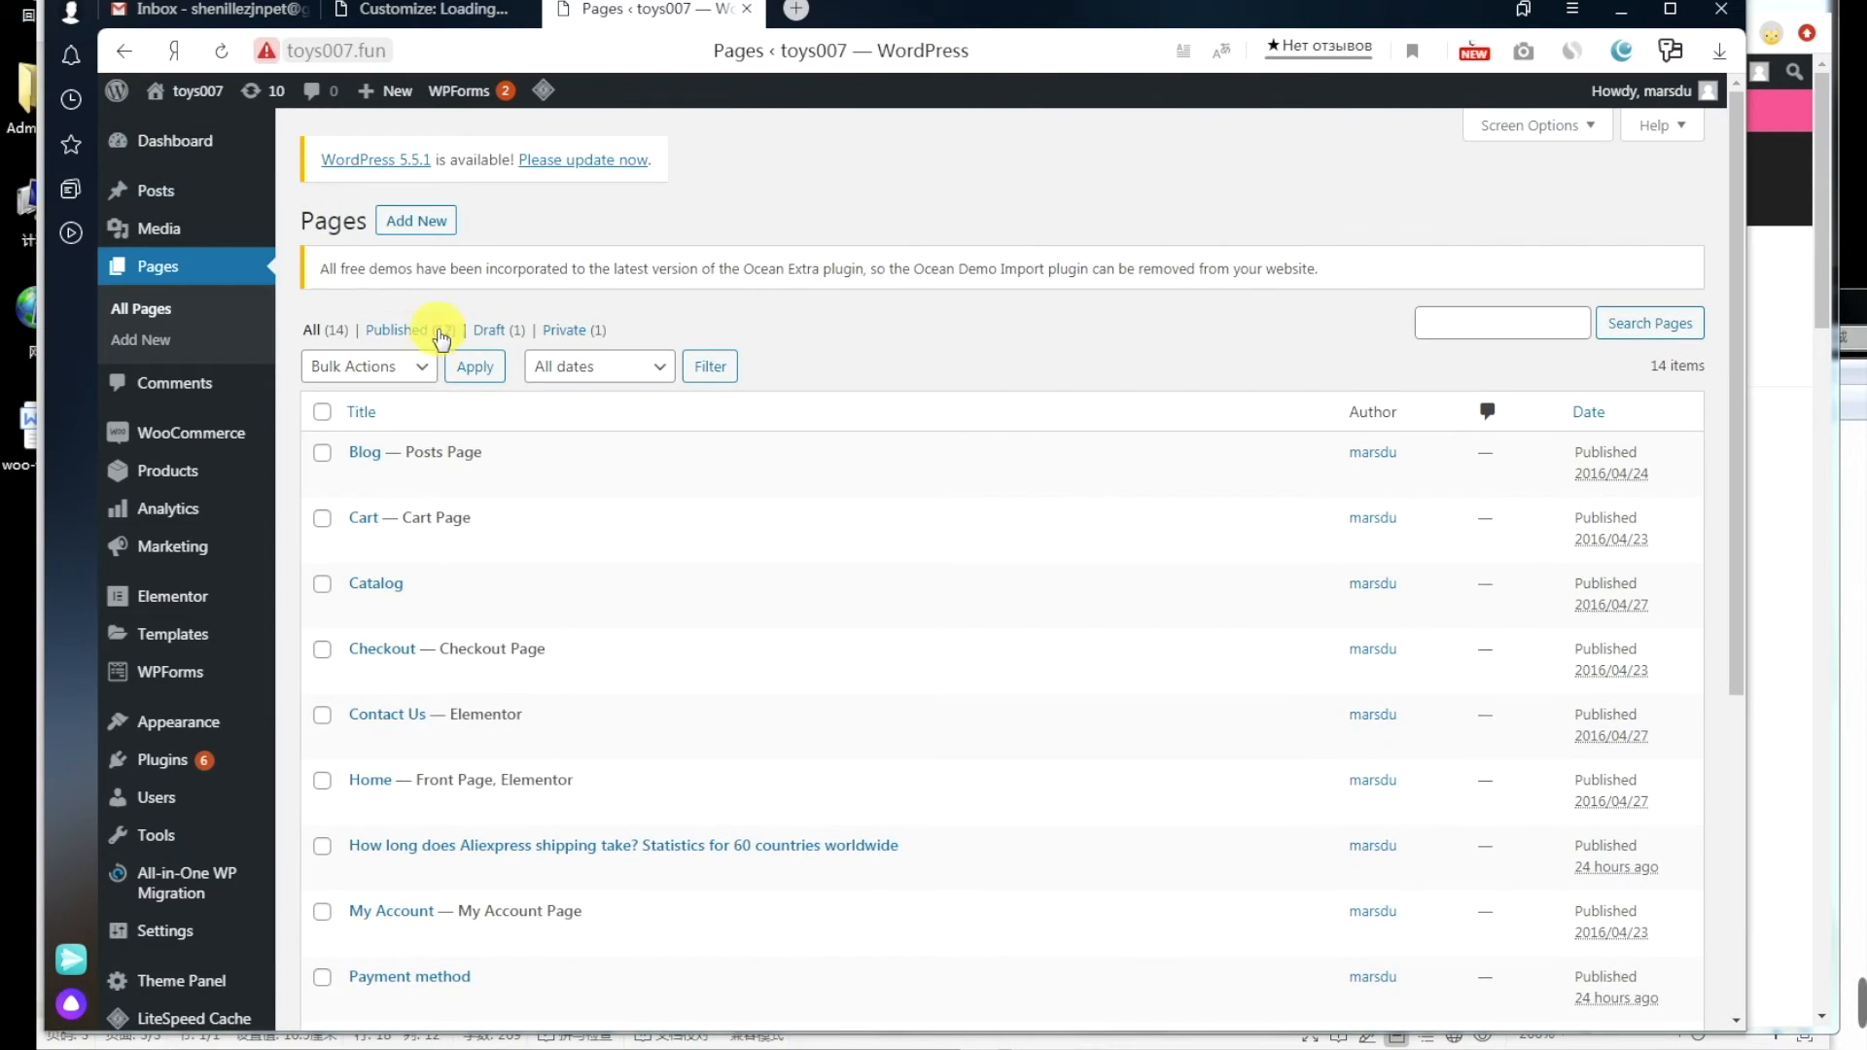
{"action": "left_click", "coordinate": [420, 222]}
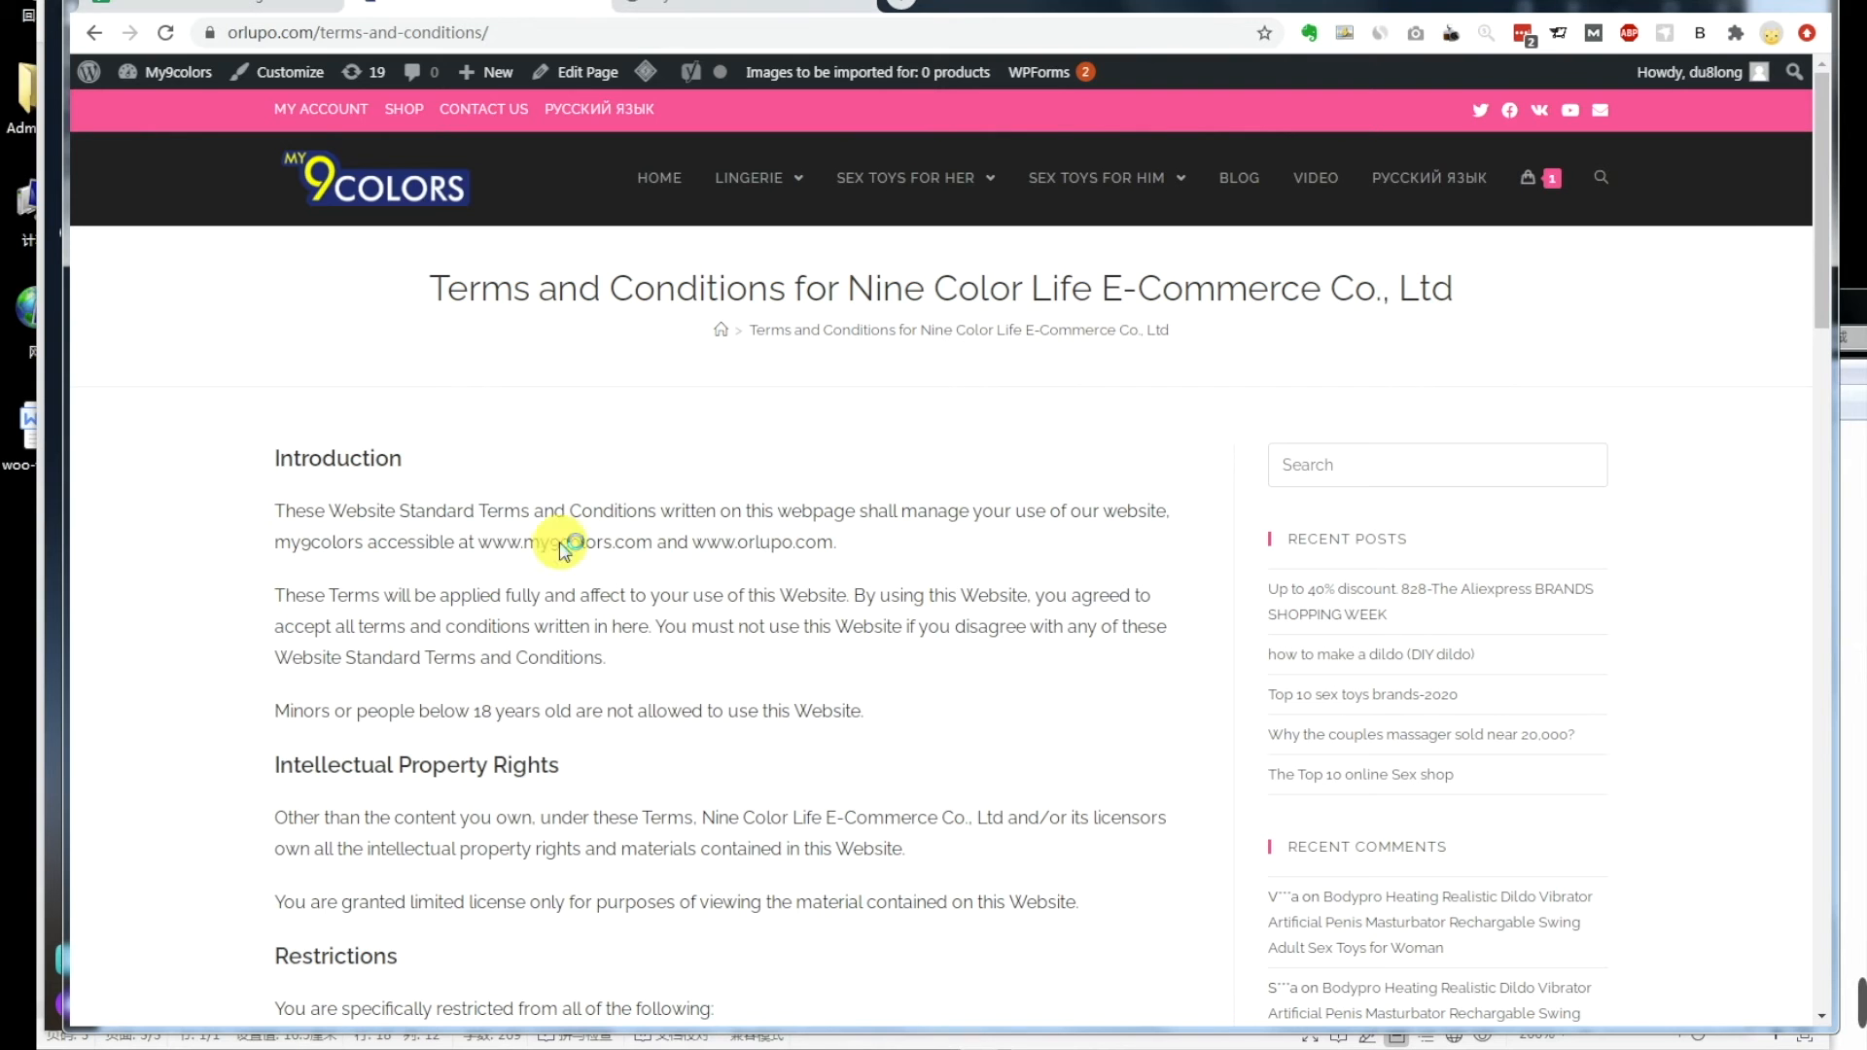
Step: Copy the reference page's full Terms and Conditions title
{"action": "left_click_drag", "start_coordinate": [439, 289], "coordinate": [1462, 304]}
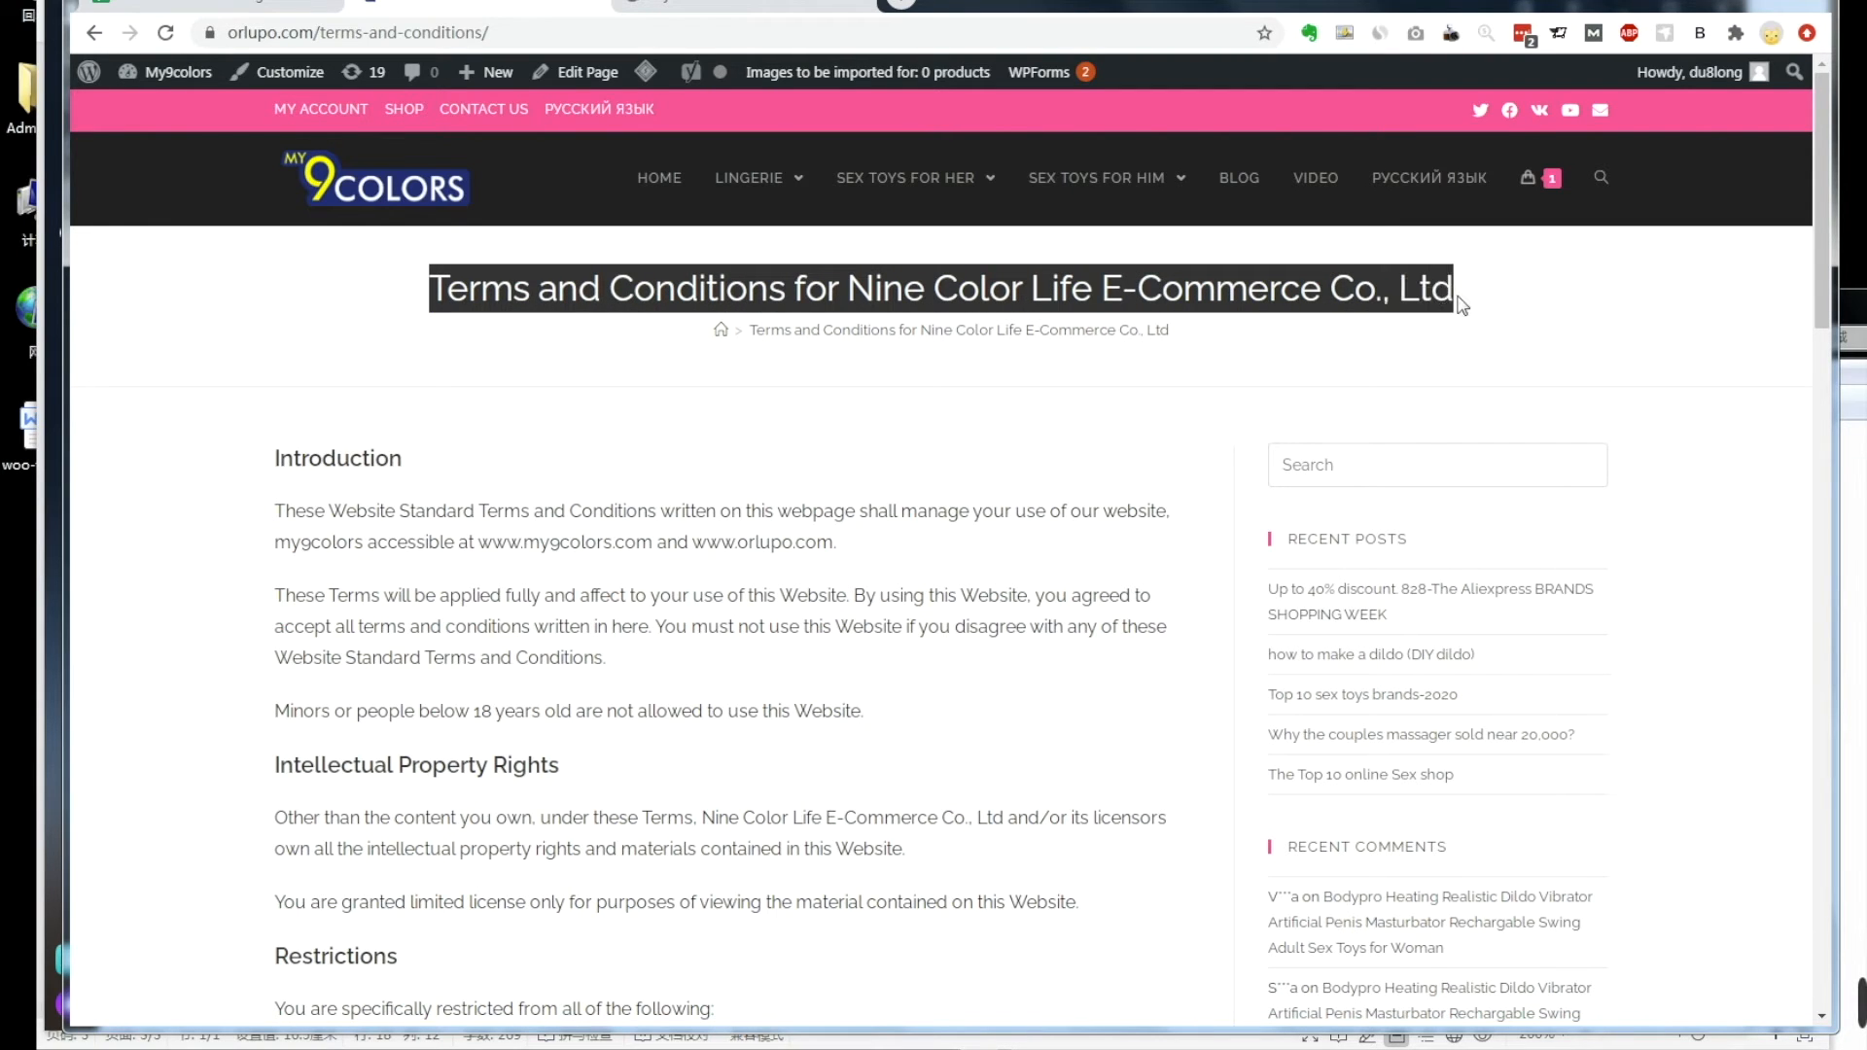
{"action": "right_click", "coordinate": [1468, 305]}
{"action": "left_click", "coordinate": [1438, 321]}
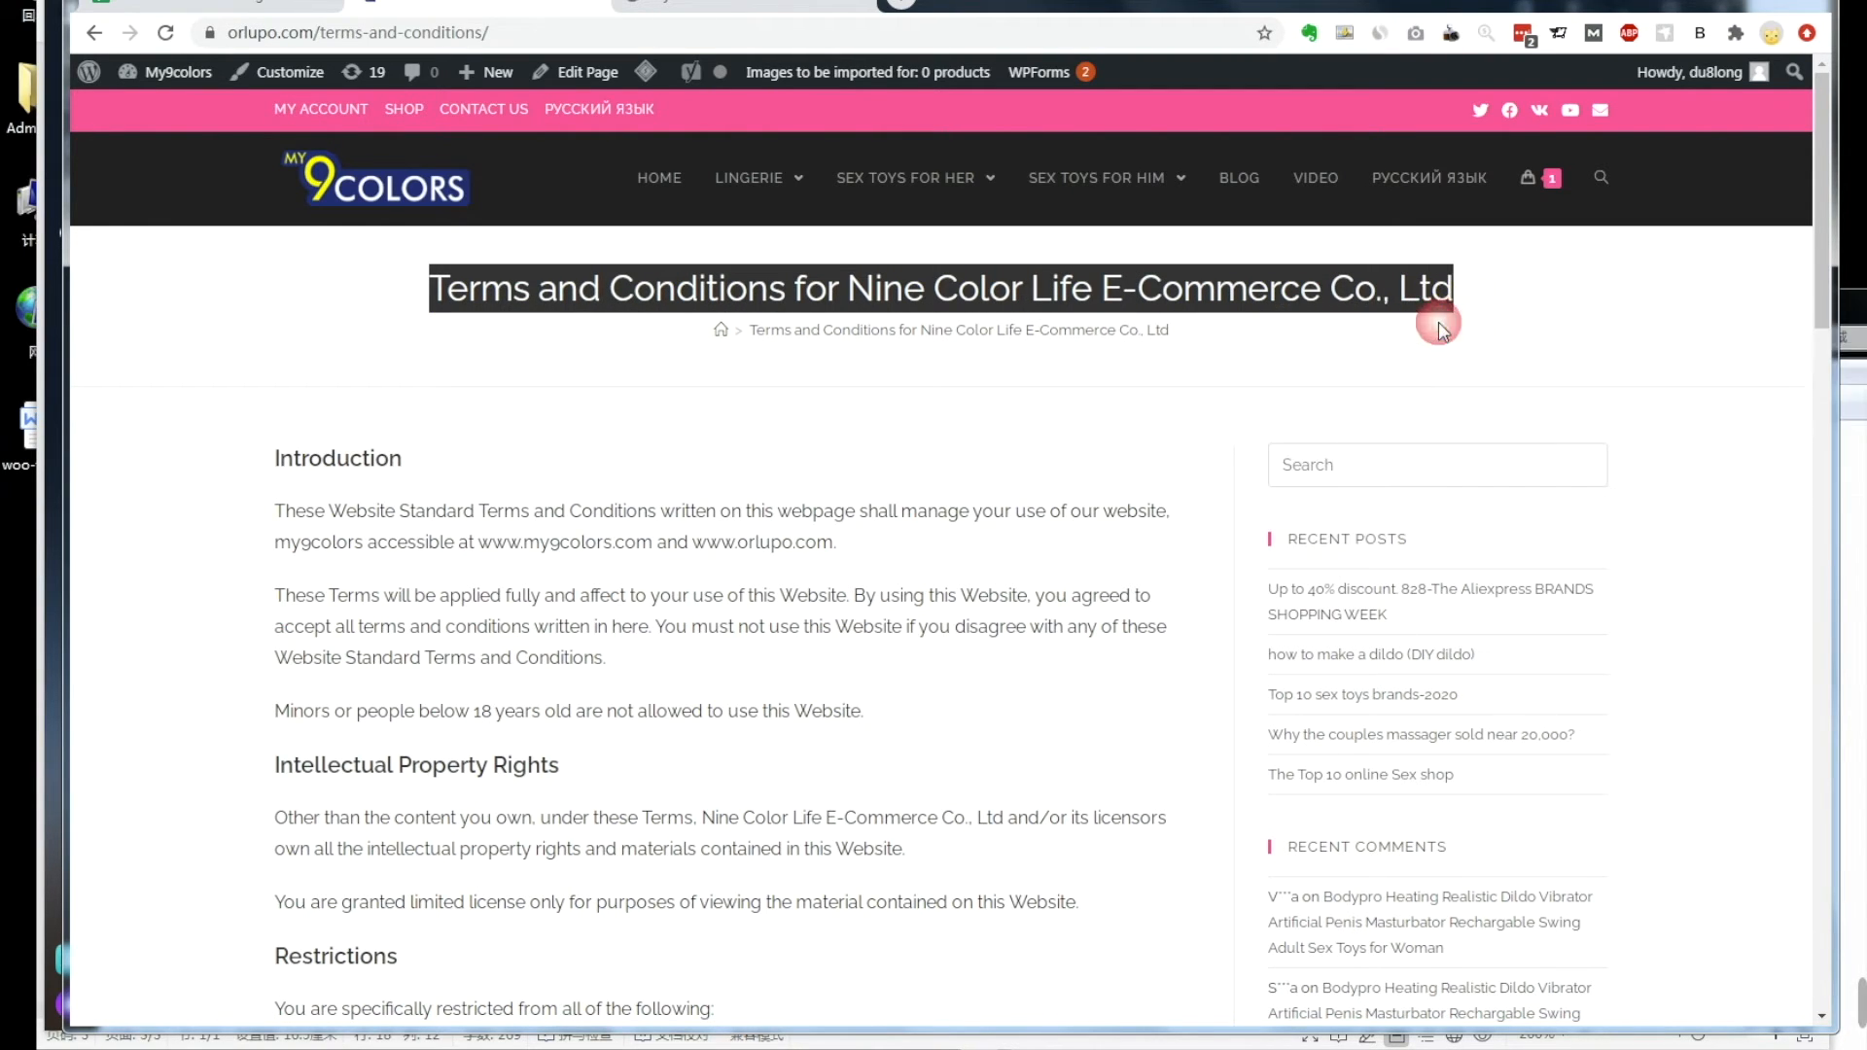
Step: Paste 'Terms and Conditions for Nine Color Life E-Commerce Co., Ltd' as the page title and start the body
{"action": "left_click", "coordinate": [320, 1049]}
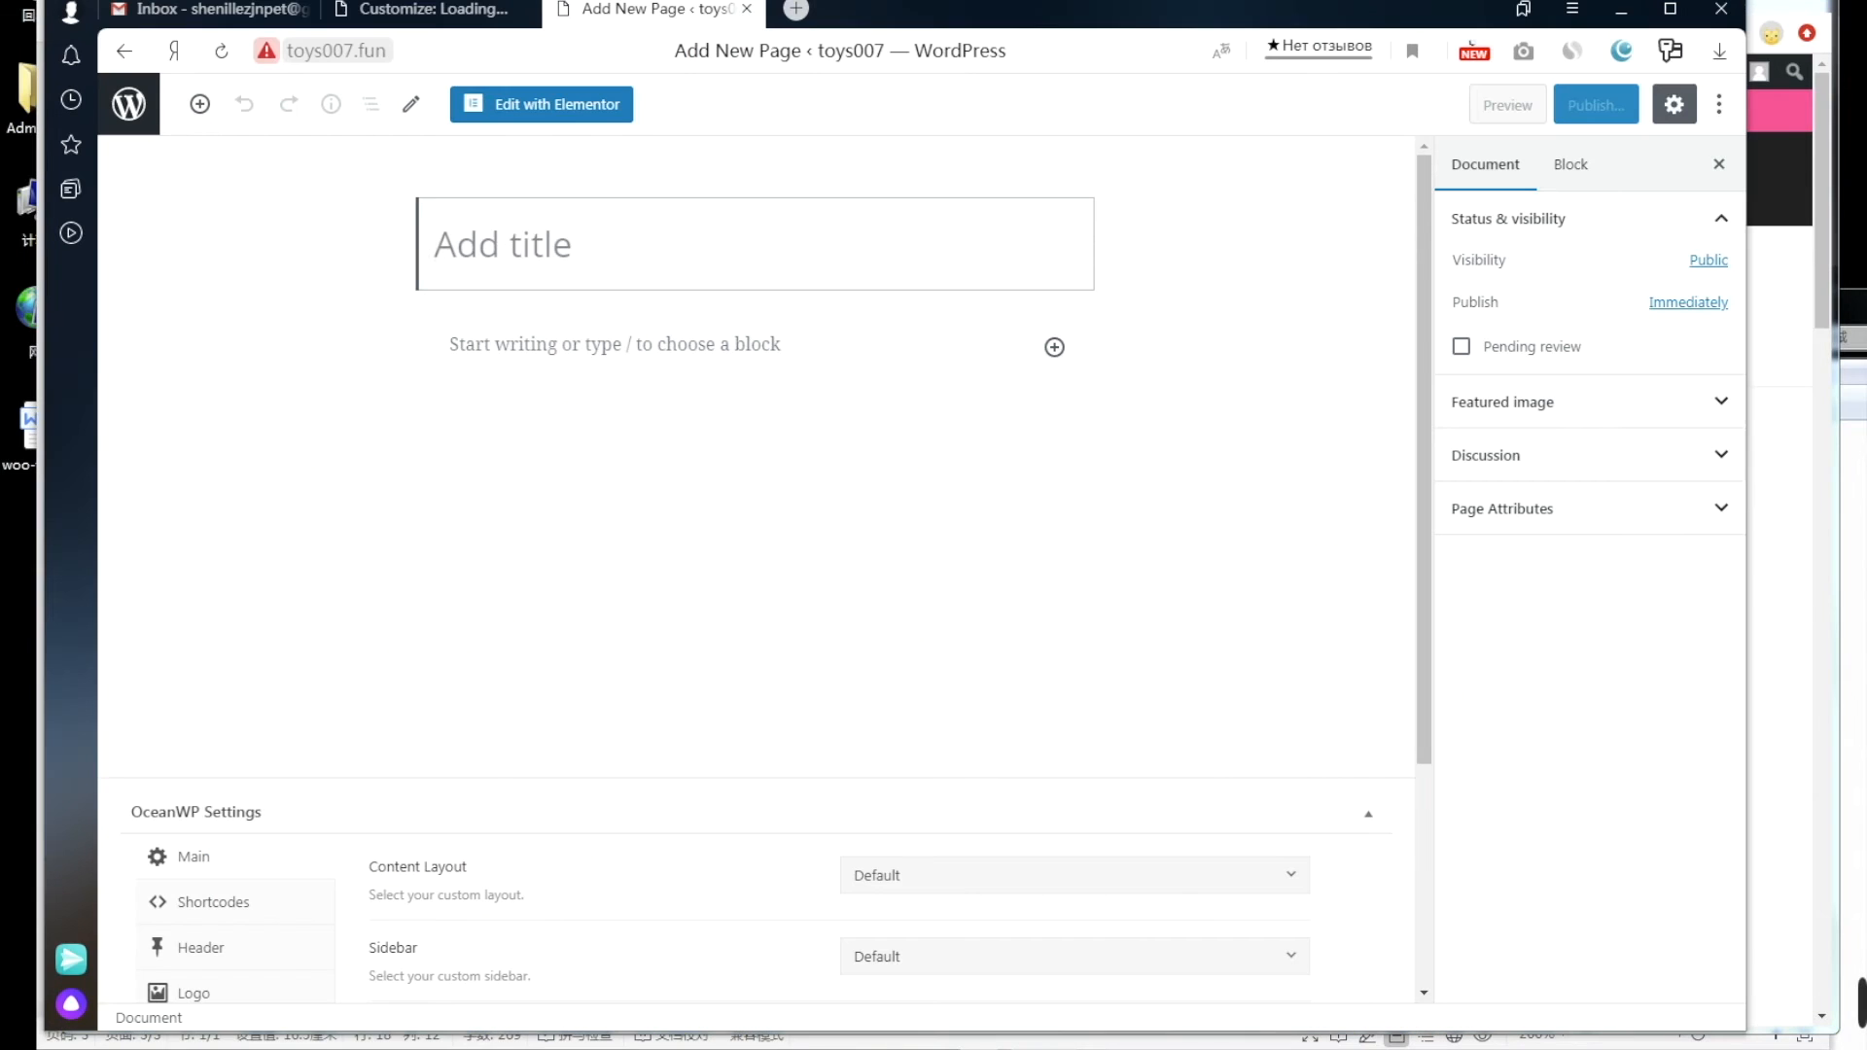
{"action": "right_click", "coordinate": [506, 241]}
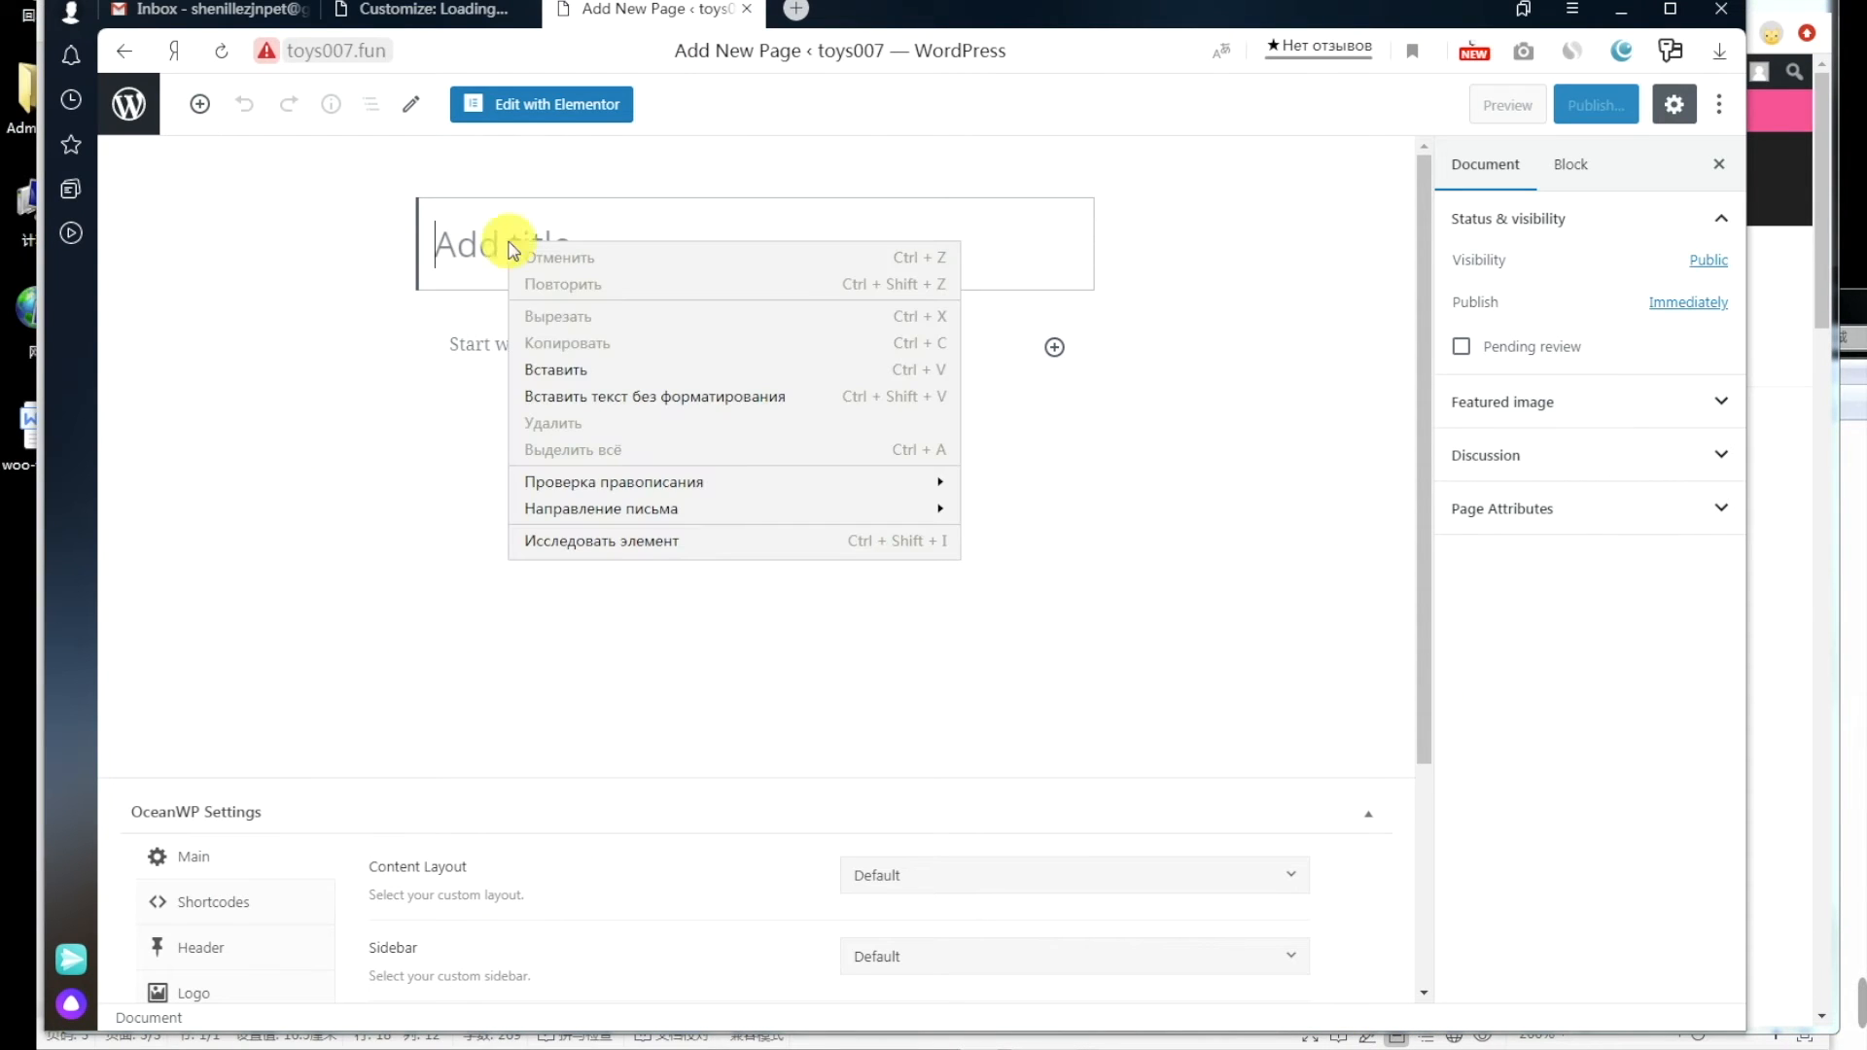
{"action": "left_click", "coordinate": [582, 367]}
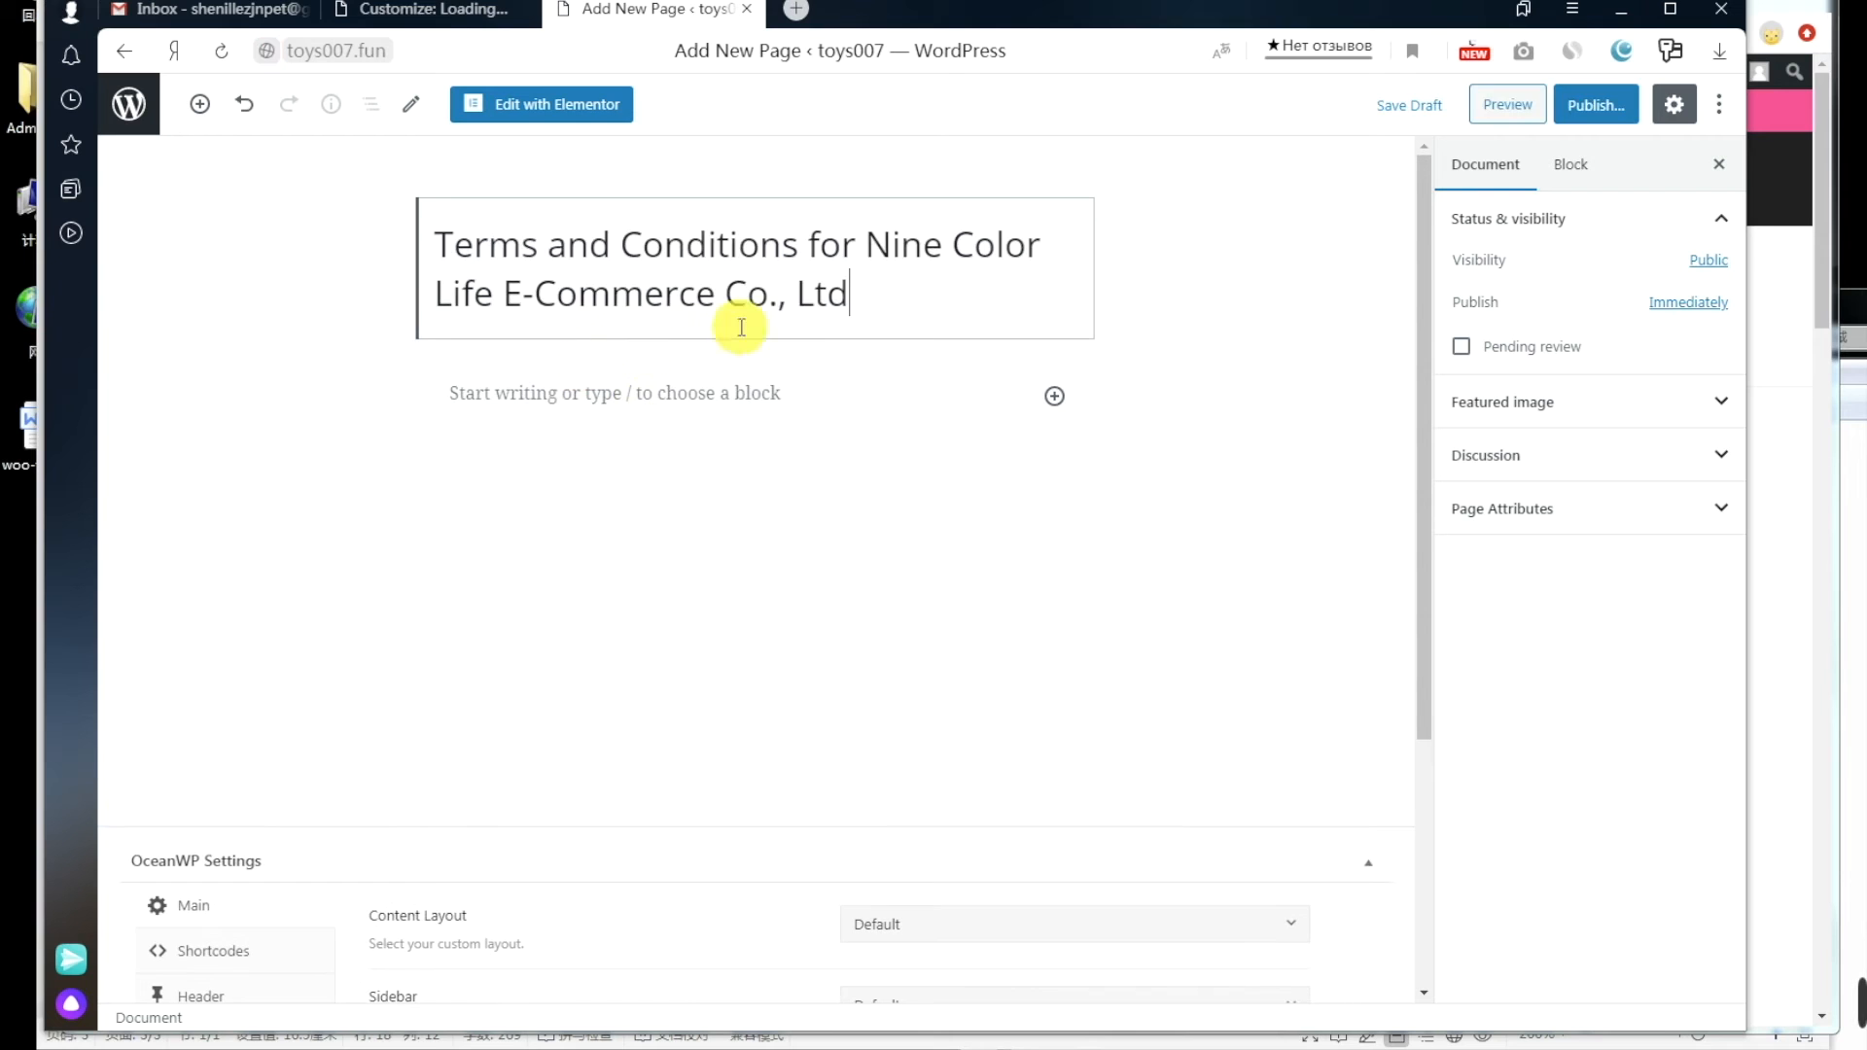
{"action": "left_click", "coordinate": [805, 390]}
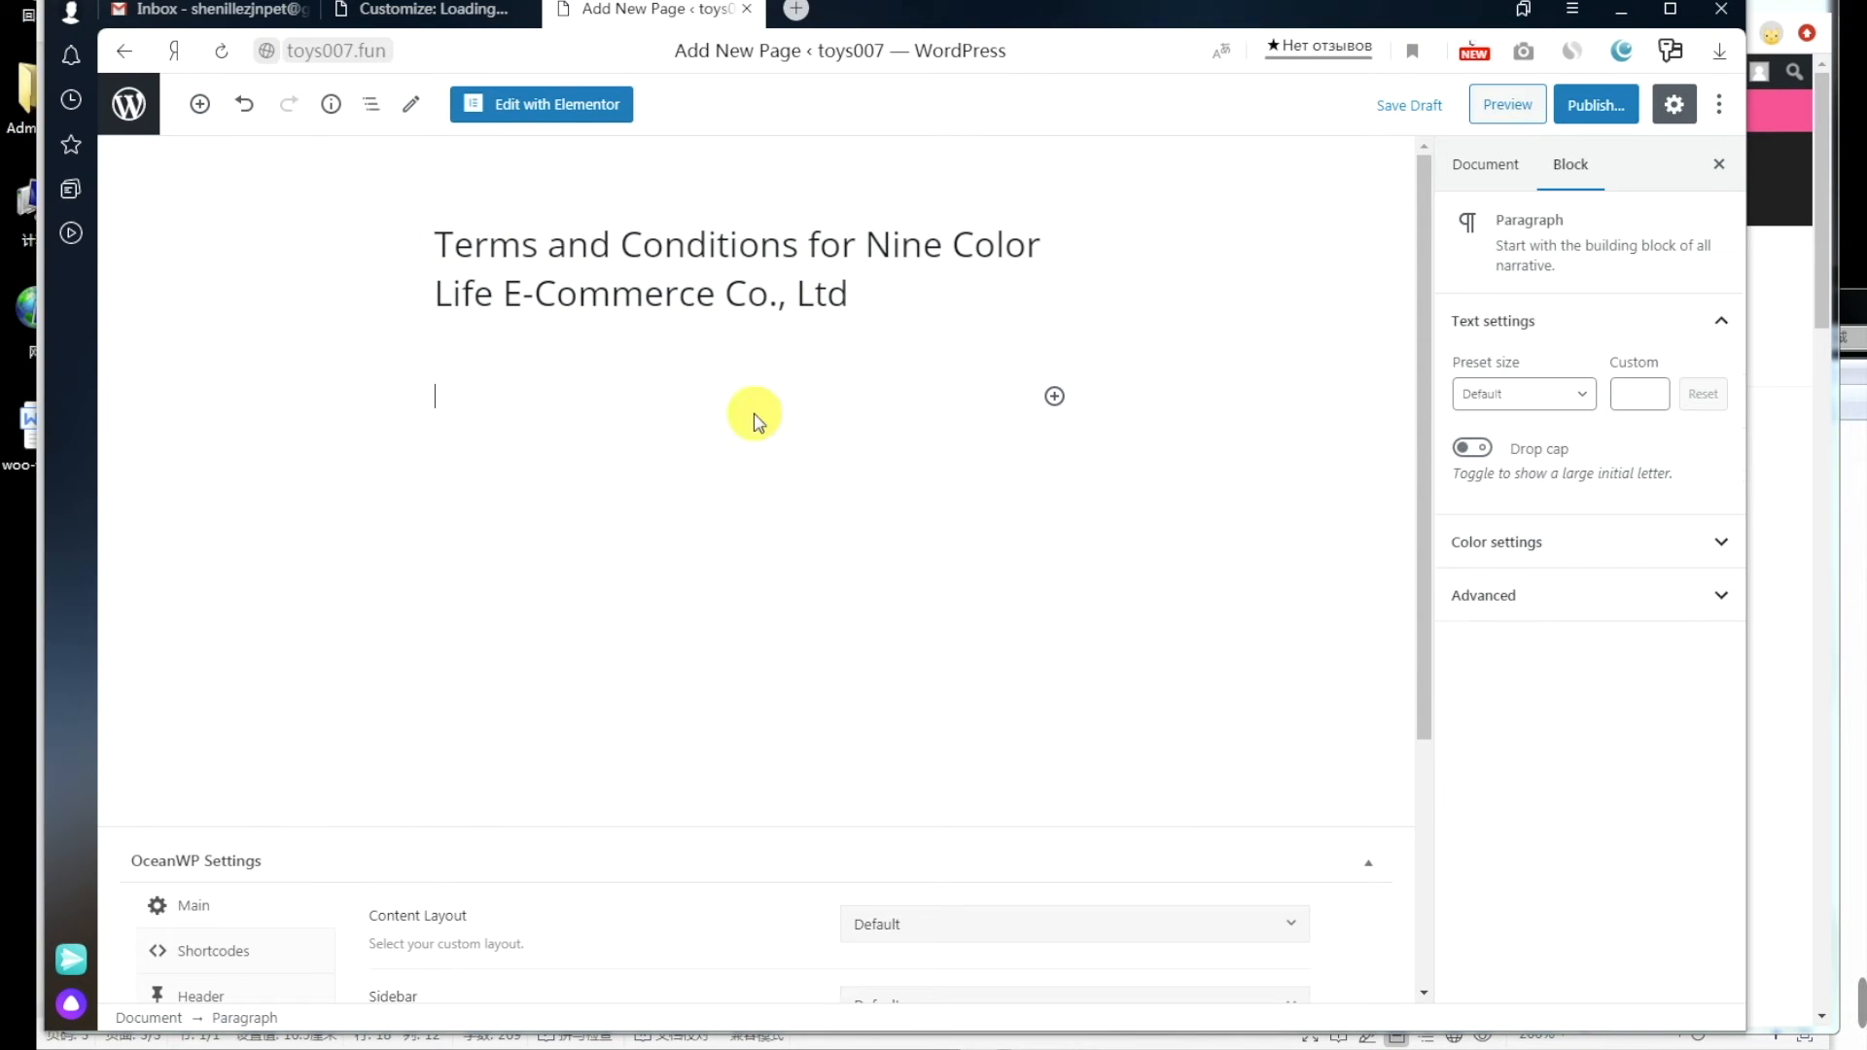
{"action": "left_click", "coordinate": [195, 1048]}
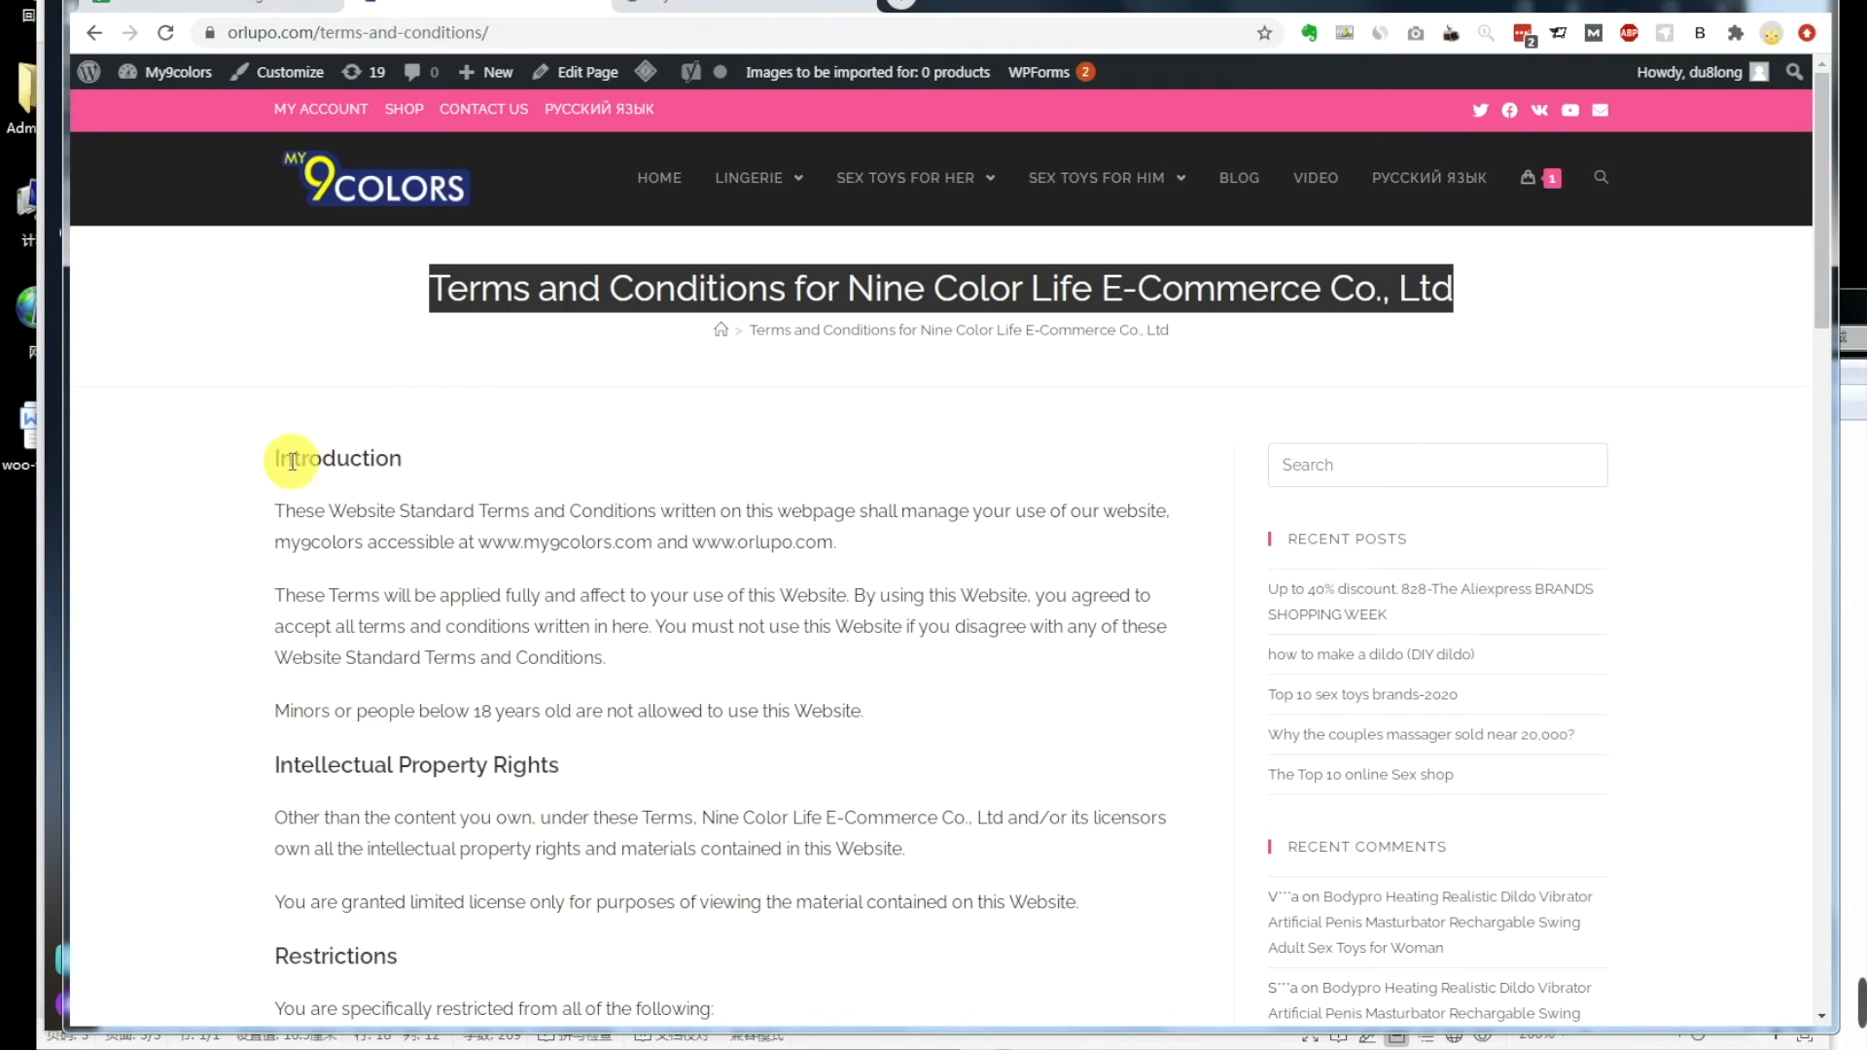
Step: Copy the orlupo.com terms text from Introduction through Governing Law & Jurisdiction
{"action": "left_click_drag", "start_coordinate": [279, 457], "coordinate": [1172, 569]}
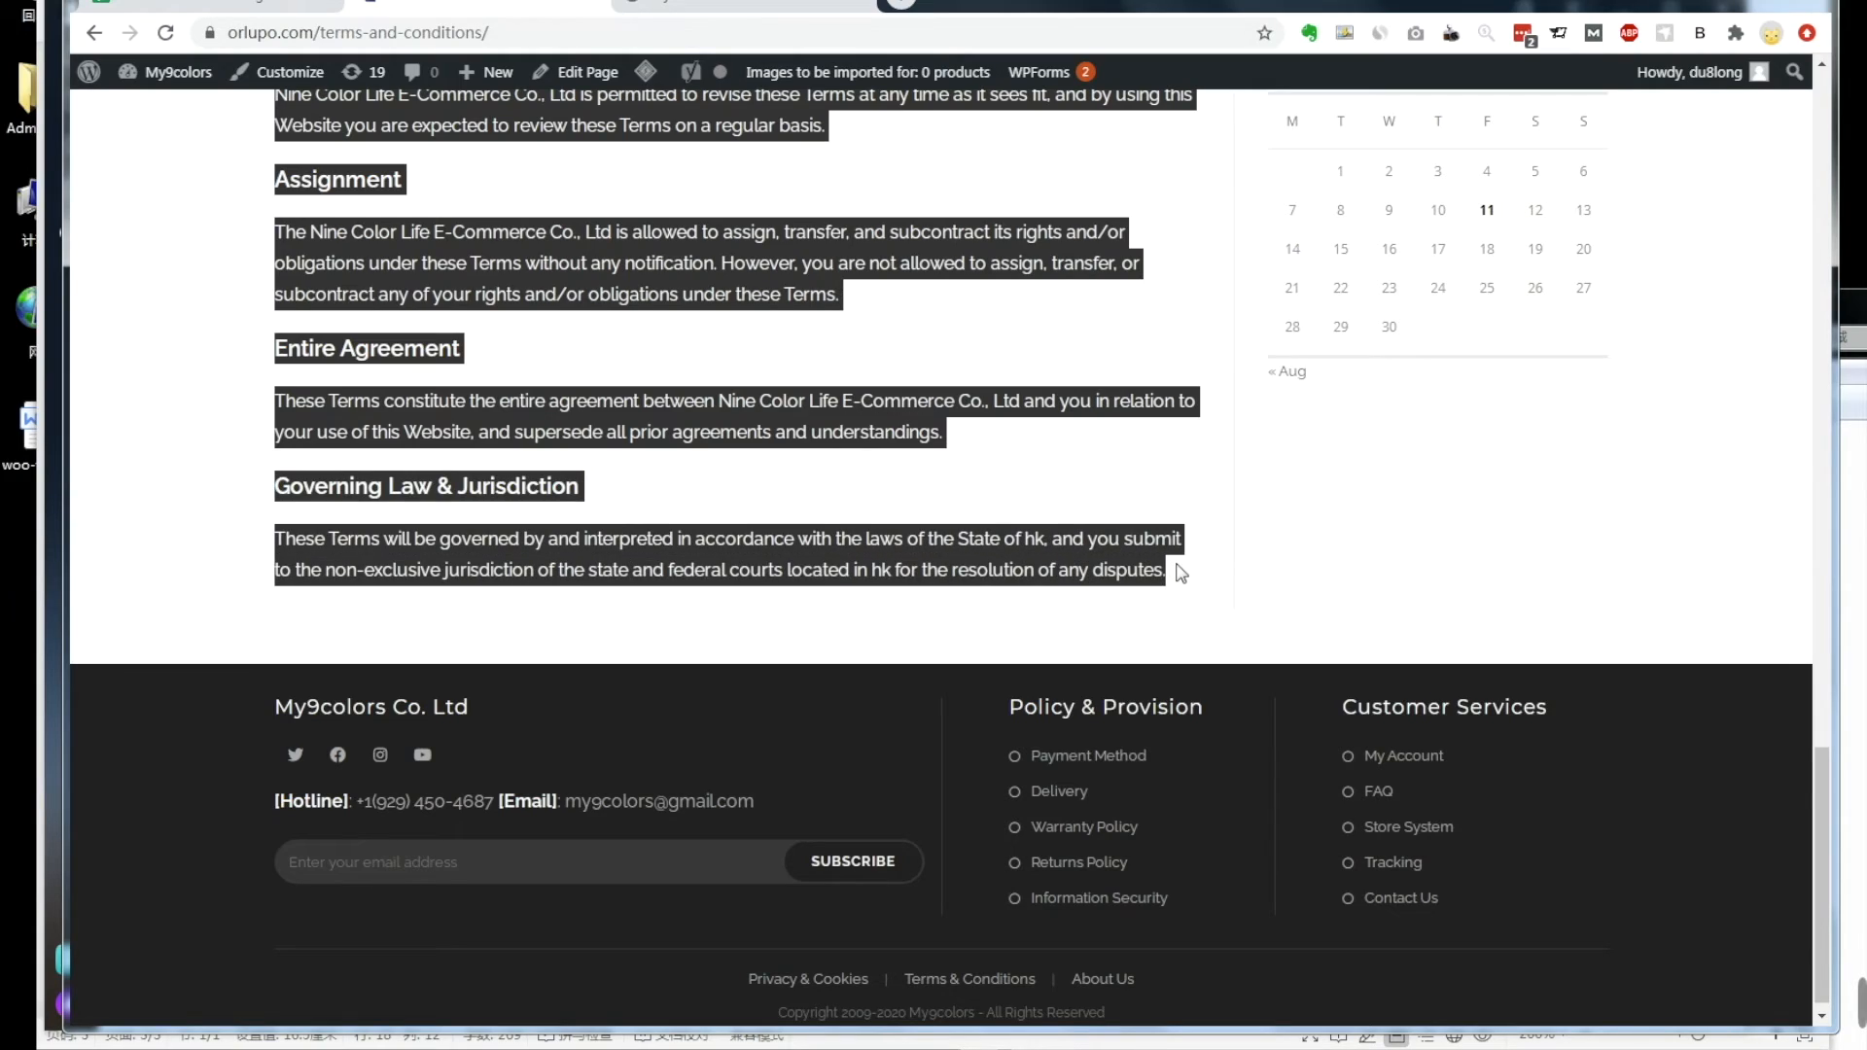
{"action": "scroll", "coordinate": [1187, 573], "scroll_direction": "up", "scroll_amount": 8}
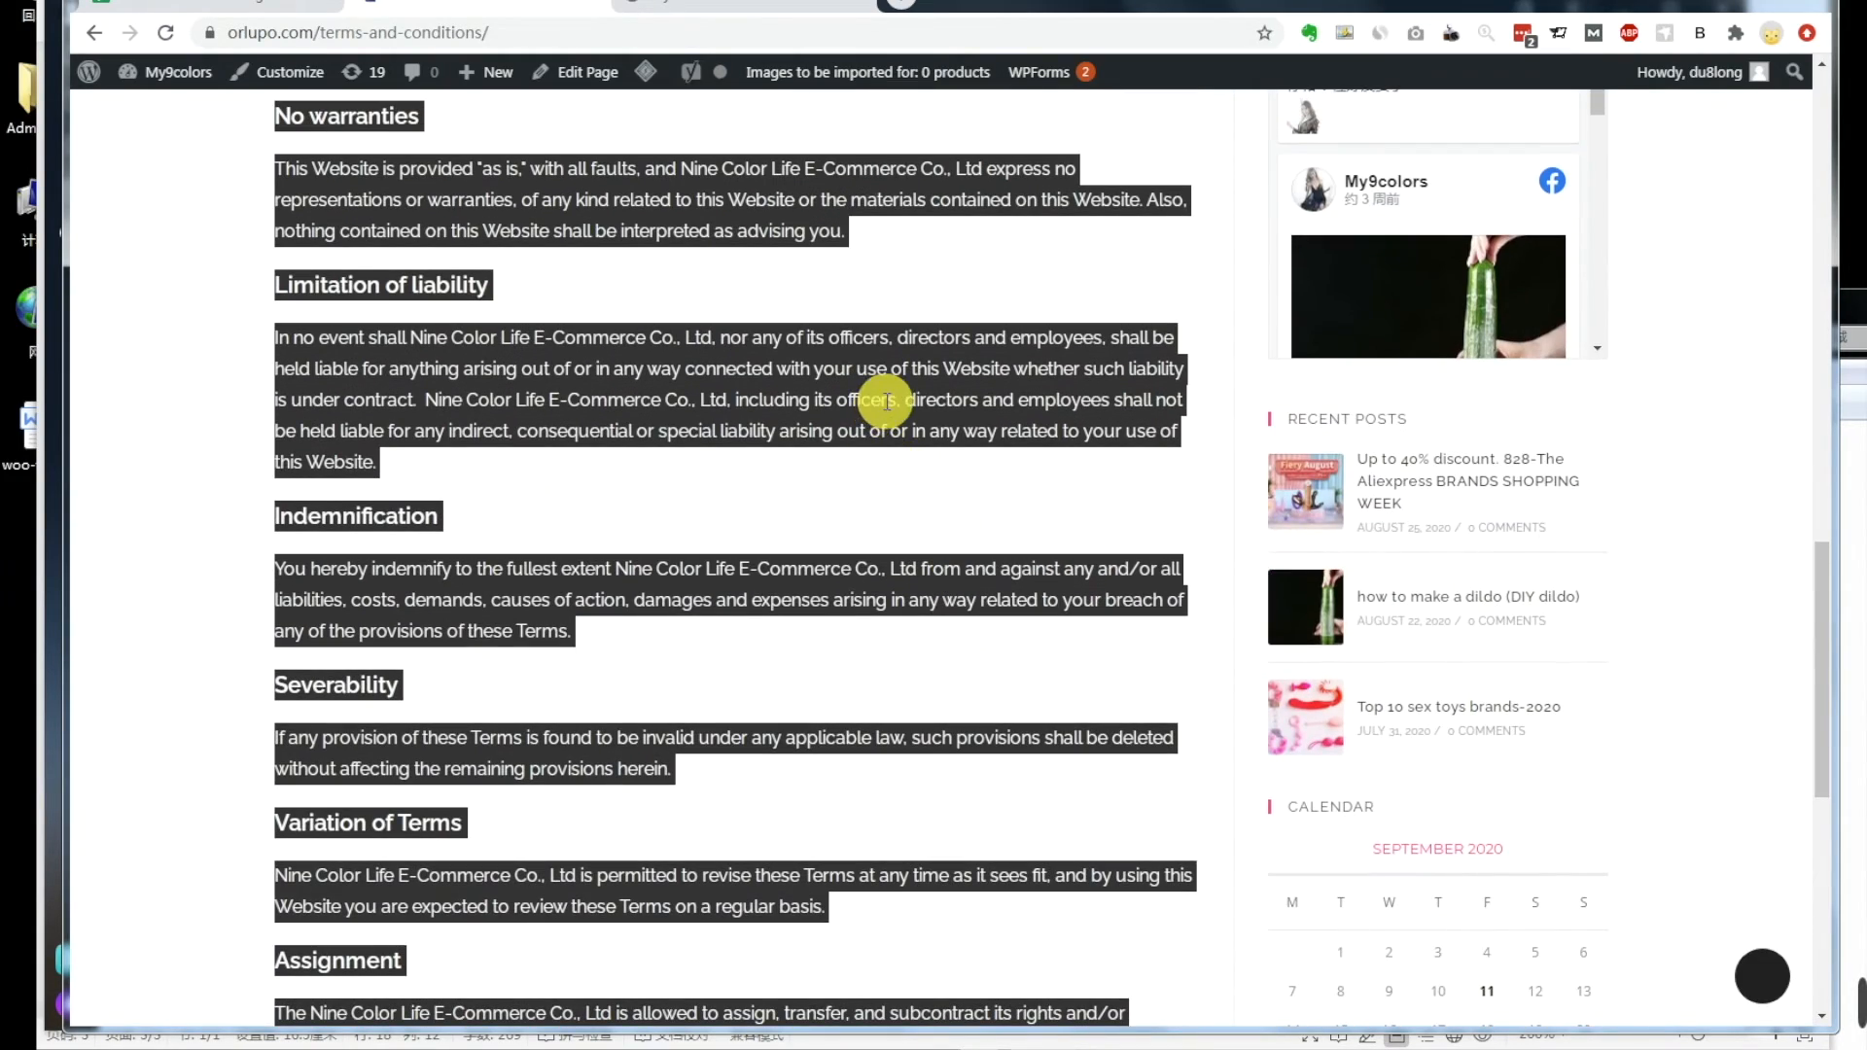
{"action": "scroll", "coordinate": [887, 402], "scroll_direction": "up", "scroll_amount": 15}
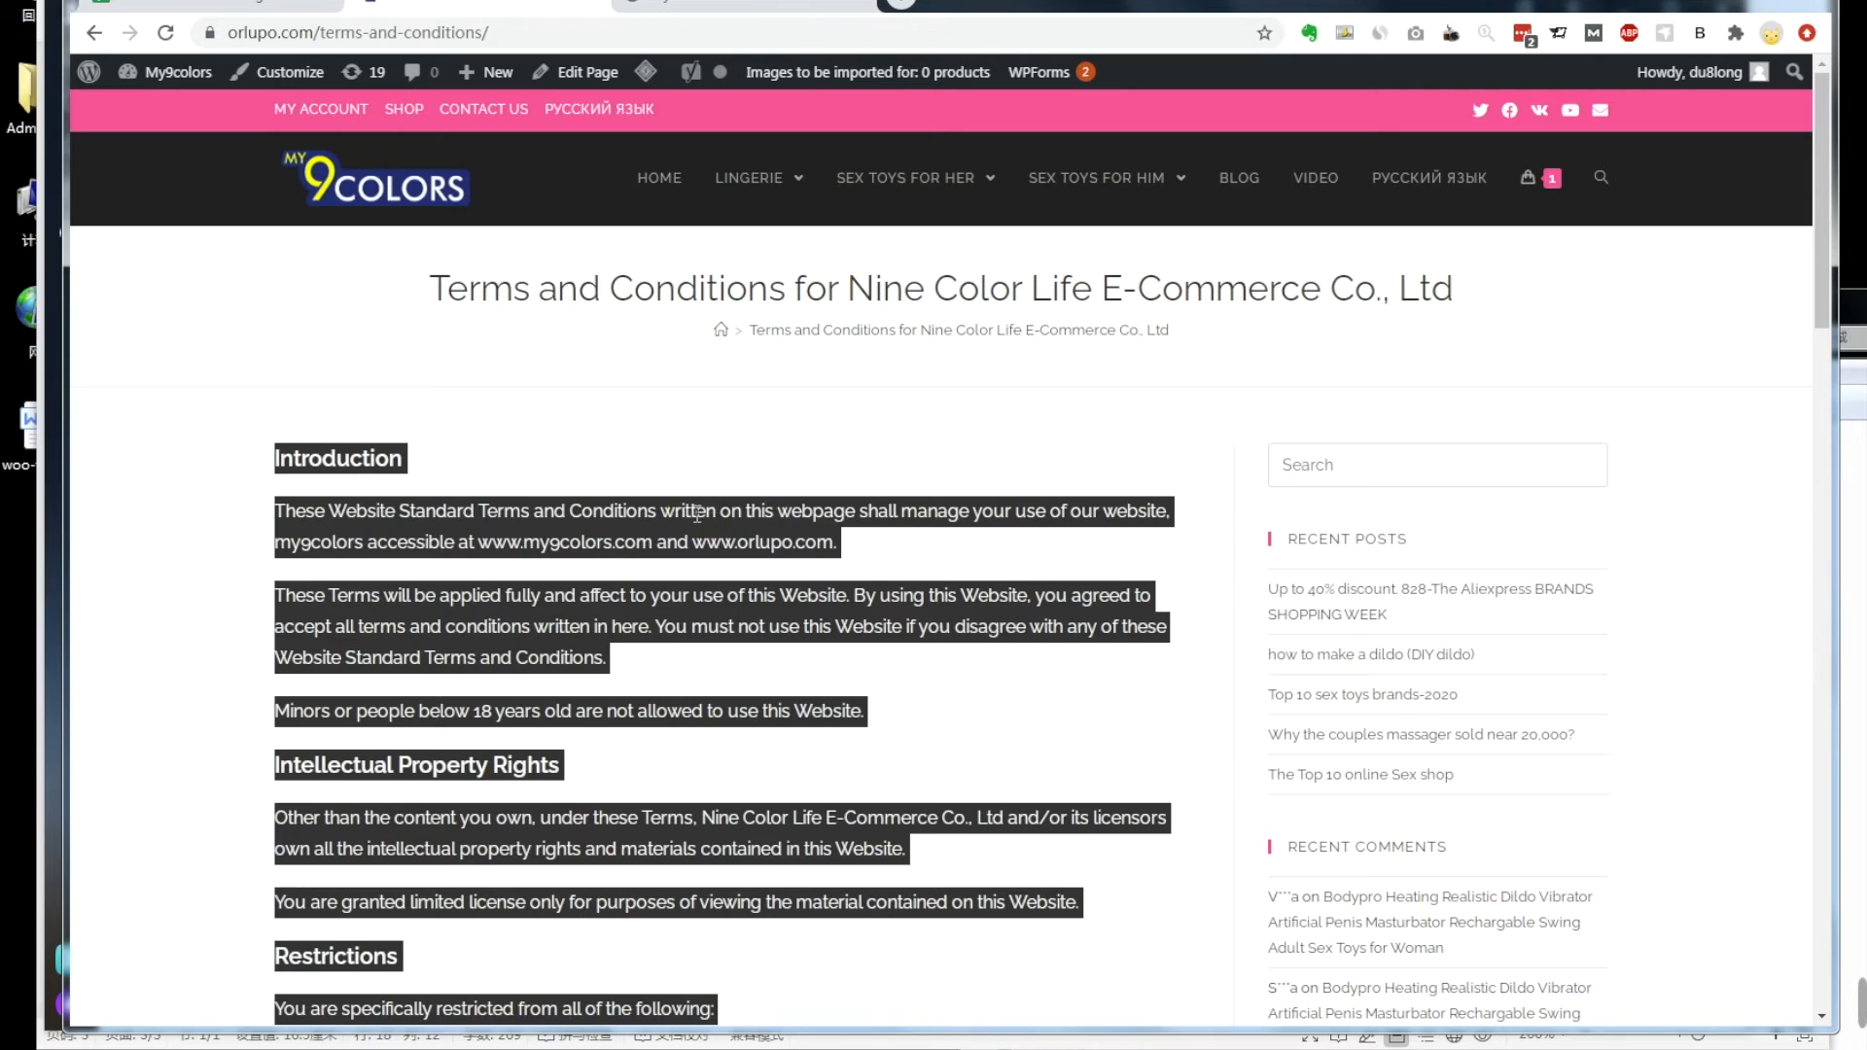
{"action": "right_click", "coordinate": [697, 513]}
{"action": "left_click", "coordinate": [729, 531]}
{"action": "mouse_move", "coordinate": [330, 1049]}
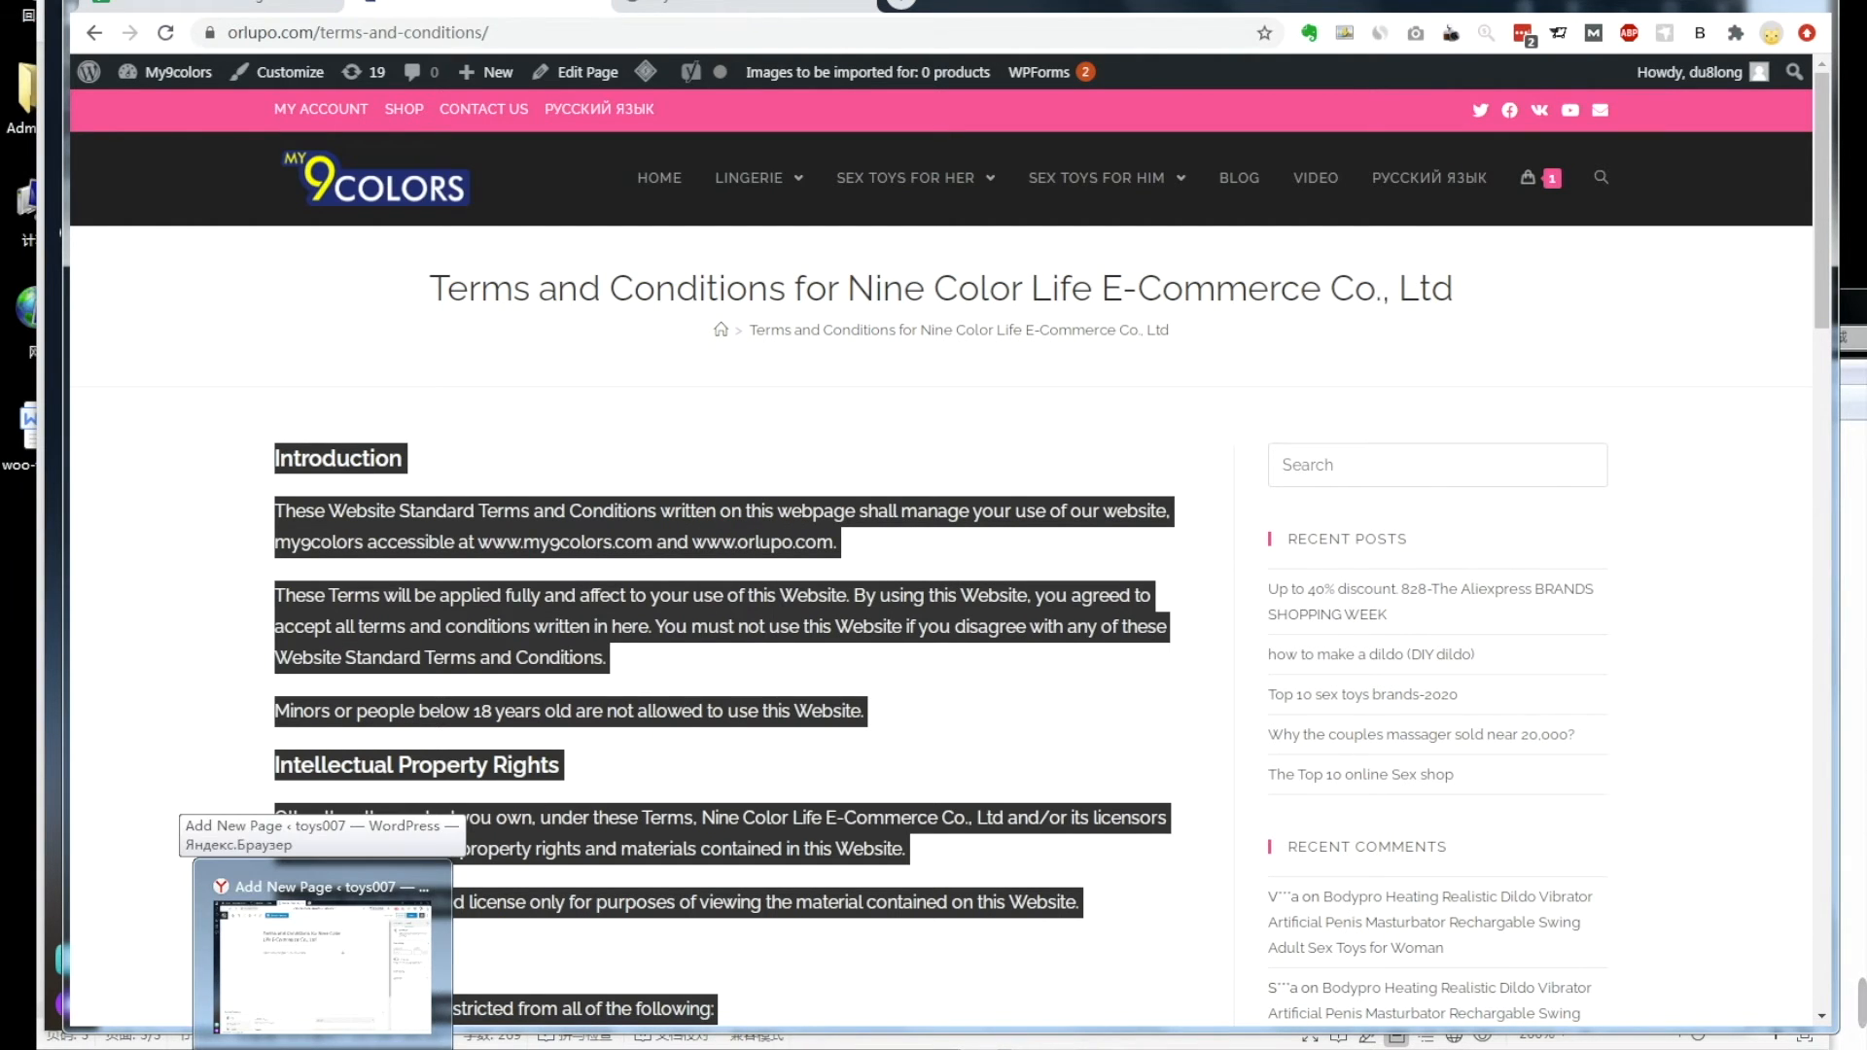
{"action": "left_click", "coordinate": [321, 905]}
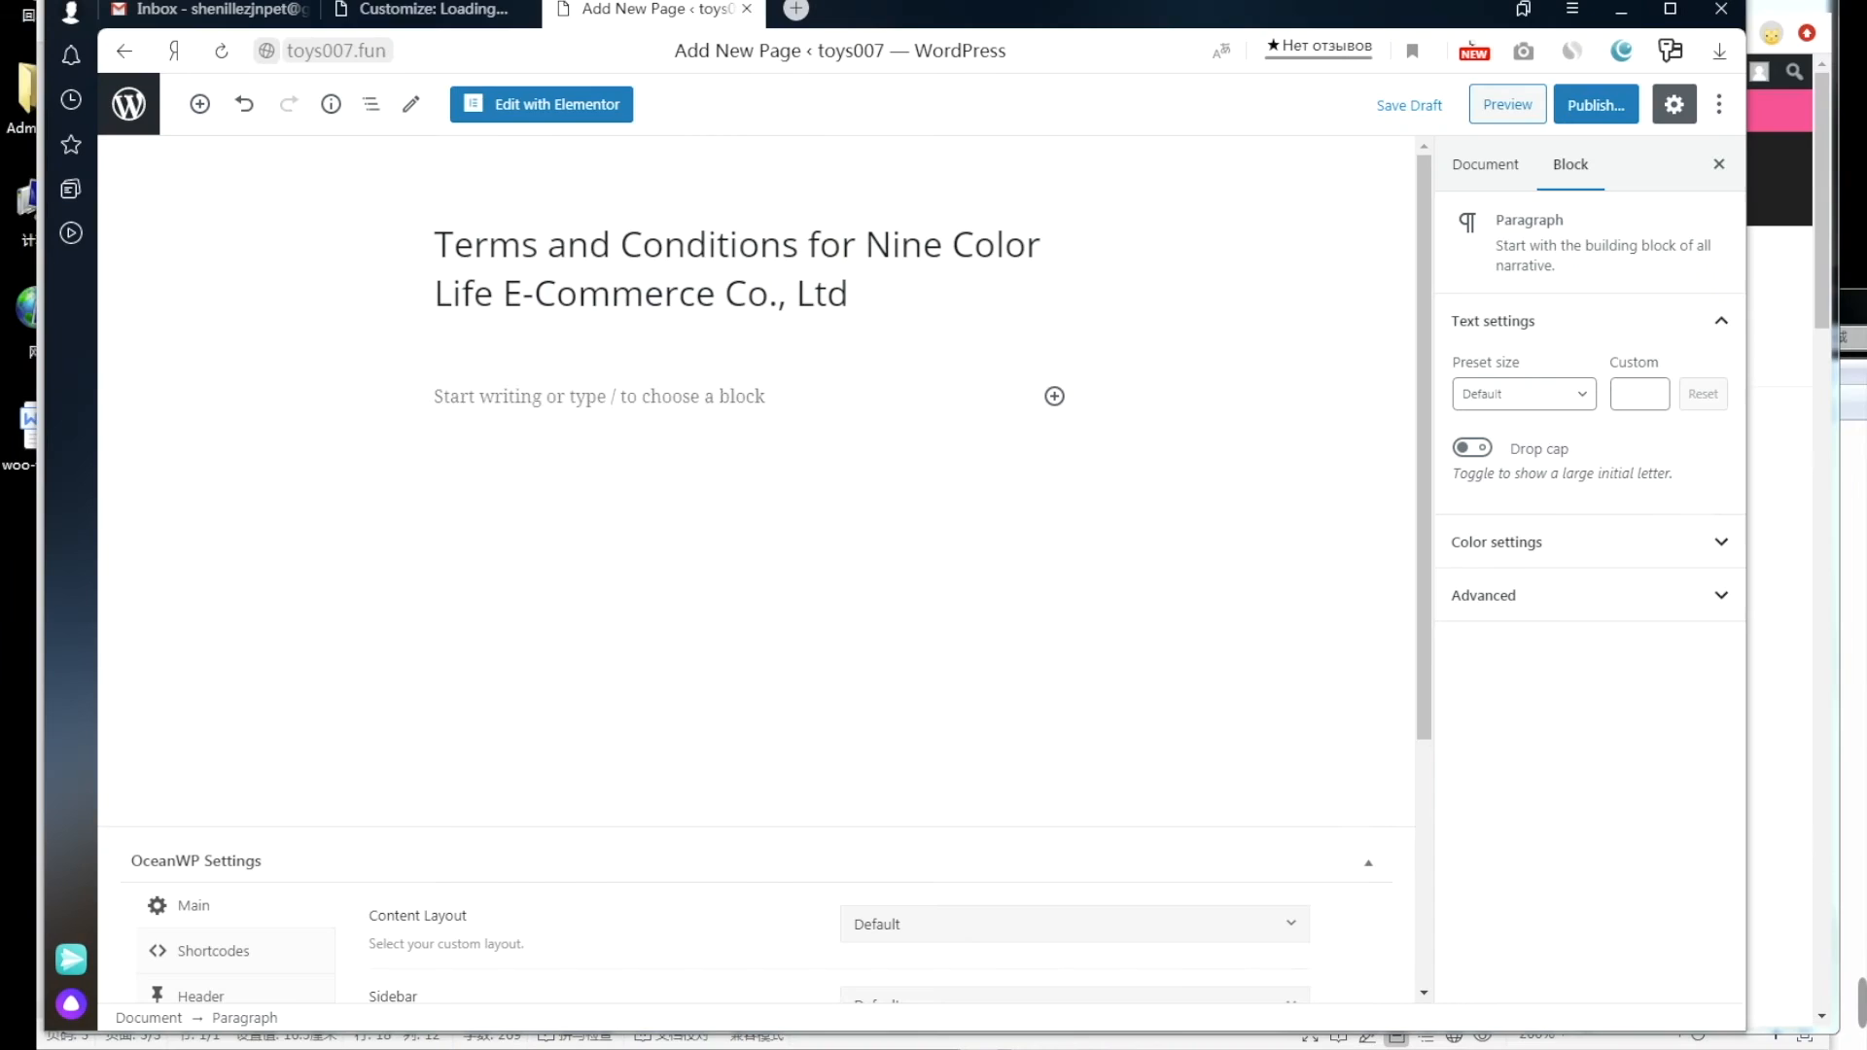
Step: Paste the terms text into the page body and save it as a draft
{"action": "right_click", "coordinate": [460, 395]}
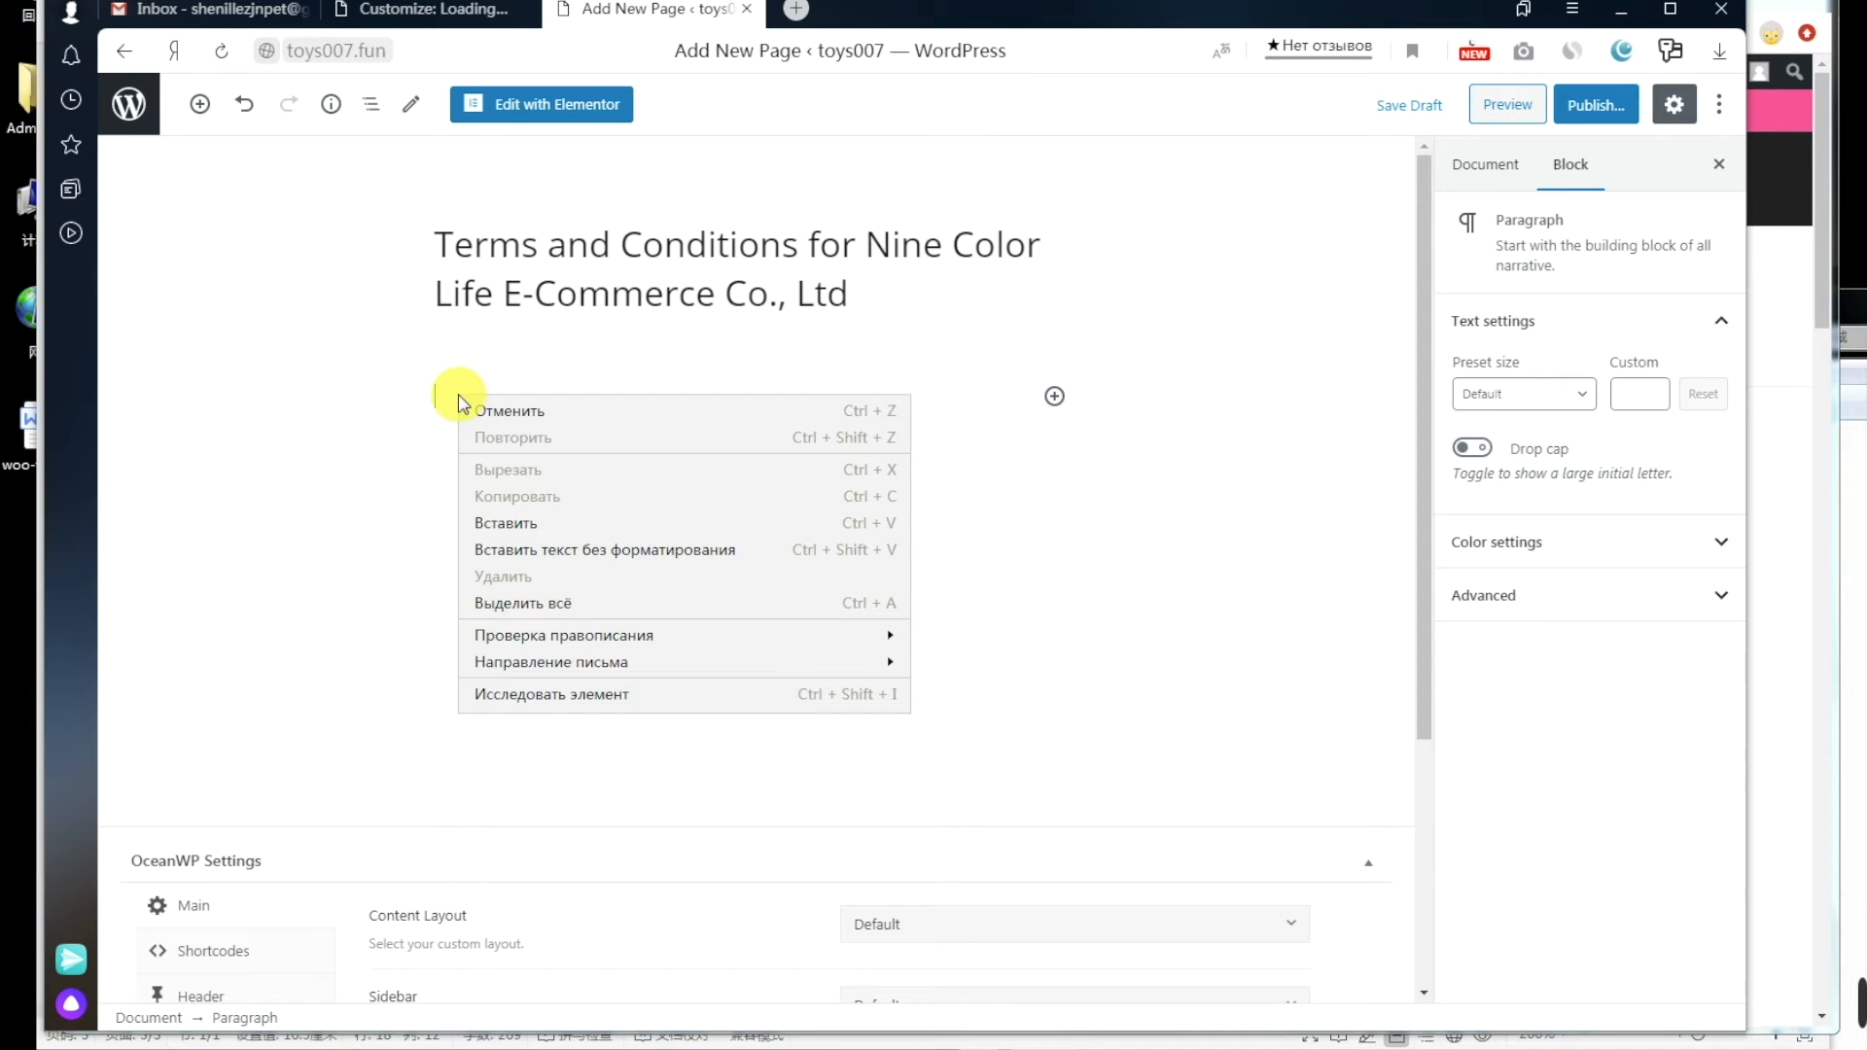
{"action": "left_click", "coordinate": [538, 526]}
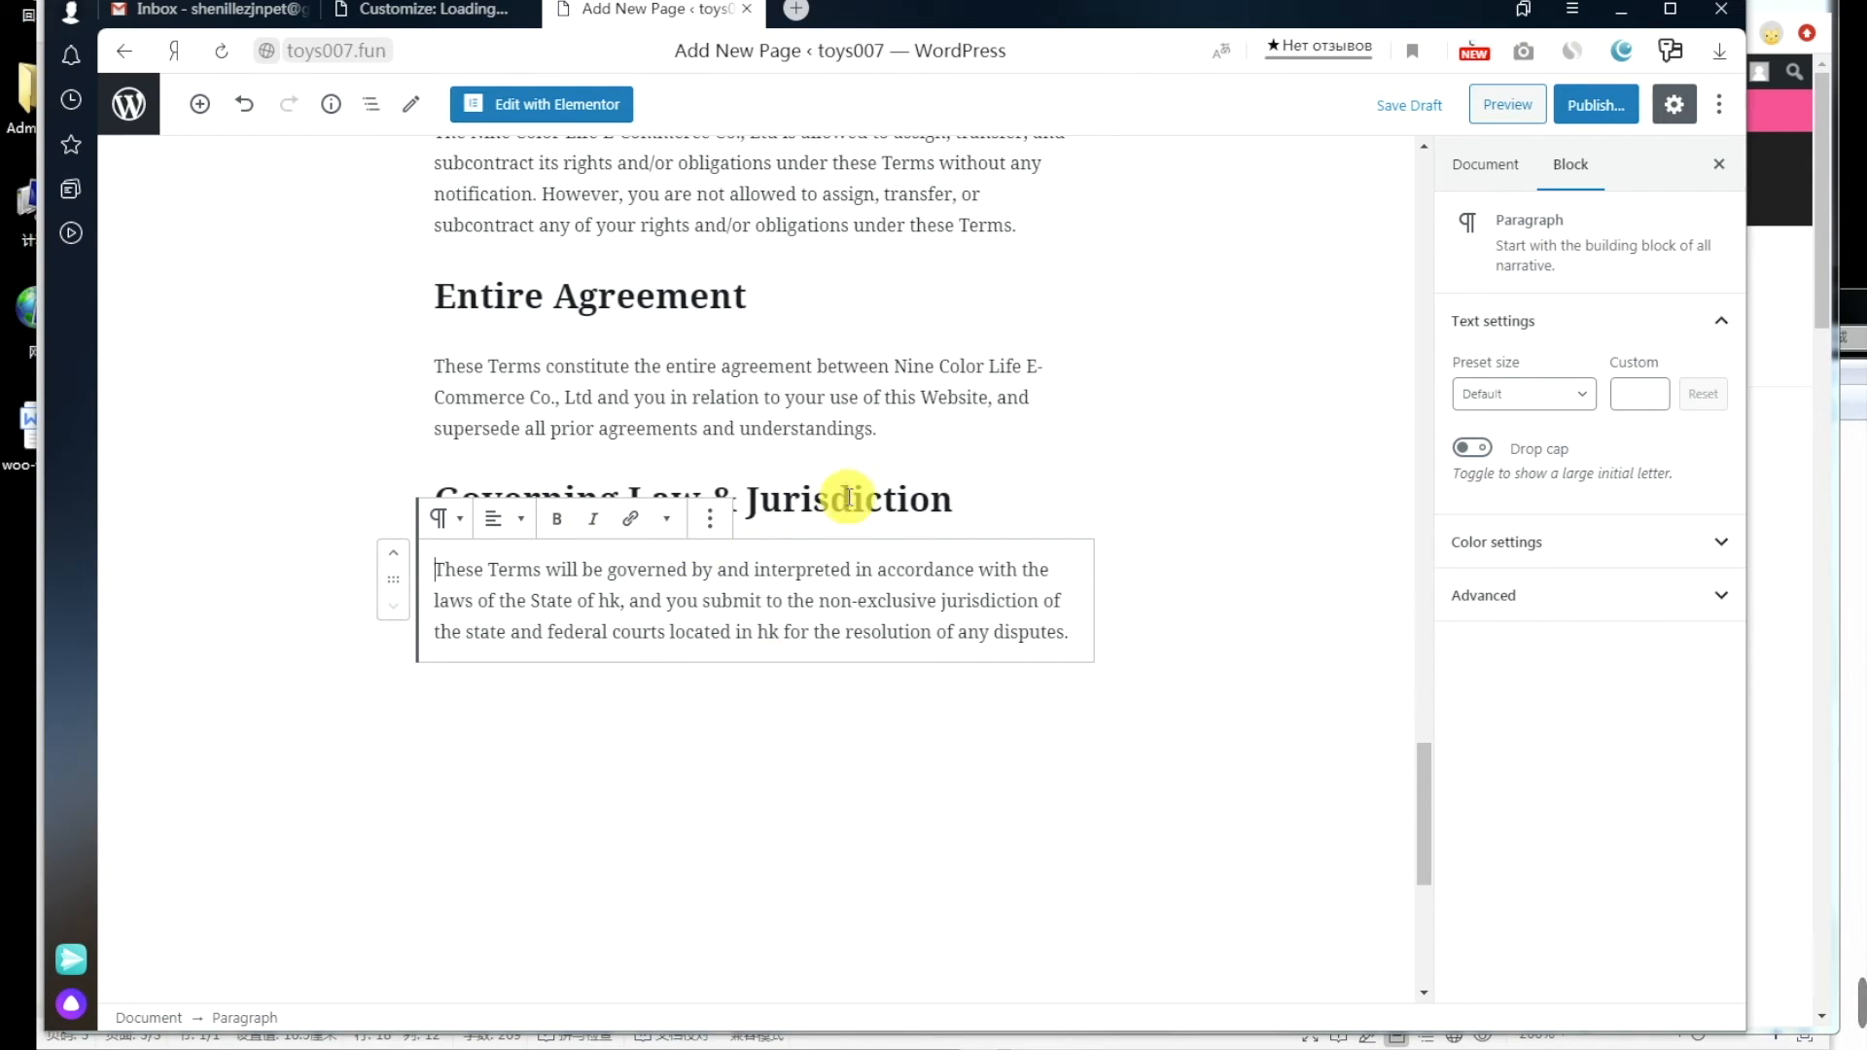
{"action": "scroll", "coordinate": [1172, 522], "scroll_direction": "up", "scroll_amount": 20}
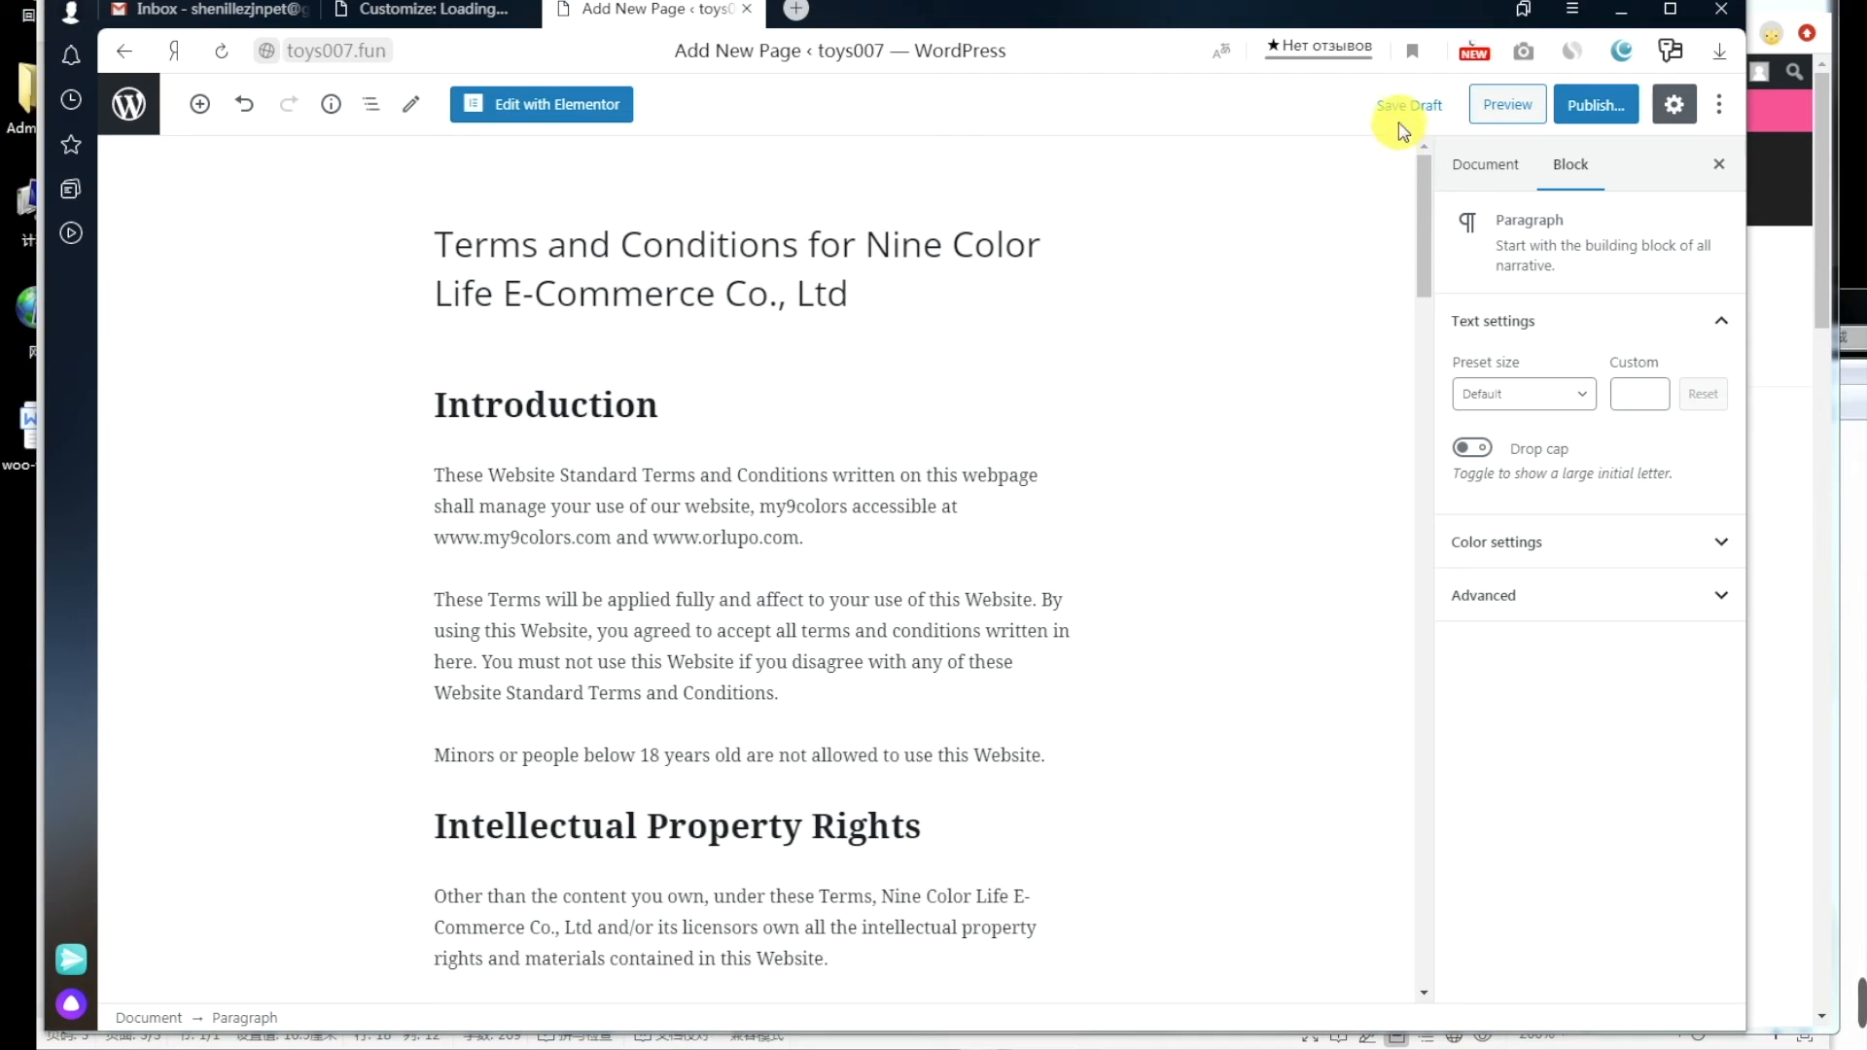
{"action": "left_click", "coordinate": [1406, 107]}
Step: Shorten the page slug to terms-and-conditions
{"action": "left_click", "coordinate": [794, 251]}
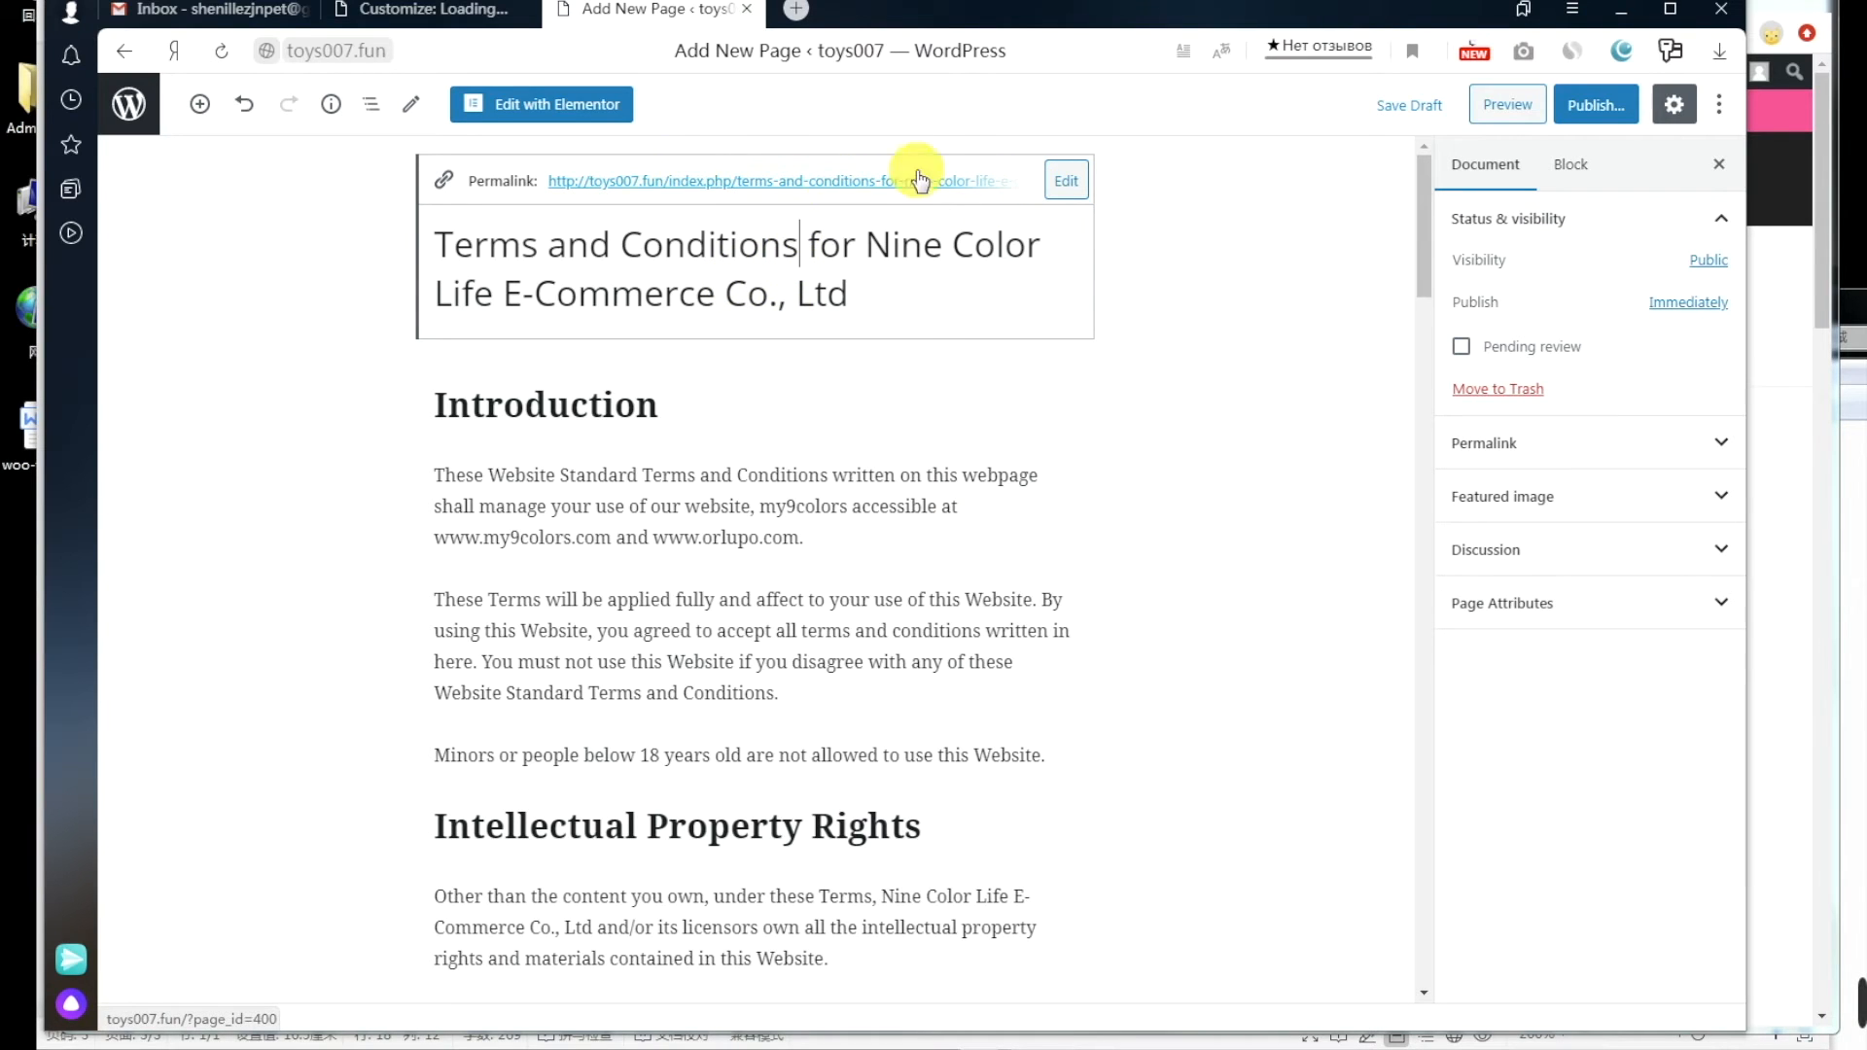
{"action": "left_click", "coordinate": [1066, 181]}
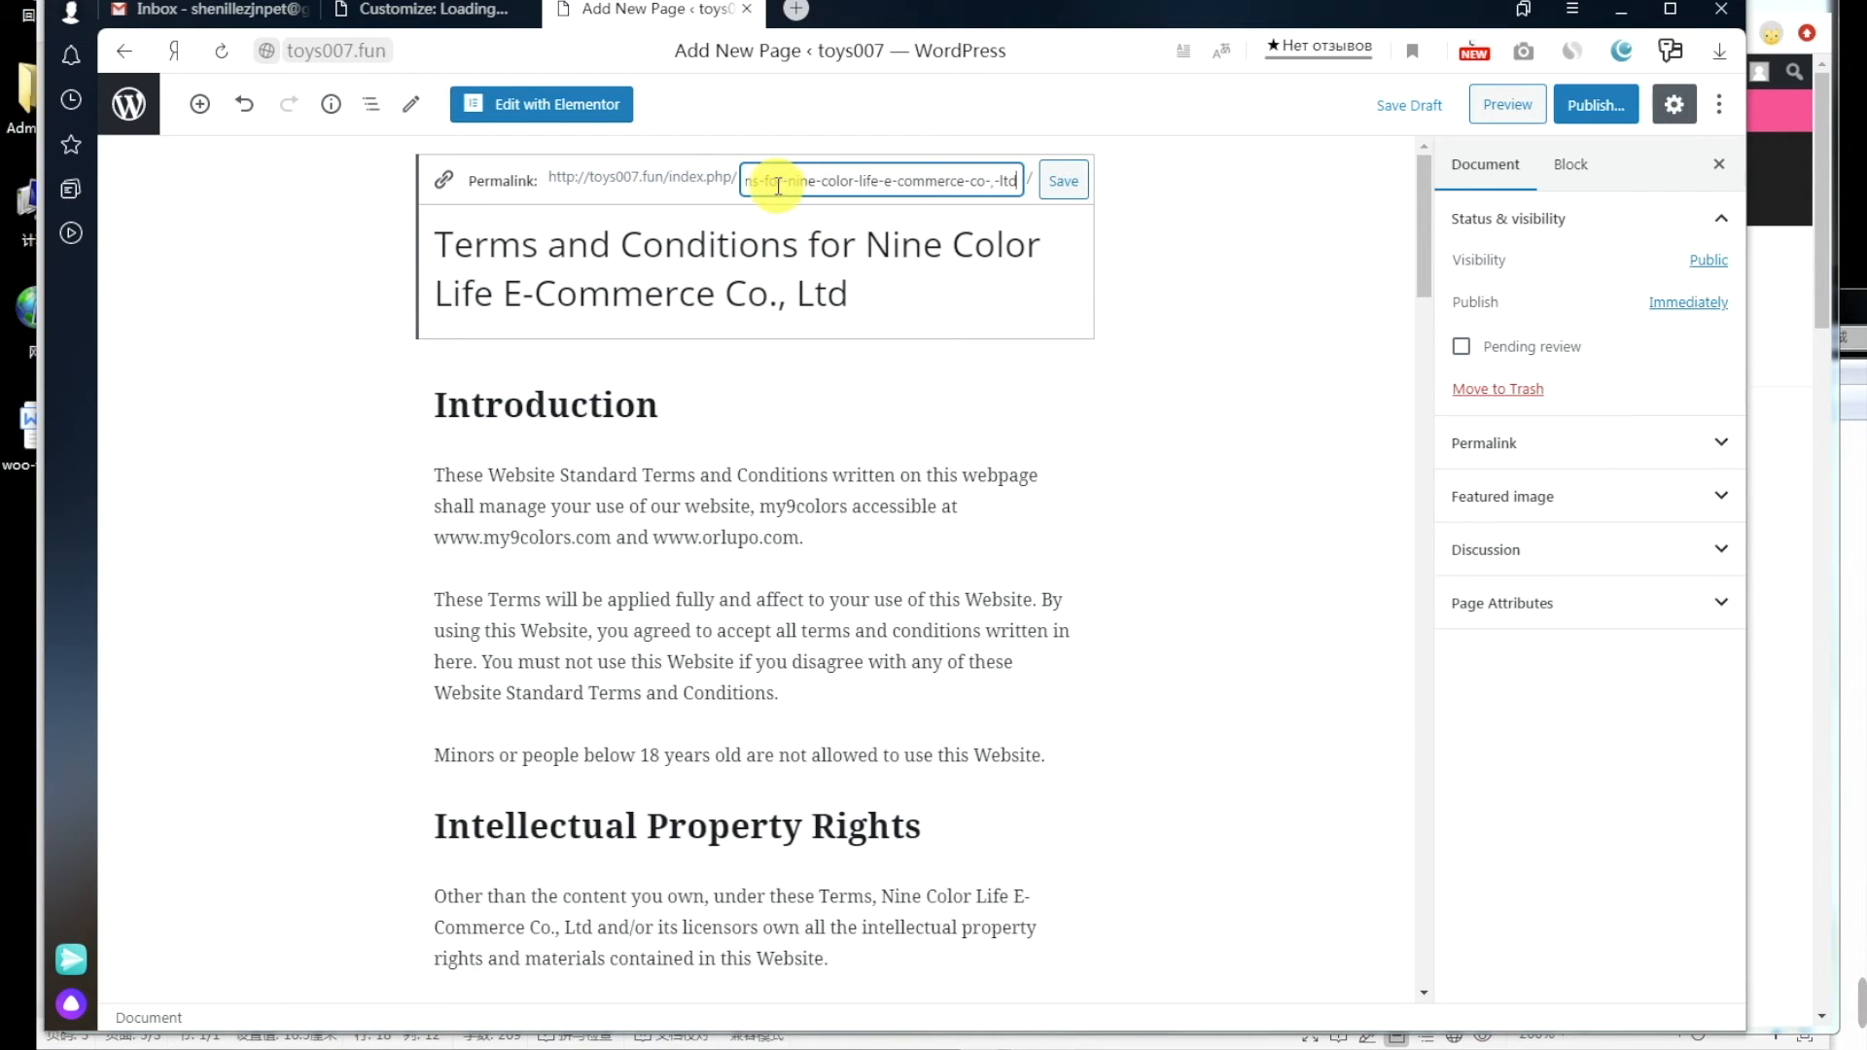
{"action": "left_click_drag", "start_coordinate": [812, 181], "coordinate": [1262, 212]}
{"action": "key", "text": "BackSpace"}
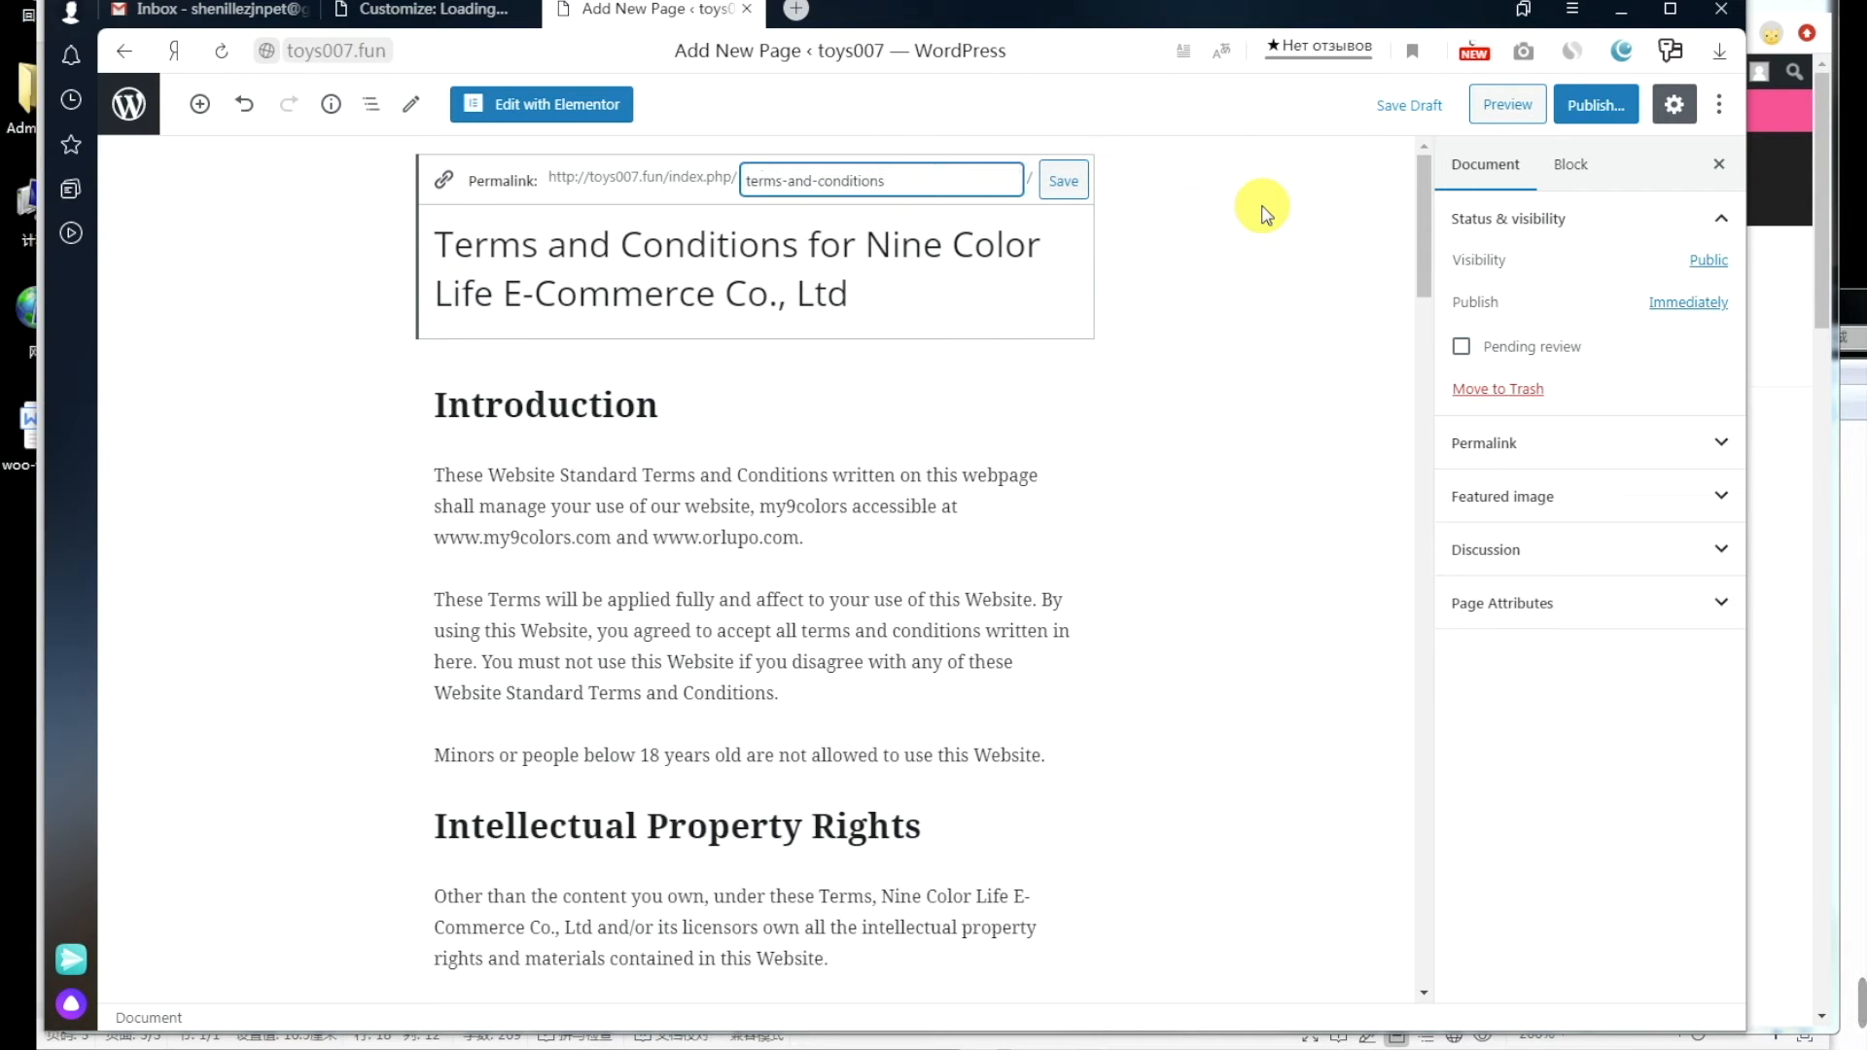
{"action": "left_click", "coordinate": [1063, 182]}
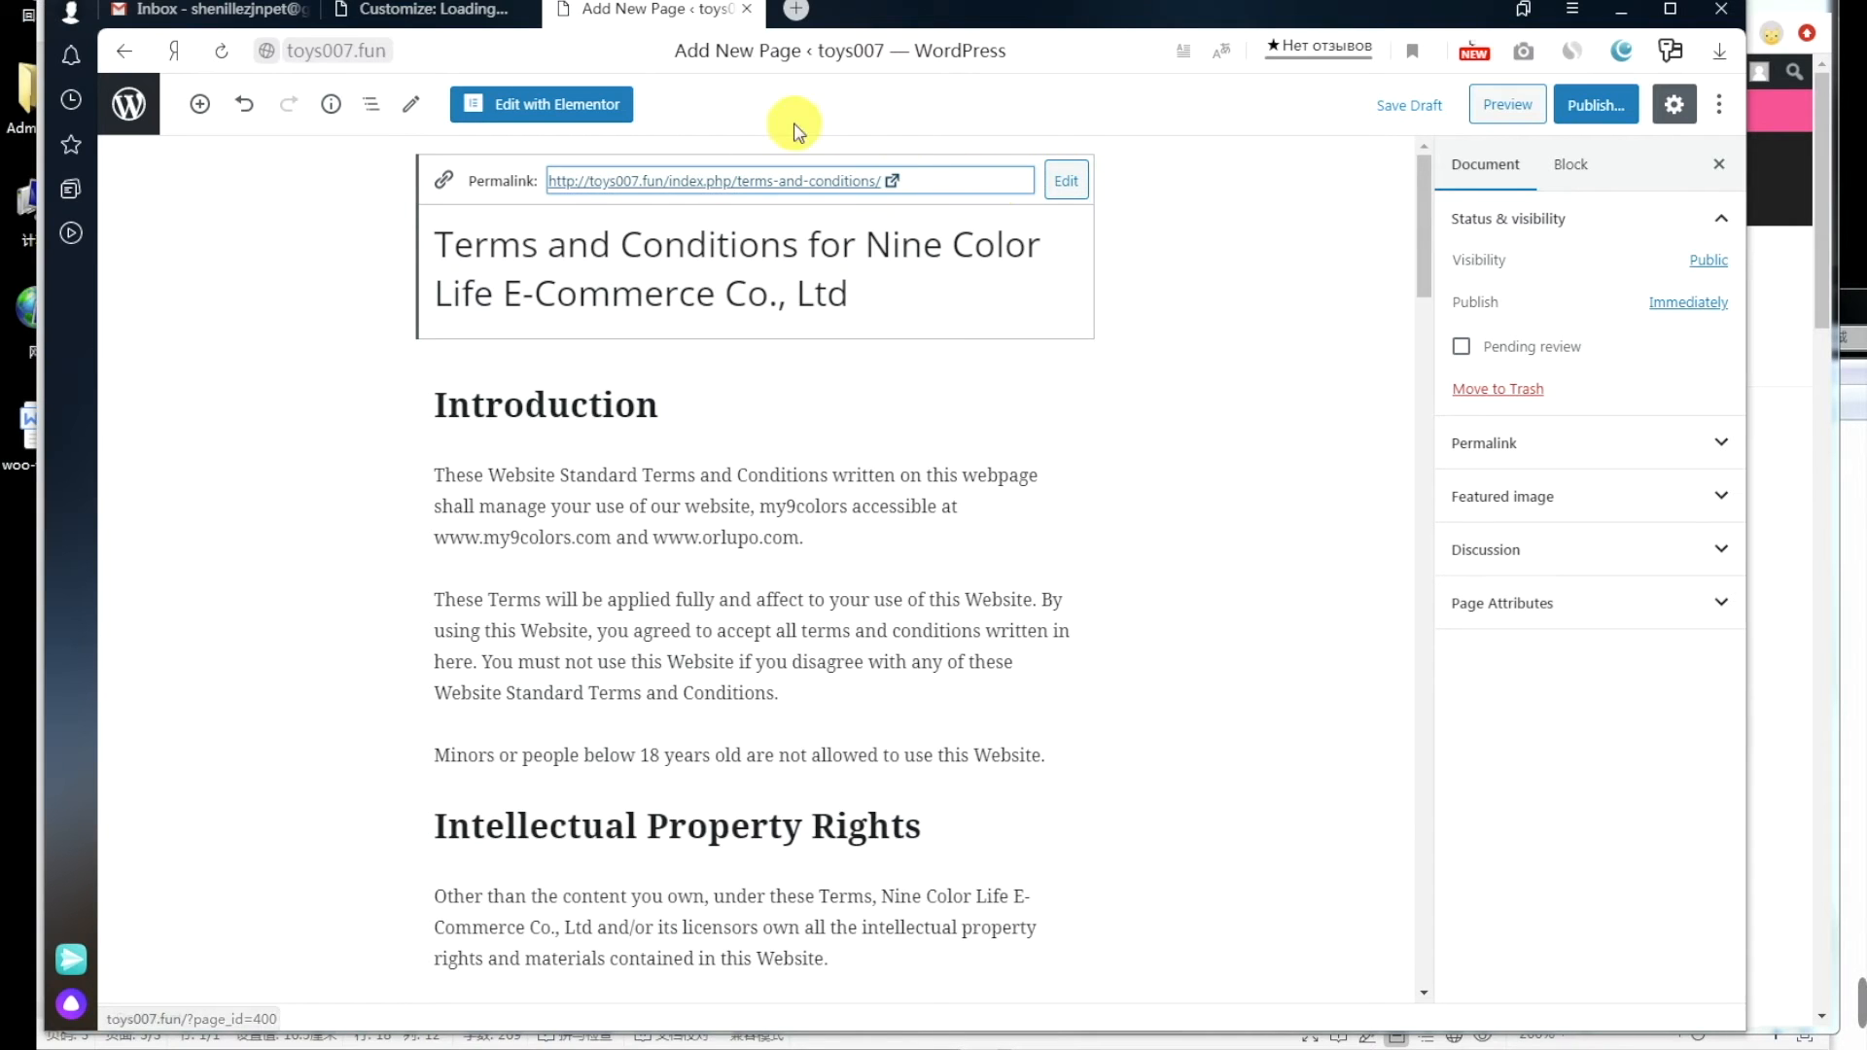
Step: Publish the Terms and Conditions page and copy its link
{"action": "left_click", "coordinate": [1596, 104]}
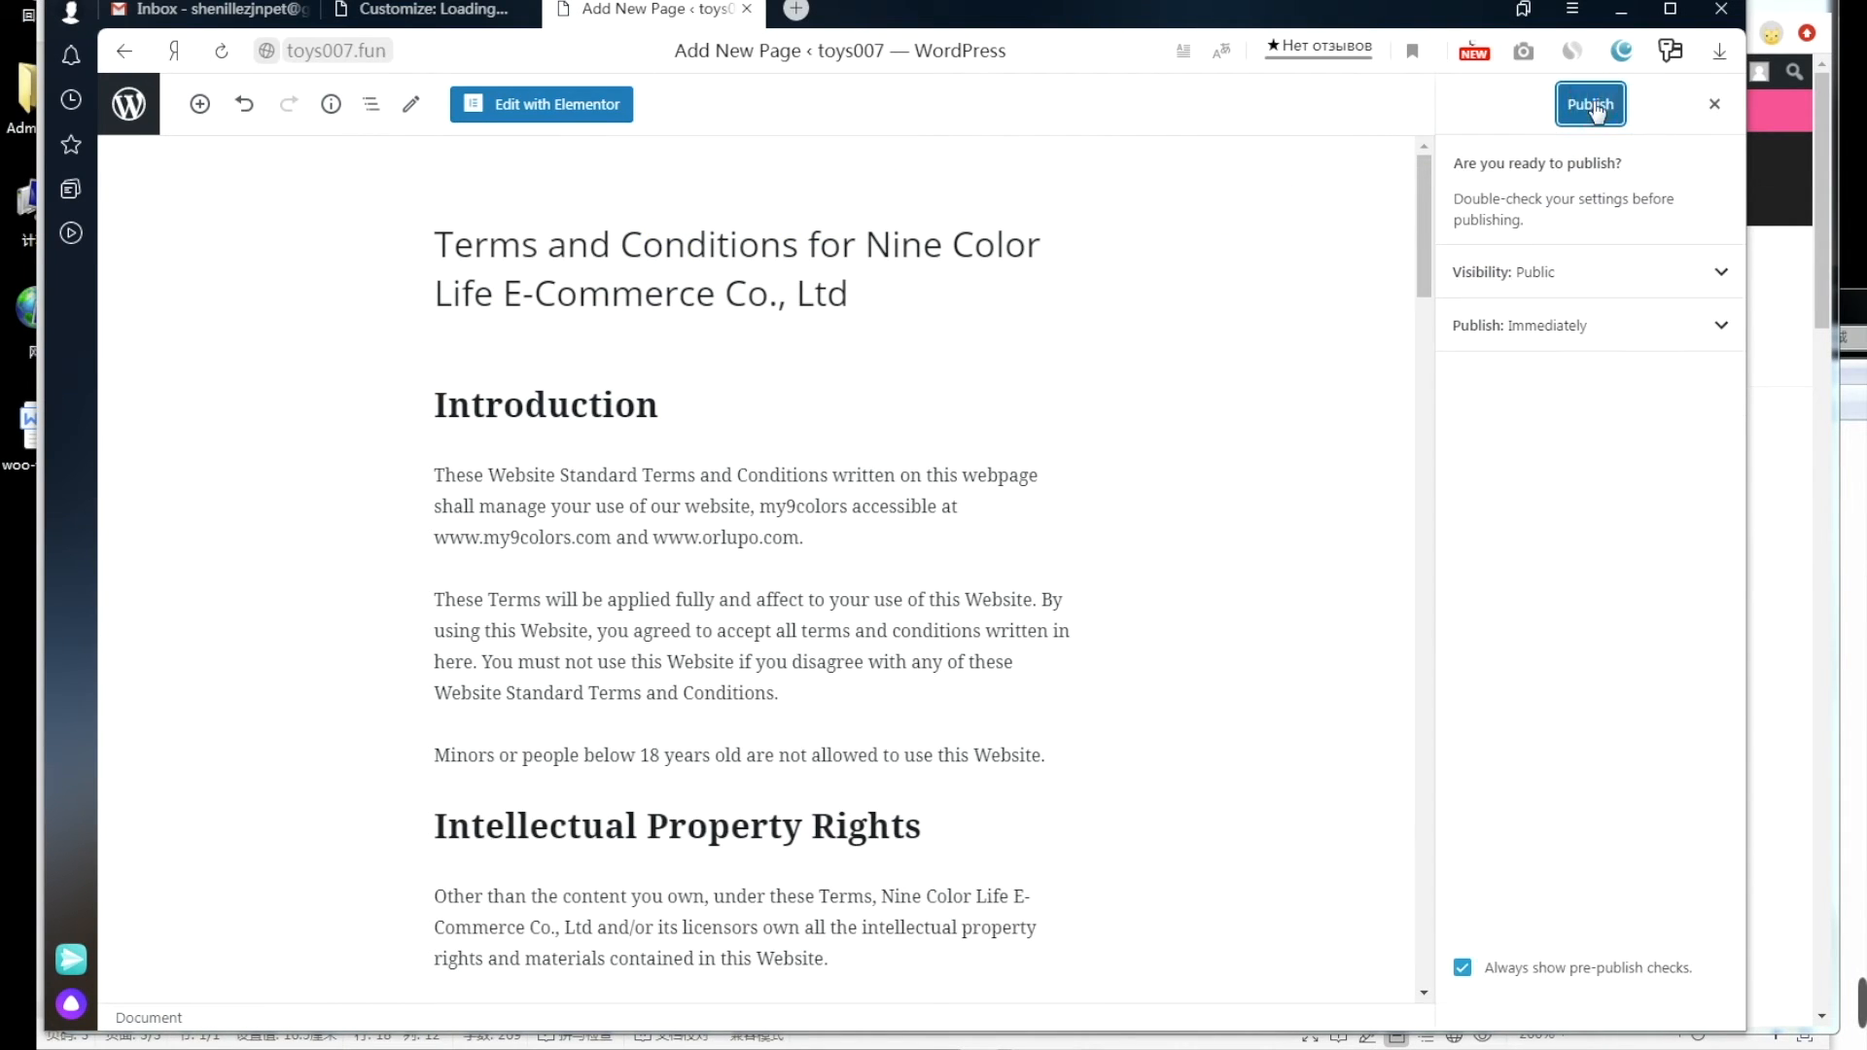
{"action": "left_click", "coordinate": [1591, 105]}
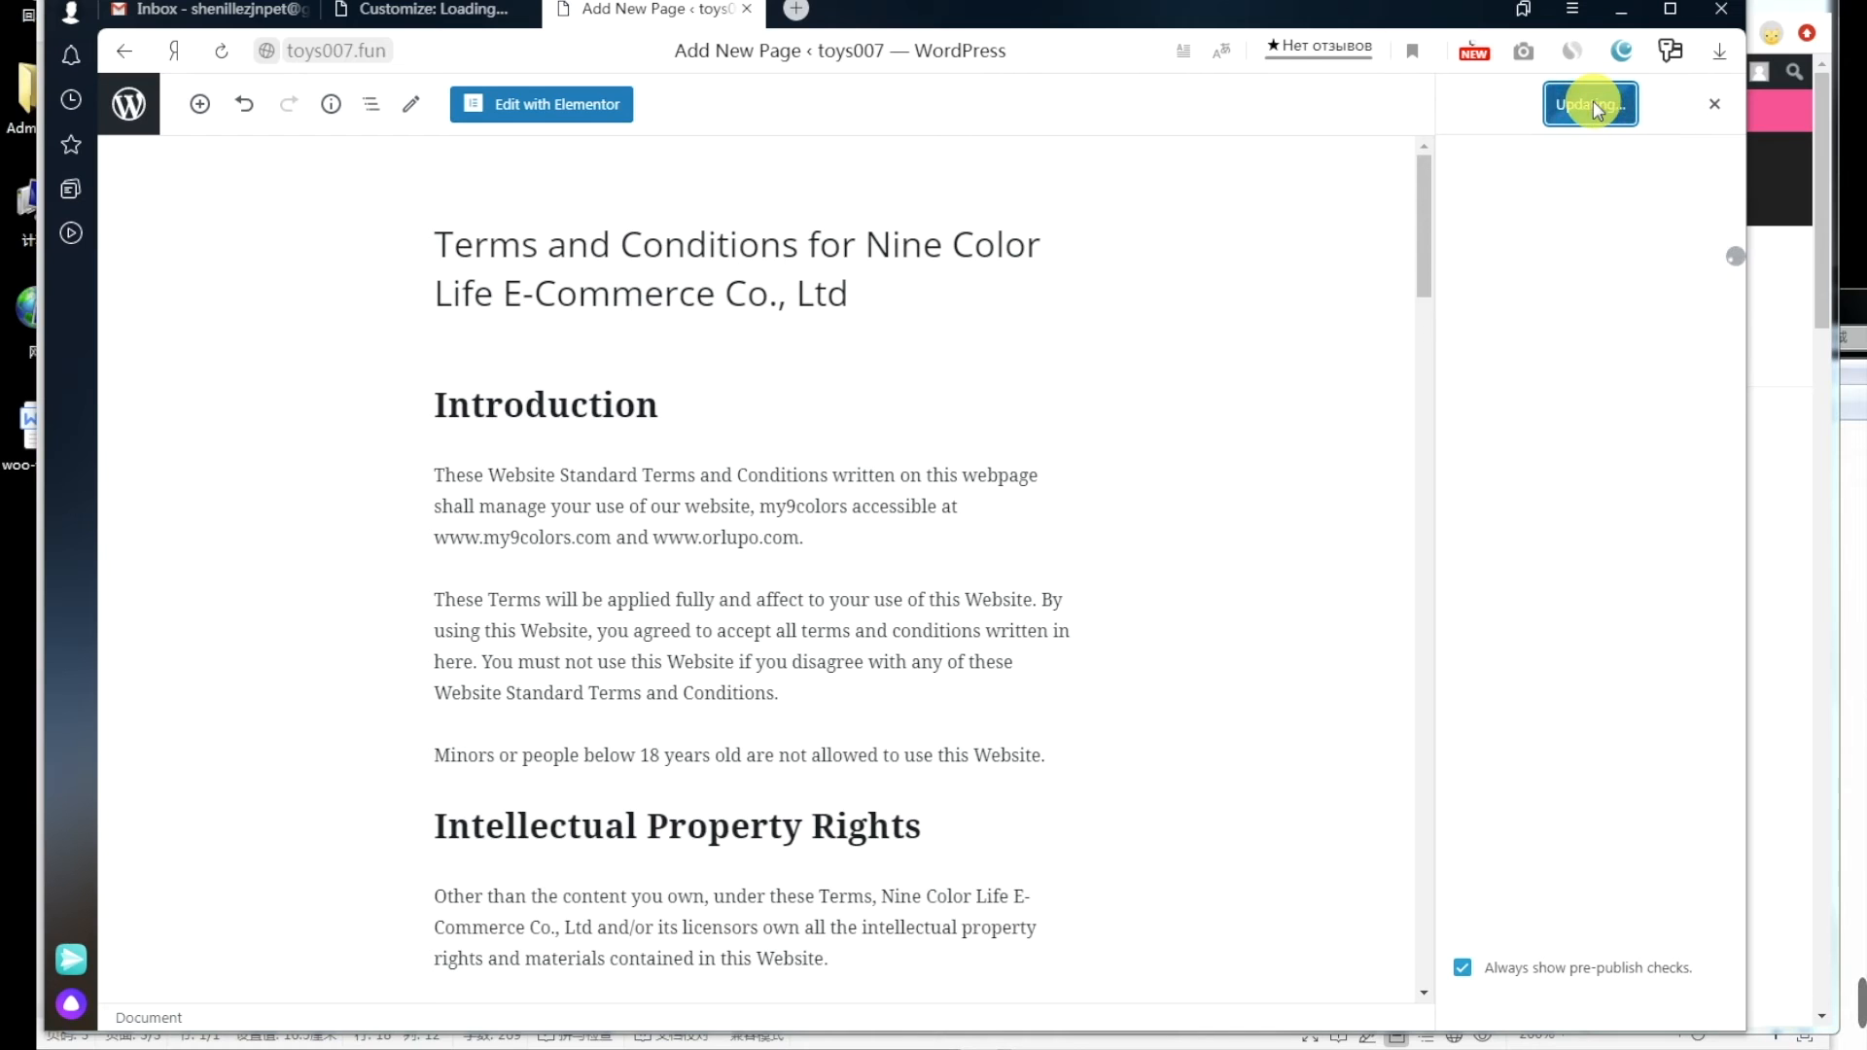
{"action": "left_click", "coordinate": [1657, 356]}
{"action": "left_click", "coordinate": [347, 1033]}
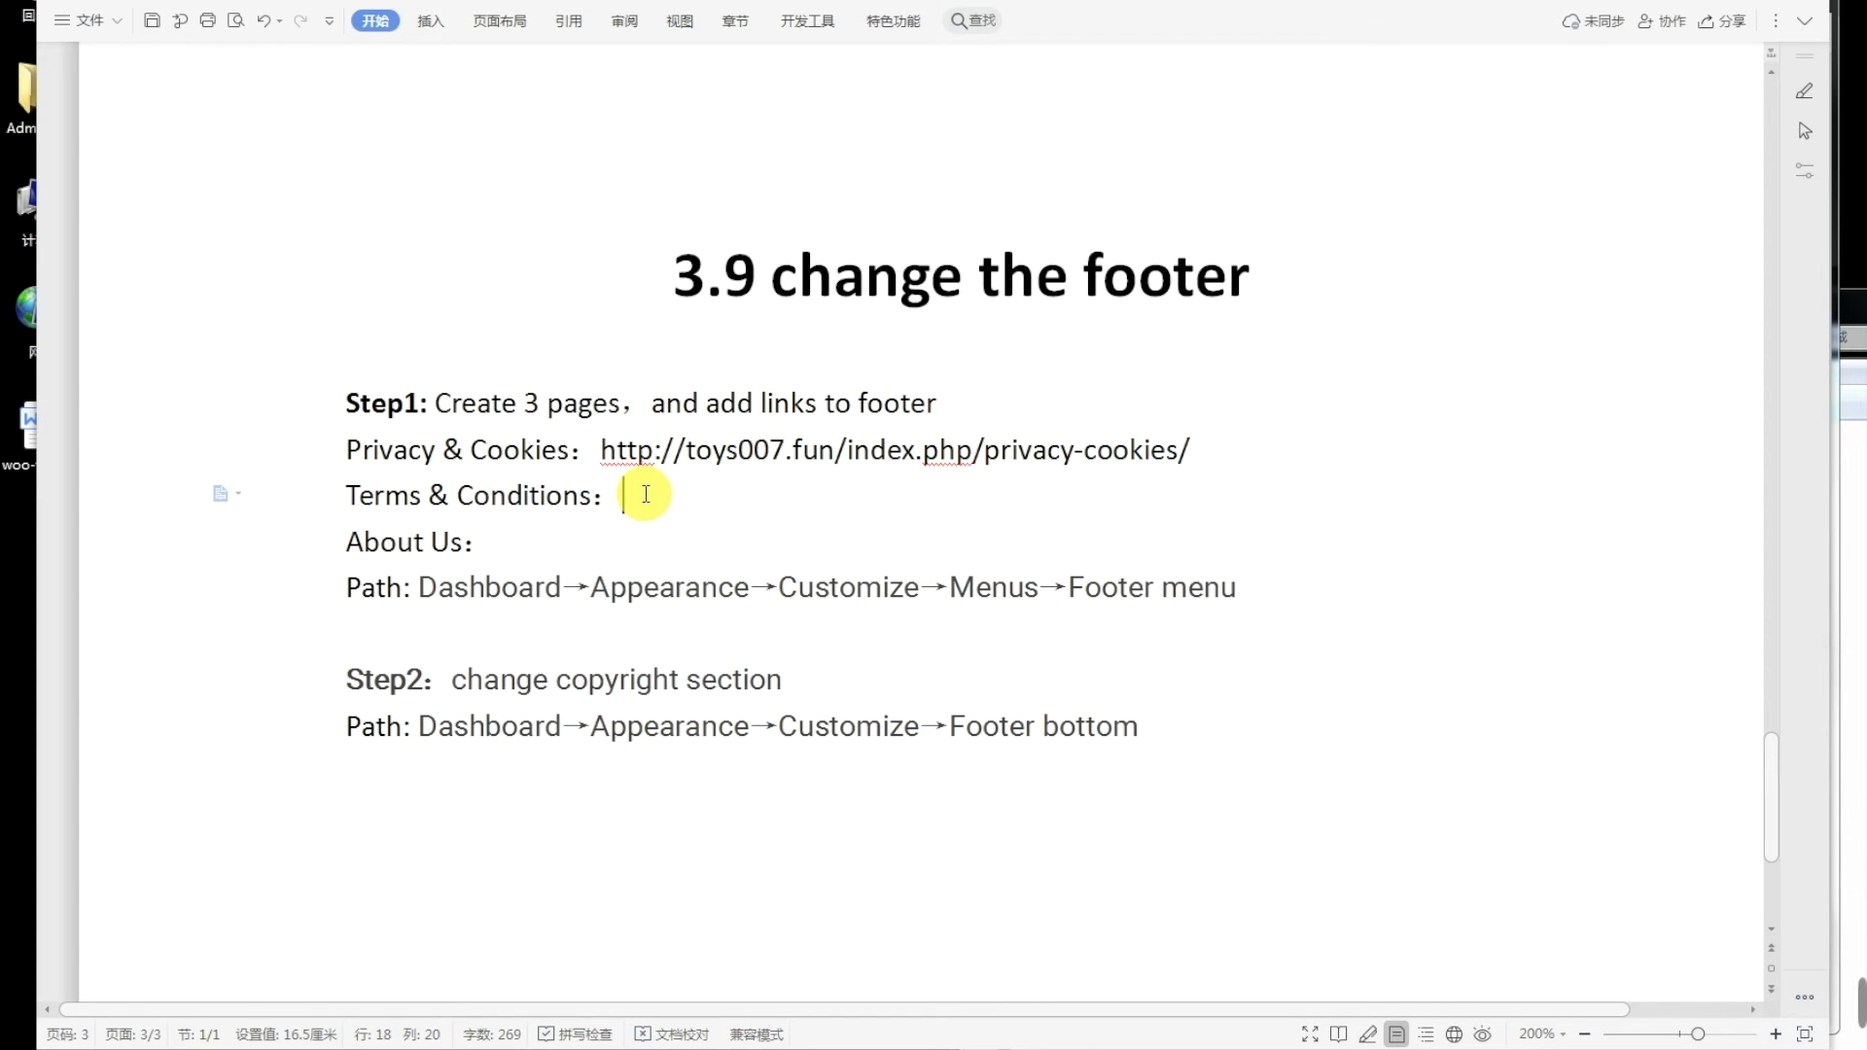
{"action": "key", "text": "ctrl+v"}
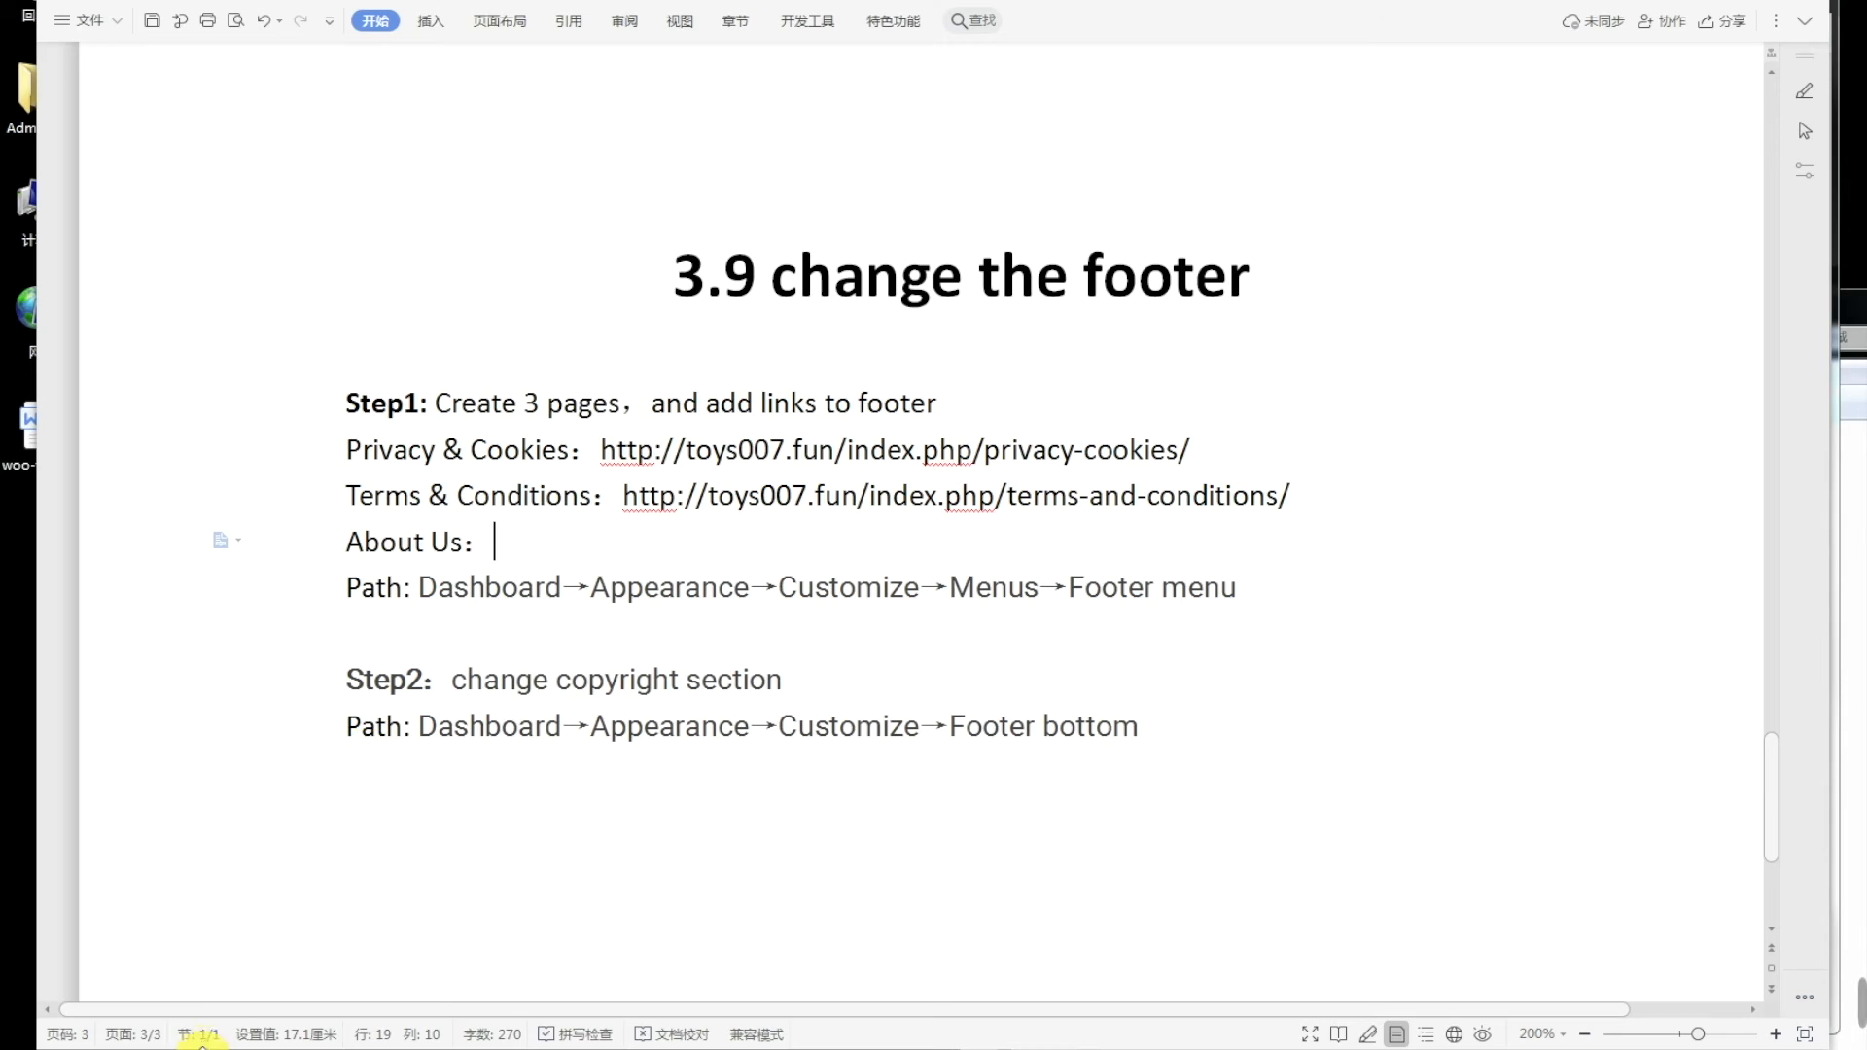
{"action": "left_click", "coordinate": [195, 1049]}
{"action": "scroll", "coordinate": [751, 751], "scroll_direction": "down", "scroll_amount": 1}
{"action": "scroll", "coordinate": [751, 750], "scroll_direction": "down", "scroll_amount": 15}
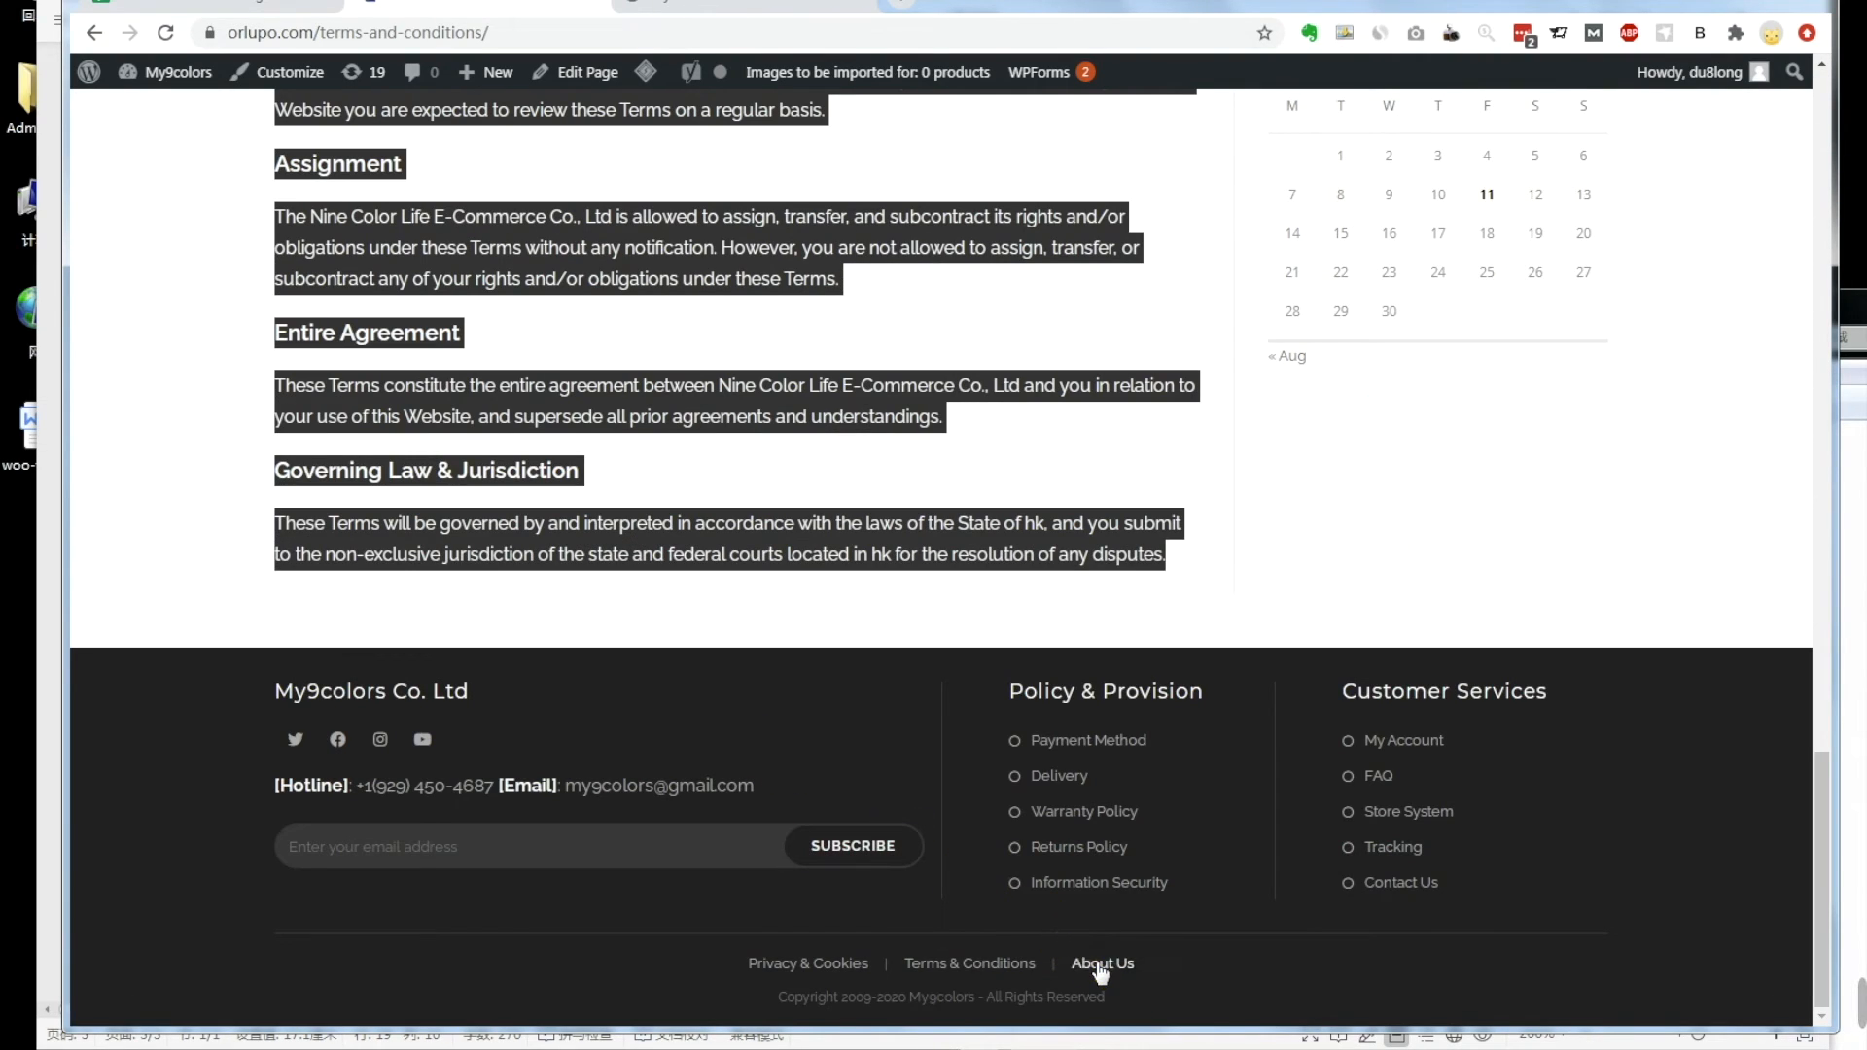
Step: Open the reference About Us page and start a new blank WordPress page
{"action": "left_click", "coordinate": [1101, 968]}
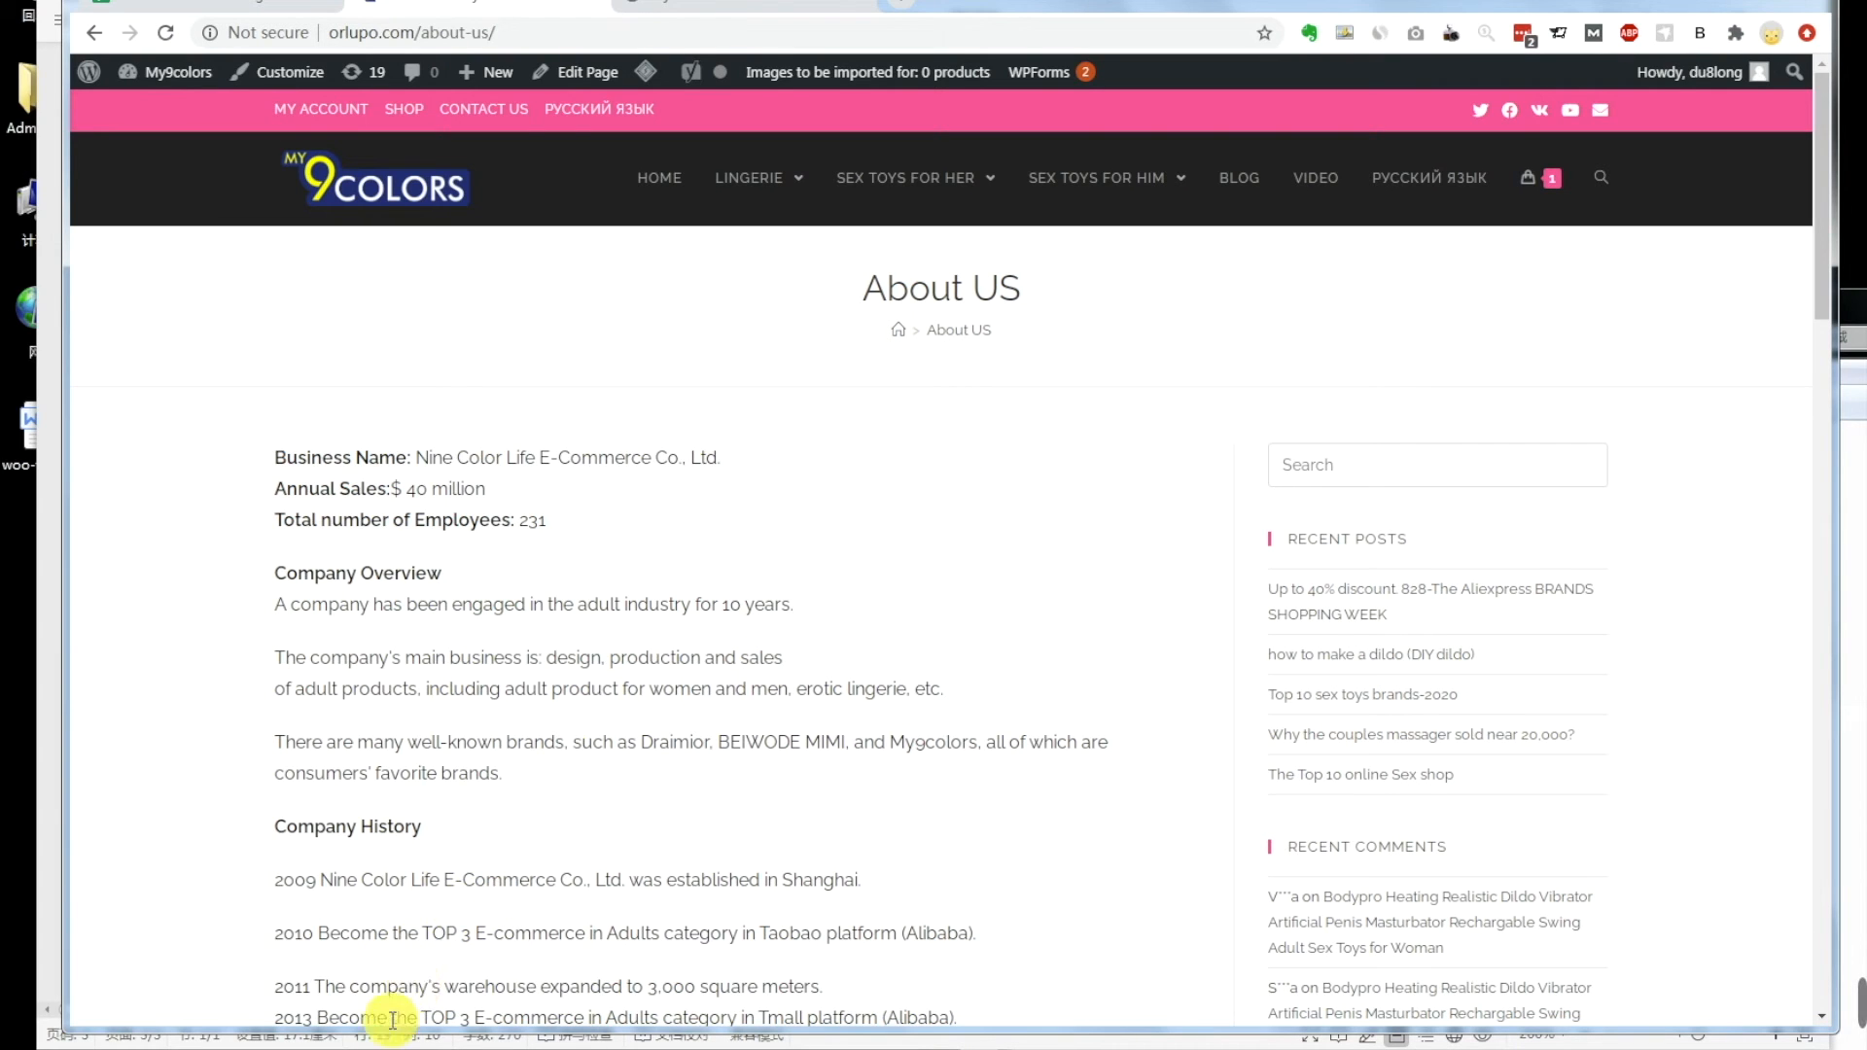
{"action": "mouse_move", "coordinate": [330, 1045]}
{"action": "left_click", "coordinate": [321, 963]}
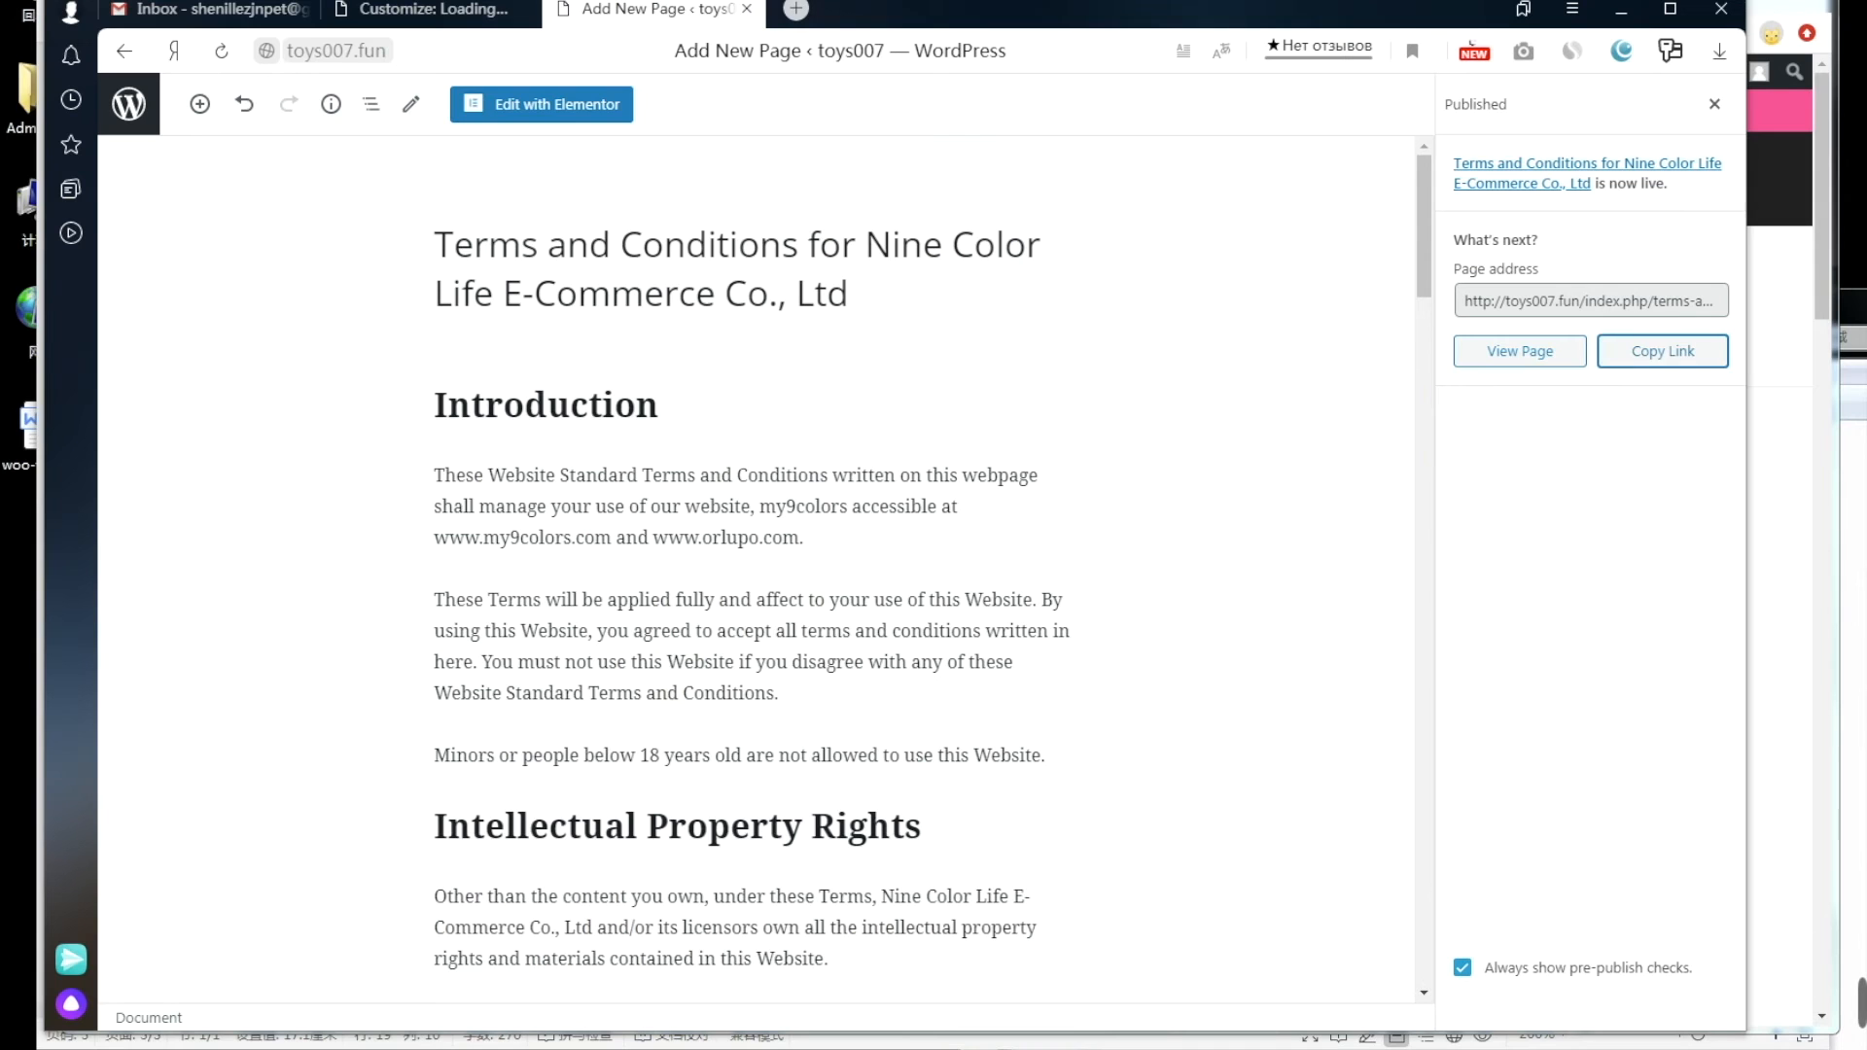
{"action": "left_click", "coordinate": [136, 115]}
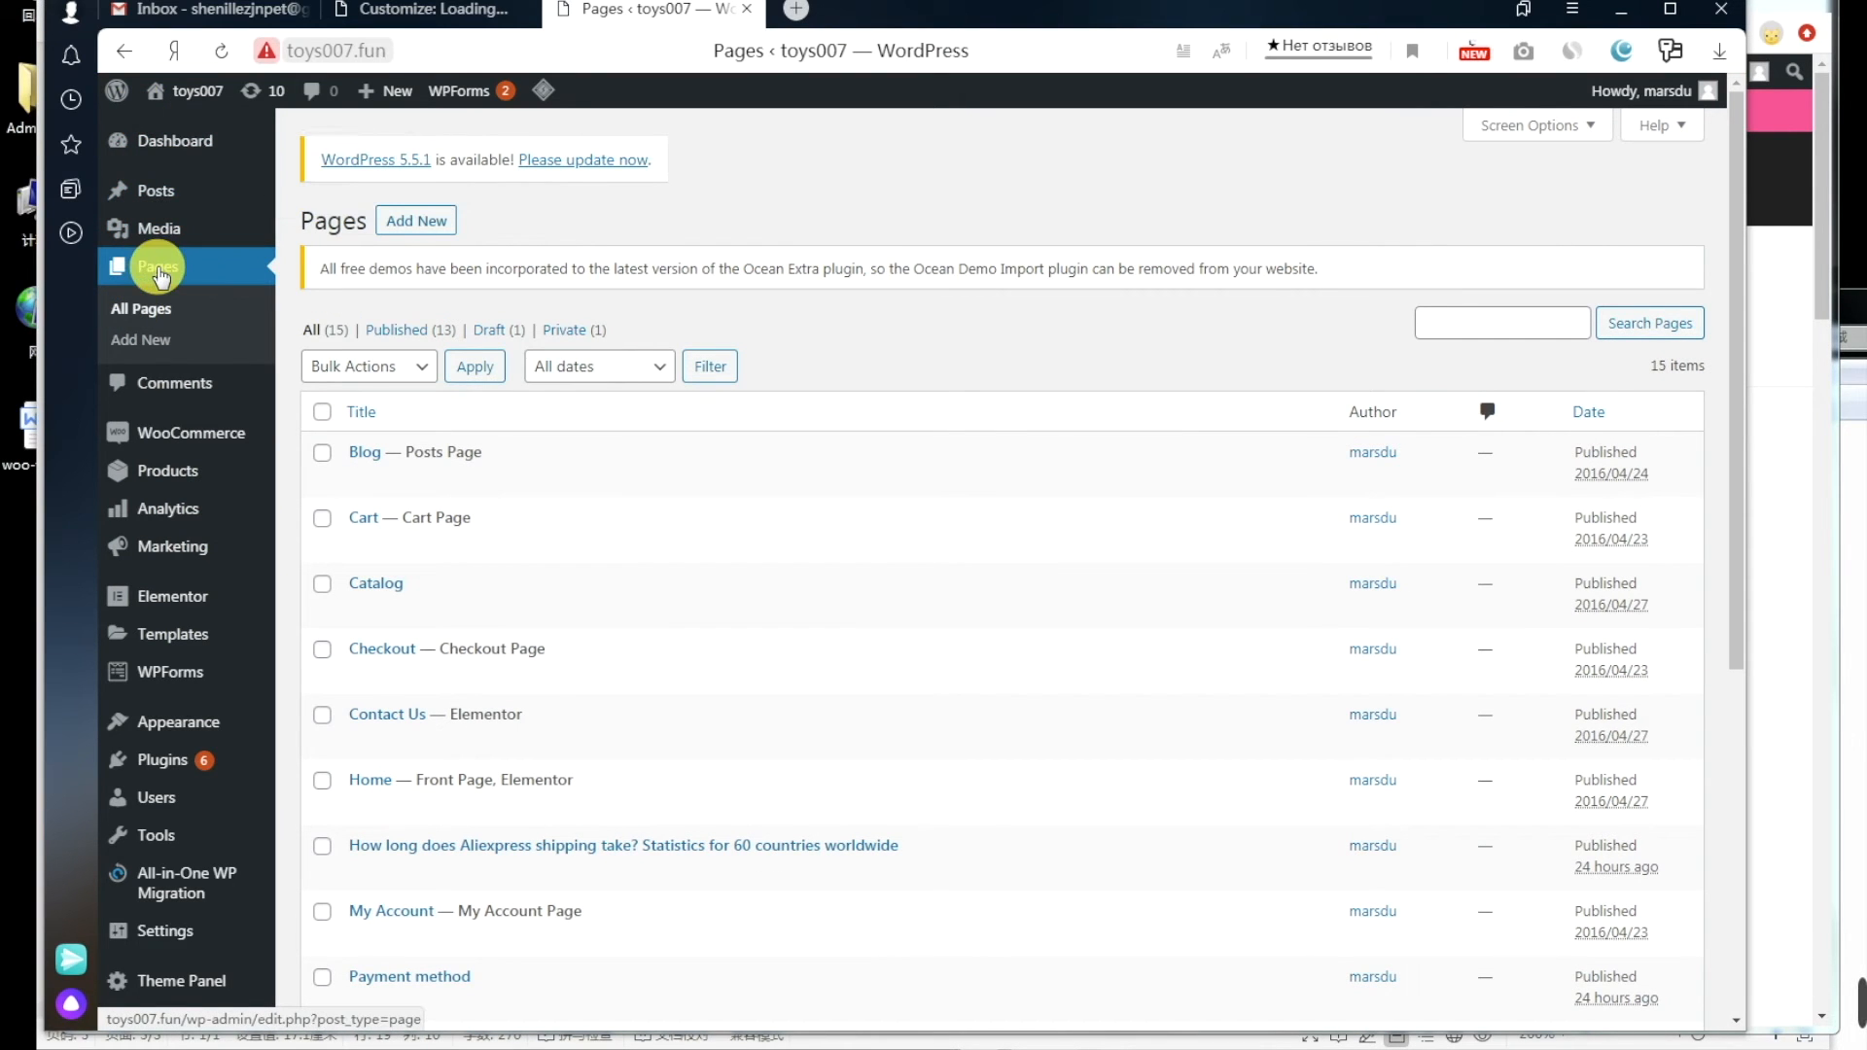
{"action": "left_click", "coordinate": [414, 224]}
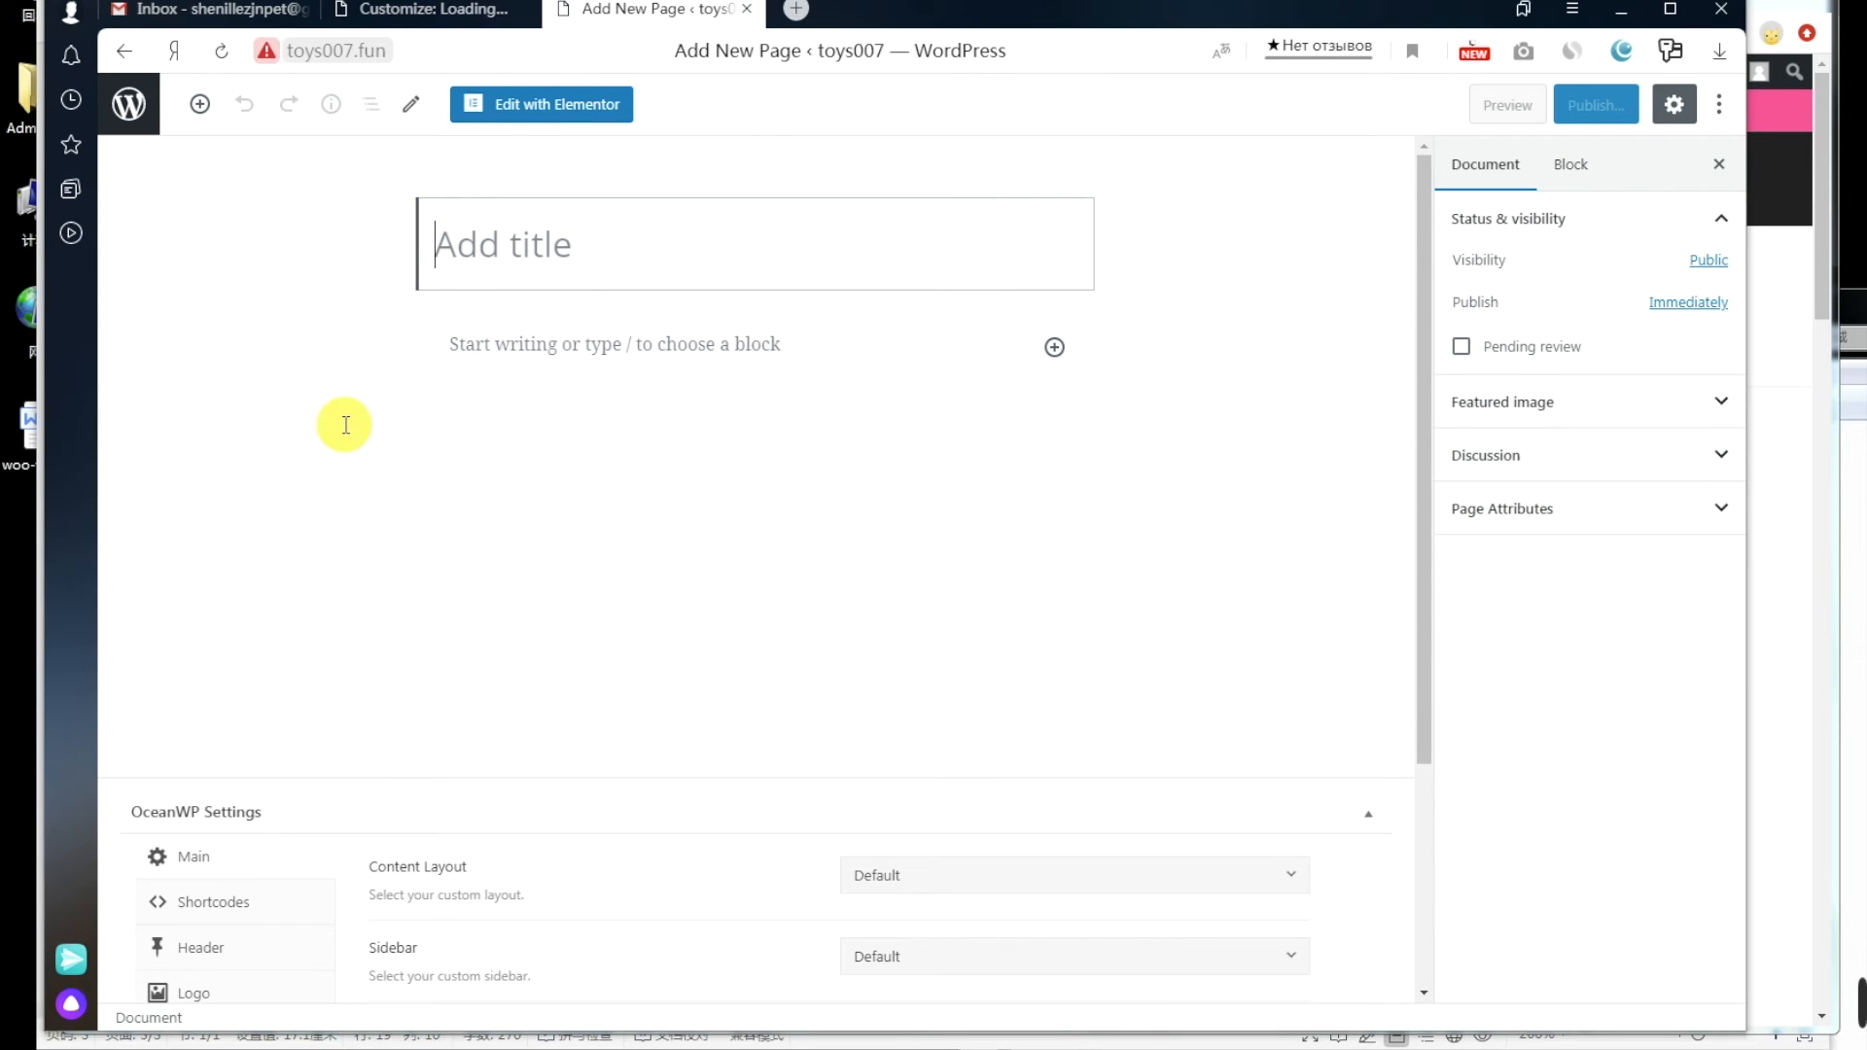
Step: Copy the About US heading from the reference page
{"action": "left_click", "coordinate": [194, 1047]}
{"action": "left_click_drag", "start_coordinate": [1042, 289], "coordinate": [877, 281]}
{"action": "right_click", "coordinate": [948, 278]}
{"action": "left_click", "coordinate": [983, 294]}
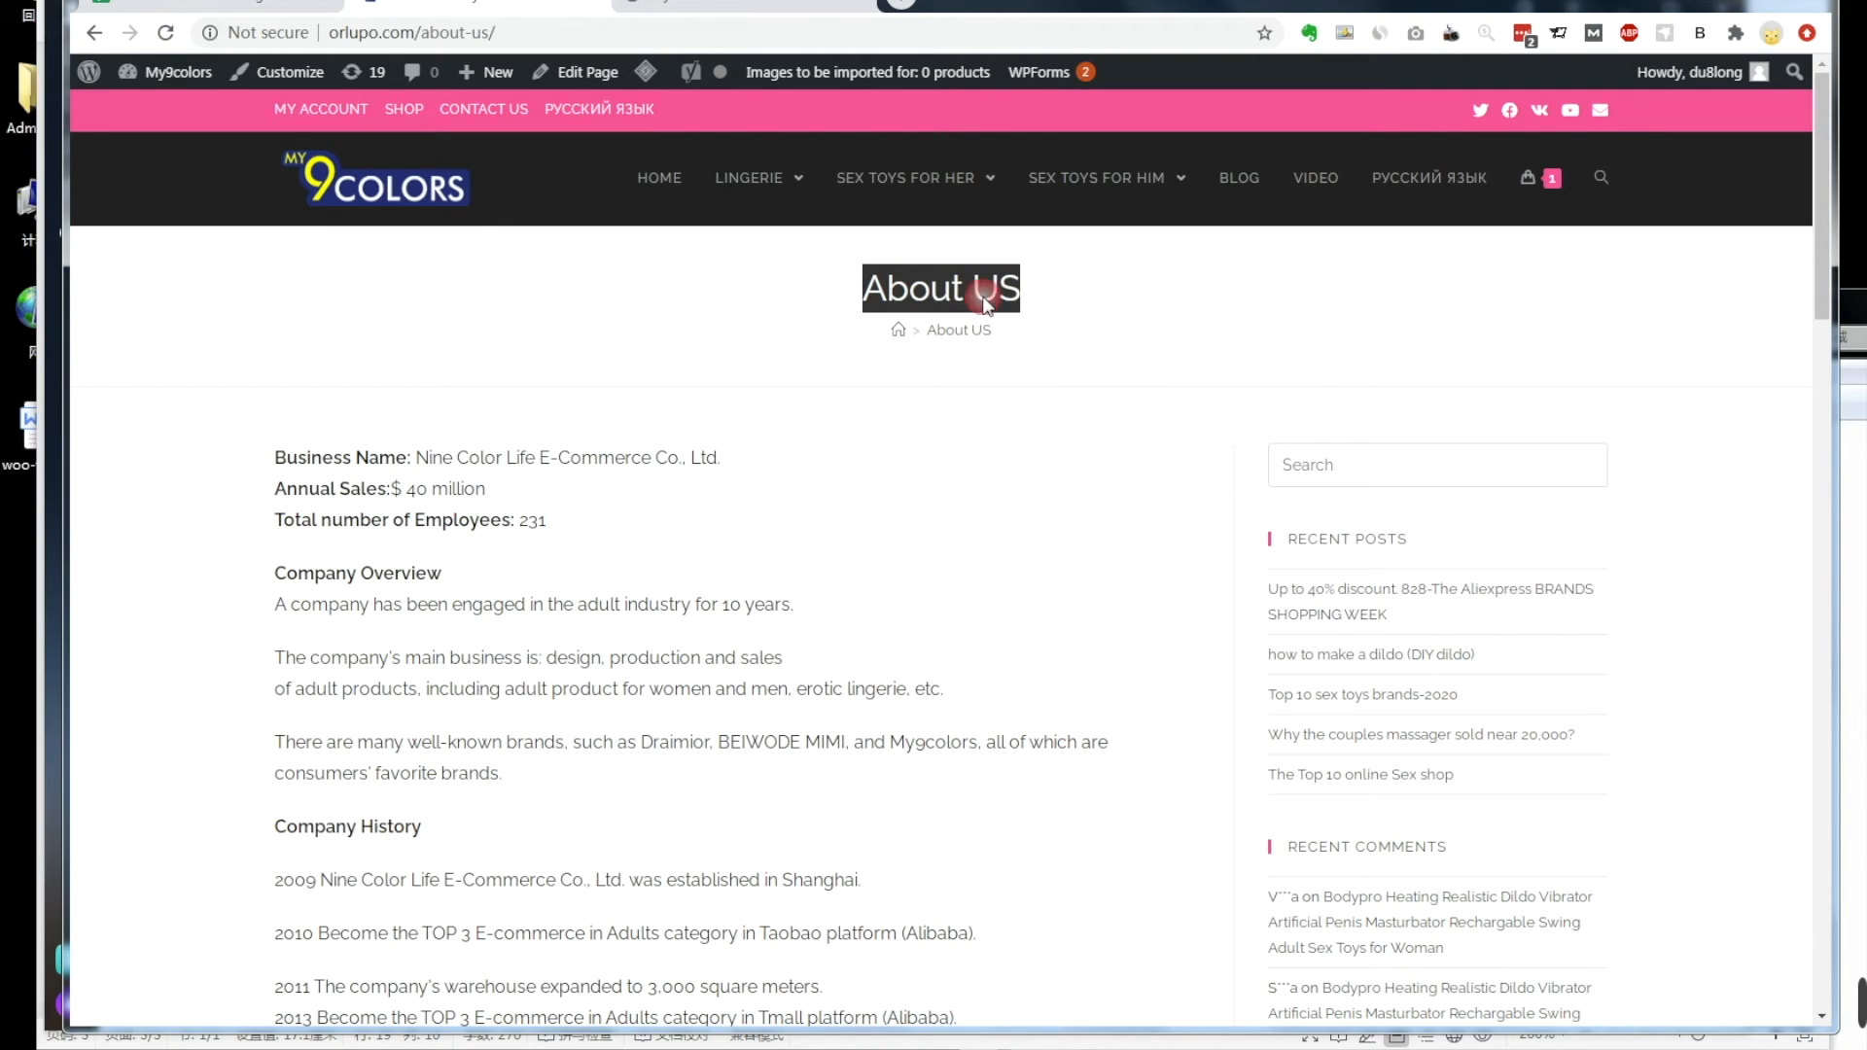
Step: Paste About US as the new page's title
{"action": "left_click", "coordinate": [360, 1037]}
{"action": "right_click", "coordinate": [533, 243]}
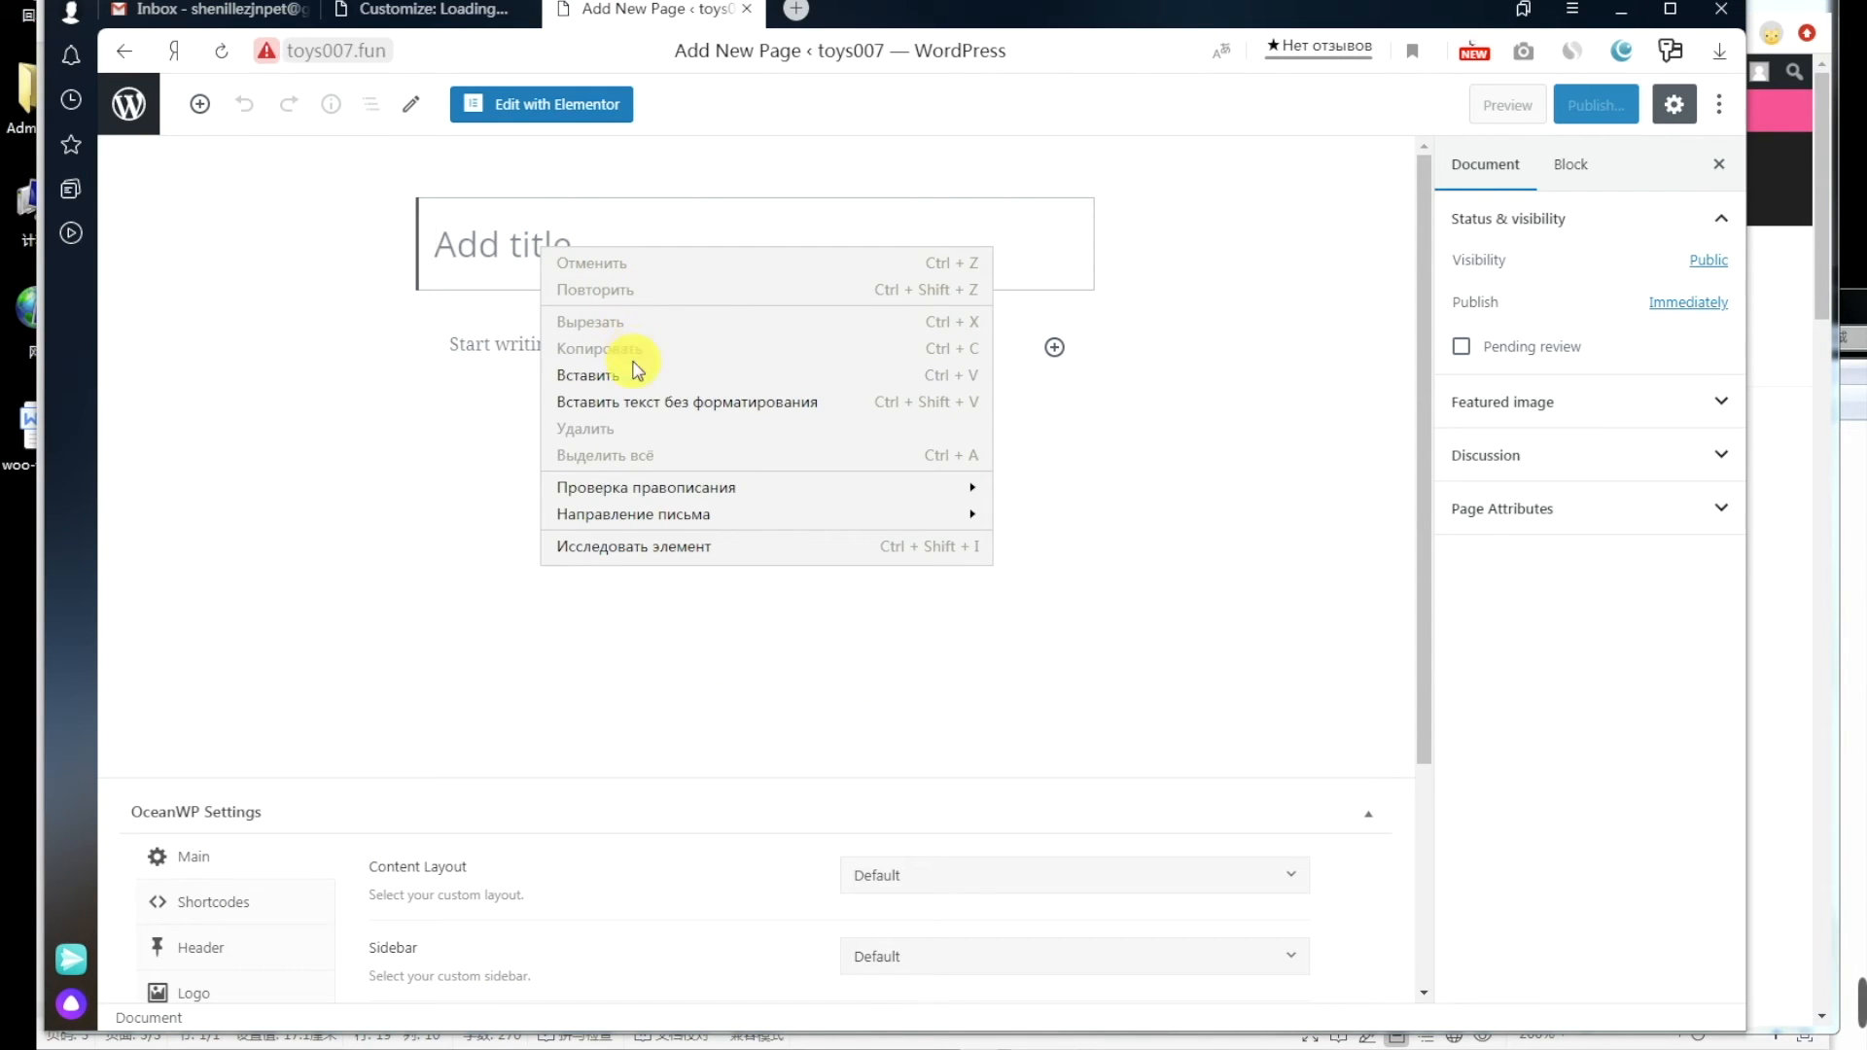
{"action": "left_click", "coordinate": [587, 376]}
{"action": "left_click", "coordinate": [570, 350]}
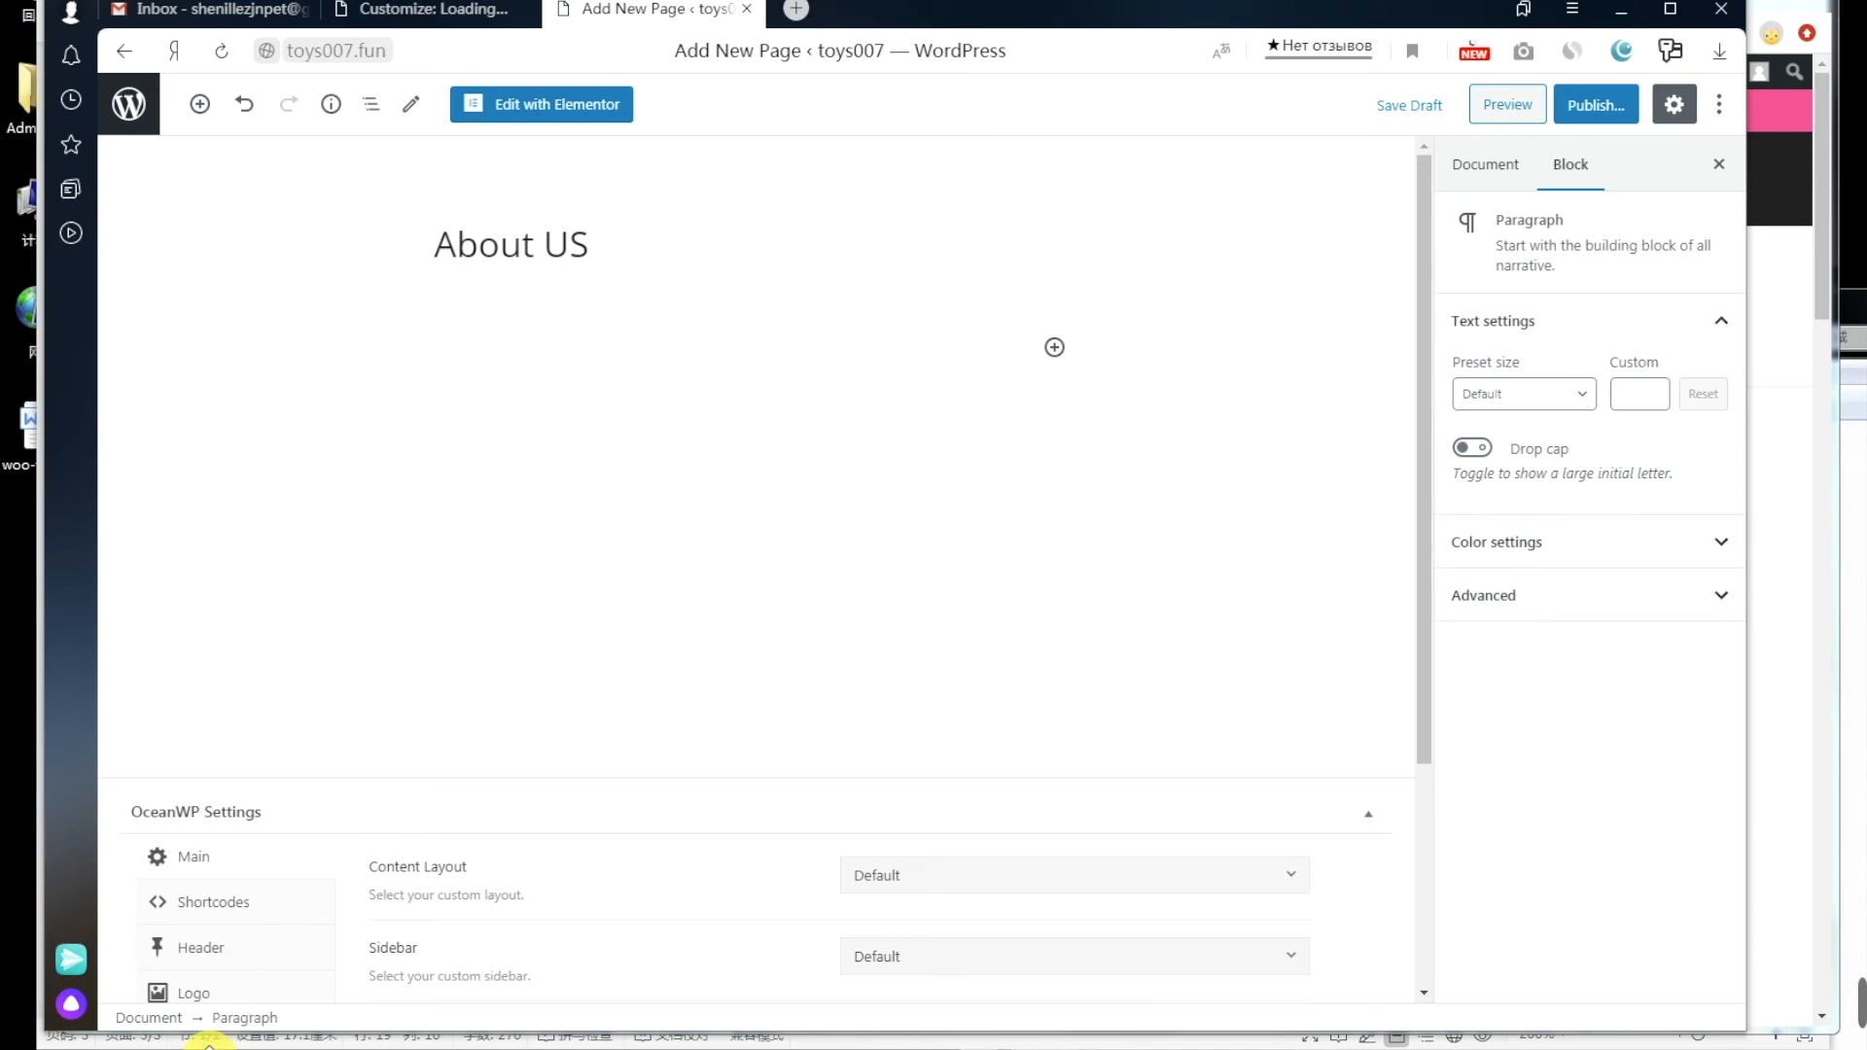
Step: Copy the reference About text and history image into the page body
{"action": "left_click", "coordinate": [214, 1042]}
{"action": "left_click_drag", "start_coordinate": [279, 452], "coordinate": [362, 519]}
{"action": "scroll", "coordinate": [467, 637], "scroll_direction": "down", "scroll_amount": 8}
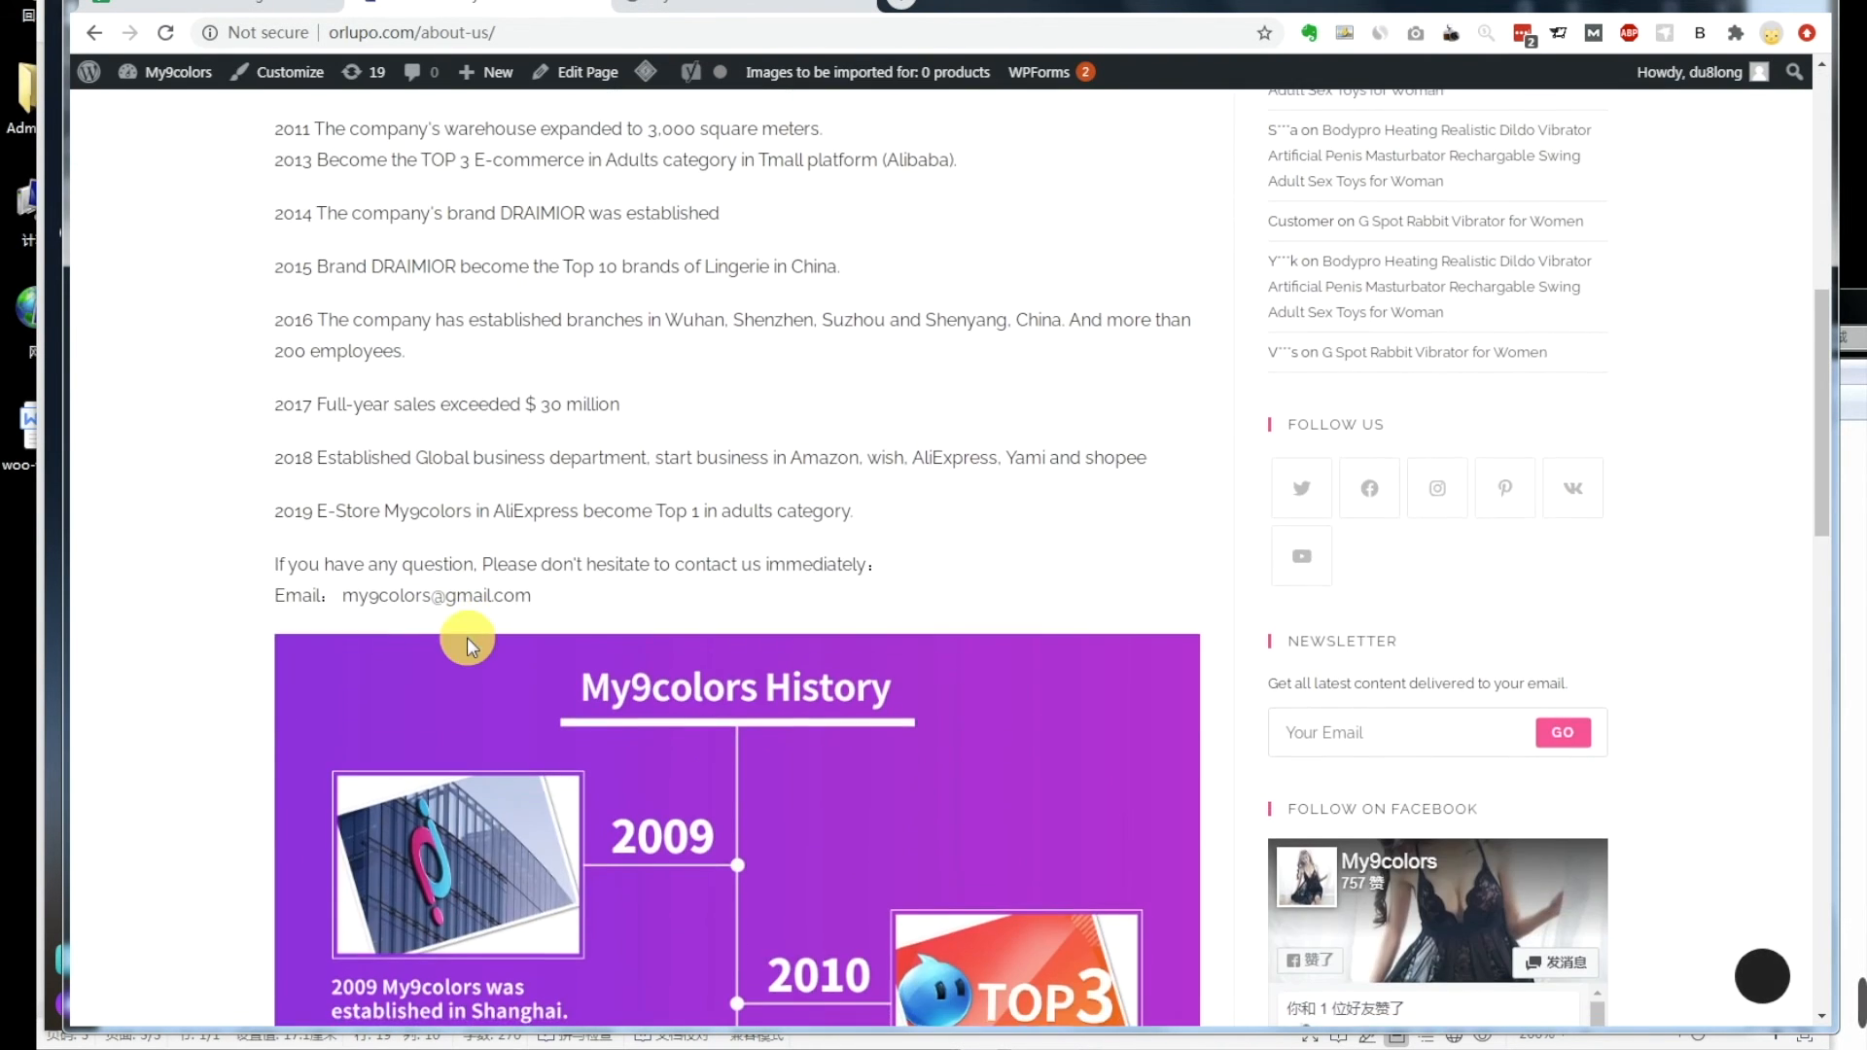
{"action": "scroll", "coordinate": [467, 638], "scroll_direction": "down", "scroll_amount": 18}
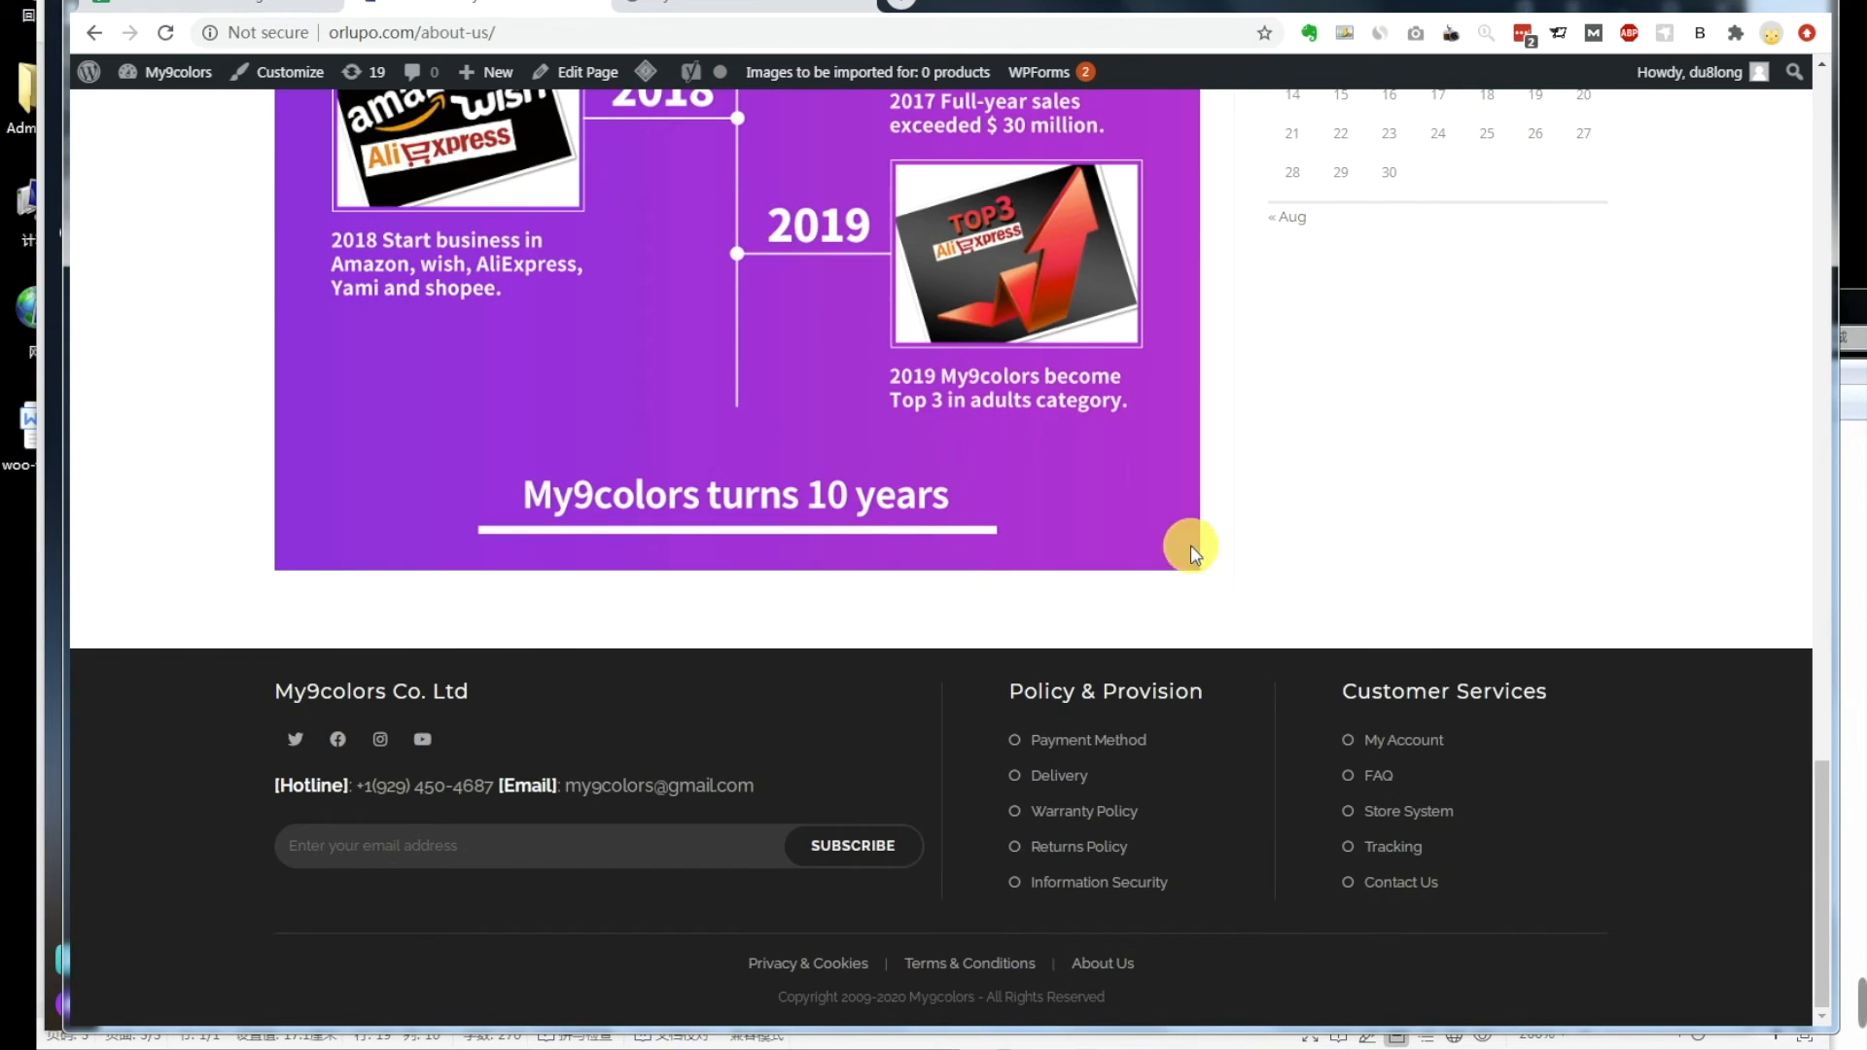
{"action": "left_click", "coordinate": [1227, 555], "text": "shift"}
{"action": "scroll", "coordinate": [1055, 581], "scroll_direction": "up", "scroll_amount": 15}
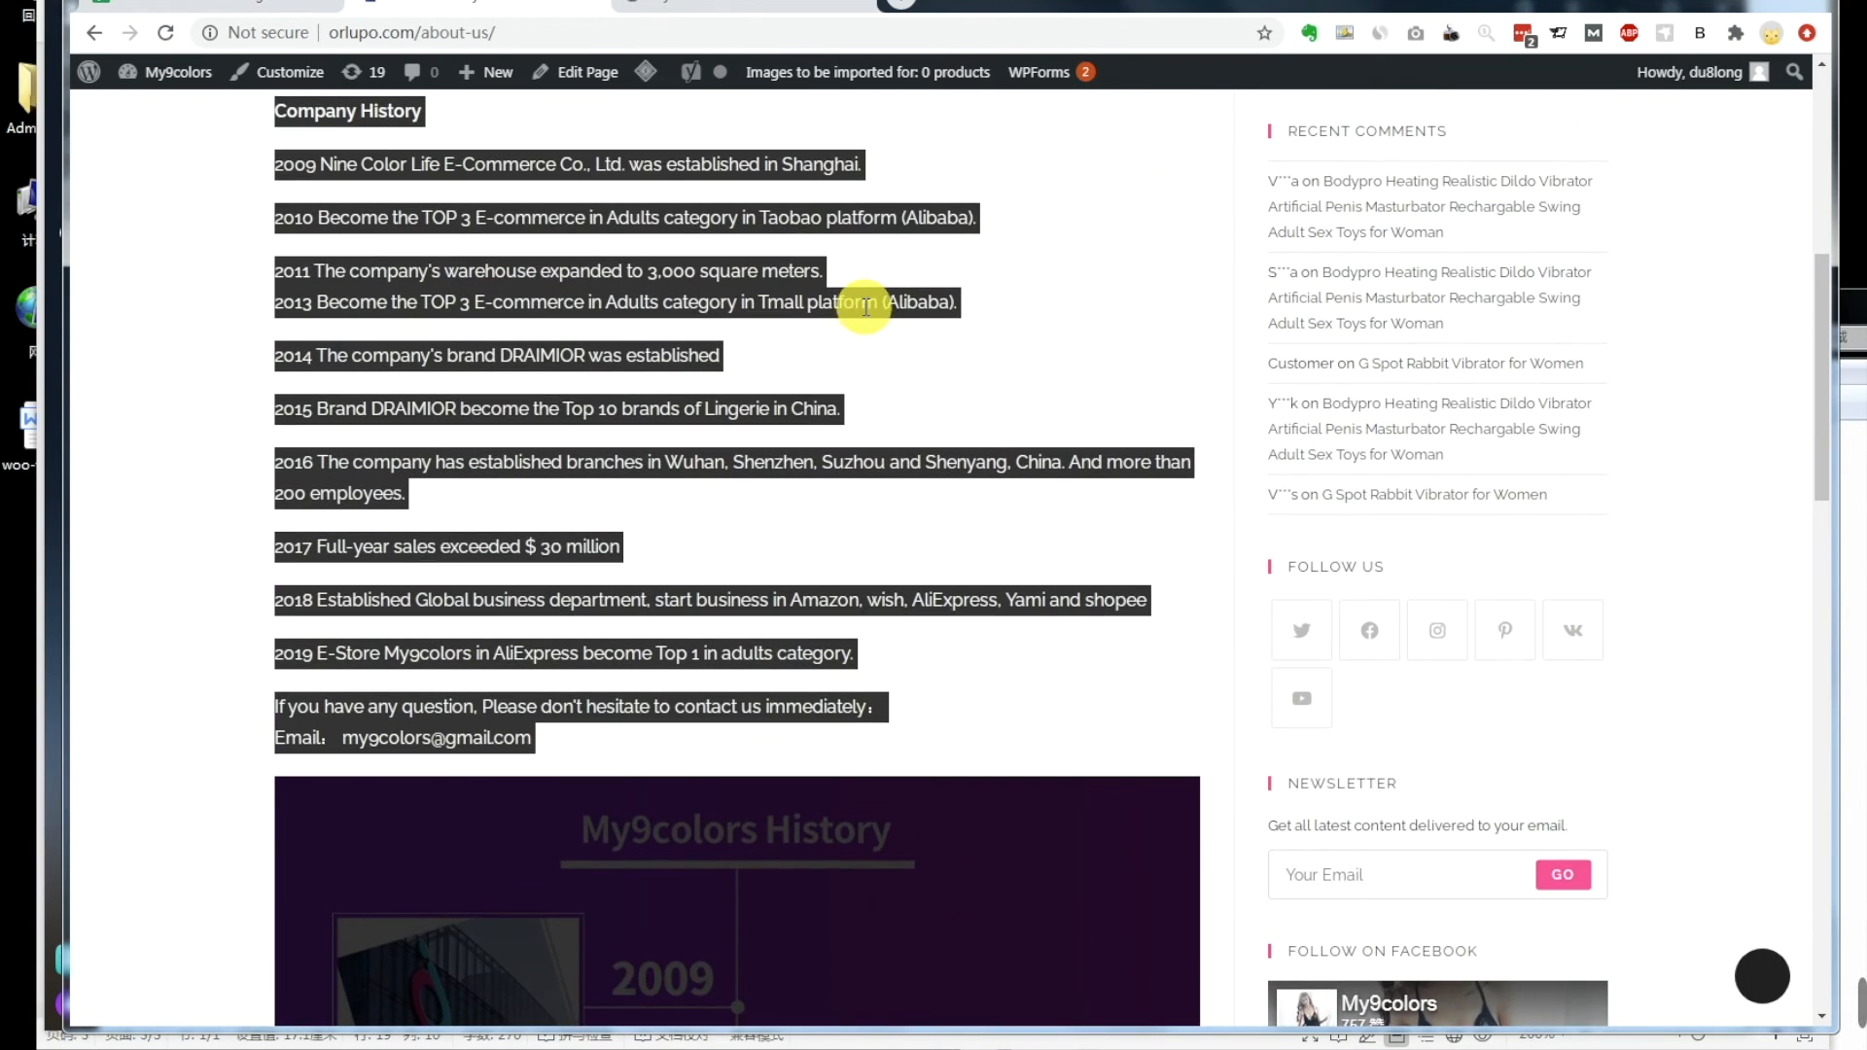
{"action": "right_click", "coordinate": [865, 307]}
{"action": "left_click", "coordinate": [880, 319]}
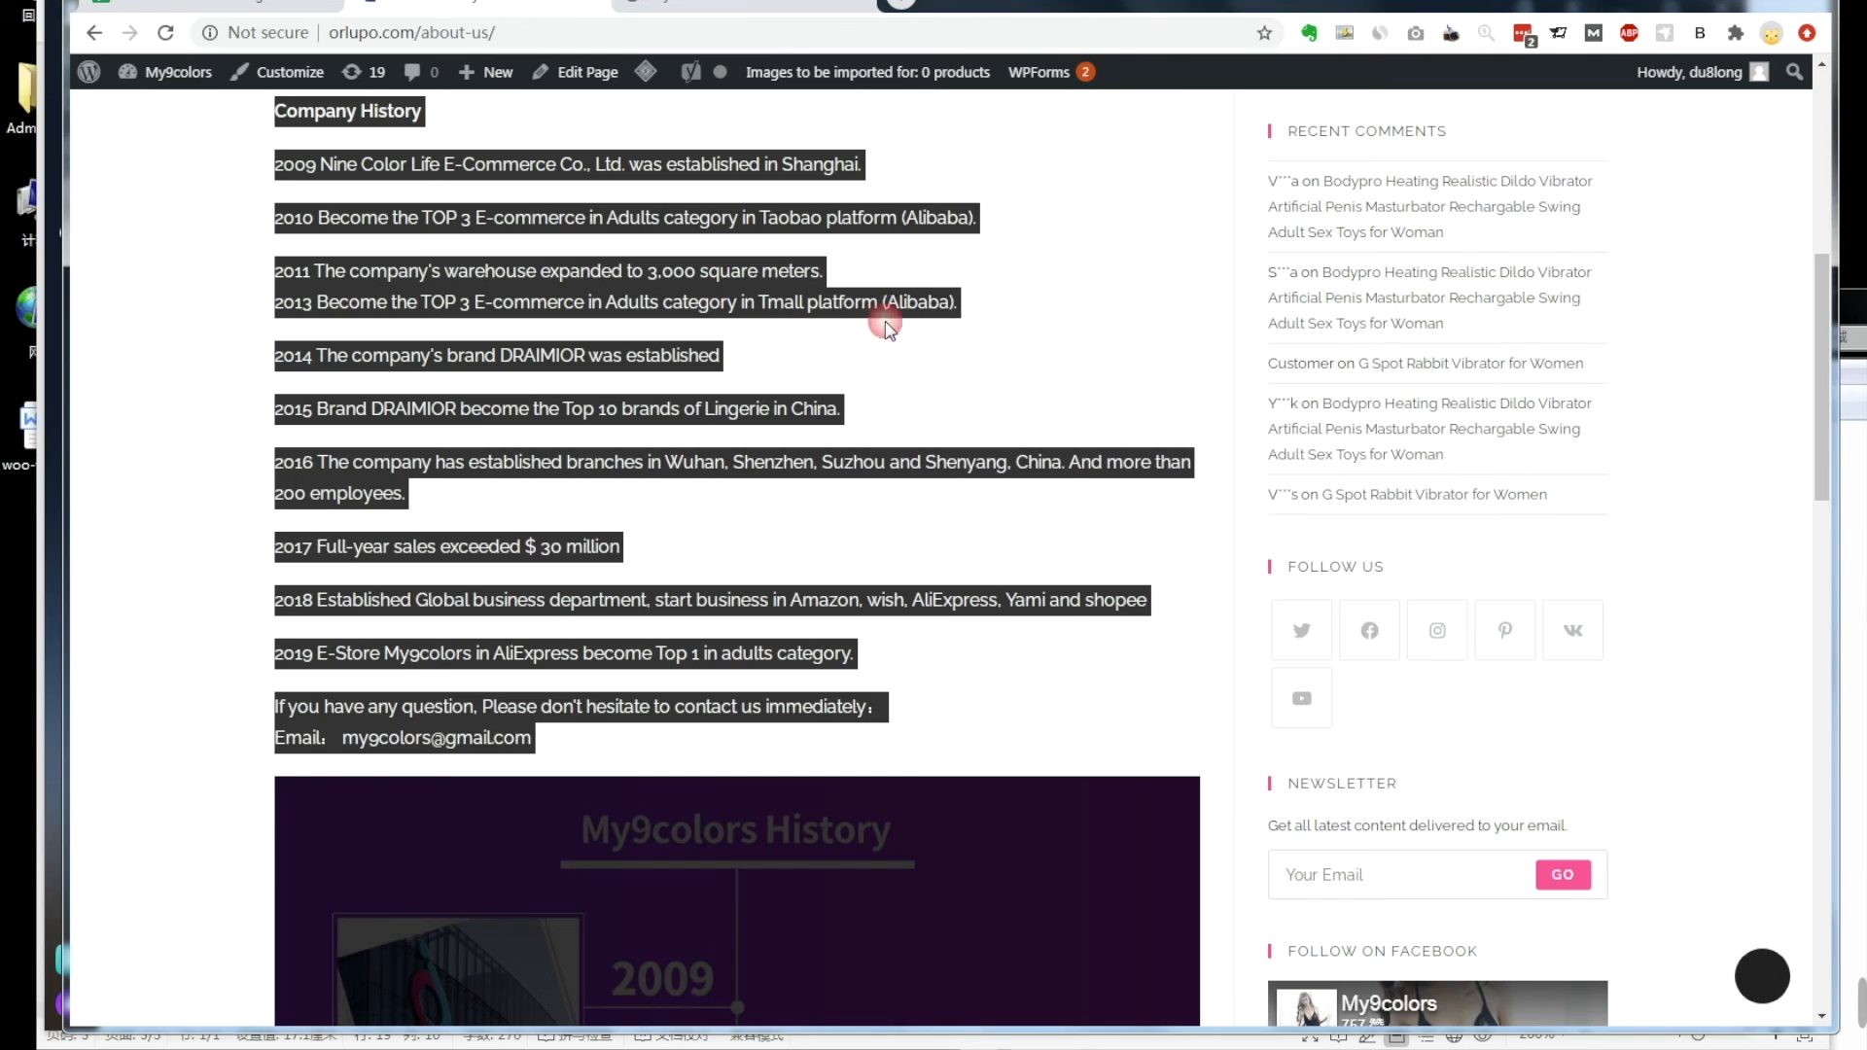
{"action": "mouse_move", "coordinate": [335, 1045]}
{"action": "left_click", "coordinate": [321, 958]}
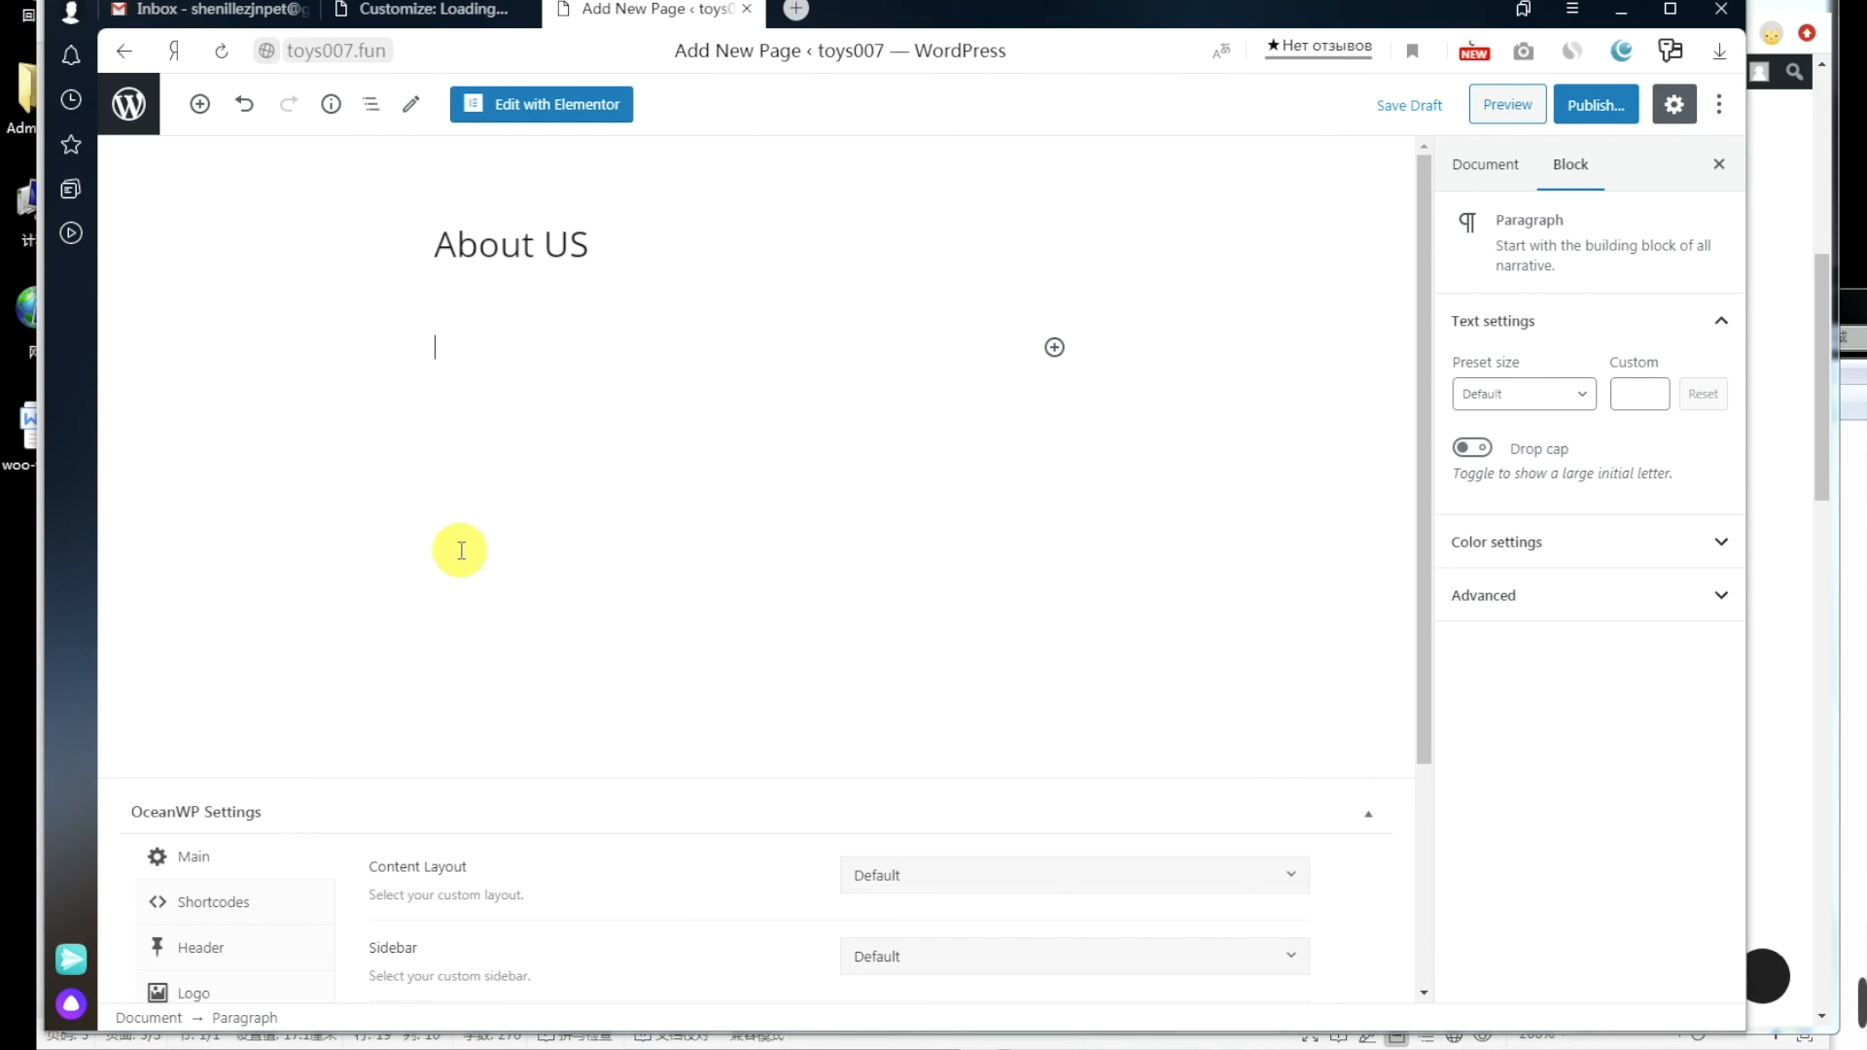
{"action": "right_click", "coordinate": [455, 340]}
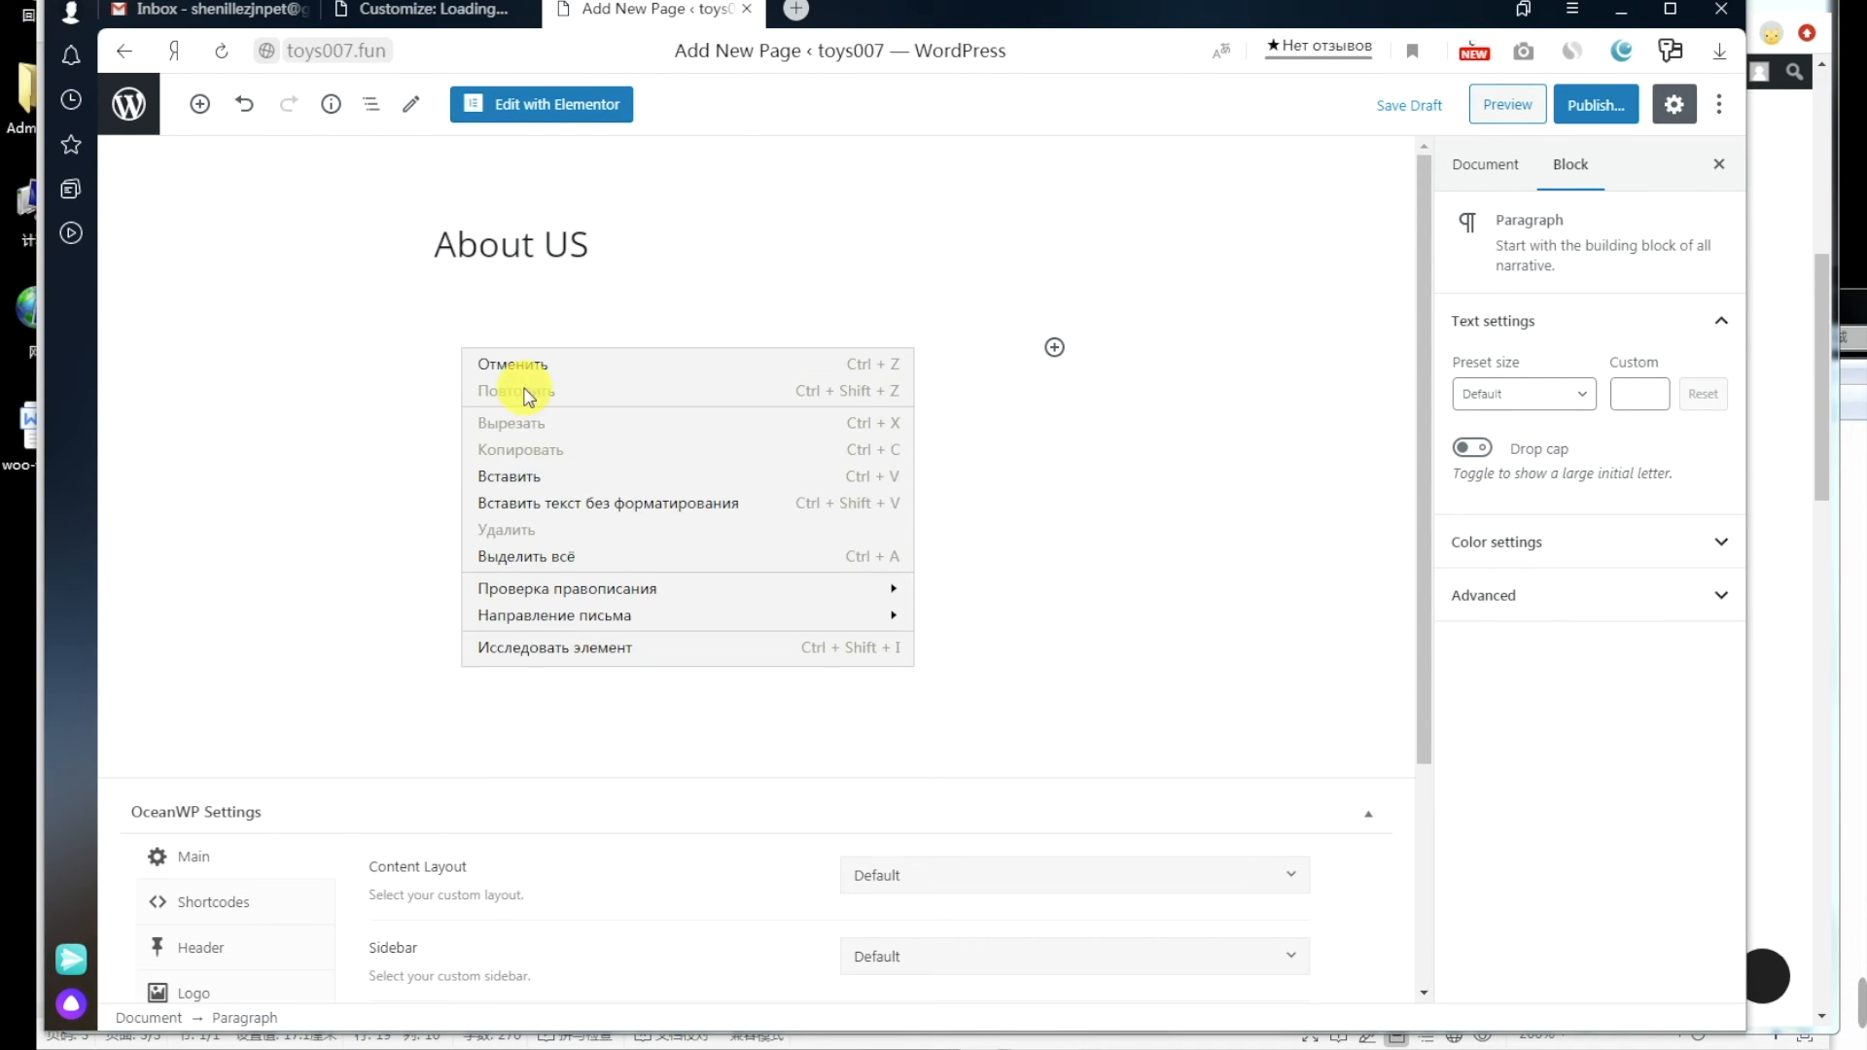
{"action": "left_click", "coordinate": [554, 475]}
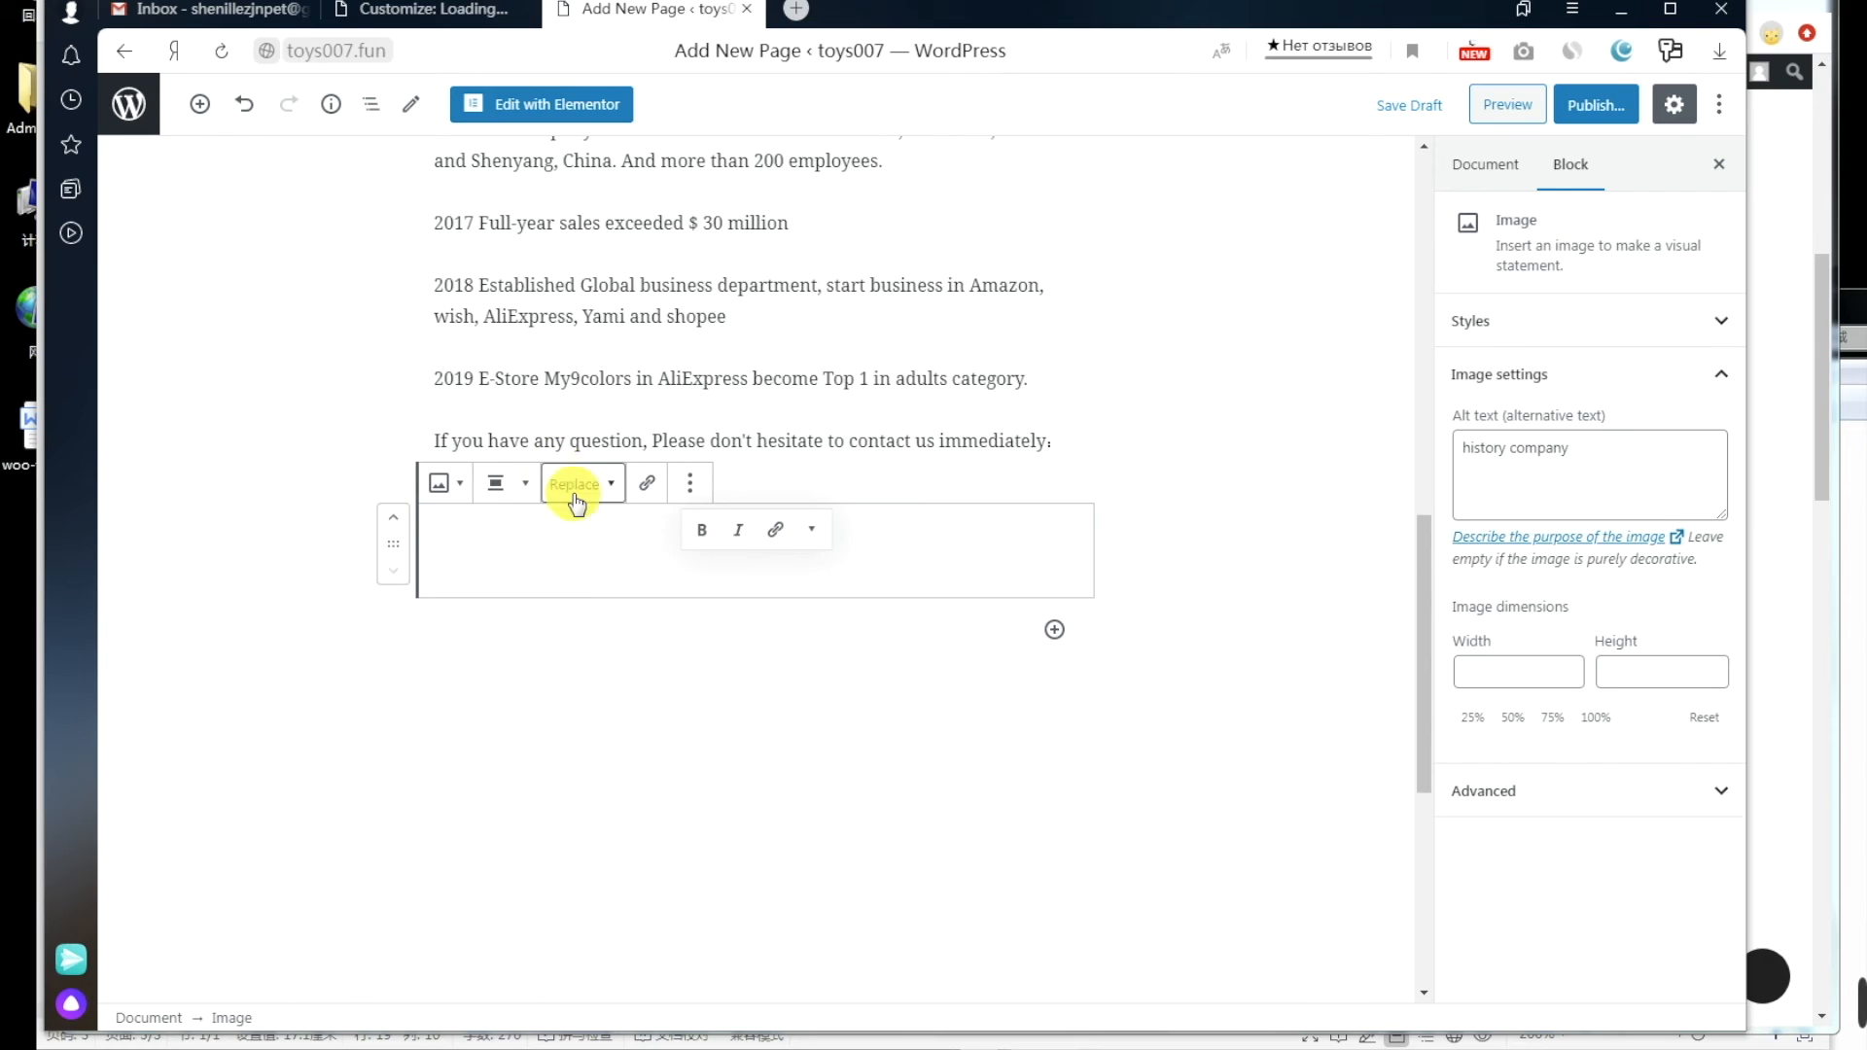
Step: Publish the About US page and copy its link
{"action": "scroll", "coordinate": [1092, 646], "scroll_direction": "up", "scroll_amount": 15}
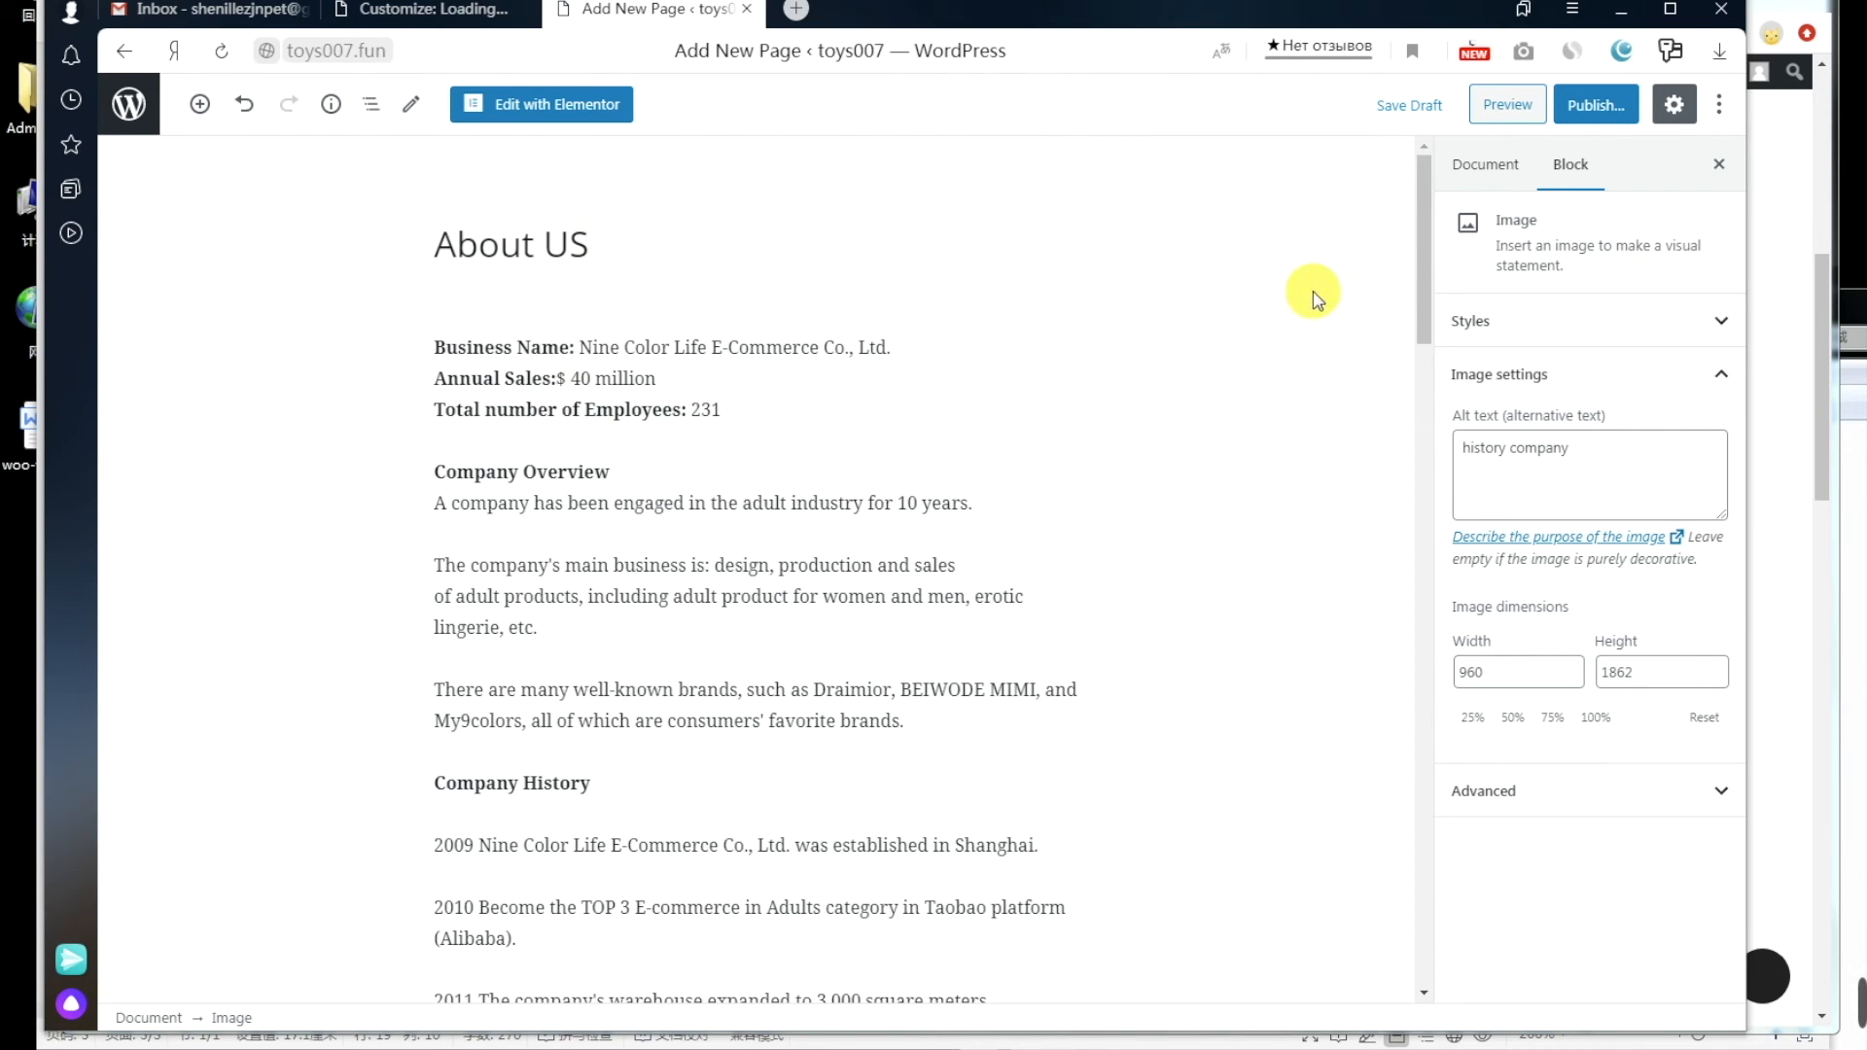
{"action": "left_click", "coordinate": [1600, 114]}
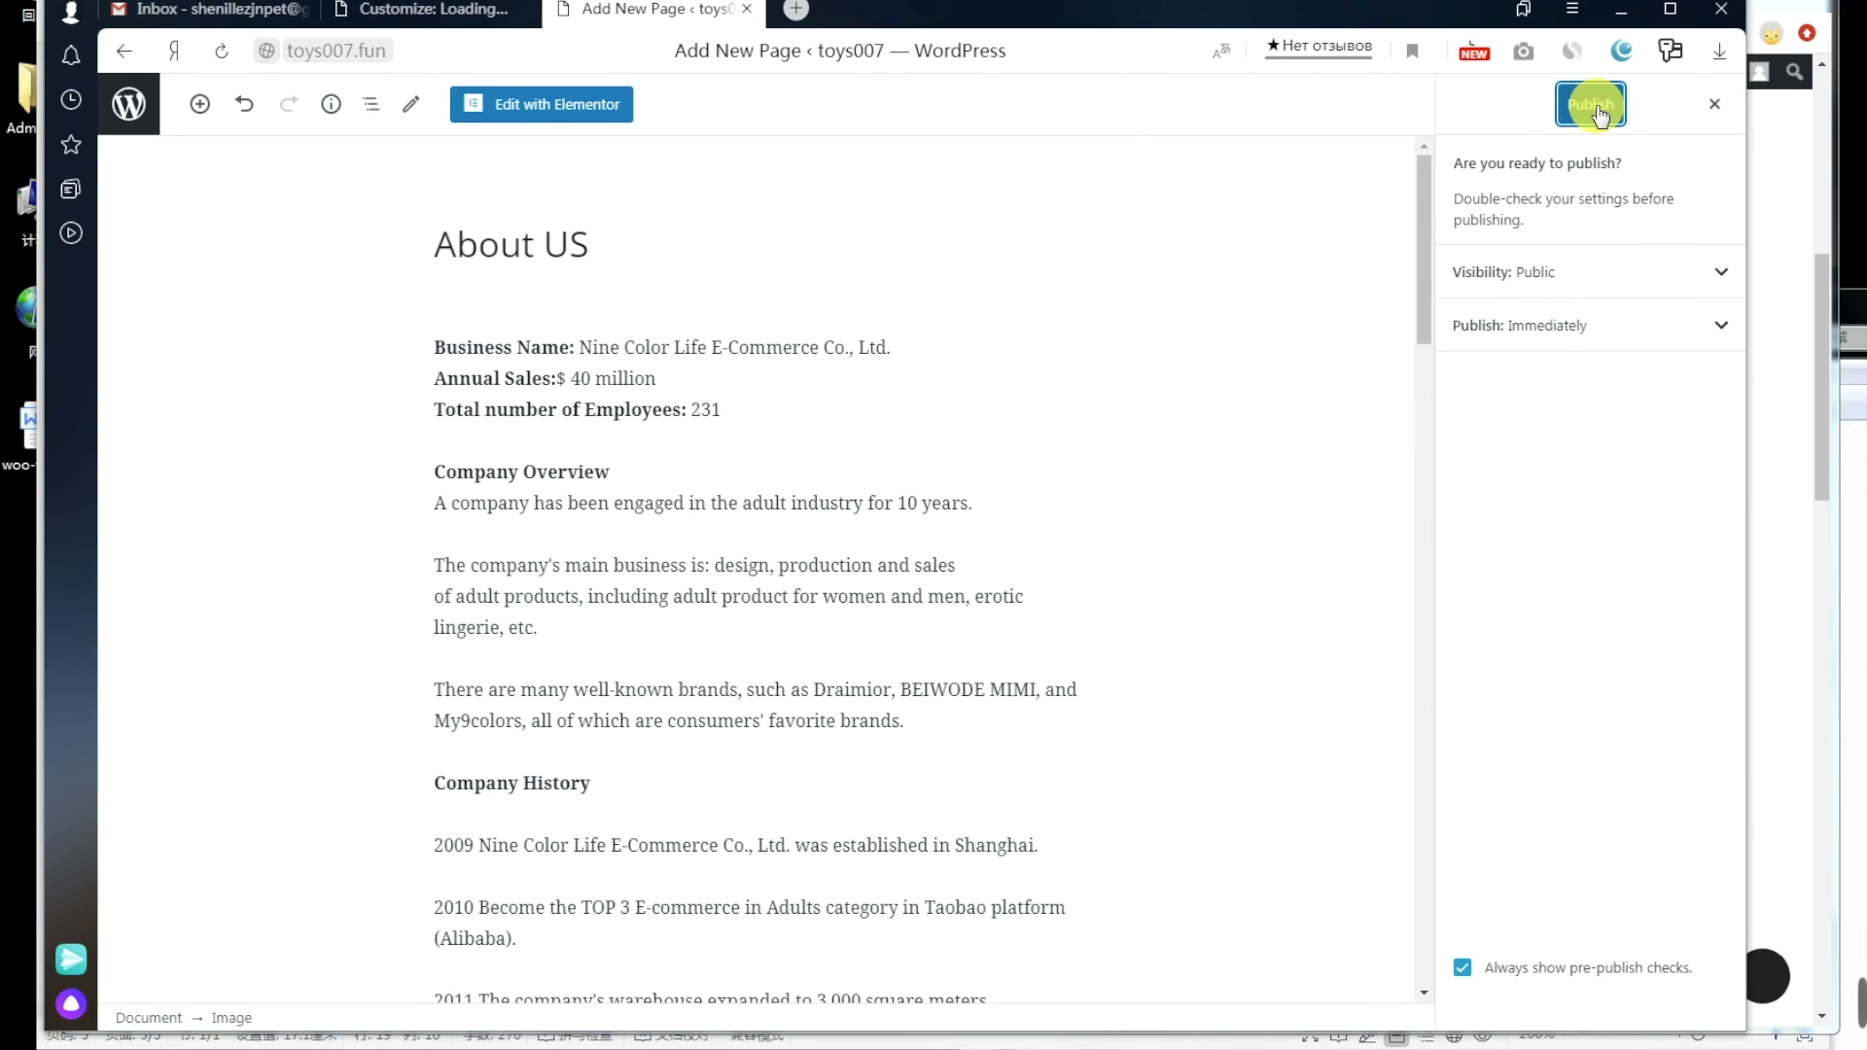
{"action": "left_click", "coordinate": [1597, 110]}
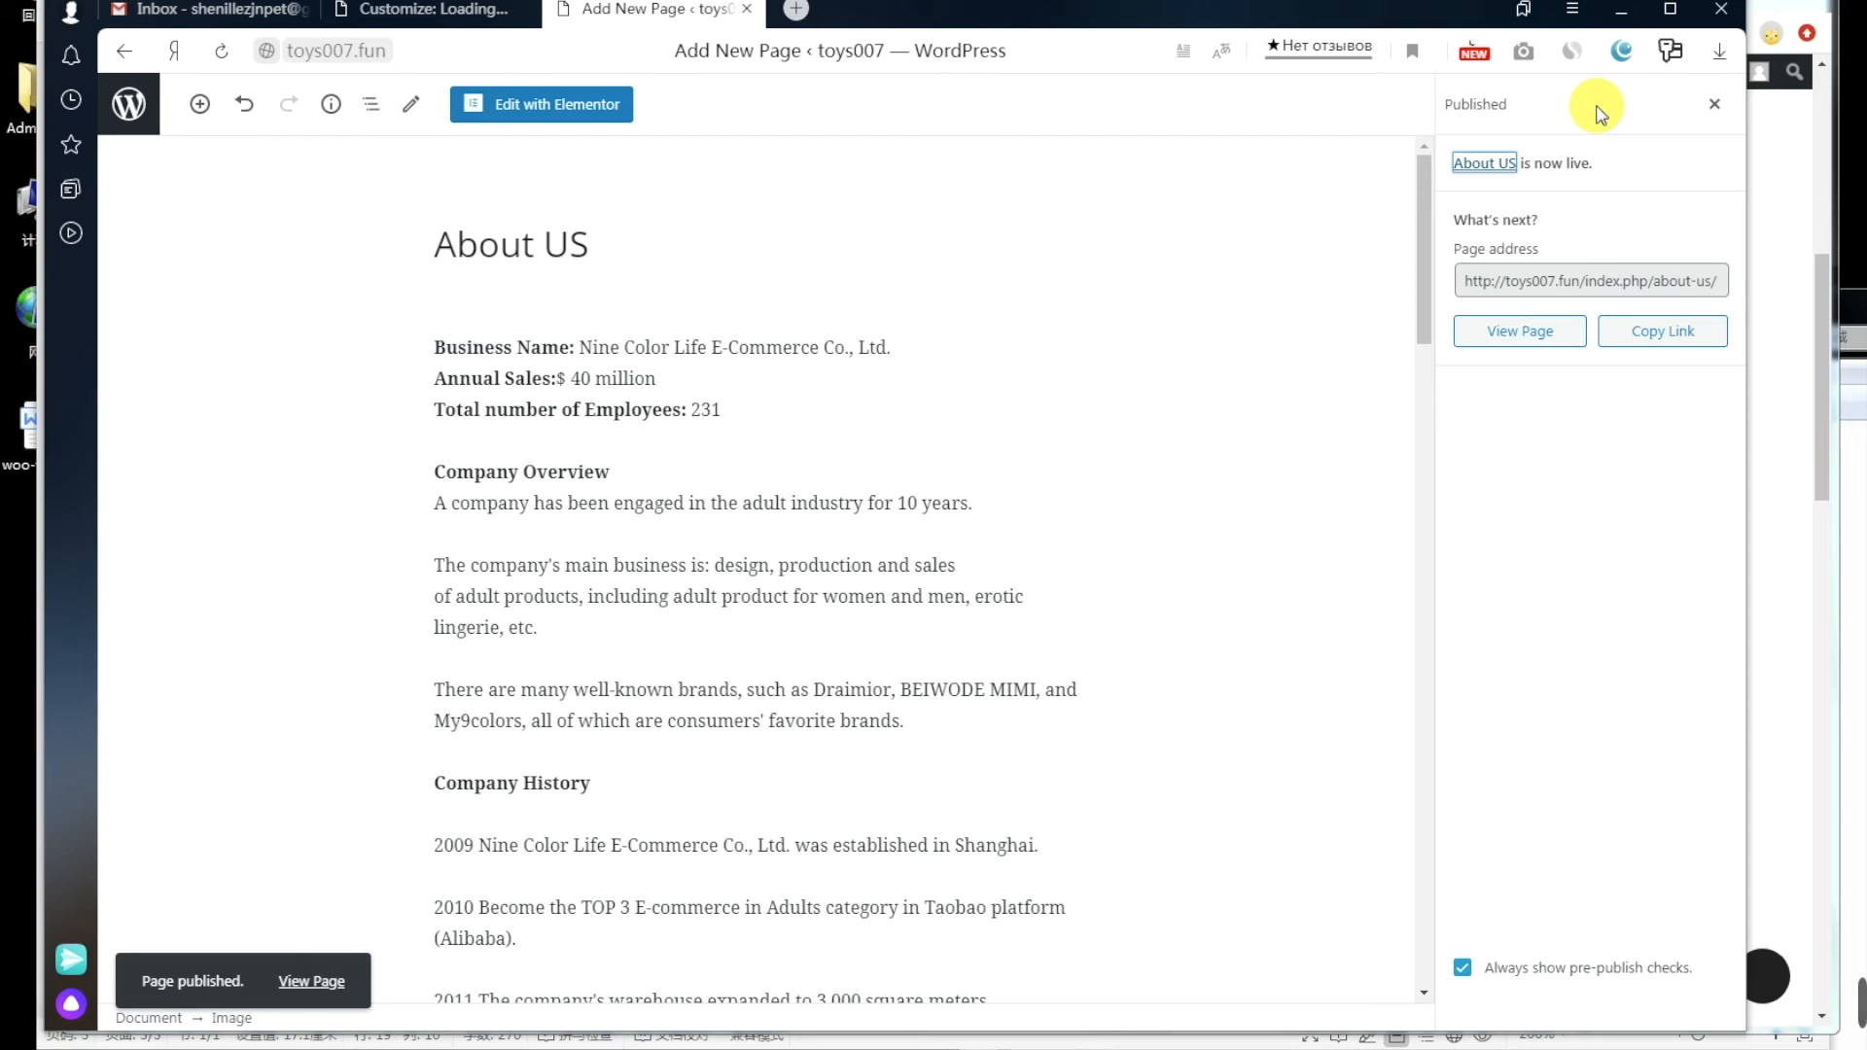
{"action": "left_click", "coordinate": [1659, 331]}
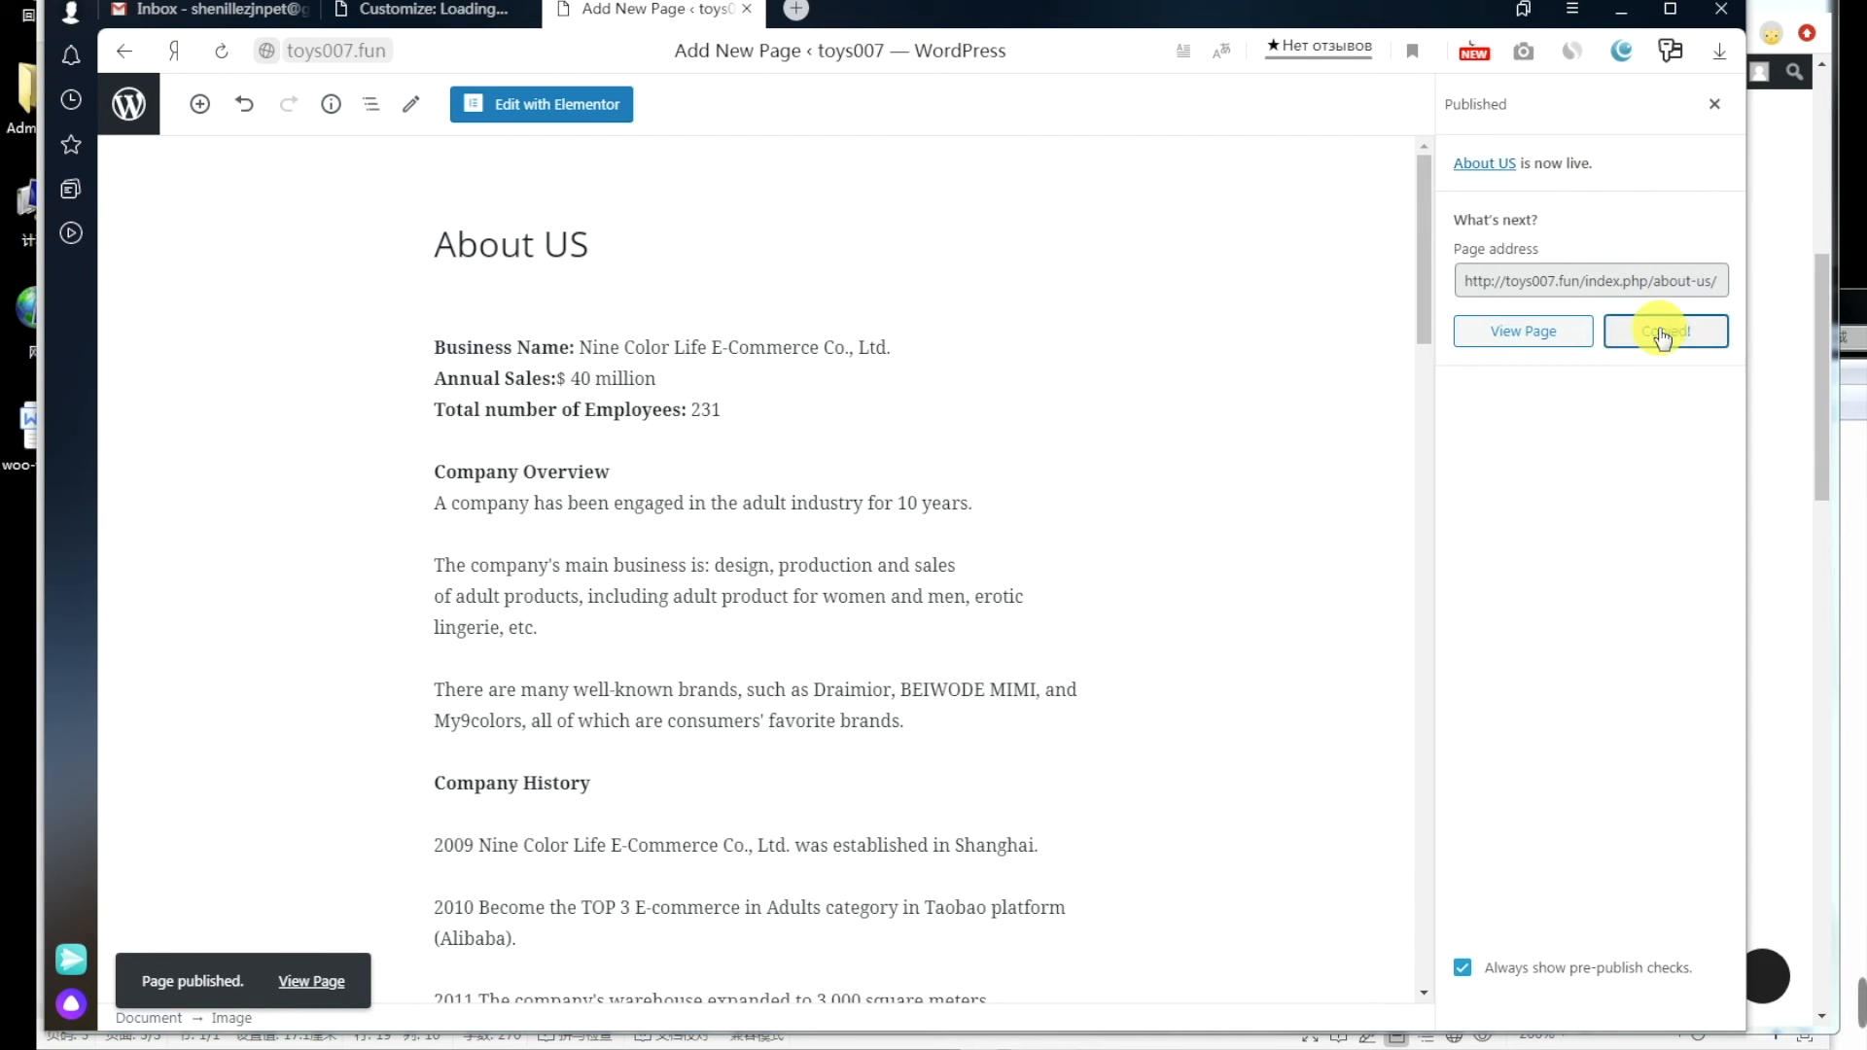
{"action": "left_click", "coordinate": [321, 1048]}
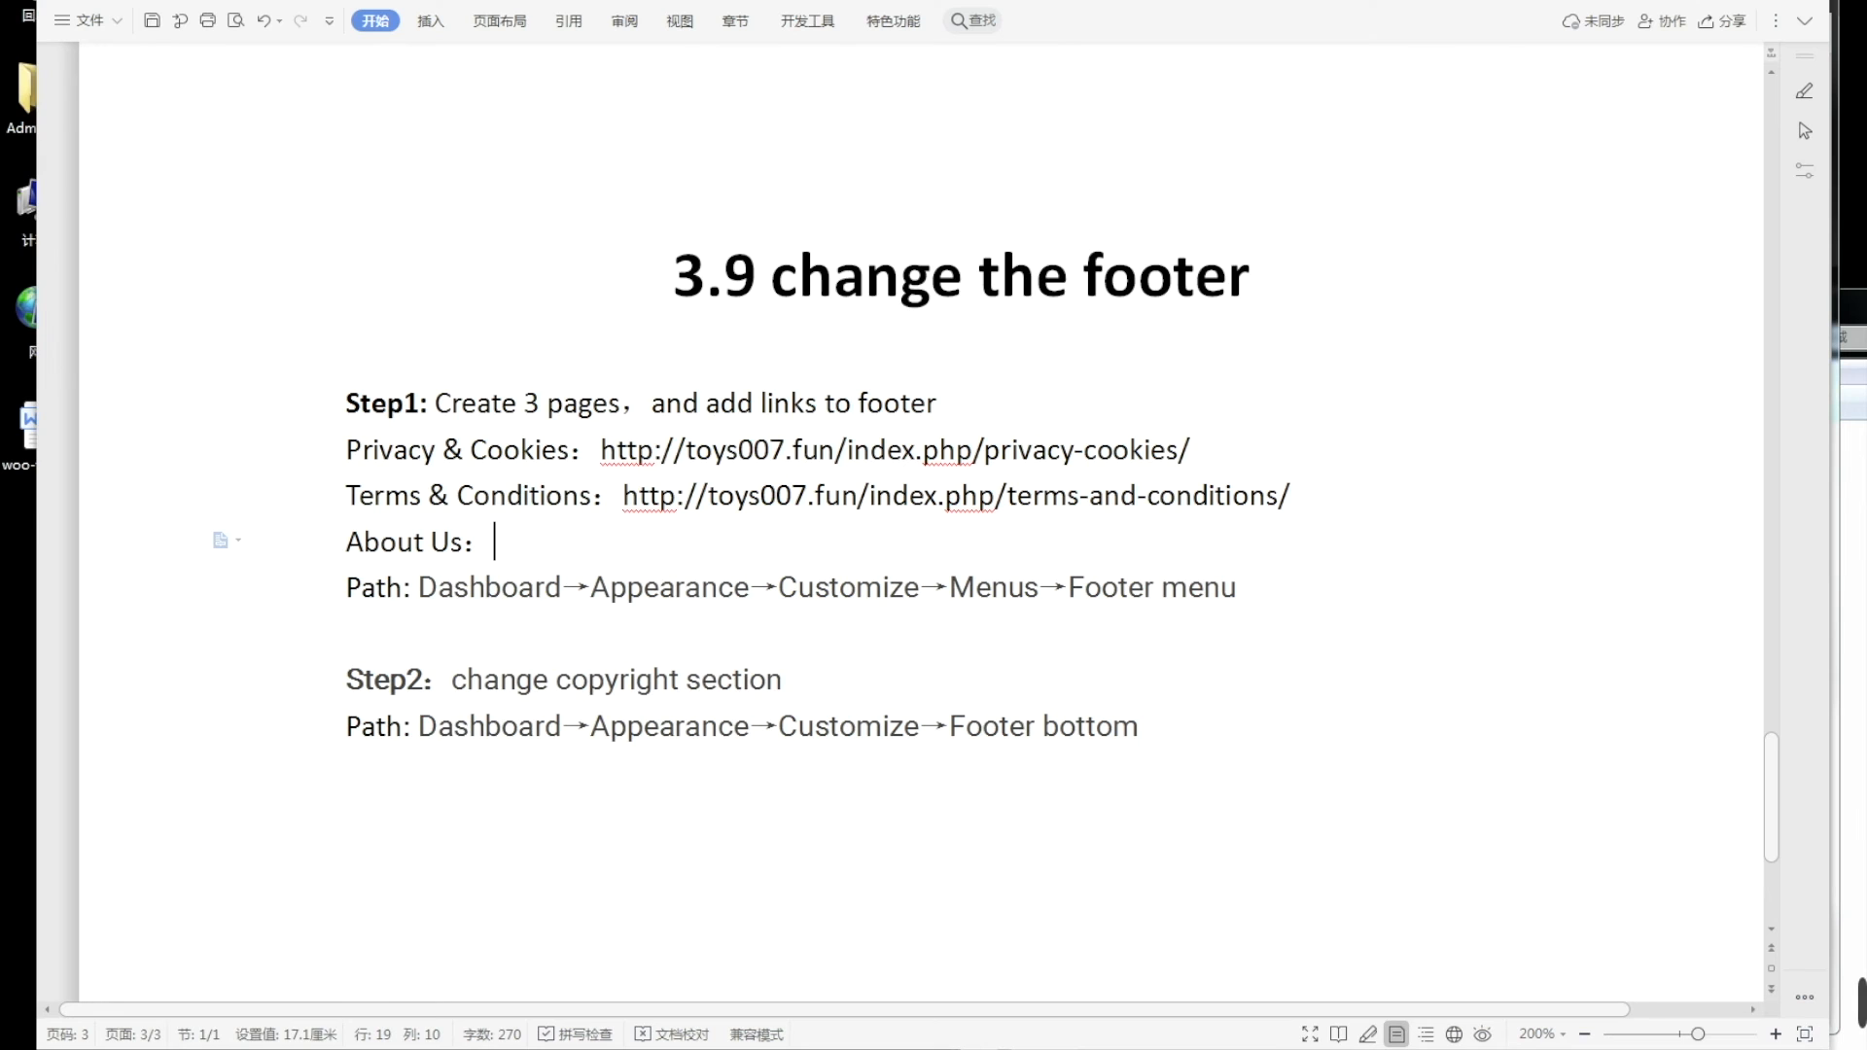
{"action": "right_click", "coordinate": [515, 541]}
{"action": "left_click", "coordinate": [506, 562]}
{"action": "right_click", "coordinate": [512, 543]}
{"action": "left_click", "coordinate": [575, 617]}
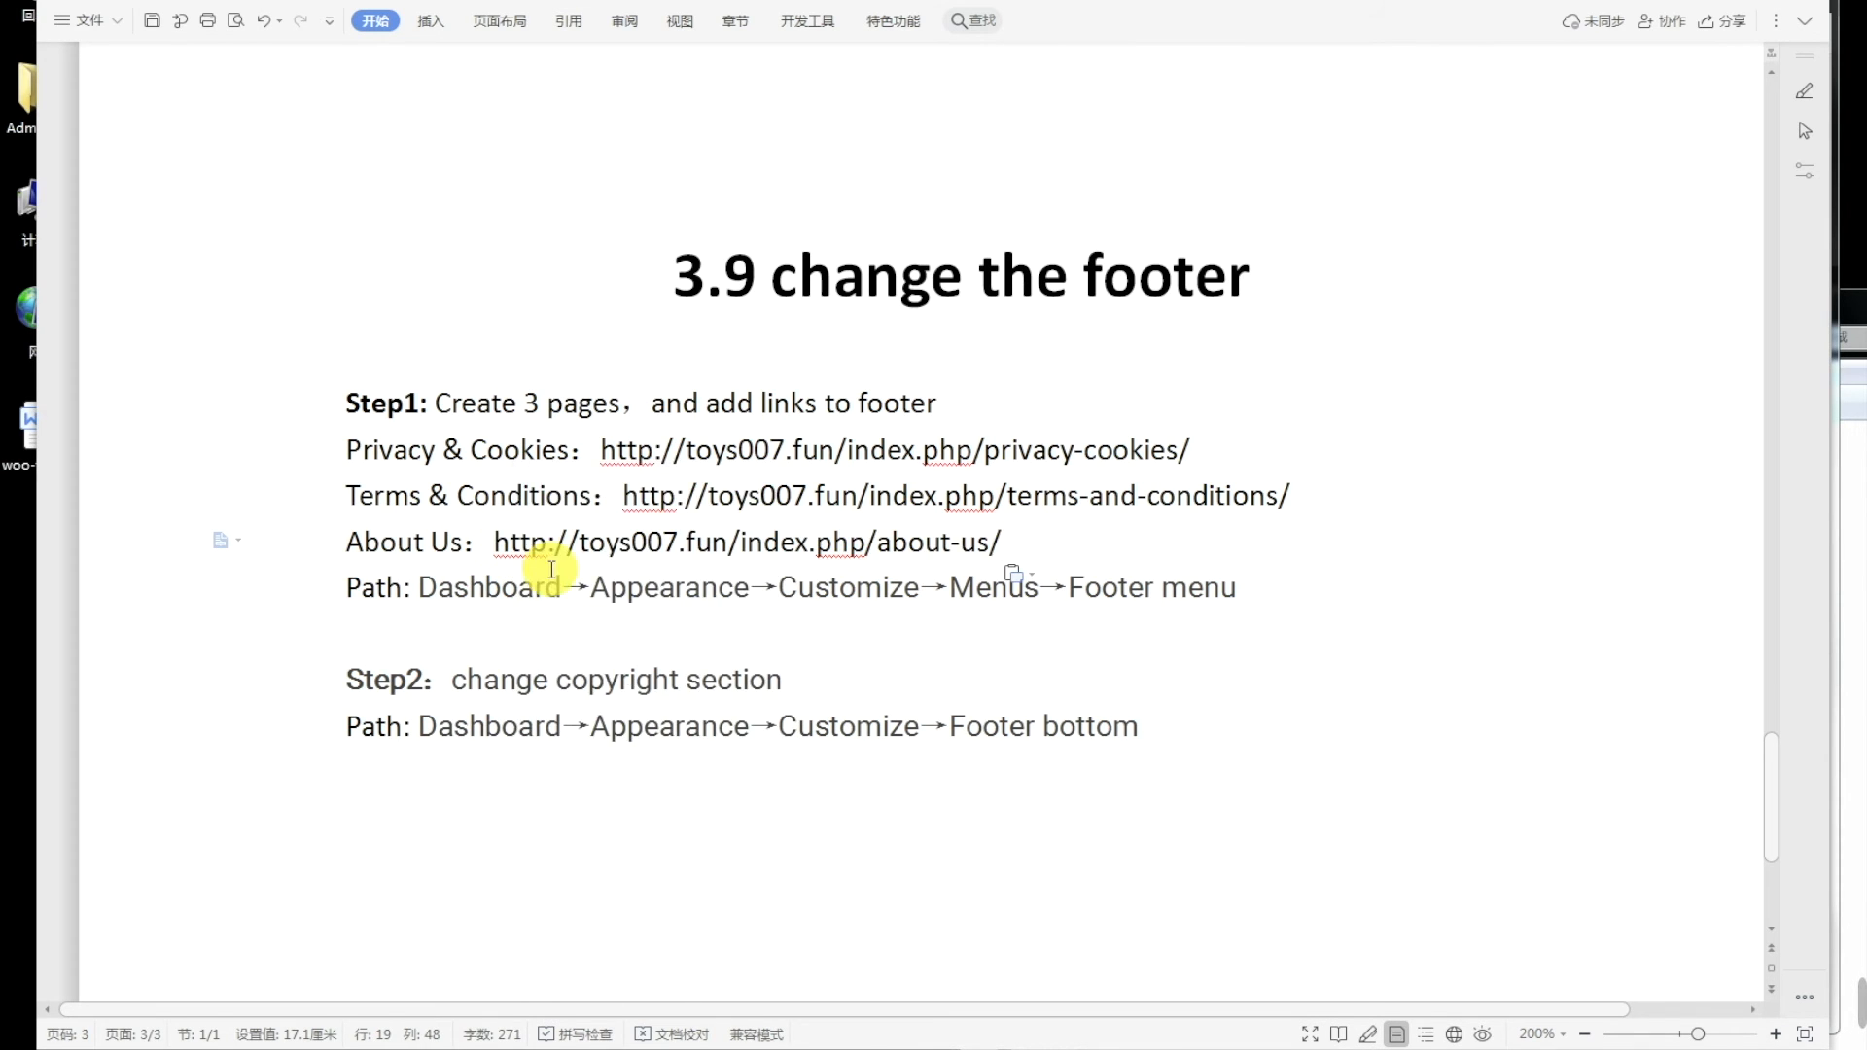
{"action": "left_click", "coordinate": [446, 635]}
{"action": "left_click", "coordinate": [722, 639]}
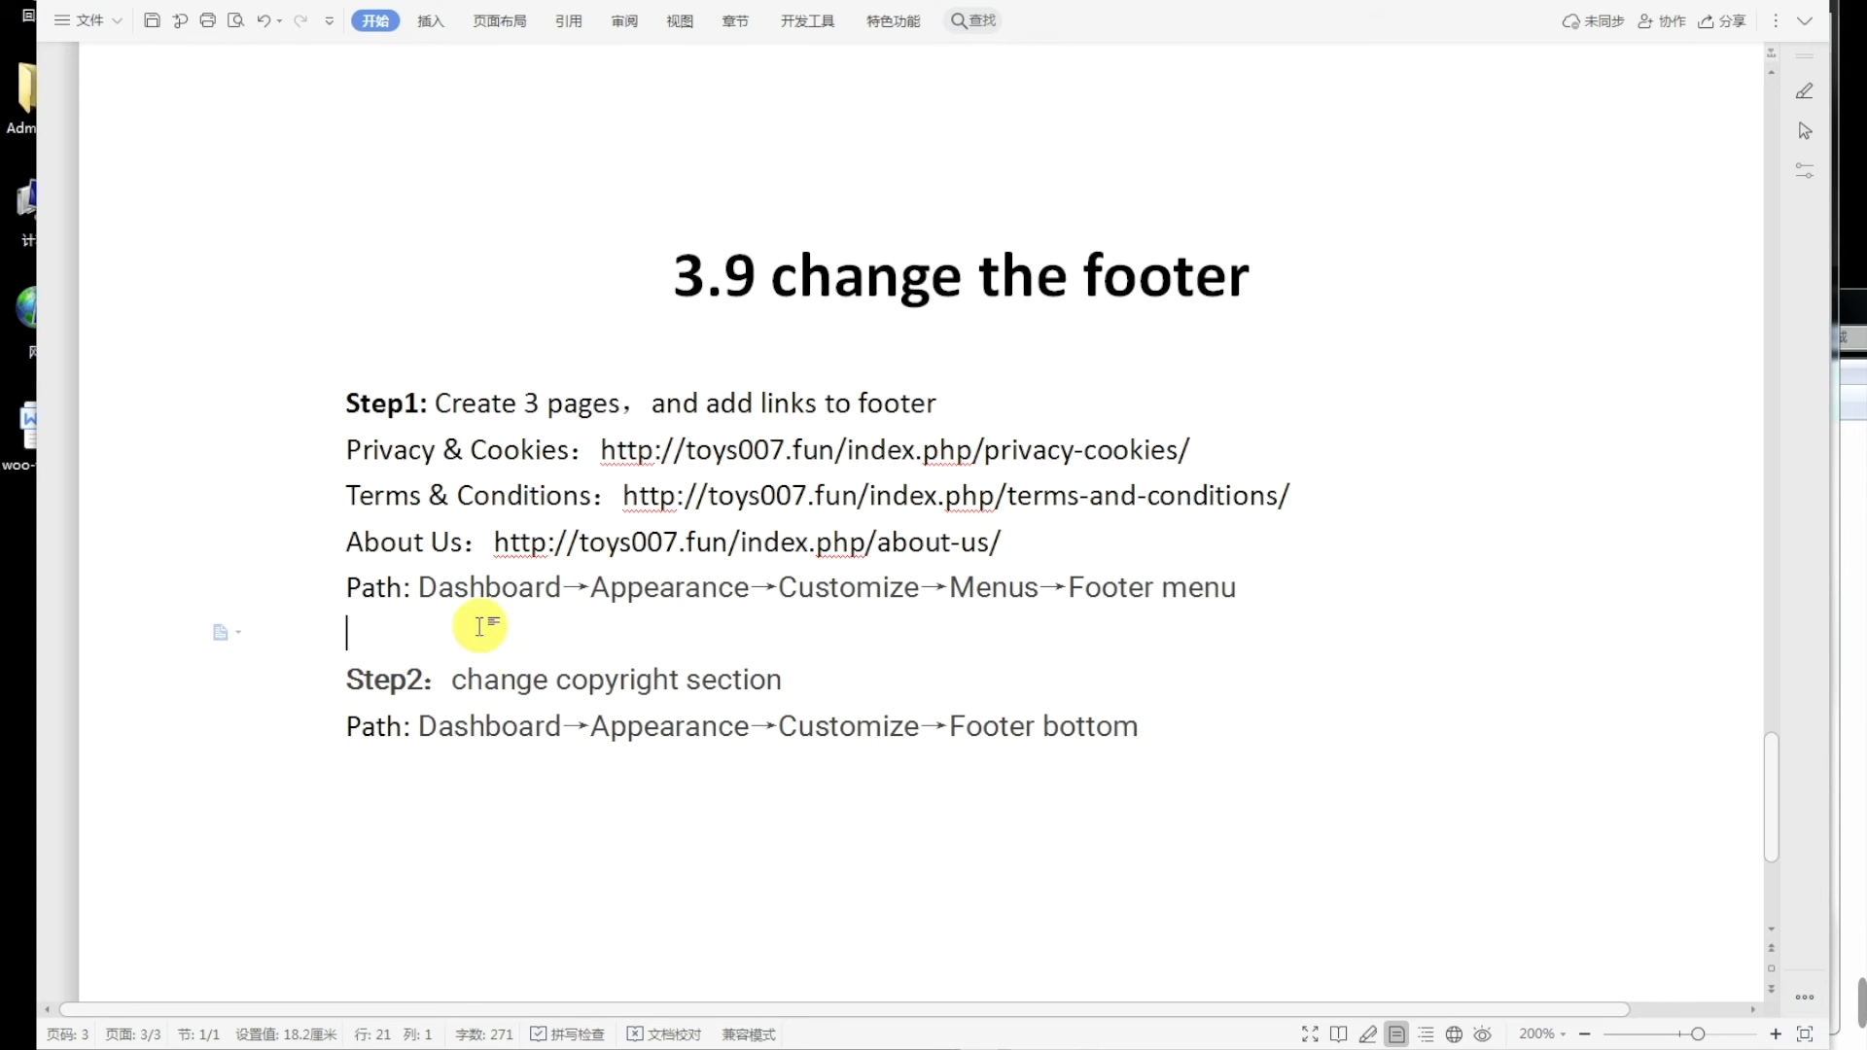
{"action": "left_click", "coordinate": [469, 590]}
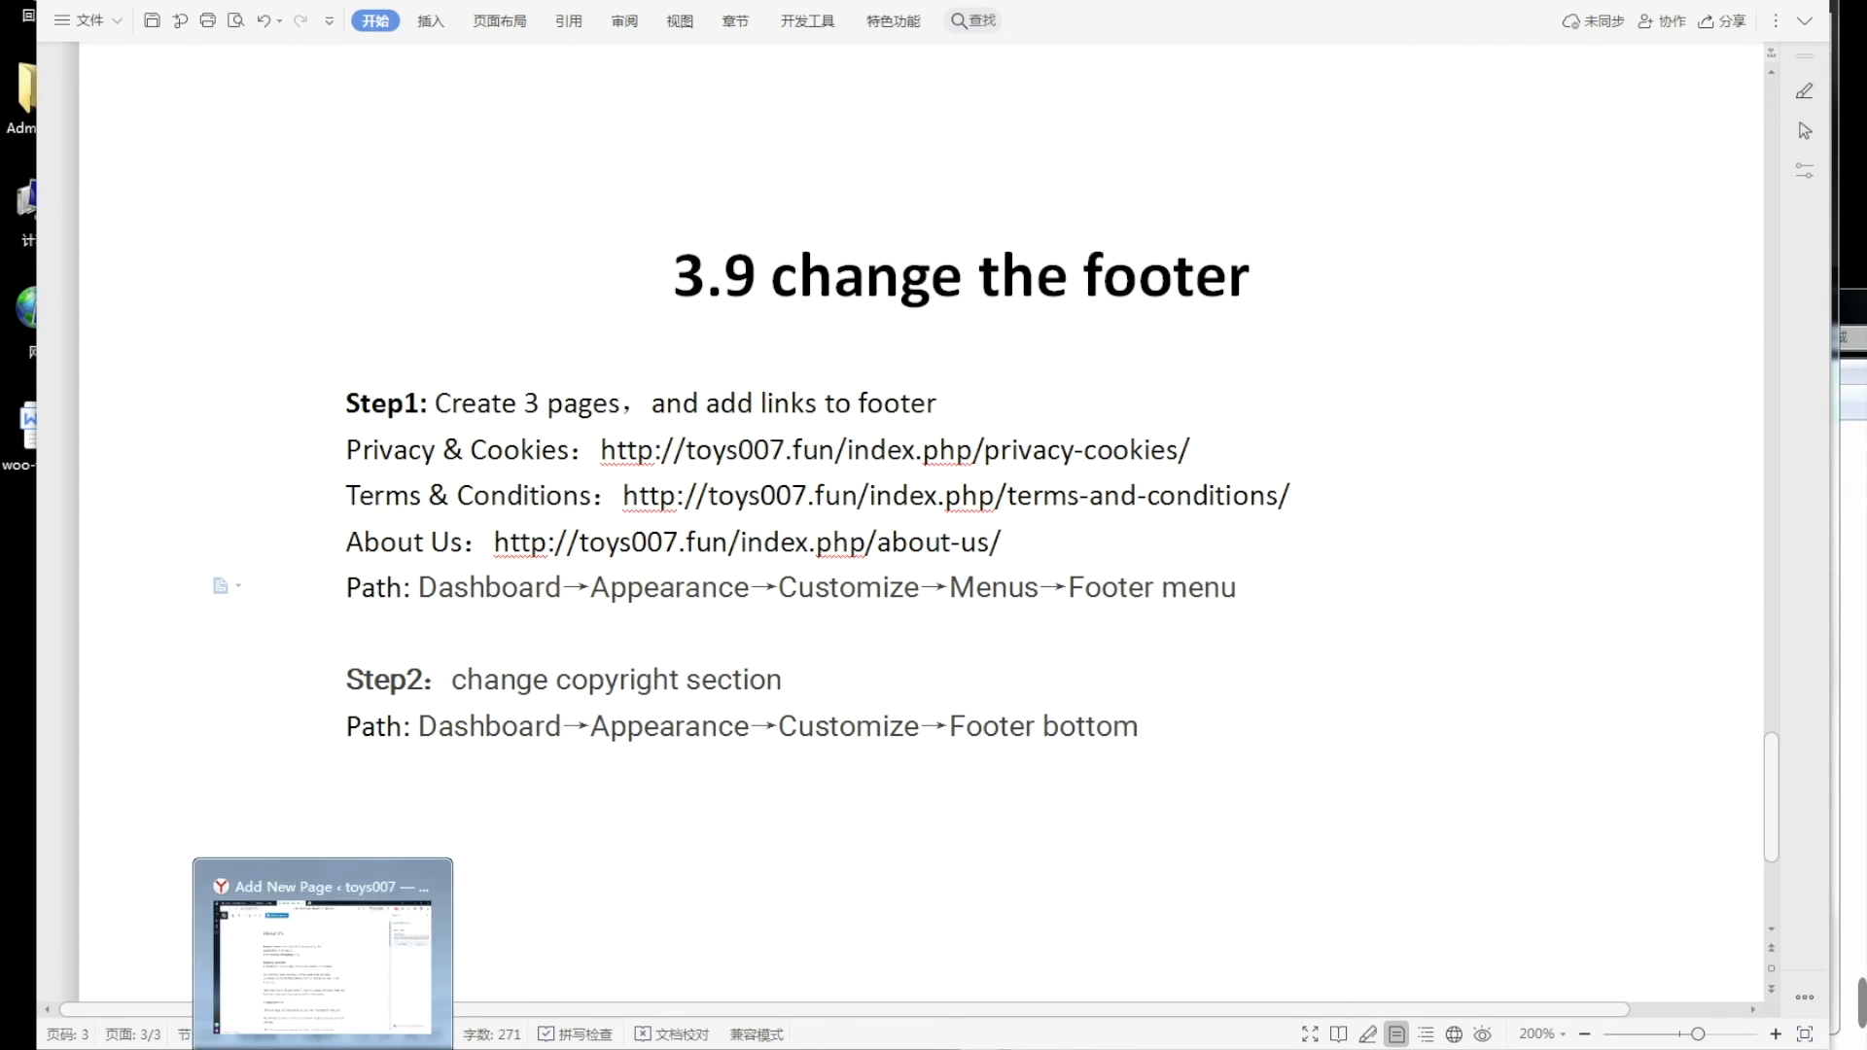
{"action": "left_click", "coordinate": [316, 1048]}
{"action": "left_click", "coordinate": [132, 112]}
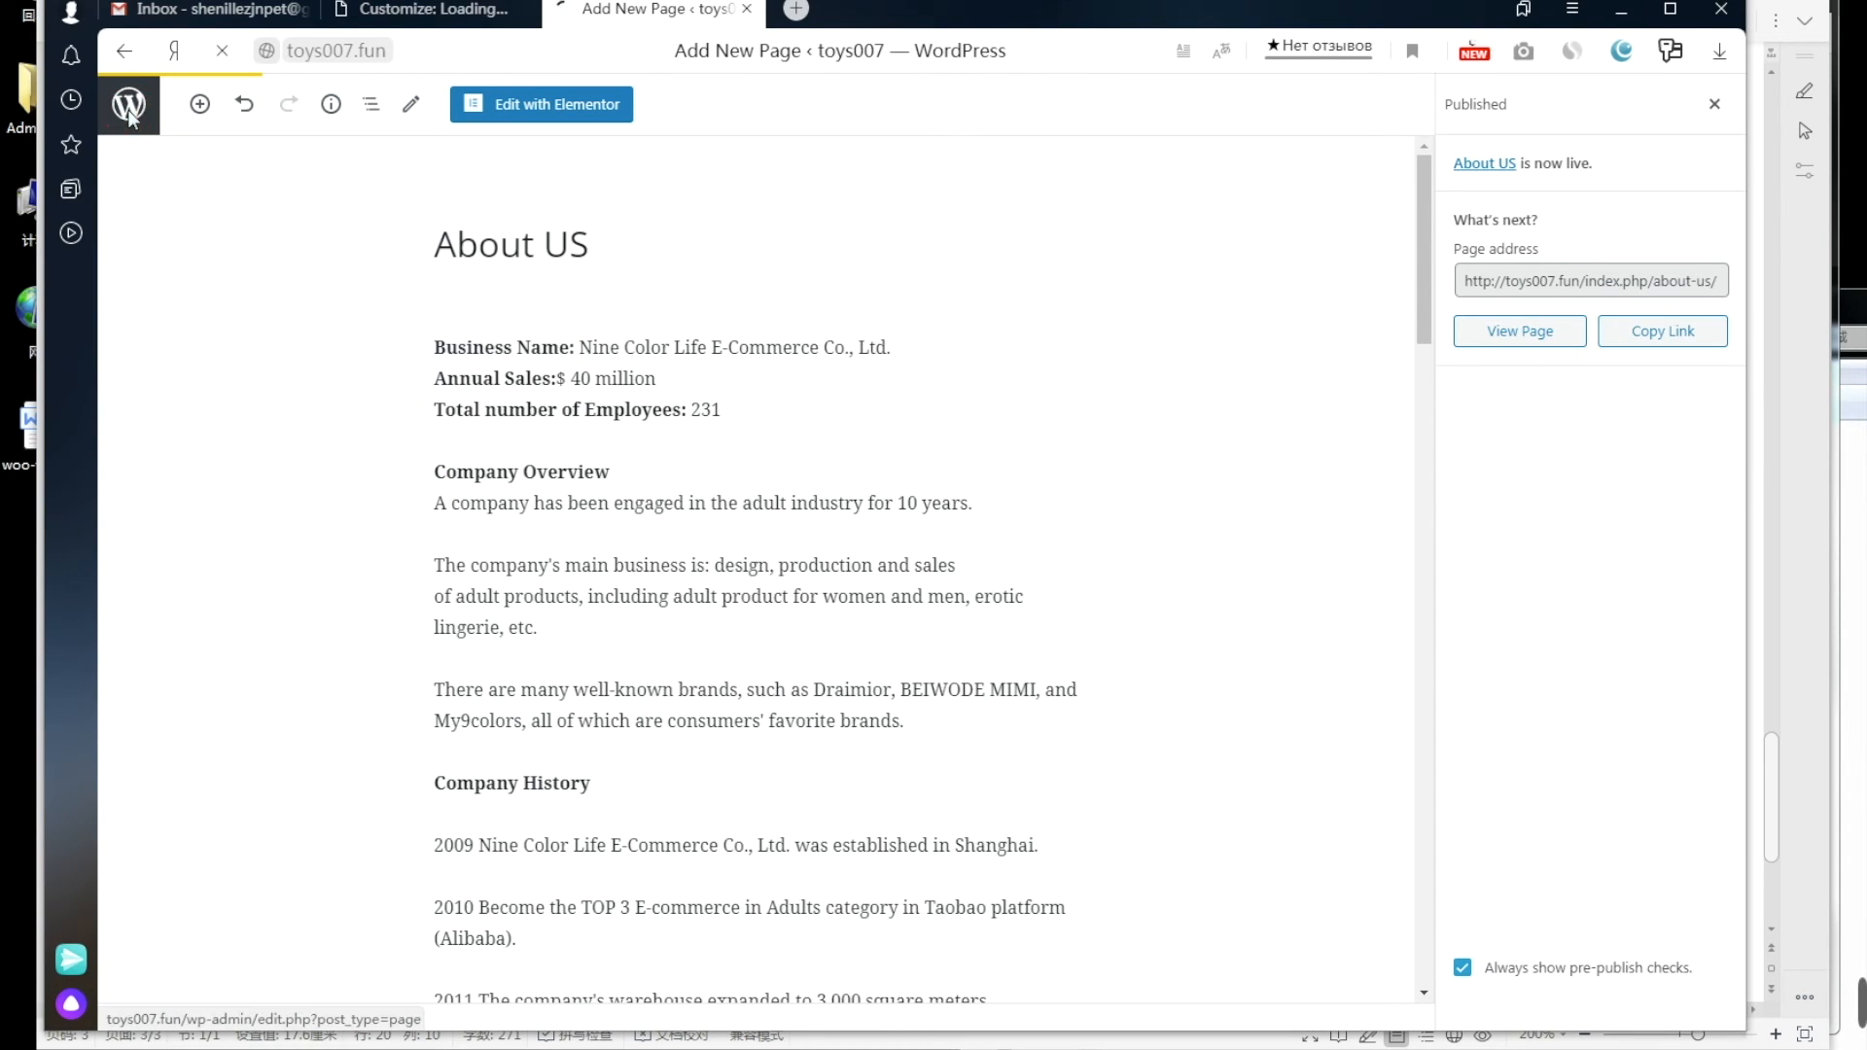
Step: Launch the Customizer from Appearance and go to Menus, listing the Footer, Main and Top menus
{"action": "mouse_move", "coordinate": [187, 720]}
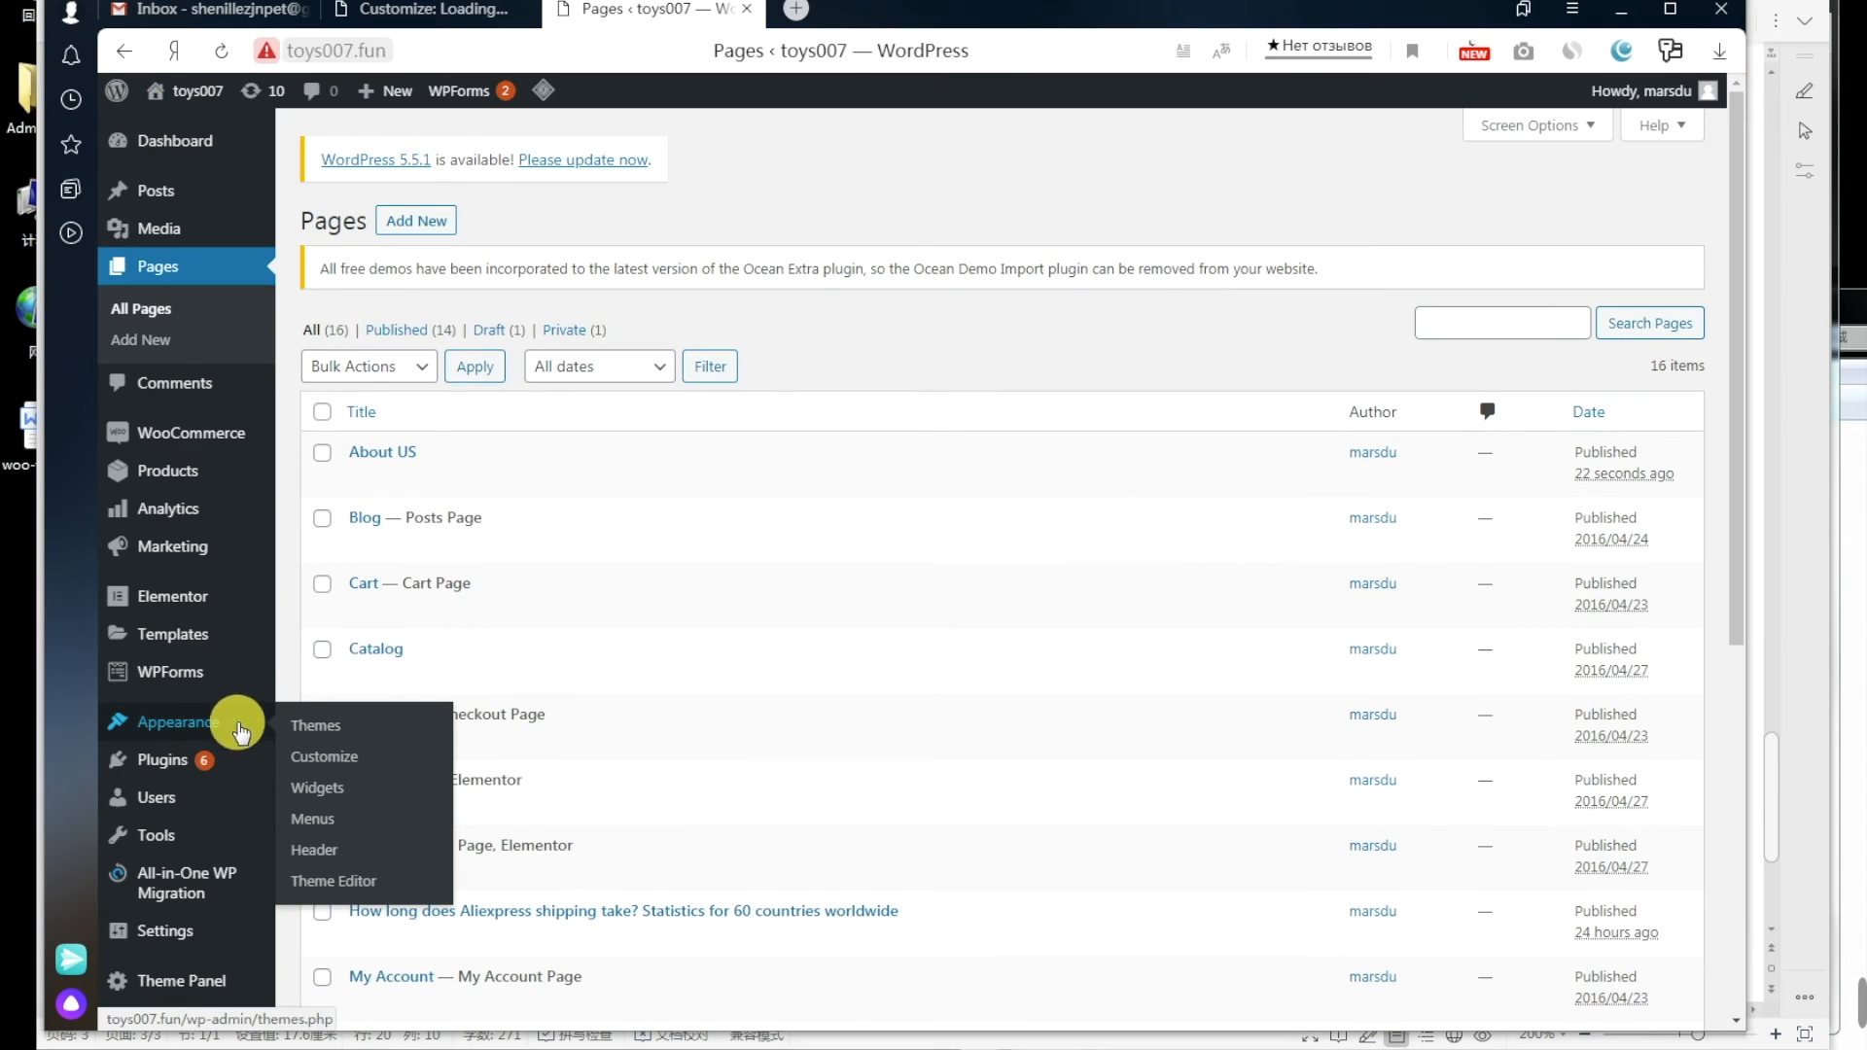
{"action": "left_click", "coordinate": [336, 757]}
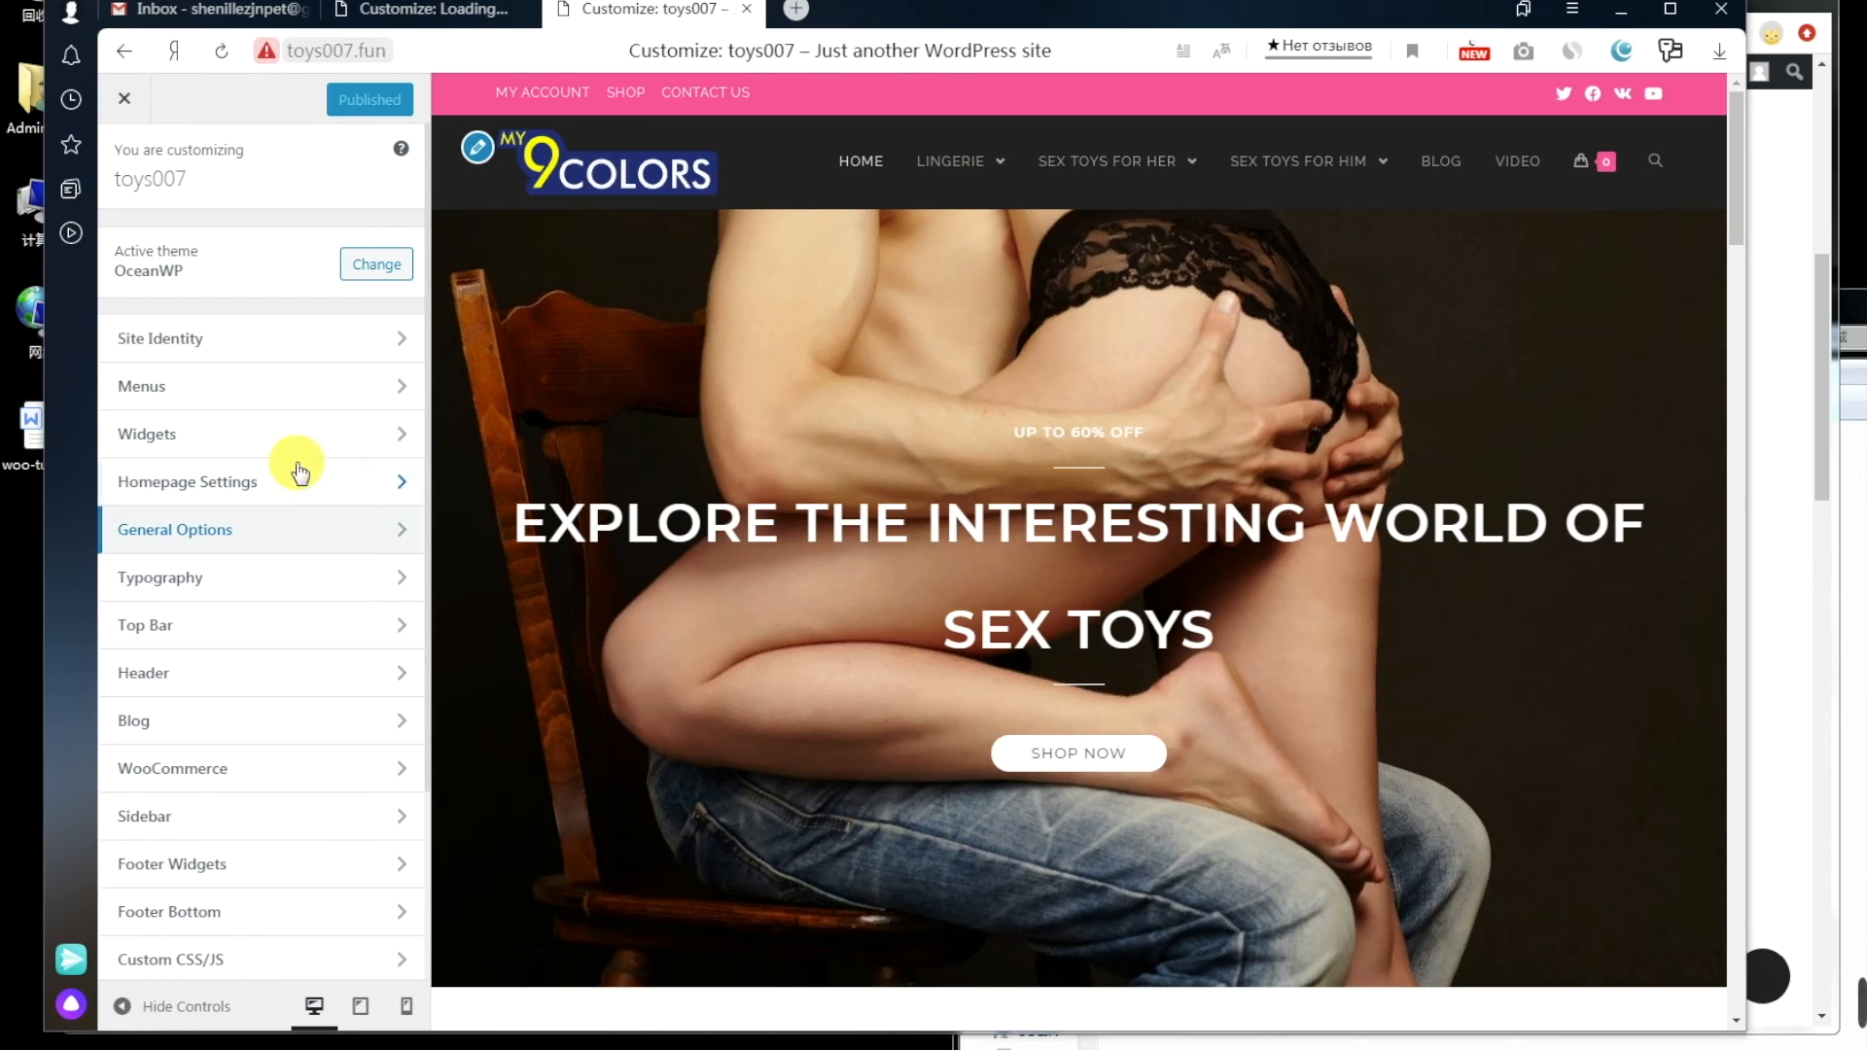
{"action": "left_click", "coordinate": [316, 389]}
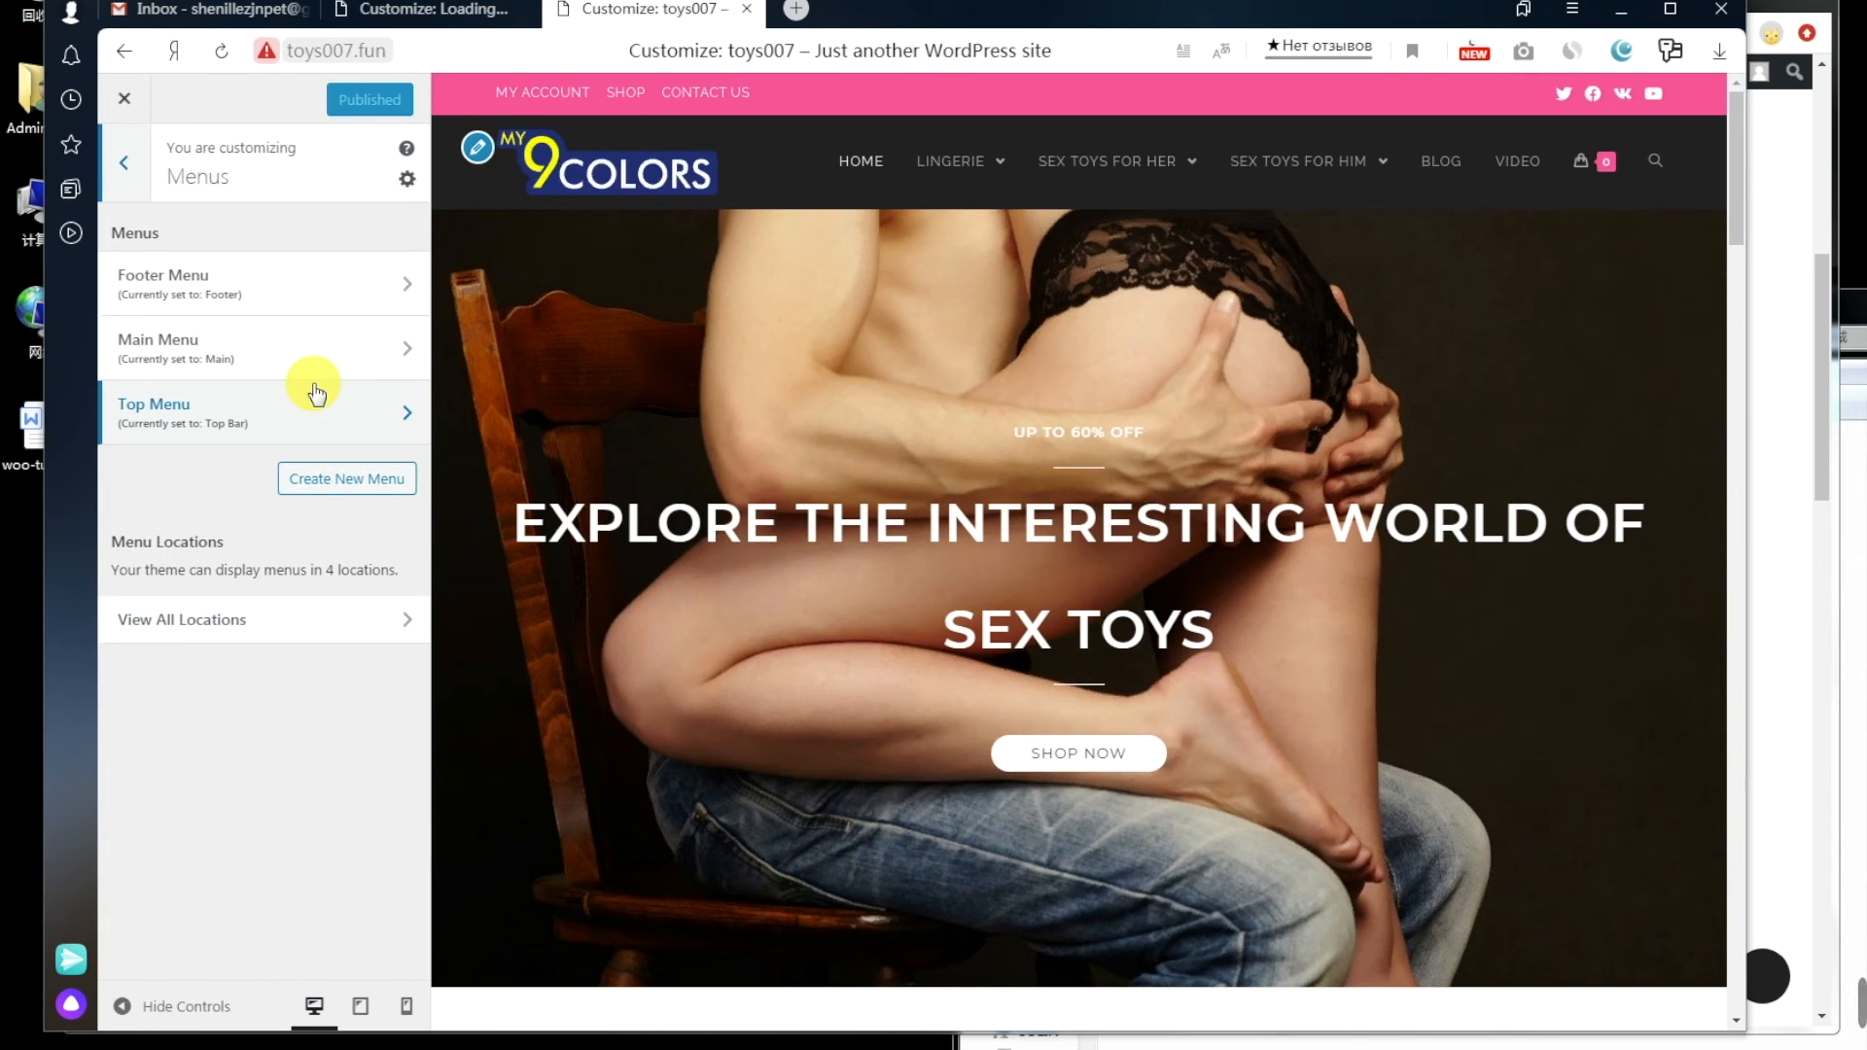
Step: Expand the Footer Menu's Privacy & Cookies item and copy the privacy-cookies page address from the notes
{"action": "left_click", "coordinate": [316, 304]}
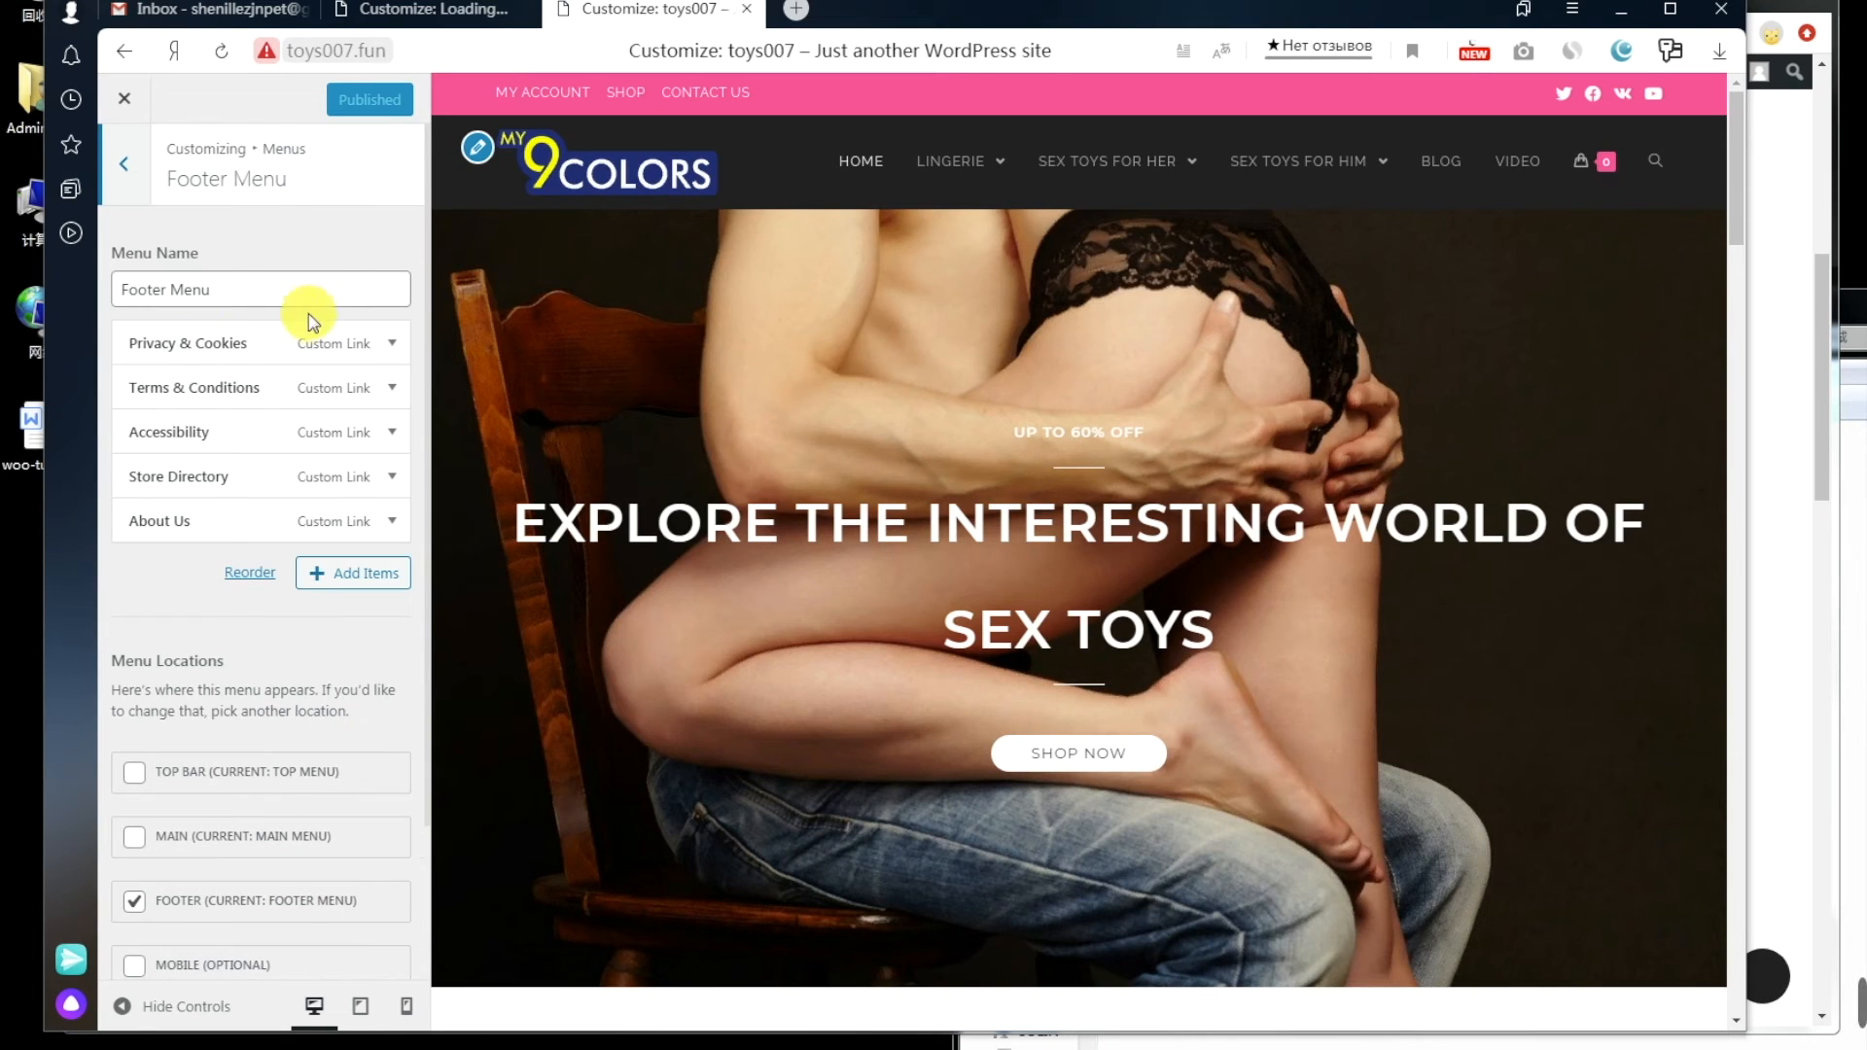
{"action": "left_click", "coordinate": [391, 343]}
{"action": "left_click", "coordinate": [232, 421]}
{"action": "left_click", "coordinate": [241, 1043]}
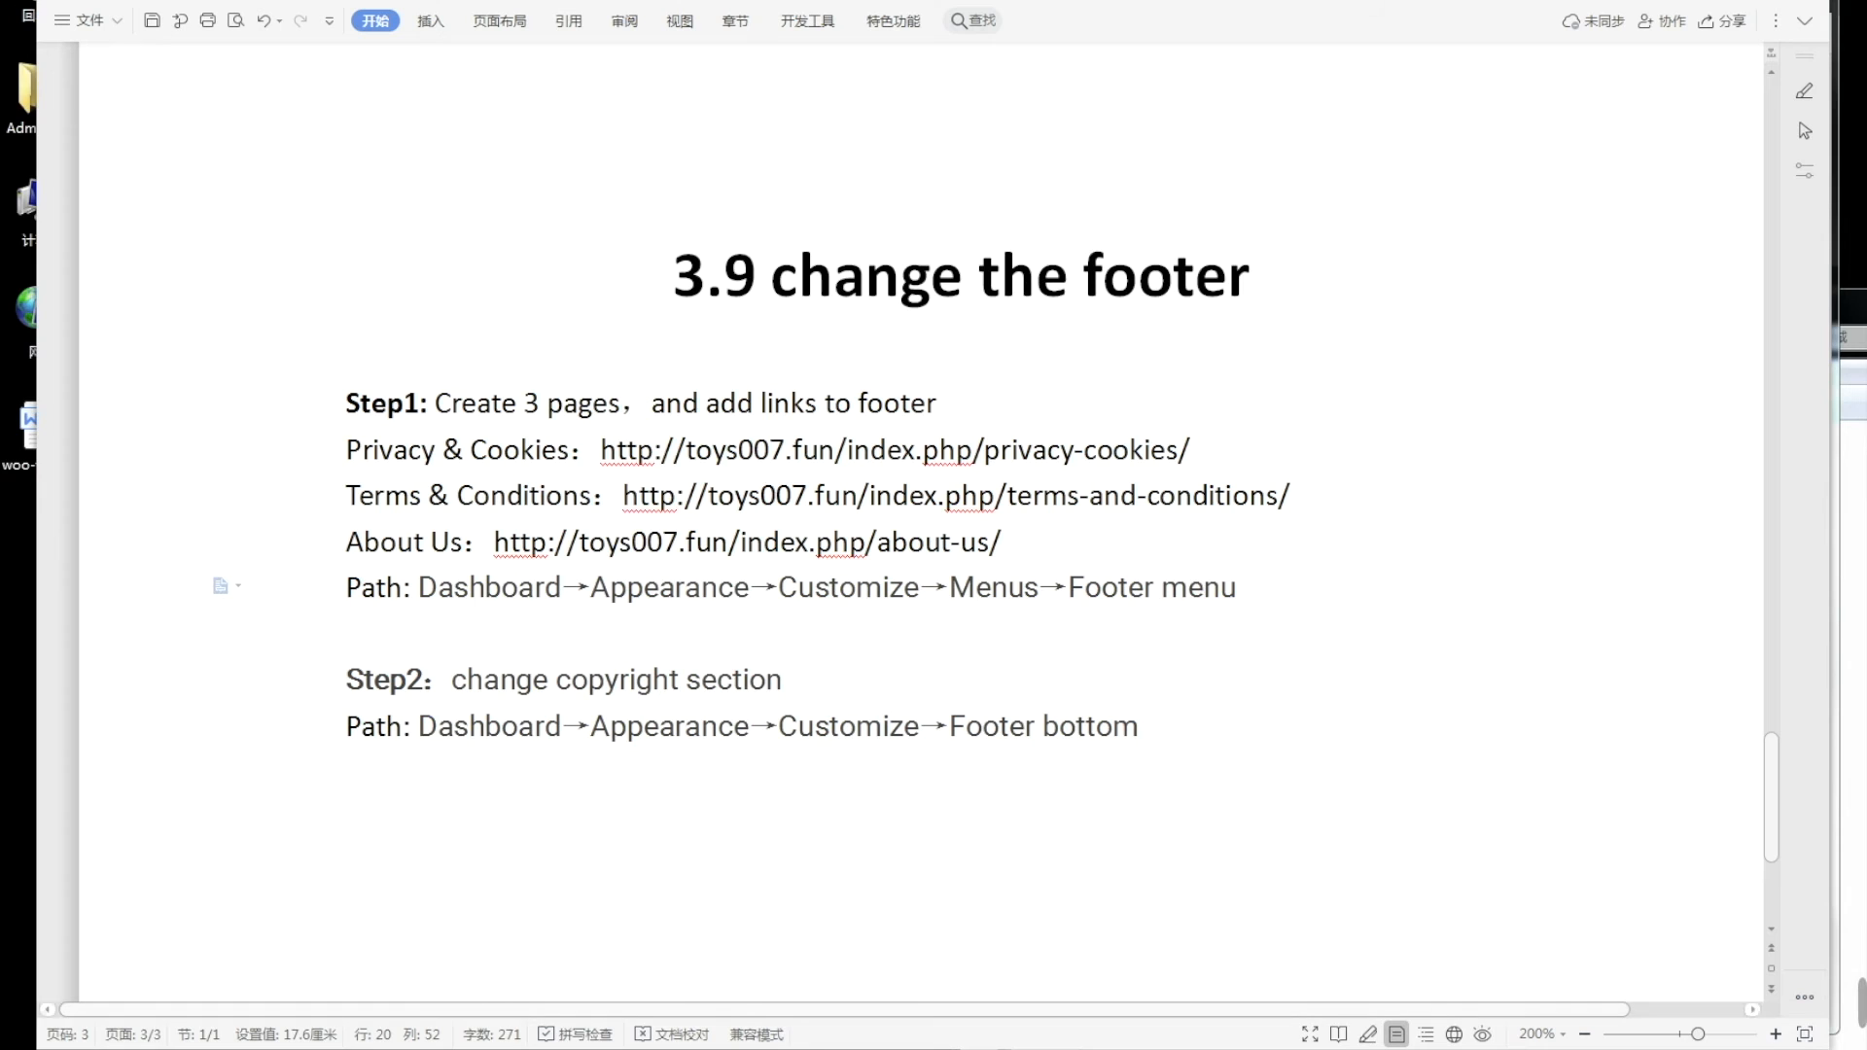
{"action": "left_click_drag", "start_coordinate": [603, 449], "coordinate": [1154, 437]}
{"action": "right_click", "coordinate": [1128, 449]}
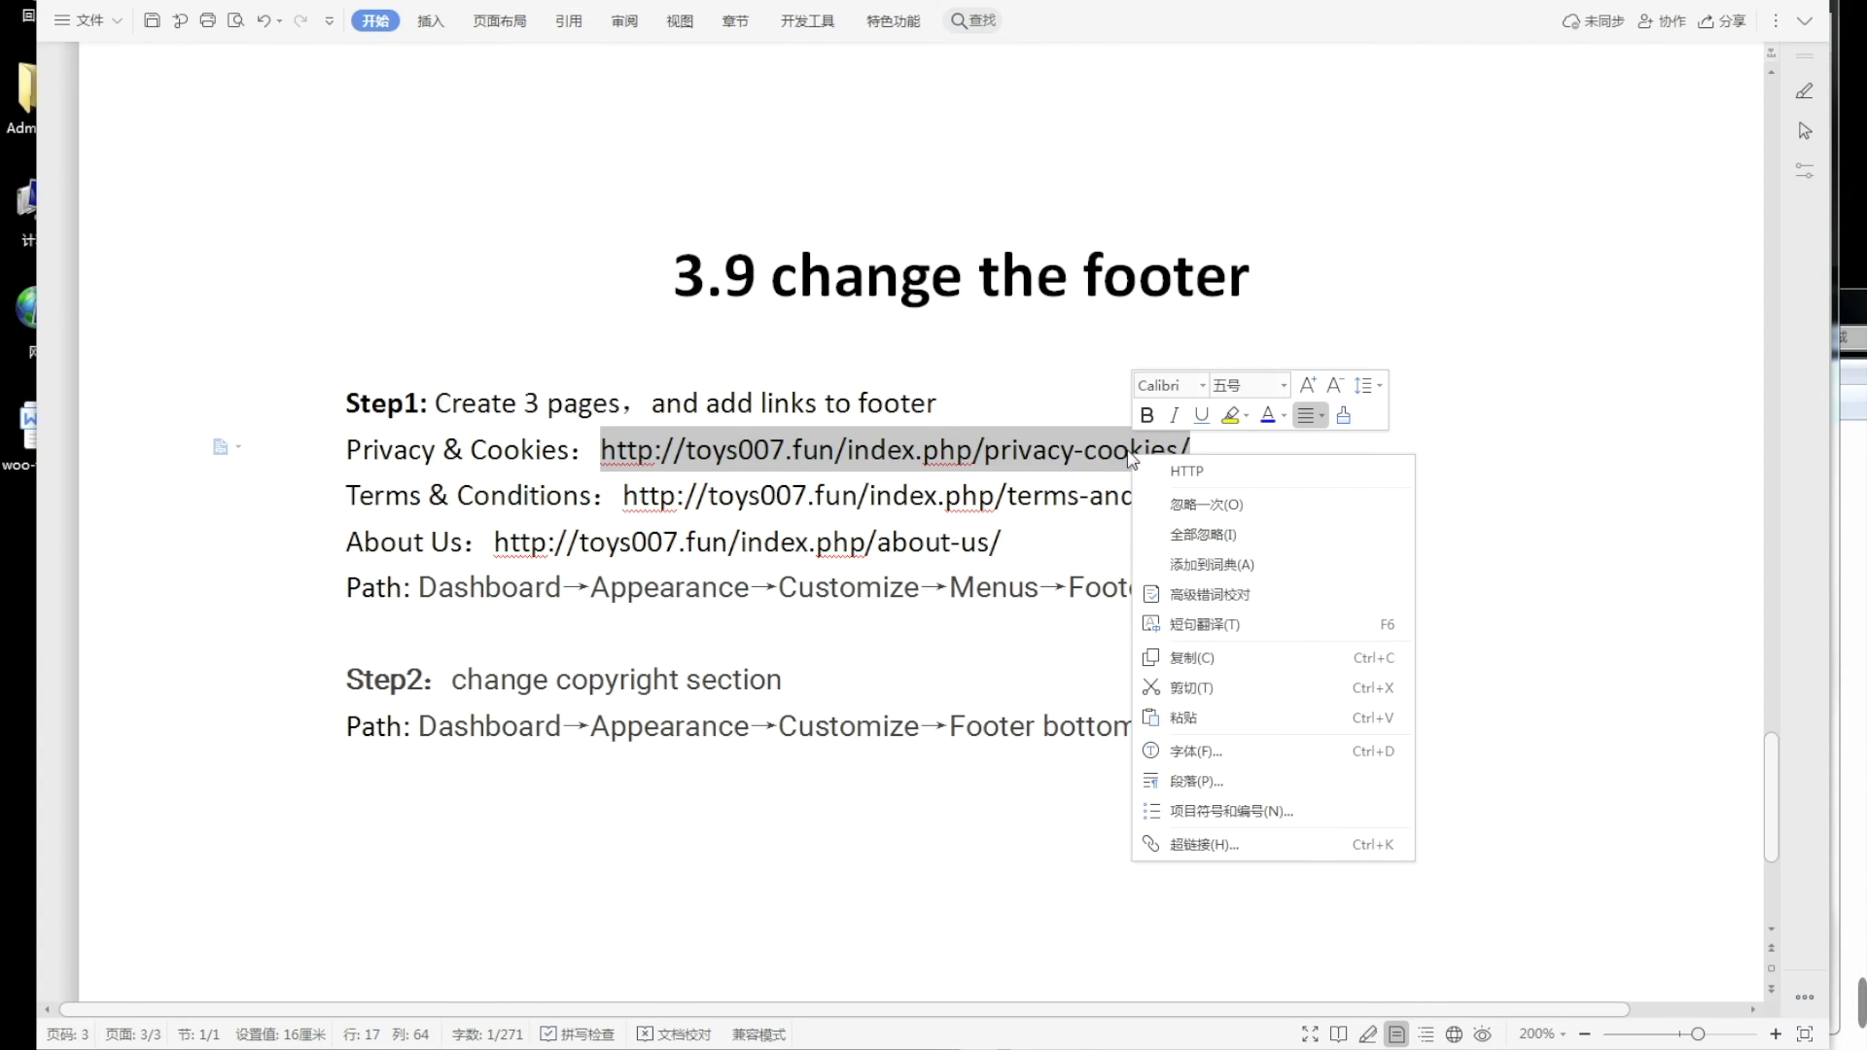
{"action": "left_click", "coordinate": [1187, 718]}
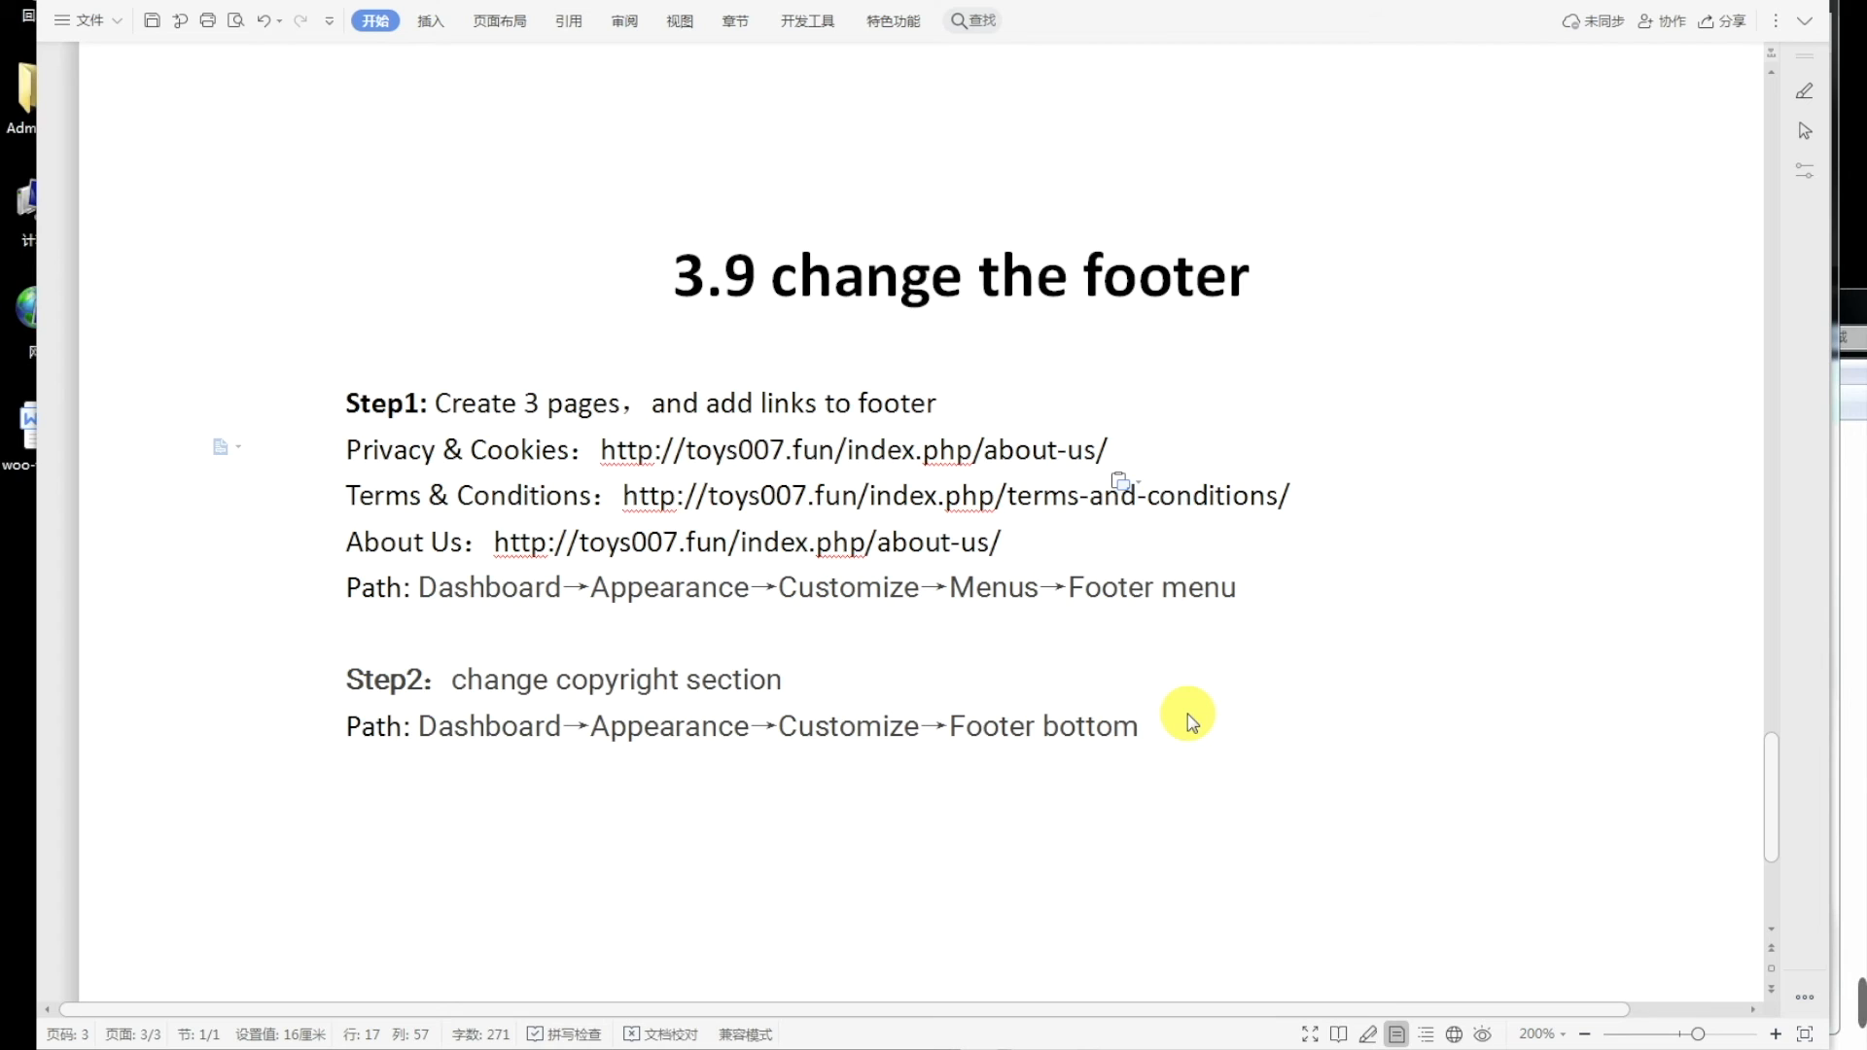
{"action": "key", "text": "ctrl+z"}
{"action": "key", "text": "ctrl+c"}
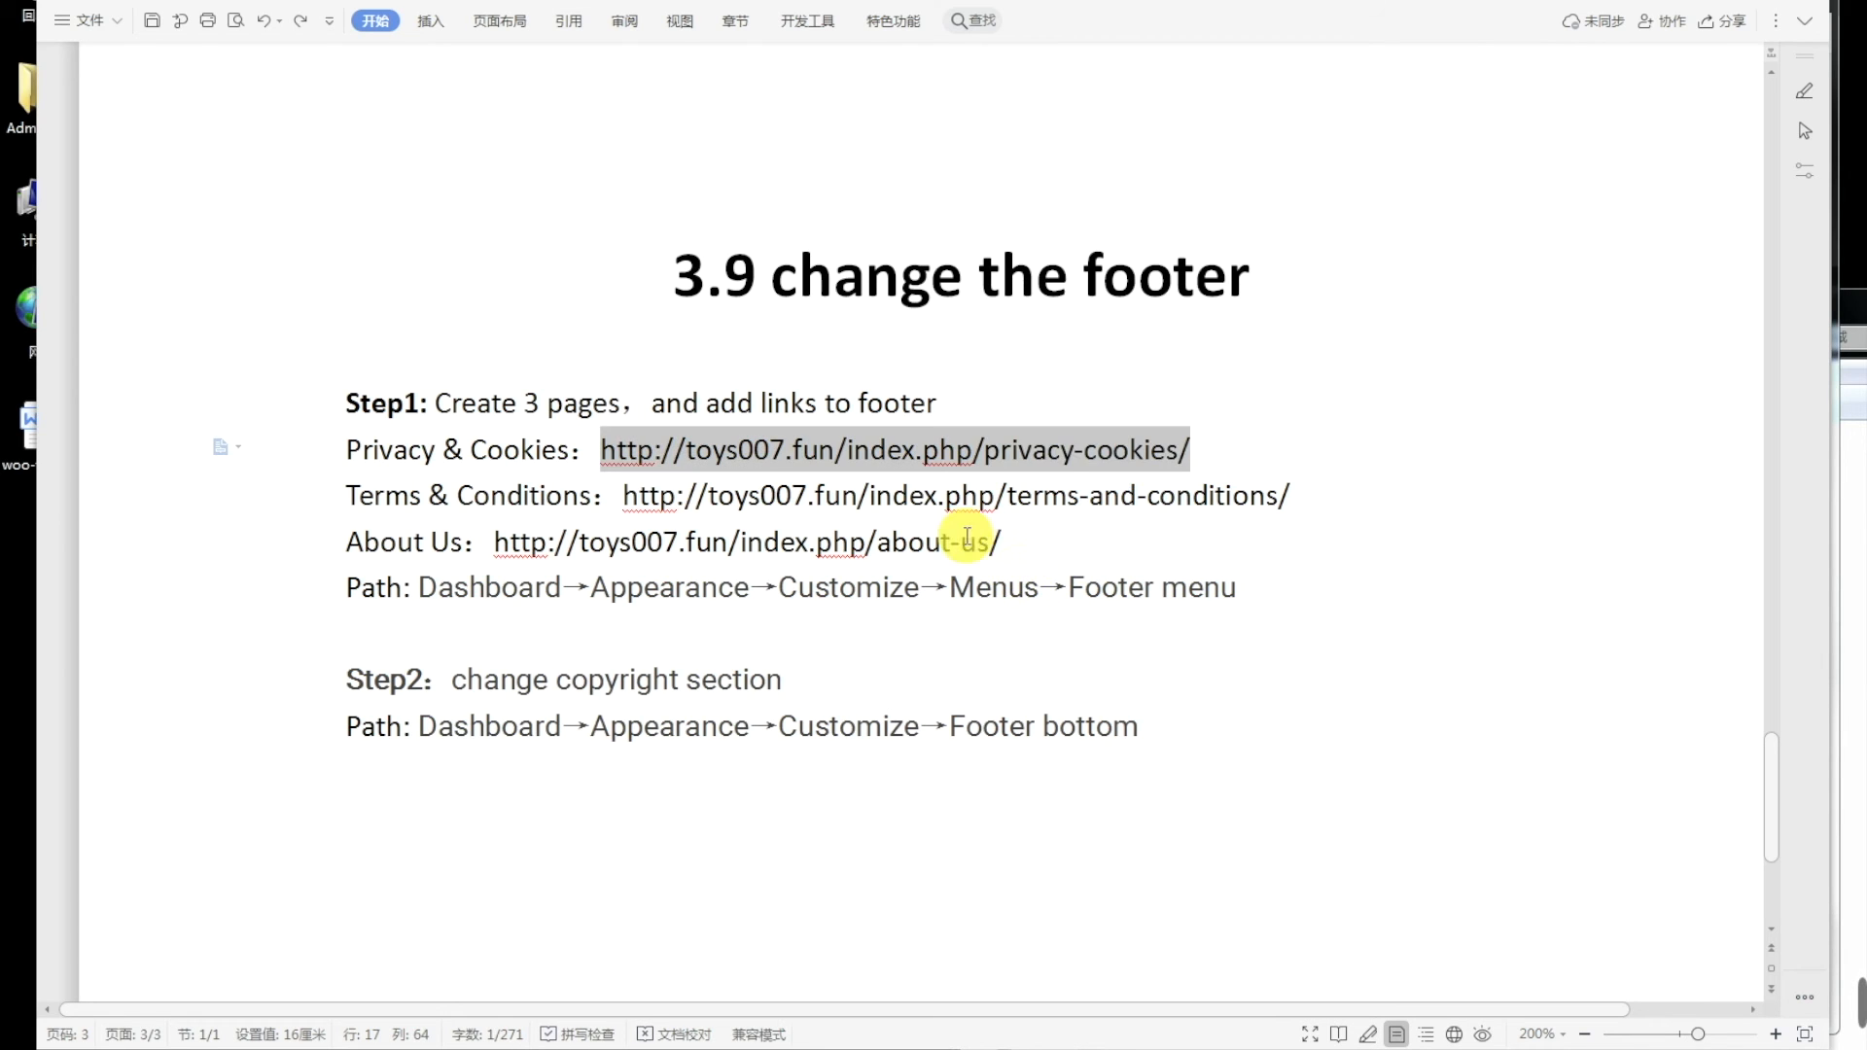
{"action": "right_click", "coordinate": [1067, 452]}
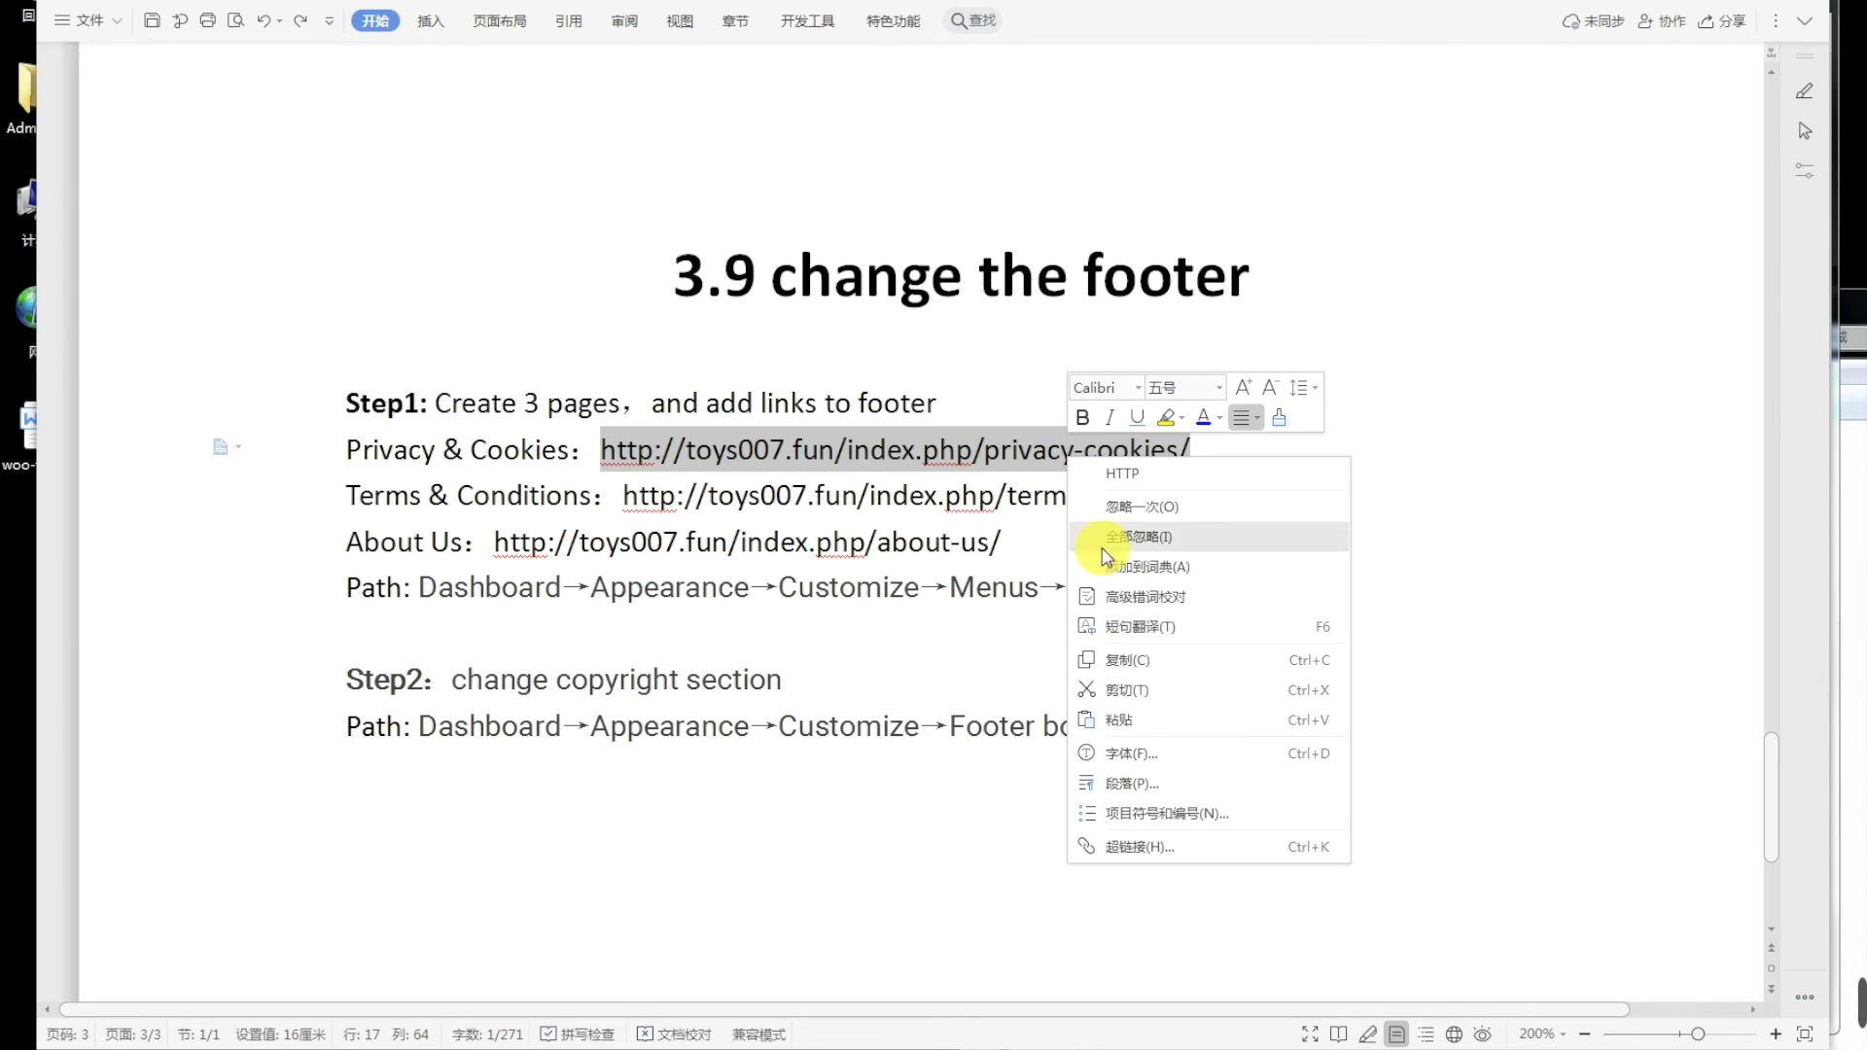
{"action": "left_click", "coordinate": [1118, 660]}
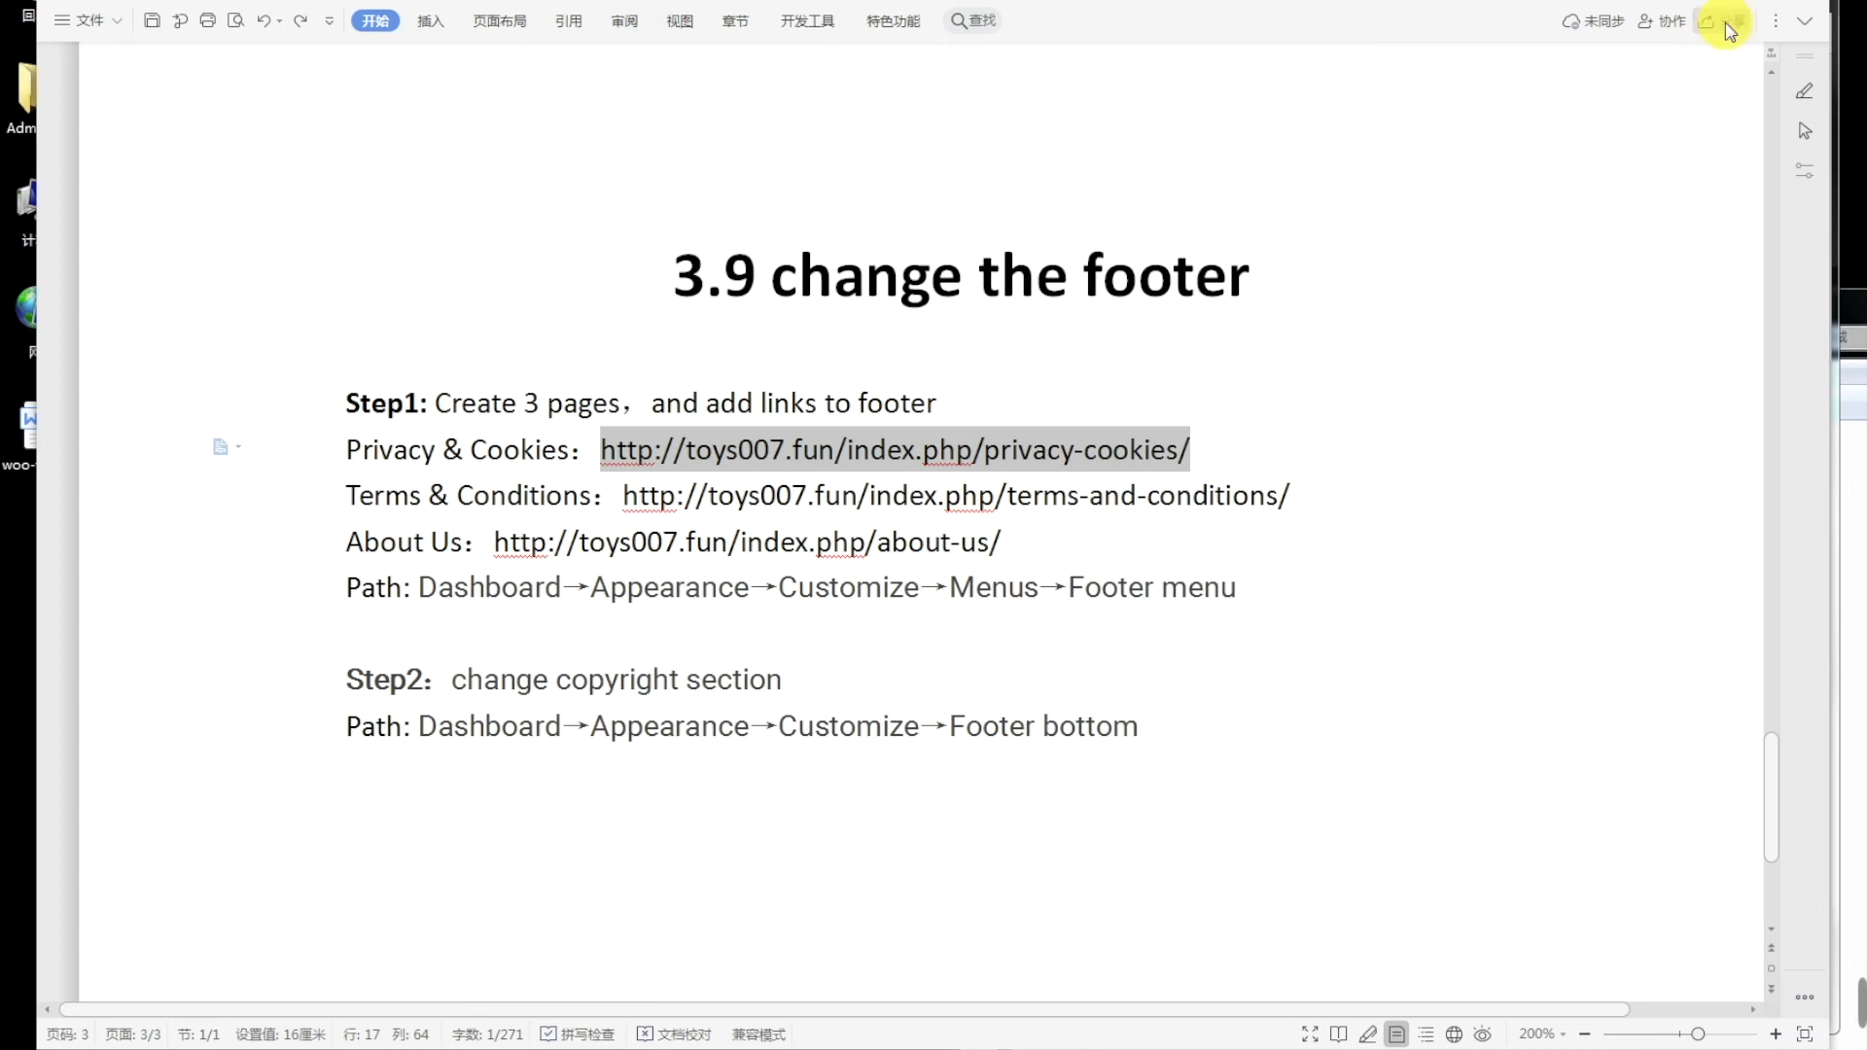
{"action": "left_click", "coordinate": [1754, 0]}
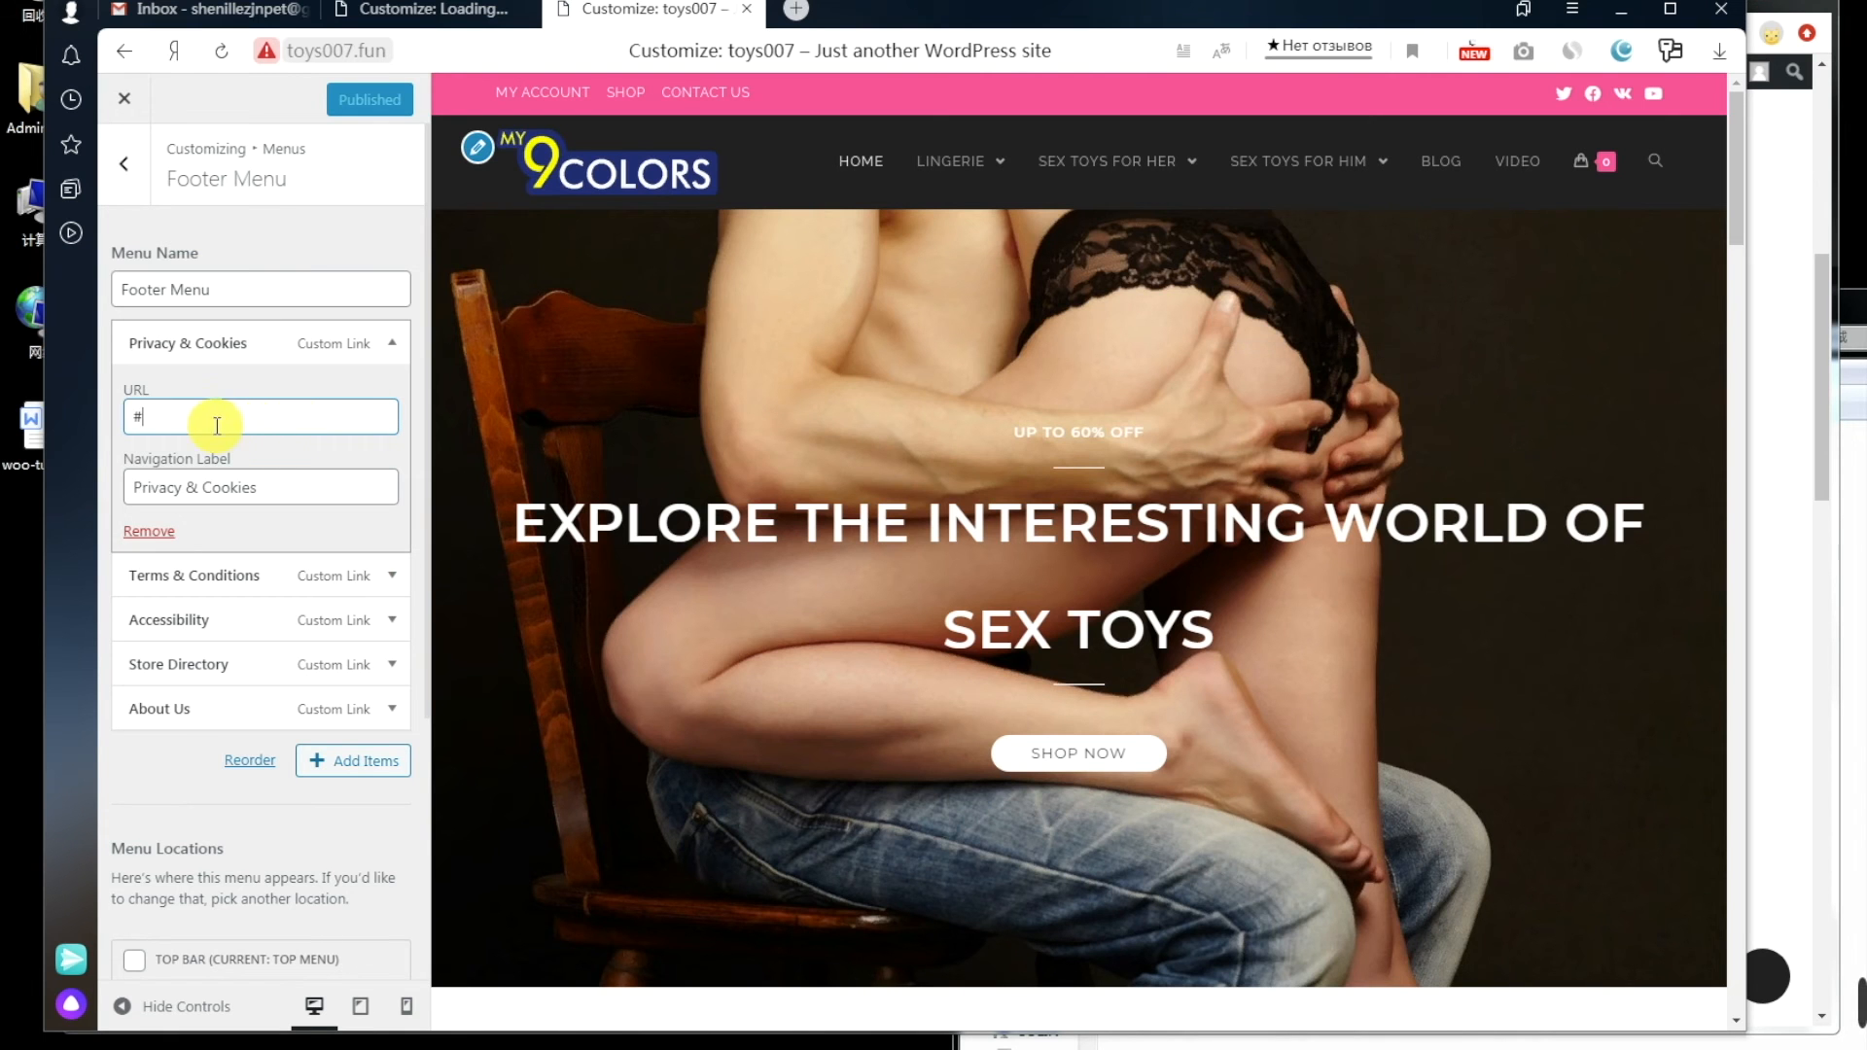
{"action": "double_click", "coordinate": [136, 416]}
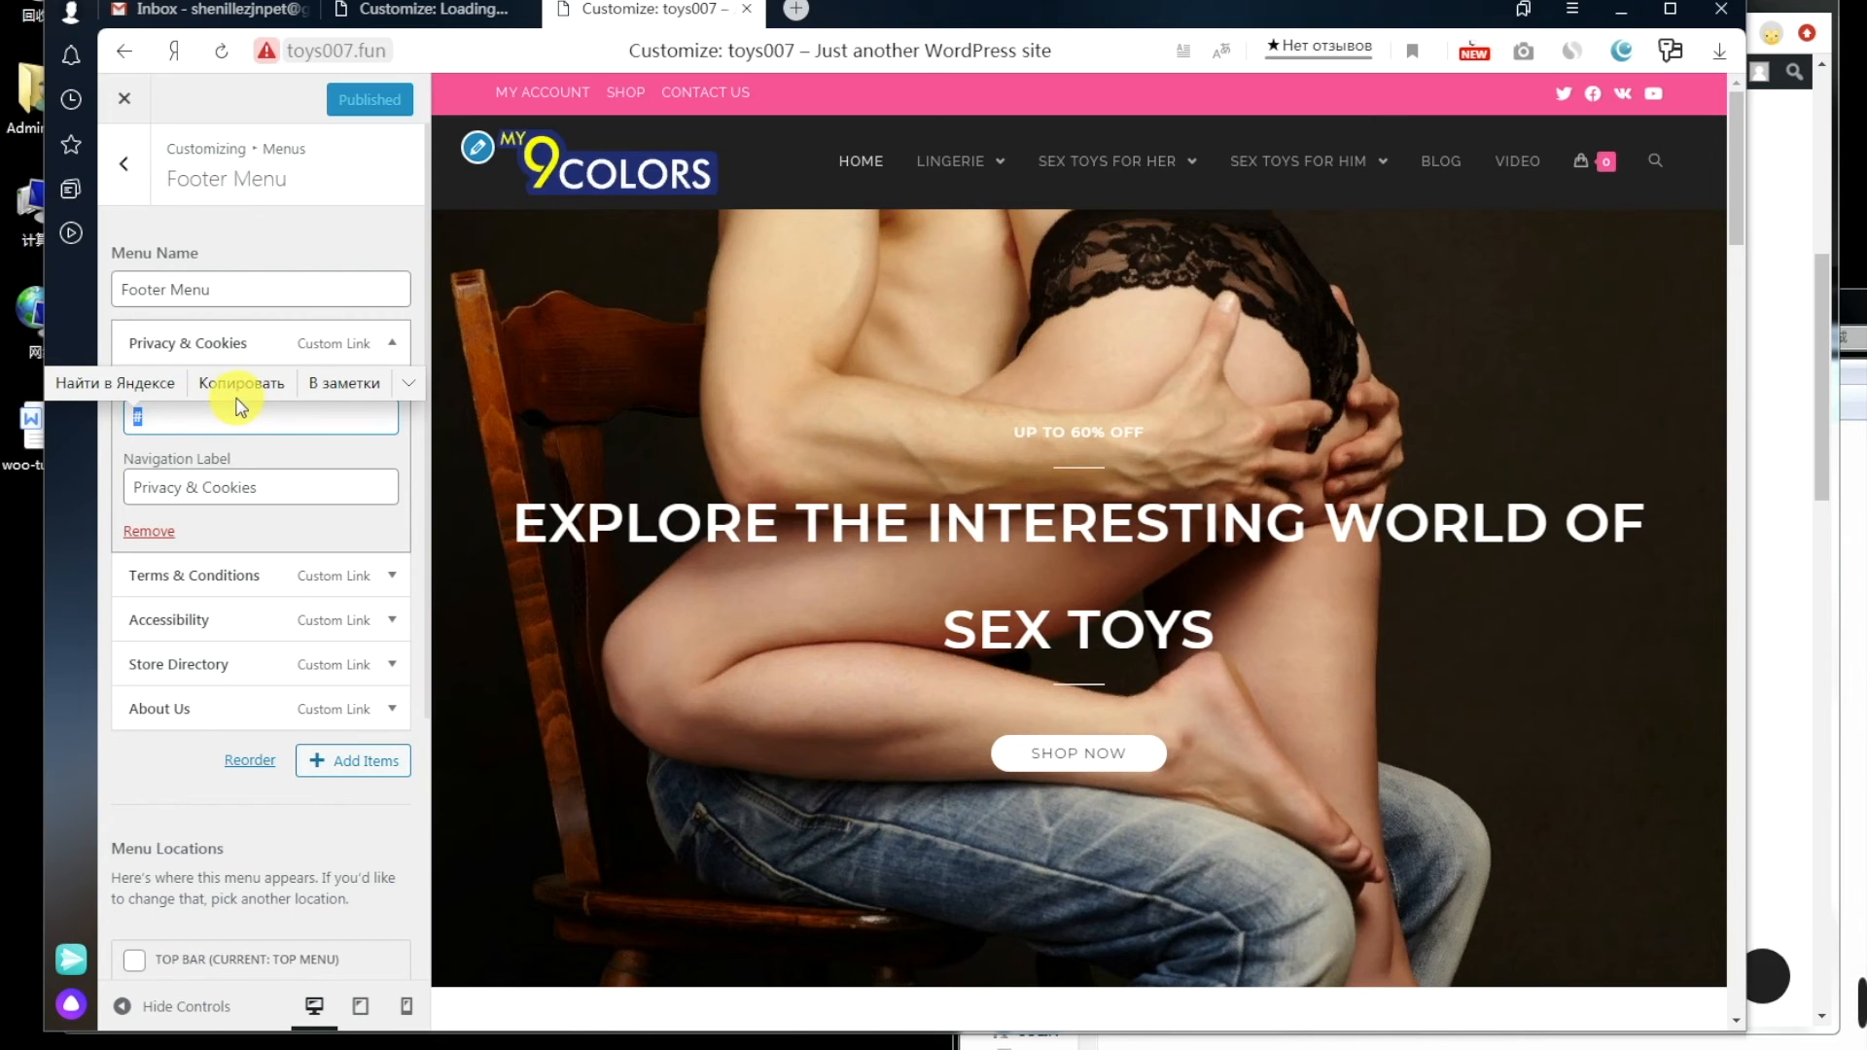
{"action": "key", "text": "ctrl+v"}
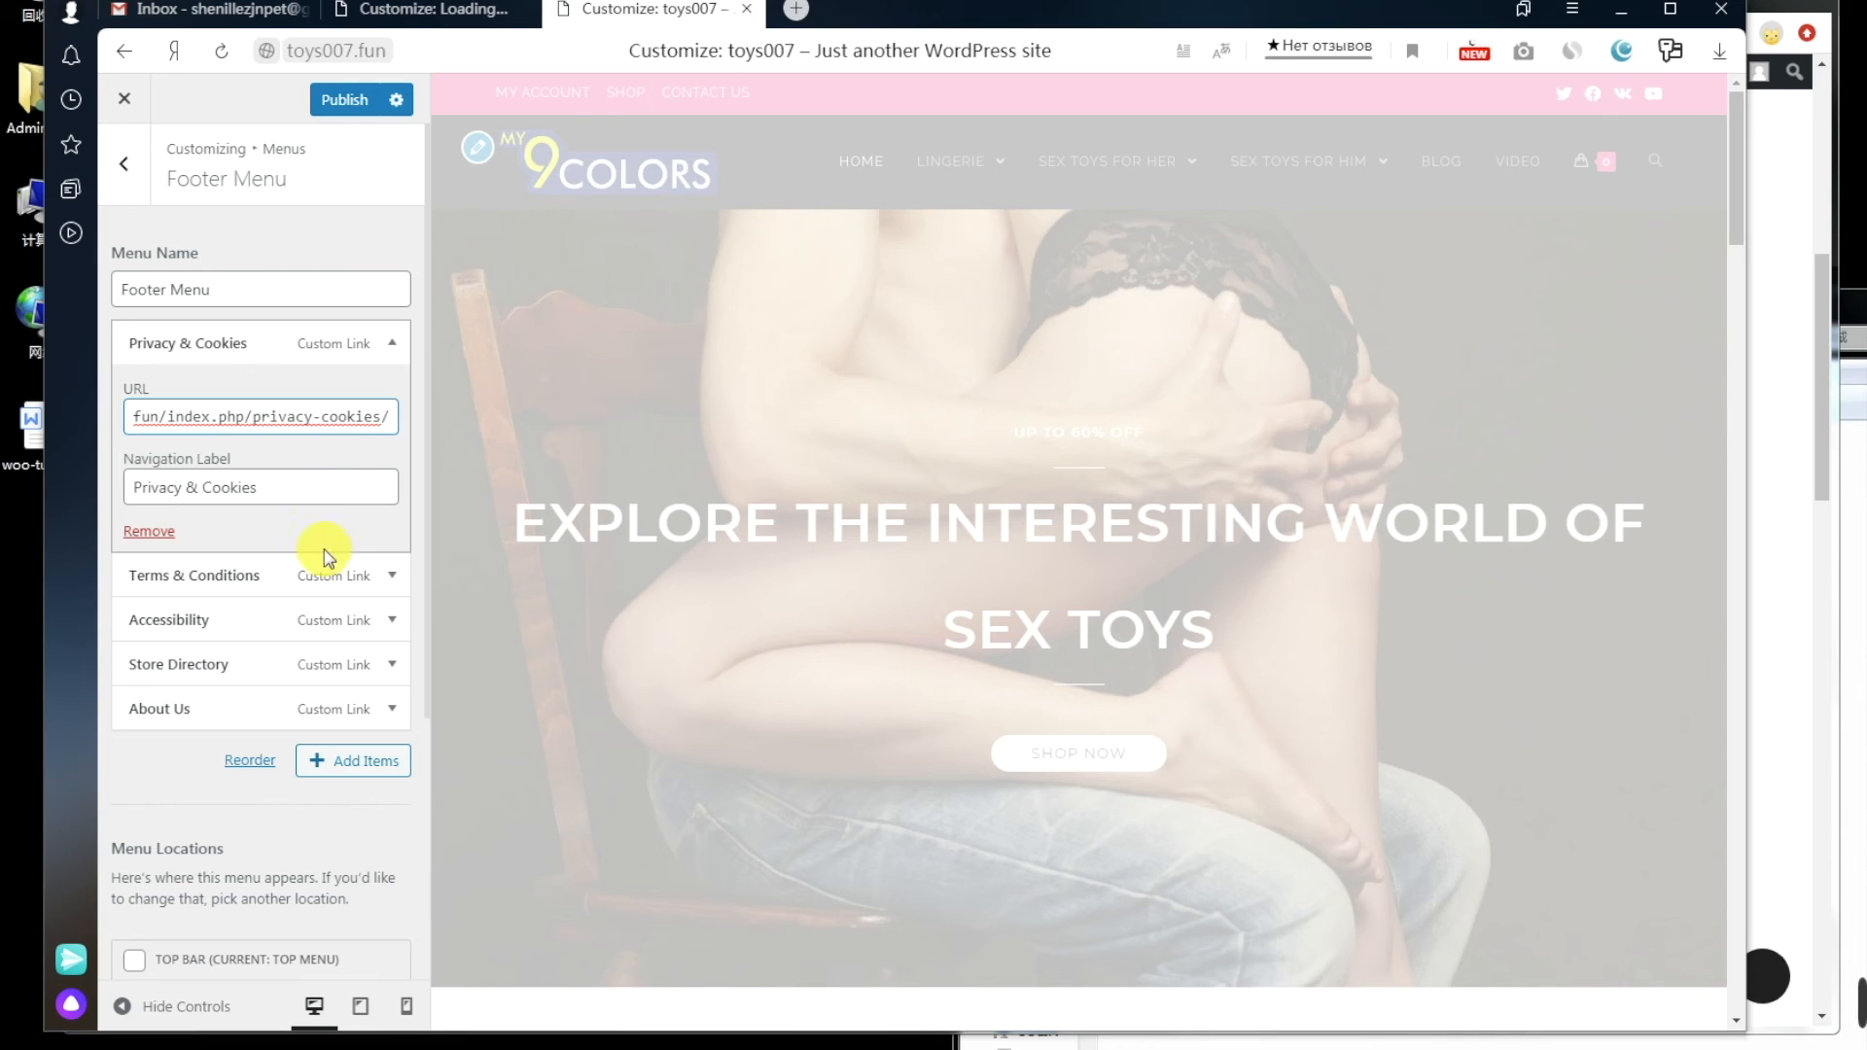
Step: Link the Terms & Conditions footer item to the terms-and-conditions page address from the notes
{"action": "left_click", "coordinate": [392, 579]}
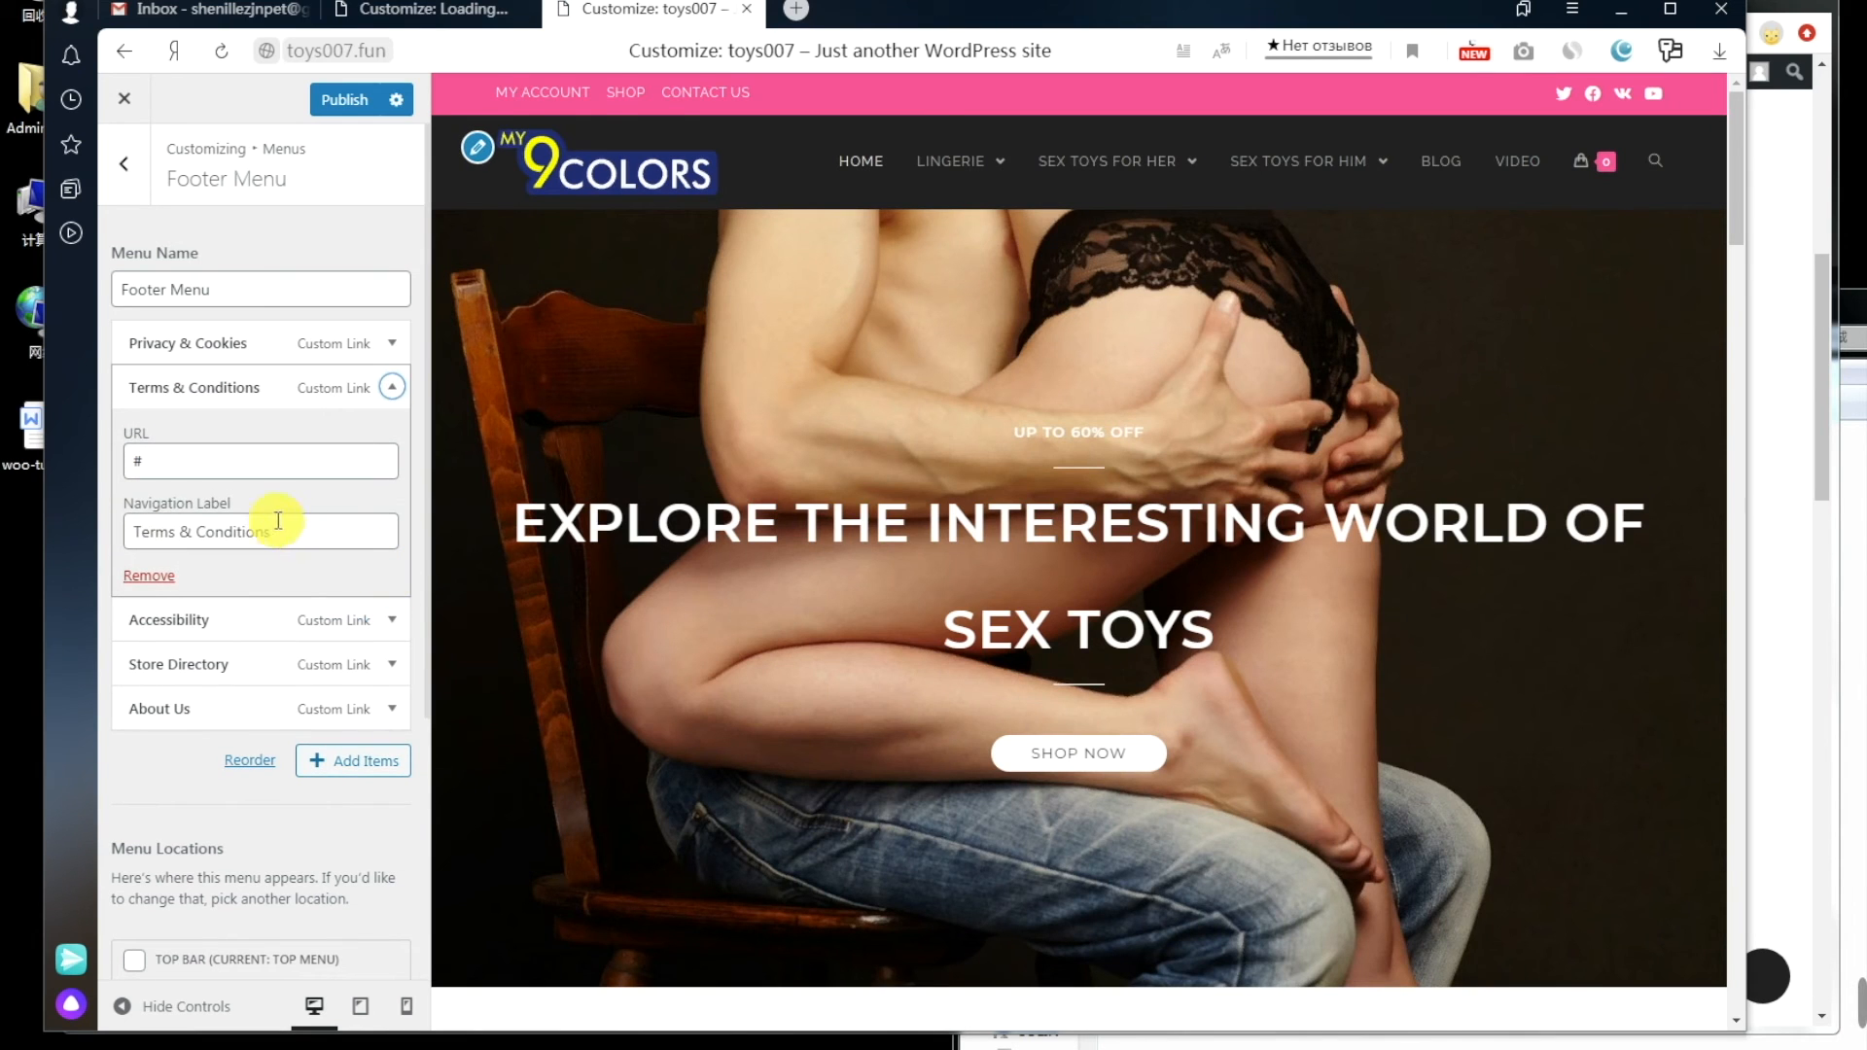
{"action": "left_click", "coordinate": [277, 982]}
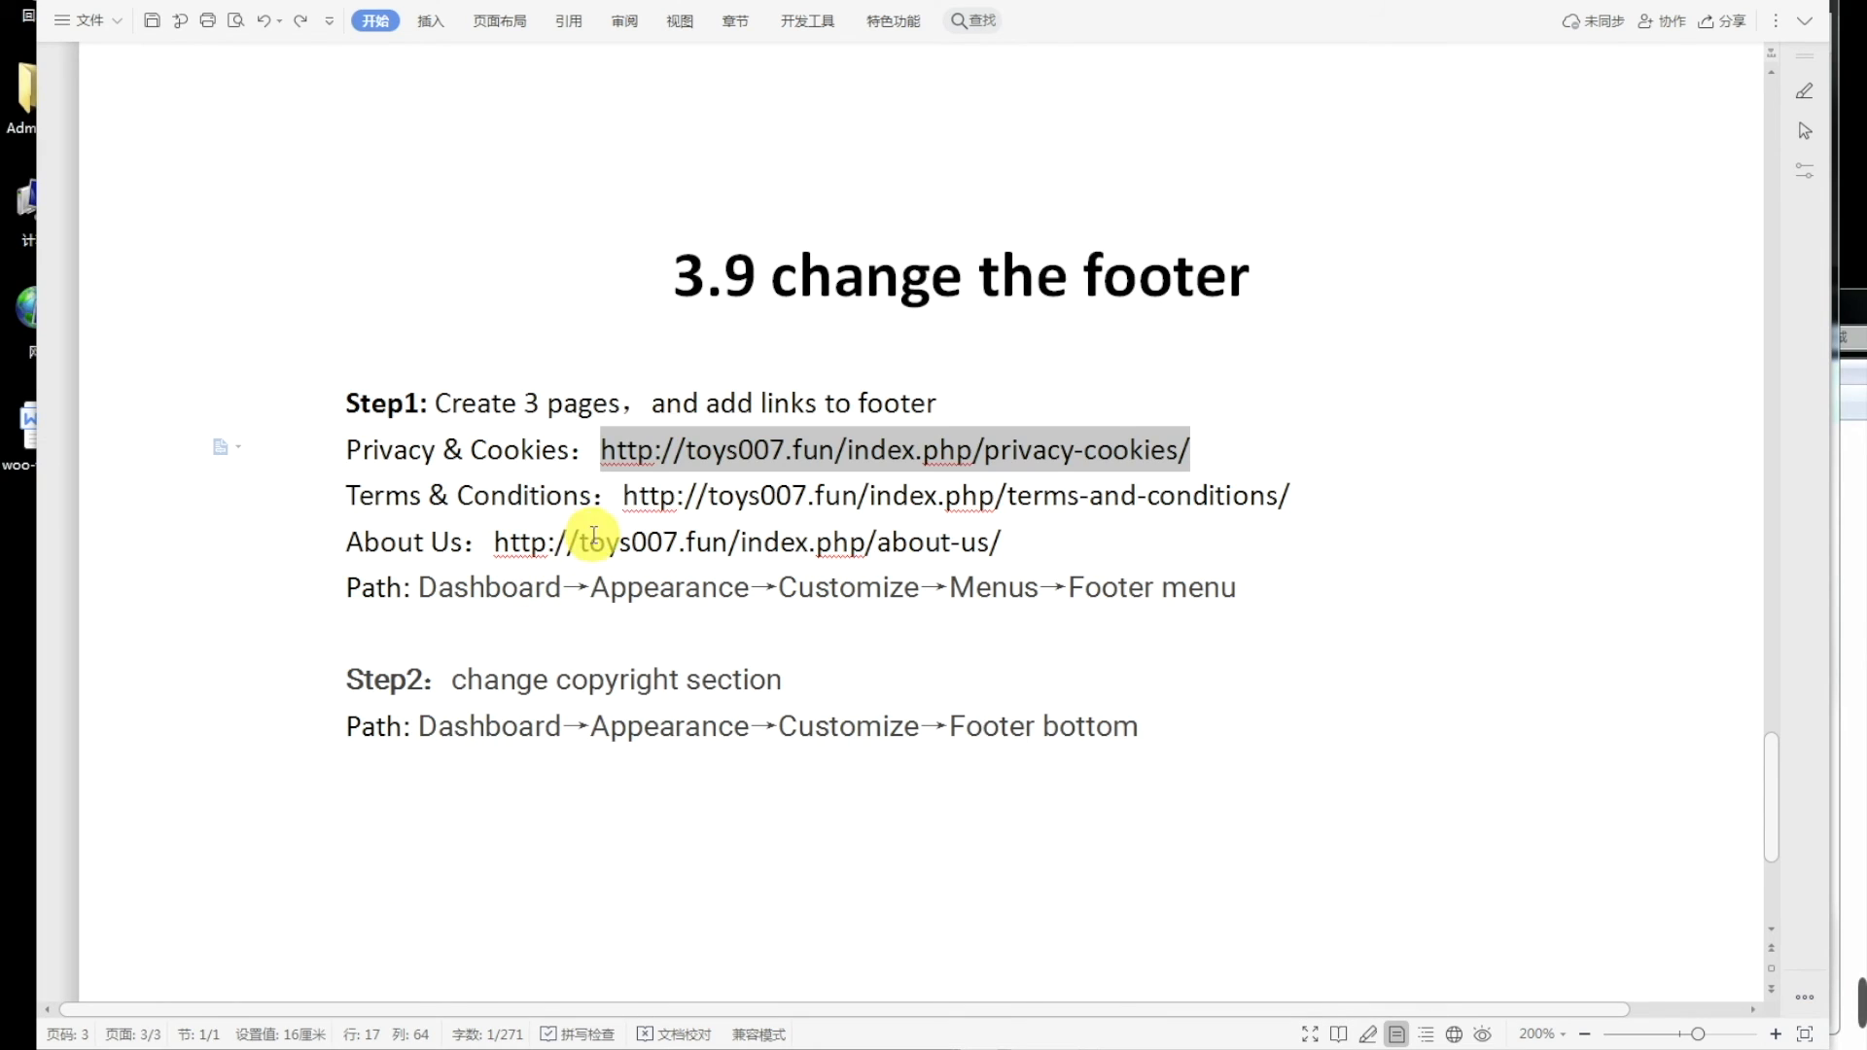
{"action": "left_click_drag", "start_coordinate": [623, 497], "coordinate": [1295, 509]}
{"action": "key", "text": "ctrl+c"}
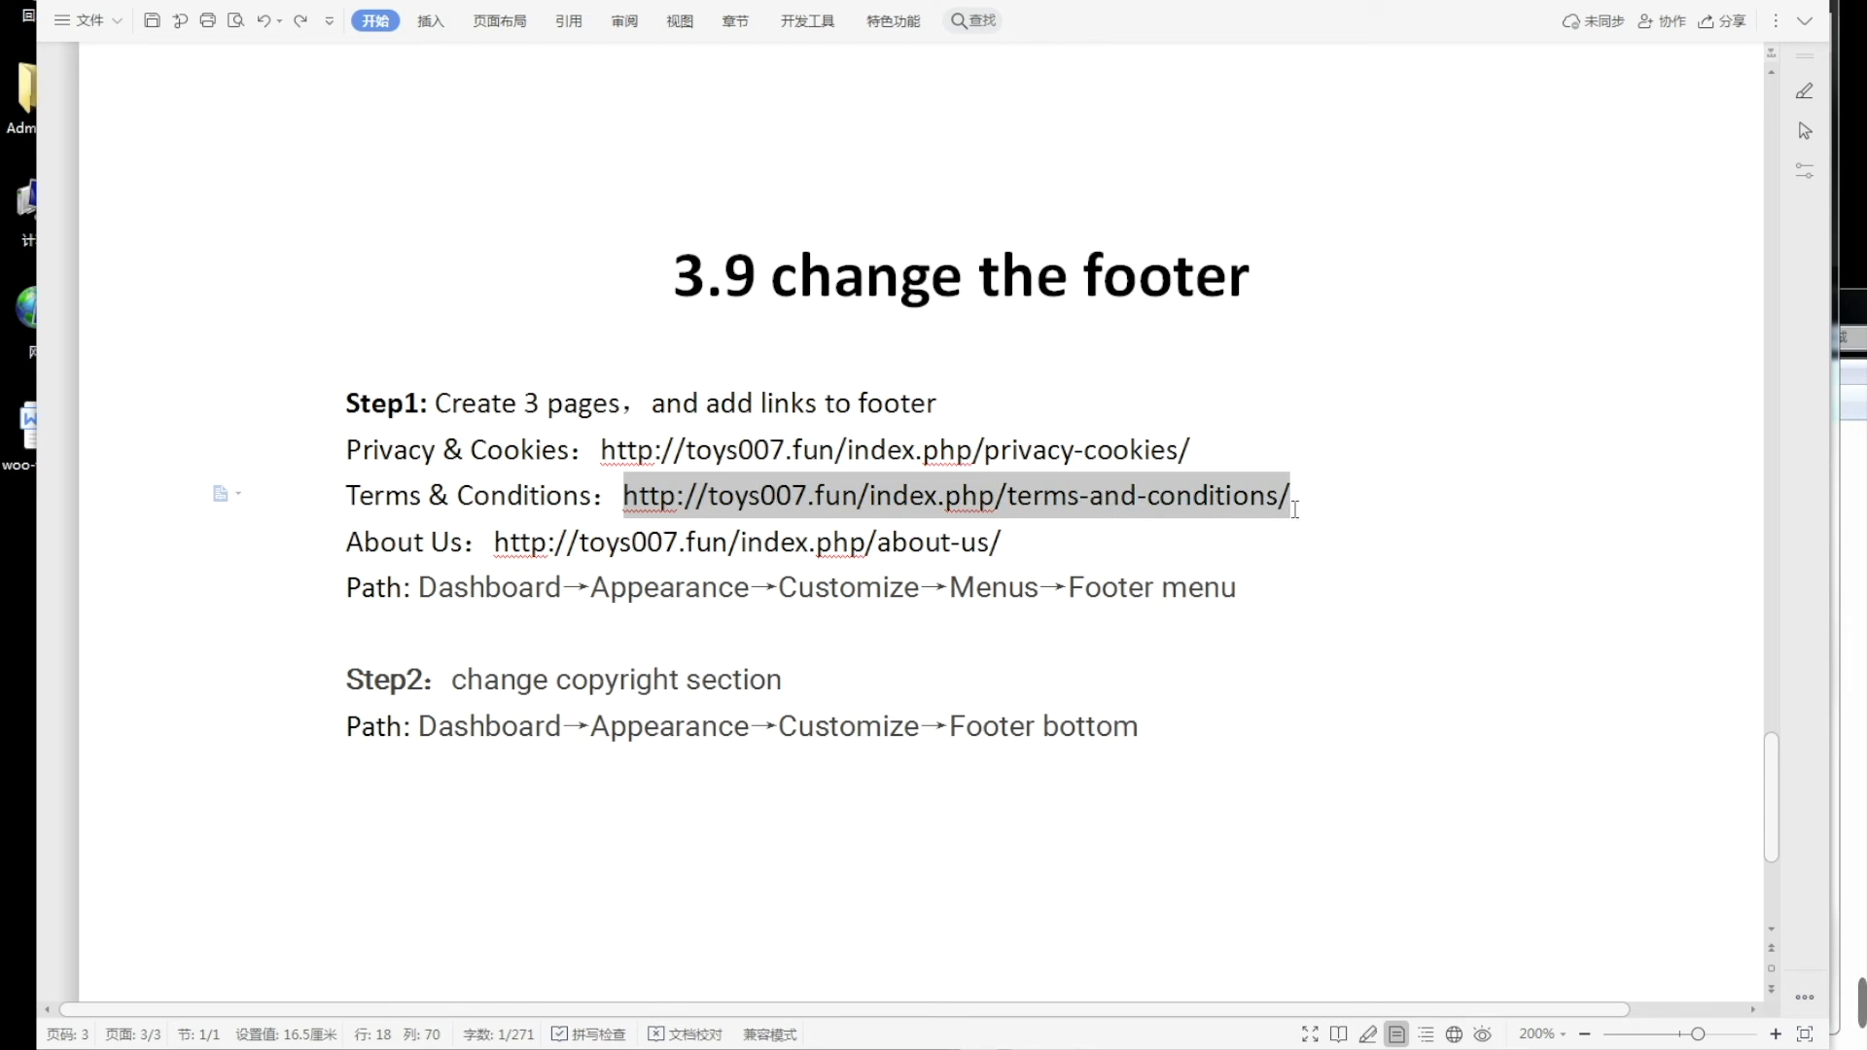
{"action": "left_click", "coordinate": [292, 973]}
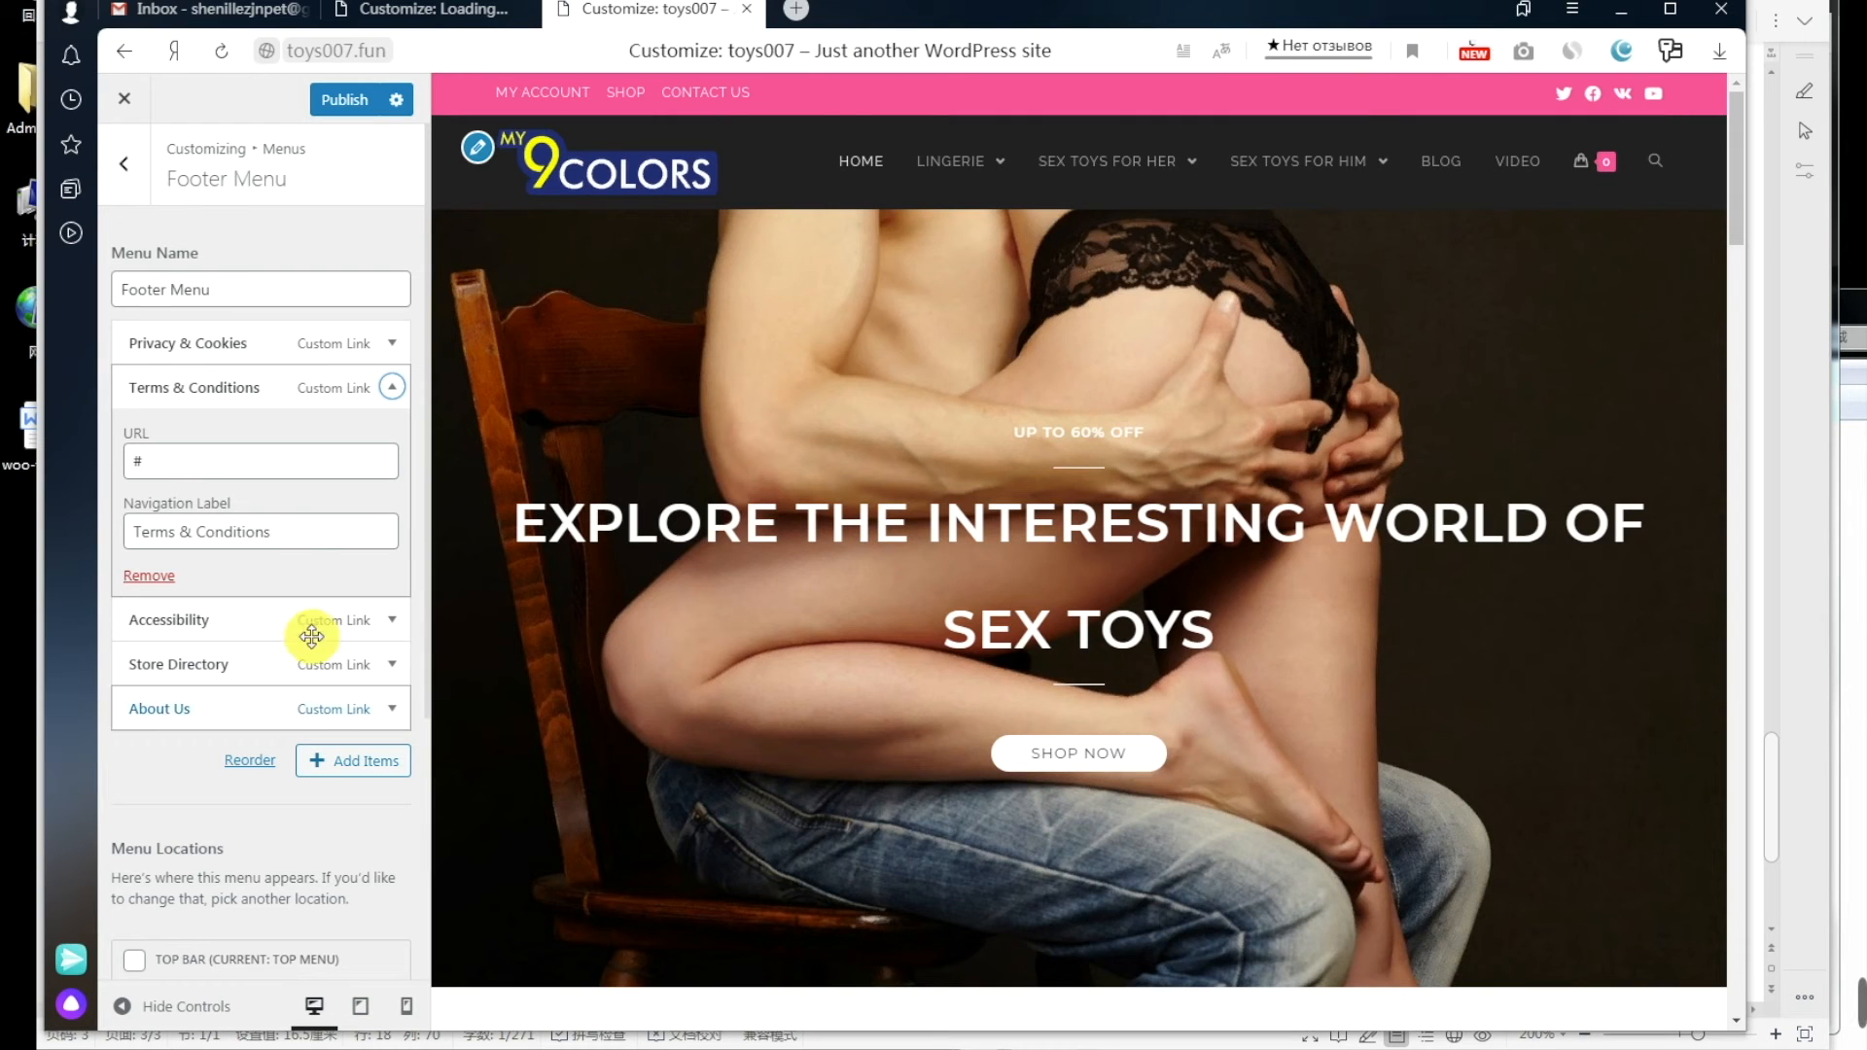
{"action": "double_click", "coordinate": [134, 460]}
{"action": "key", "text": "ctrl+v"}
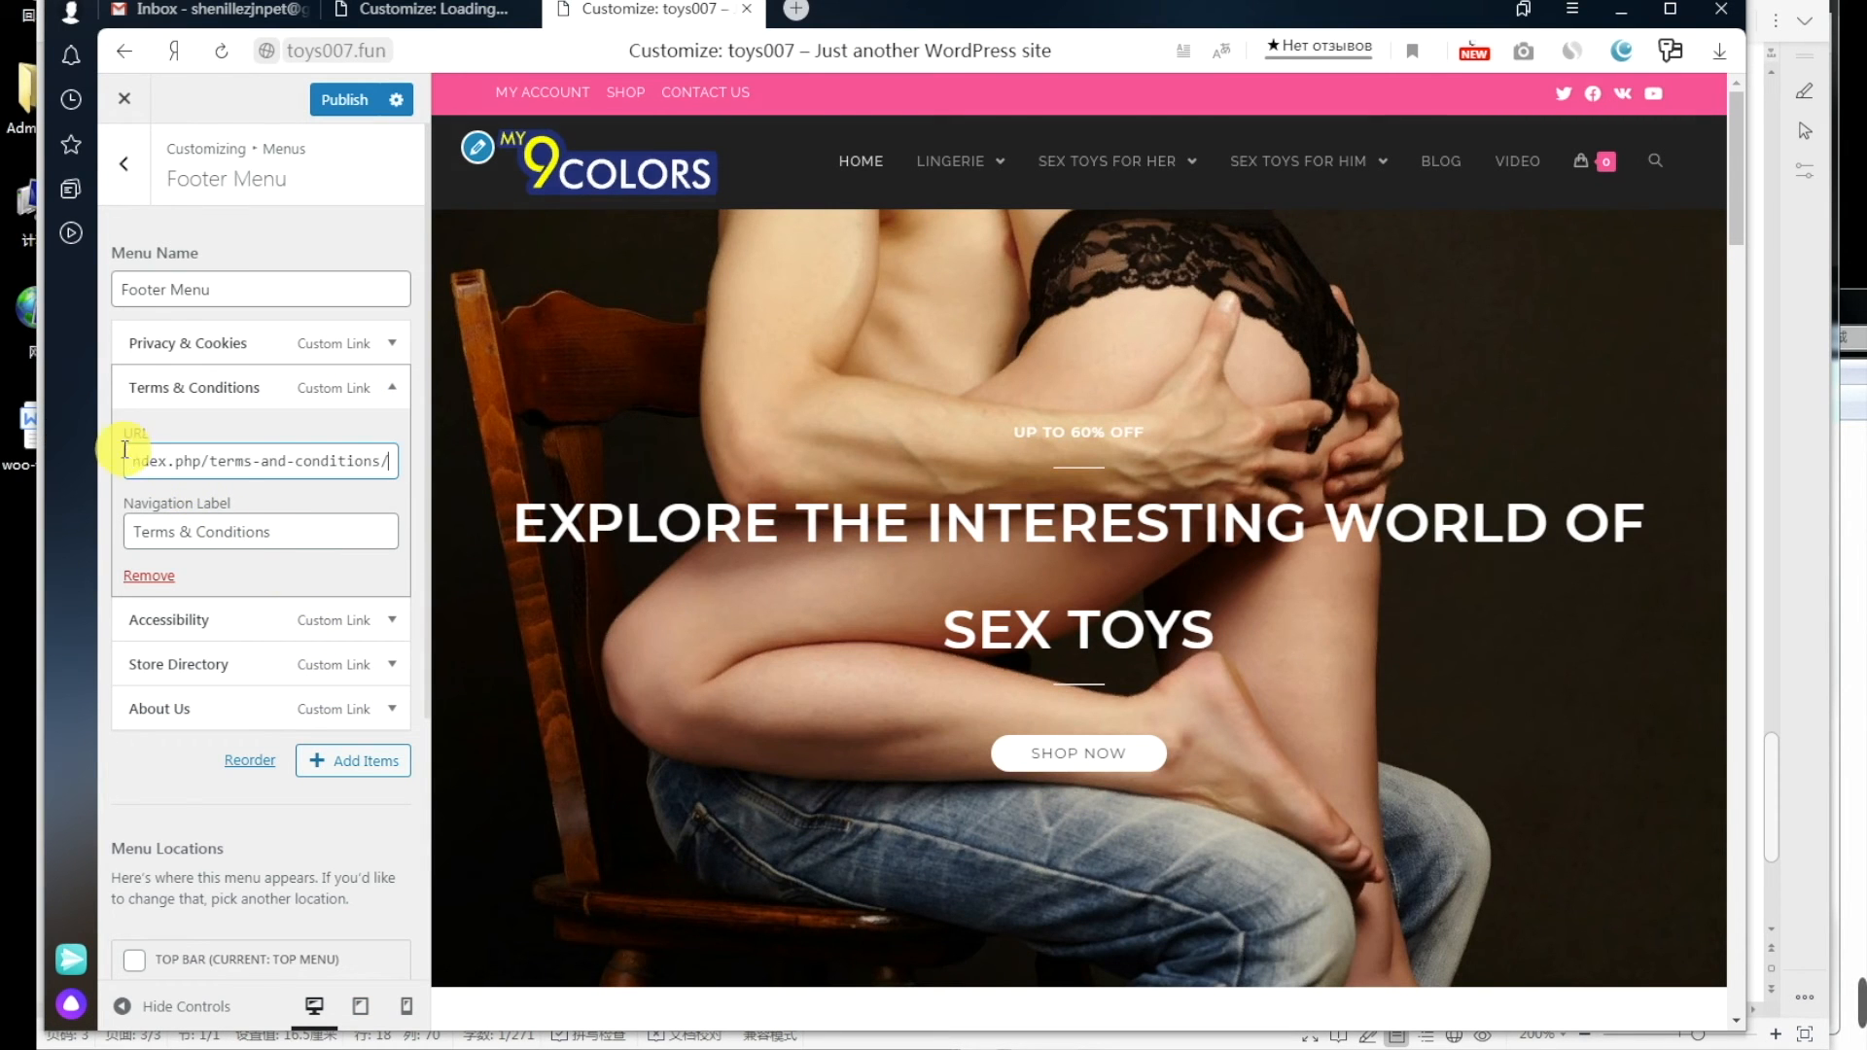
Step: Remove the Accessibility and Store Directory items from the Footer Menu
{"action": "left_click", "coordinate": [390, 623]}
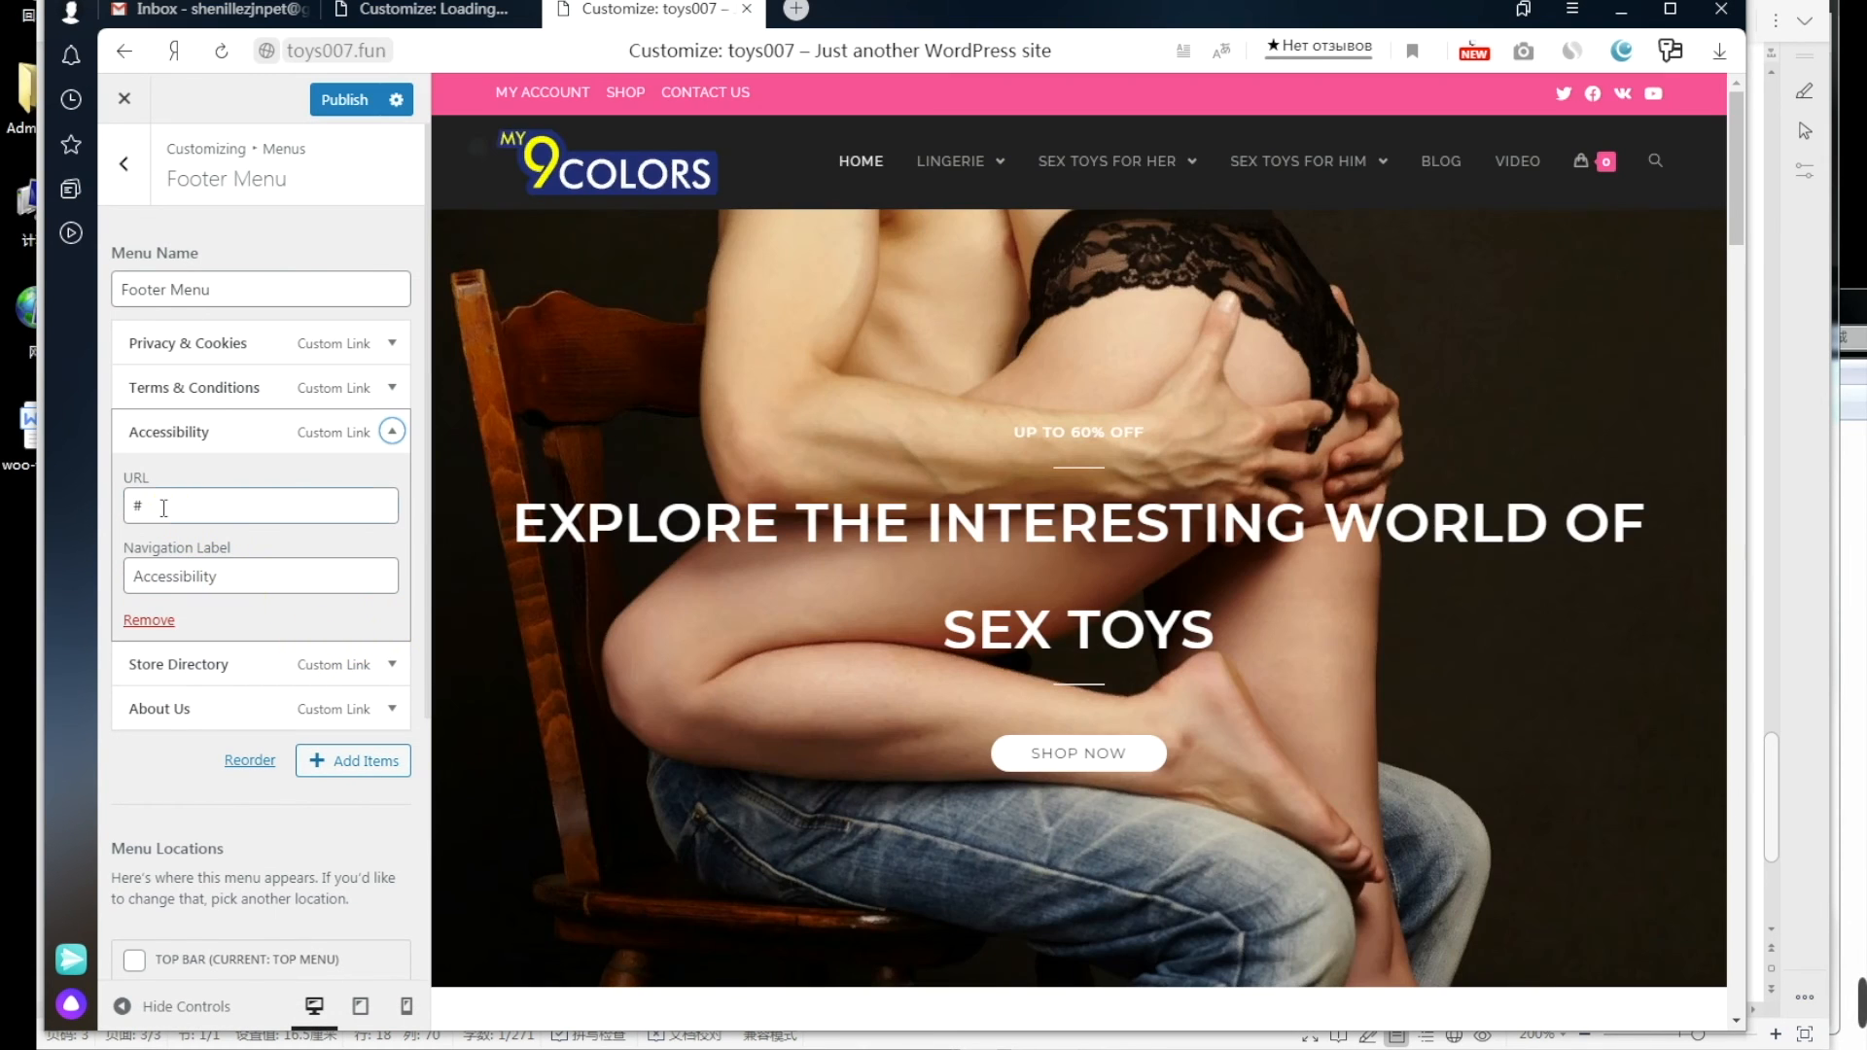
{"action": "left_click_drag", "start_coordinate": [170, 505], "coordinate": [95, 501]}
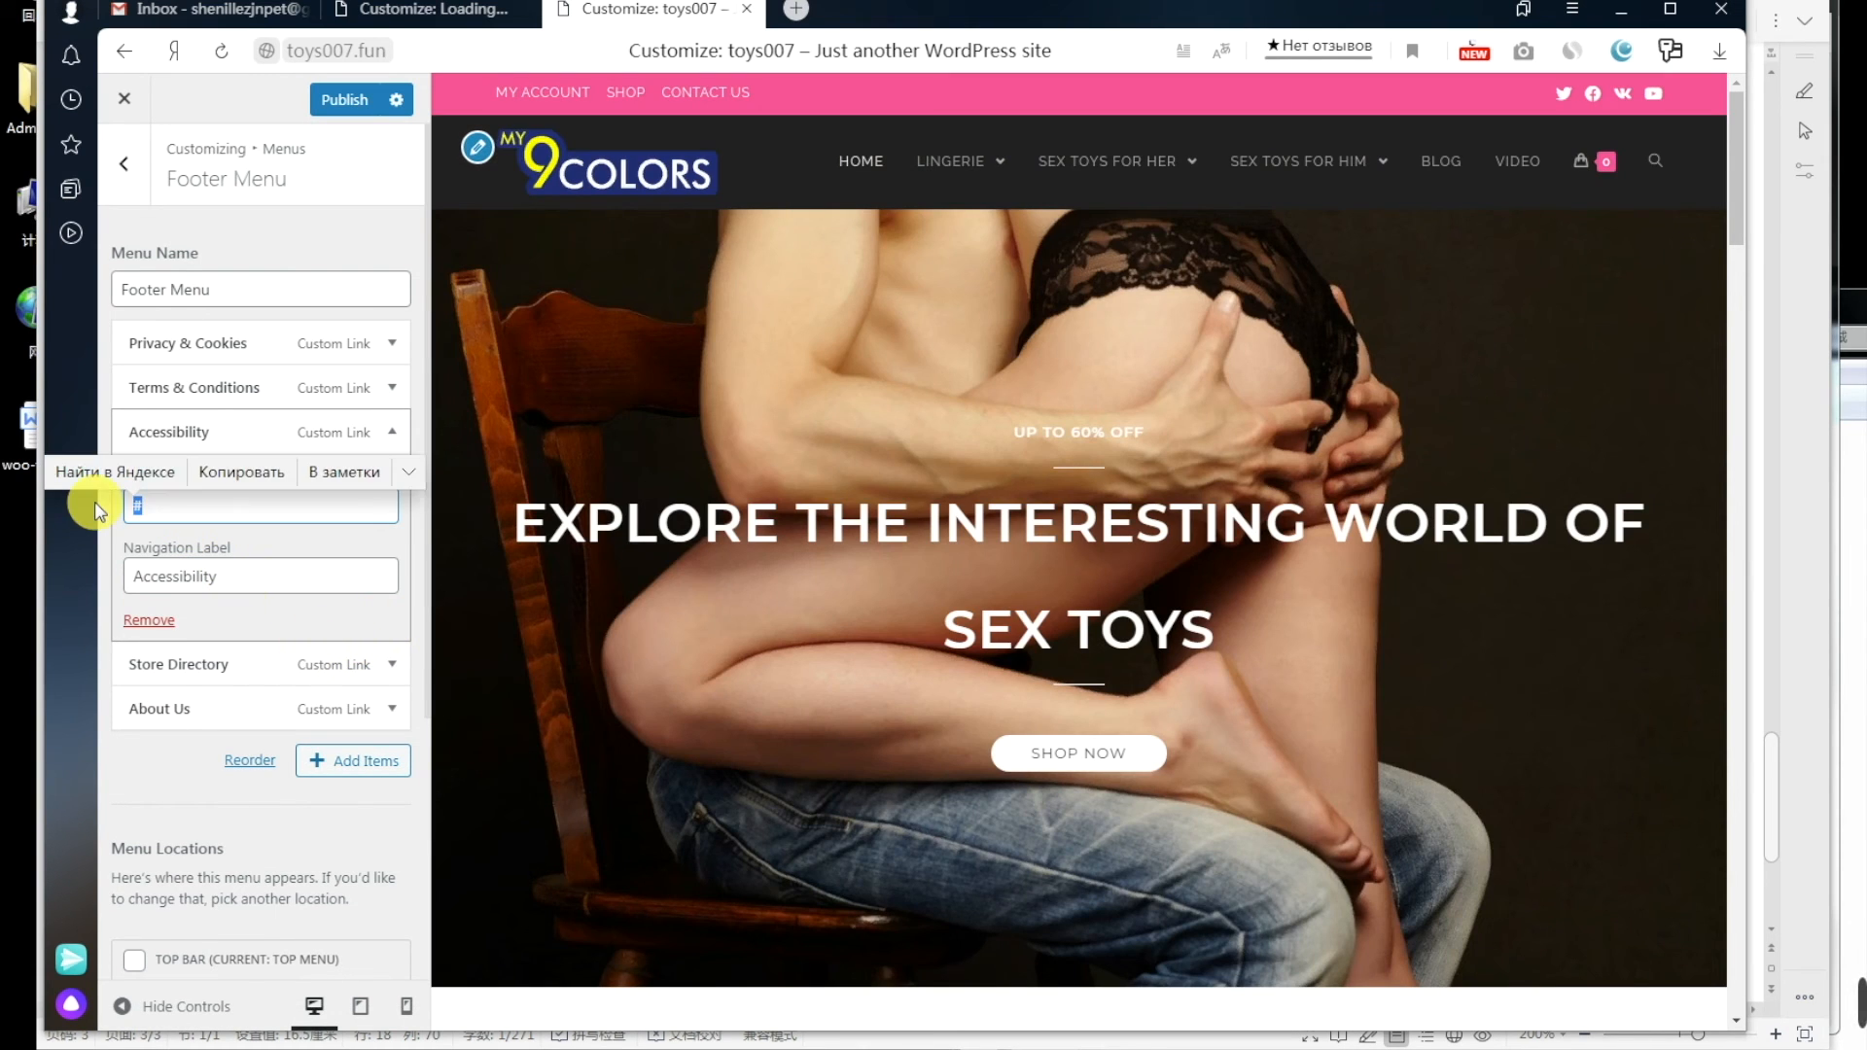
{"action": "key", "text": "BackSpace"}
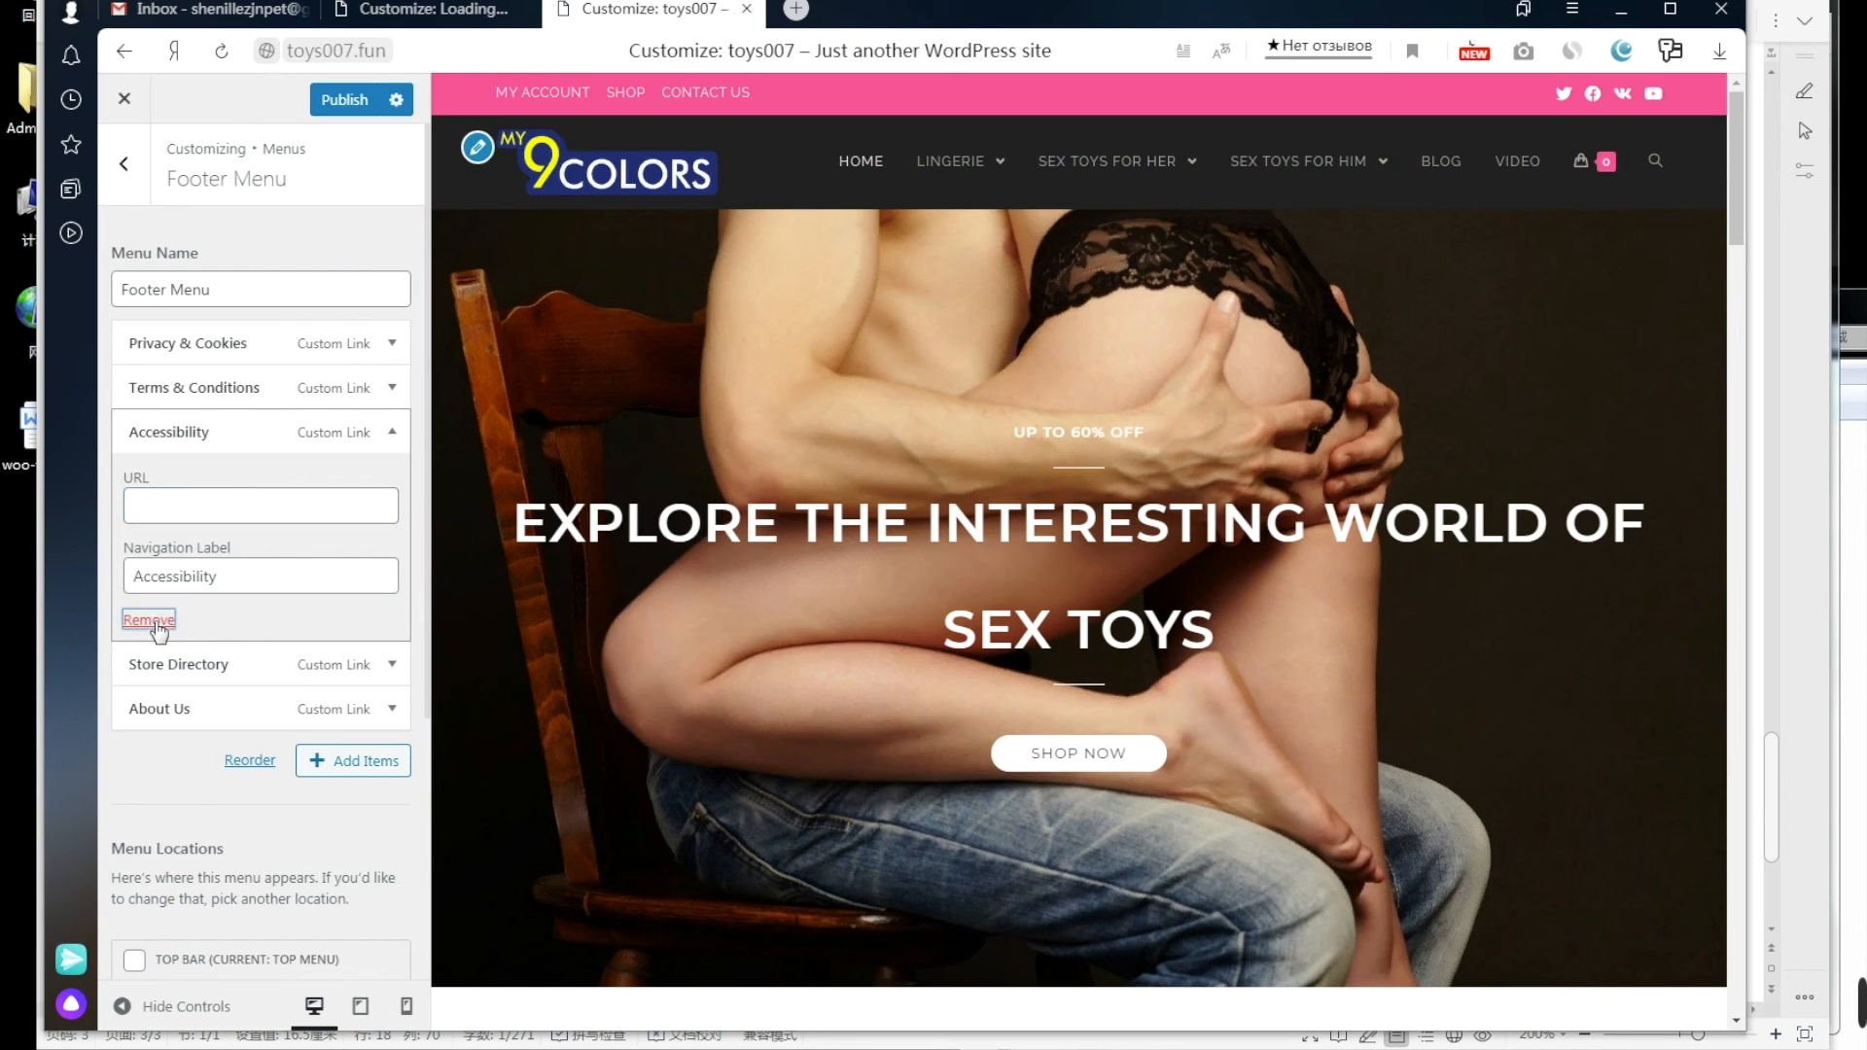
{"action": "left_click", "coordinate": [154, 622]}
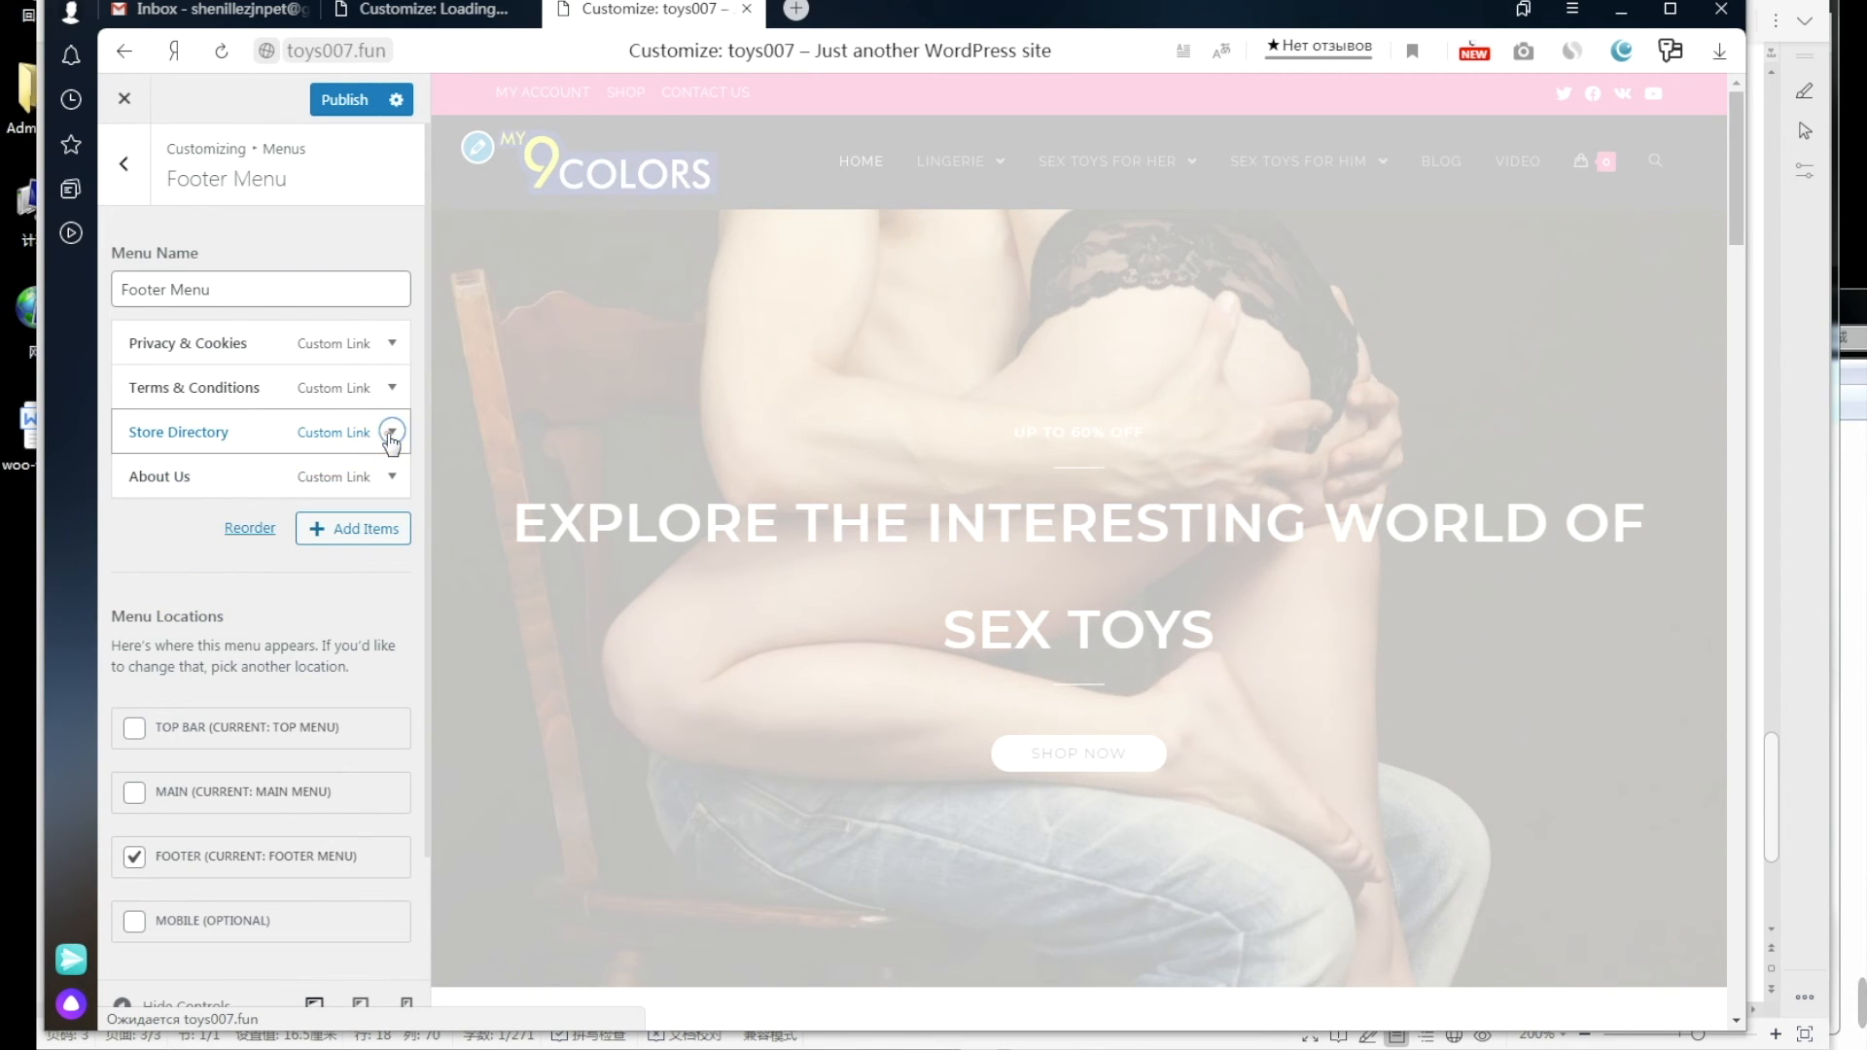
{"action": "left_click", "coordinate": [391, 432]}
{"action": "left_click", "coordinate": [154, 621]}
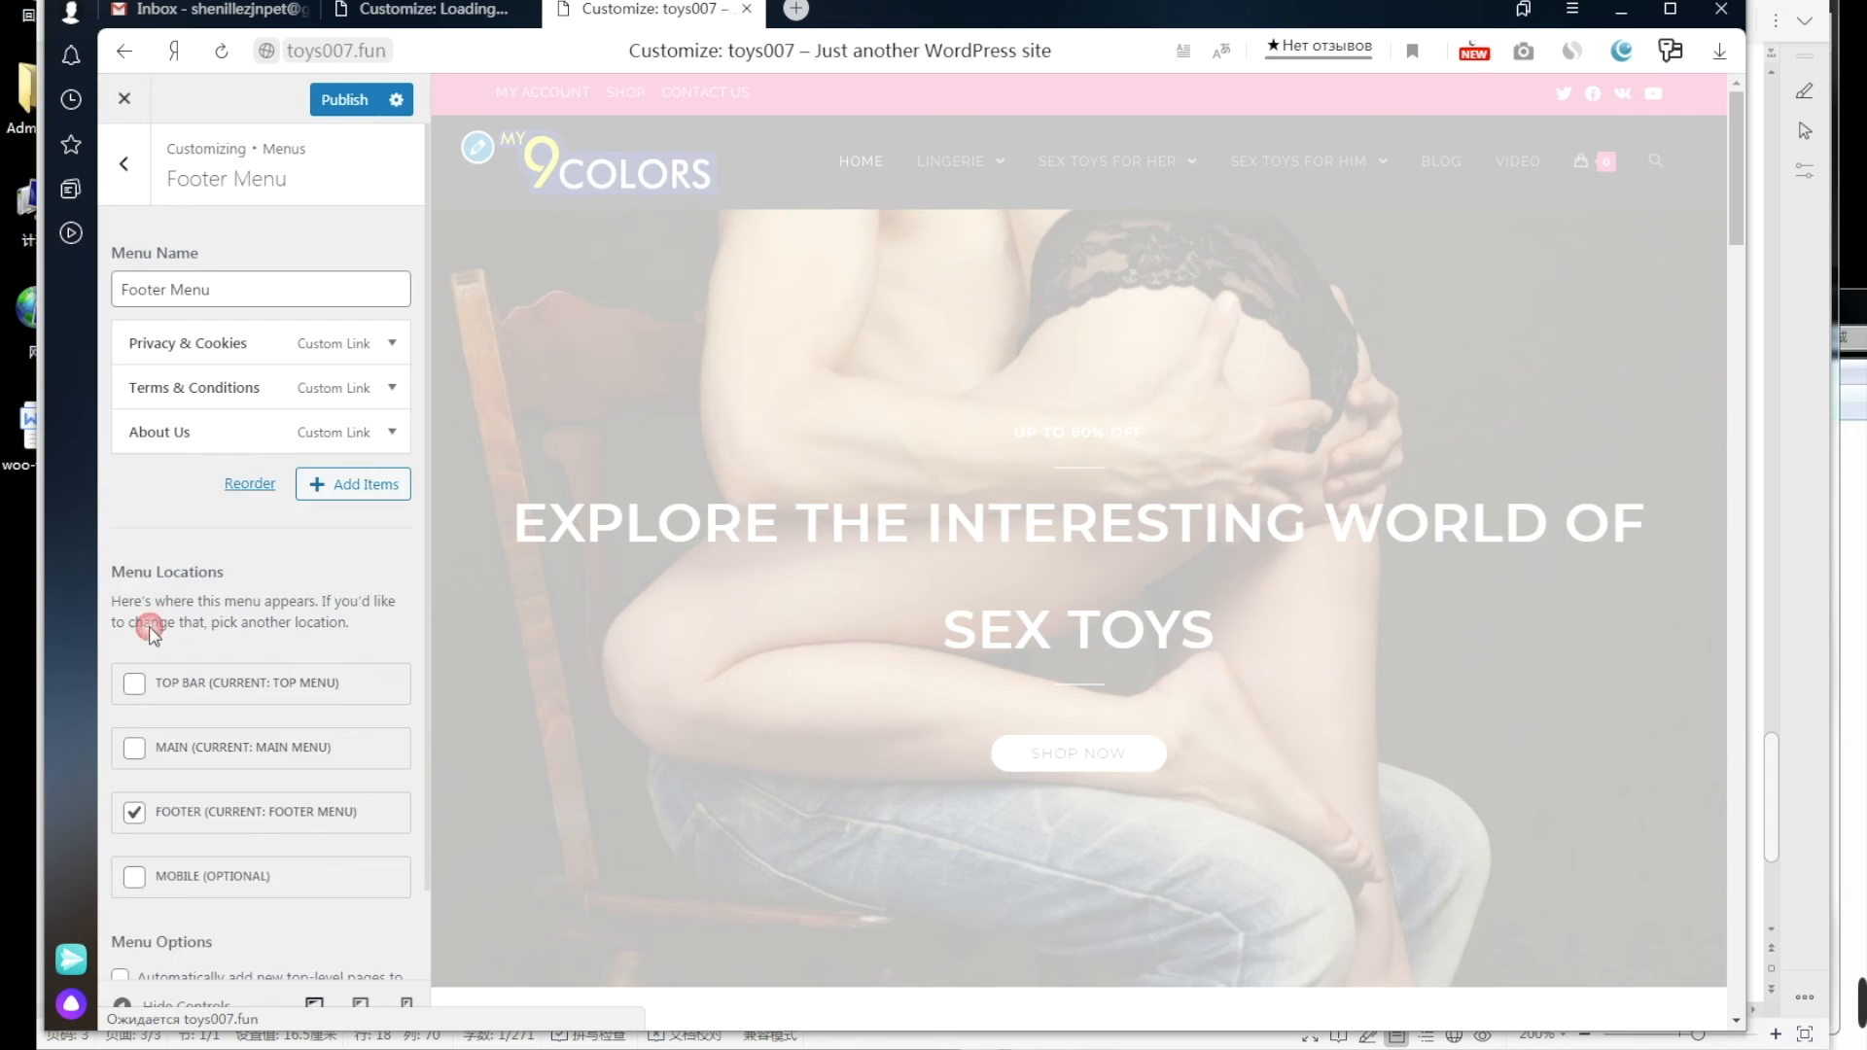
{"action": "left_click", "coordinate": [391, 433]}
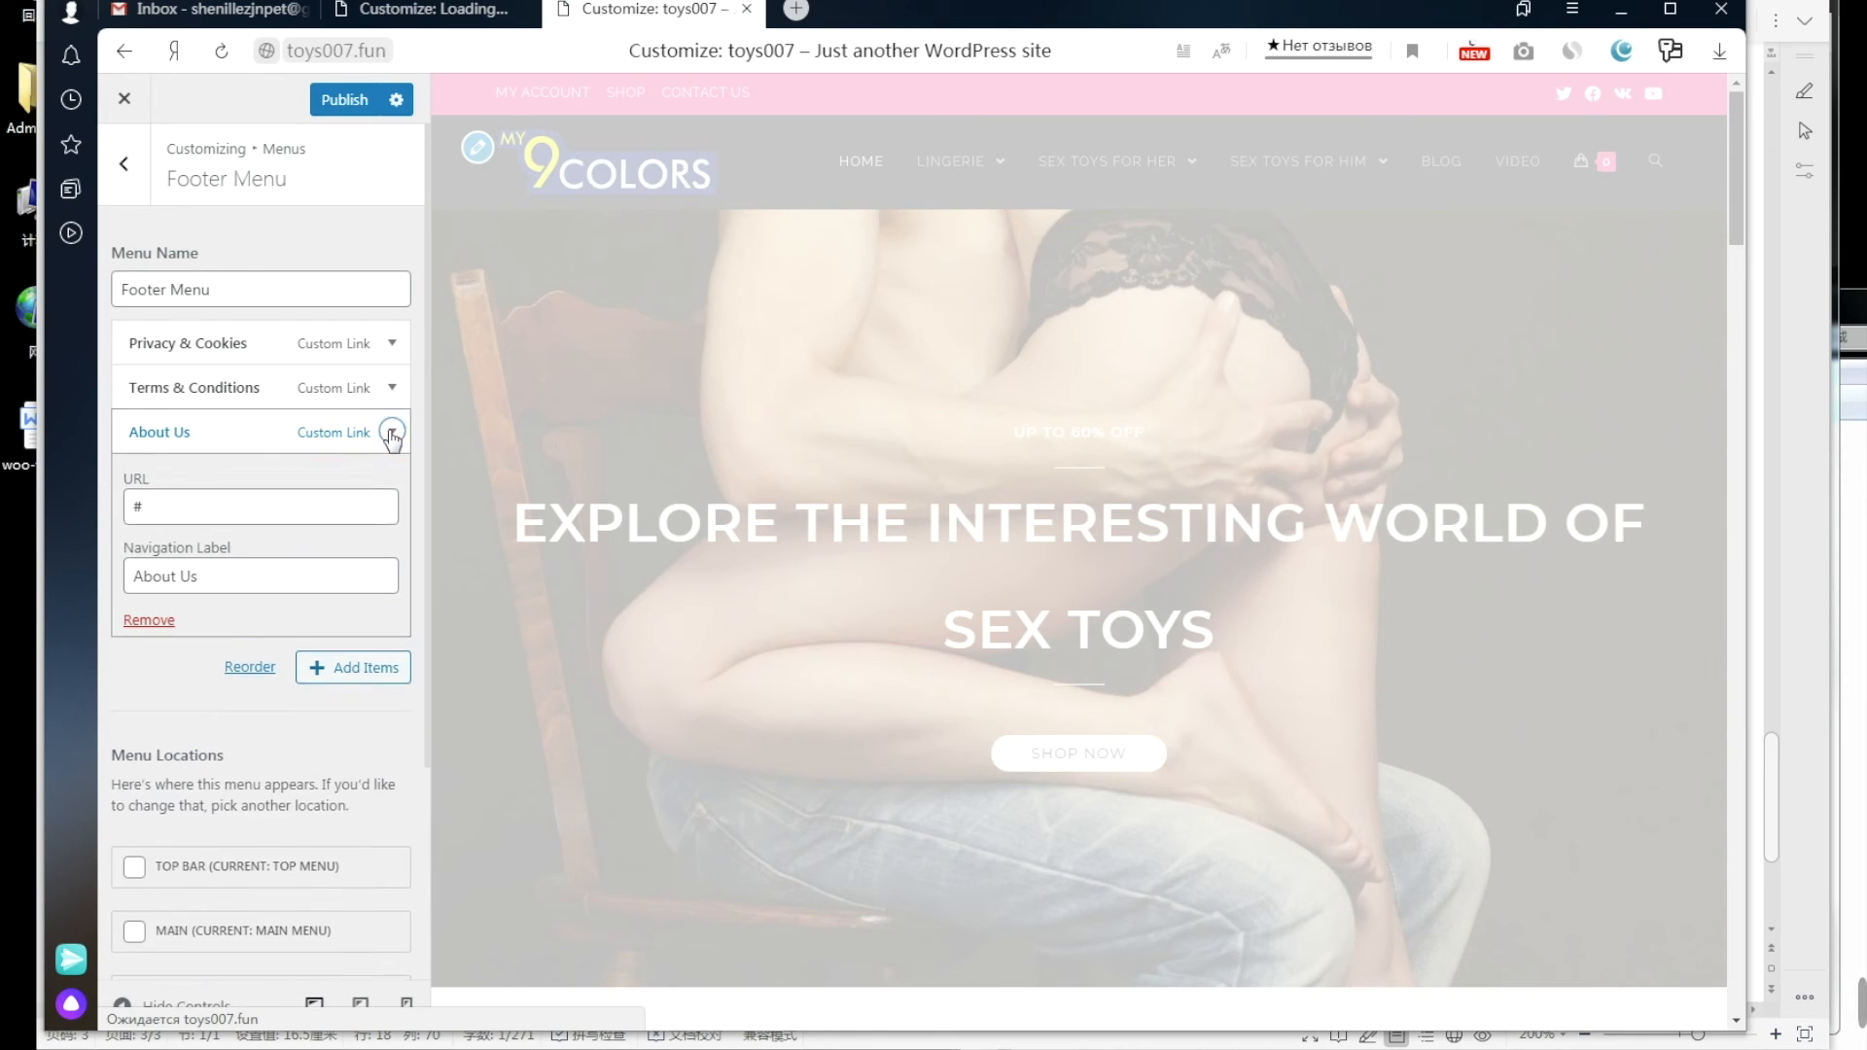
{"action": "left_click", "coordinate": [257, 948]}
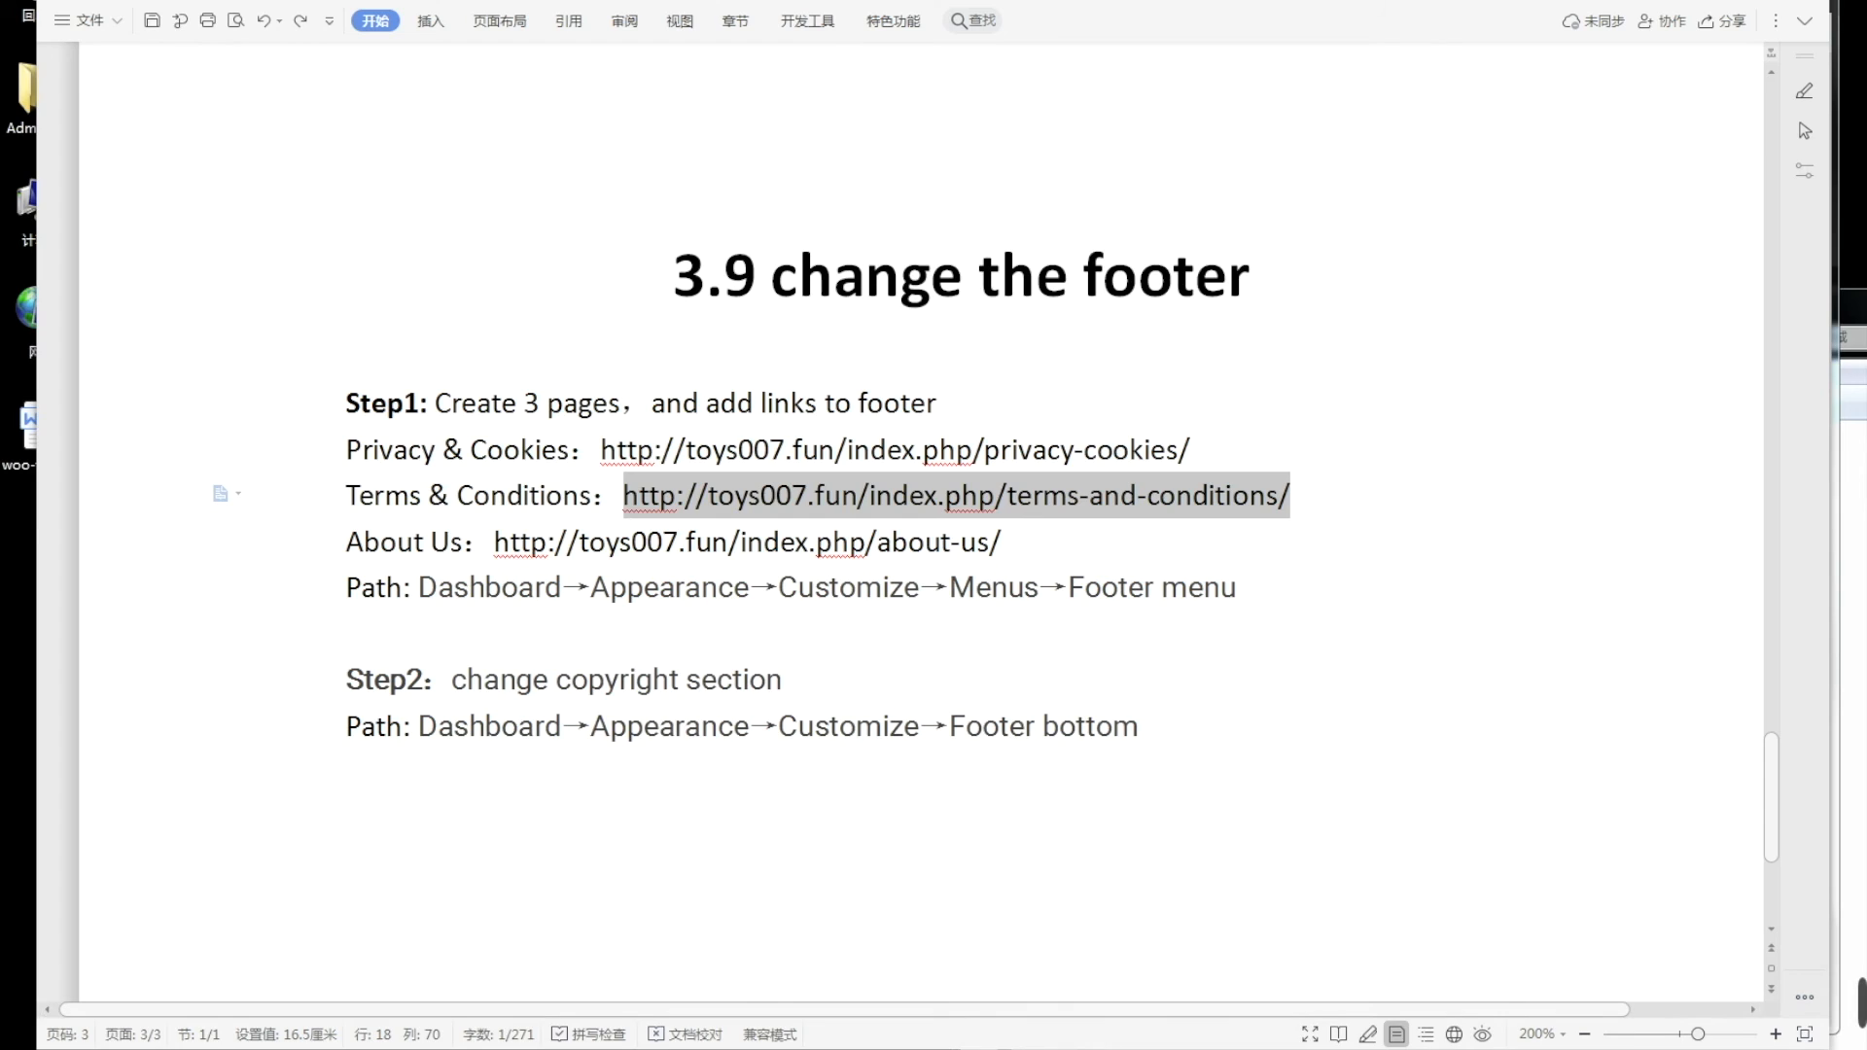
{"action": "left_click", "coordinate": [1013, 540]}
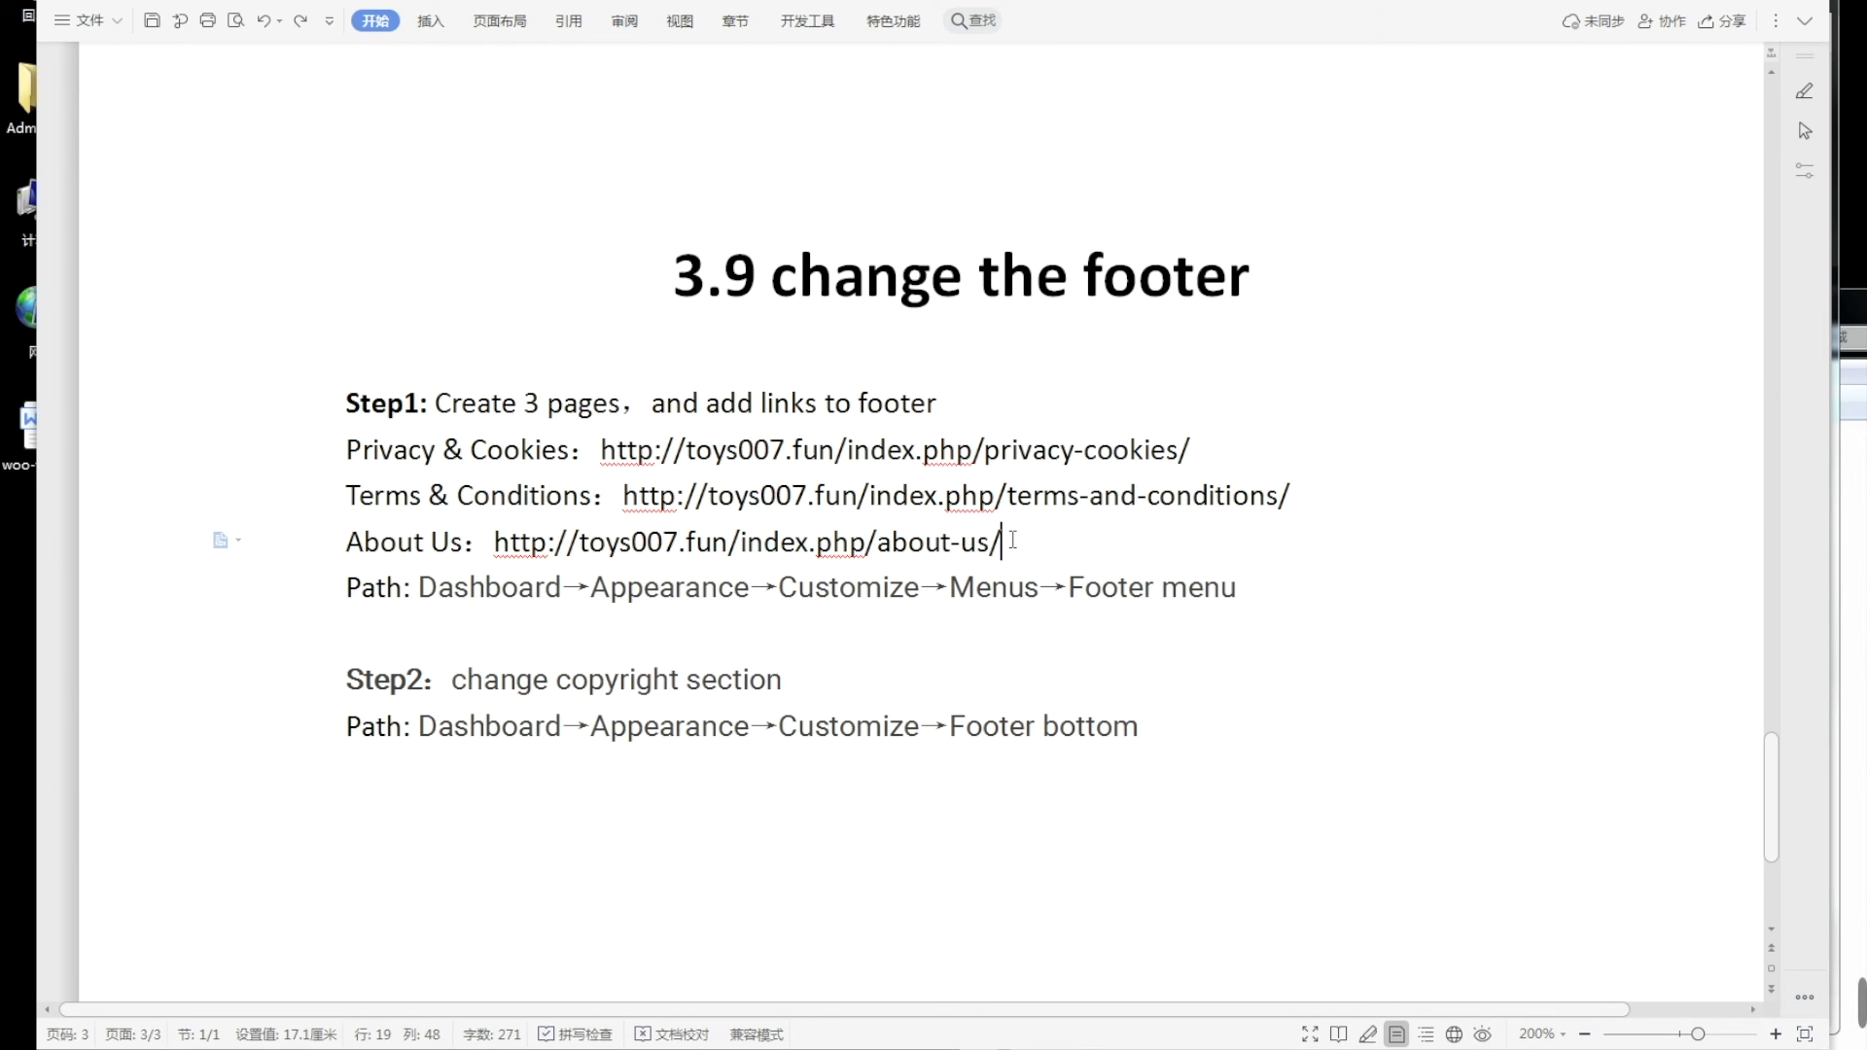
{"action": "left_click_drag", "start_coordinate": [1012, 540], "coordinate": [491, 542]}
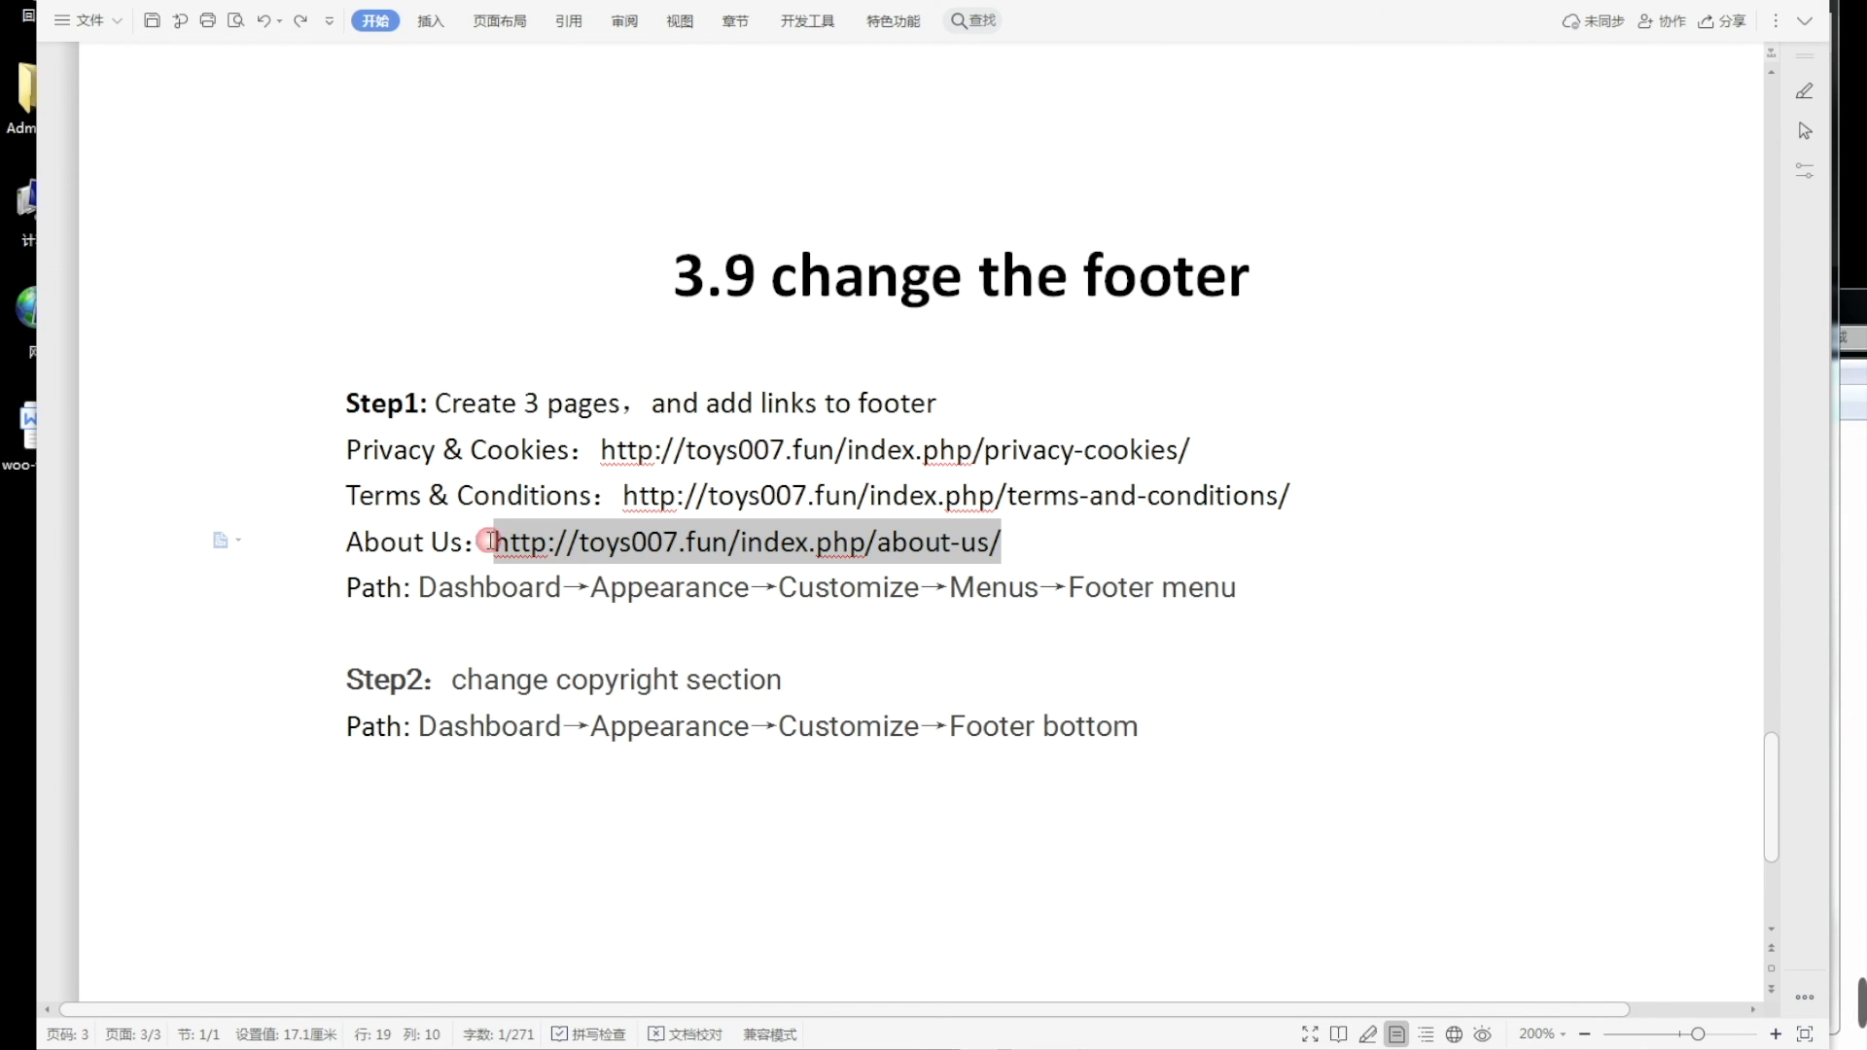
{"action": "key", "text": "alt+Tab"}
{"action": "left_click", "coordinate": [200, 506]}
{"action": "left_click_drag", "start_coordinate": [199, 506], "coordinate": [136, 500]}
{"action": "key", "text": "ctrl+v"}
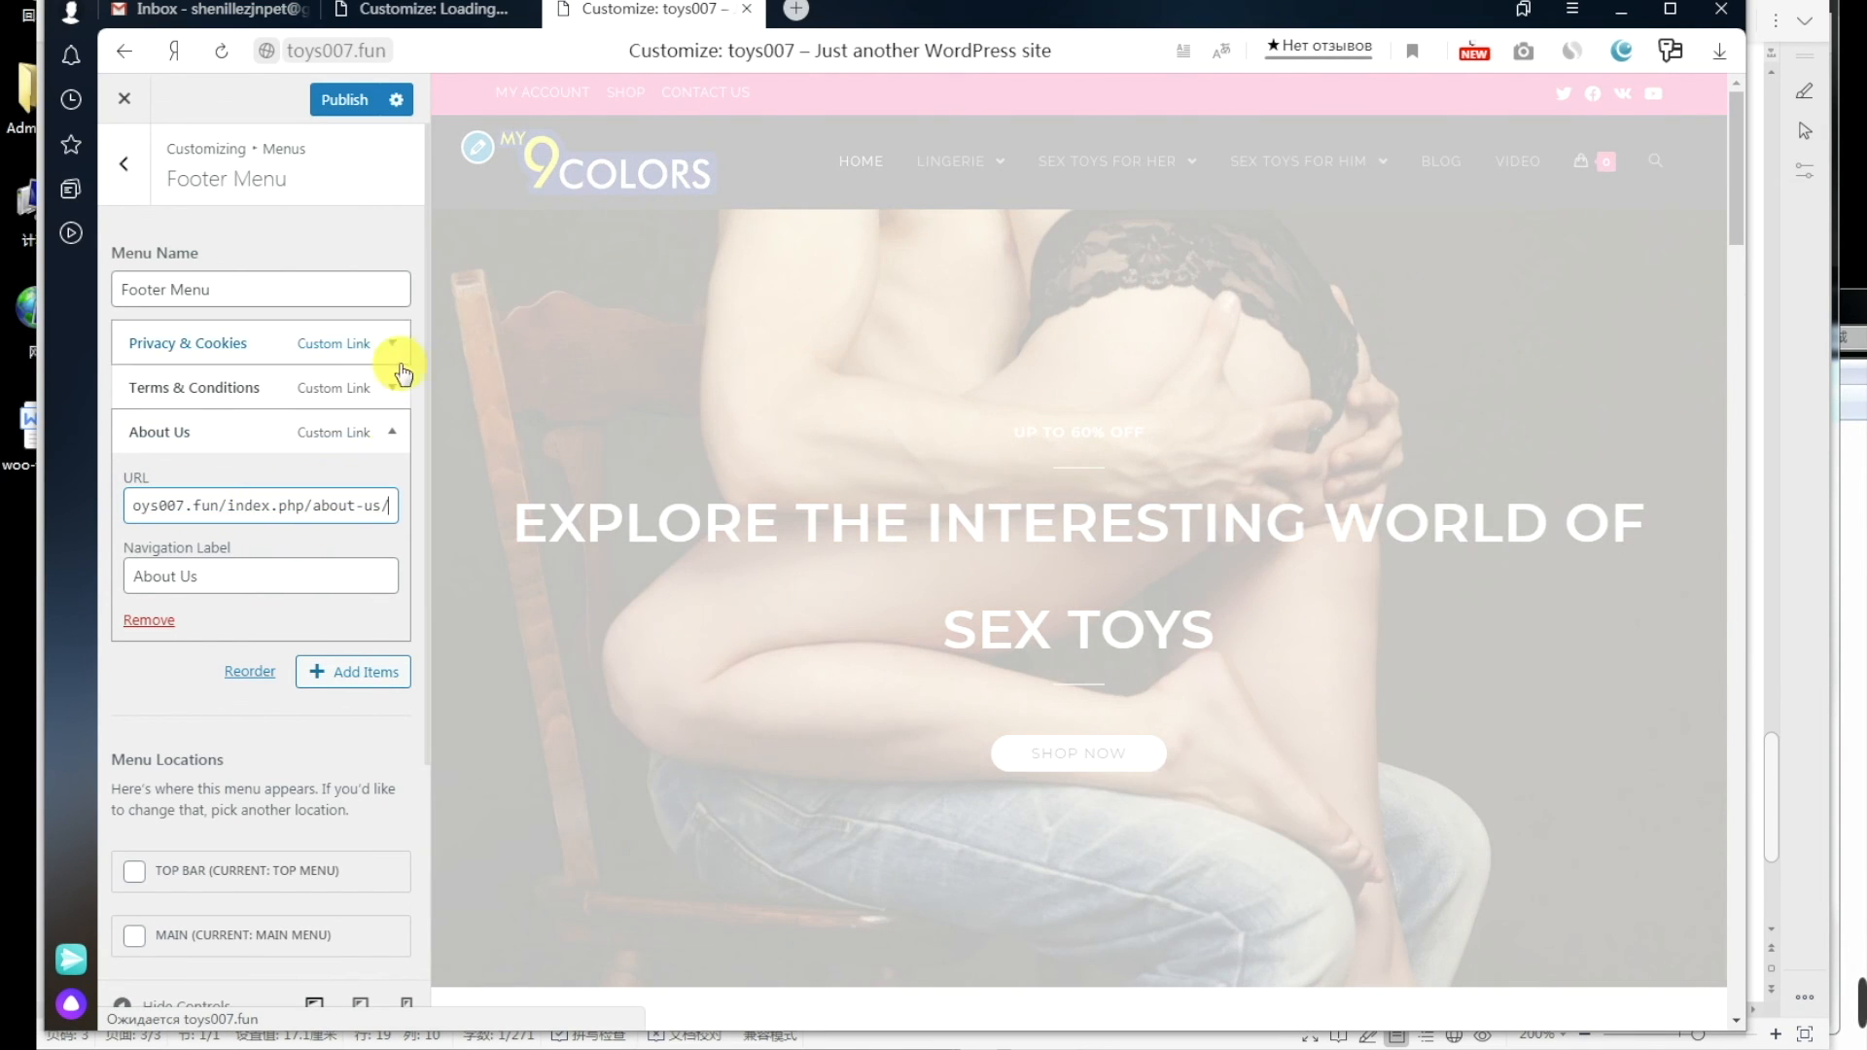
{"action": "left_click", "coordinate": [348, 107]}
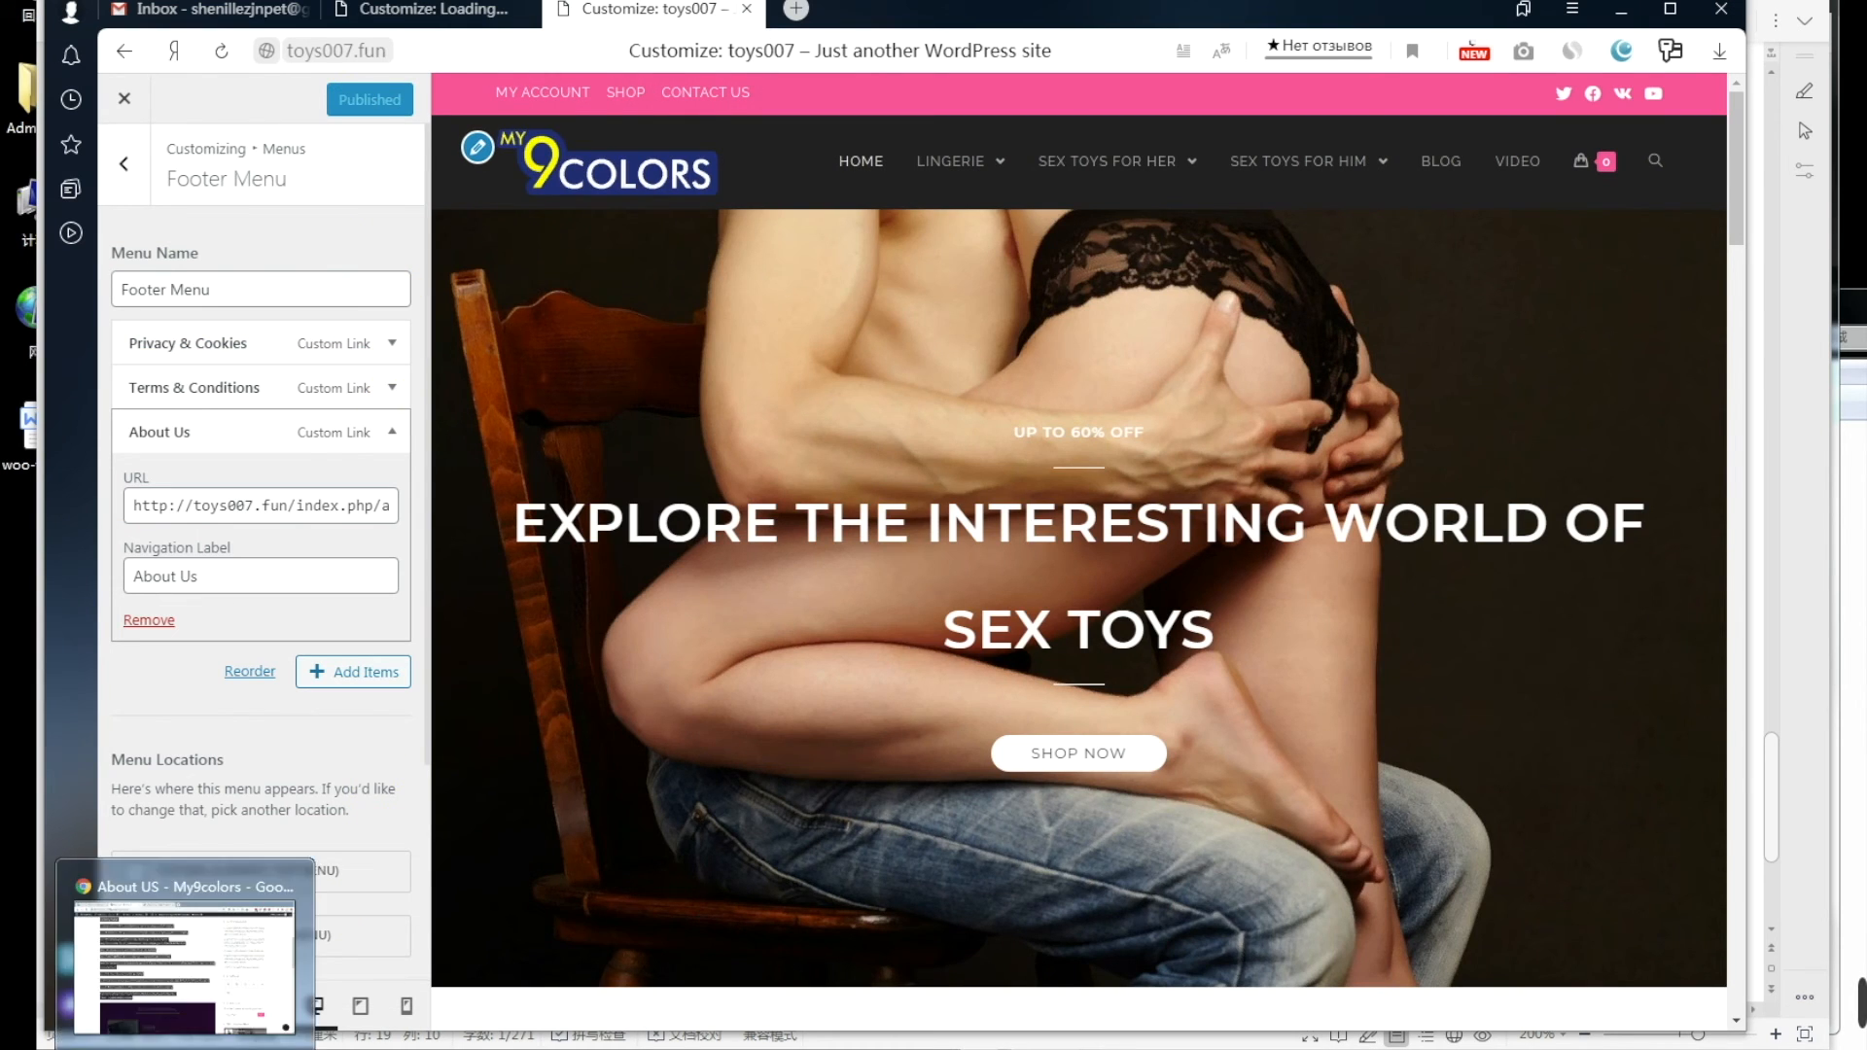
{"action": "left_click", "coordinate": [206, 1049]}
Step: Reload the toys007 storefront and follow its new Privacy & Cookies footer link
{"action": "left_click", "coordinate": [738, 6]}
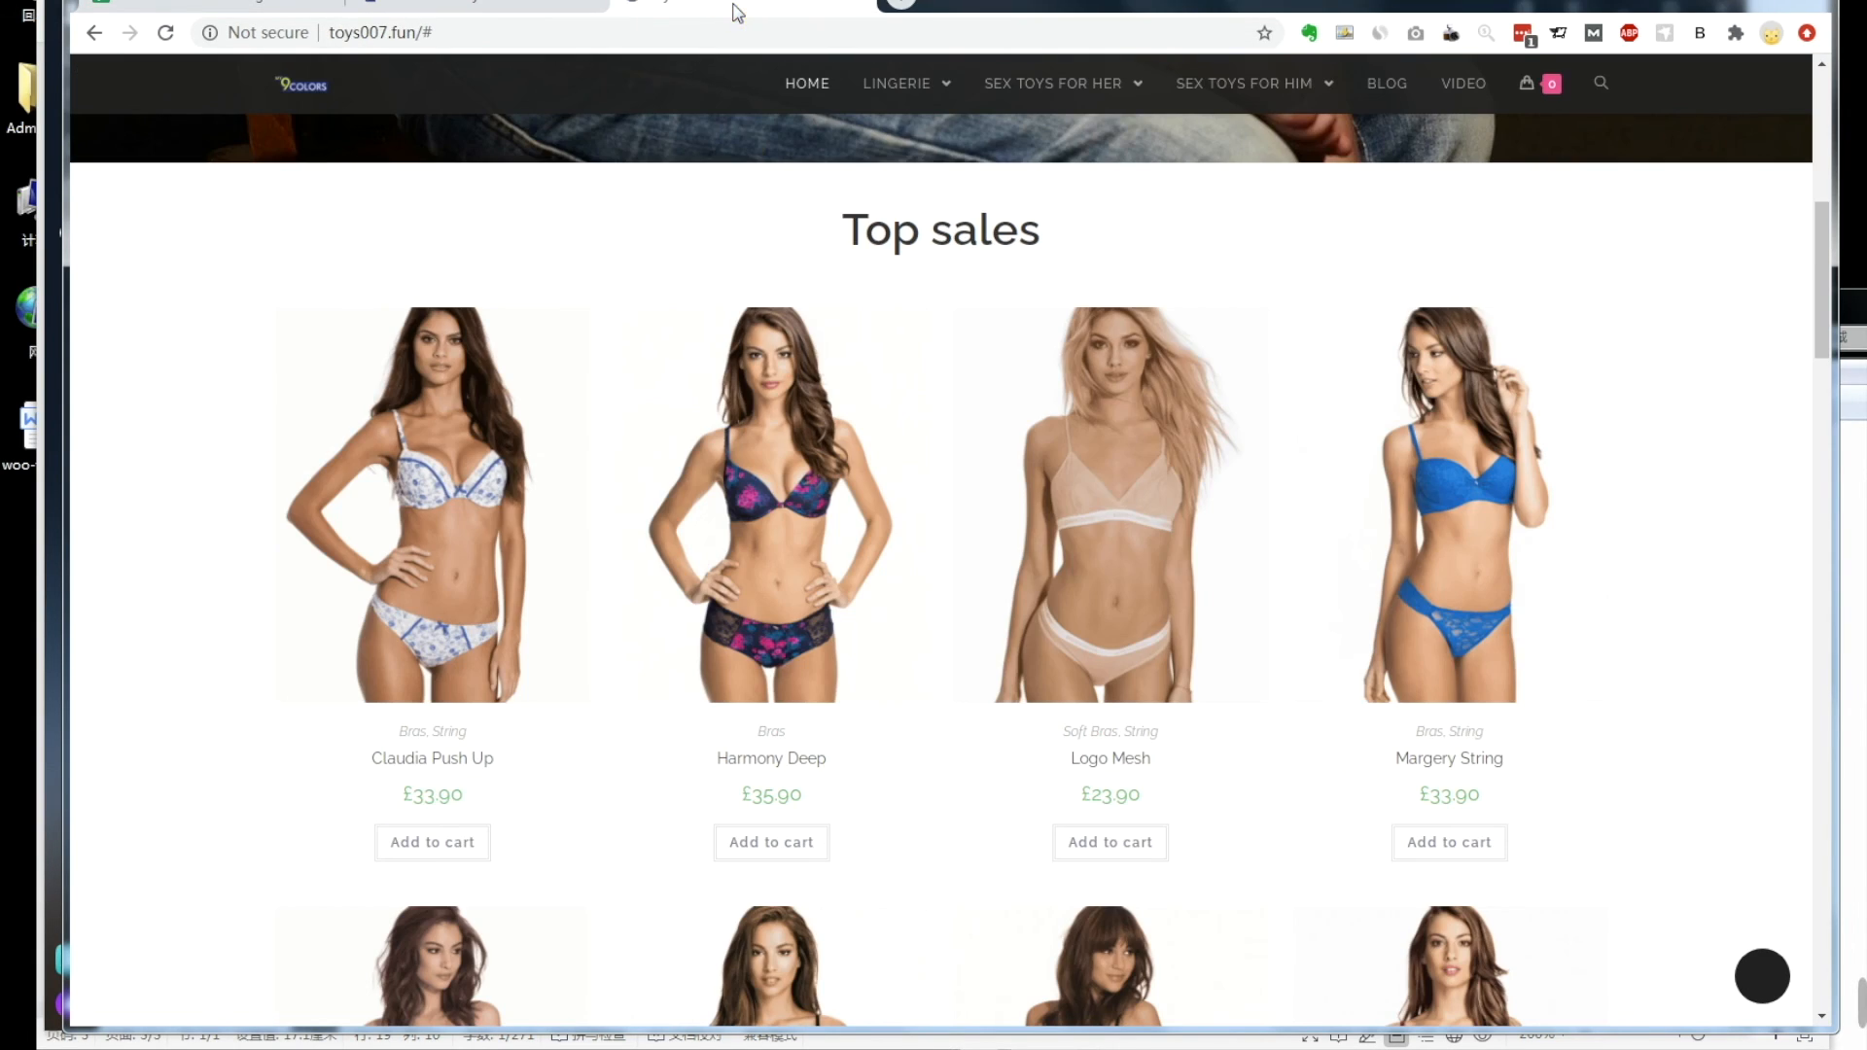
{"action": "scroll", "coordinate": [360, 613], "scroll_direction": "down", "scroll_amount": 15}
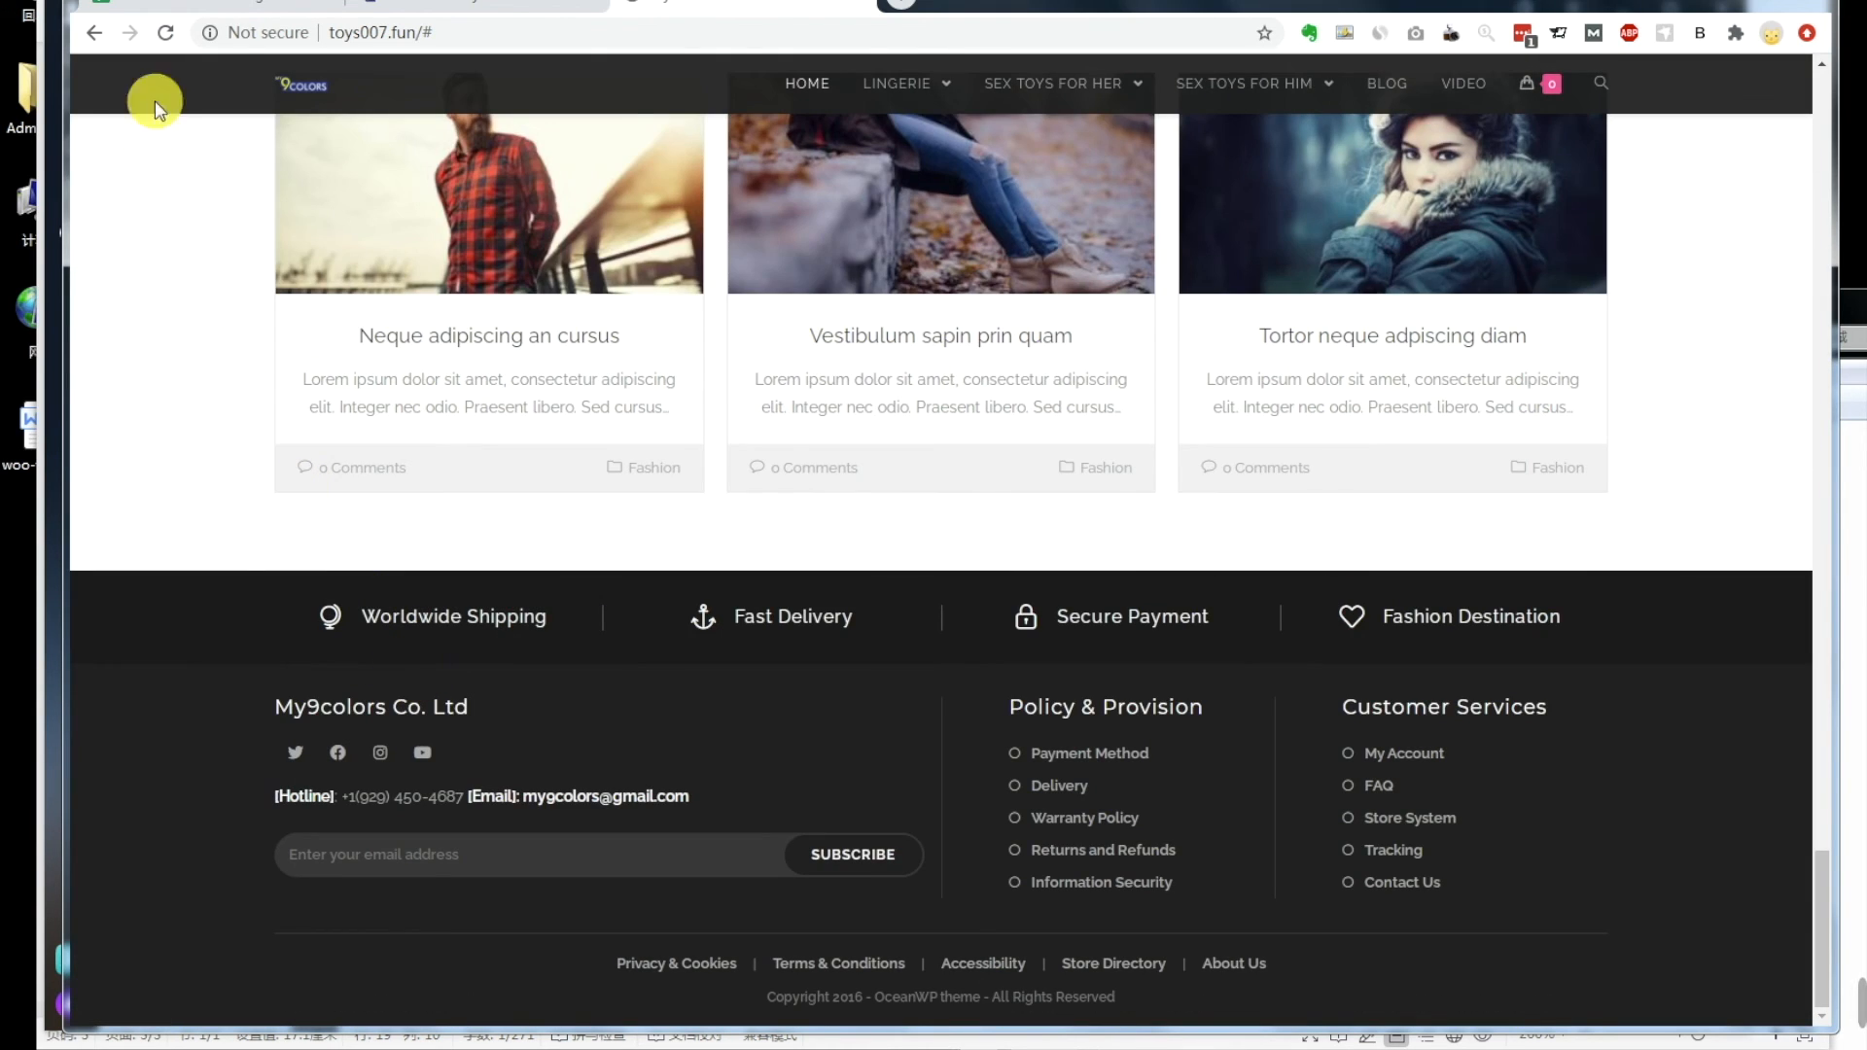
{"action": "left_click", "coordinate": [165, 33]}
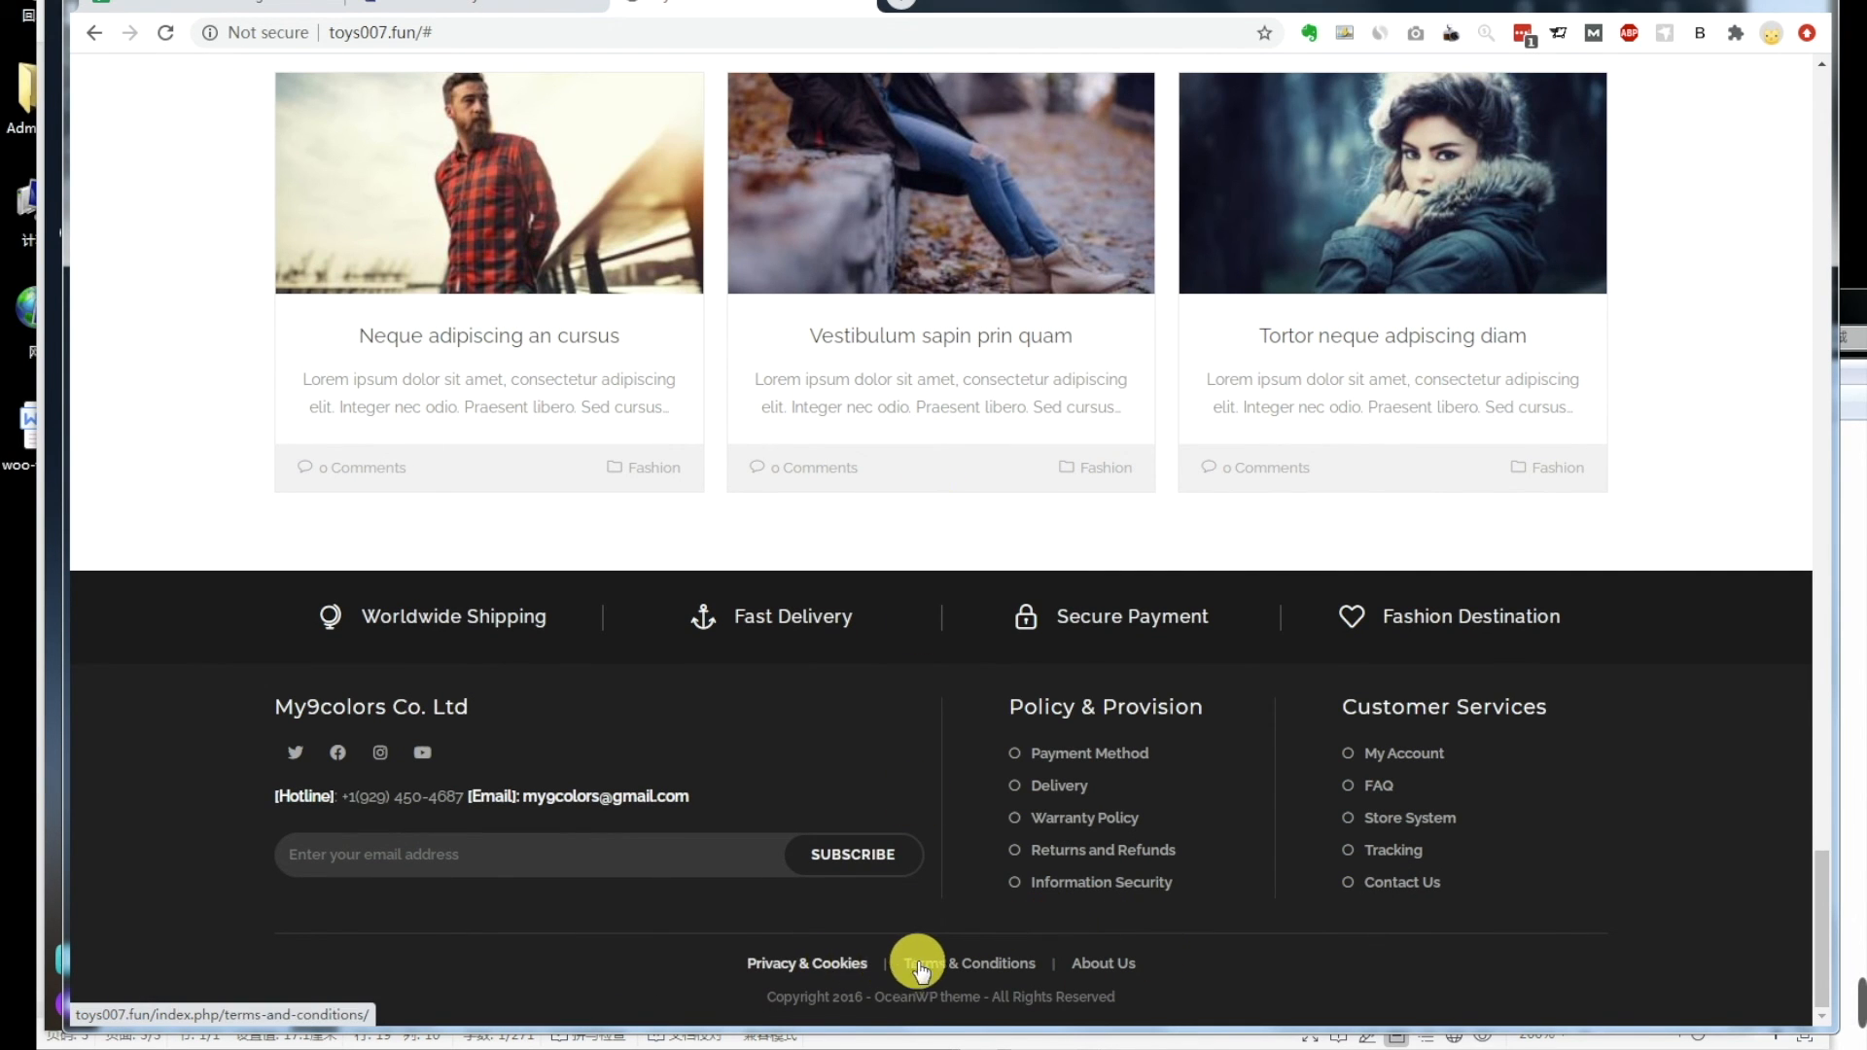
{"action": "left_click", "coordinate": [842, 967]}
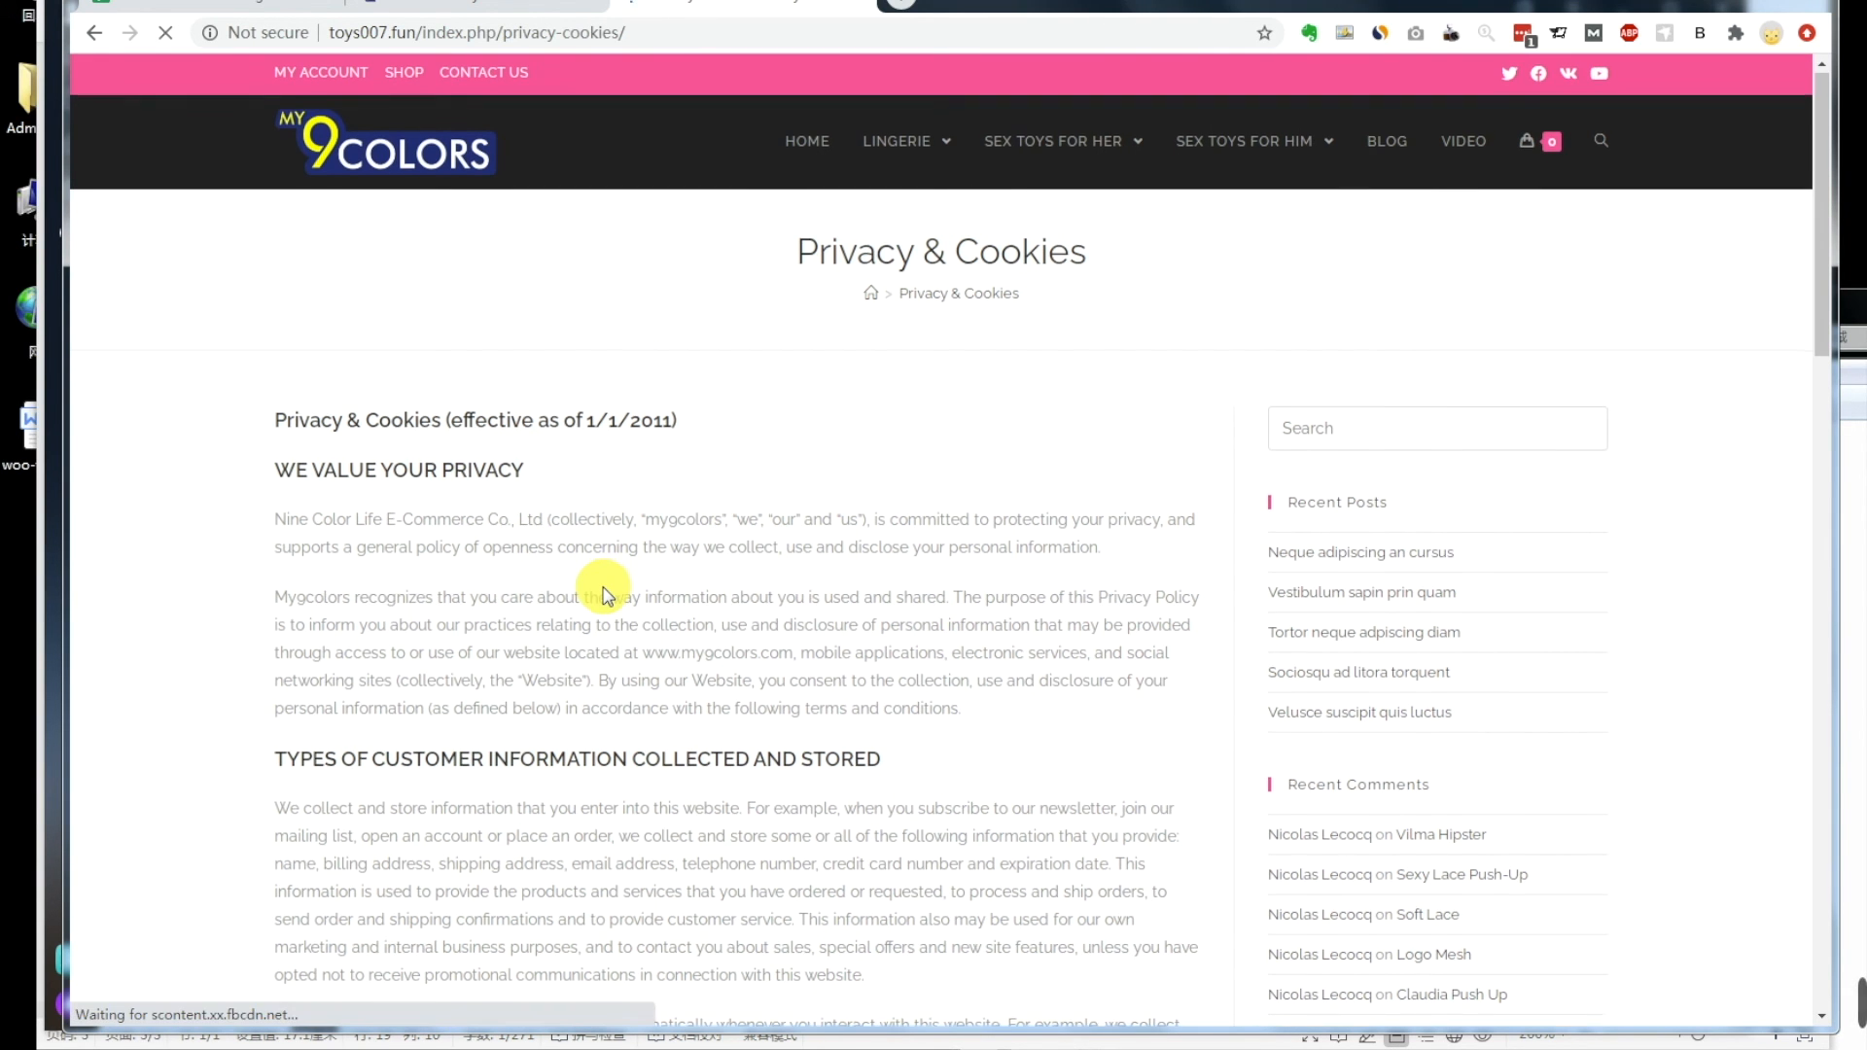
Step: Follow the About Us footer link, then return to the tutorial notes
{"action": "scroll", "coordinate": [603, 593], "scroll_direction": "down", "scroll_amount": 15}
{"action": "scroll", "coordinate": [603, 593], "scroll_direction": "down", "scroll_amount": 3}
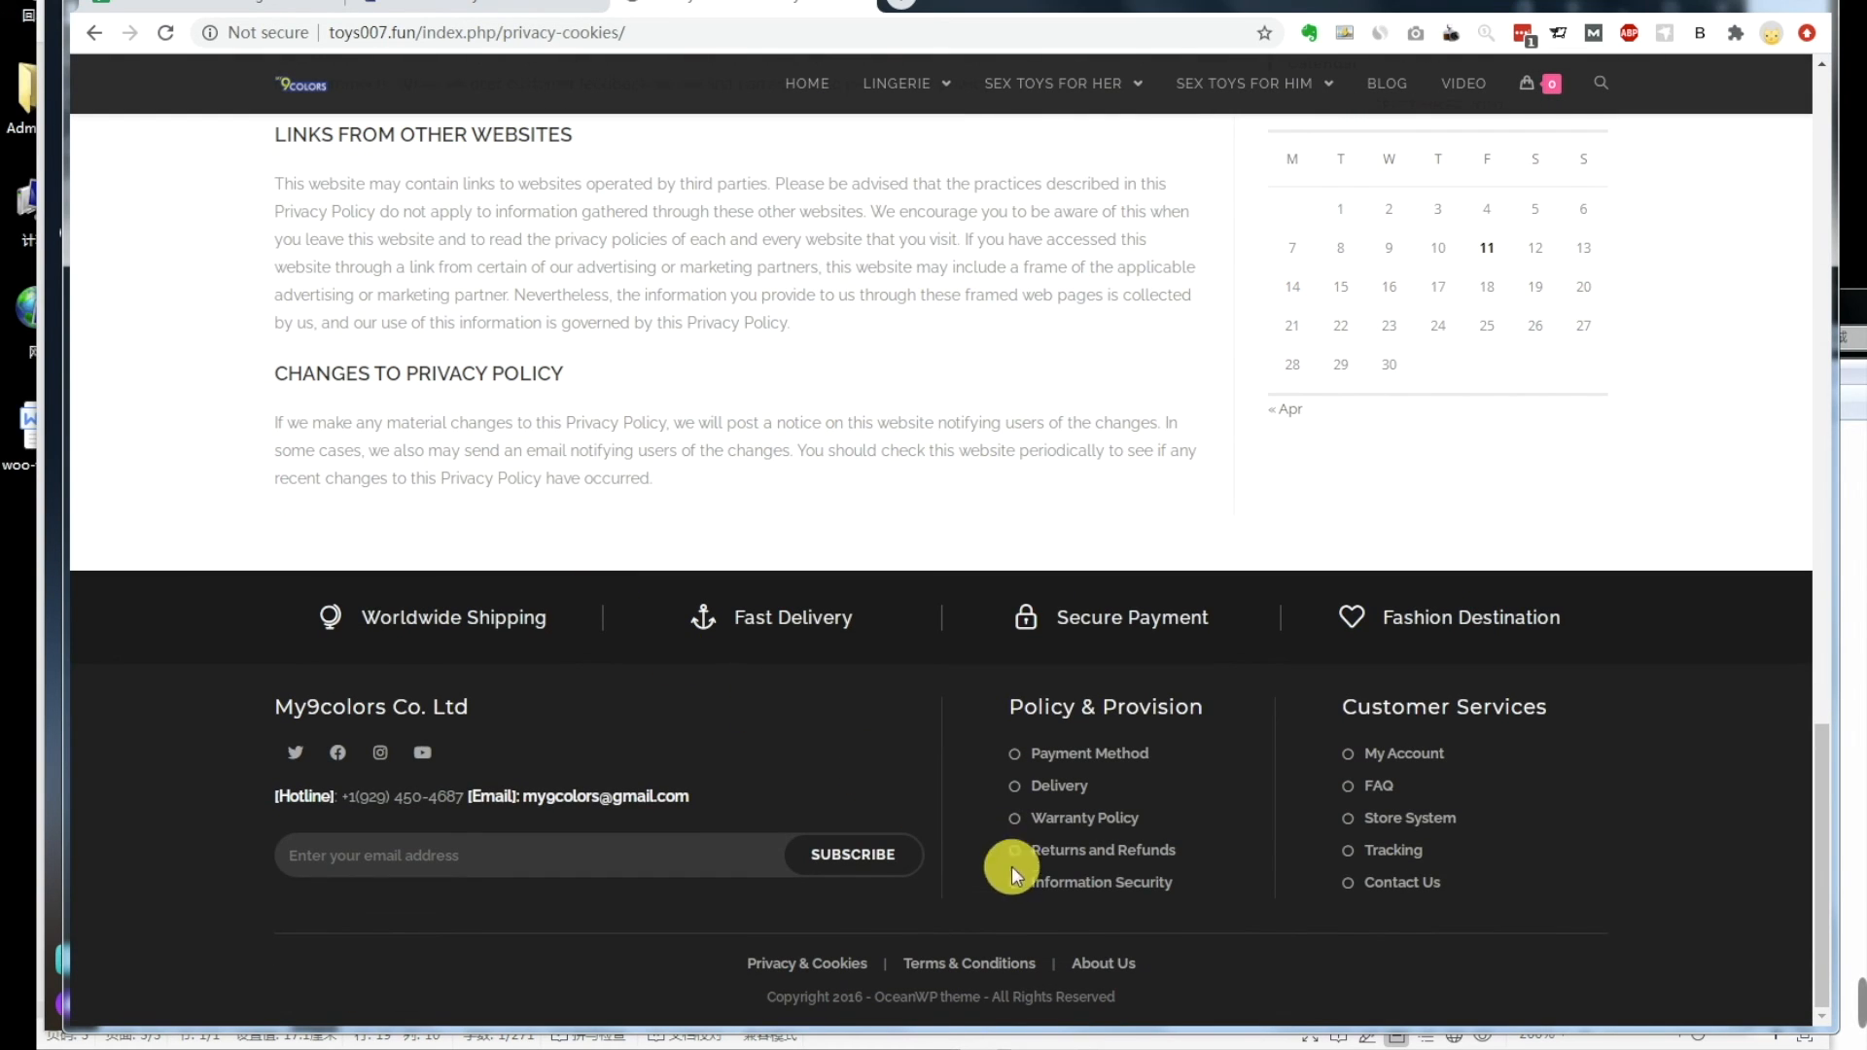
{"action": "left_click", "coordinate": [1103, 961]}
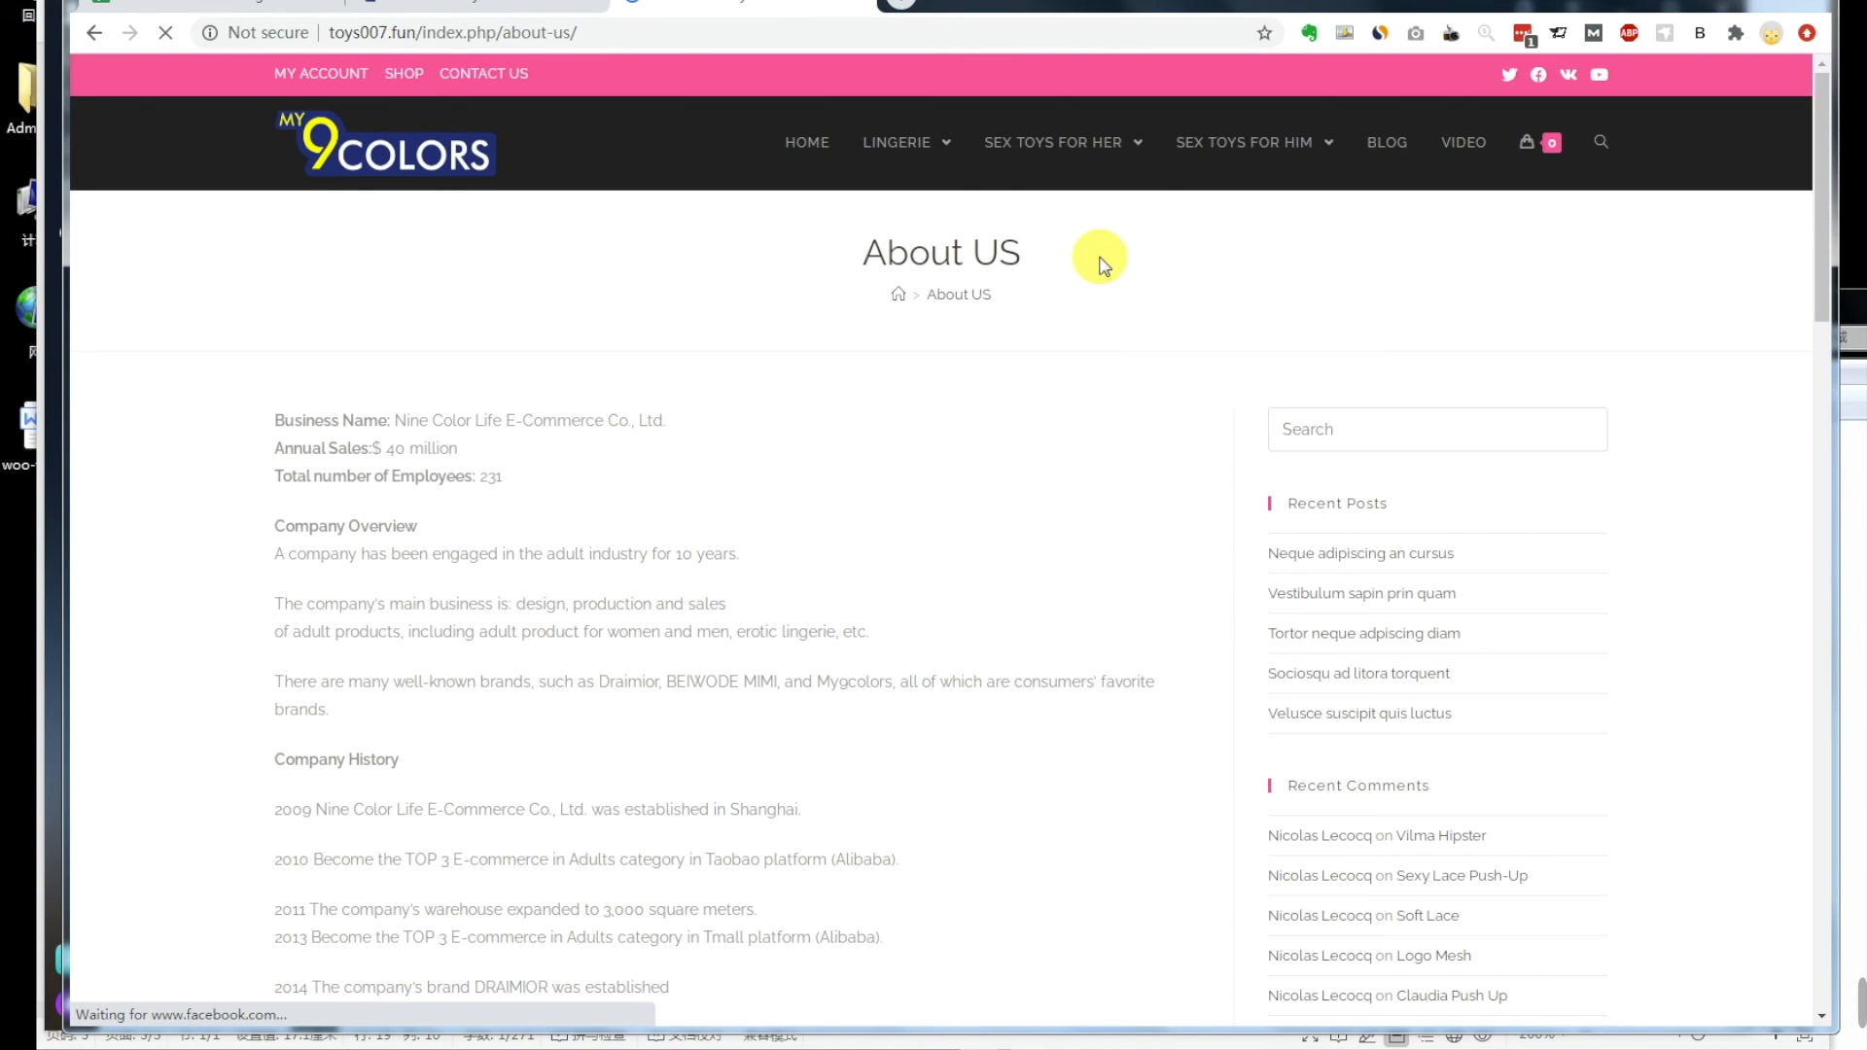
{"action": "mouse_move", "coordinate": [1002, 286]}
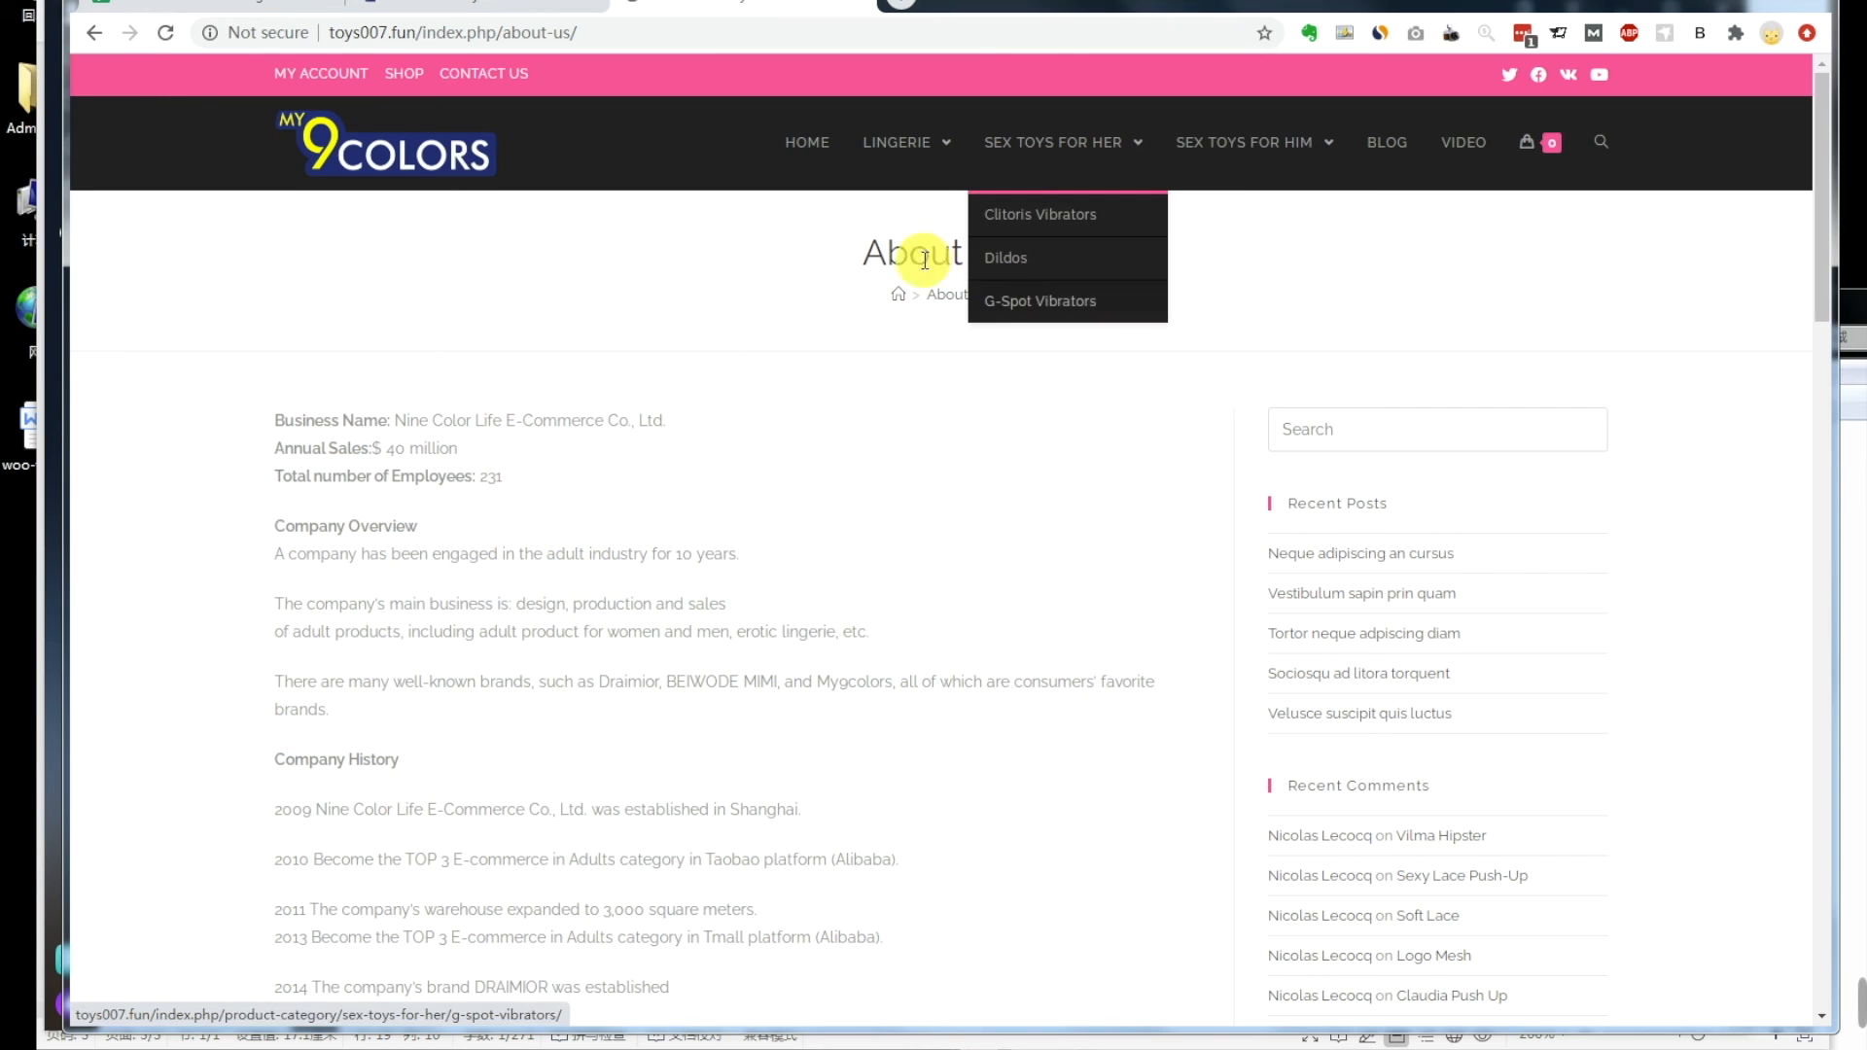
{"action": "scroll", "coordinate": [680, 534], "scroll_direction": "down", "scroll_amount": 15}
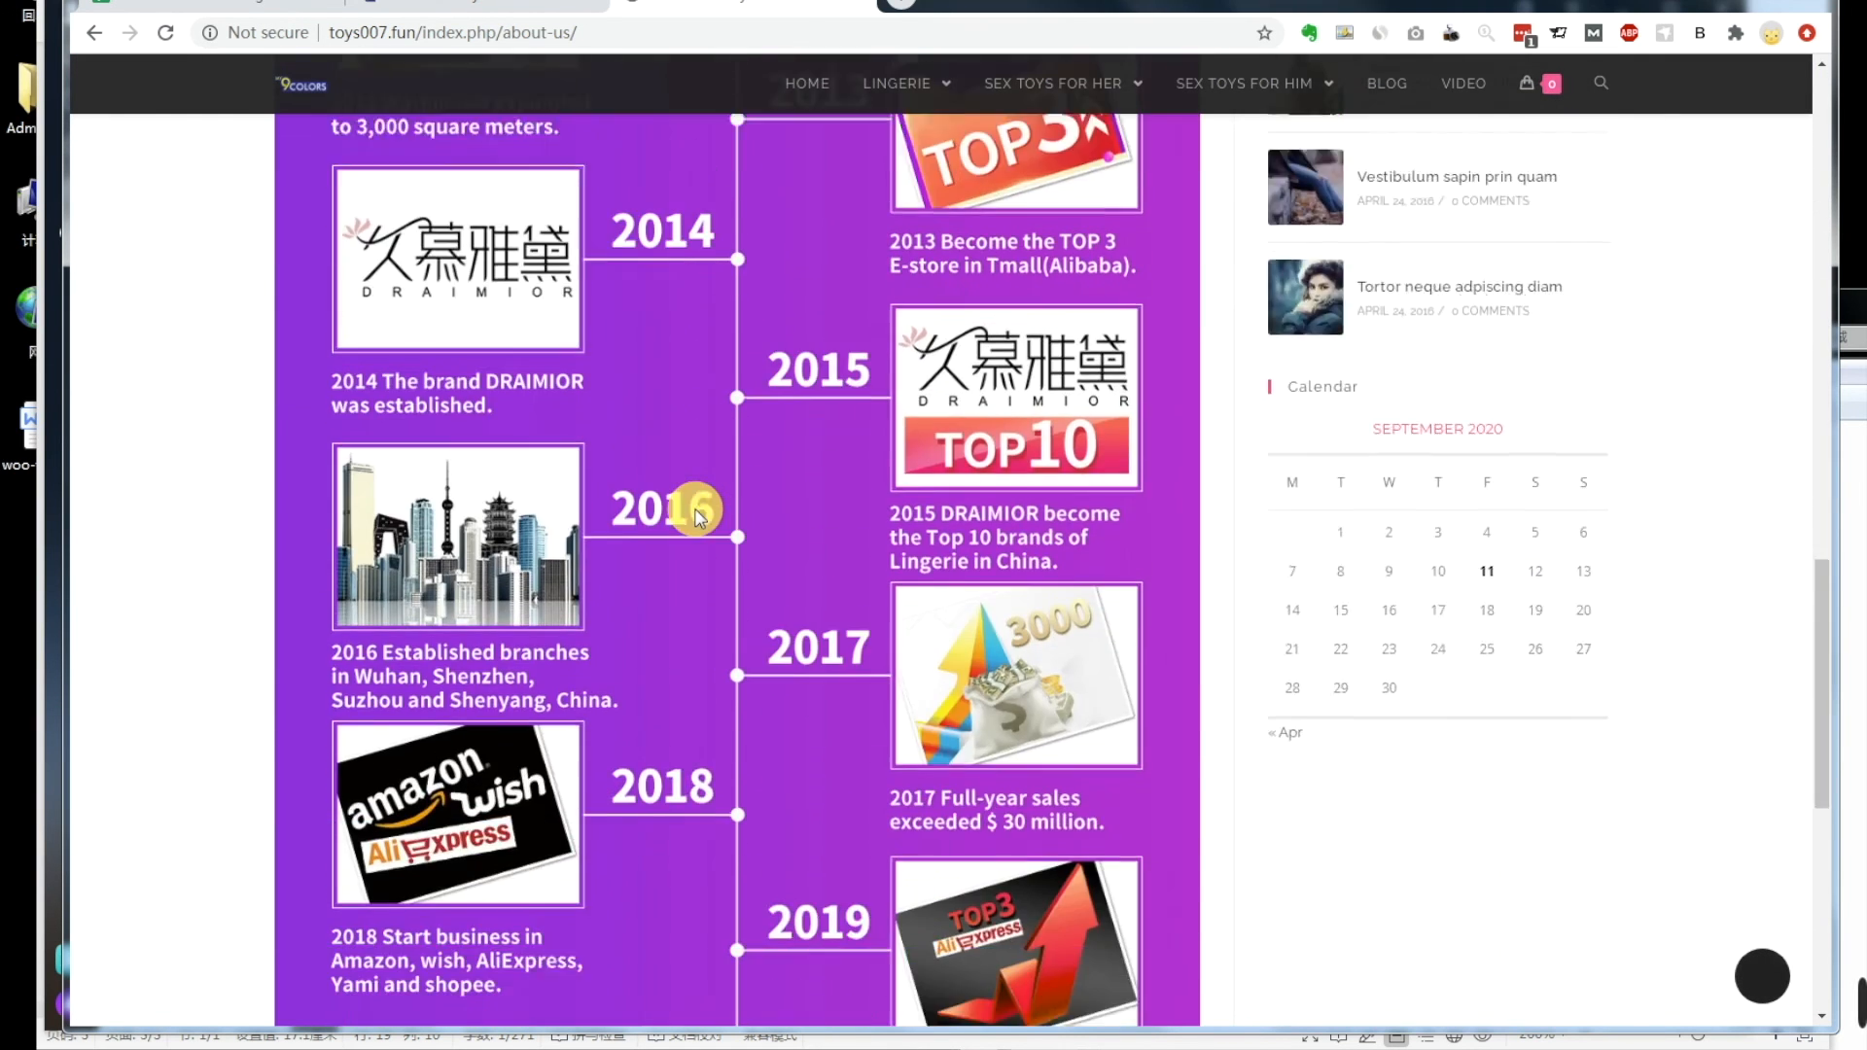
{"action": "scroll", "coordinate": [694, 516], "scroll_direction": "down", "scroll_amount": 5}
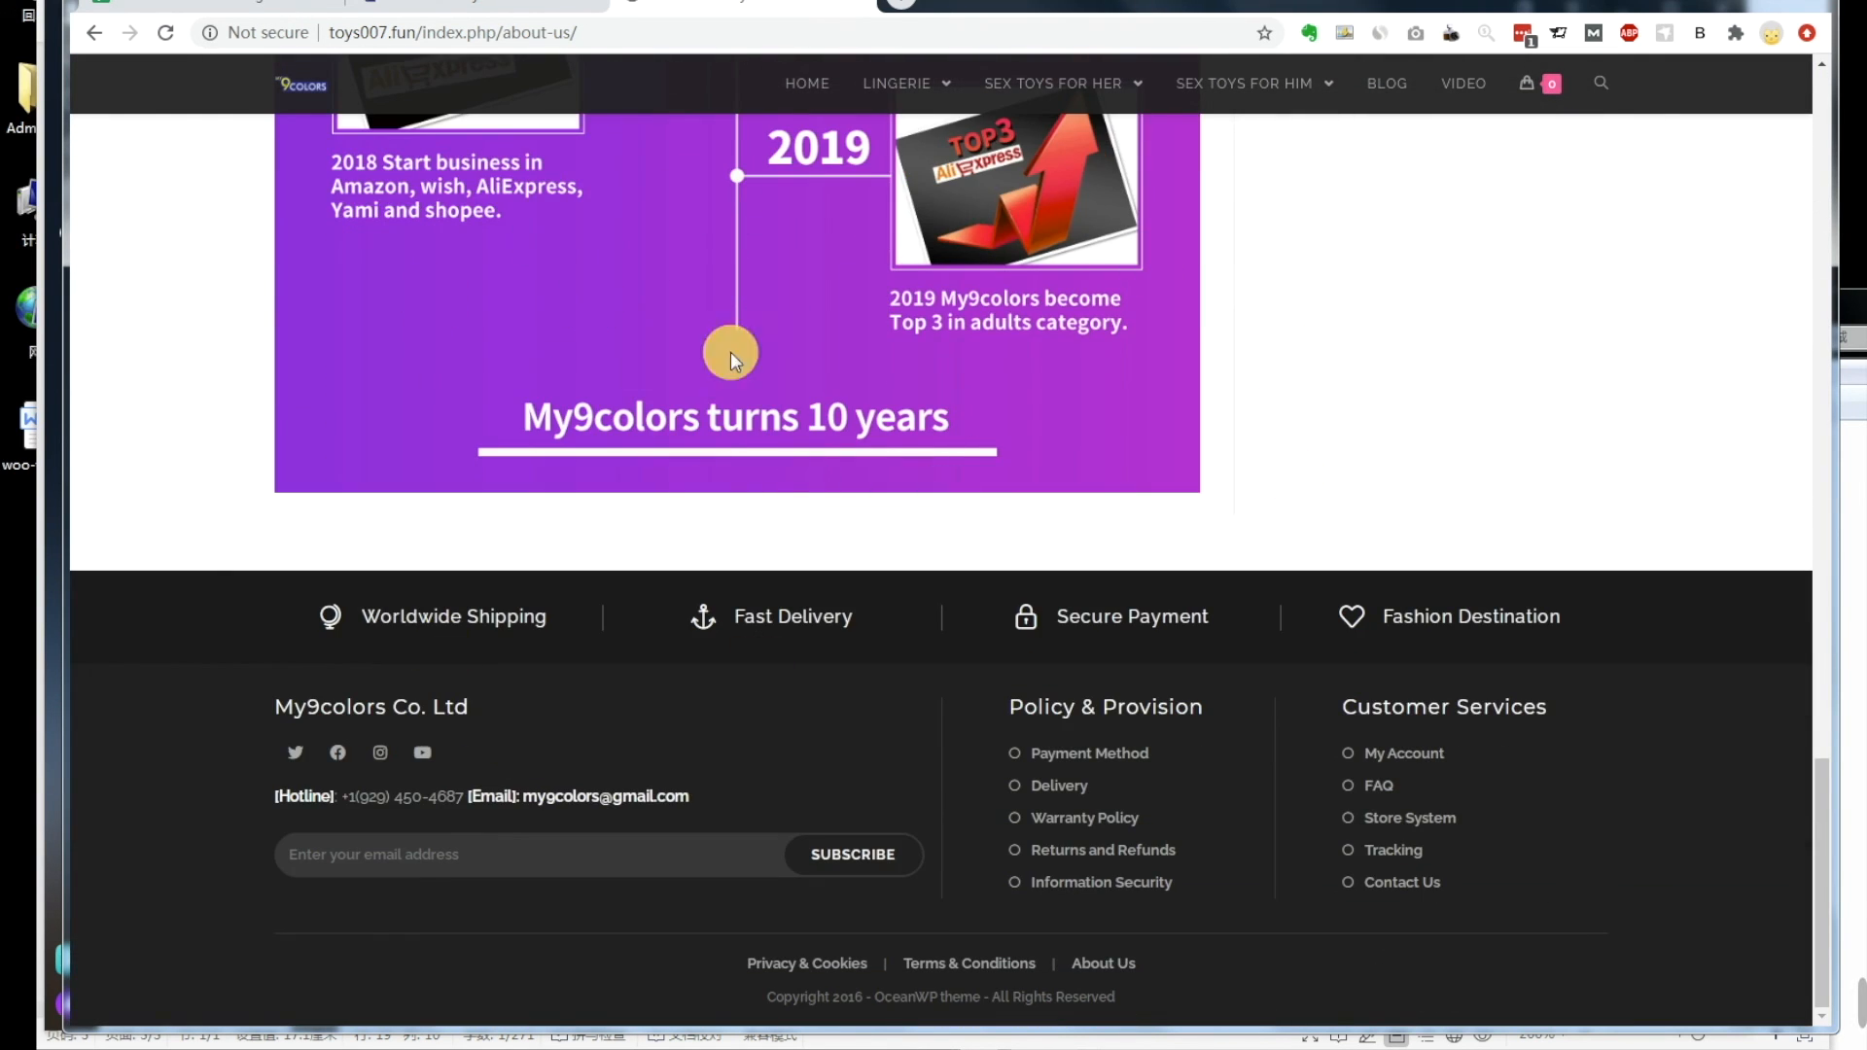
{"action": "mouse_move", "coordinate": [292, 1036]}
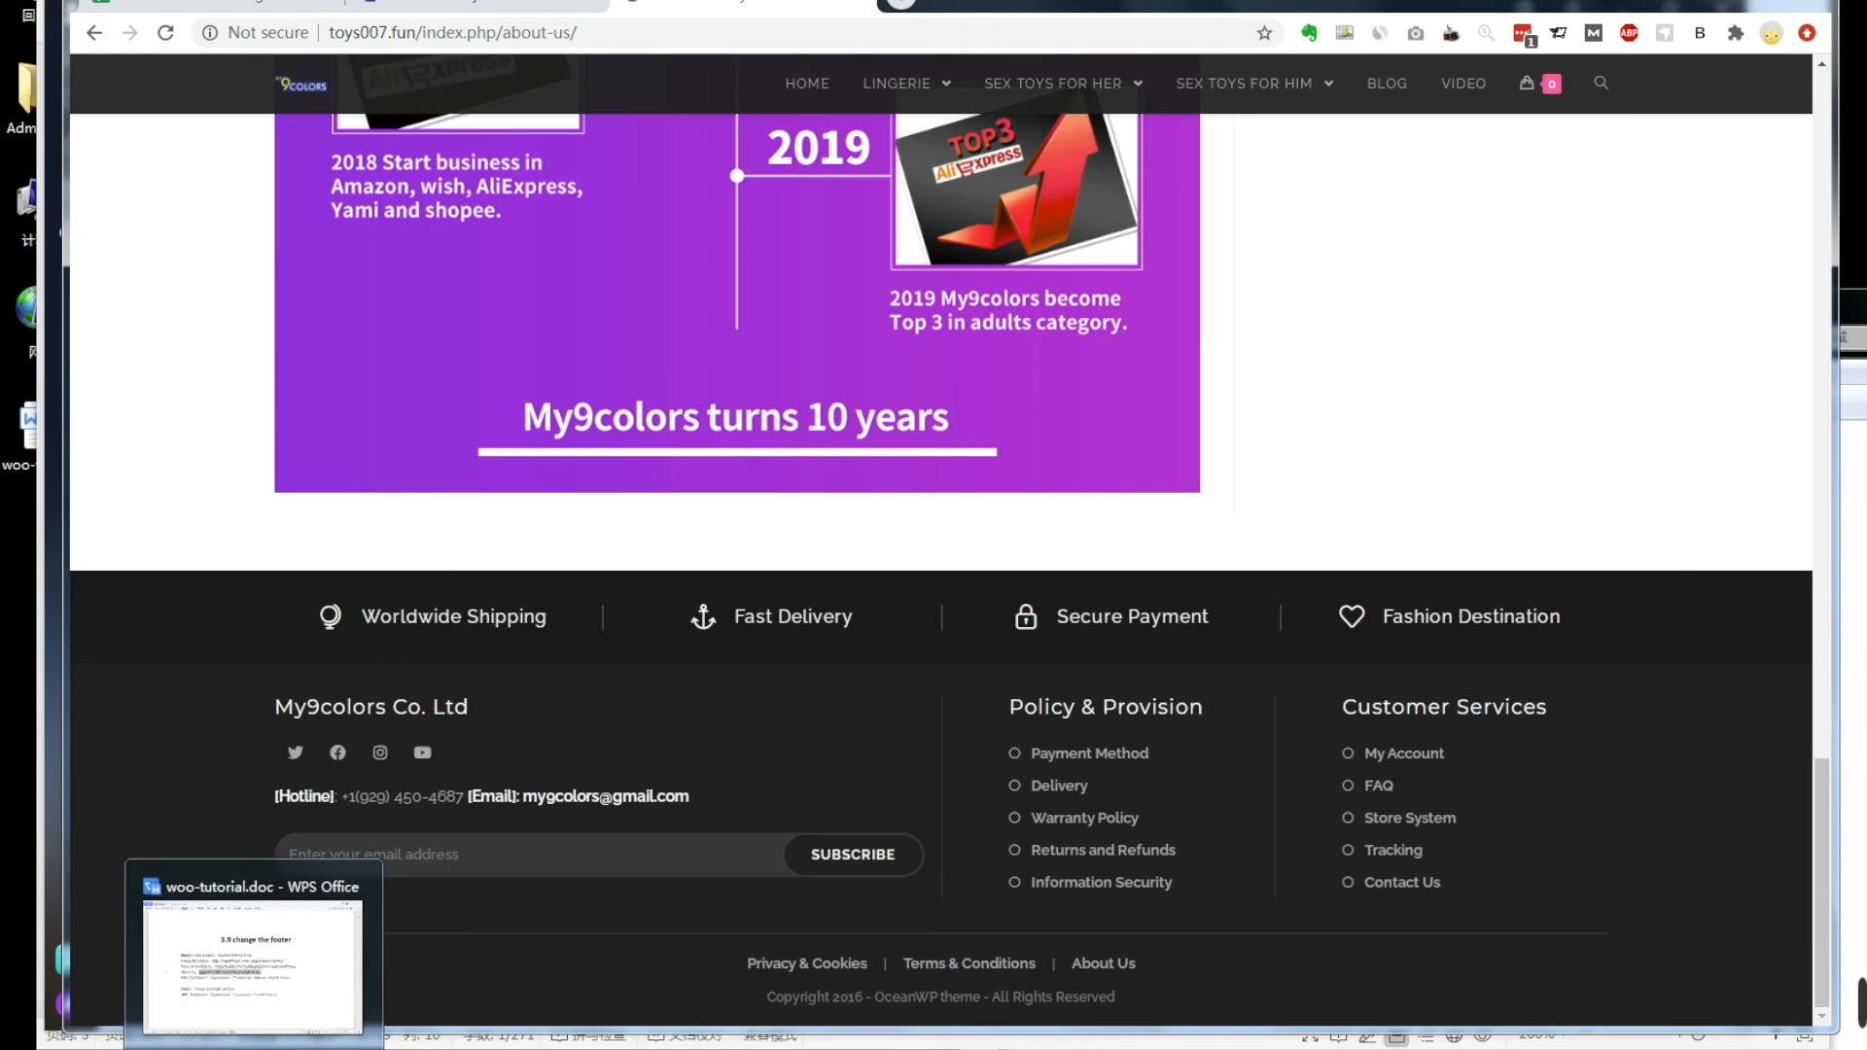
{"action": "left_click", "coordinate": [291, 1037]}
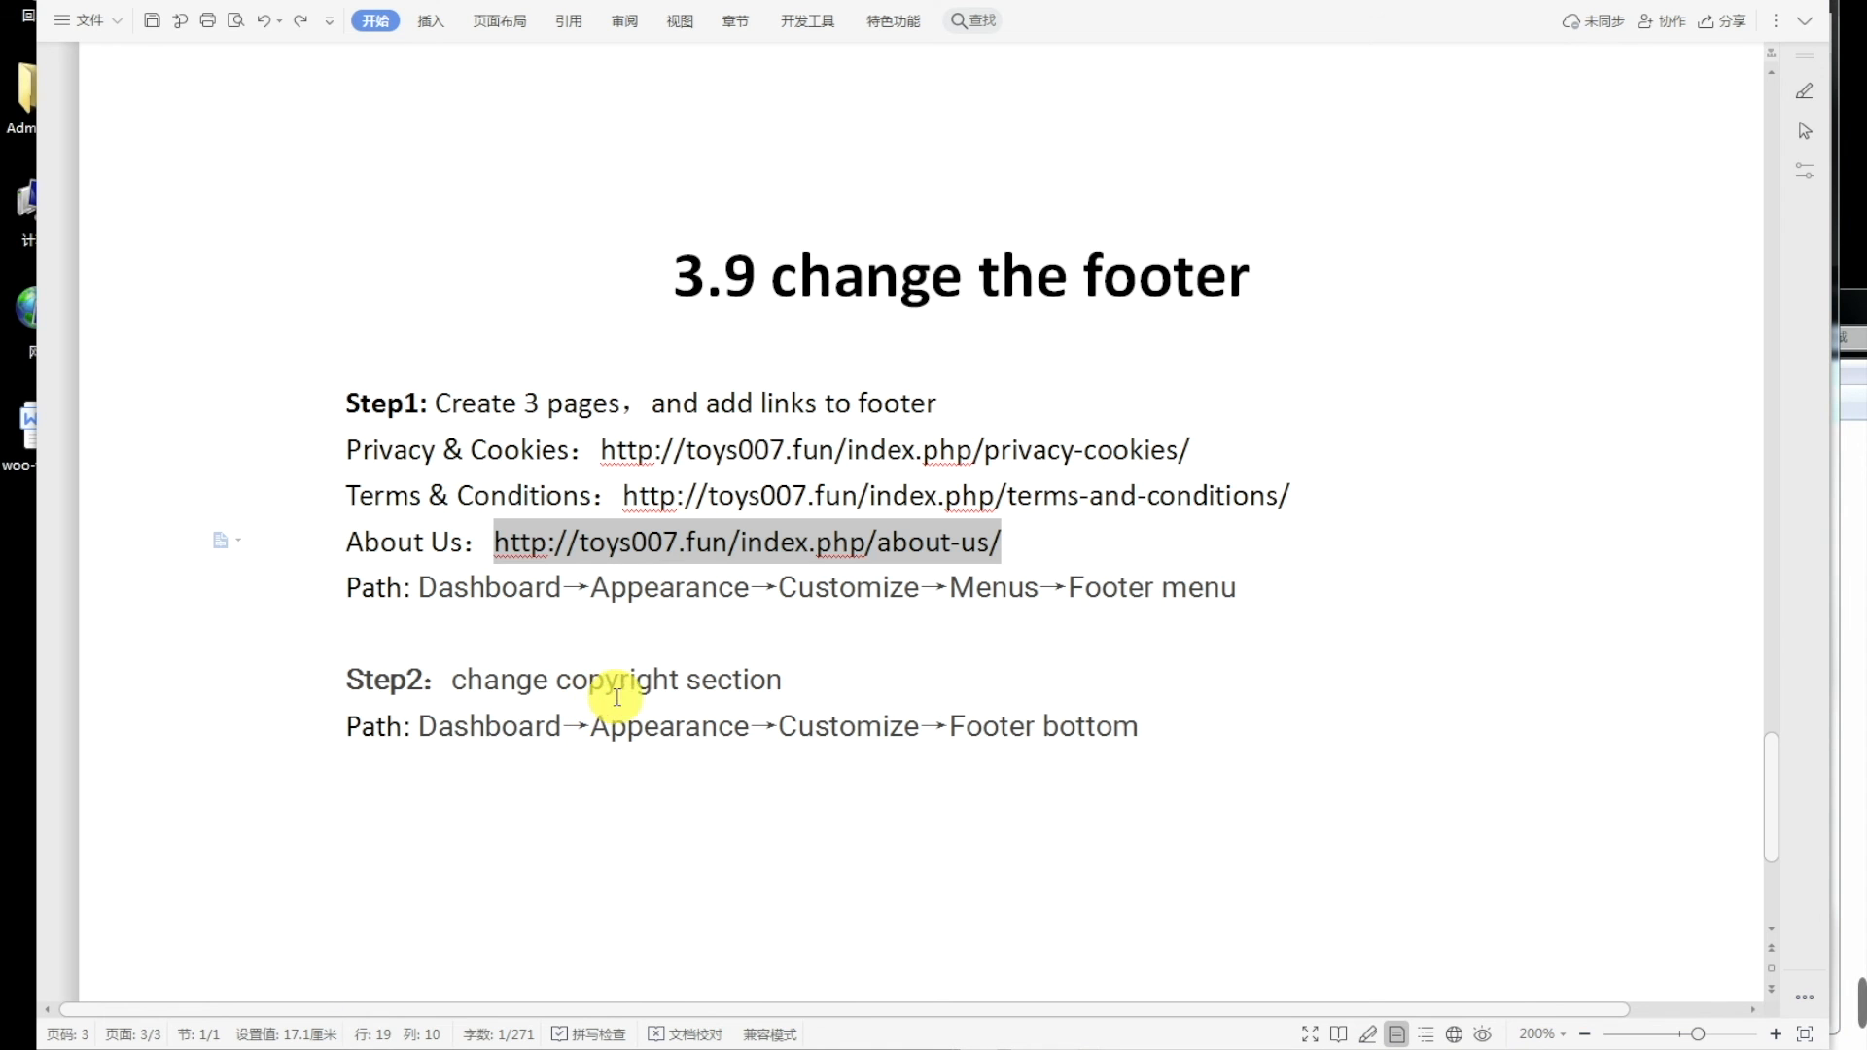
Step: Compare the notes' copyright step and Footer bottom path with the About Us page's OceanWP copyright line
{"action": "left_click", "coordinate": [811, 669]}
{"action": "left_click", "coordinate": [696, 754]}
{"action": "mouse_move", "coordinate": [184, 1037]}
{"action": "left_click", "coordinate": [185, 962]}
{"action": "left_click_drag", "start_coordinate": [765, 997], "coordinate": [846, 997]}
{"action": "left_click", "coordinate": [1094, 1000]}
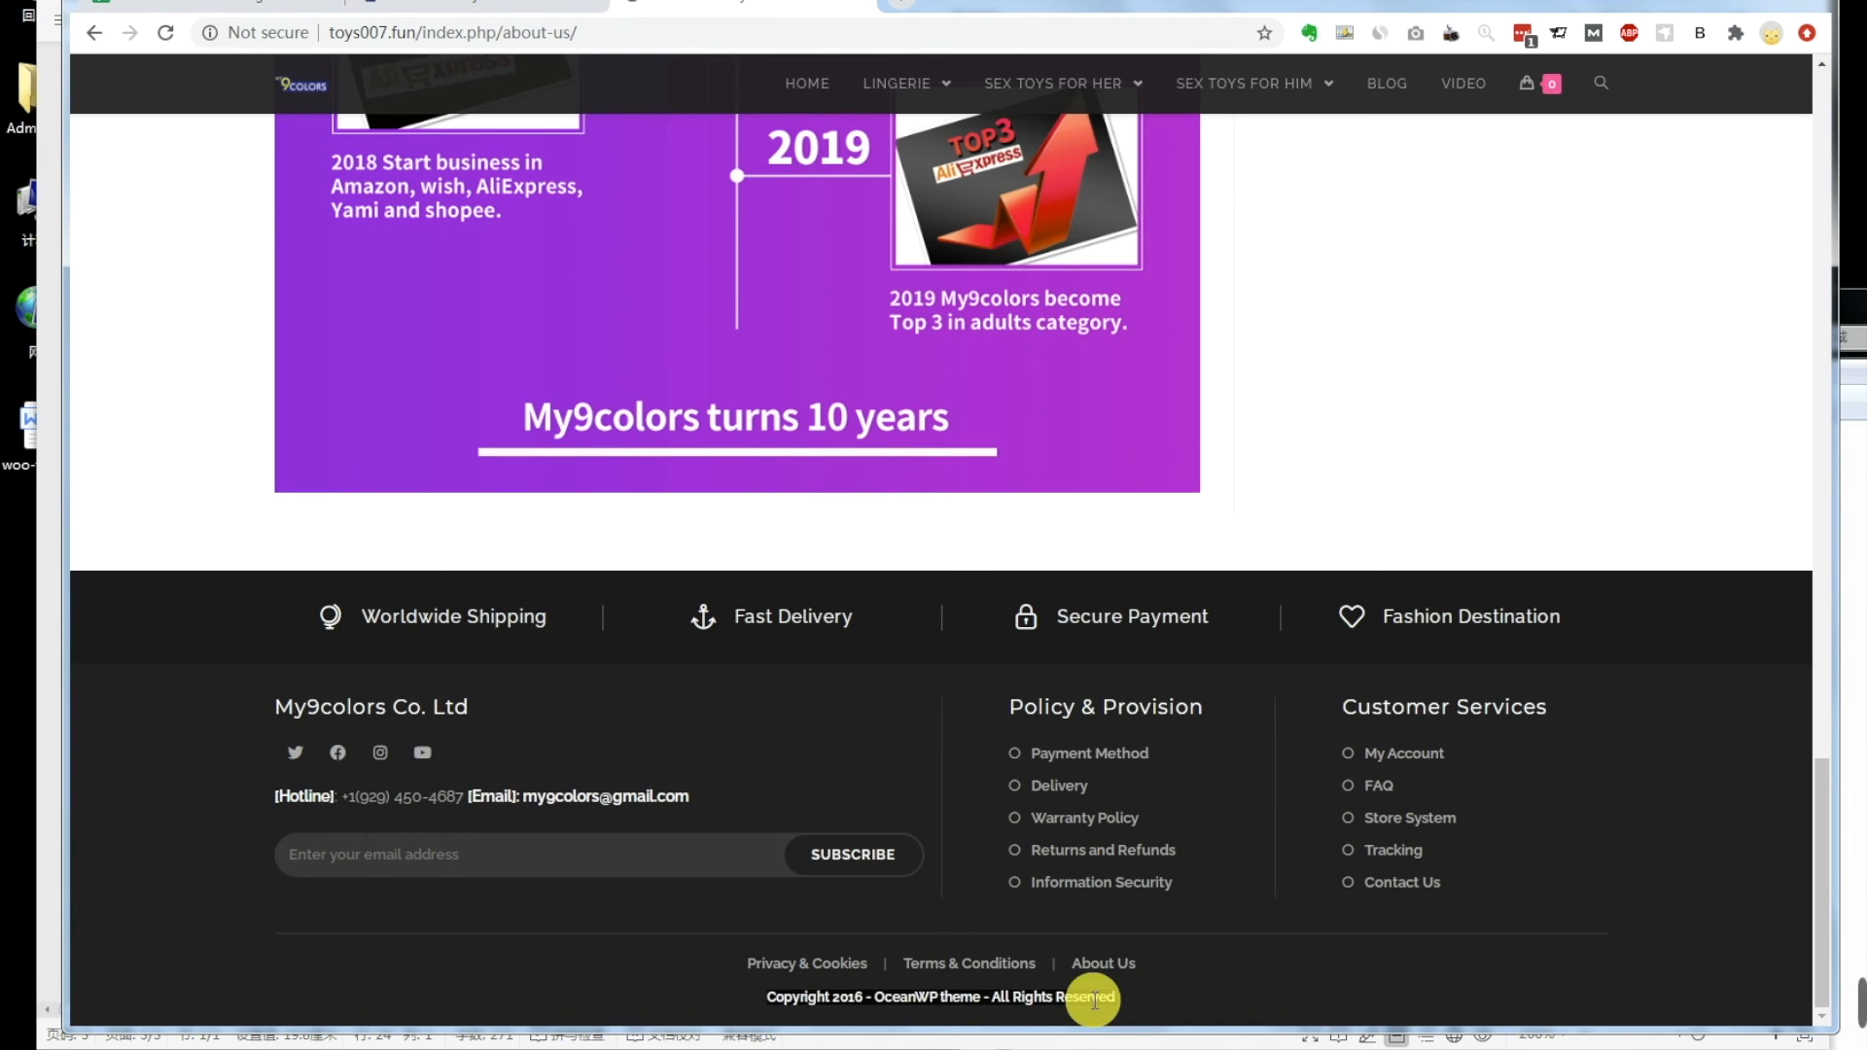
{"action": "left_click", "coordinate": [467, 1049]}
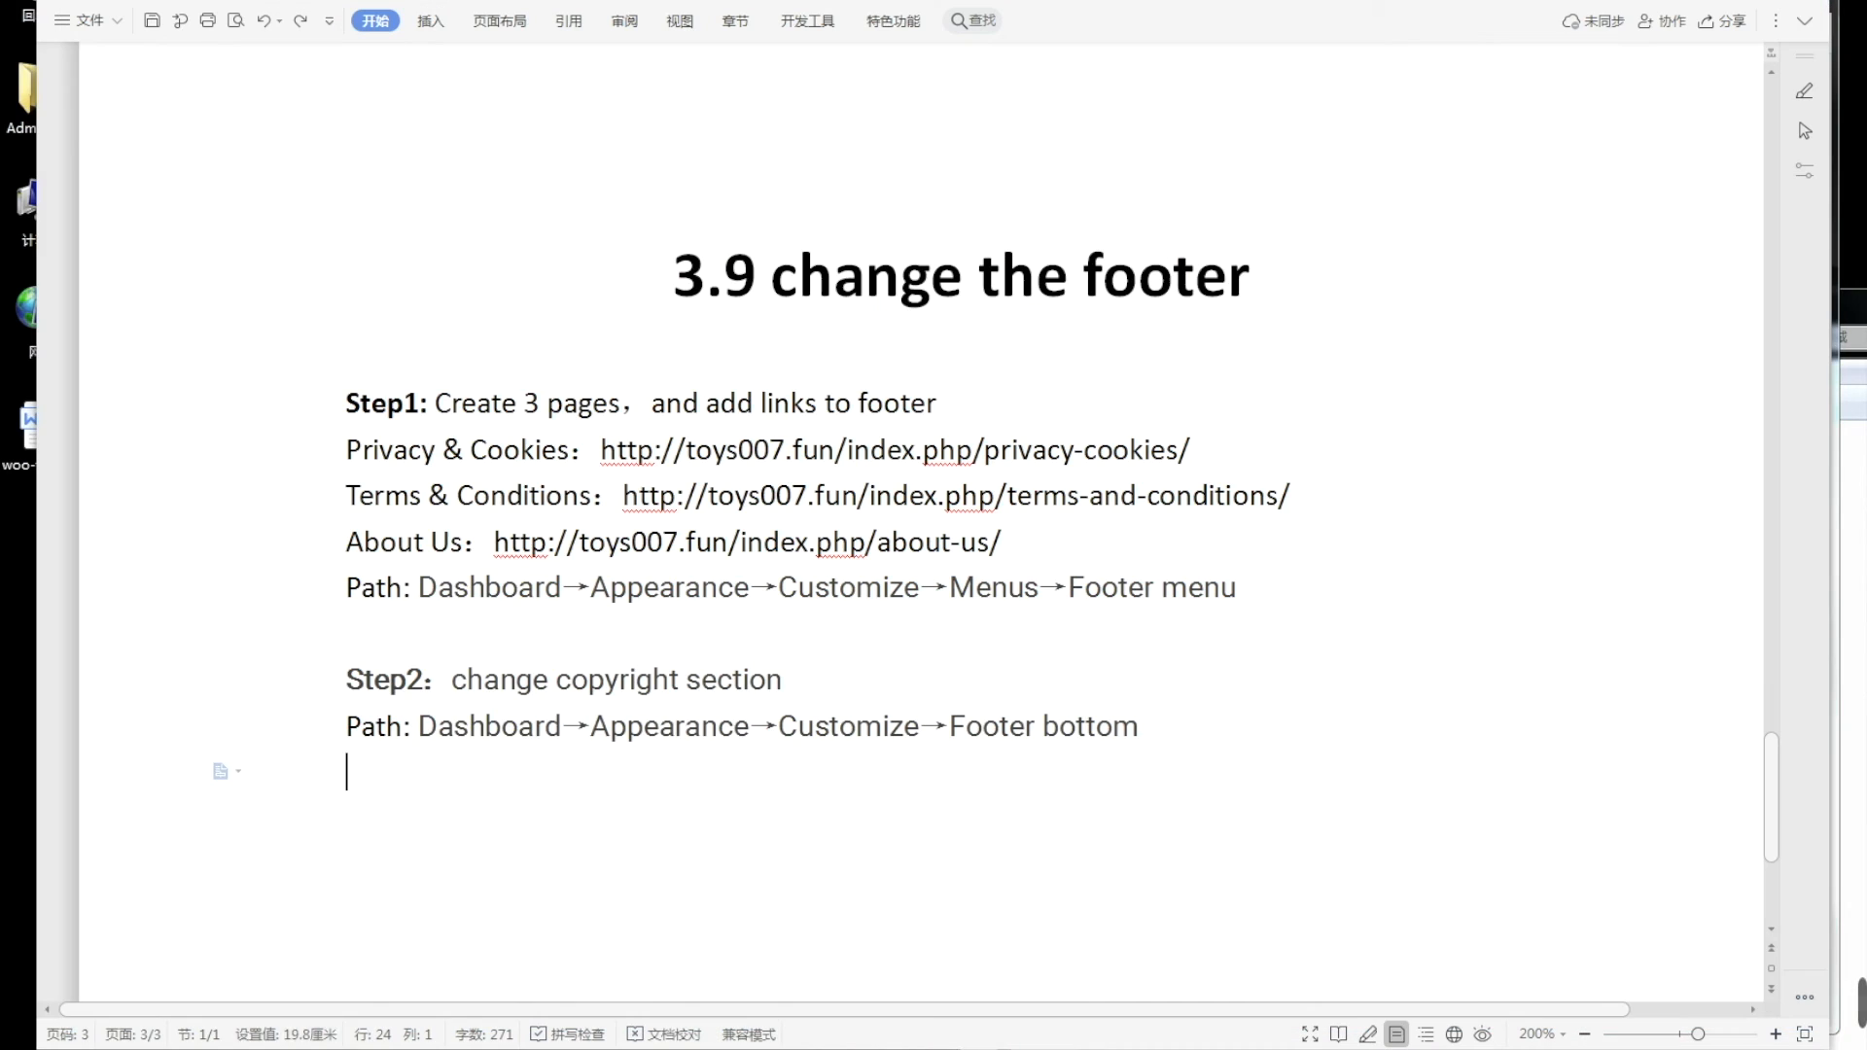
{"action": "left_click", "coordinate": [563, 727]}
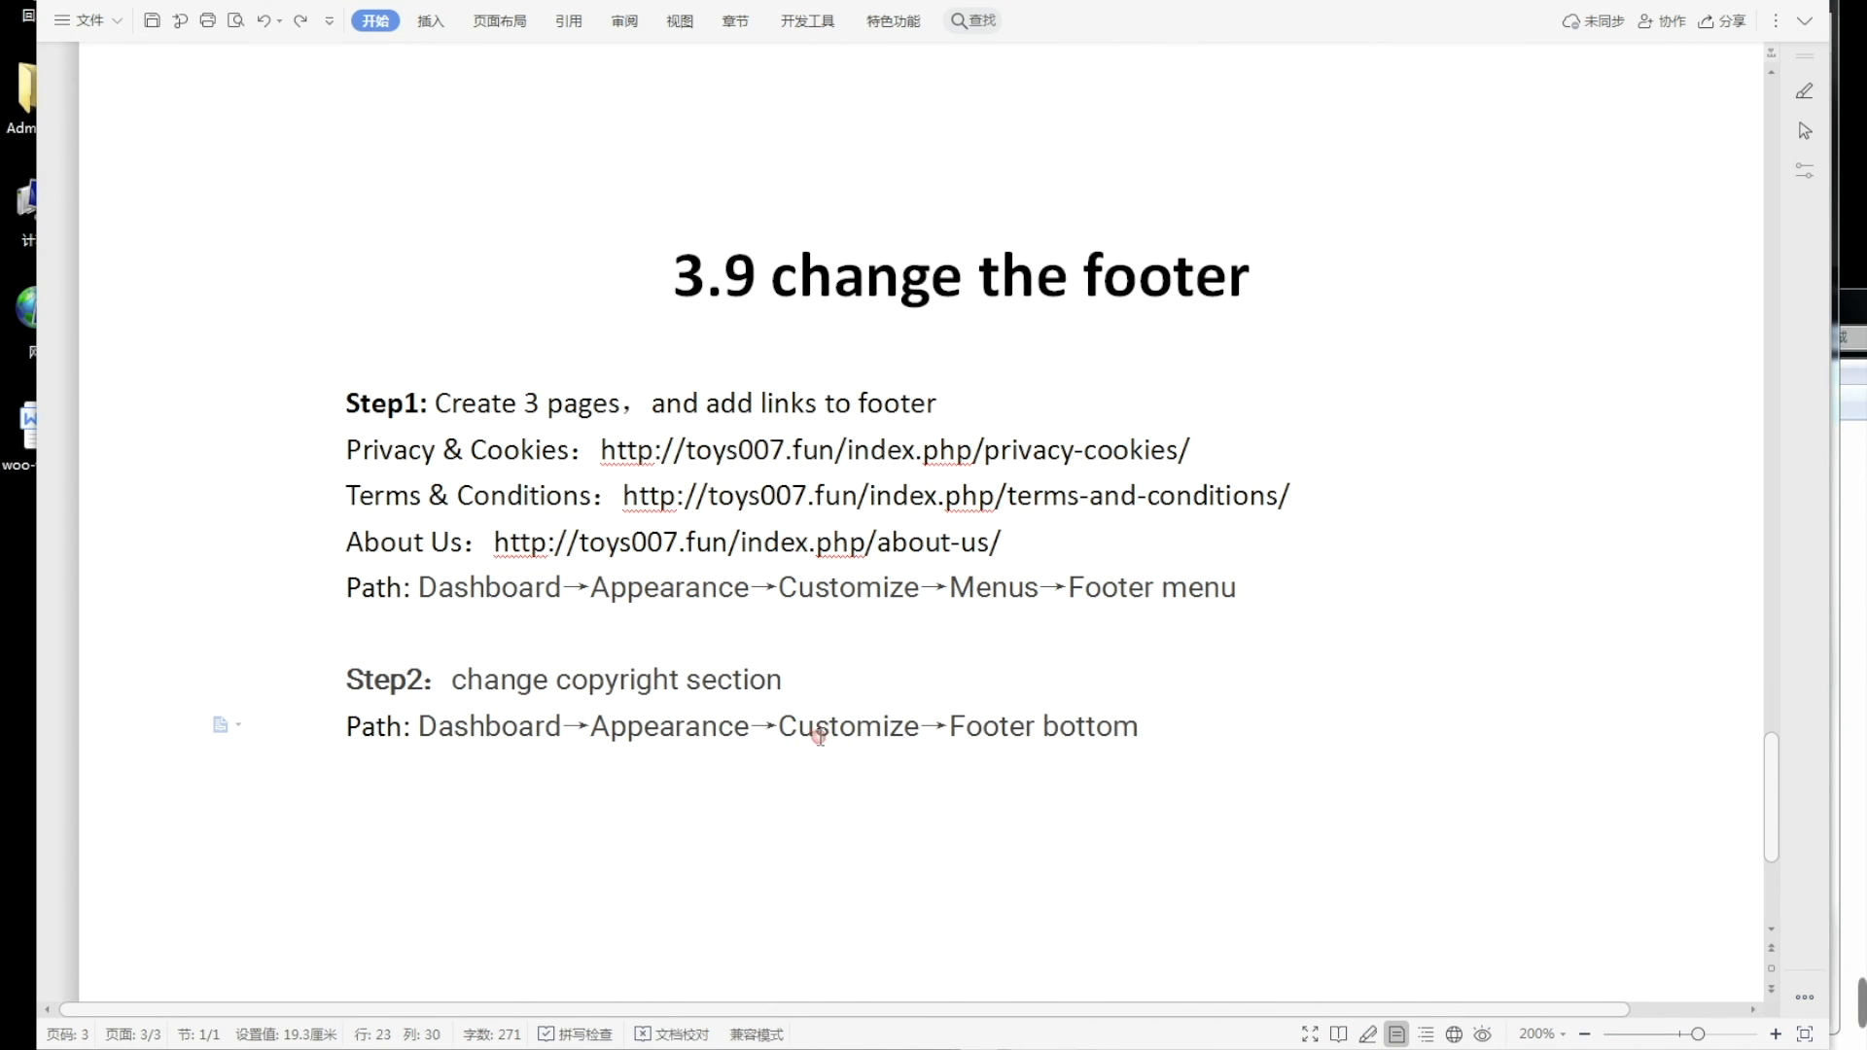
{"action": "left_click", "coordinate": [323, 1048]}
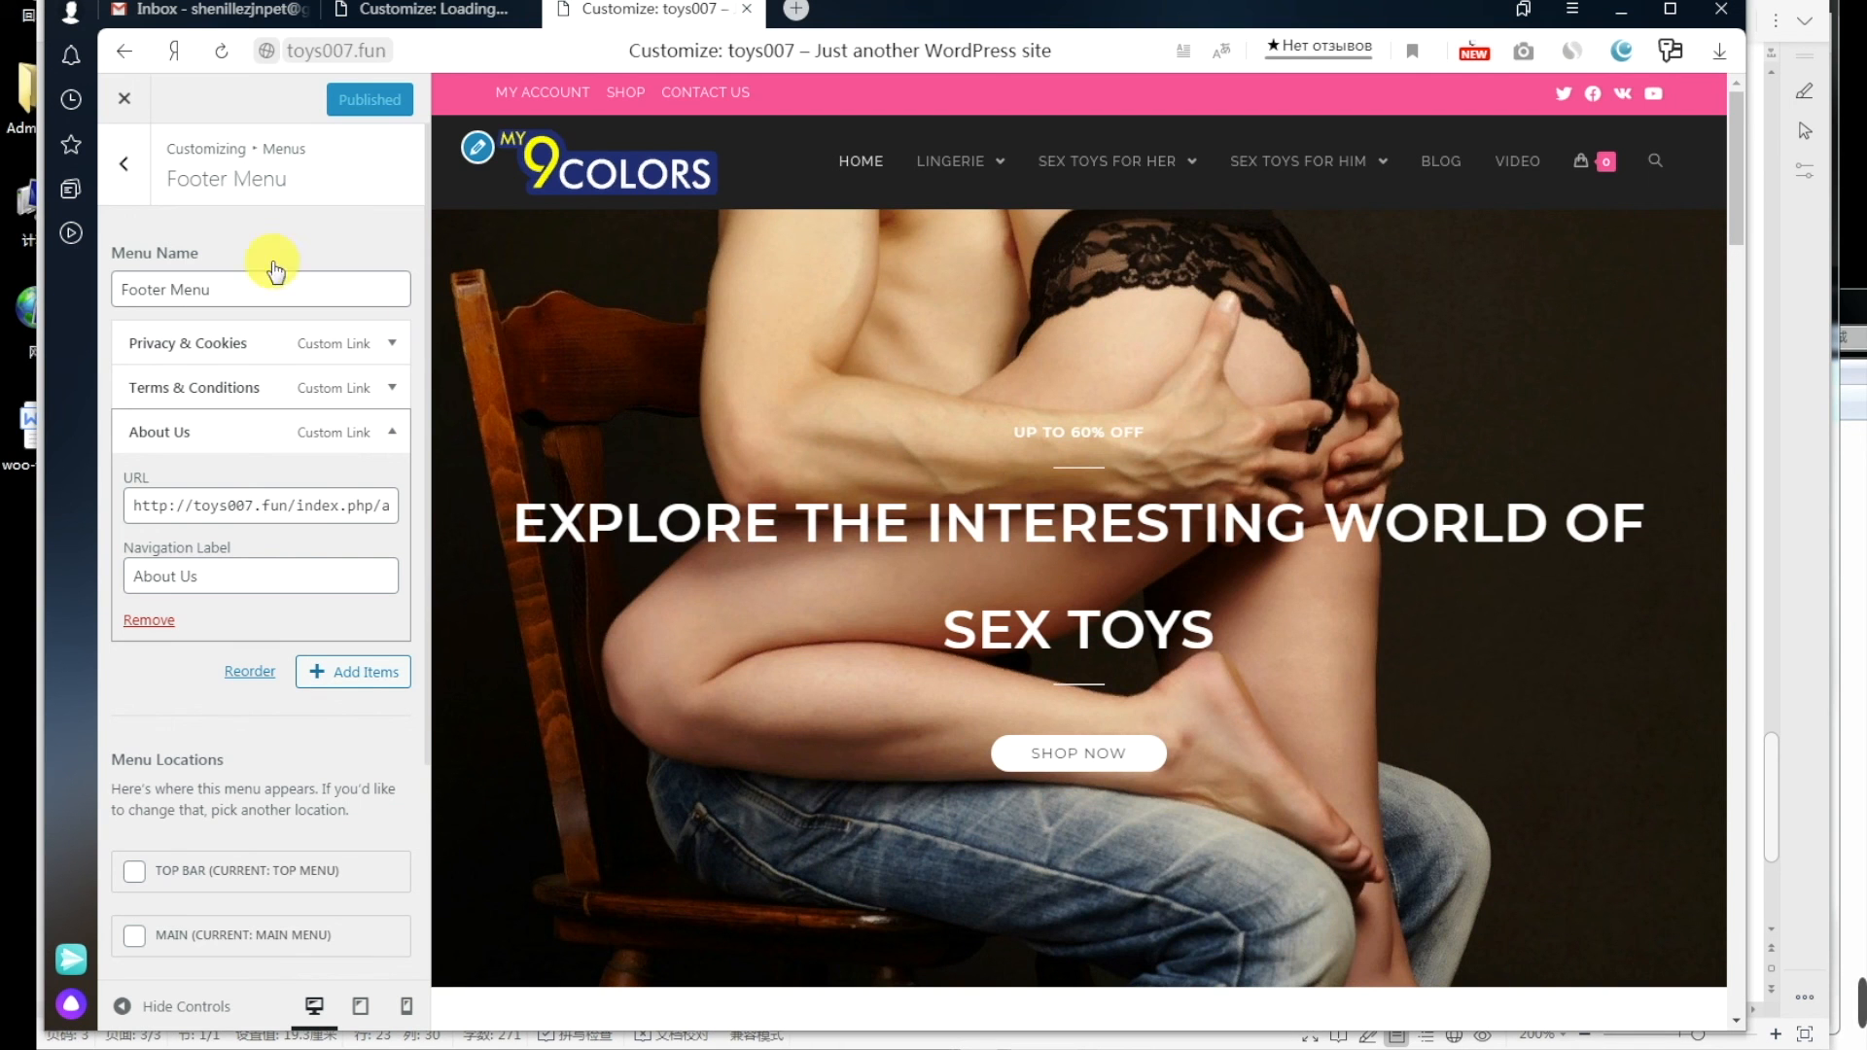
Step: Close the Customizer and reopen it via Appearance > Customize in the admin sidebar
{"action": "left_click", "coordinate": [125, 101]}
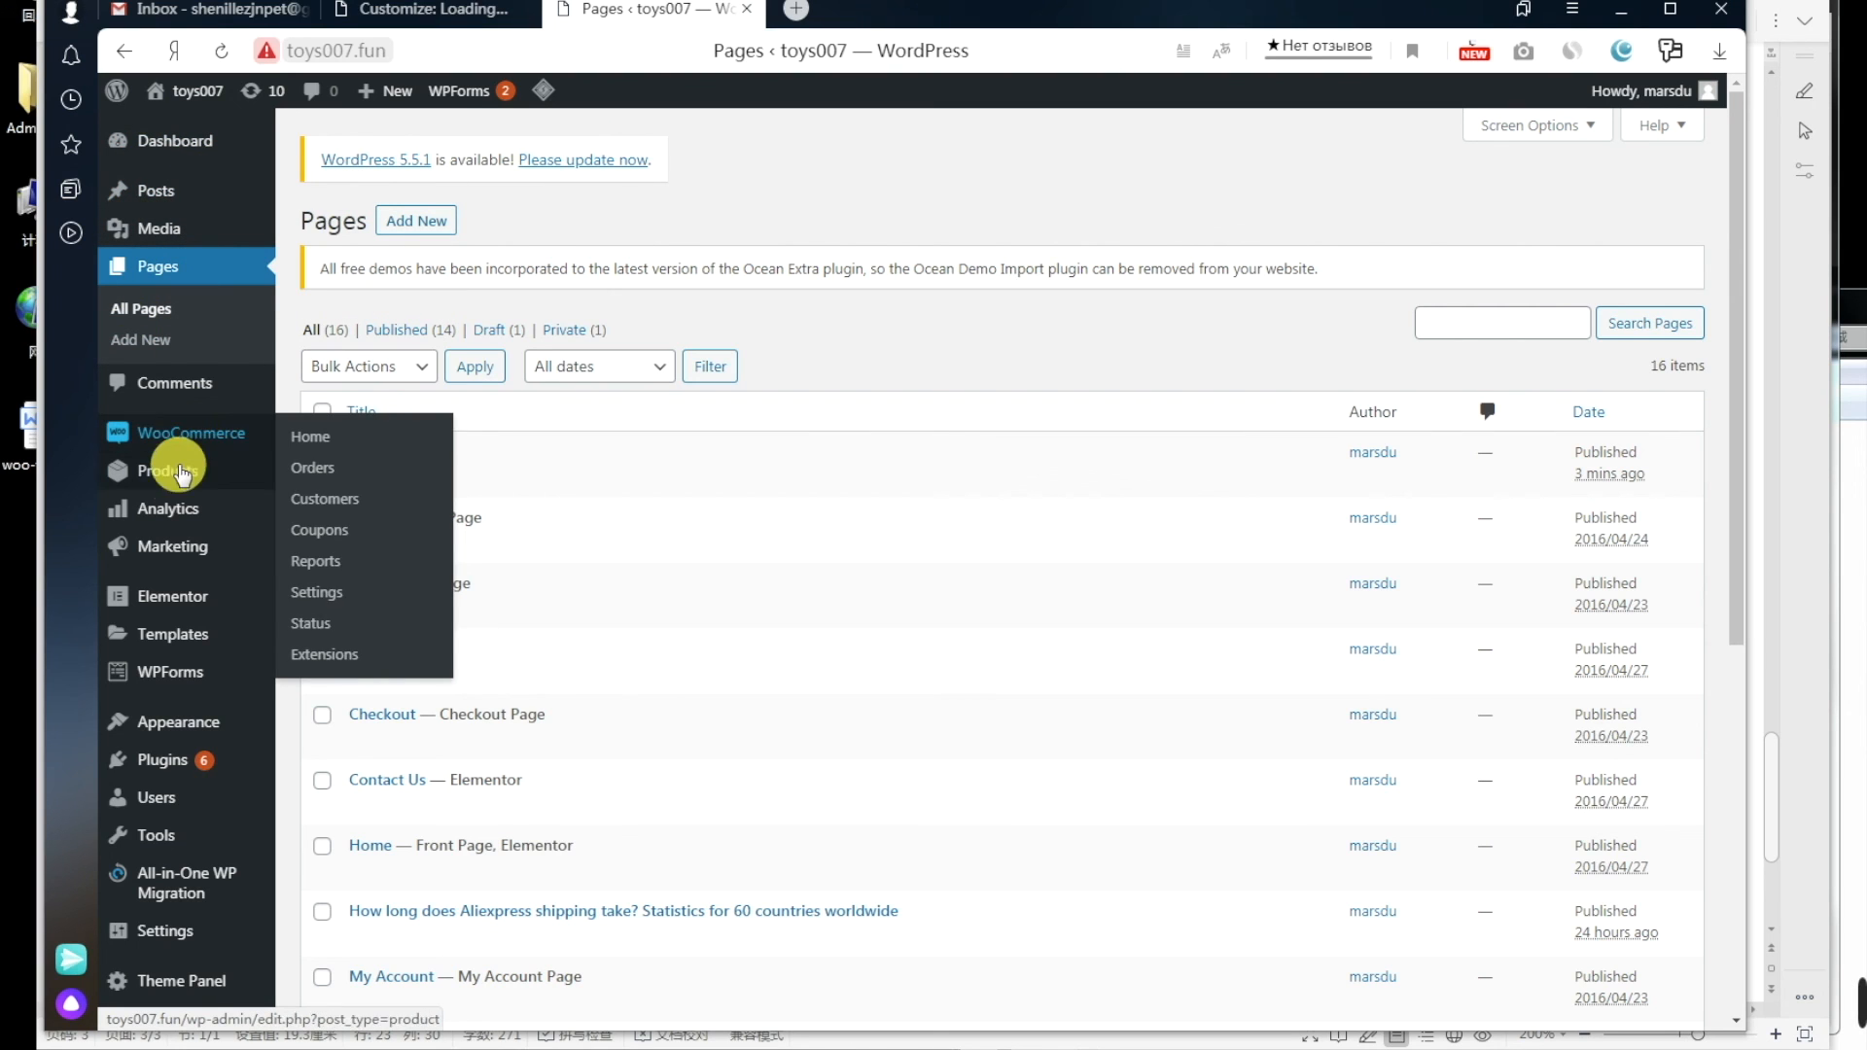
{"action": "mouse_move", "coordinate": [186, 744]}
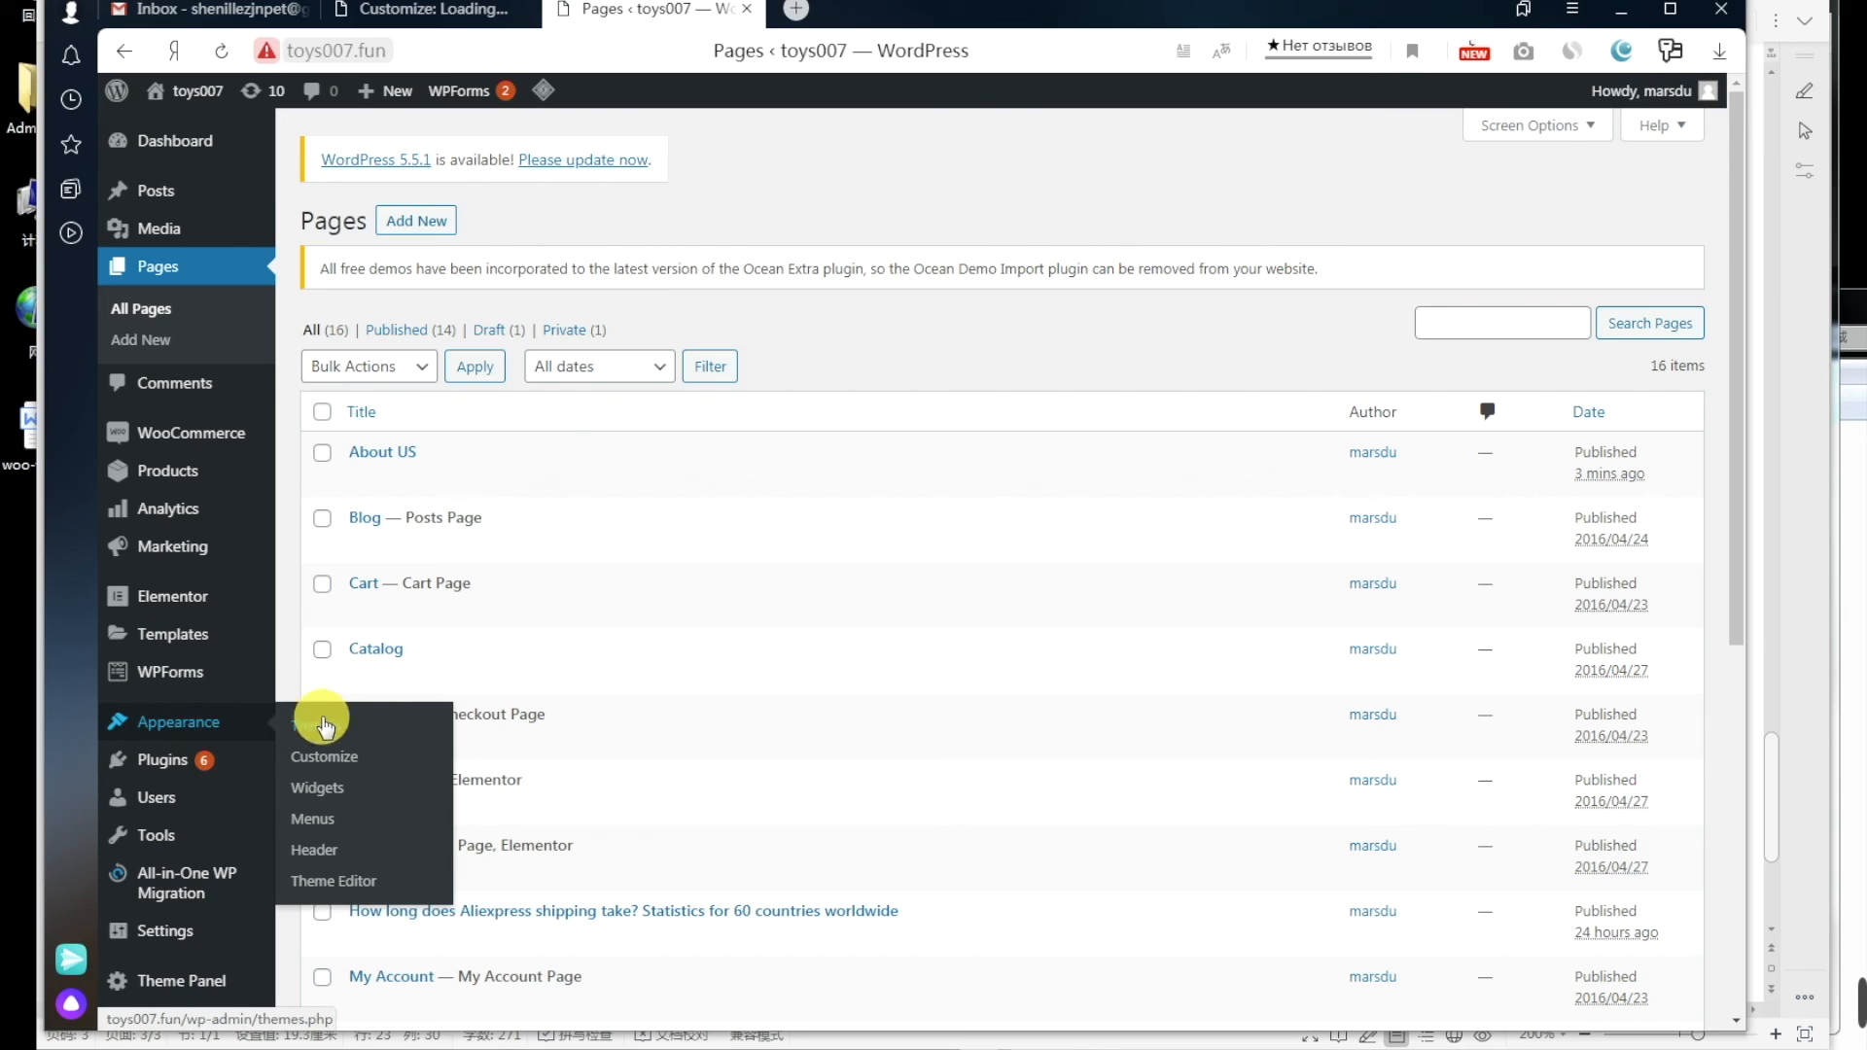
{"action": "key", "text": "alt+Tab"}
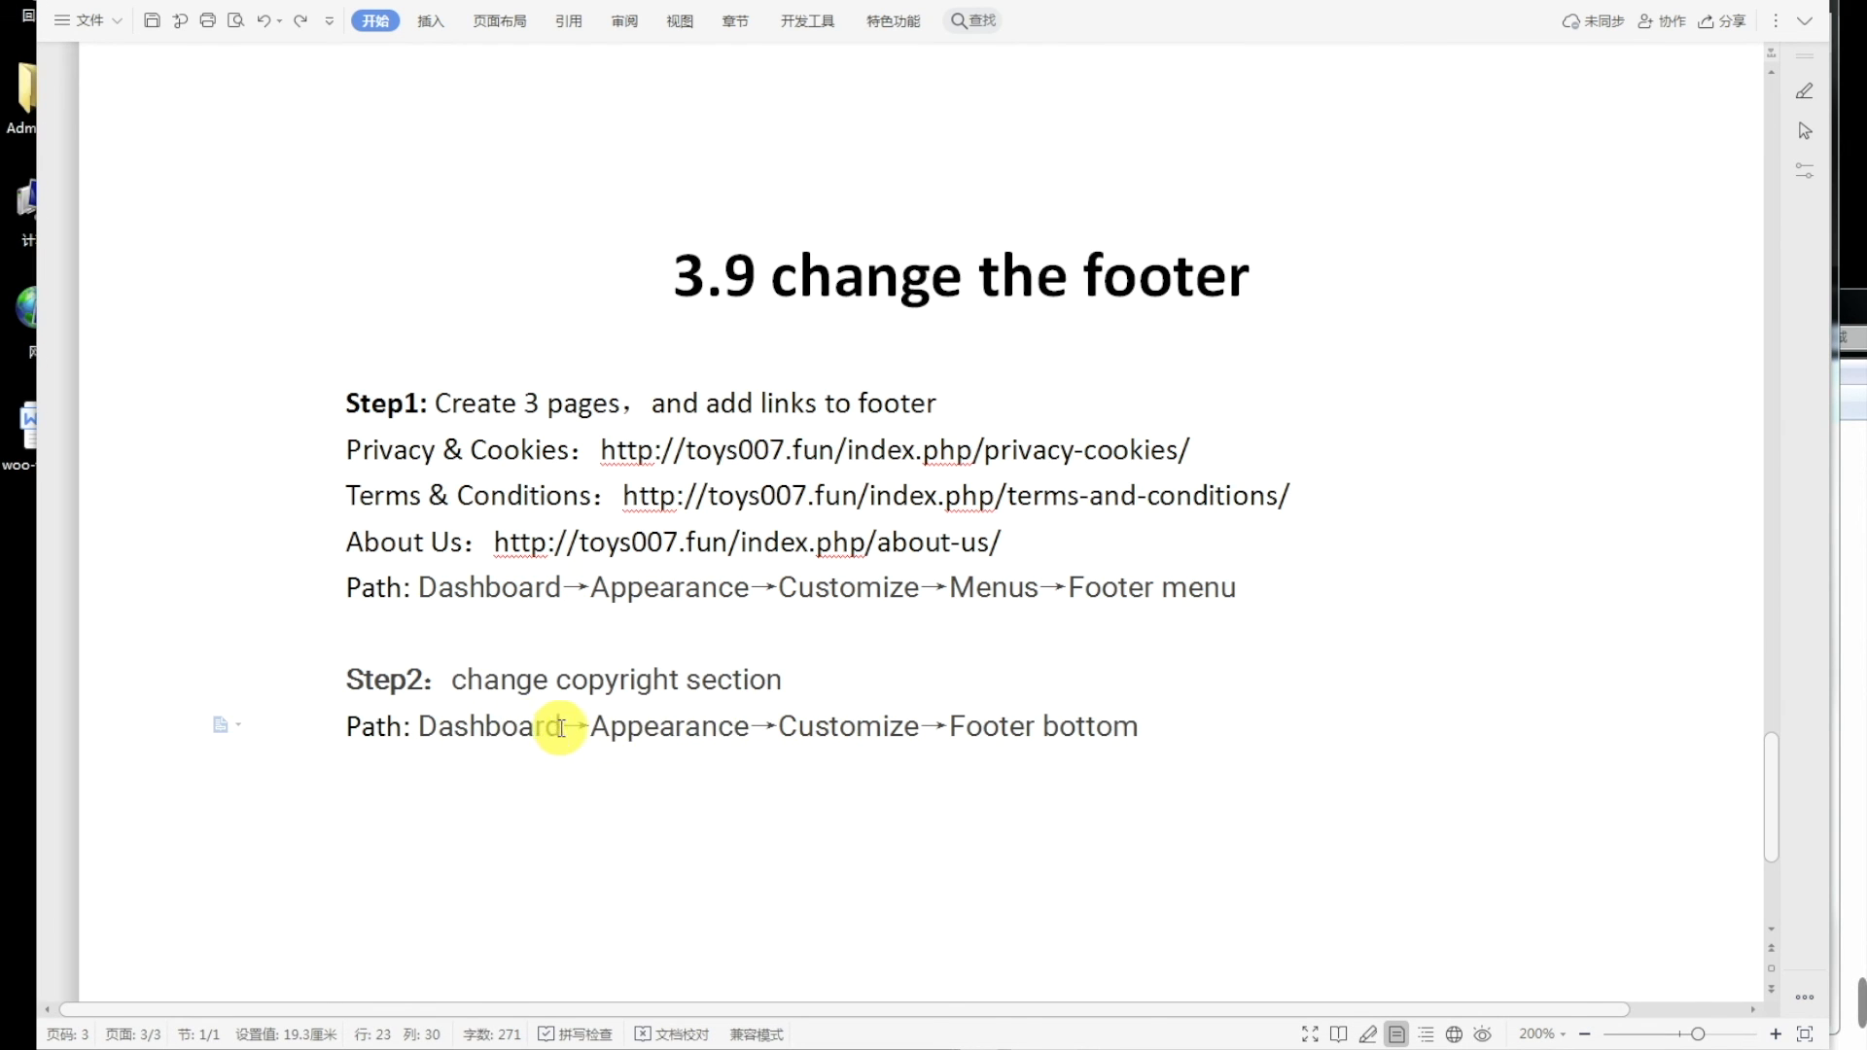
{"action": "key", "text": "alt+Tab"}
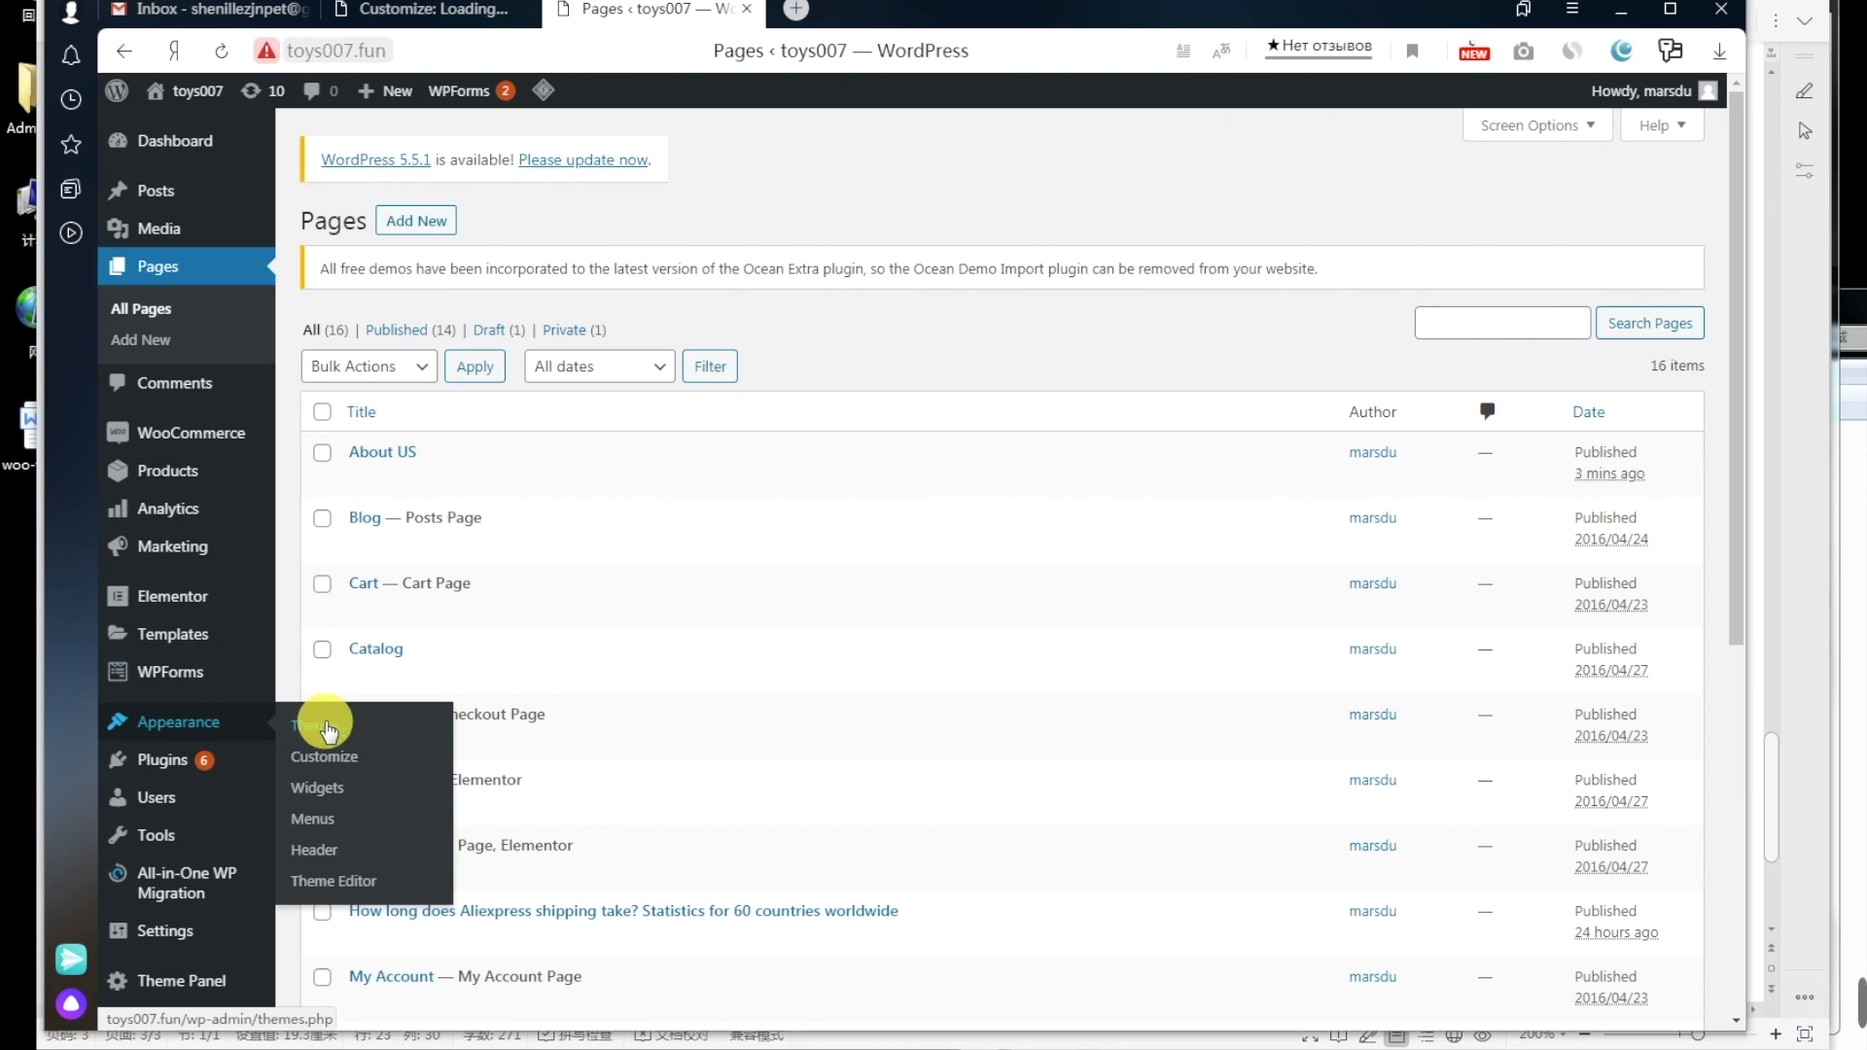
{"action": "left_click", "coordinate": [327, 756]}
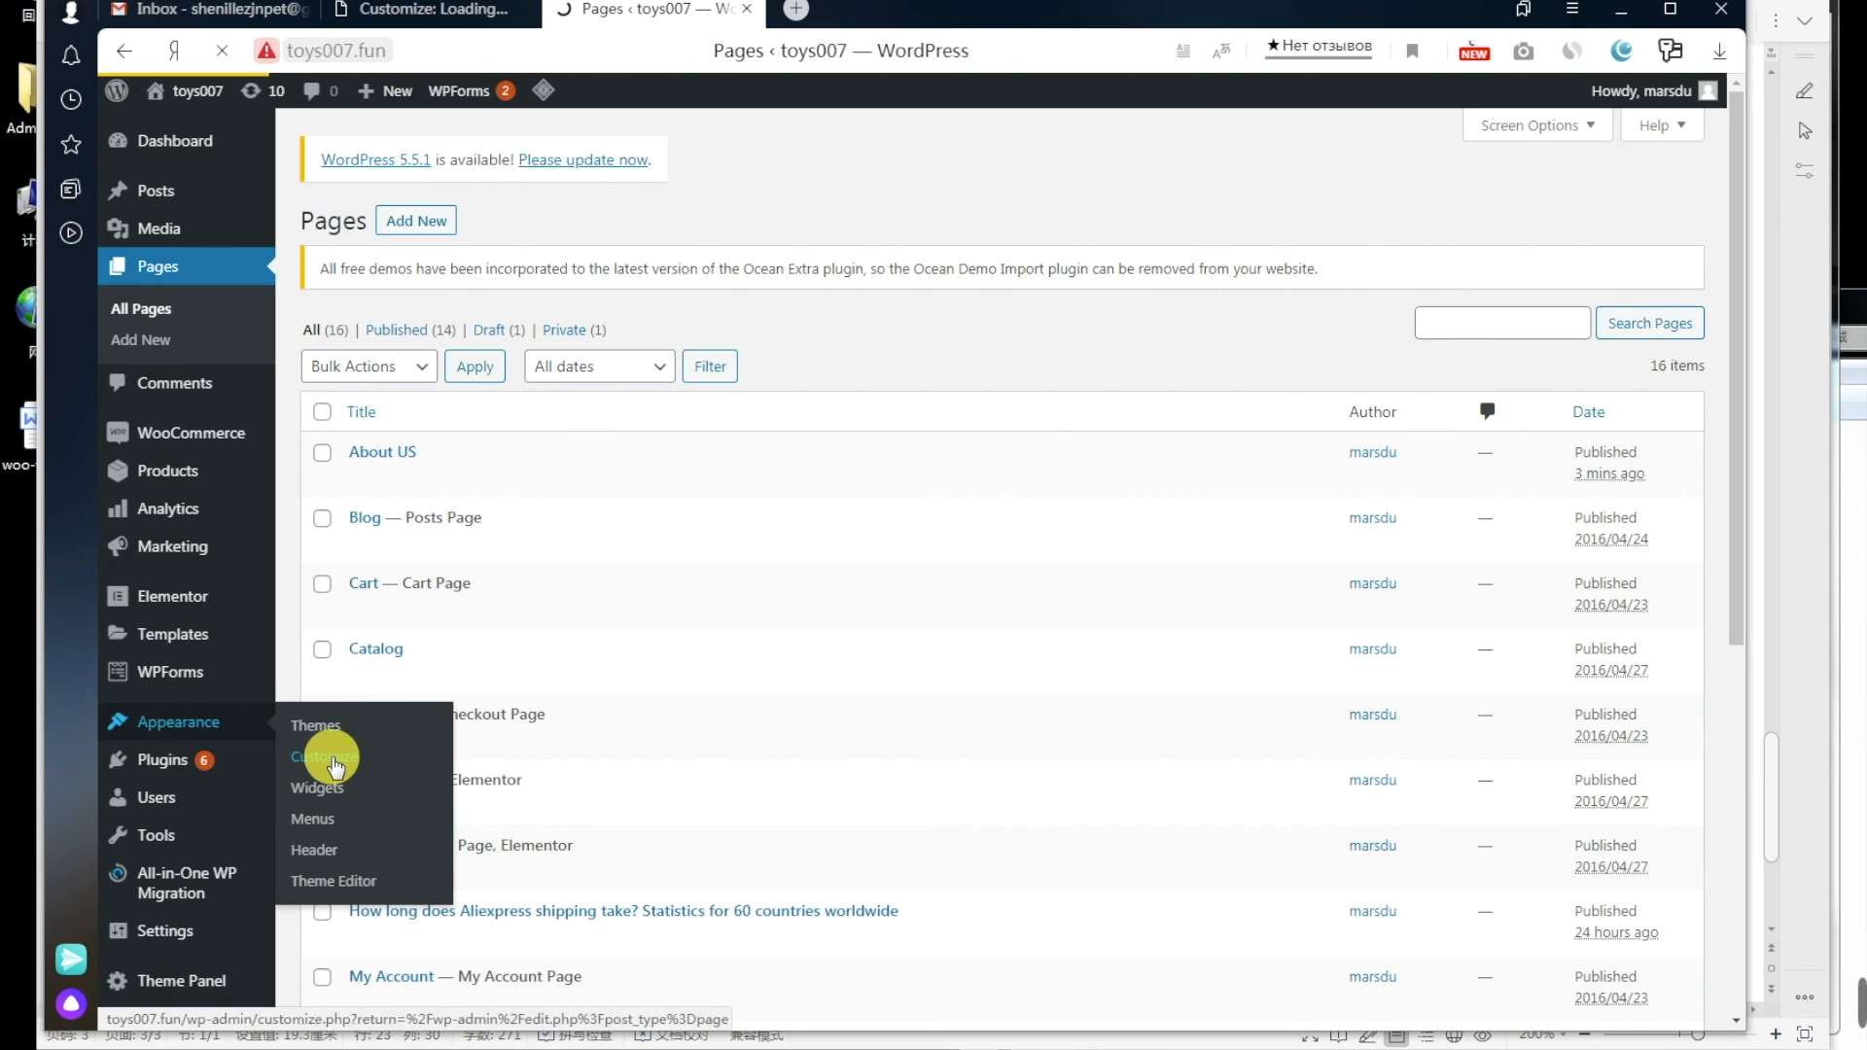
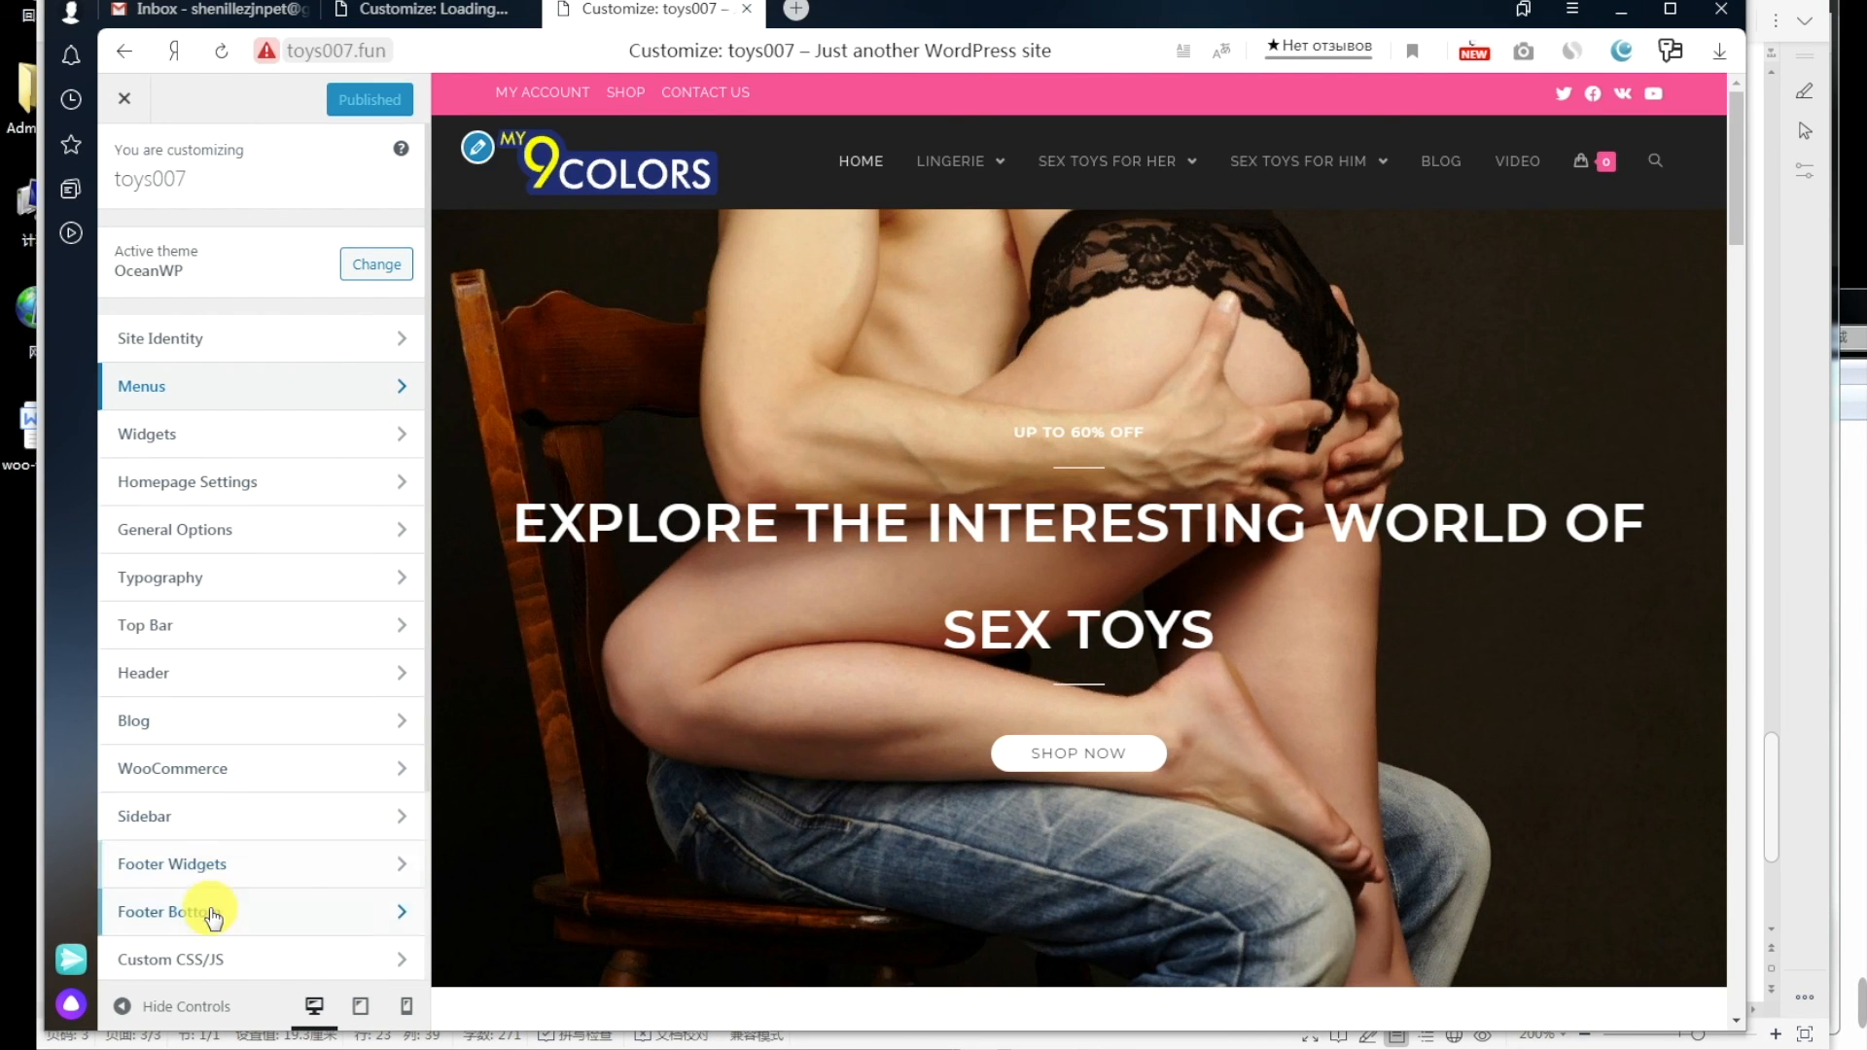
Step: Go to the Footer Bottom section in the OceanWP Customizer's section list
{"action": "left_click", "coordinate": [208, 911]}
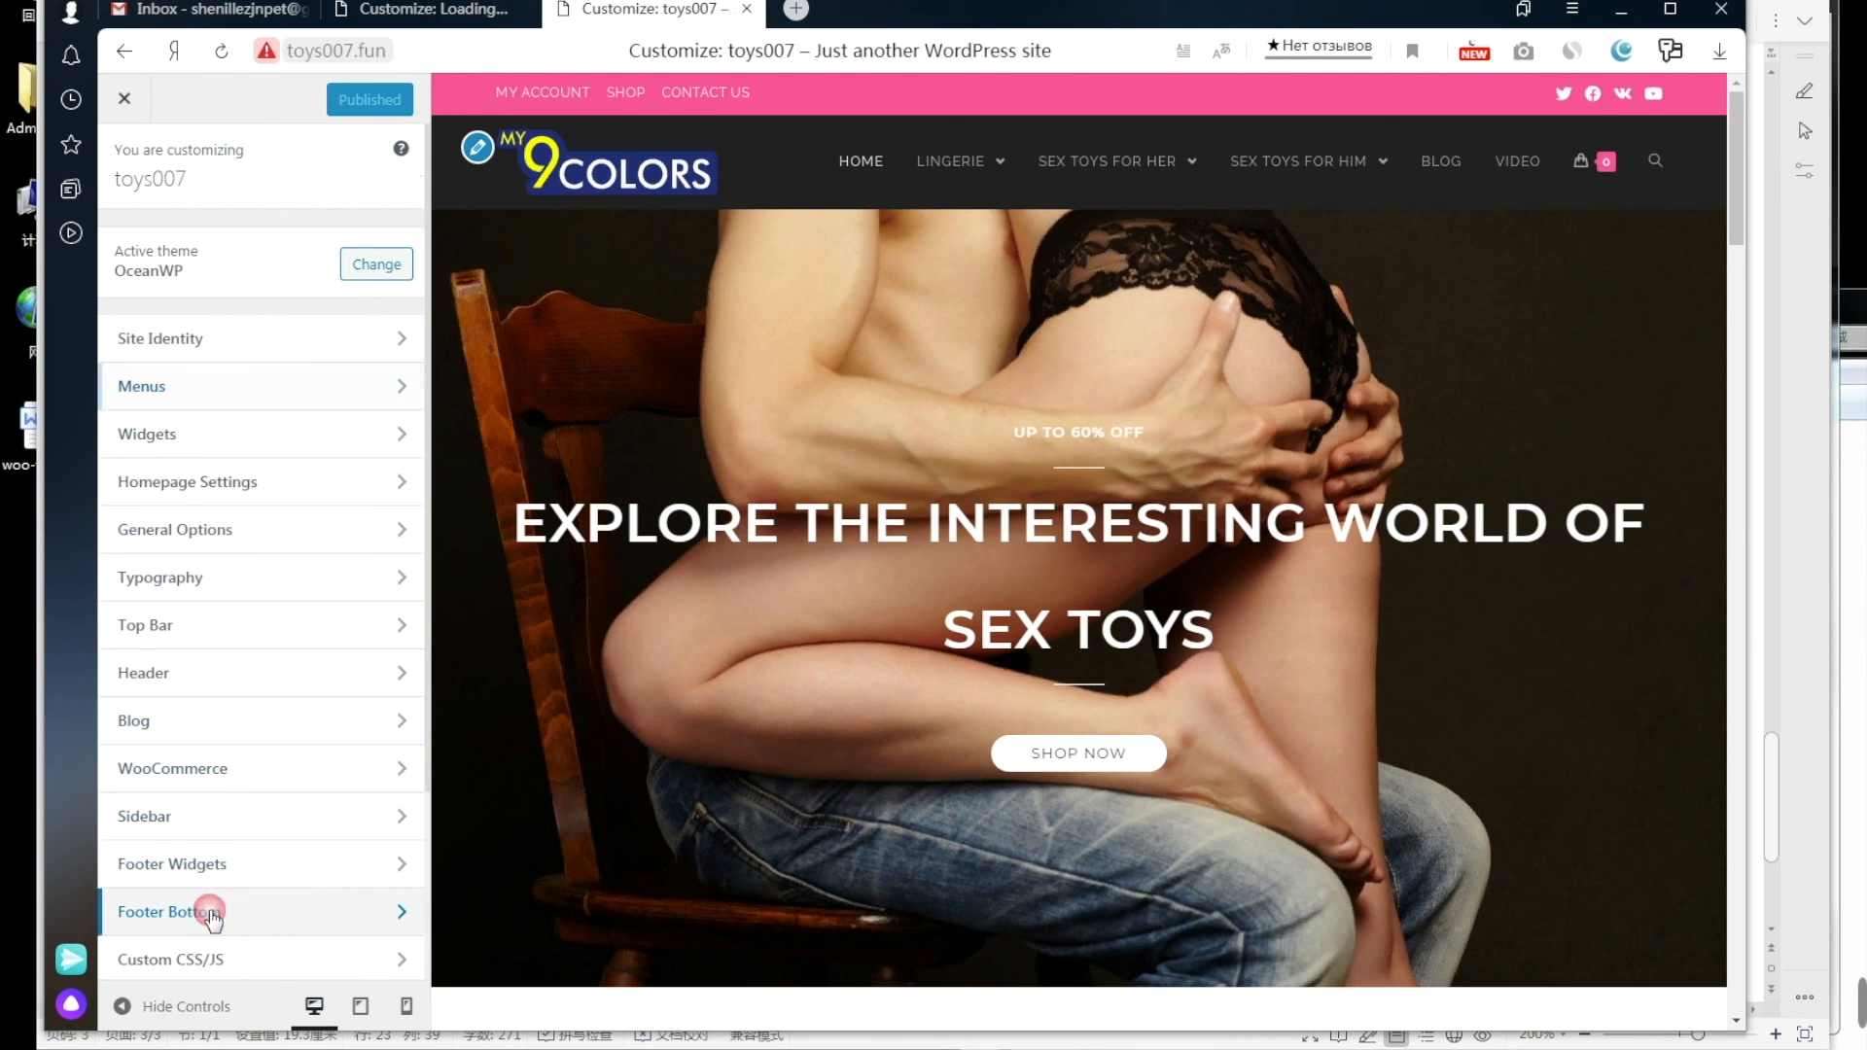
Step: Delete 2016 from the Footer Bottom copyright text and begin typing 20
{"action": "left_click", "coordinate": [273, 520]}
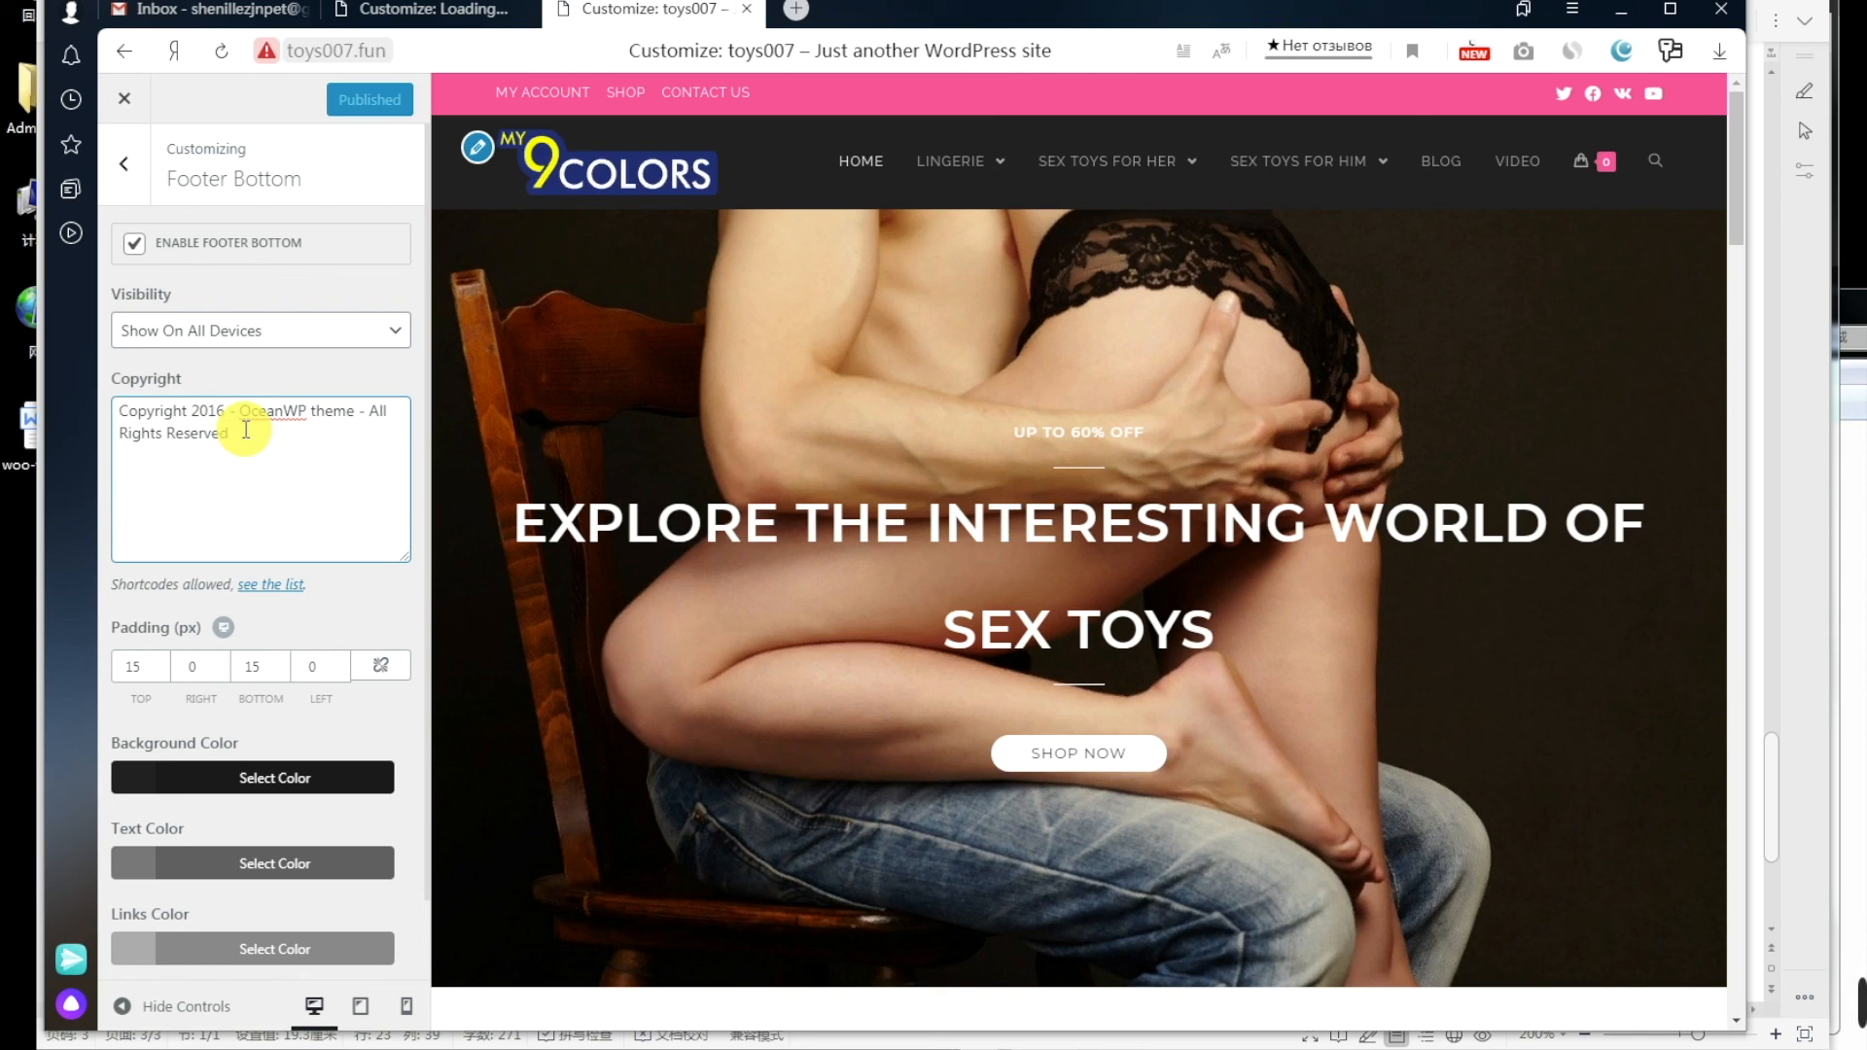
{"action": "key", "text": "BackSpace"}
{"action": "key", "text": "BackSpace"}
{"action": "key", "text": "BackSpace"}
{"action": "key", "text": "BackSpace"}
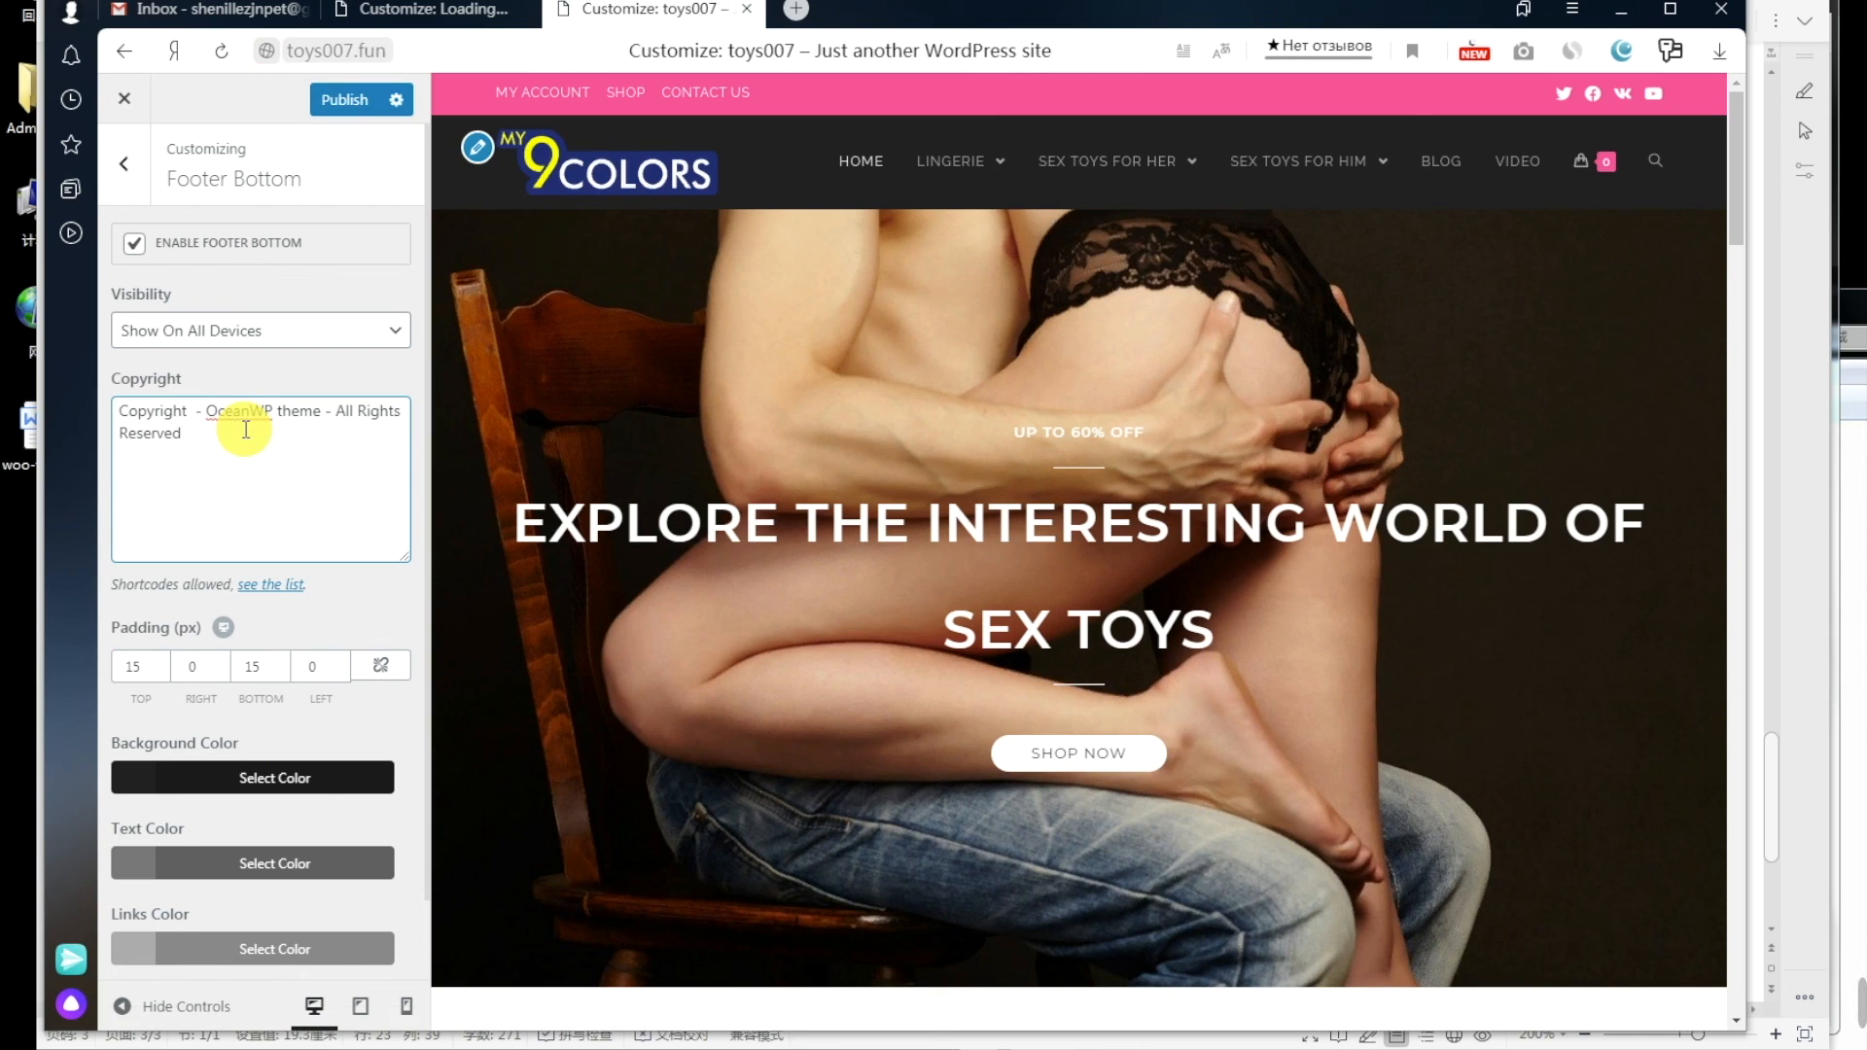
{"action": "type", "text": "20"}
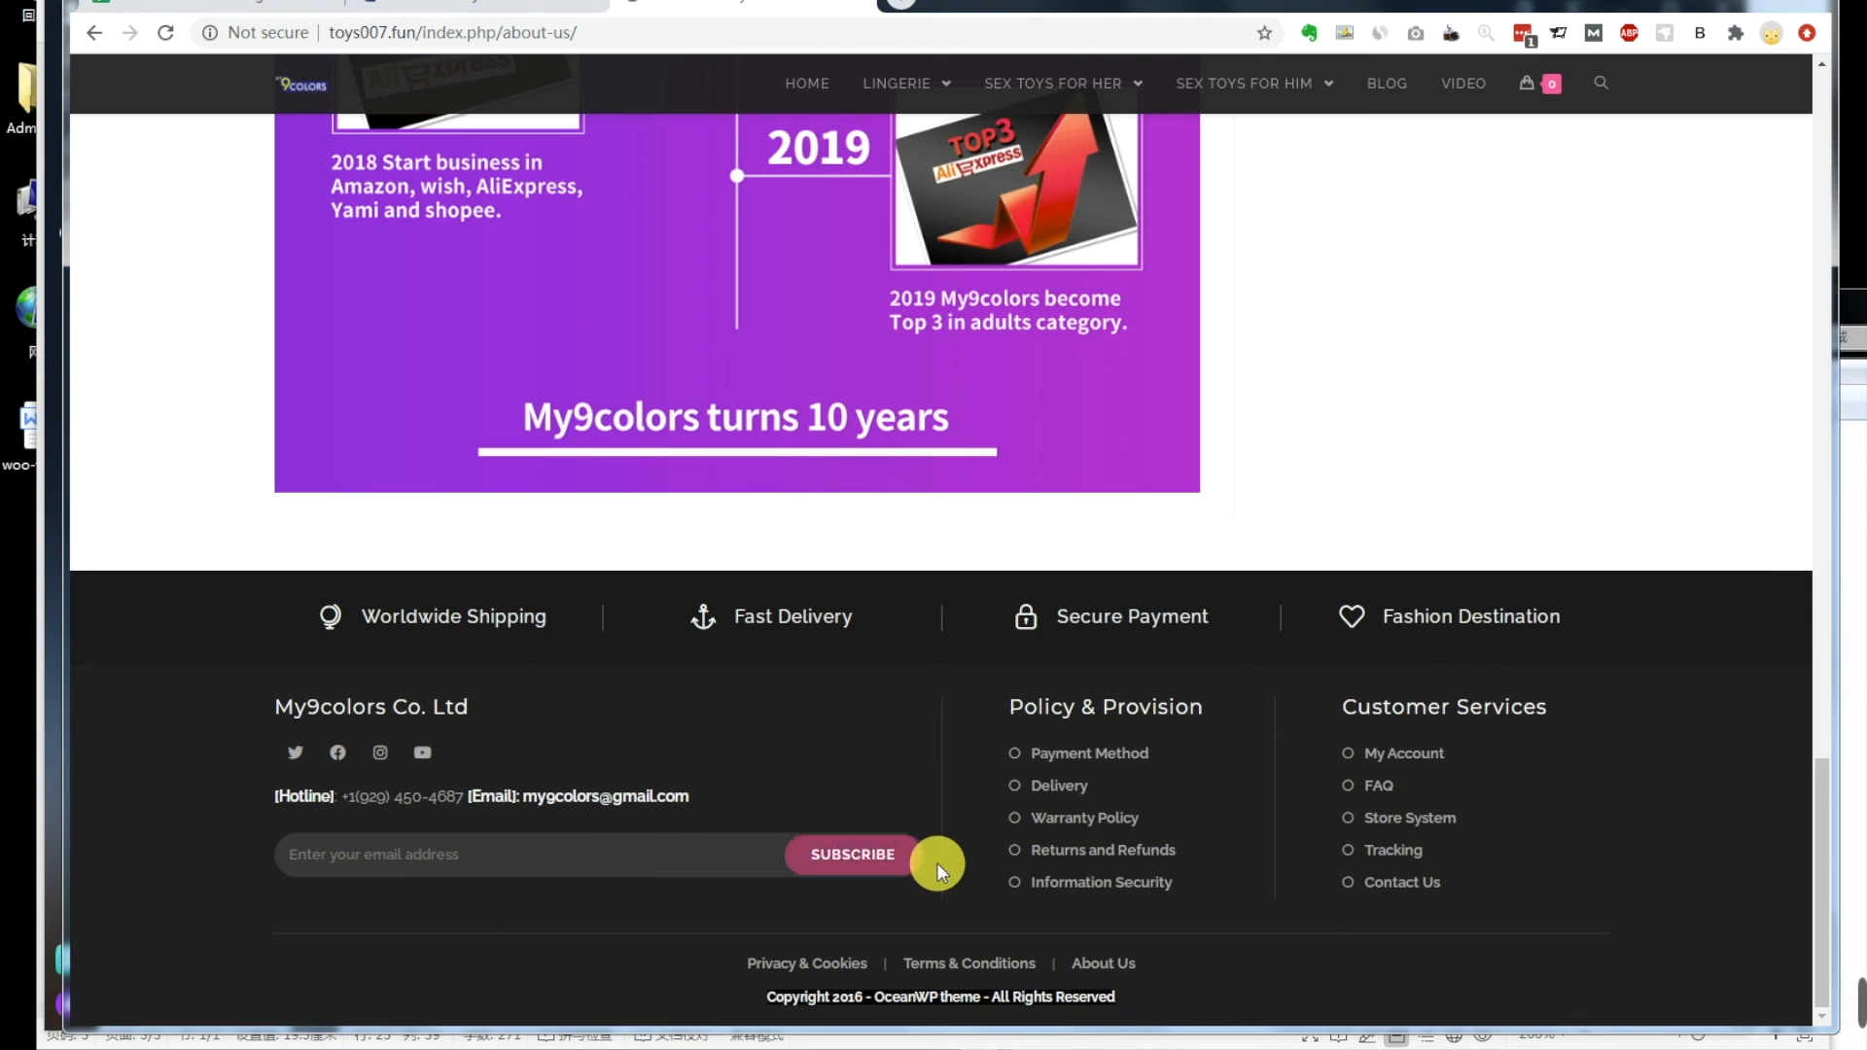
Step: Copy the copyright line from the footer of the orlupo.com About Us page
{"action": "left_click", "coordinate": [506, 10]}
{"action": "scroll", "coordinate": [1148, 809], "scroll_direction": "down", "scroll_amount": 10}
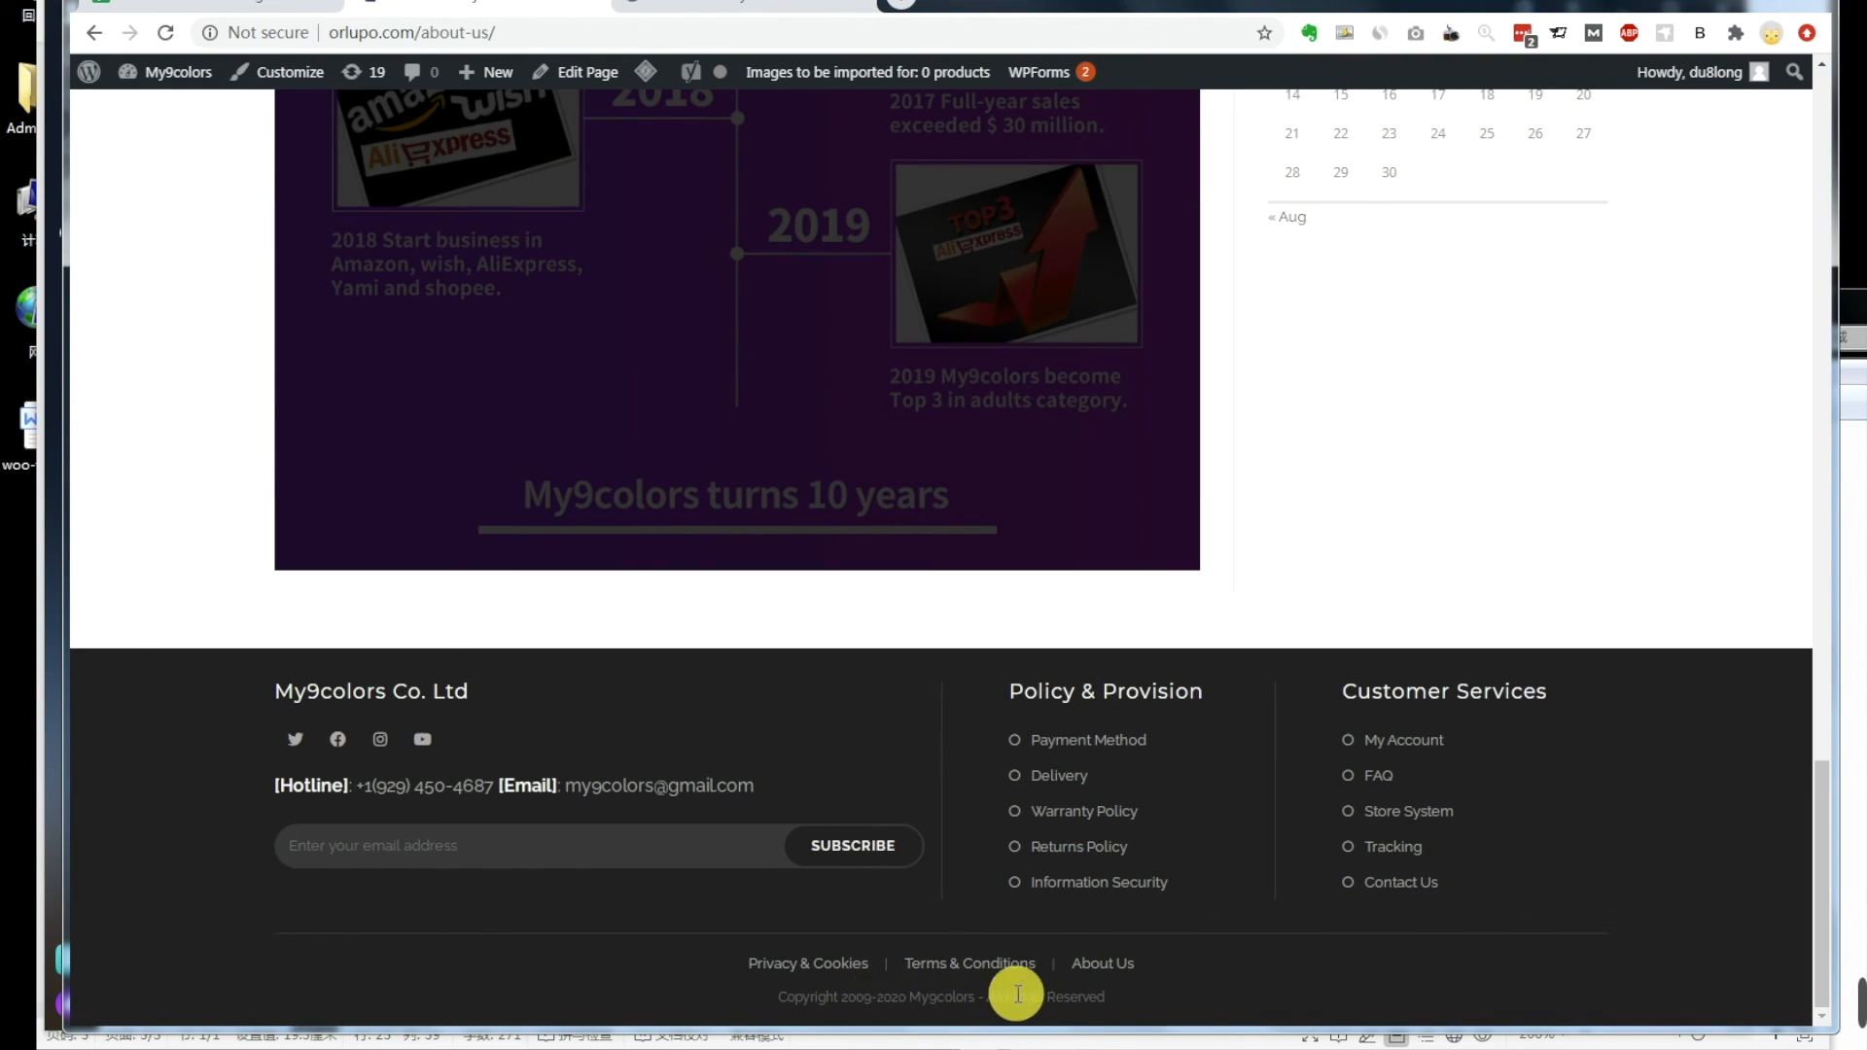
{"action": "left_click_drag", "start_coordinate": [1116, 1004], "coordinate": [944, 995]}
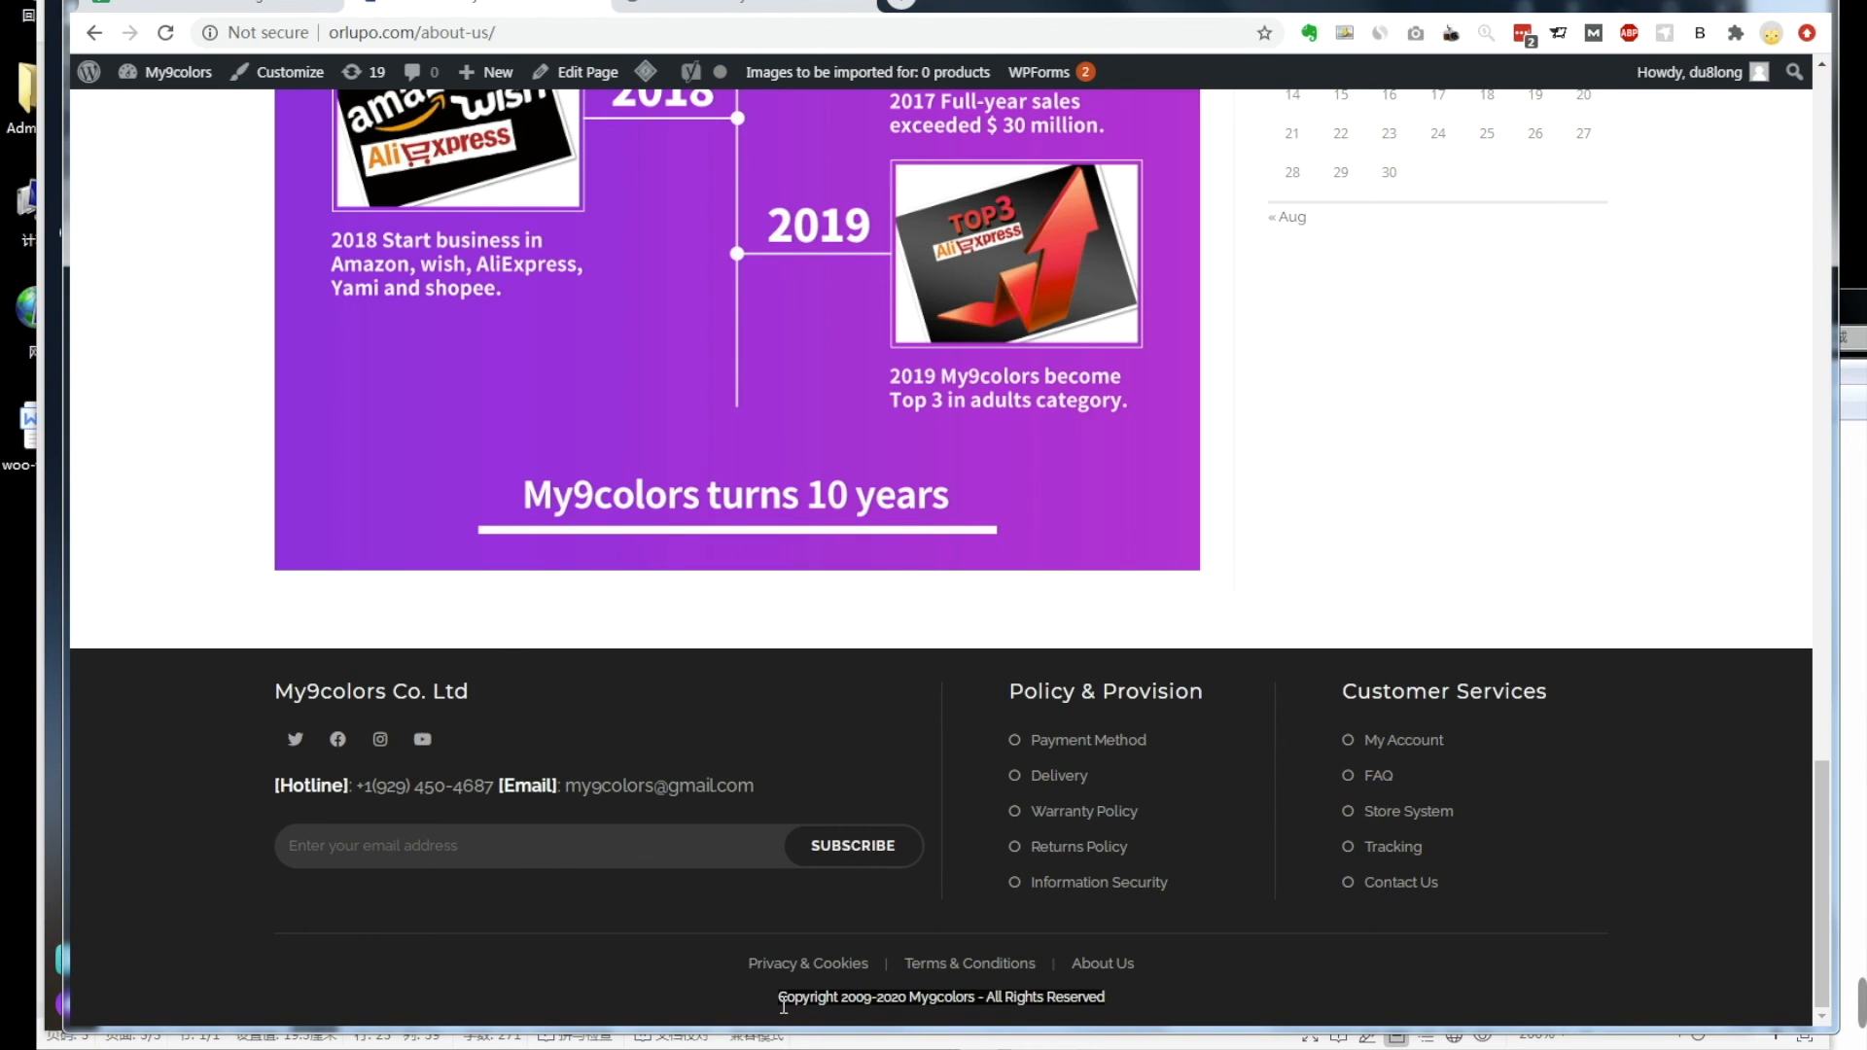
{"action": "right_click", "coordinate": [827, 1000]}
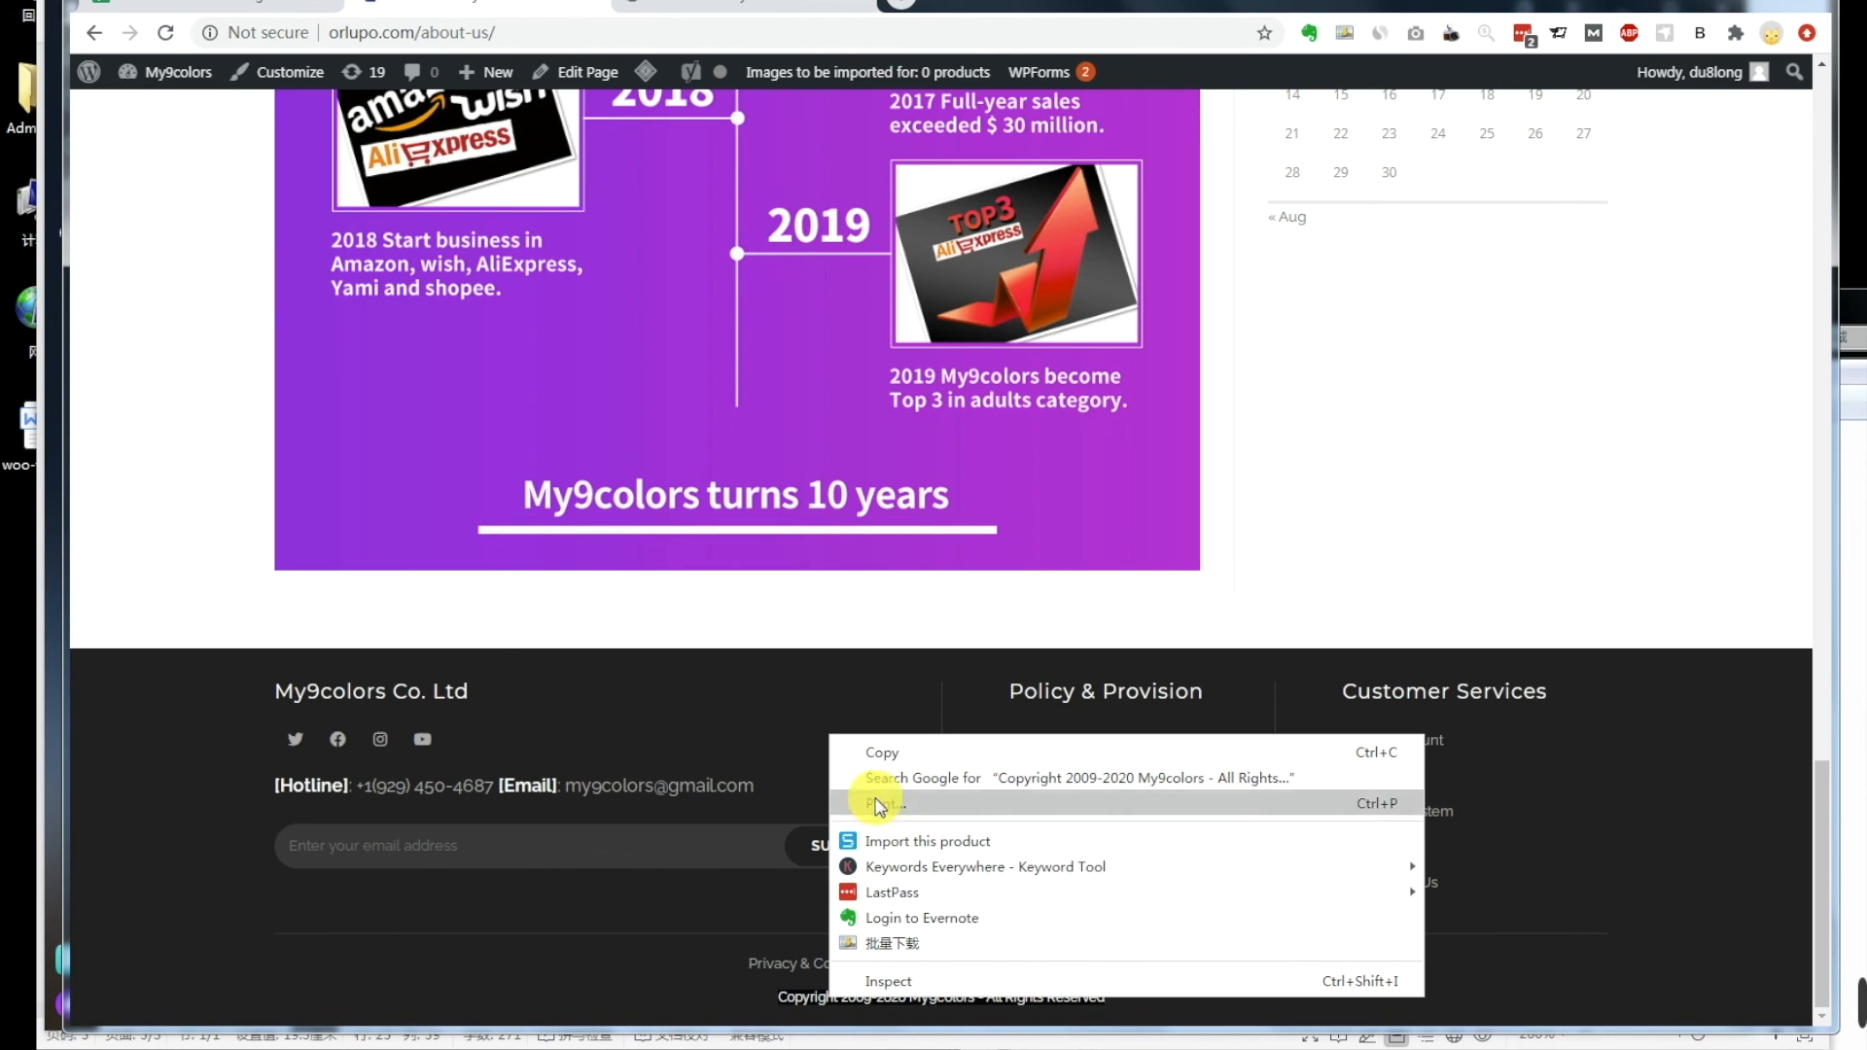
{"action": "left_click", "coordinate": [873, 752]}
Step: Replace the copyright text with the copied 'Copyright 2009-2020 My9colors - All Rights Reserved' line and publish
{"action": "left_click", "coordinate": [324, 967]}
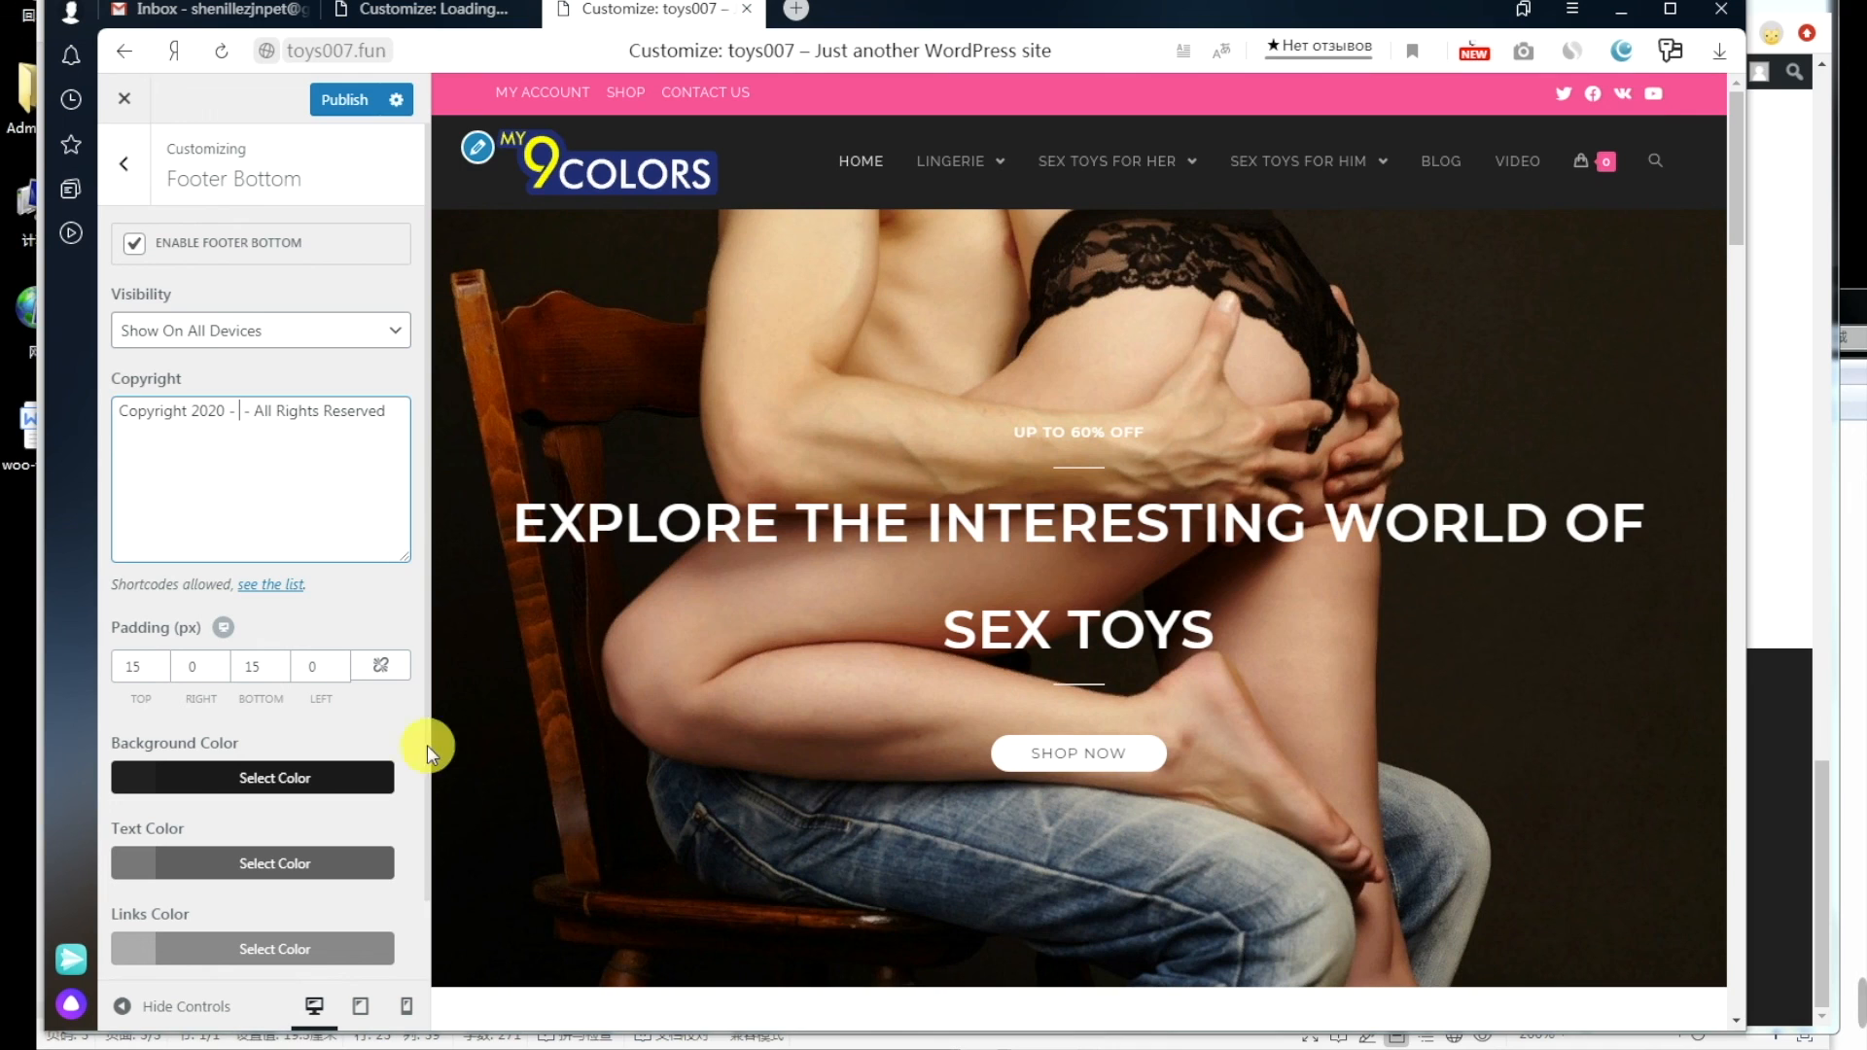
{"action": "left_click_drag", "start_coordinate": [399, 414], "coordinate": [127, 415]}
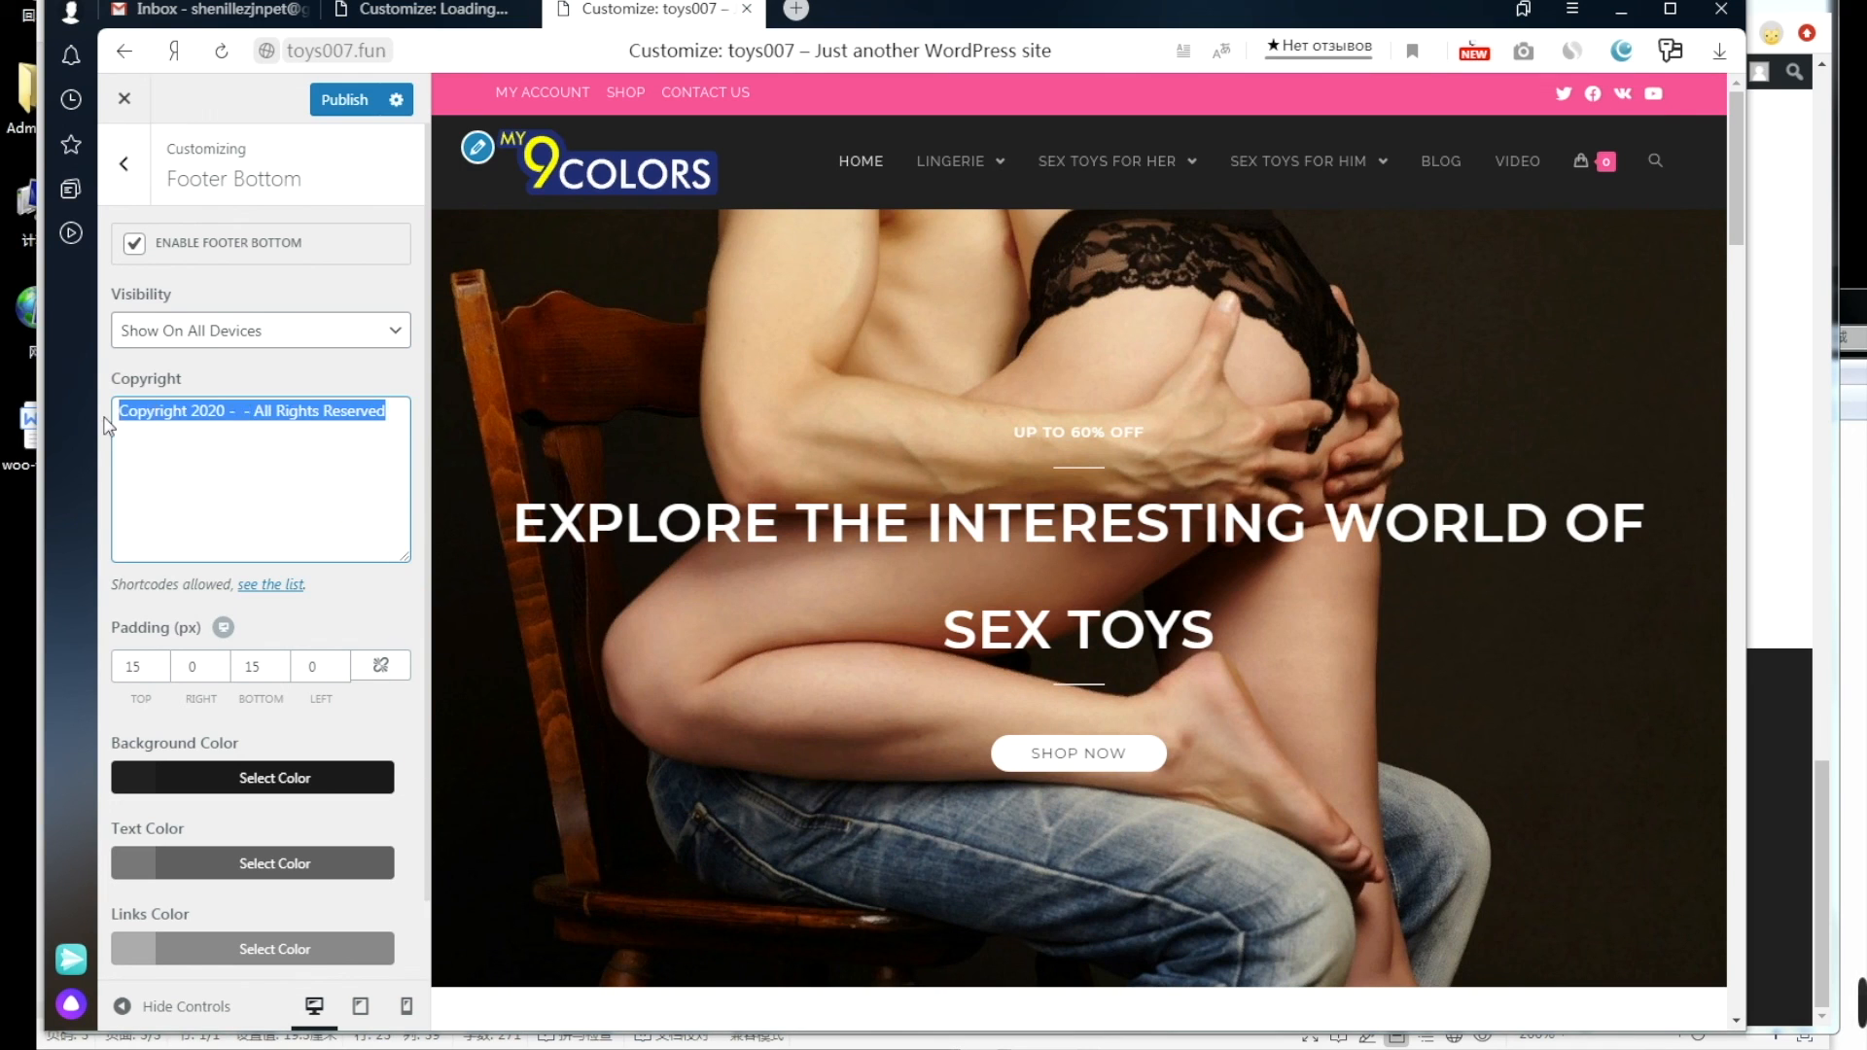
{"action": "key", "text": "ctrl+v"}
{"action": "left_click", "coordinate": [335, 102]}
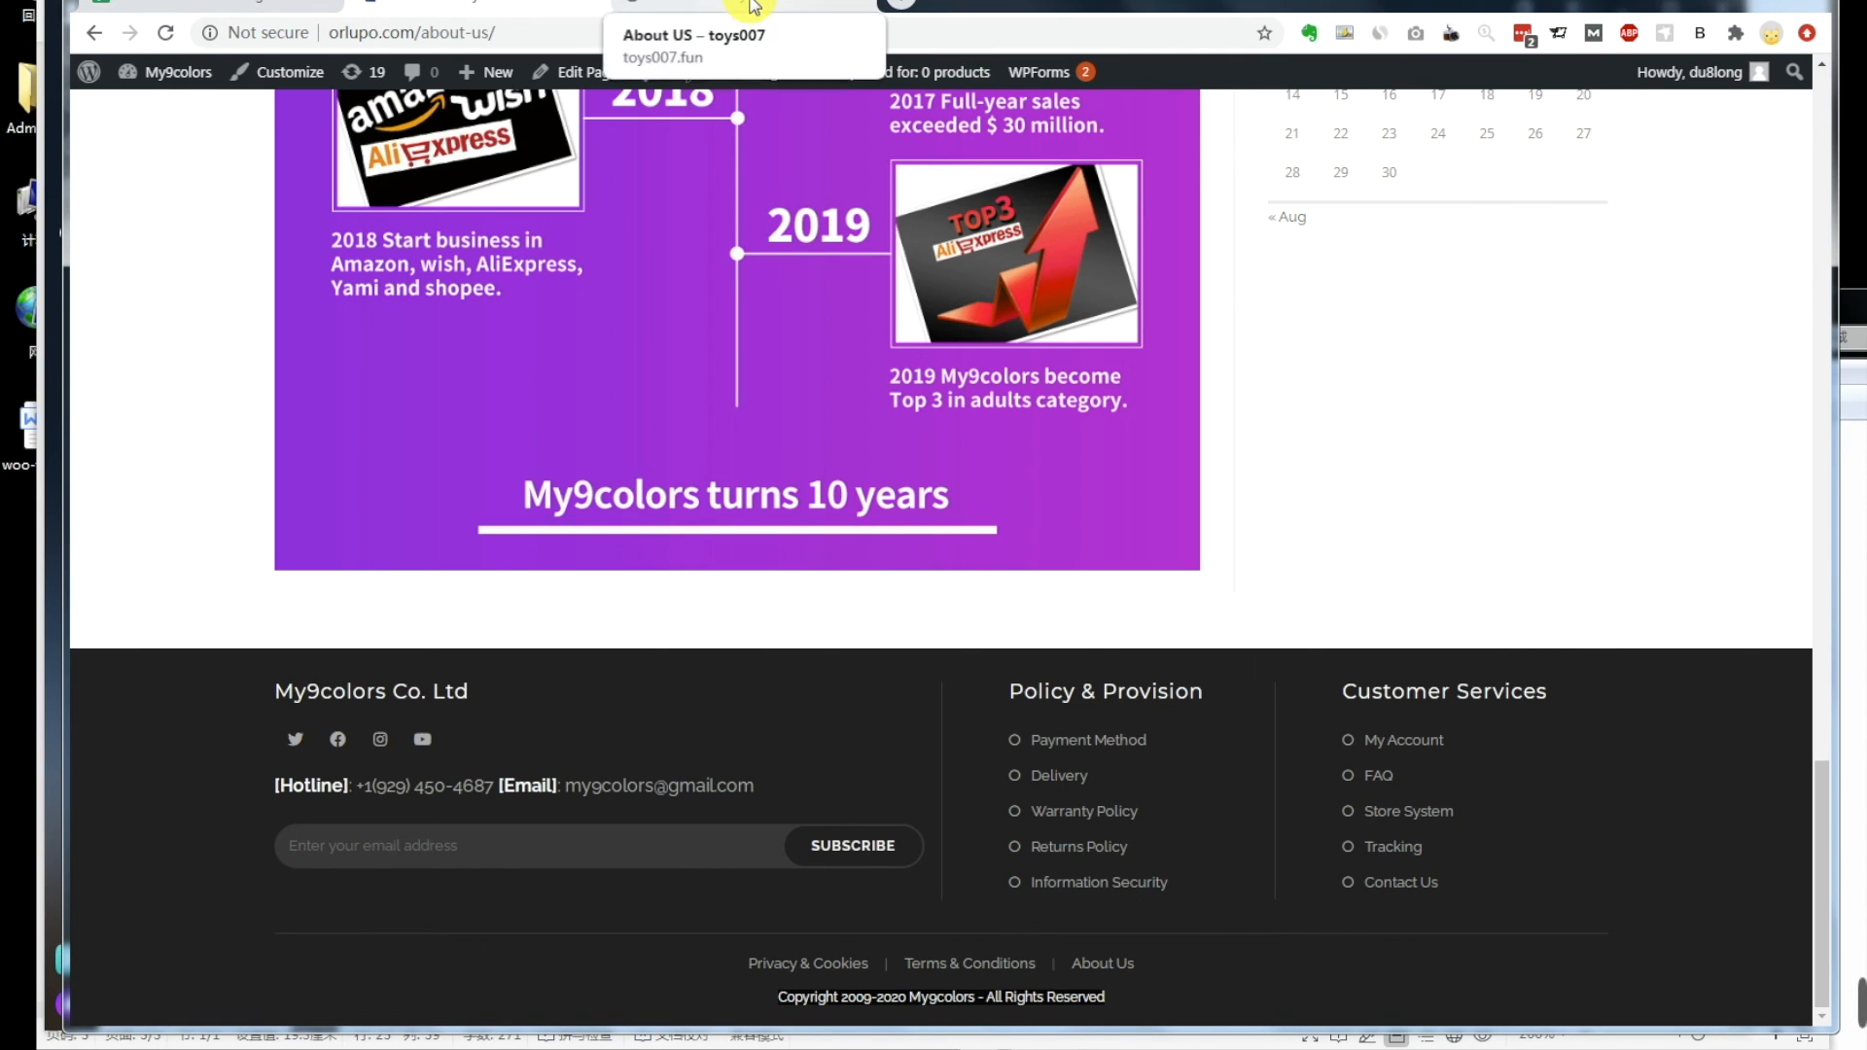
Step: Reload the toys007 About Us page to verify the 2009-2020 copyright, then switch to the Woo To-do spreadsheet
{"action": "left_click", "coordinate": [750, 6]}
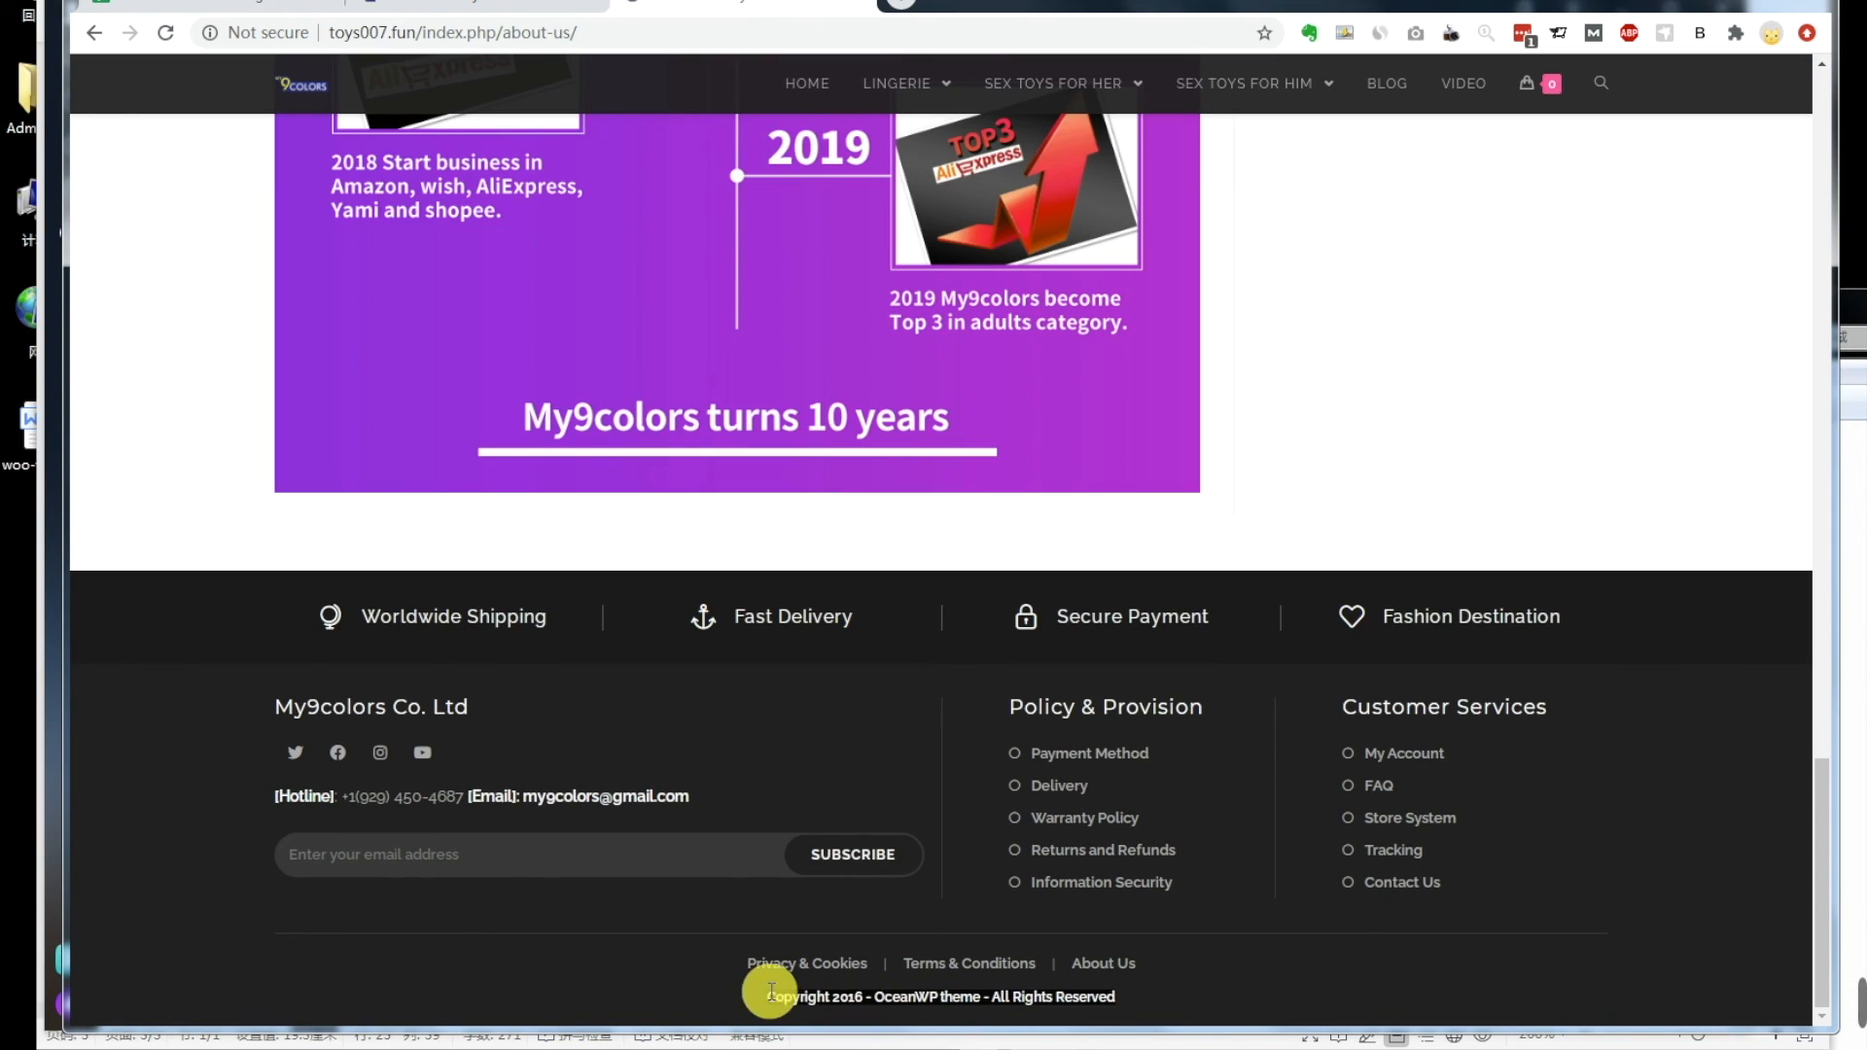
{"action": "left_click", "coordinate": [167, 33]}
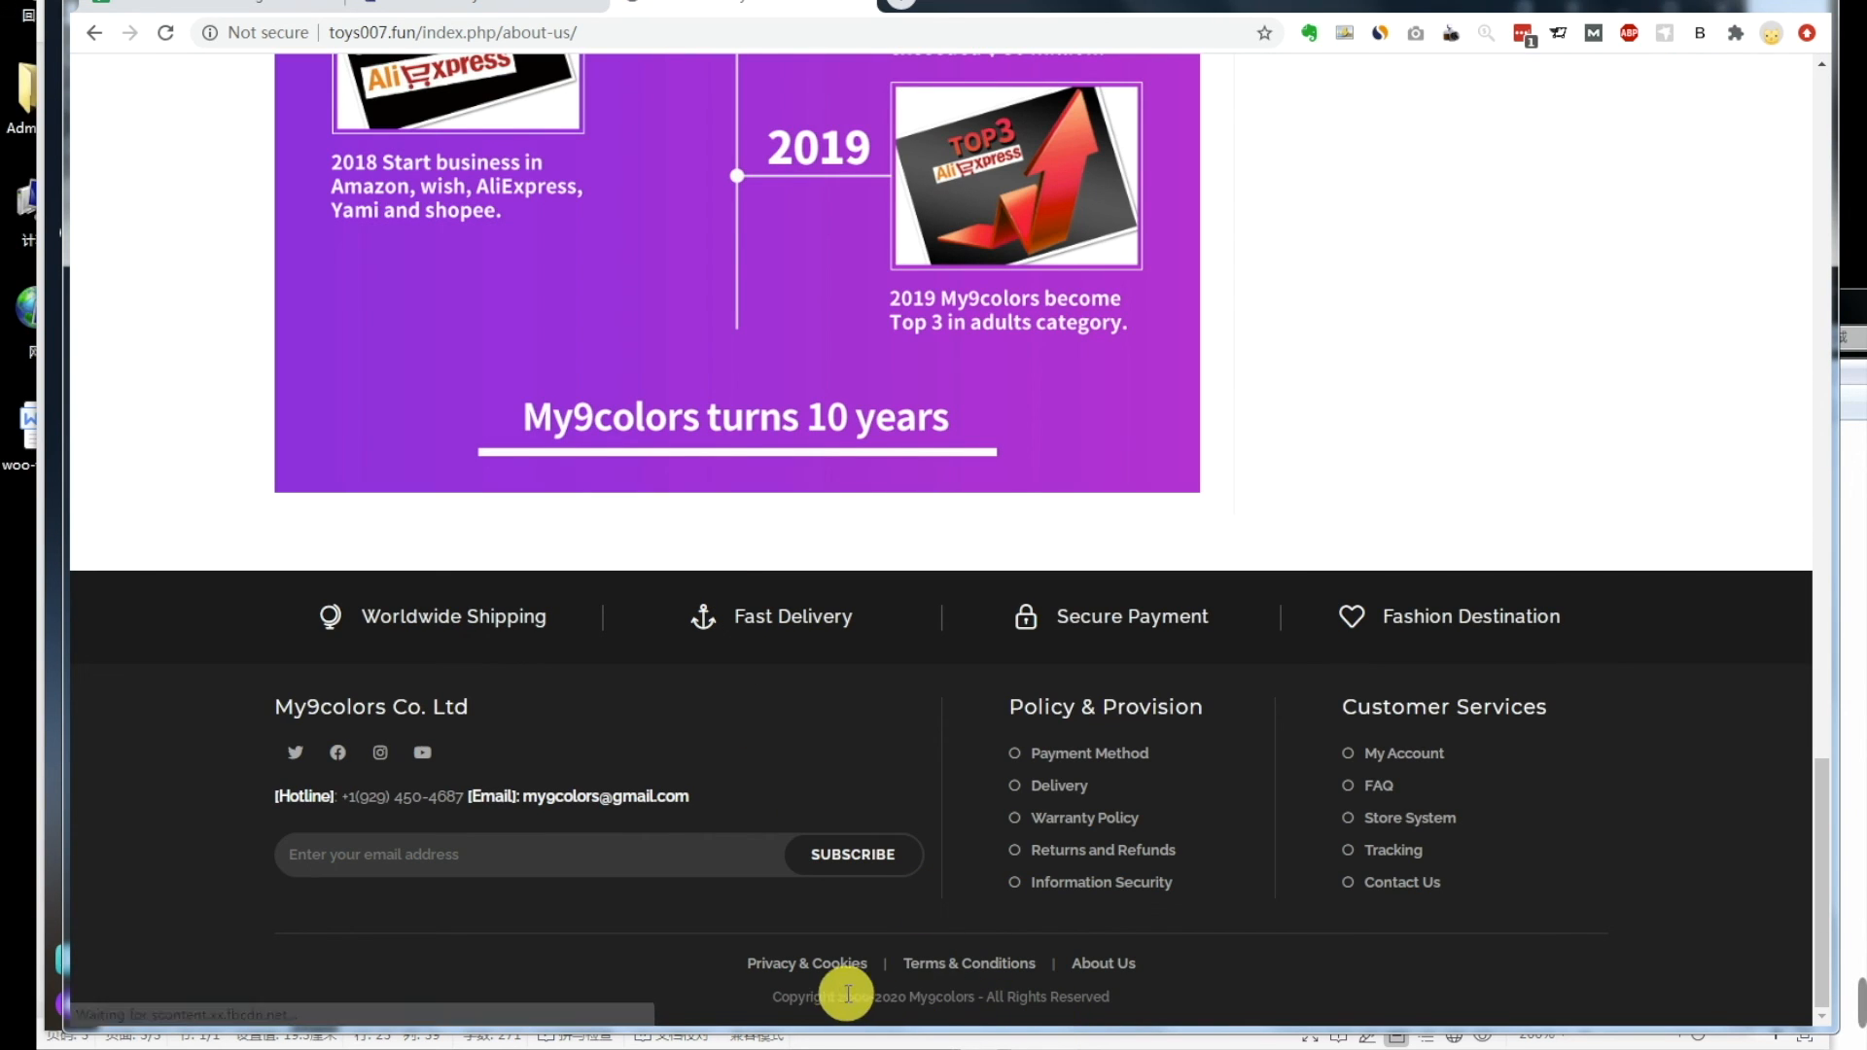
{"action": "left_click", "coordinate": [258, 4]}
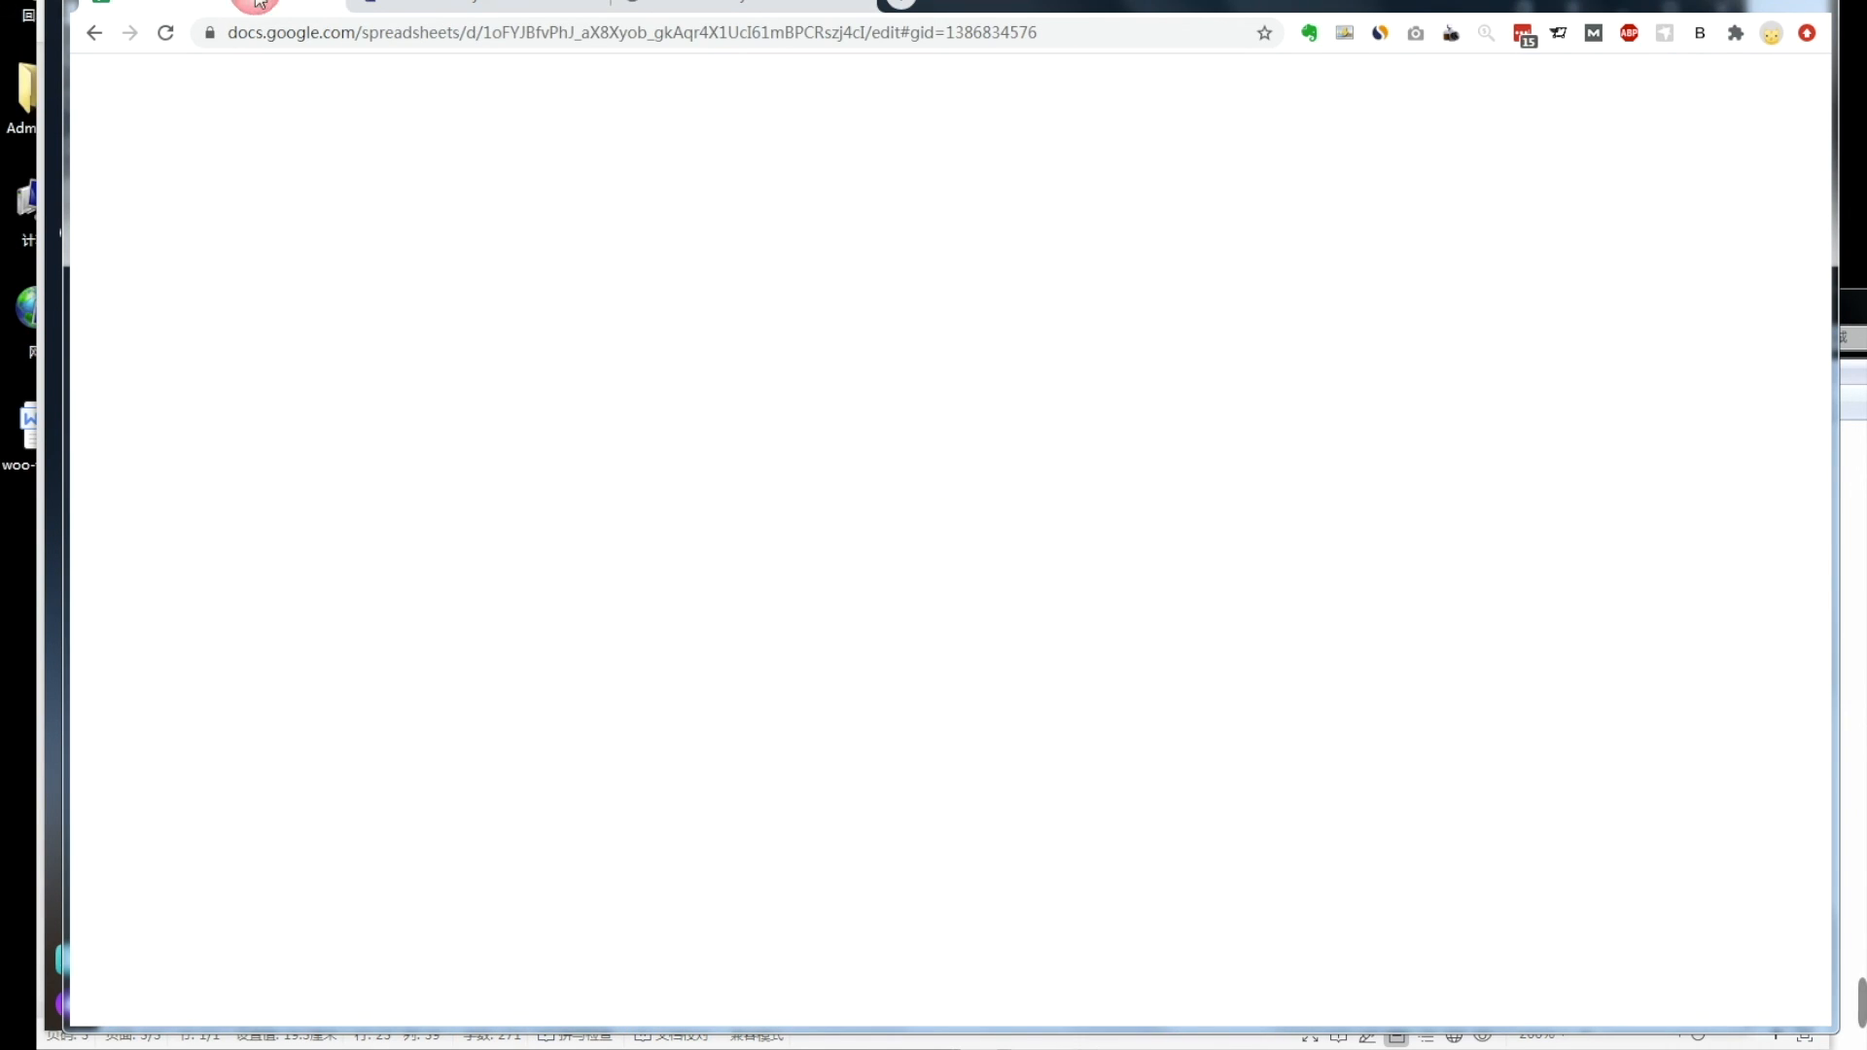